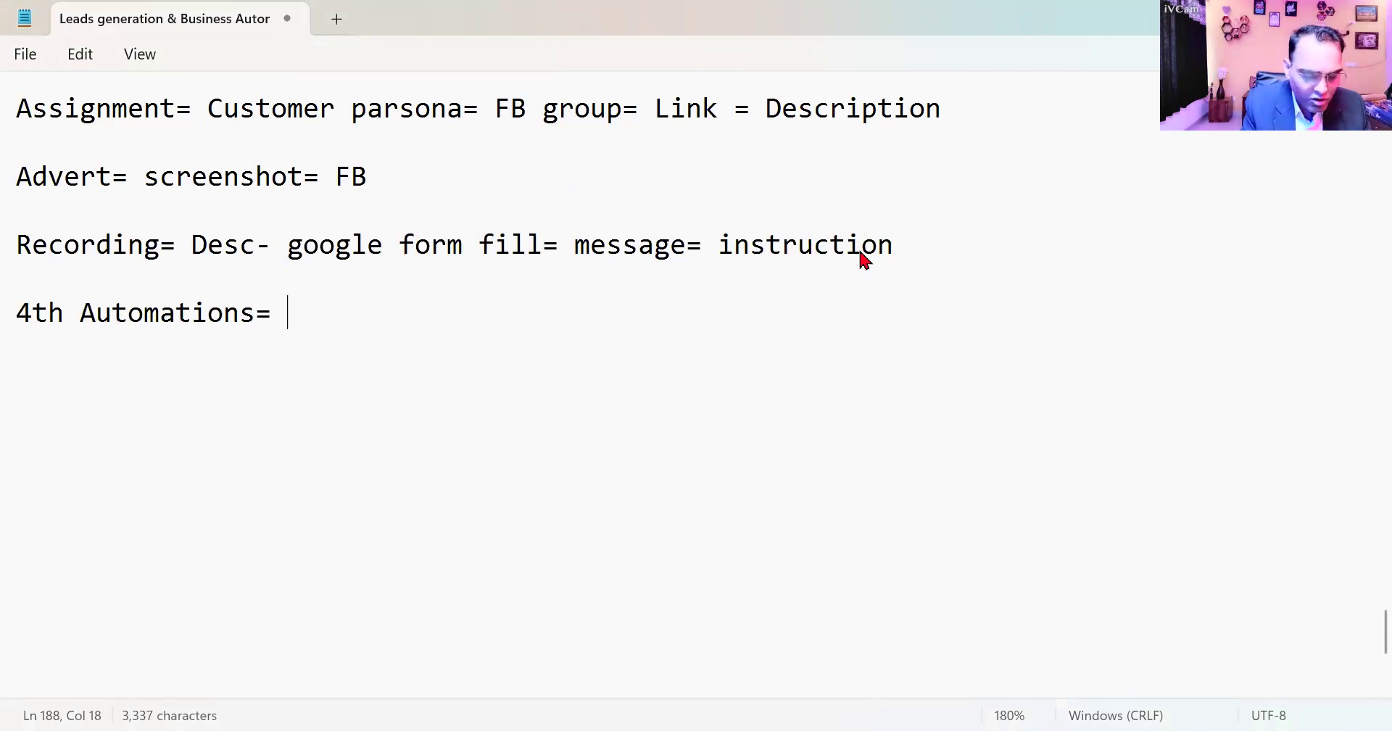
- Complete the automations line with "Email -" and add the line "Leads= Instant Form= Google sheet" below it
type("-")
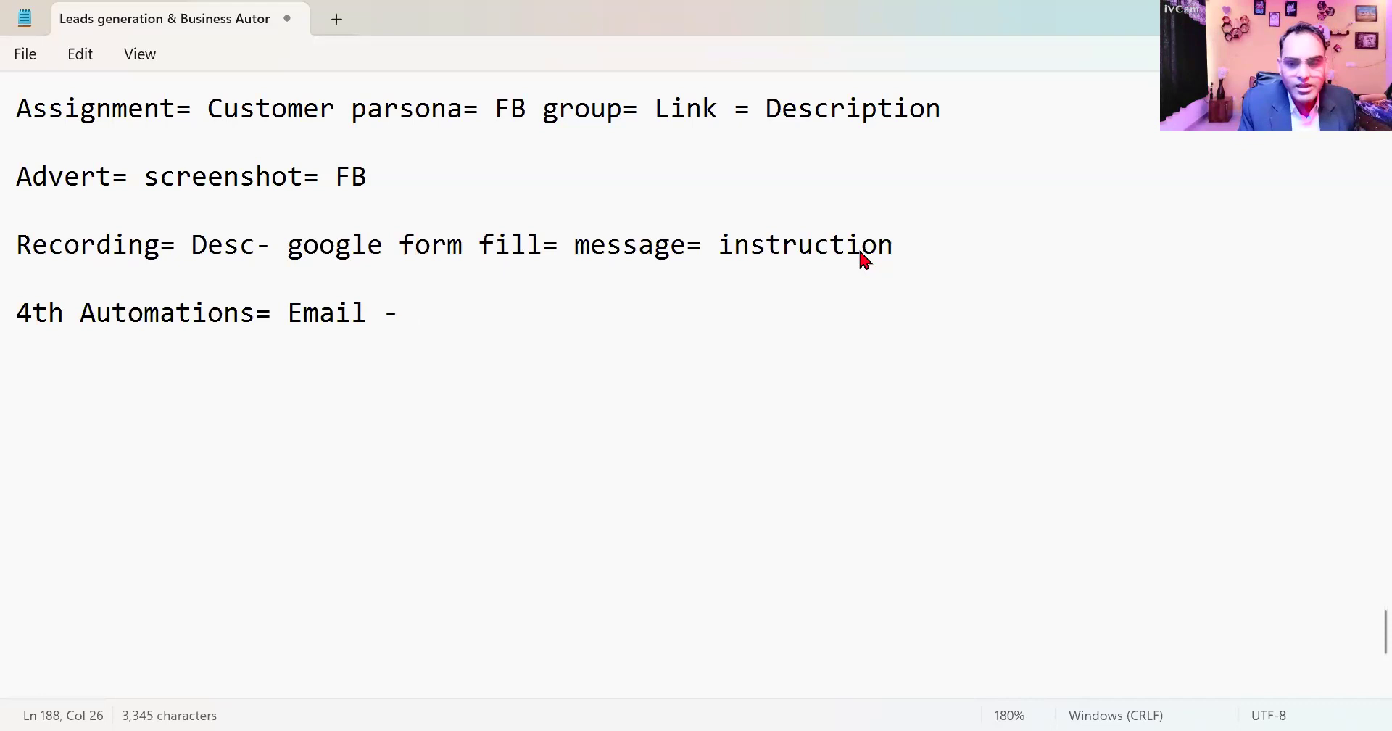
key("Return")
key("Return")
type("Leads")
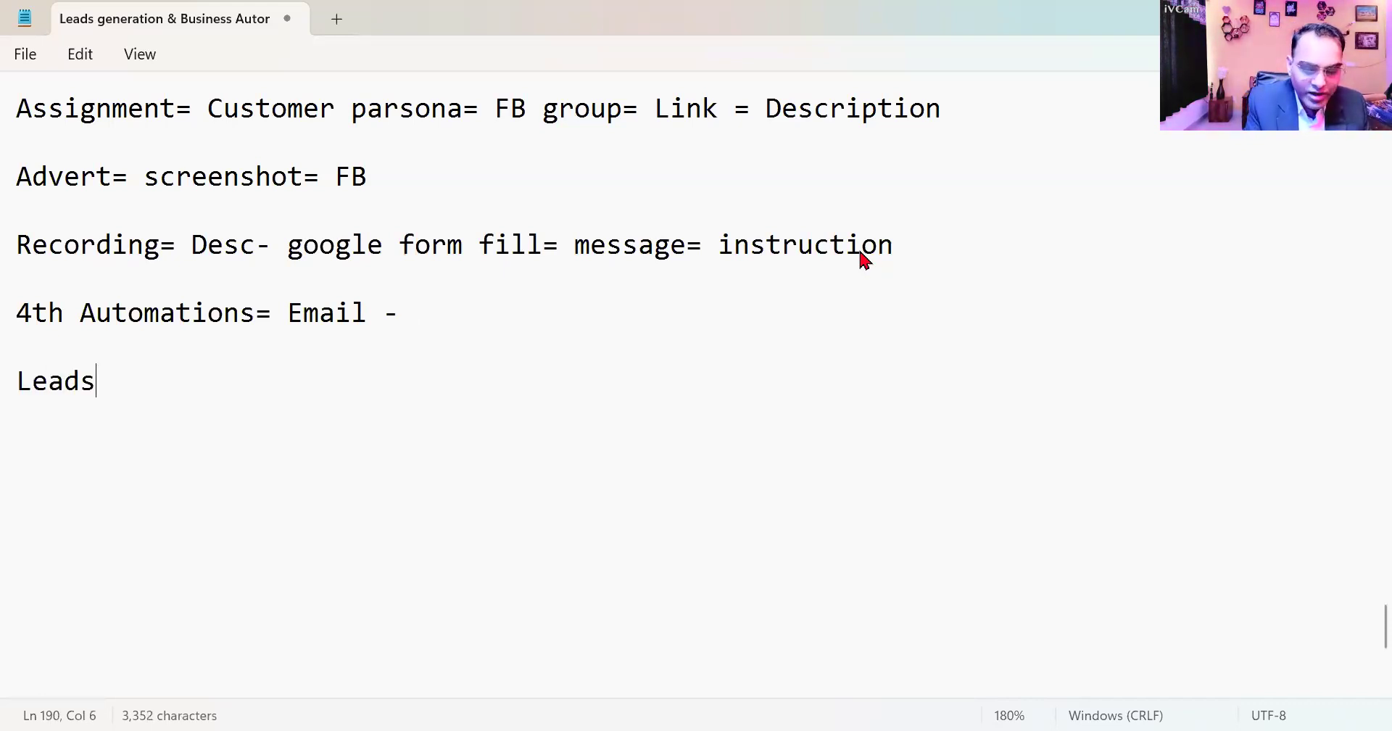
type("= Instant")
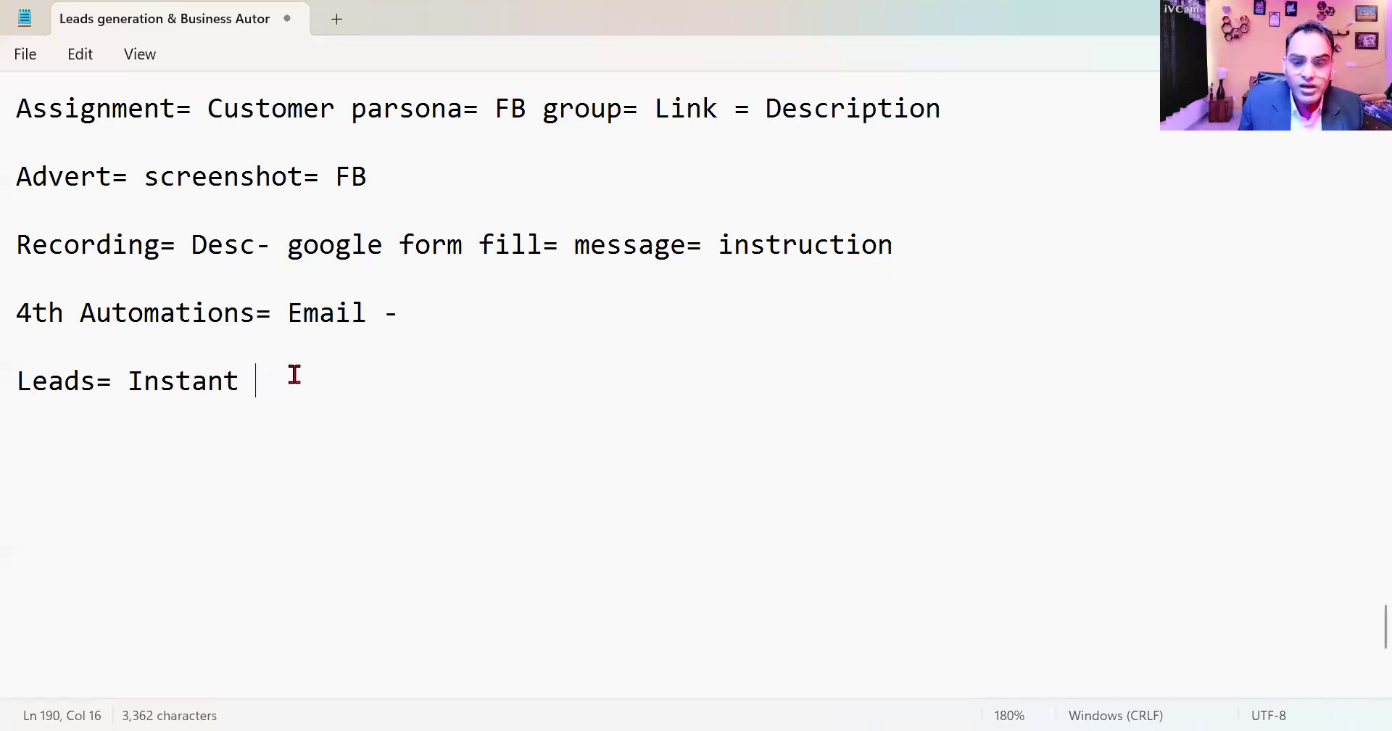
type("Form= Google sheet")
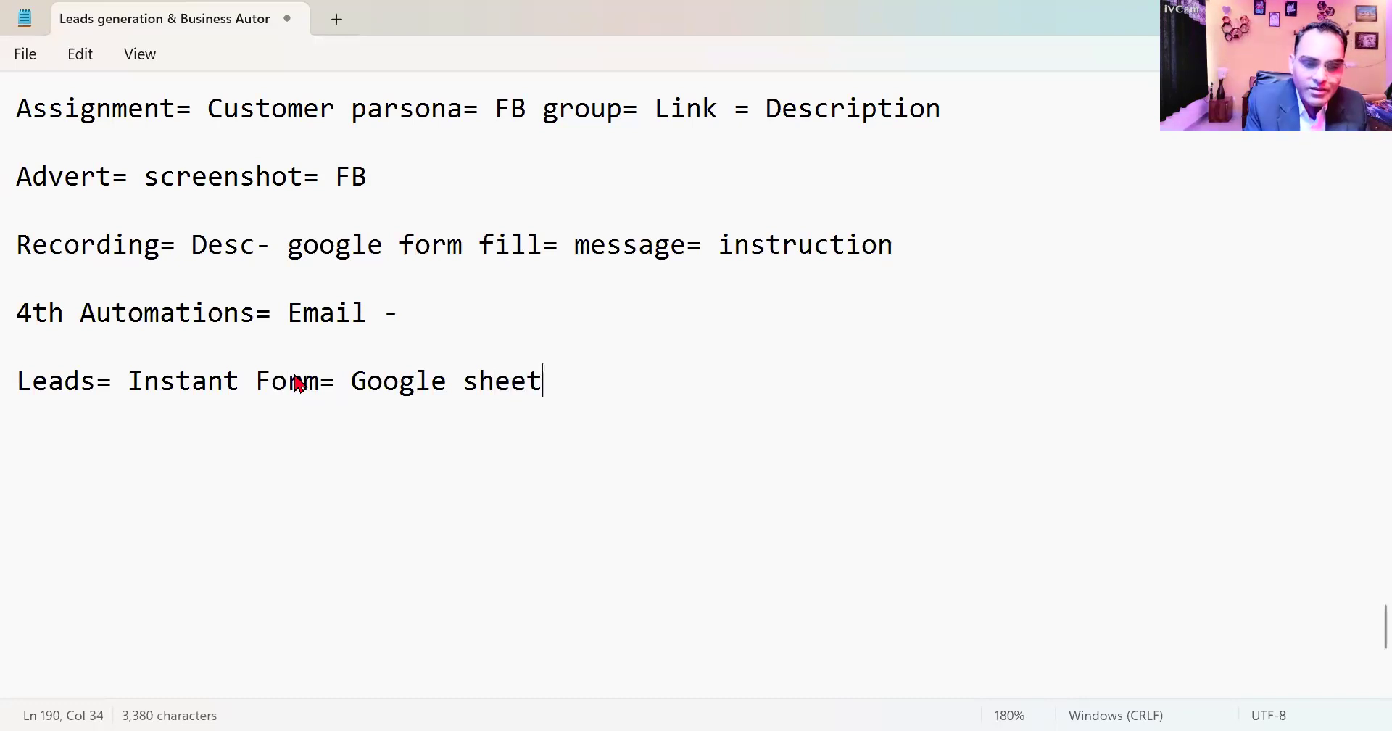
- Start a new line below the leads line, separated by a blank line, reading "Connector= Tool= Pabbly"
key("Return")
key("Return")
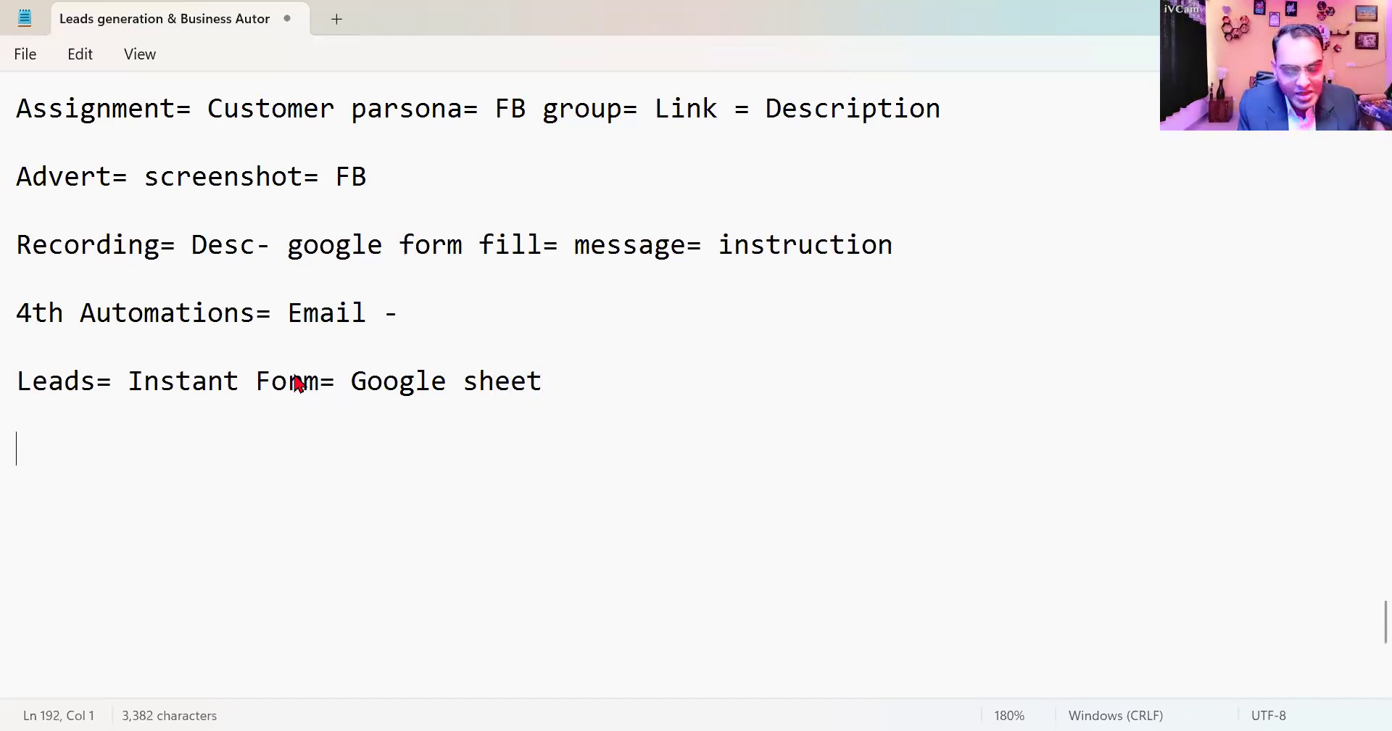
type("Connector= Tool")
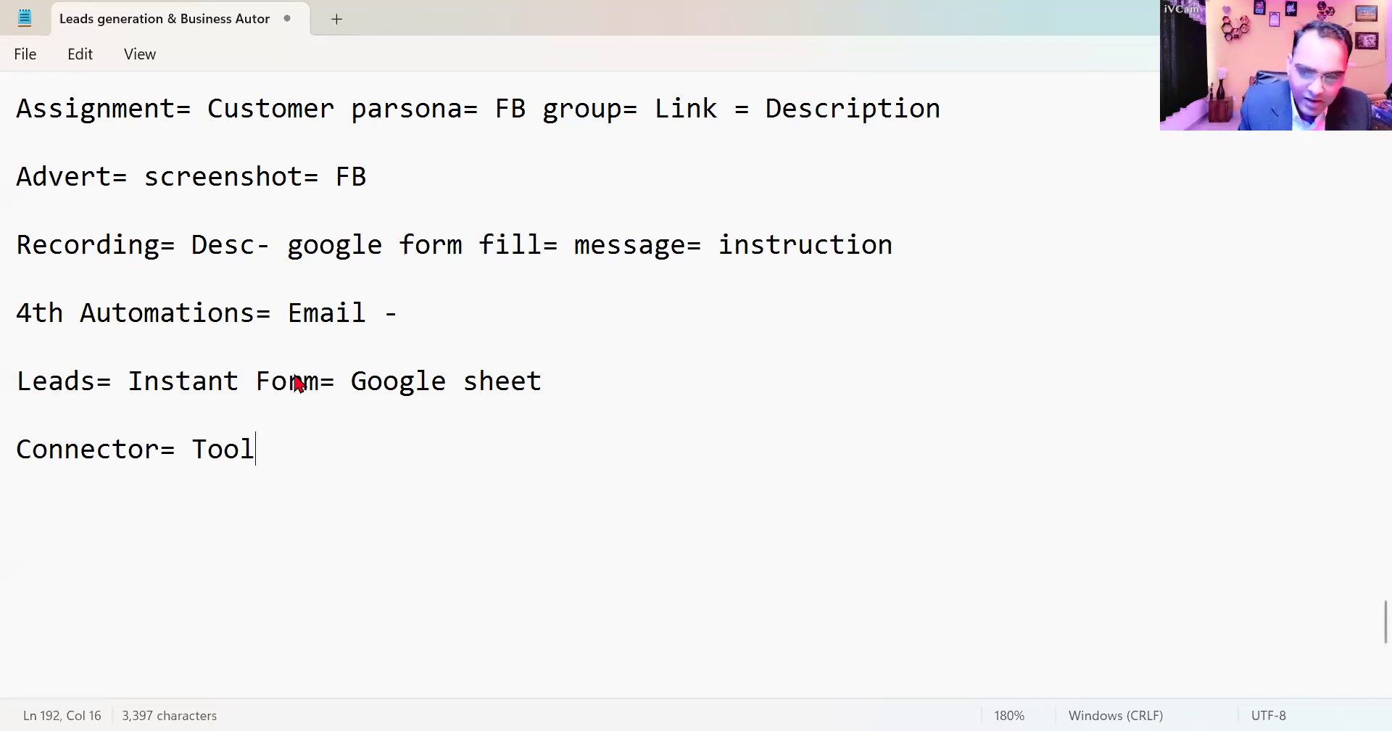
type("= P")
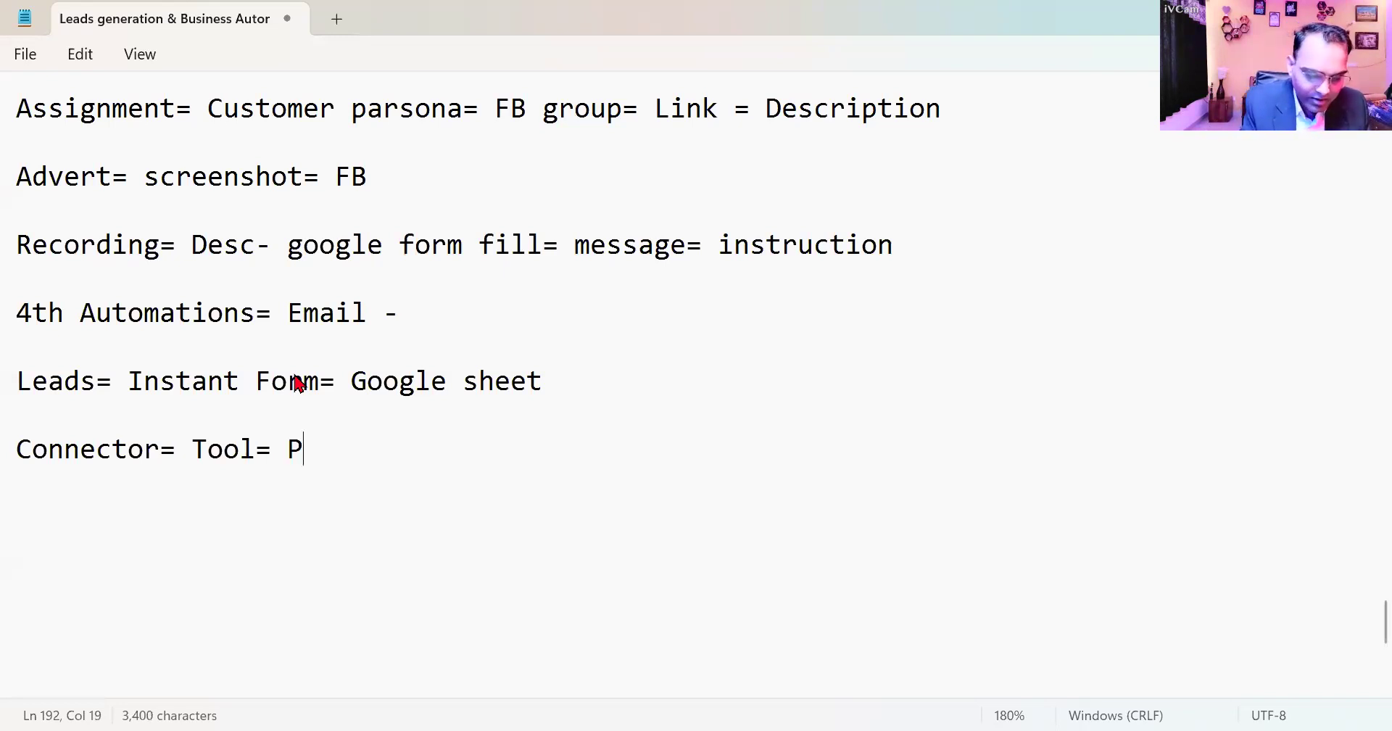
type("abbly")
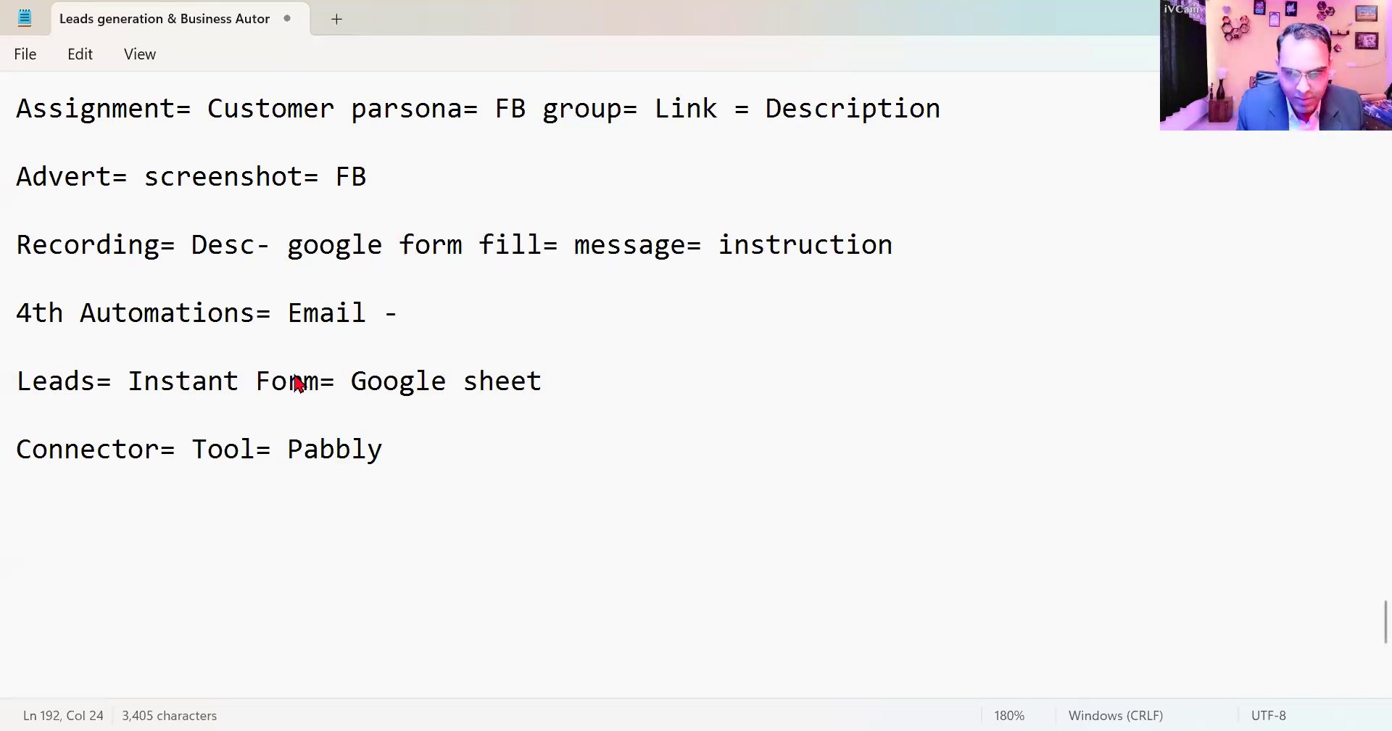
type("= ")
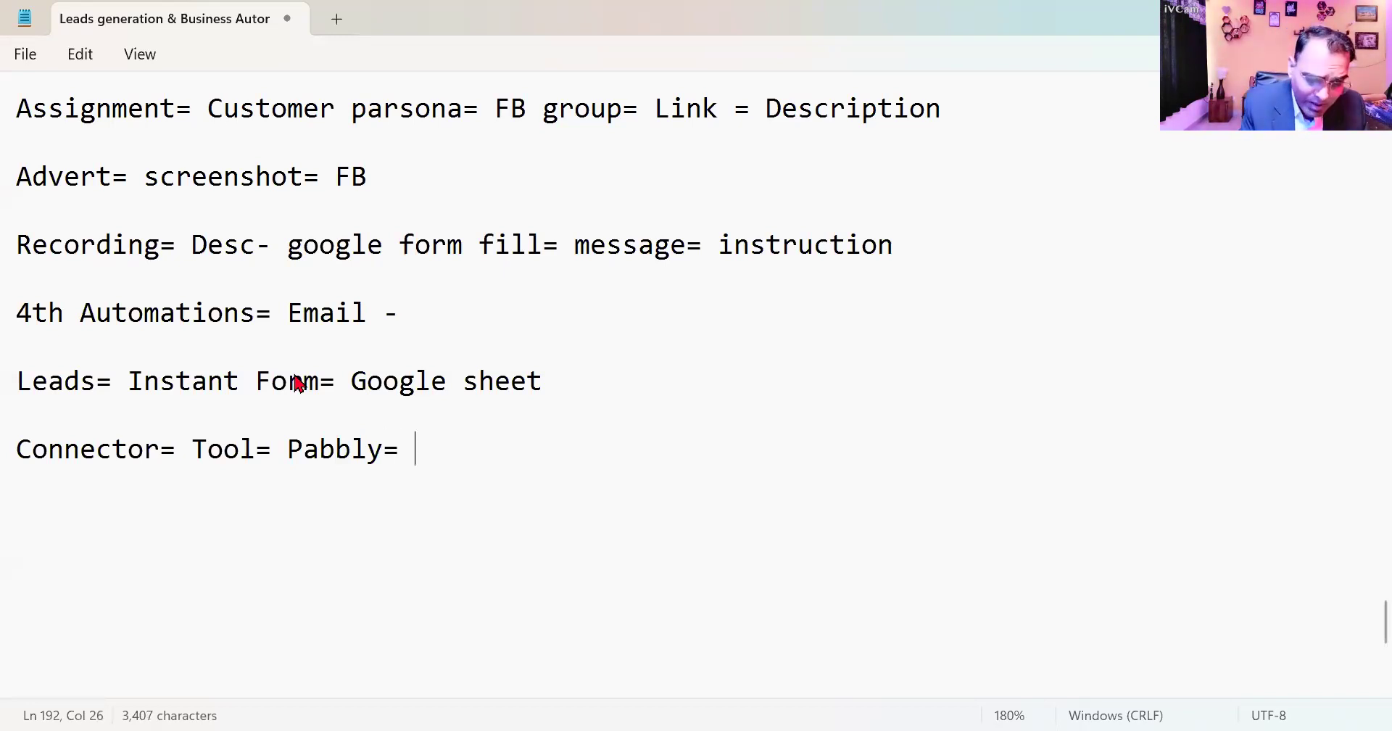
type("Free t")
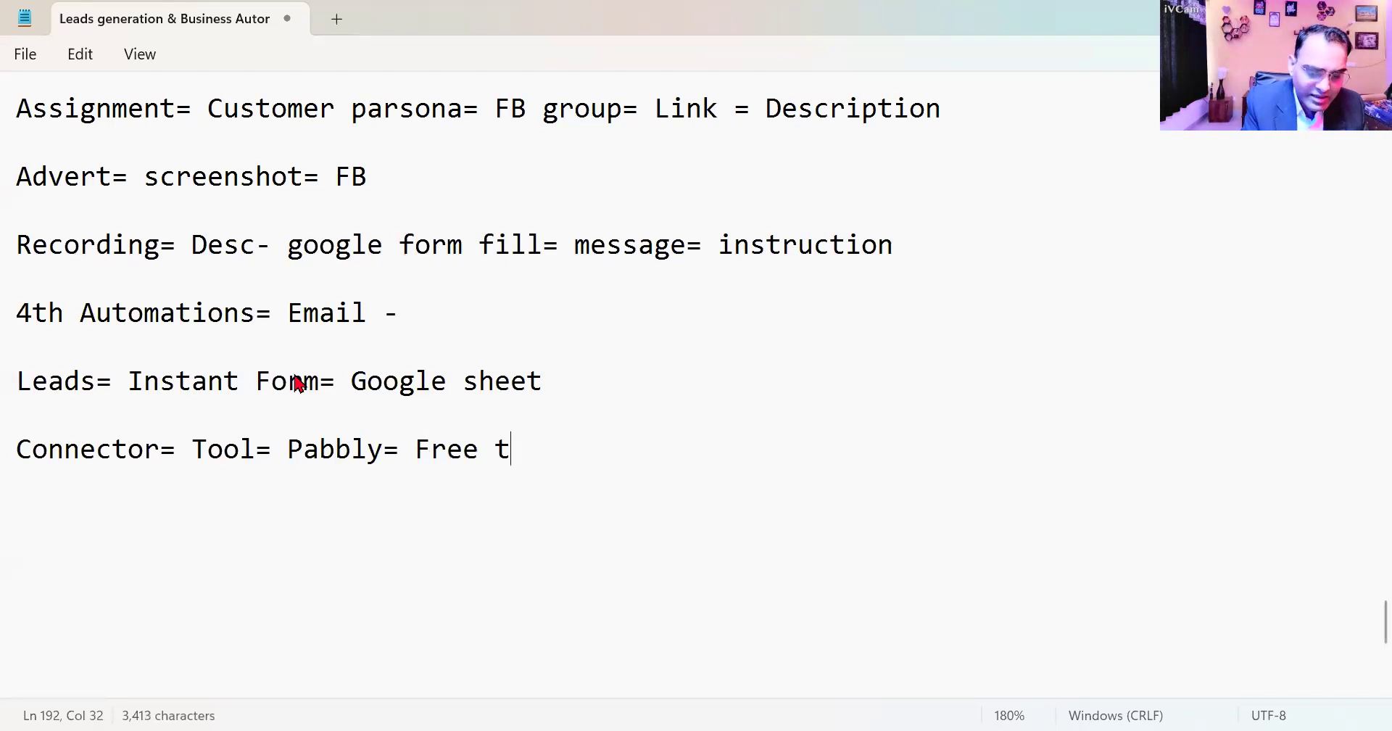
type("ask")
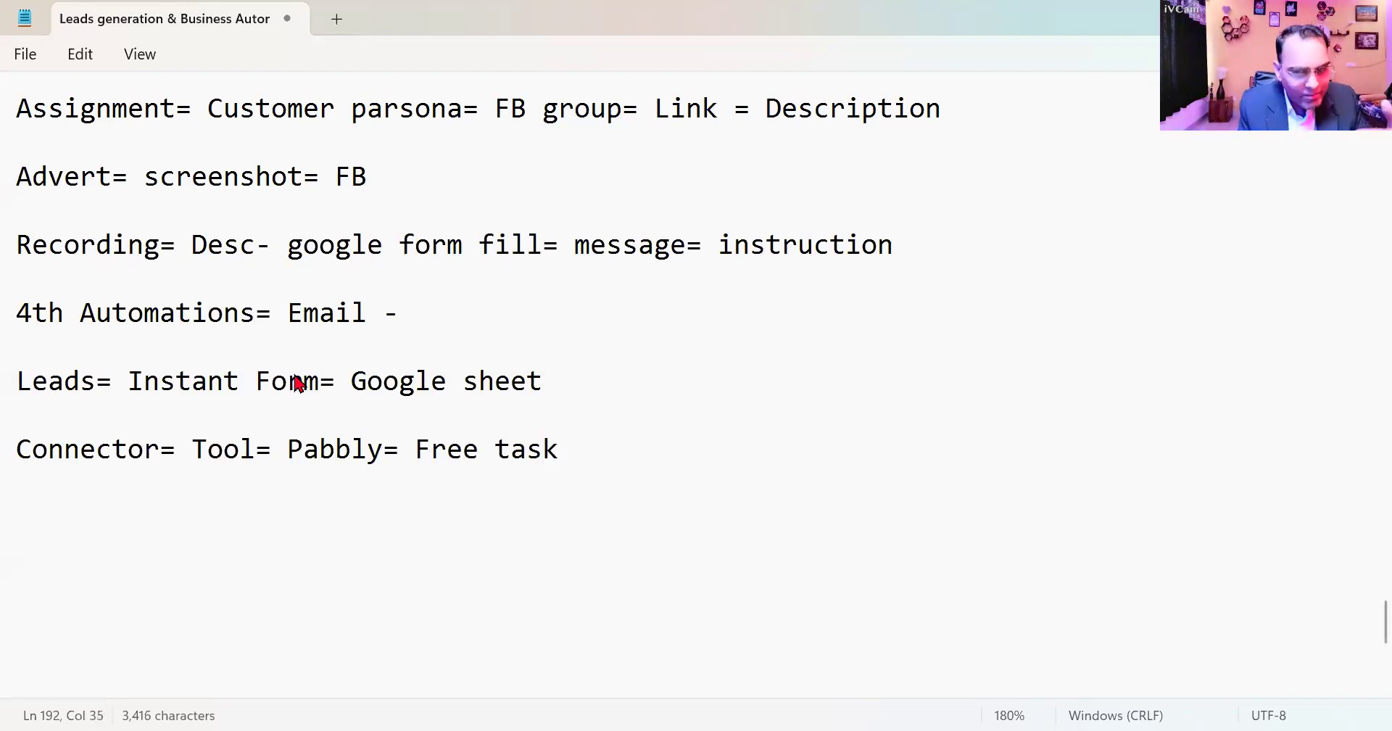
type("= 100 ")
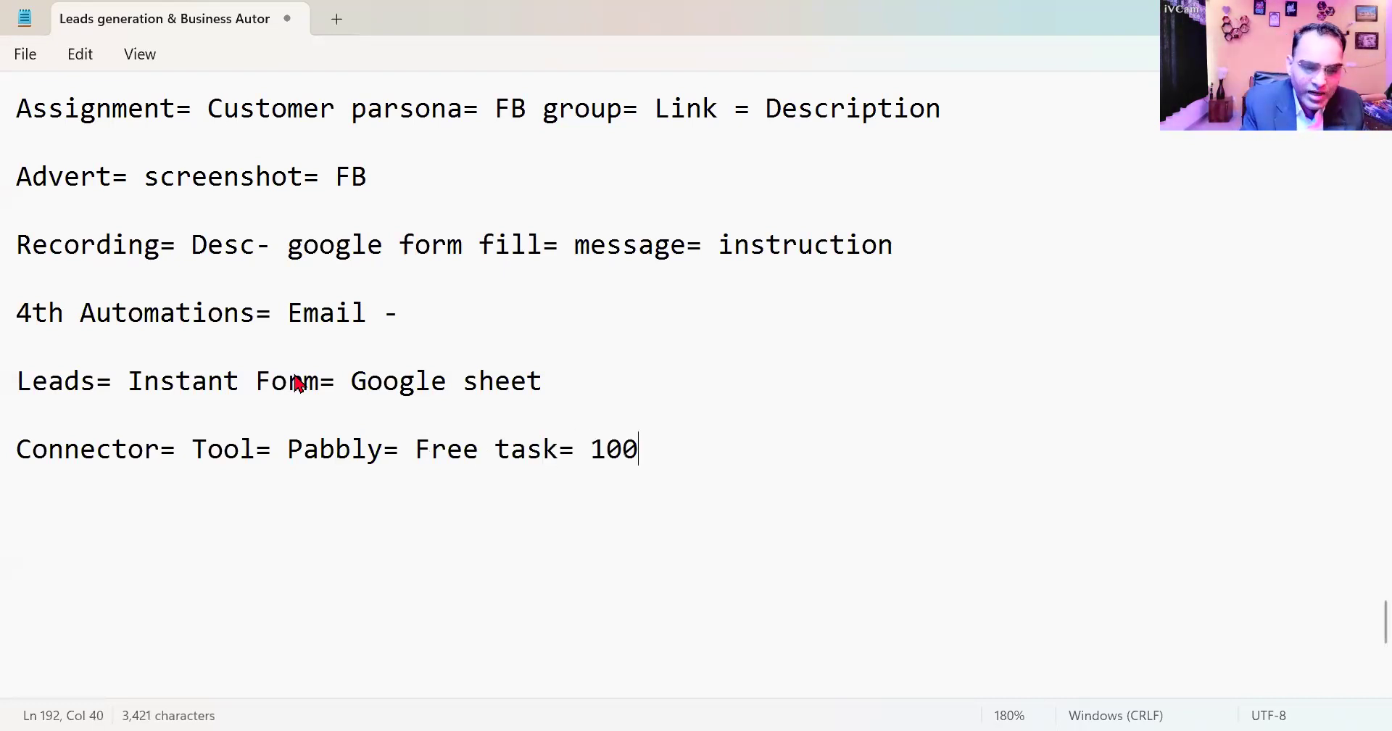
type("Free=")
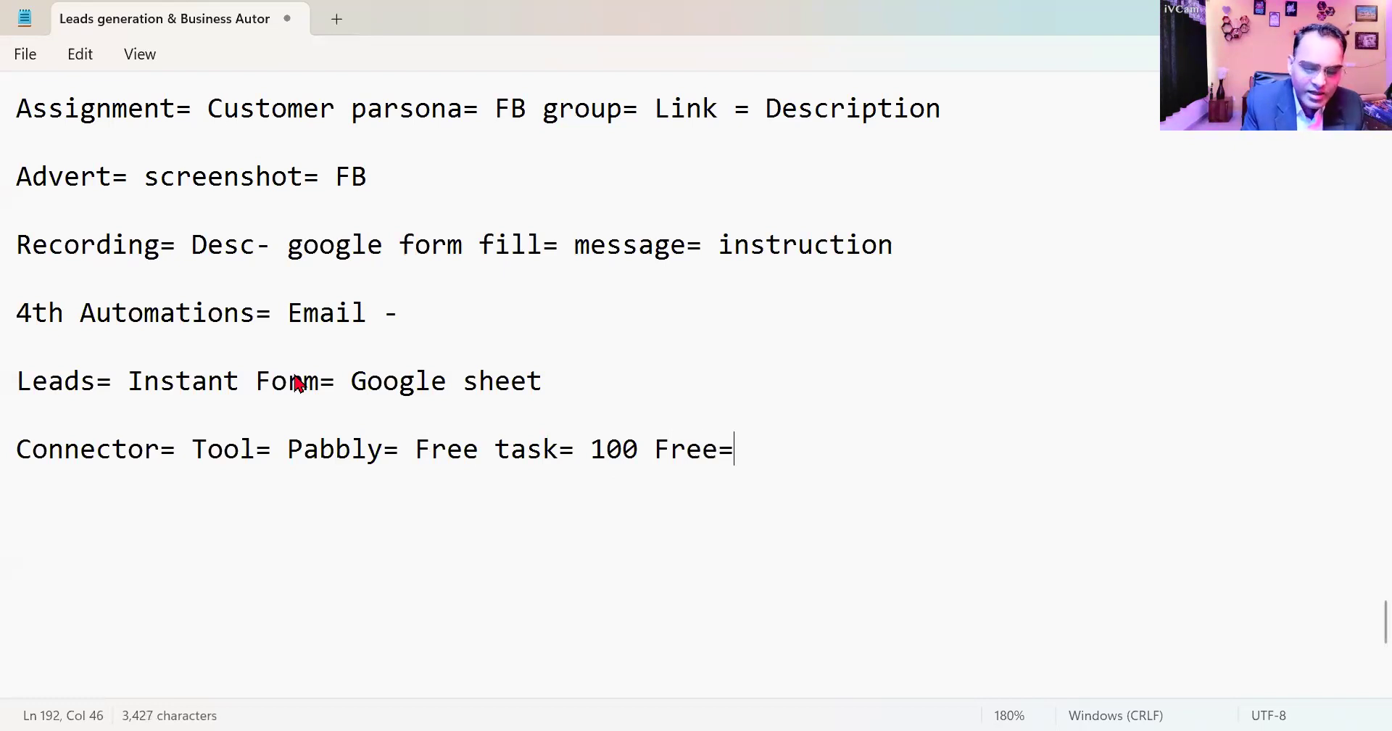
type(" testing")
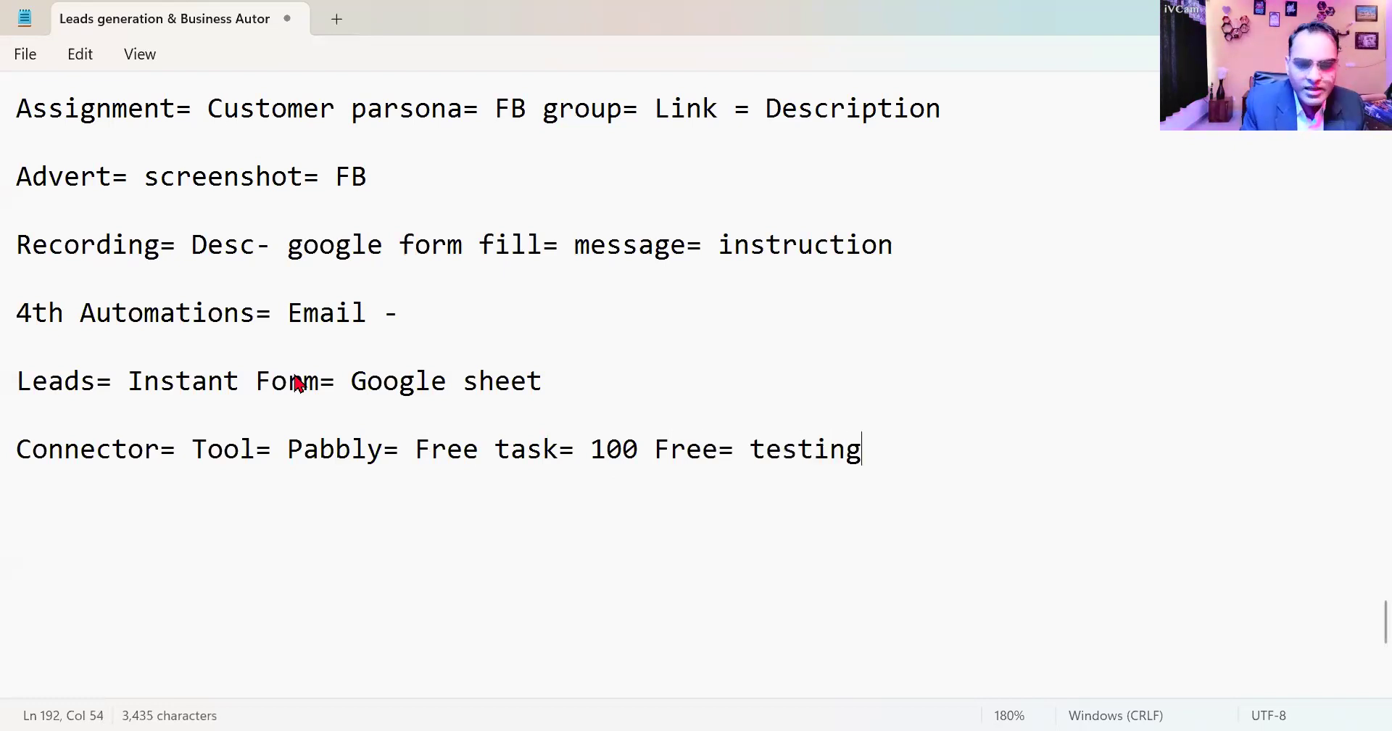
type("= Valdi")
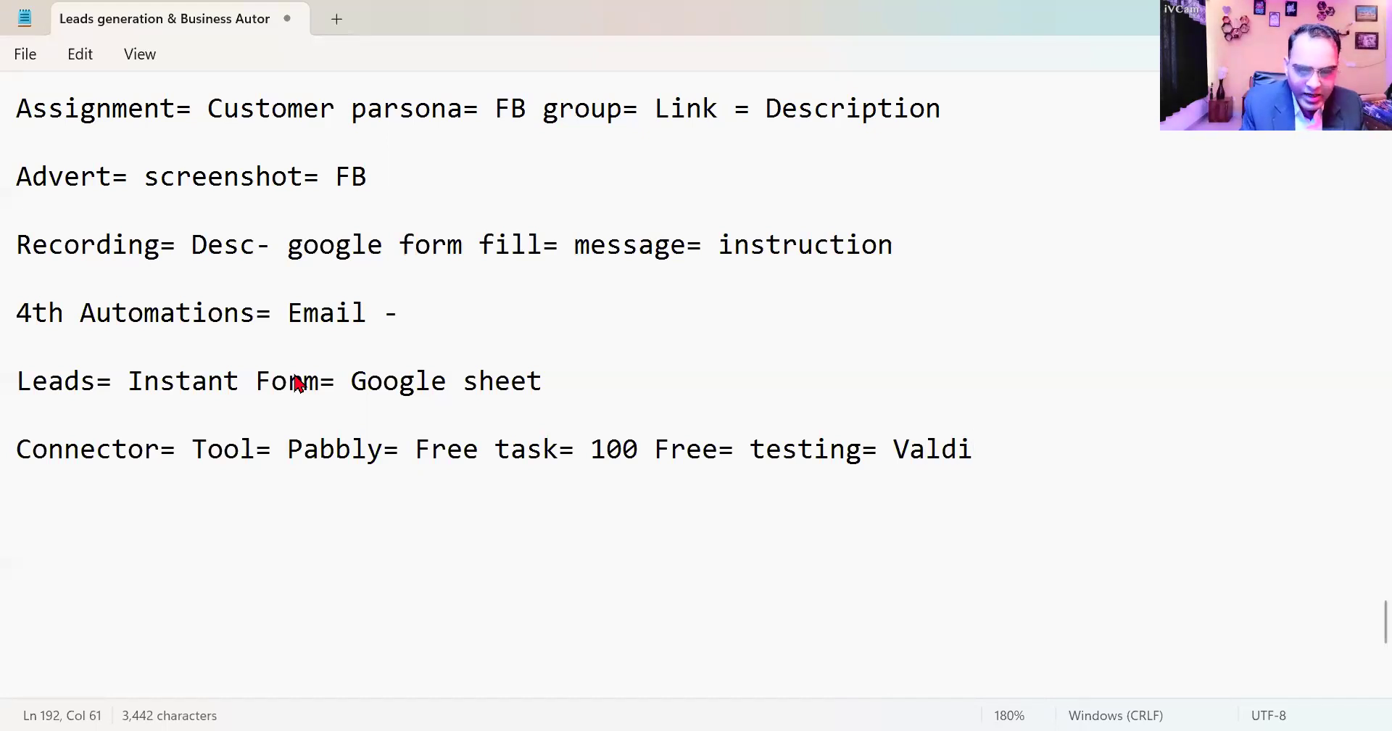
- Finish the connector line with "= Validation" and leave a blank line beneath it
key("BackSpace")
key("BackSpace")
type("idation")
key("Return")
key("Return")
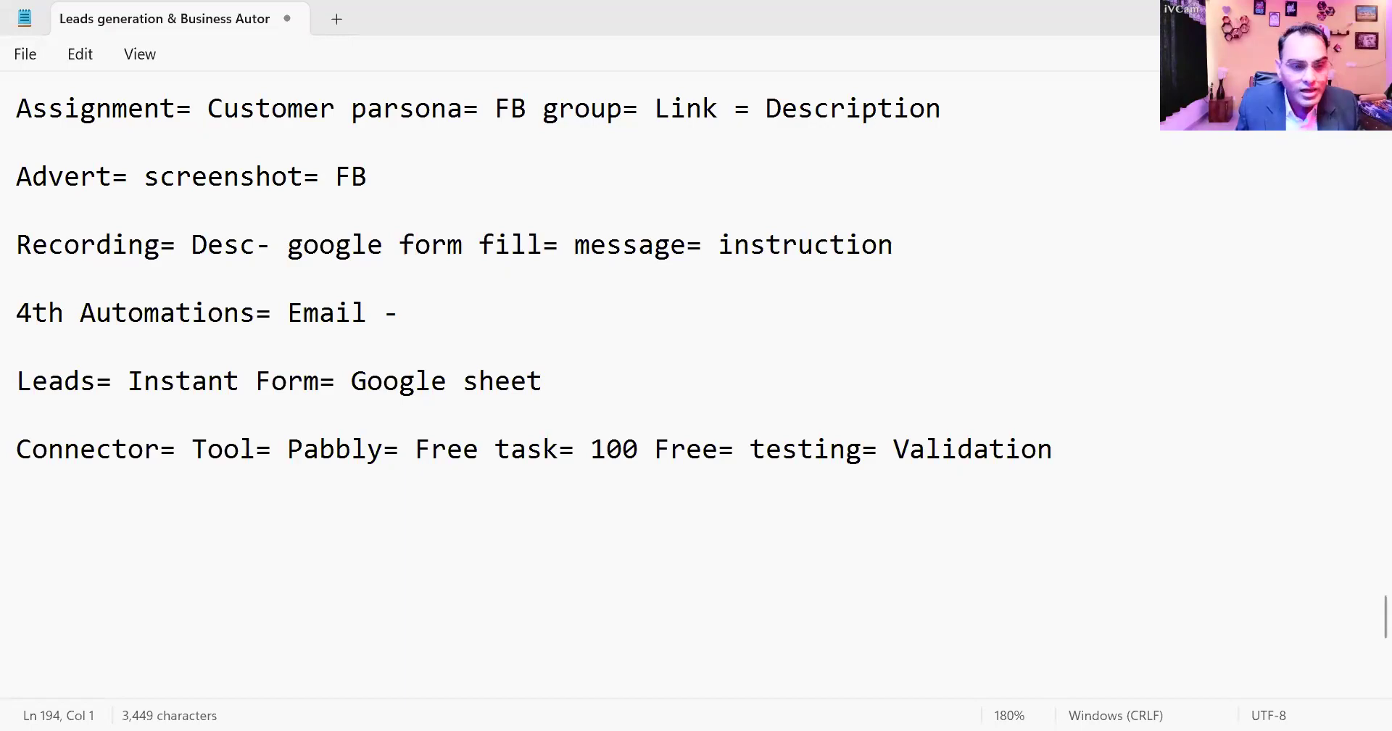
- Switch to the Edge browser, load Facebook and go to the Manoj Tek Digital Marketing Solutions page
key("alt+Tab")
left_click(720, 293)
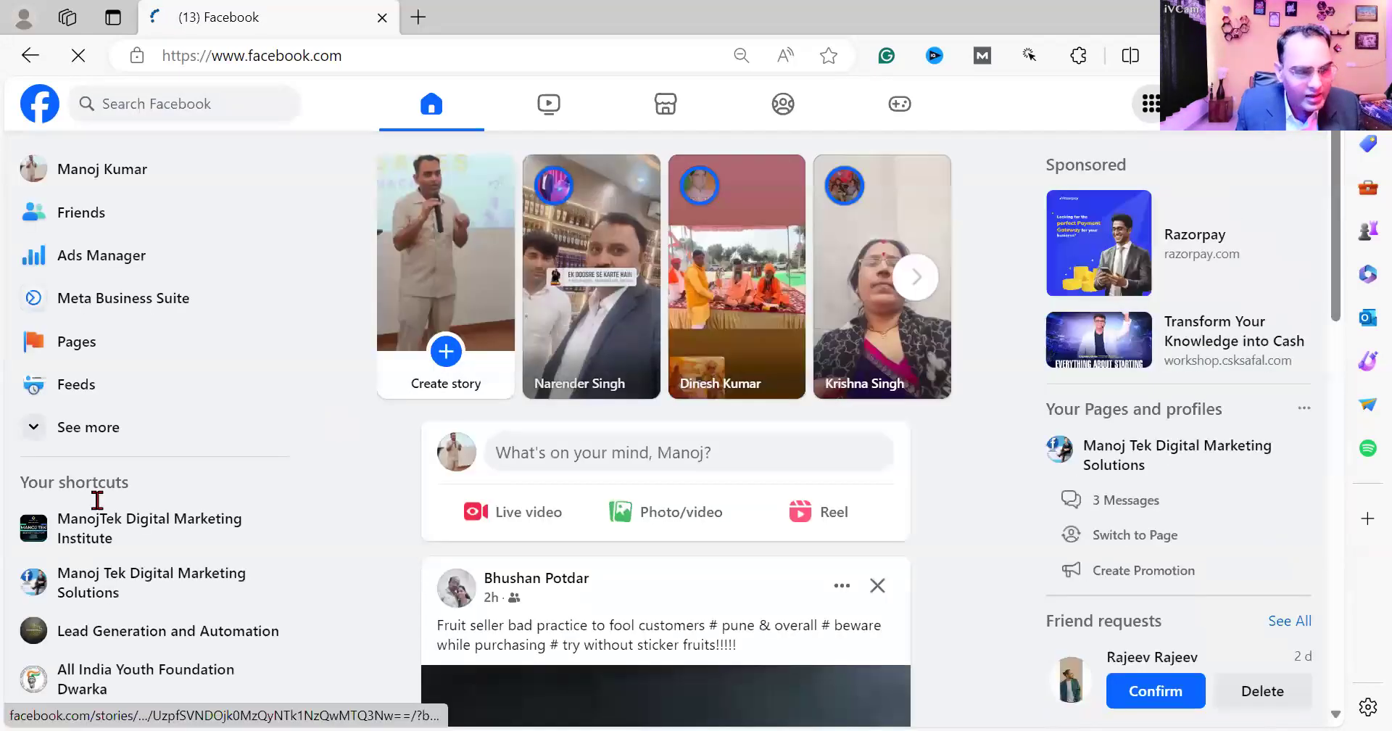
left_click(174, 585)
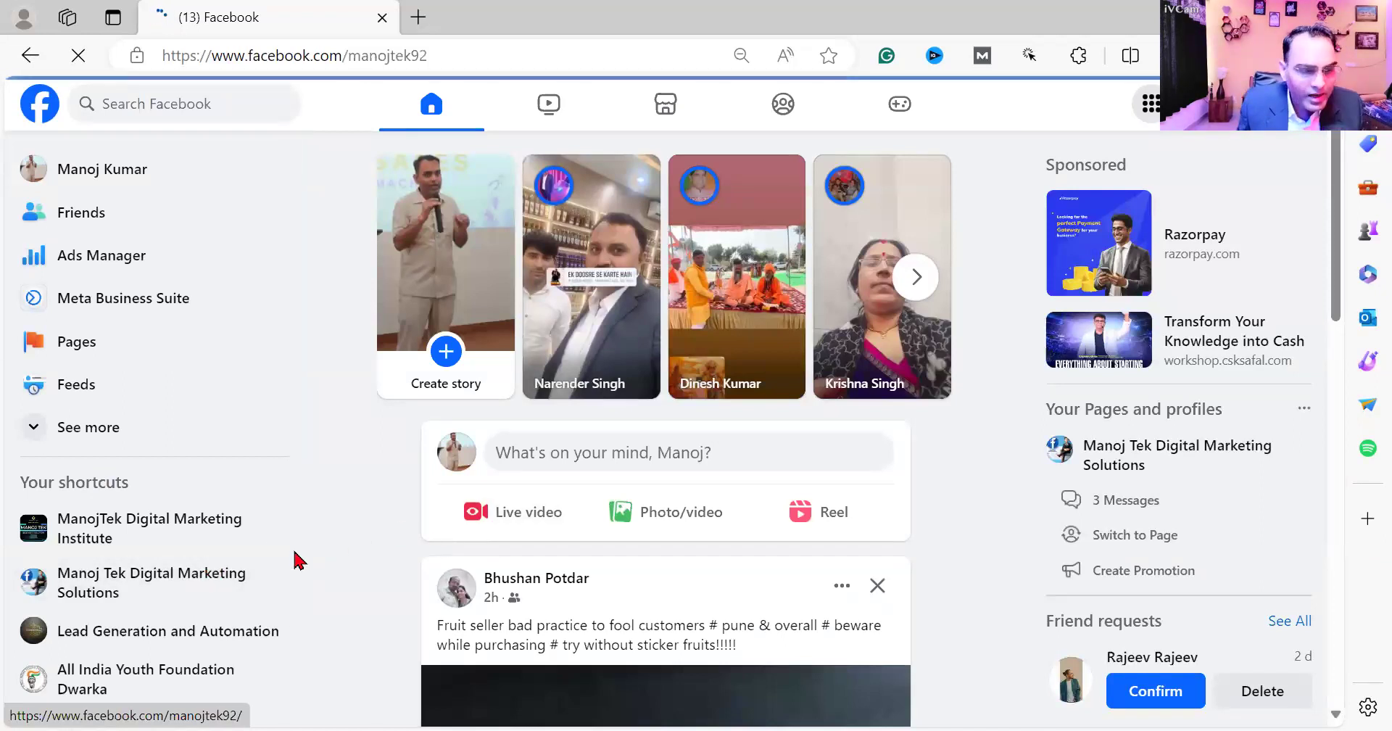
left_click(210, 588)
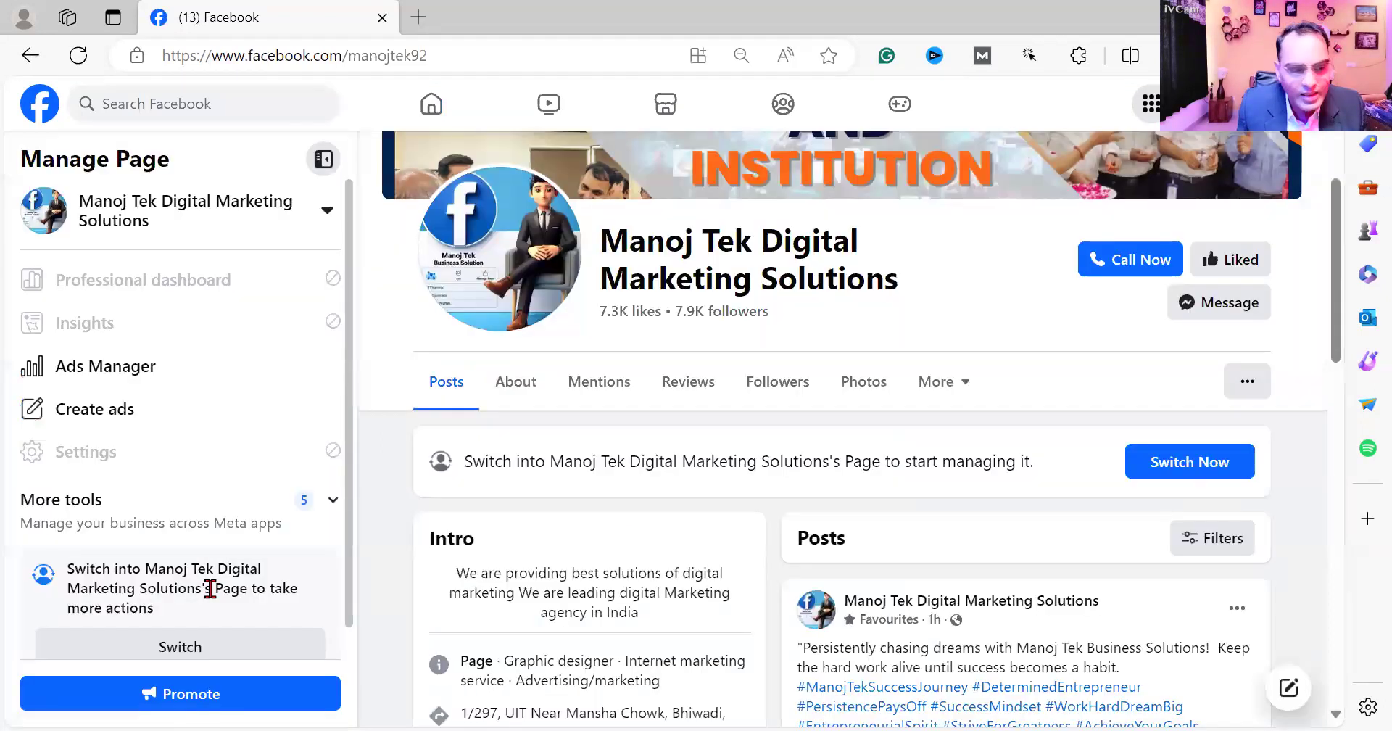
- Expand the page's additional management tools and open Meta Business Suite
left_click(332, 500)
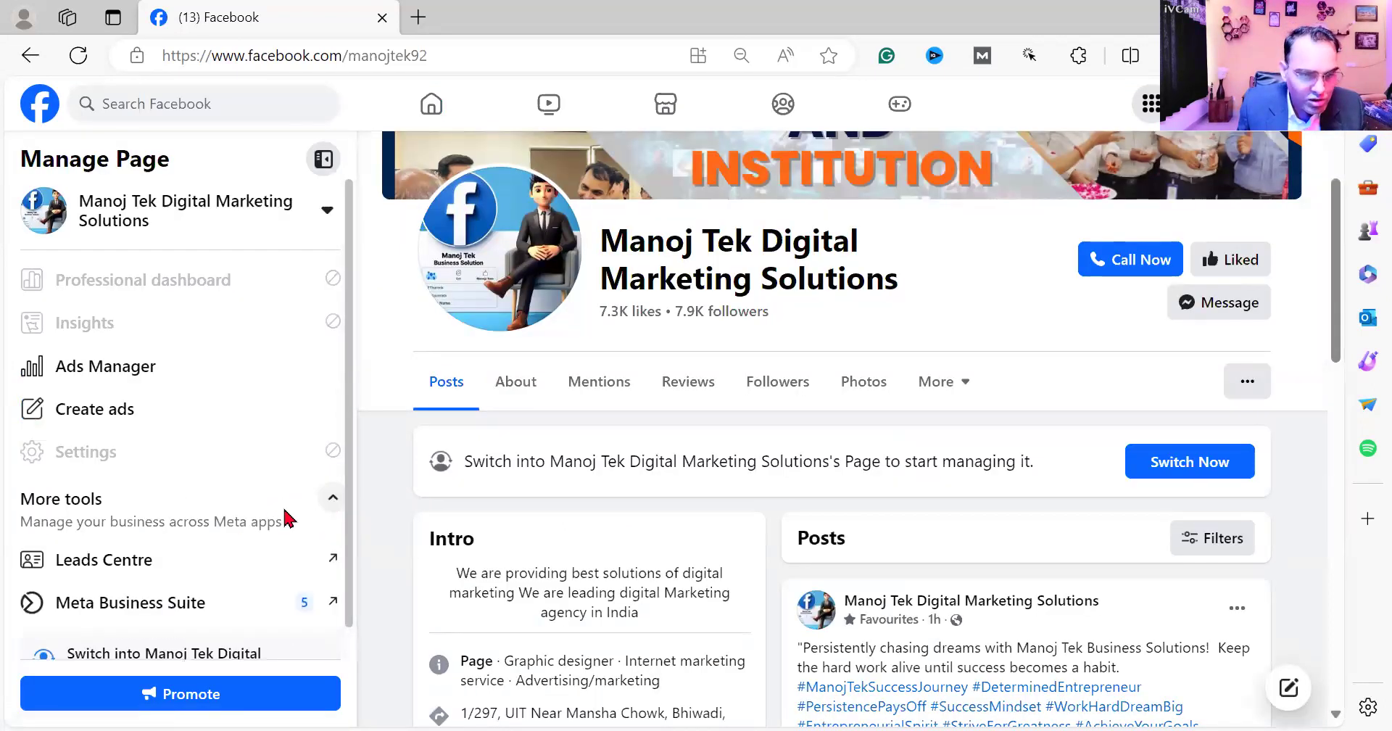
scroll(120, 613, "down", 2)
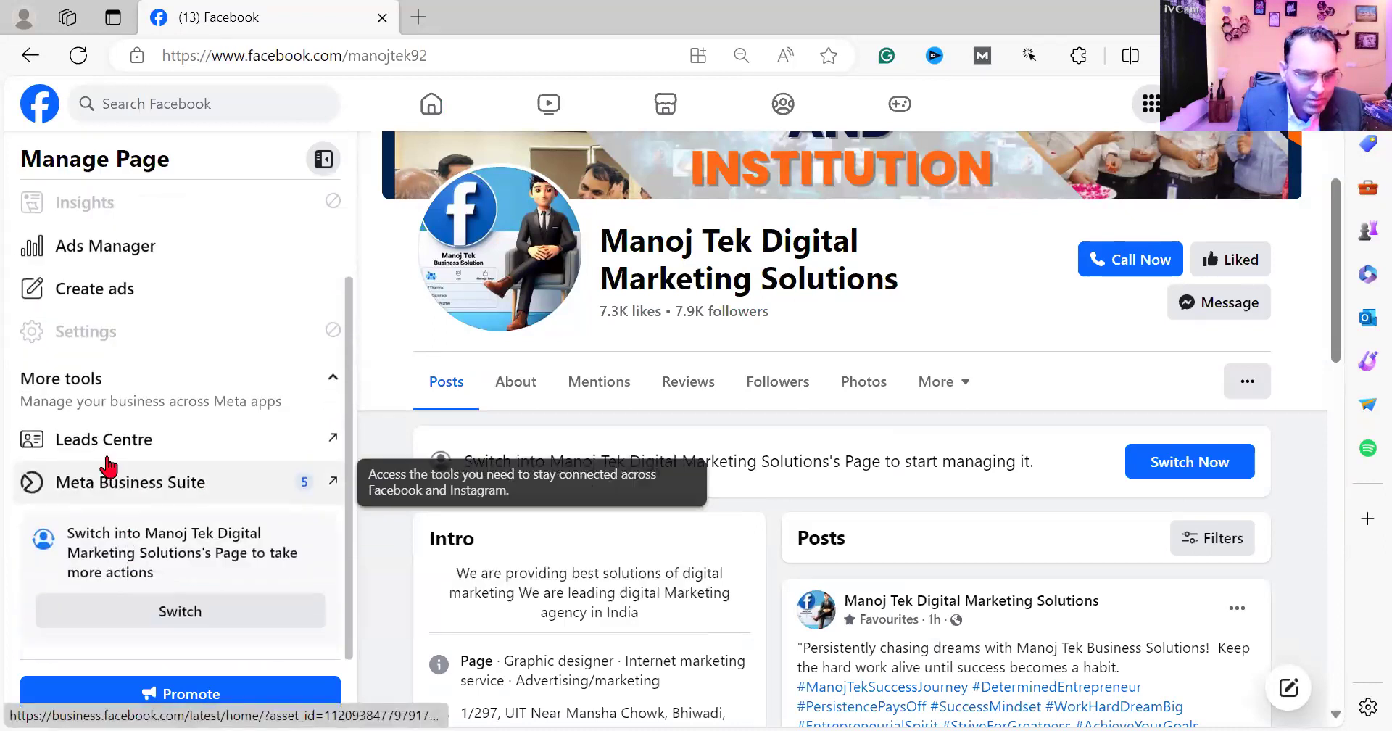
left_click(151, 497)
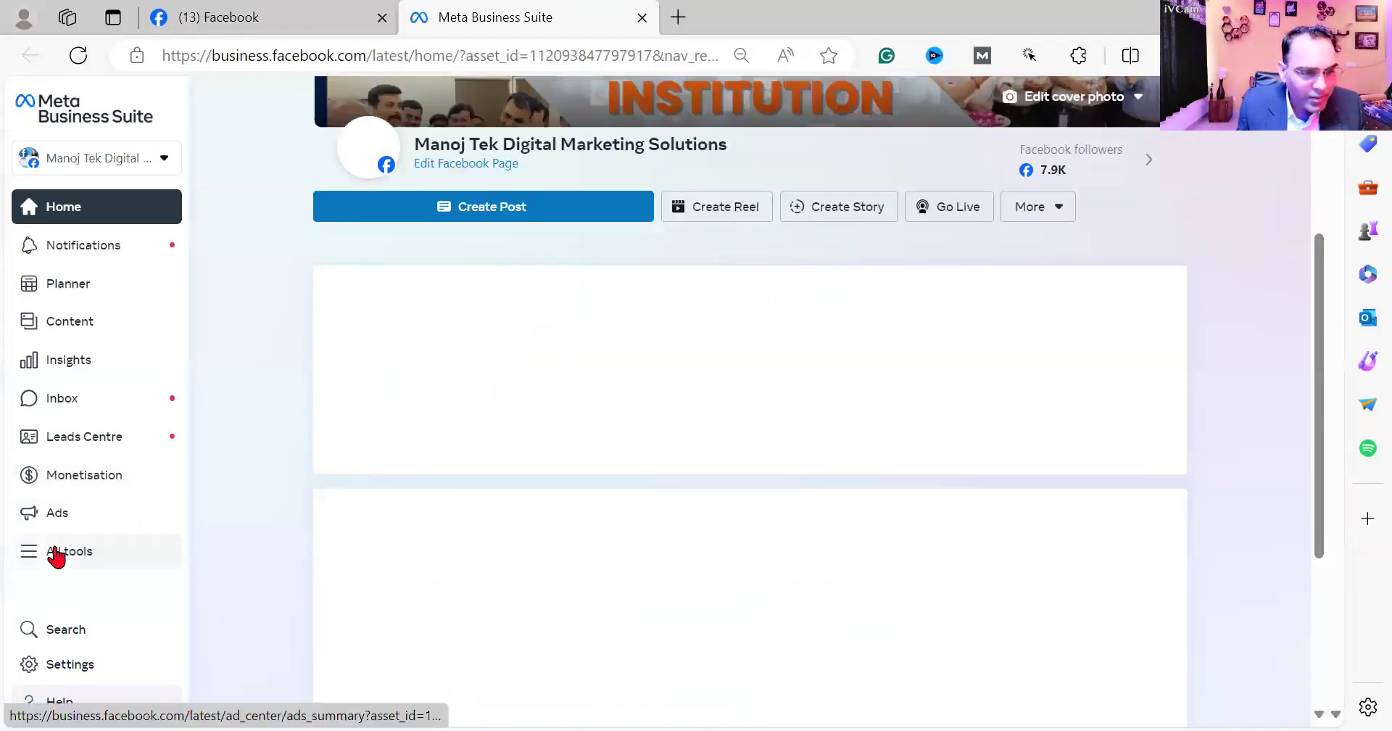
- Find Instant Forms in the full tool list, open it and look through the lead ads forms
left_click(54, 553)
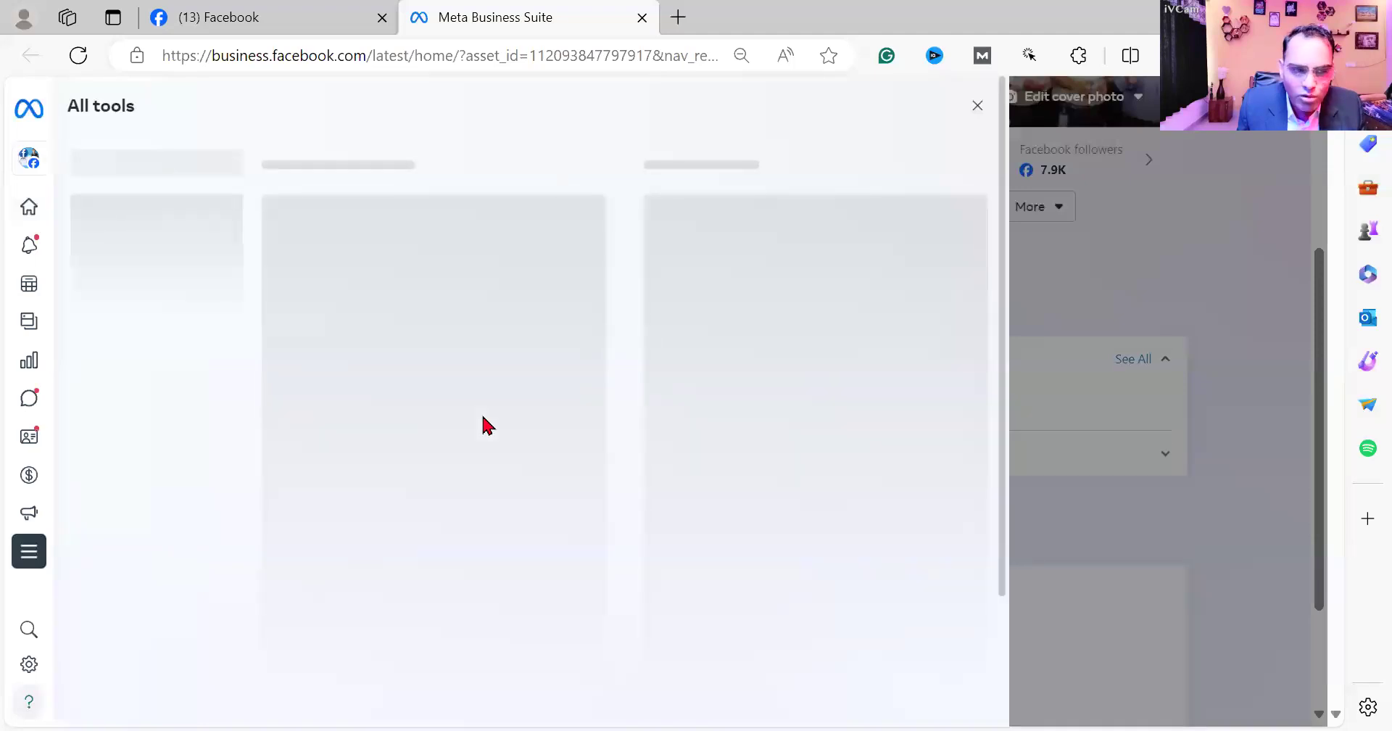
scroll(481, 425, "down", 4)
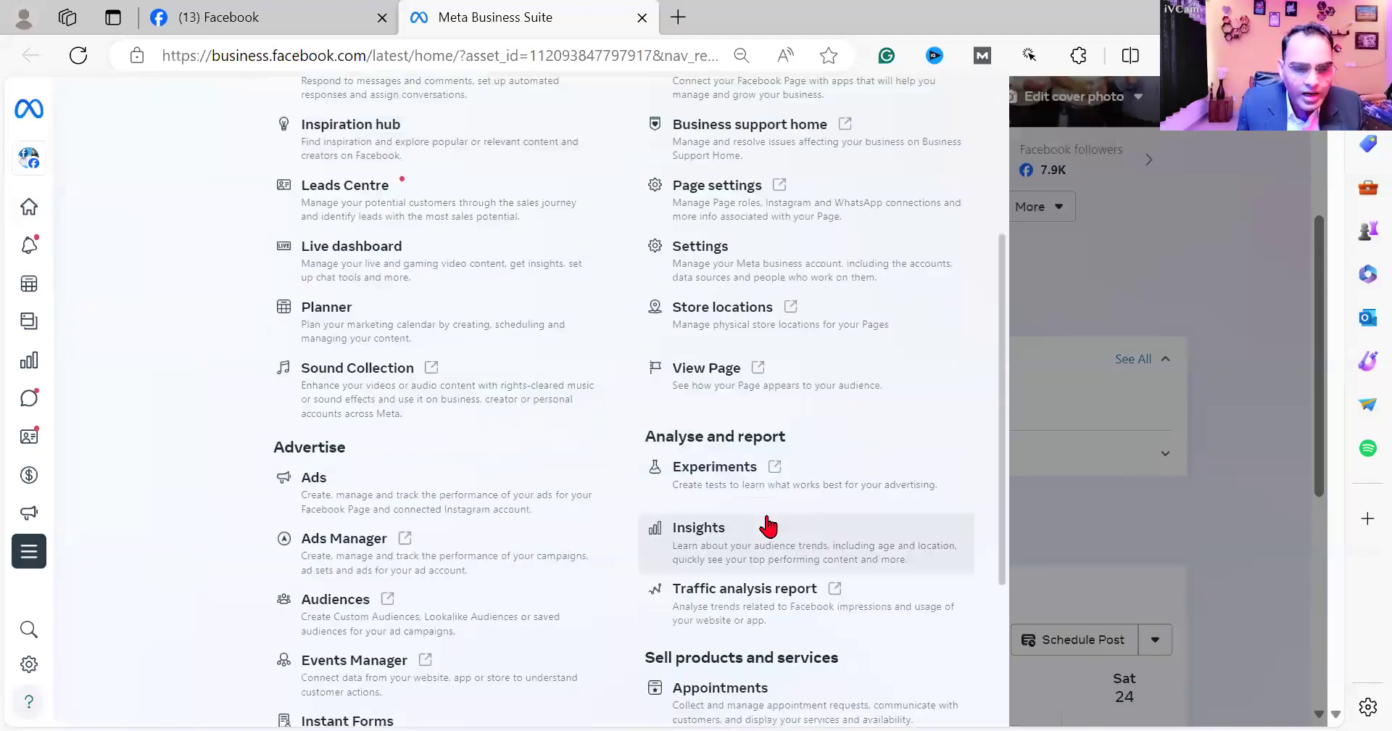
scroll(768, 527, "down", 3)
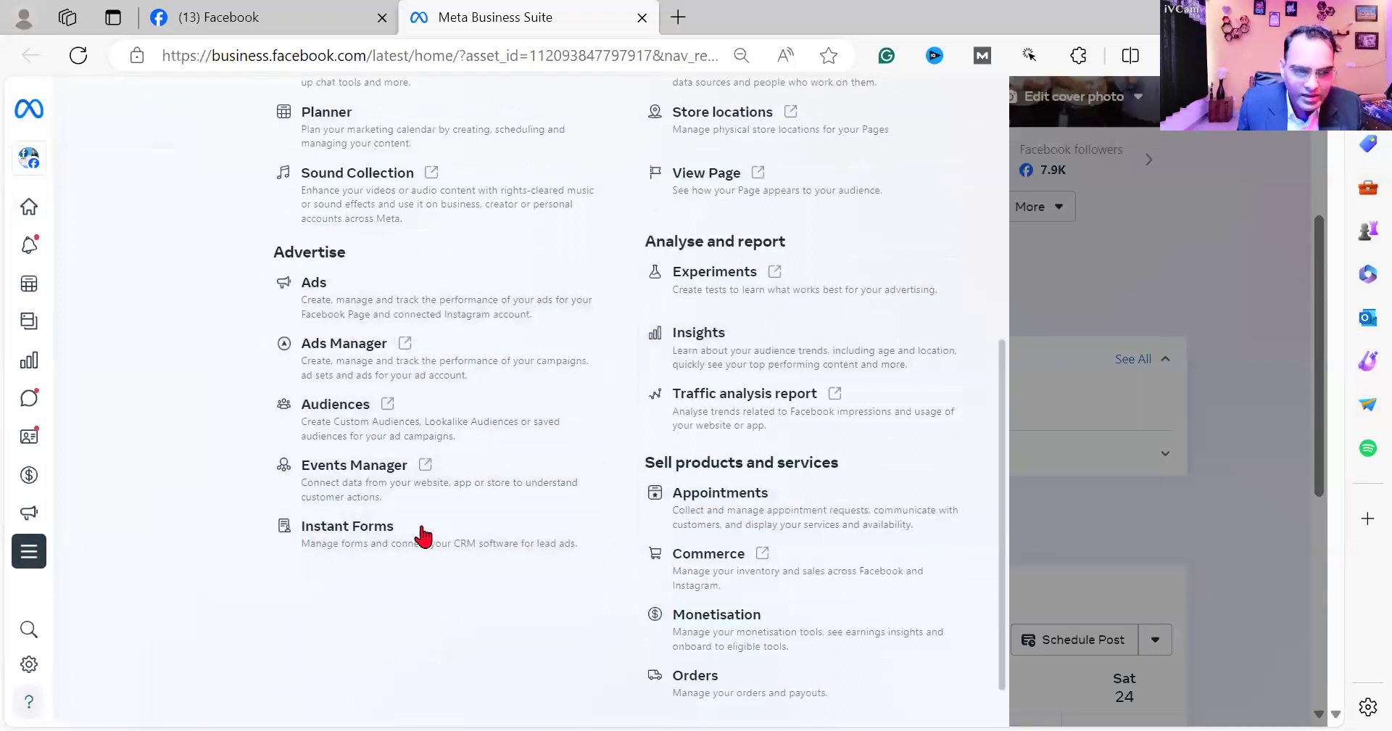
scroll(423, 460, "up", 4)
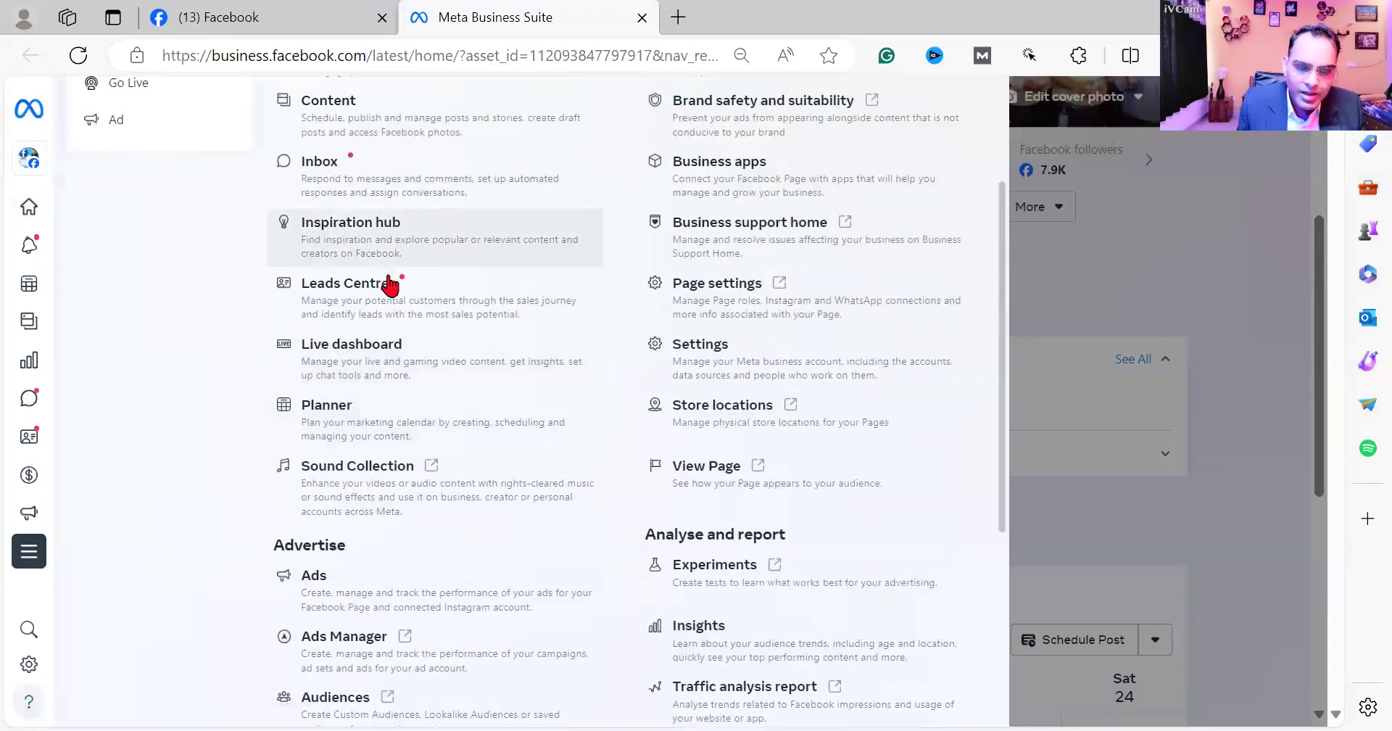
scroll(406, 320, "down", 5)
scroll(403, 377, "up", 3)
scroll(395, 347, "down", 3)
left_click(401, 481)
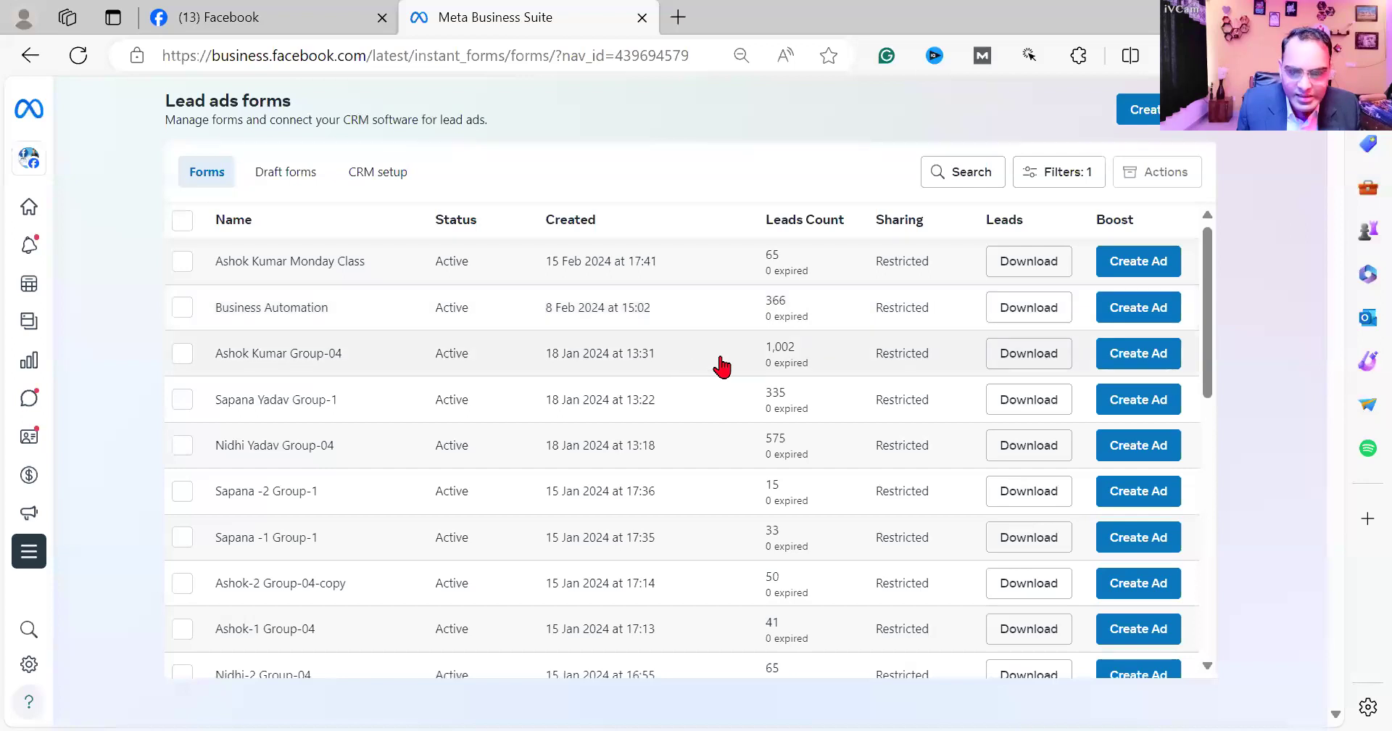
scroll(799, 363, "down", 1)
scroll(819, 392, "down", 8)
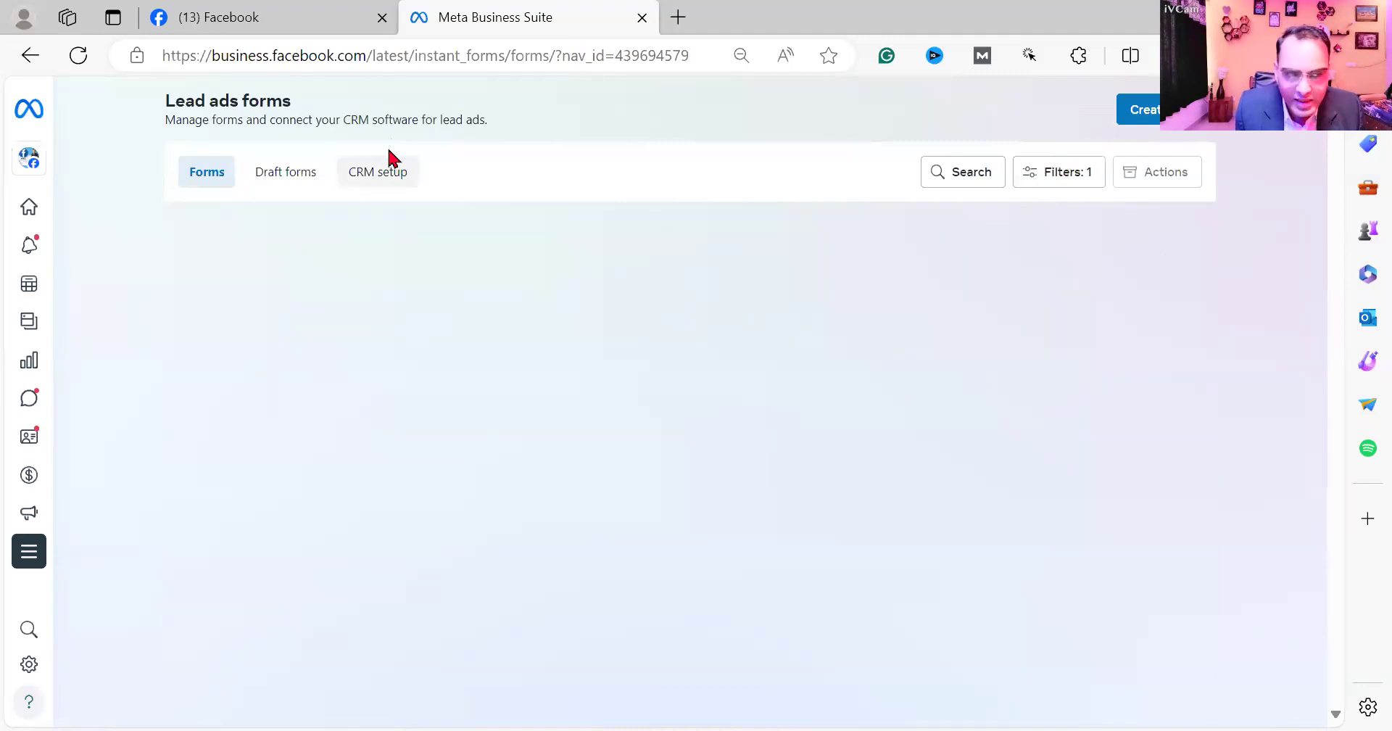
- Open Google in a new browser tab and expand the account list to find the morning classes account
left_click(678, 18)
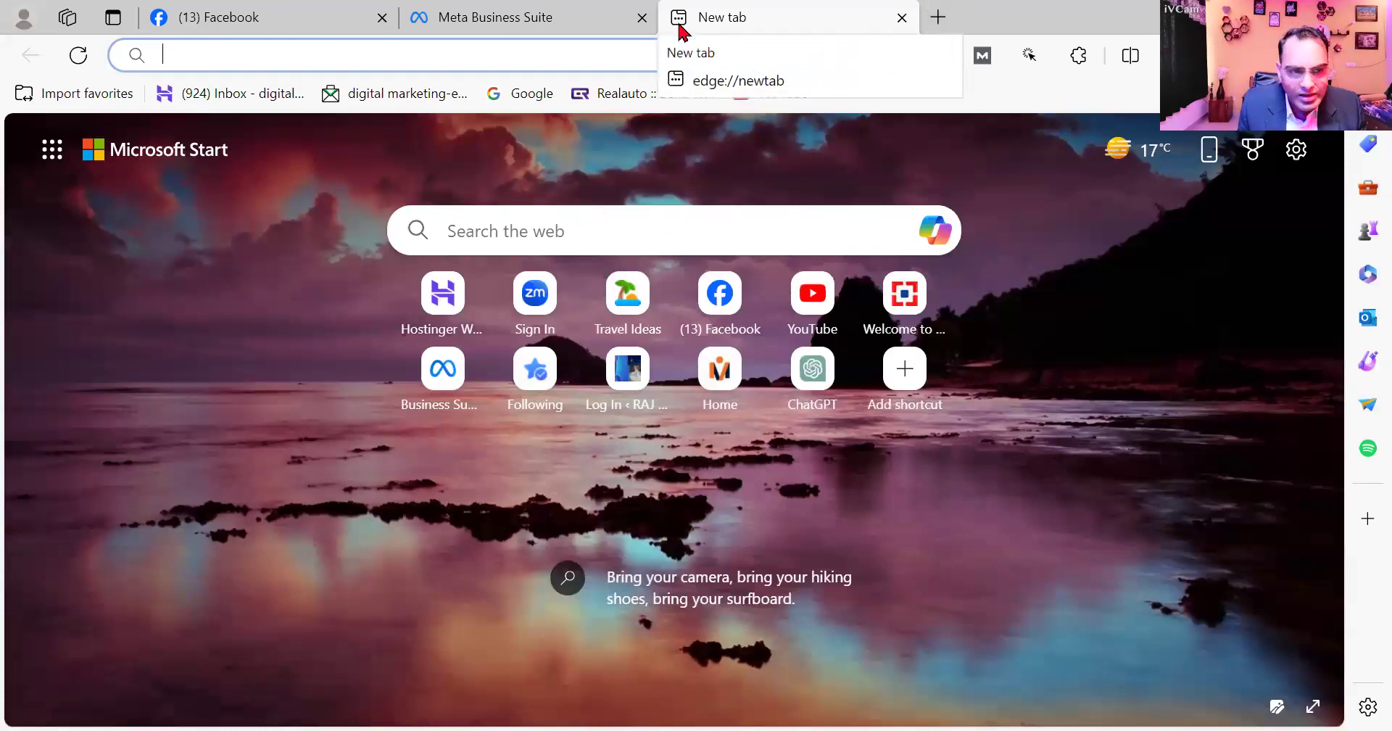
left_click(534, 100)
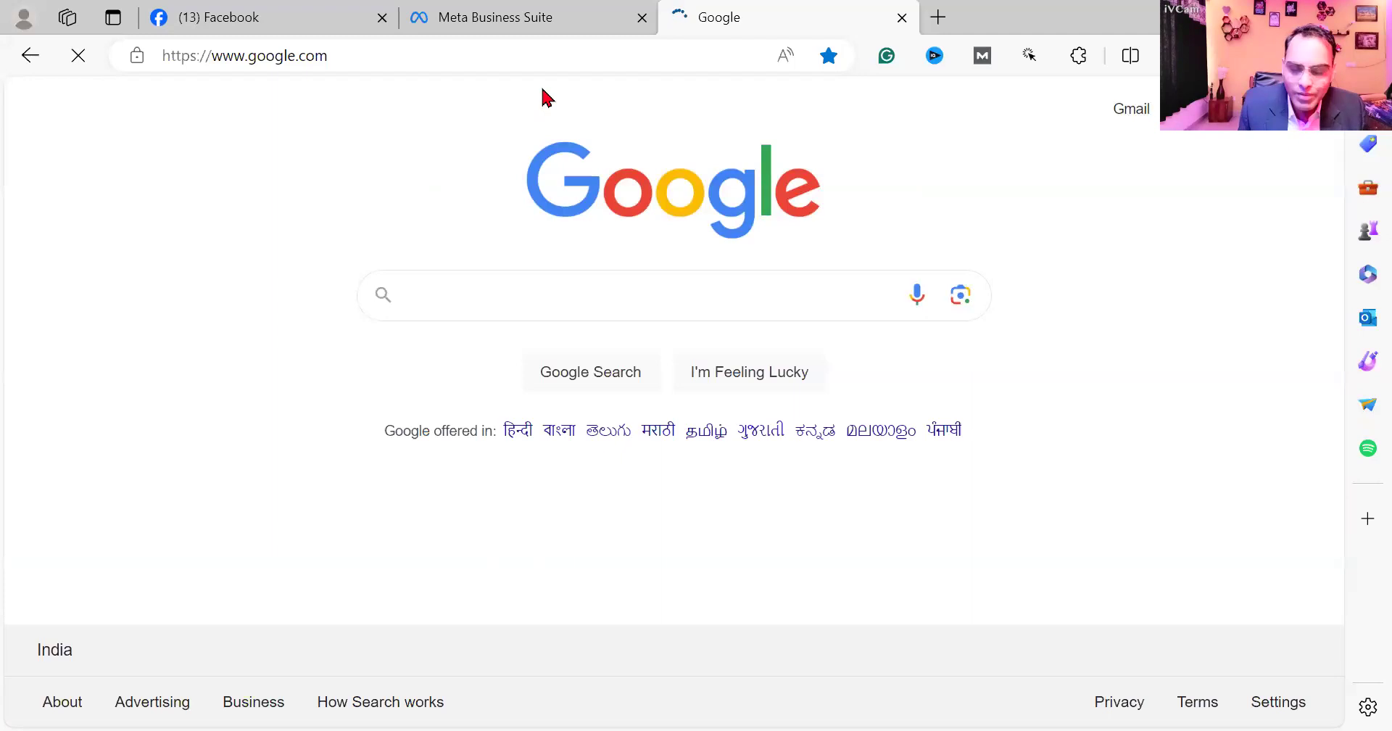
left_click(1320, 109)
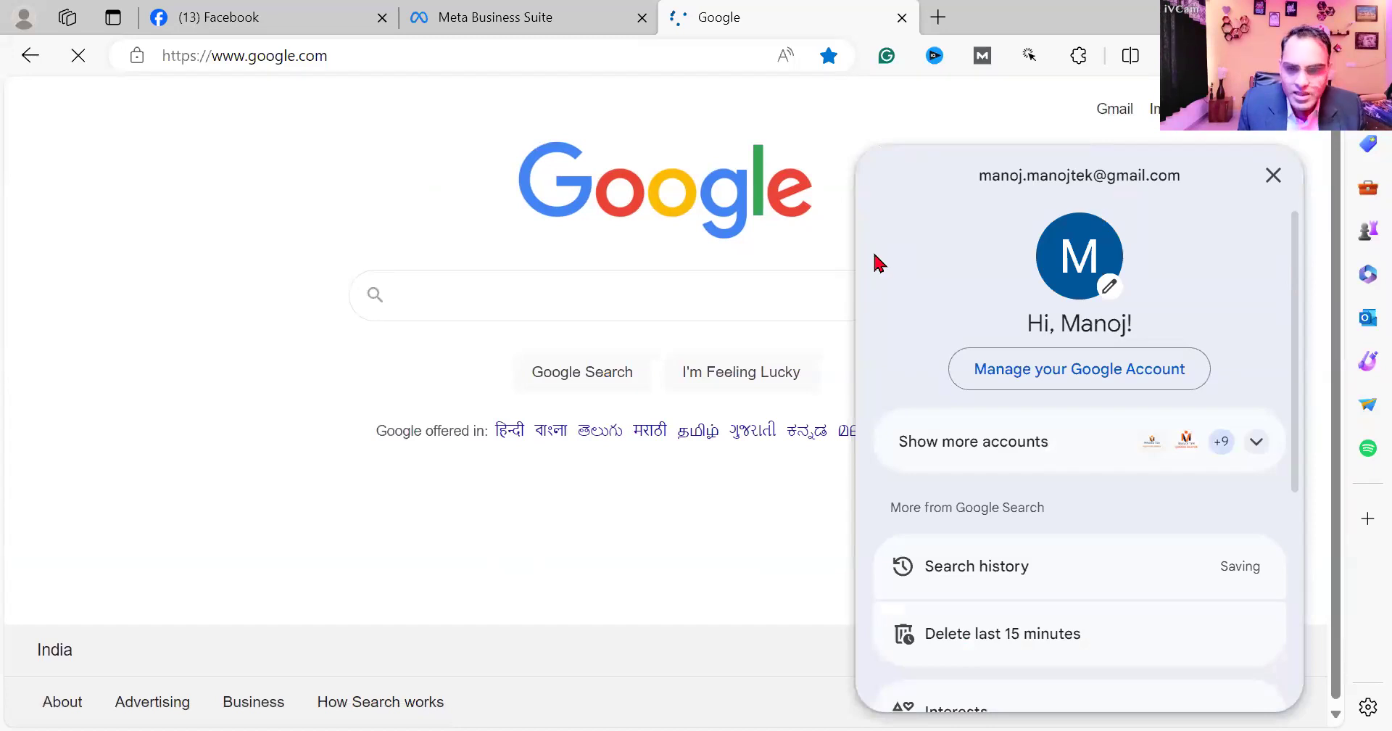
scroll(1120, 404, "down", 4)
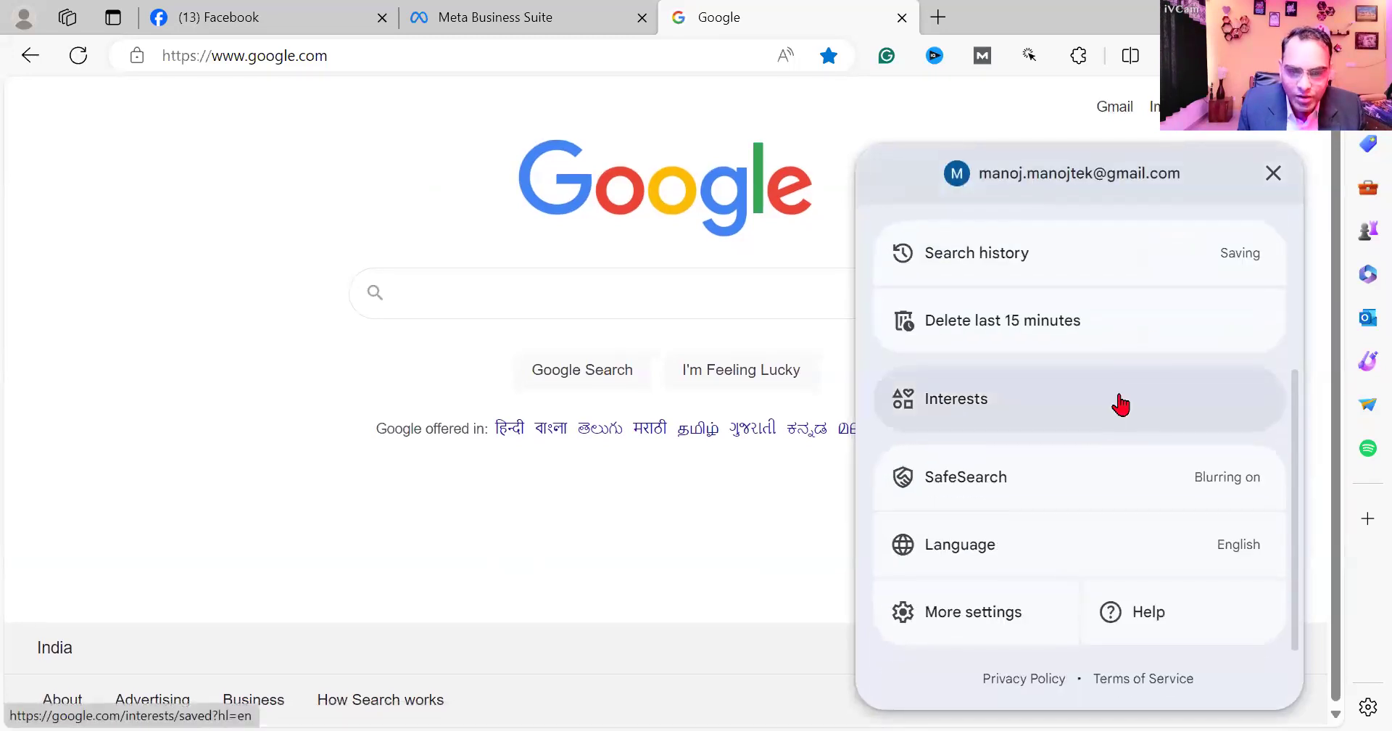
scroll(1155, 348, "up", 1)
scroll(1225, 435, "up", 4)
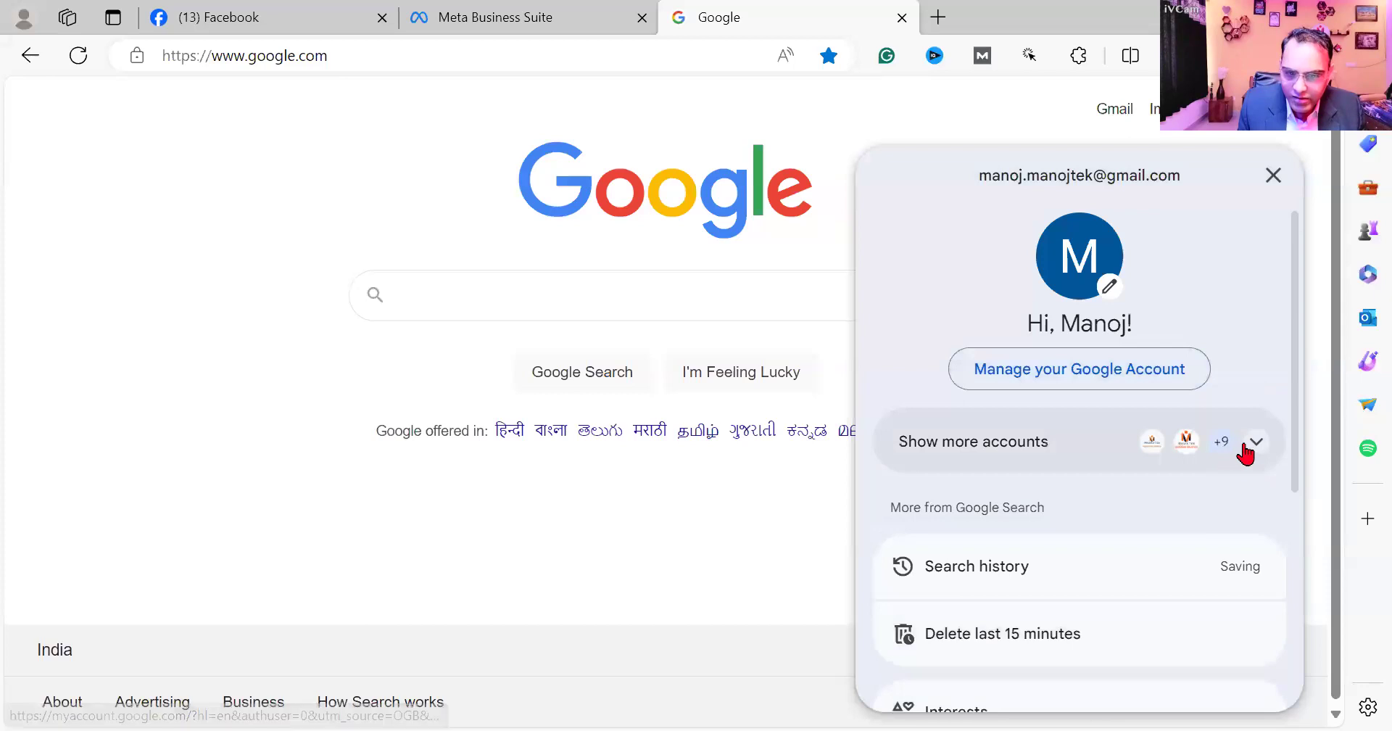
left_click(1248, 443)
scroll(1131, 475, "down", 3)
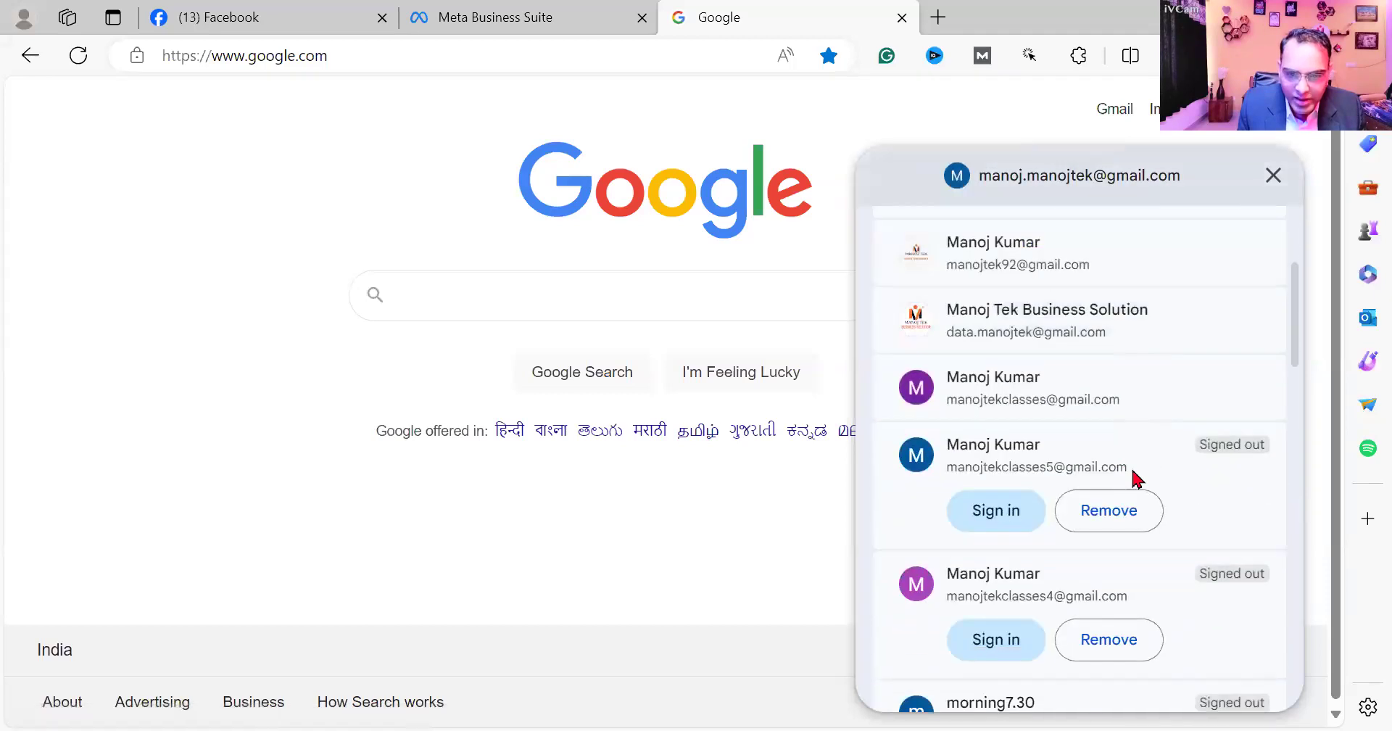
scroll(1133, 479, "down", 3)
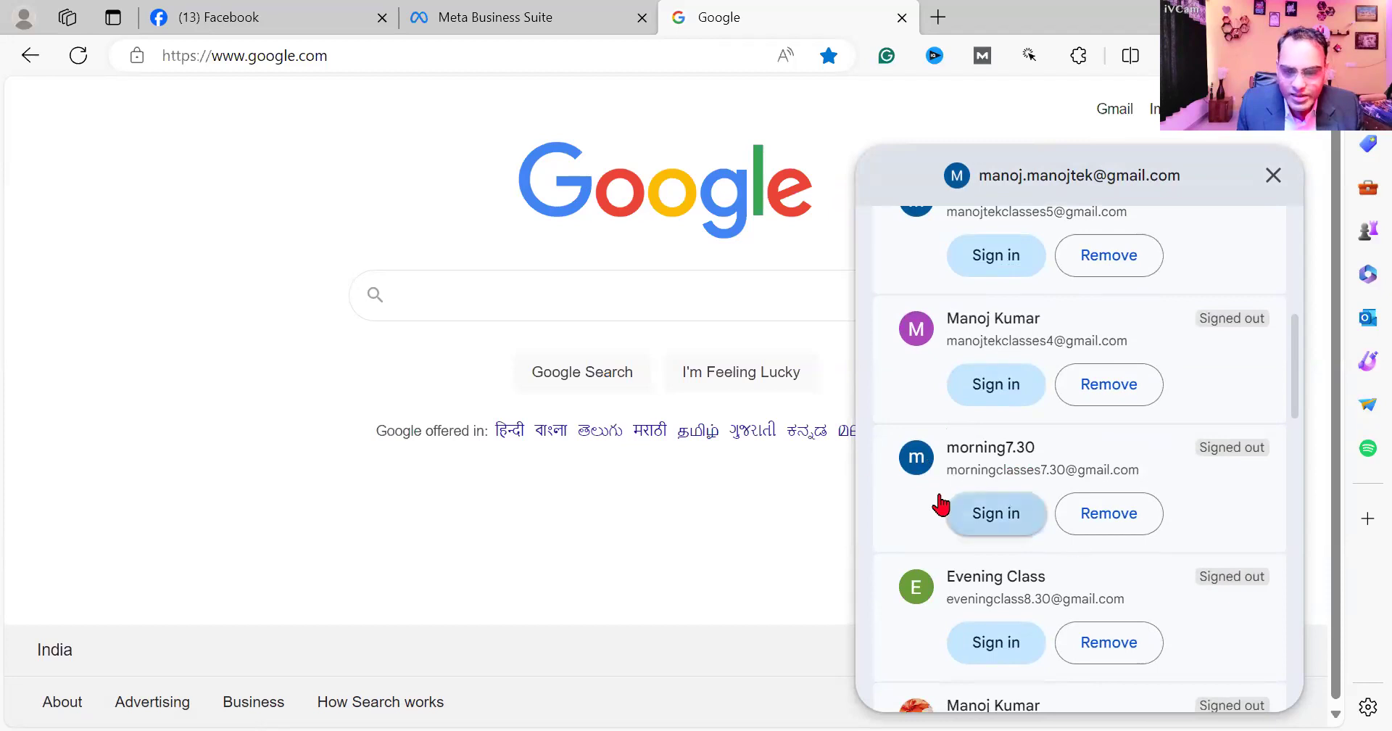
- Sign in to the morning classes Google account with the account password
left_click(974, 514)
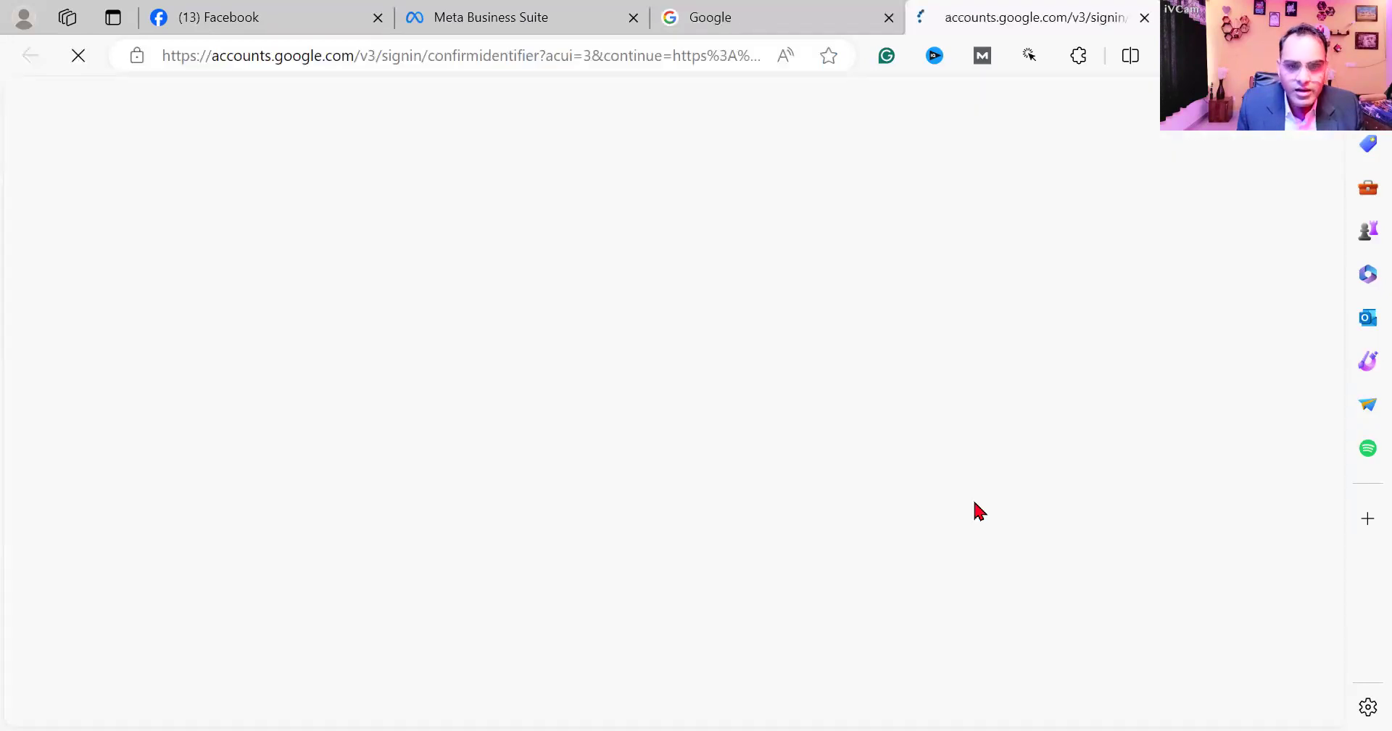
left_click(820, 542)
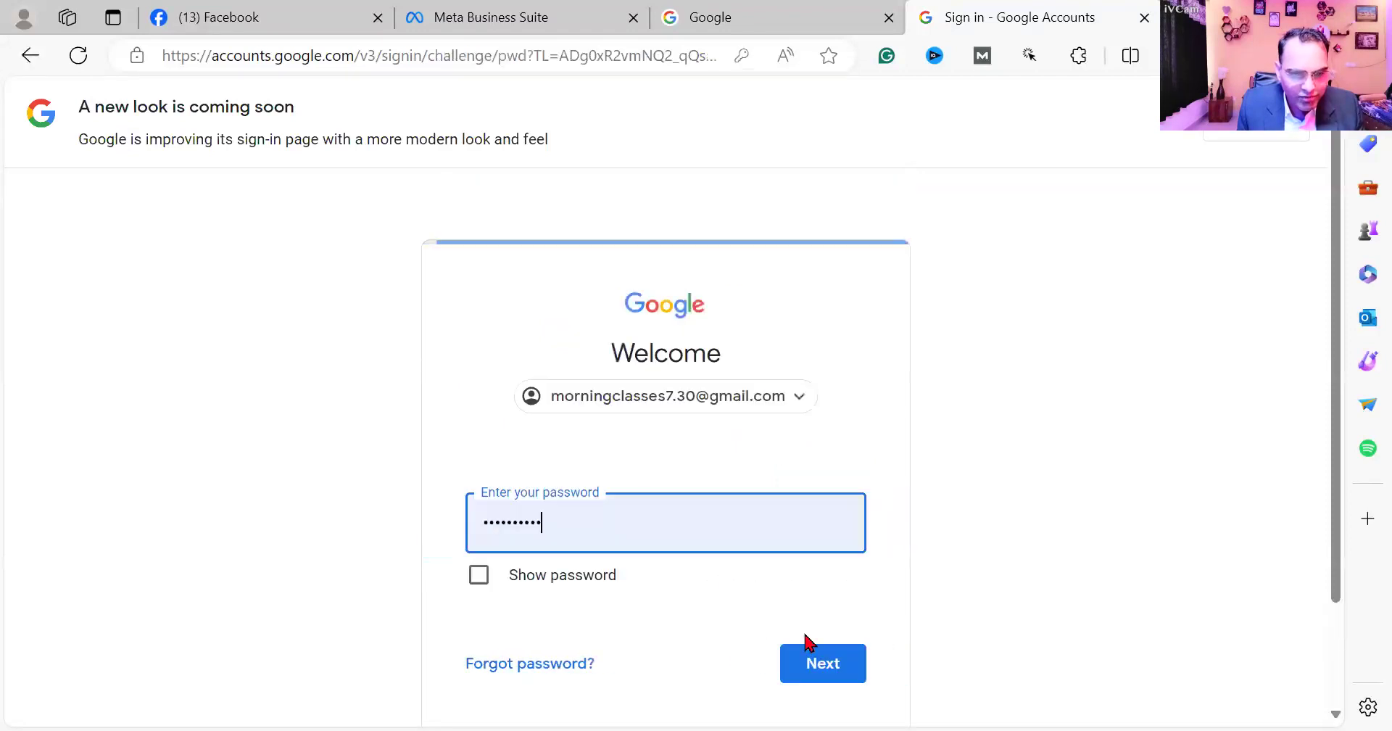
left_click(834, 580)
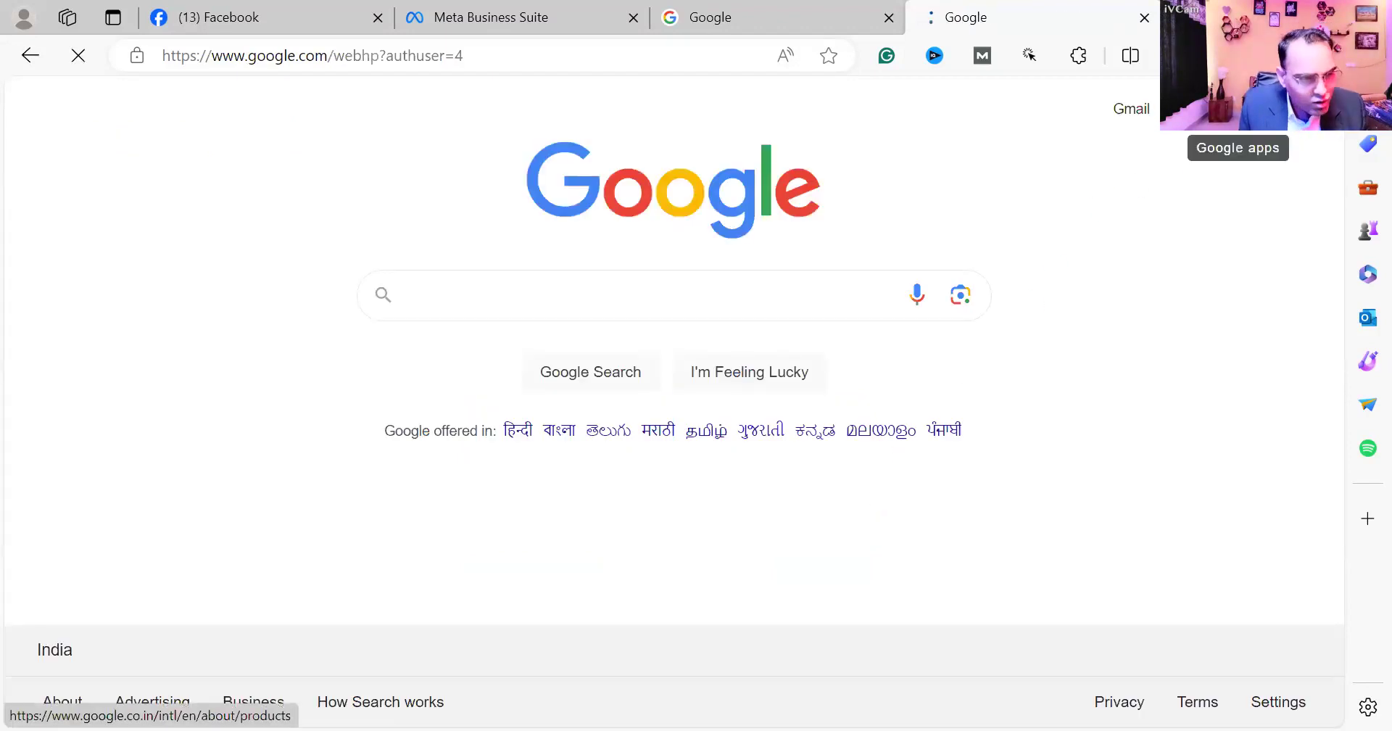
- Open Google Sheets from the Google apps and create a blank spreadsheet
left_click(1244, 108)
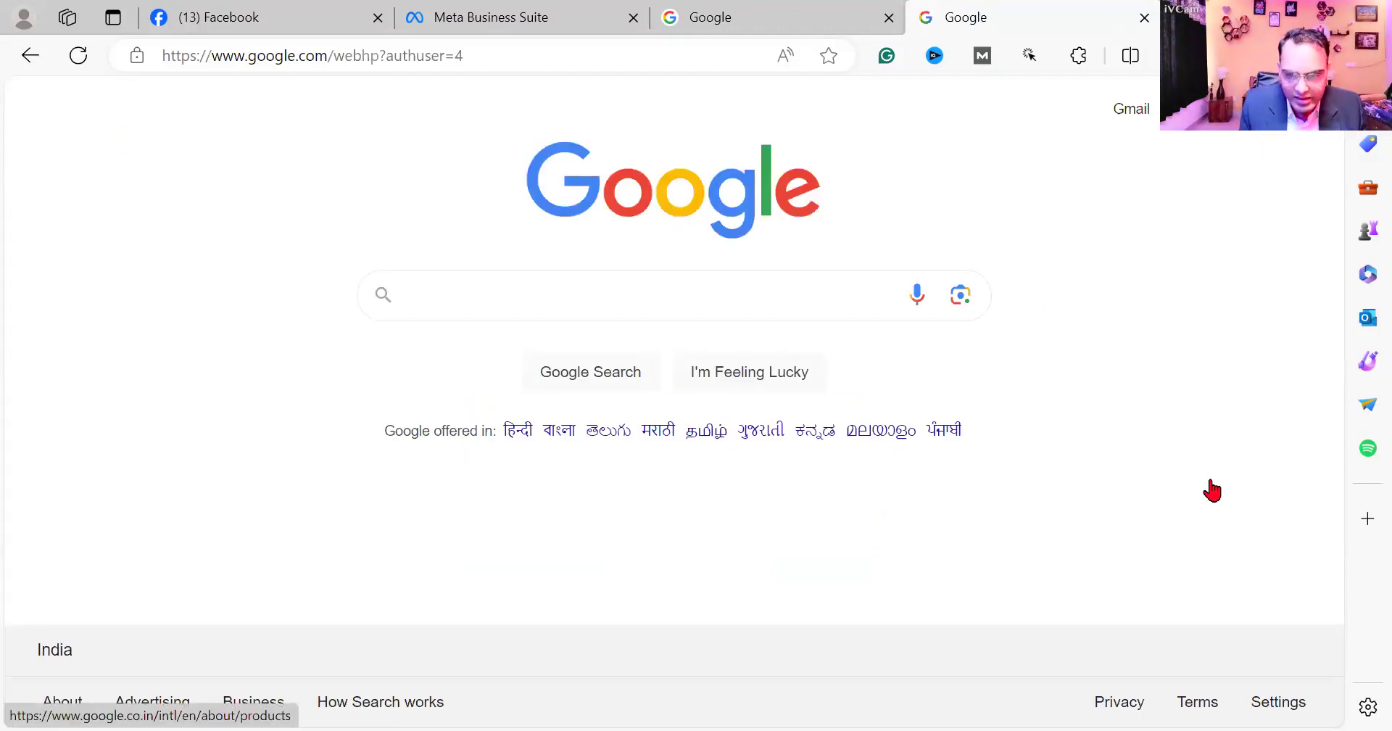
scroll(1212, 490, "down", 2)
scroll(1212, 490, "down", 3)
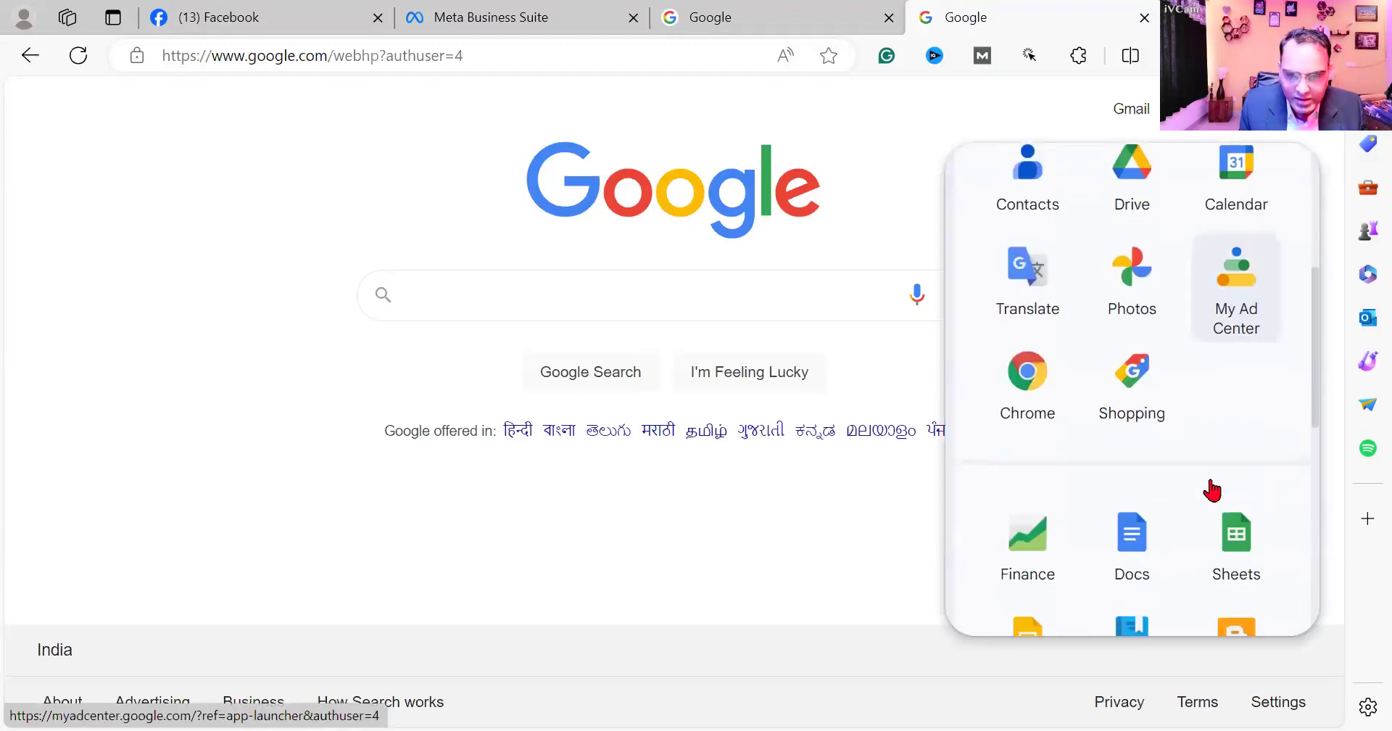
scroll(1218, 482, "down", 1)
left_click(1235, 470)
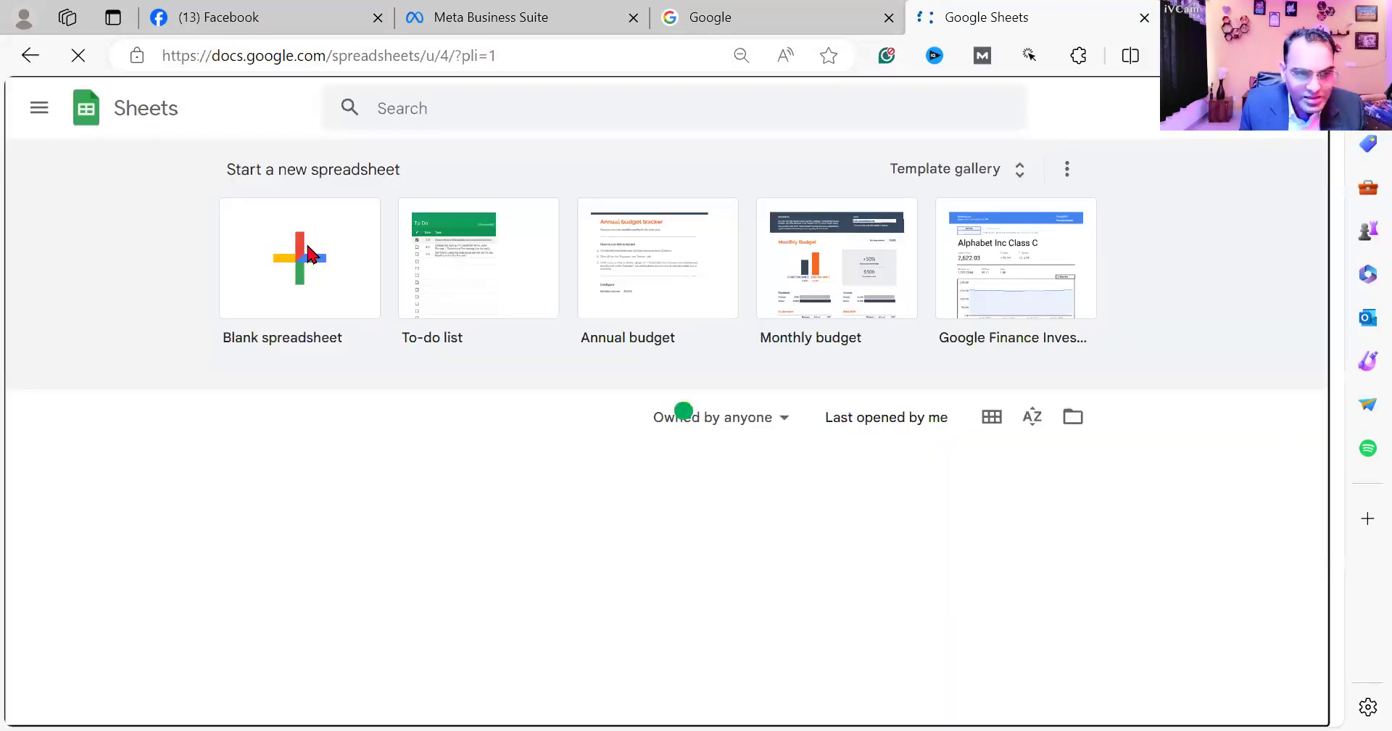
left_click(310, 253)
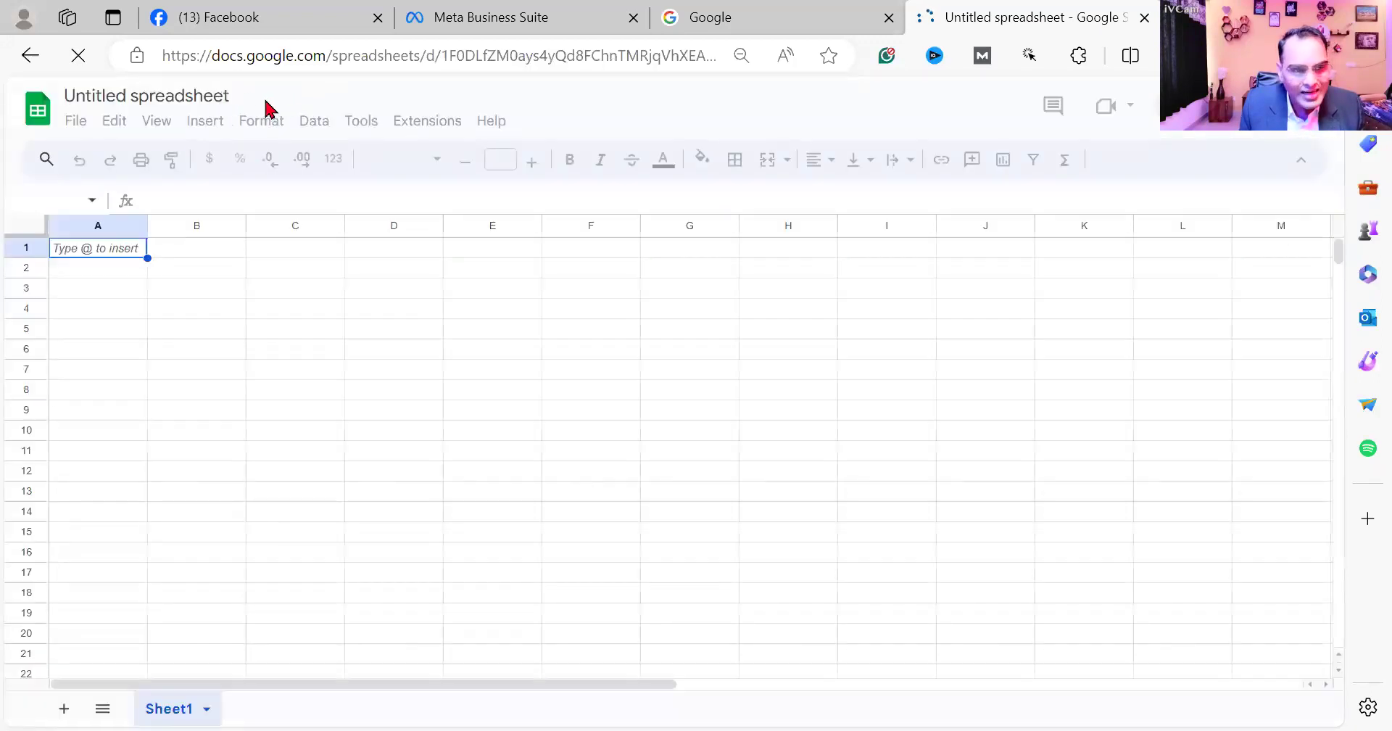
- Rename the spreadsheet as "Test Sheet" and select cell A1
left_click(231, 92)
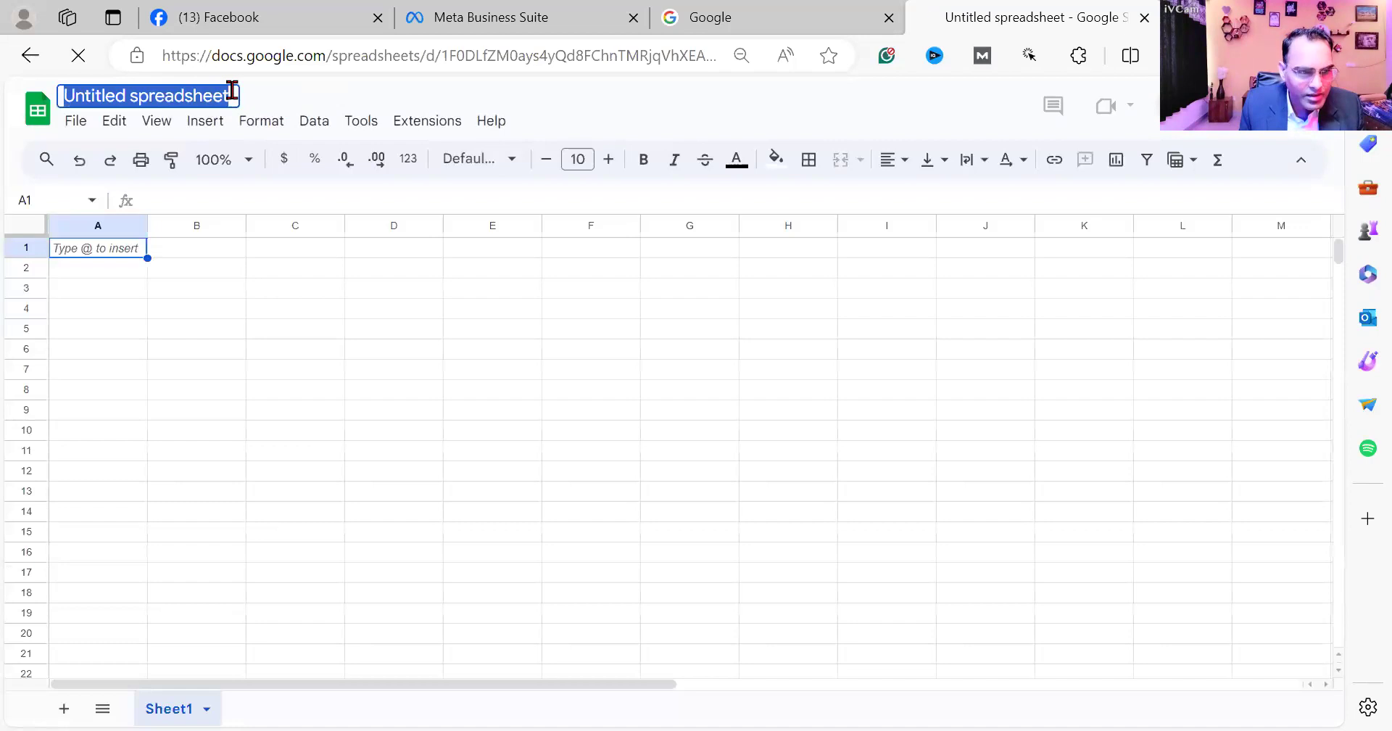
left_click_drag(232, 91, 18, 87)
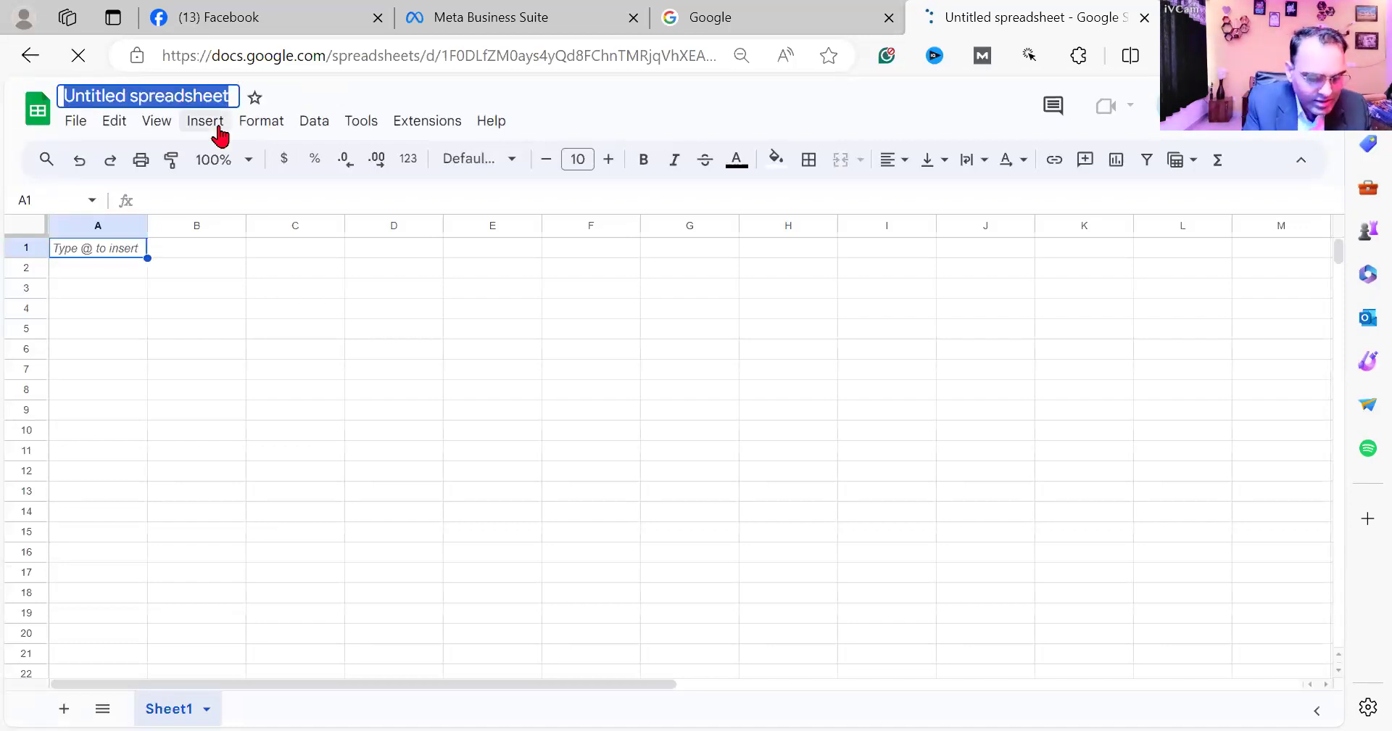
type("Test Sheet")
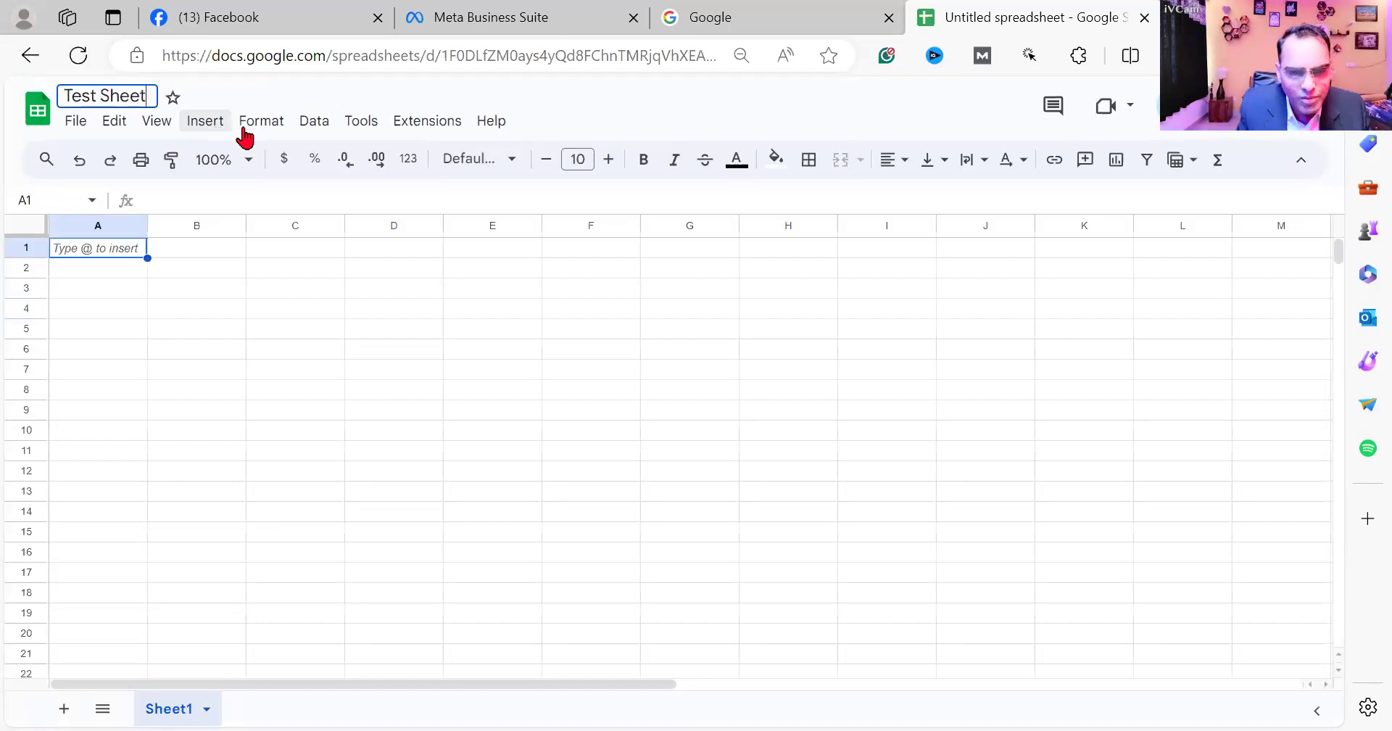
left_click(241, 297)
left_click(105, 254)
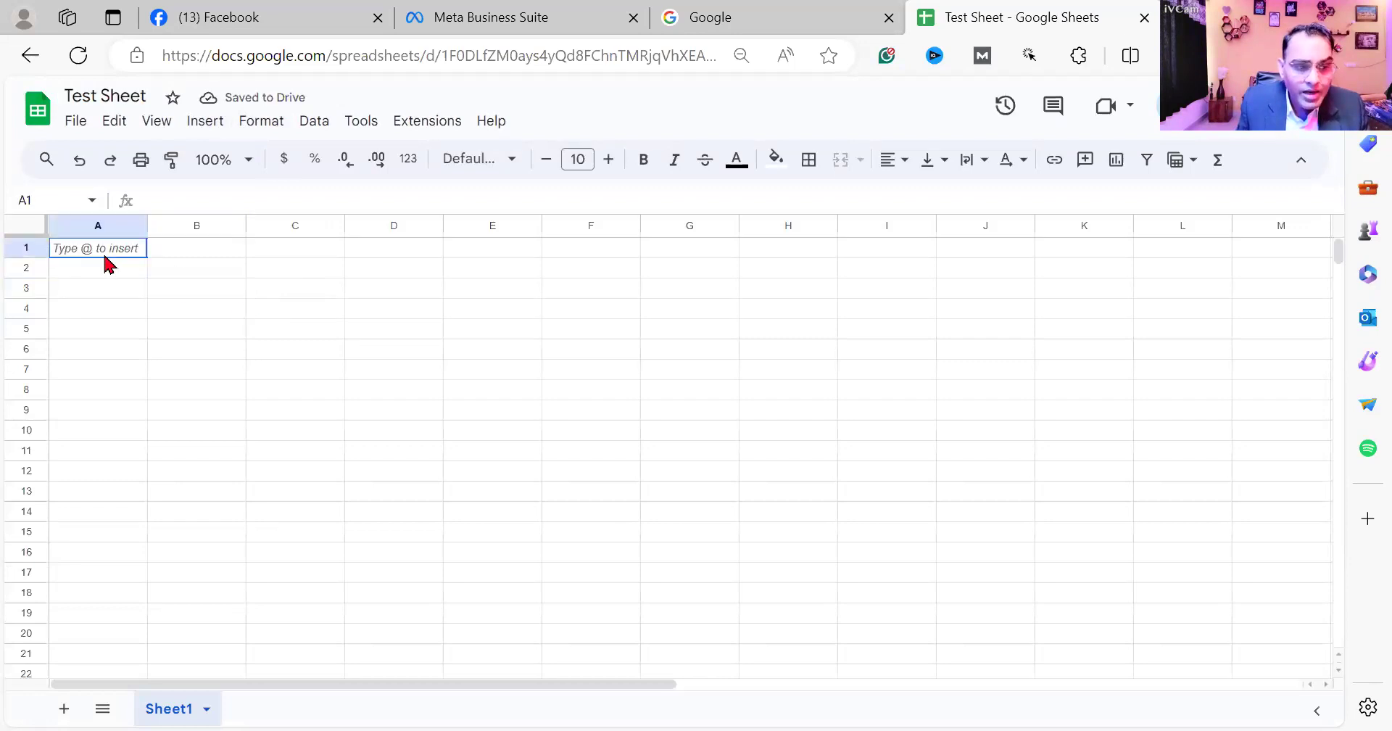
- Look over the spreadsheet's extension and add-on options, then close them without choosing one
left_click(421, 122)
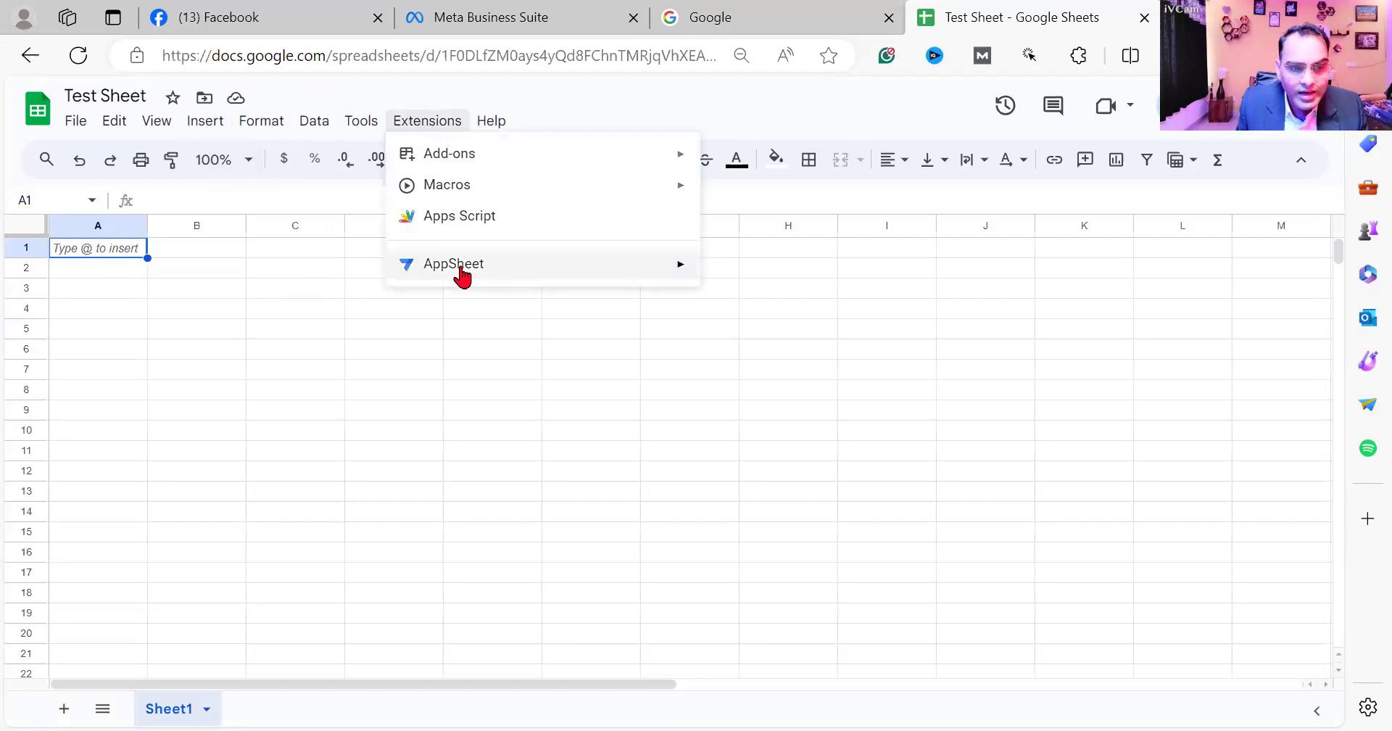
mouse_move(461, 274)
mouse_move(476, 163)
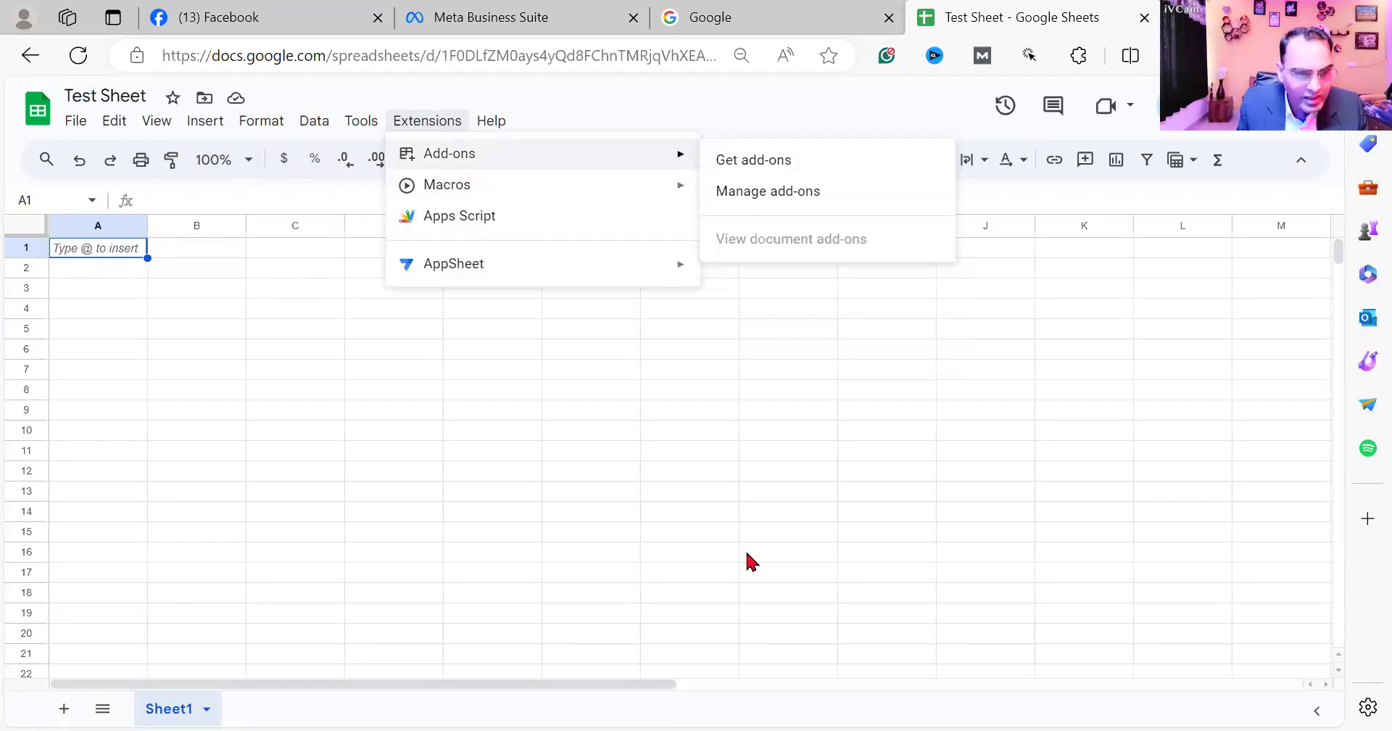
key("Escape")
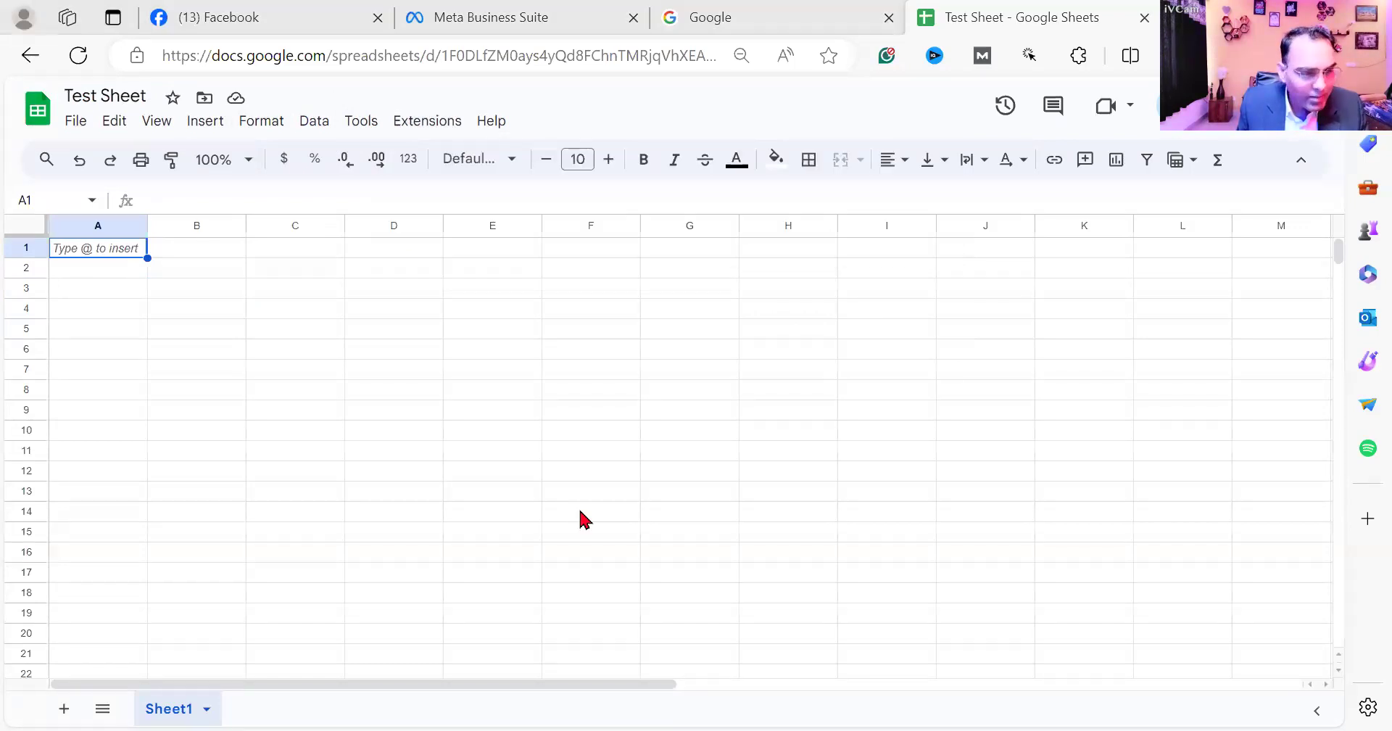
- Switch to the Notepad notes and add the line "Instant Leads= Google Sheet" with a blank line beneath it
key("alt+Tab")
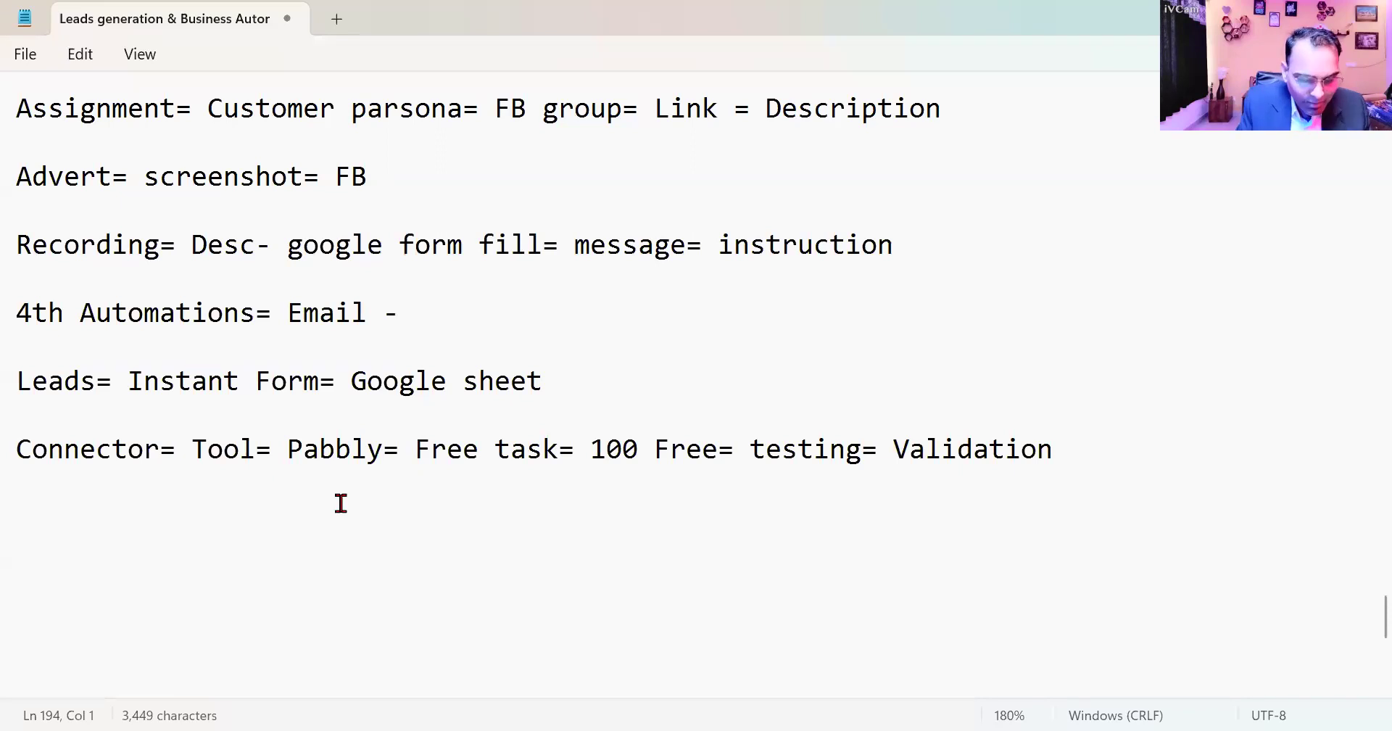
type("Instant Leads= Google Sheet")
key("Return")
key("Return")
- Add the line "Google= Email= Login= Sheet= Create= Name" to the notes and leave a blank line beneath it
type("Google= Email= Login")
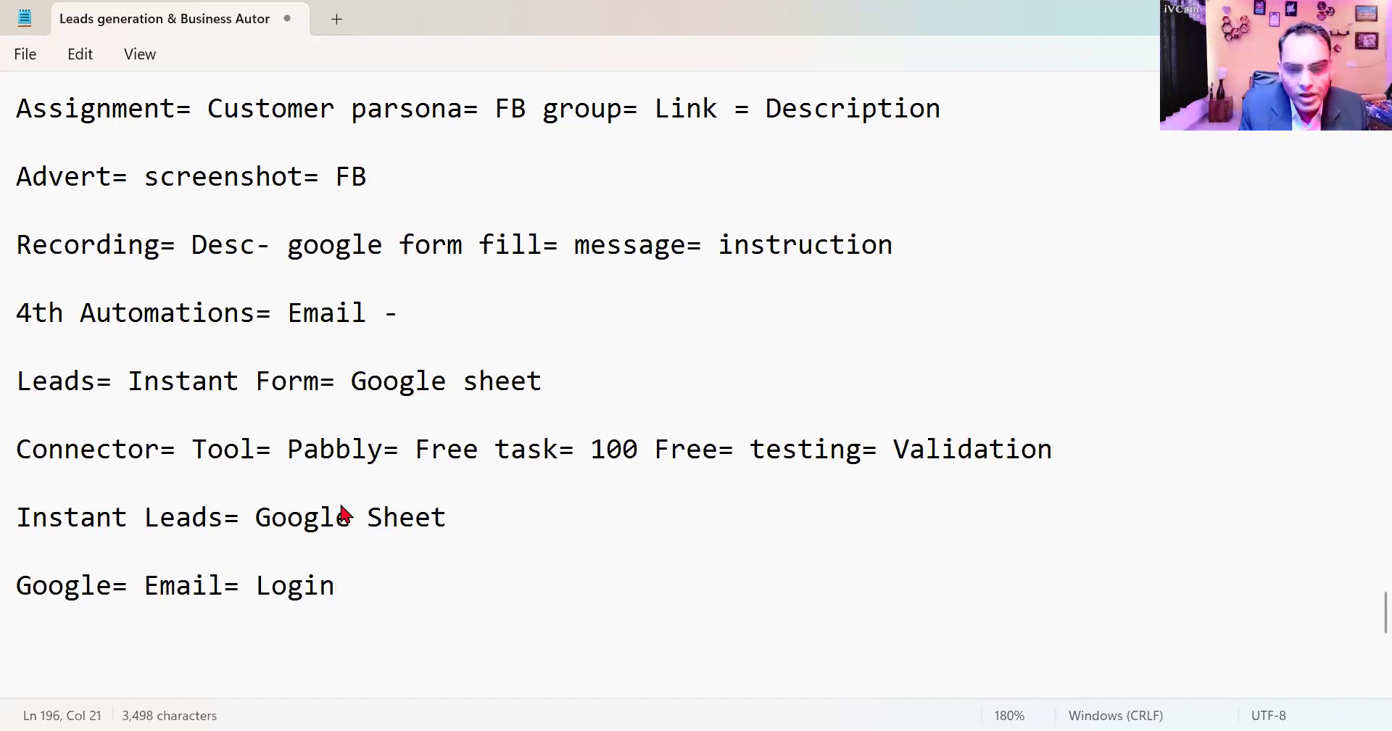
type("= Sheet= Create")
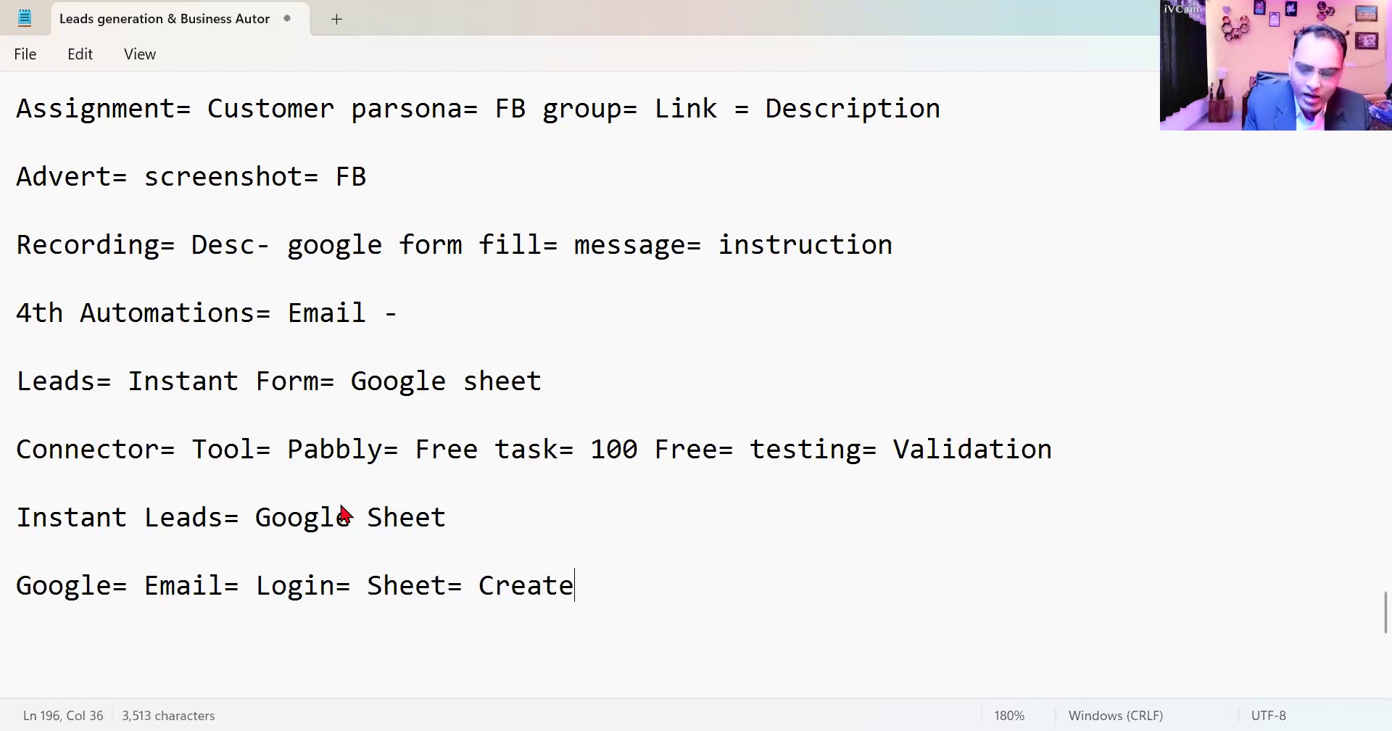
type("= Name")
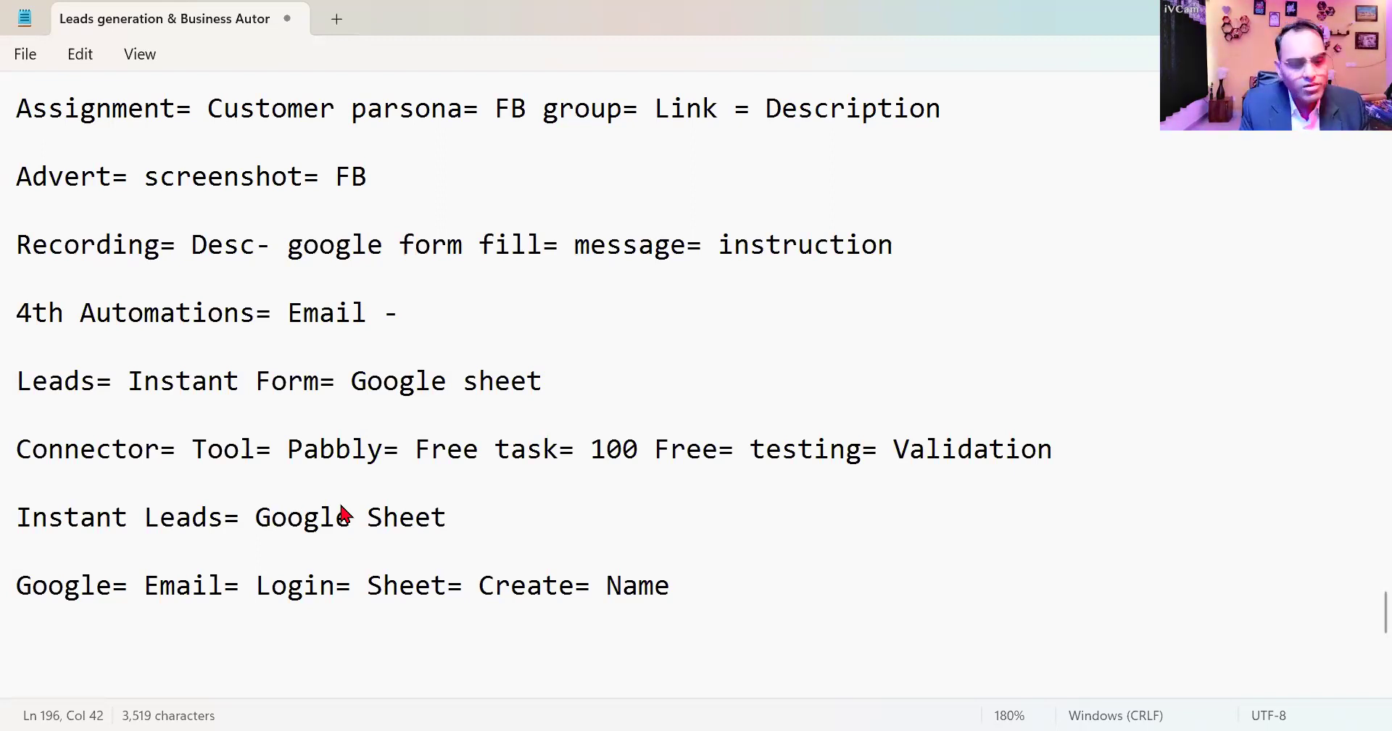
key("Return")
key("Return")
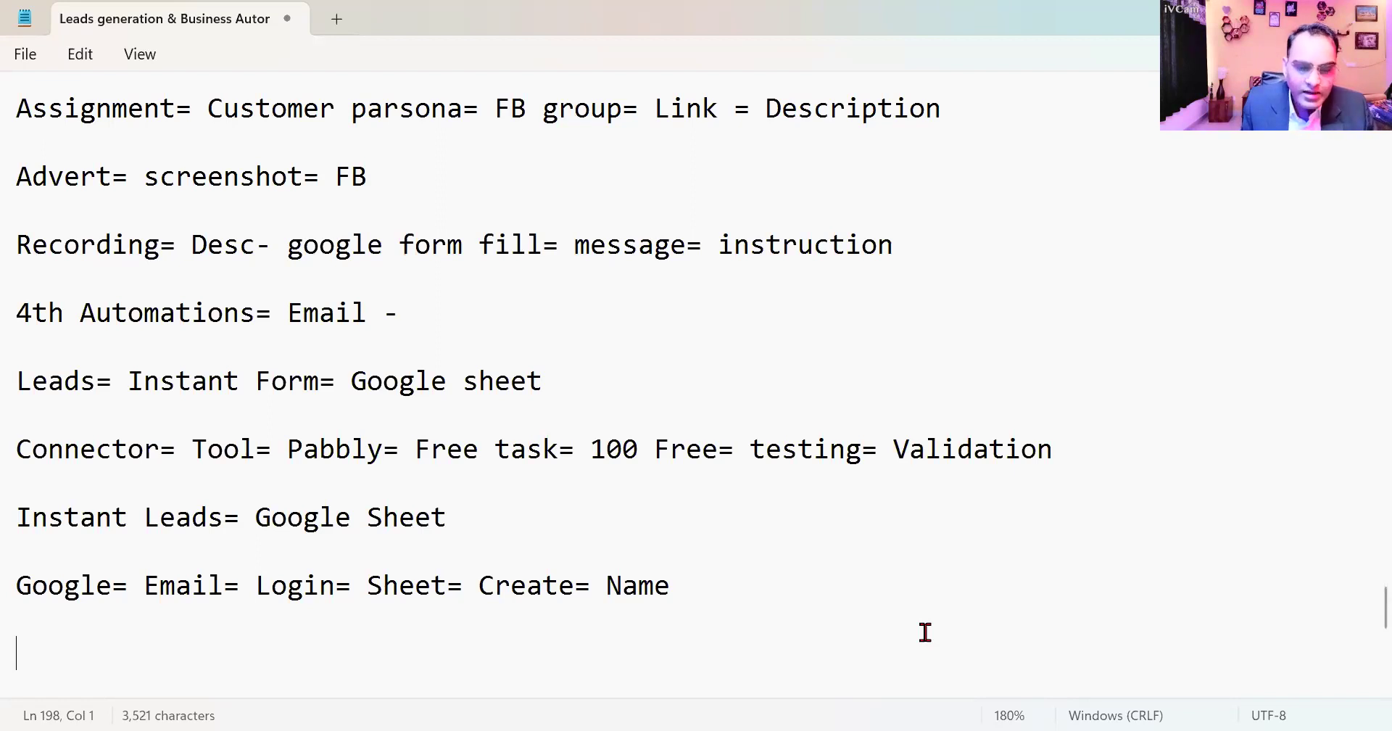
- Add the line "Pabbly= adons= install" beneath the Google line, separated by a blank line
left_click(832, 604)
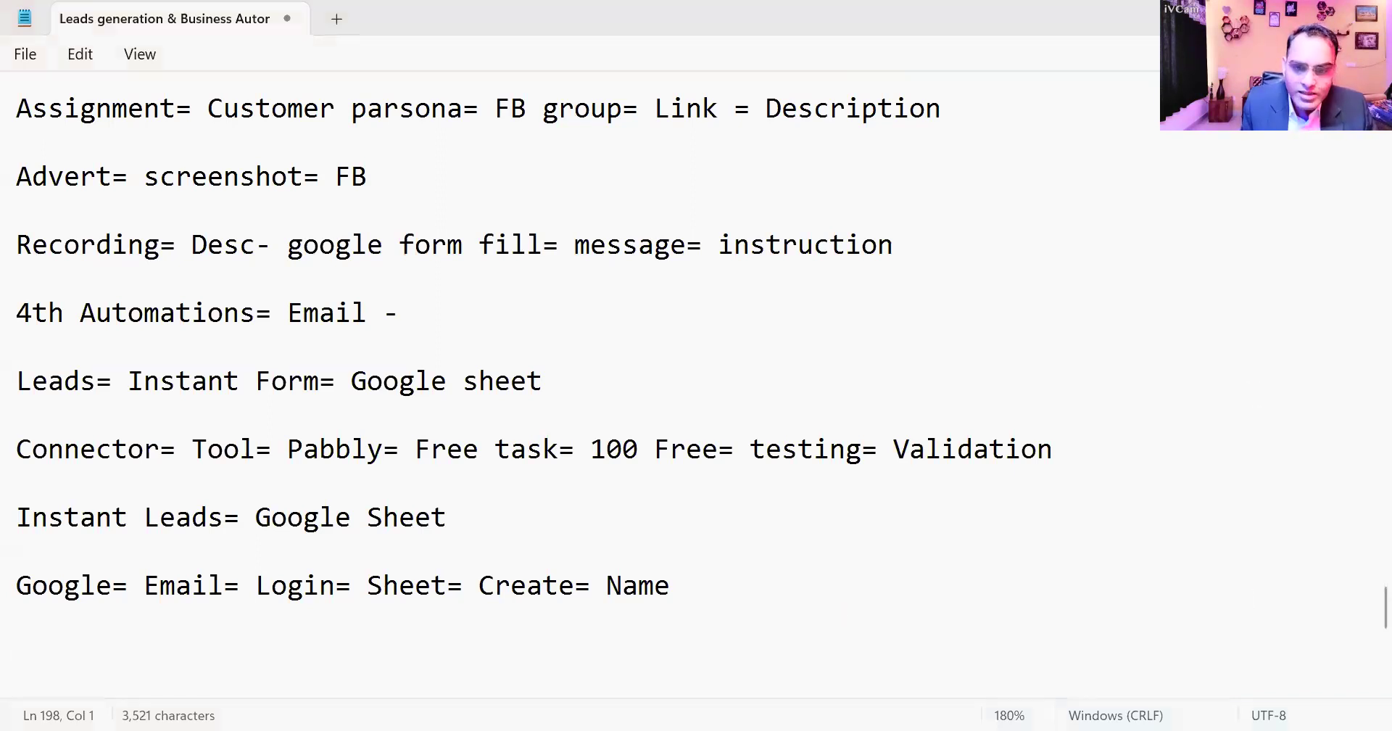
left_click(728, 580)
key("Return")
key("Return")
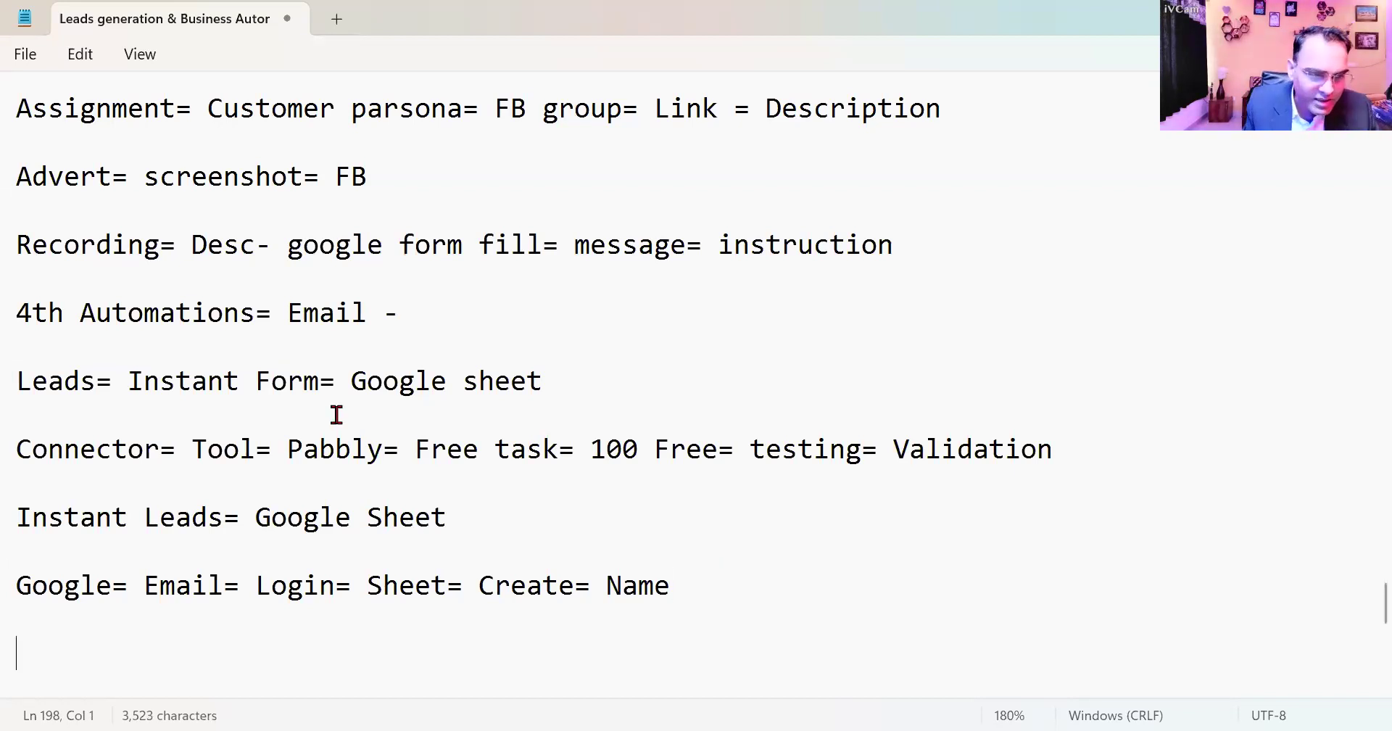
left_click_drag(13, 451, 340, 464)
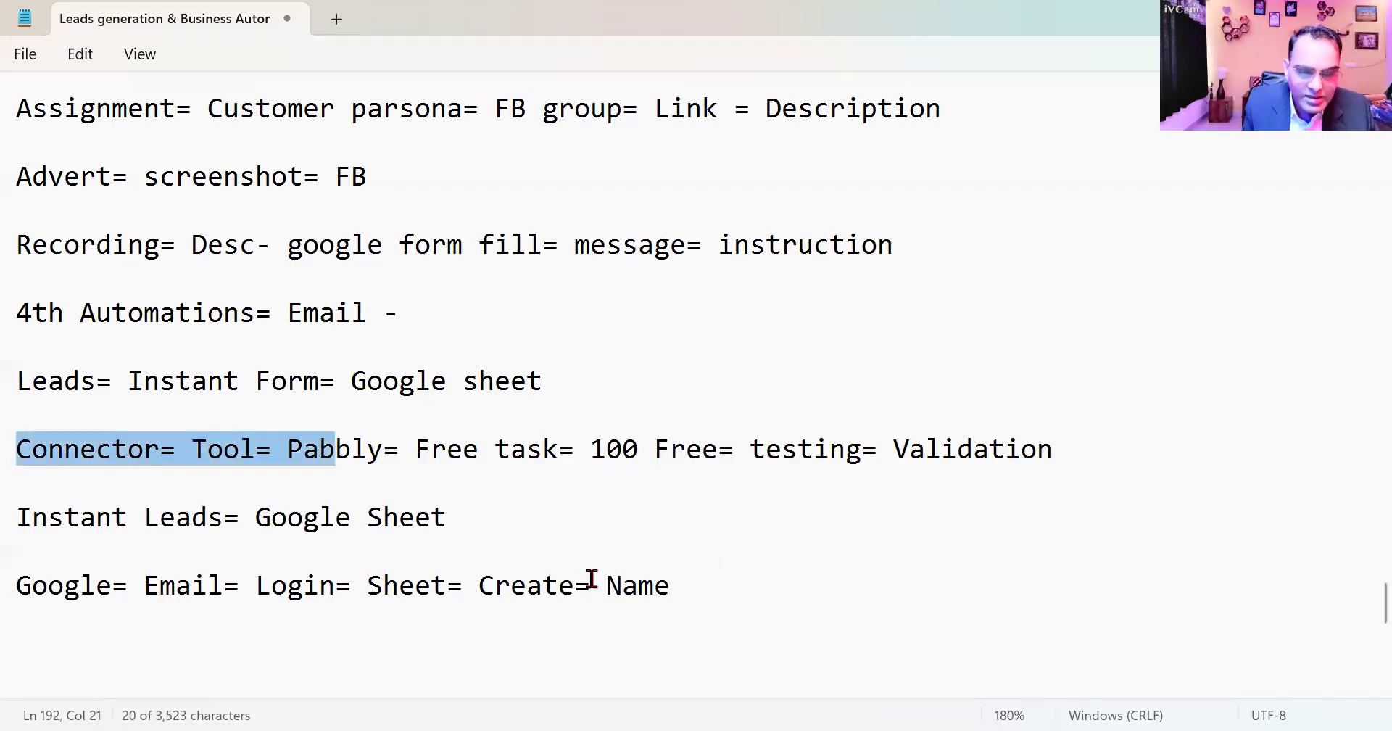
left_click(678, 595)
key("Return")
key("Return")
type("Pa")
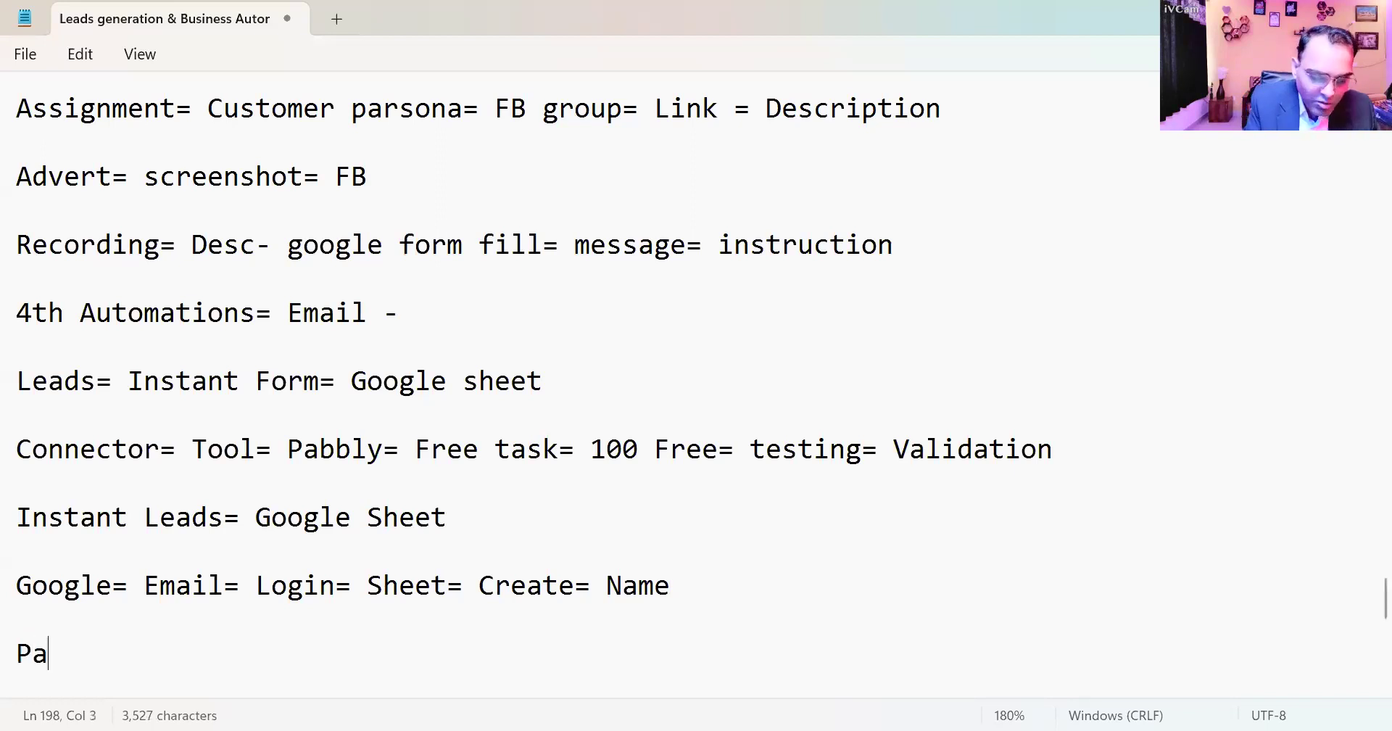
type("bbly= a")
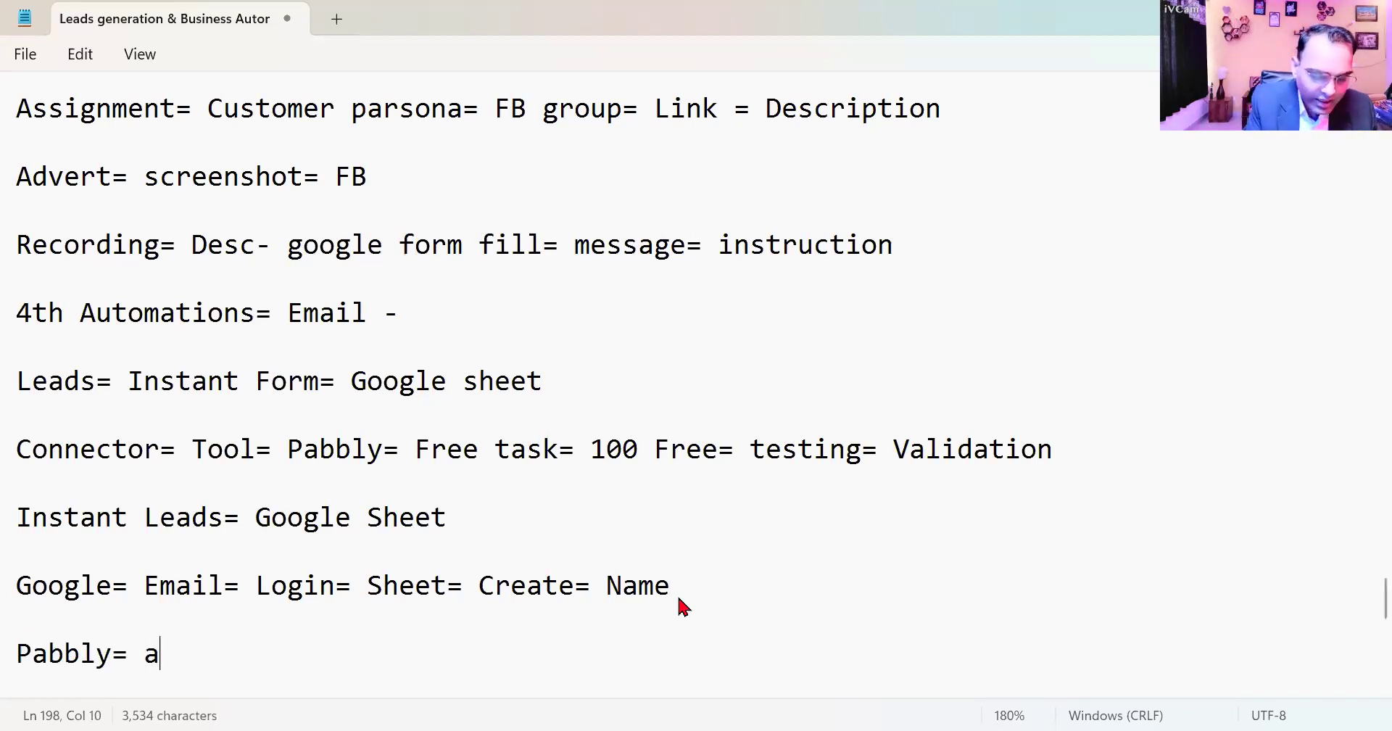
type("dons= ")
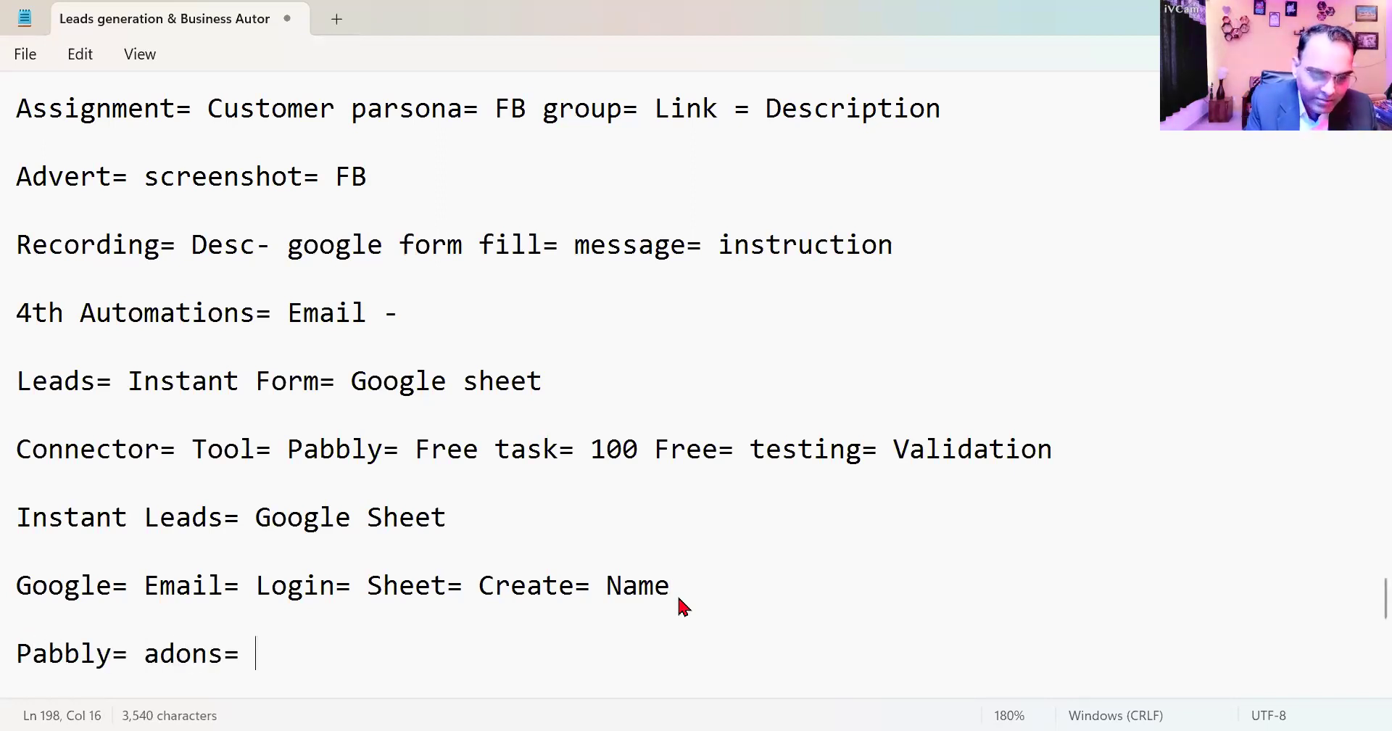
type("install")
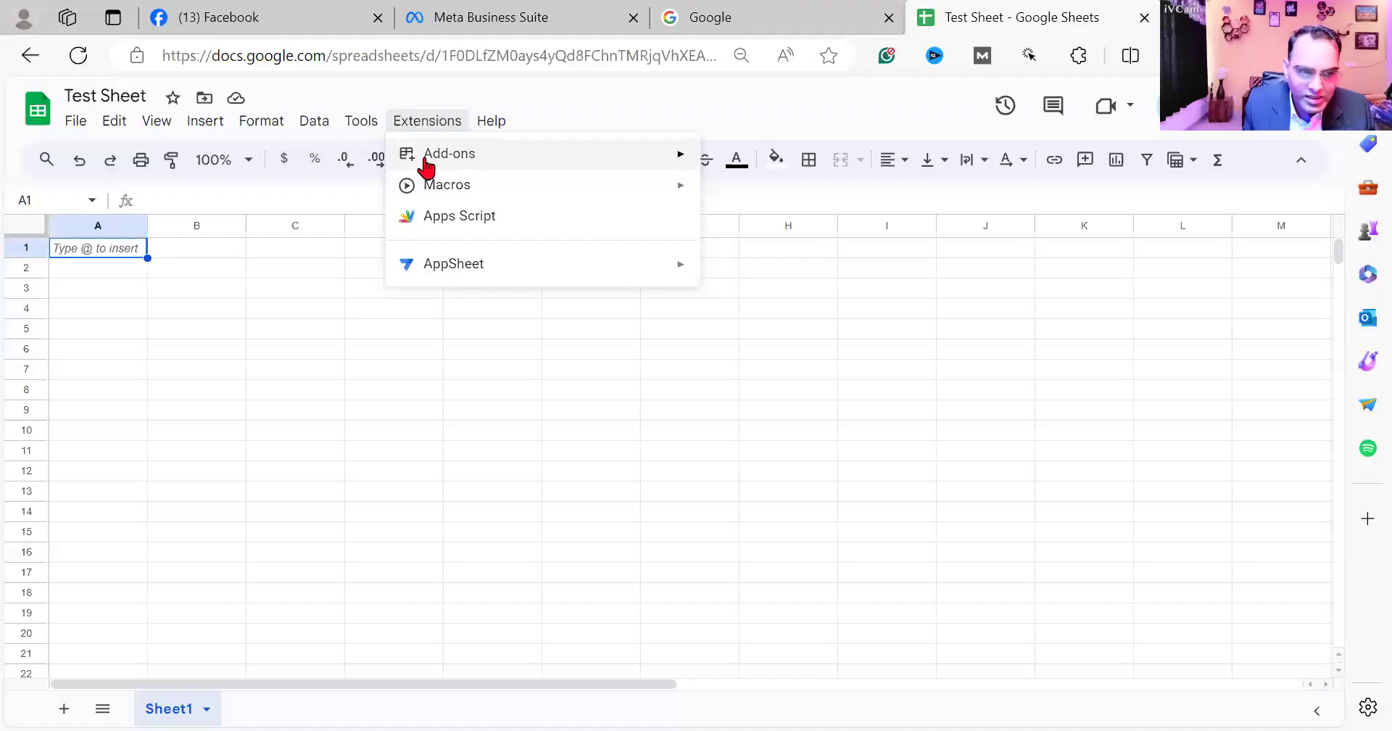
- Try to install the Pabbly Connect Webhooks add-on in Test Sheet from the Google Workspace Marketplace
mouse_move(687, 174)
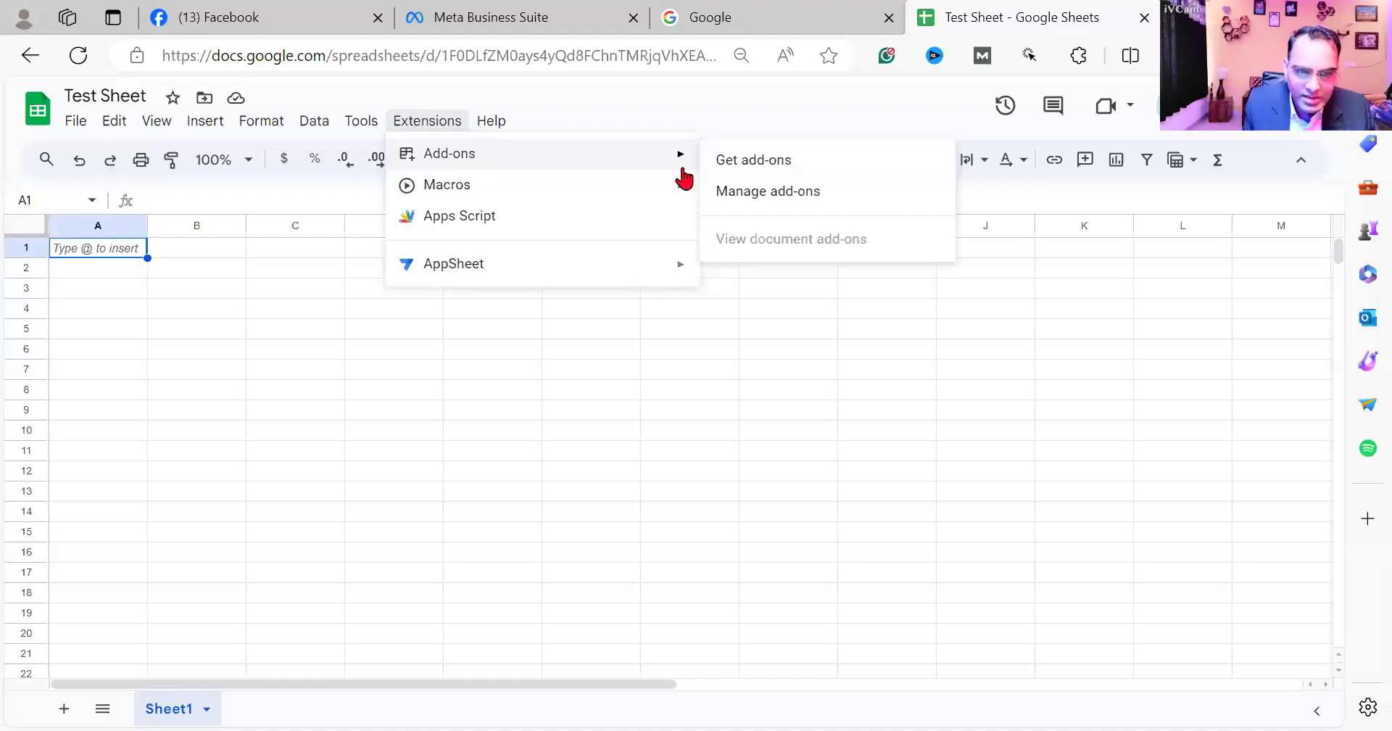
left_click(834, 174)
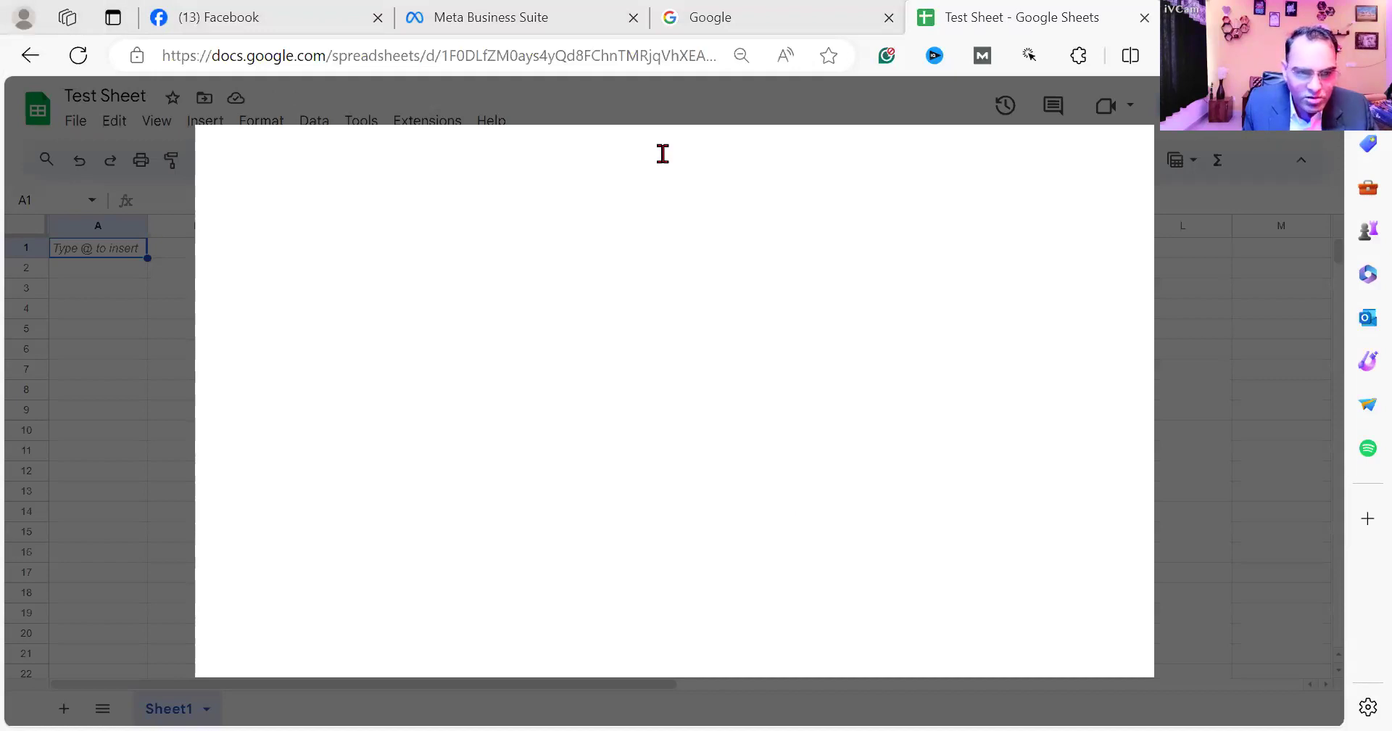
type("pabbly")
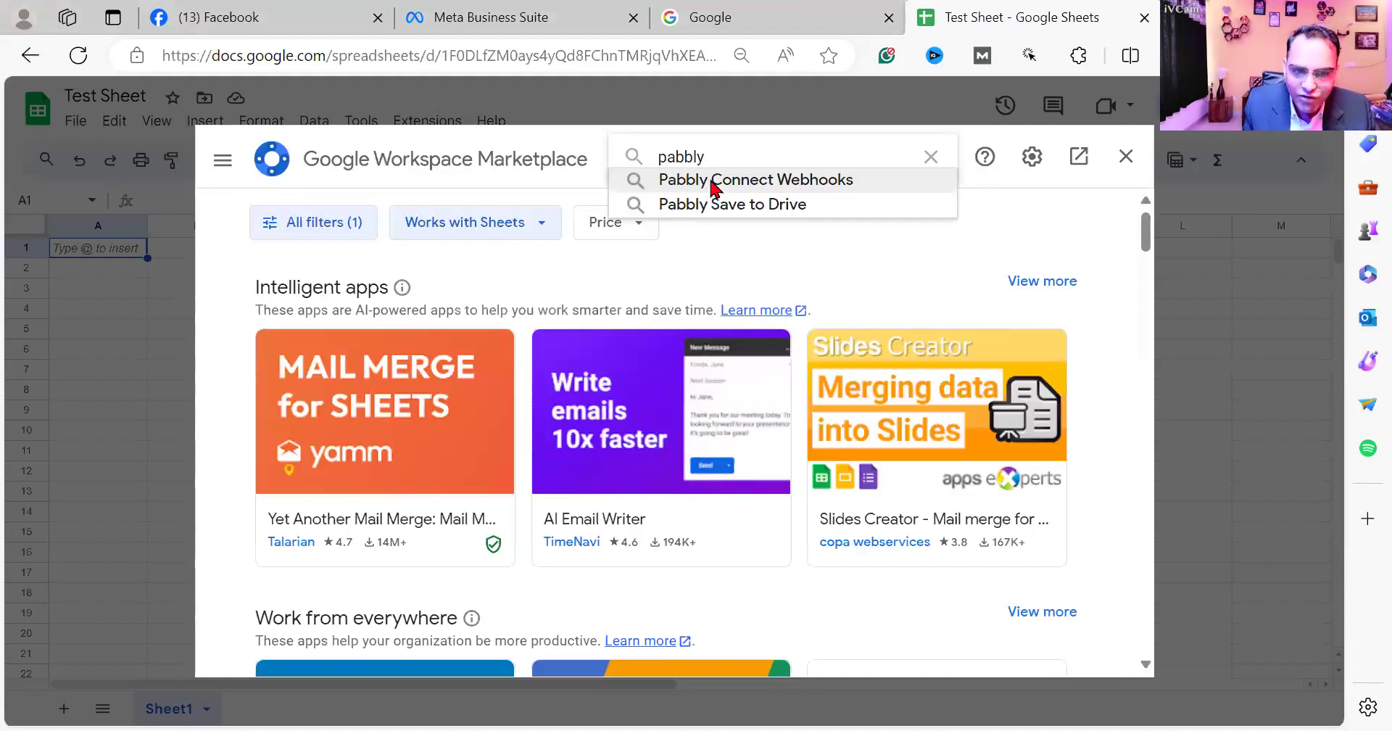
left_click(711, 182)
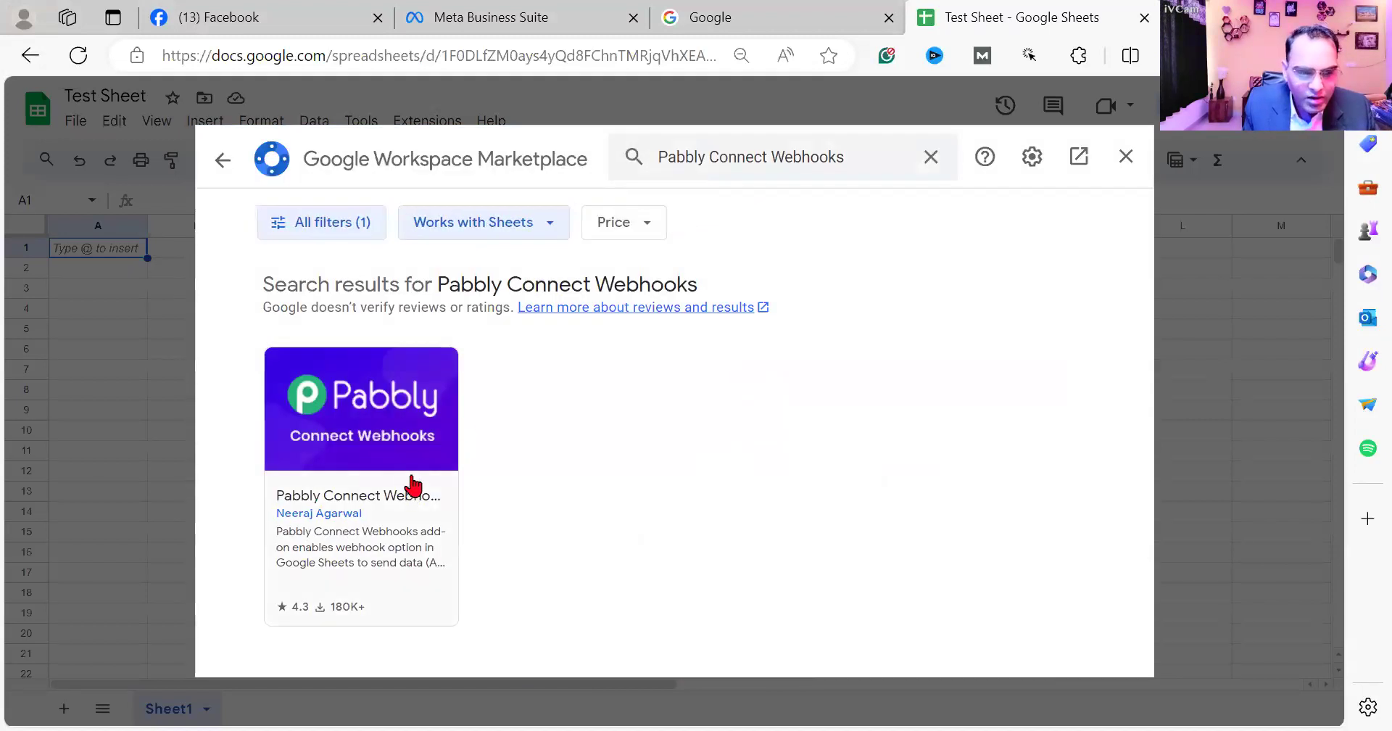
left_click(403, 482)
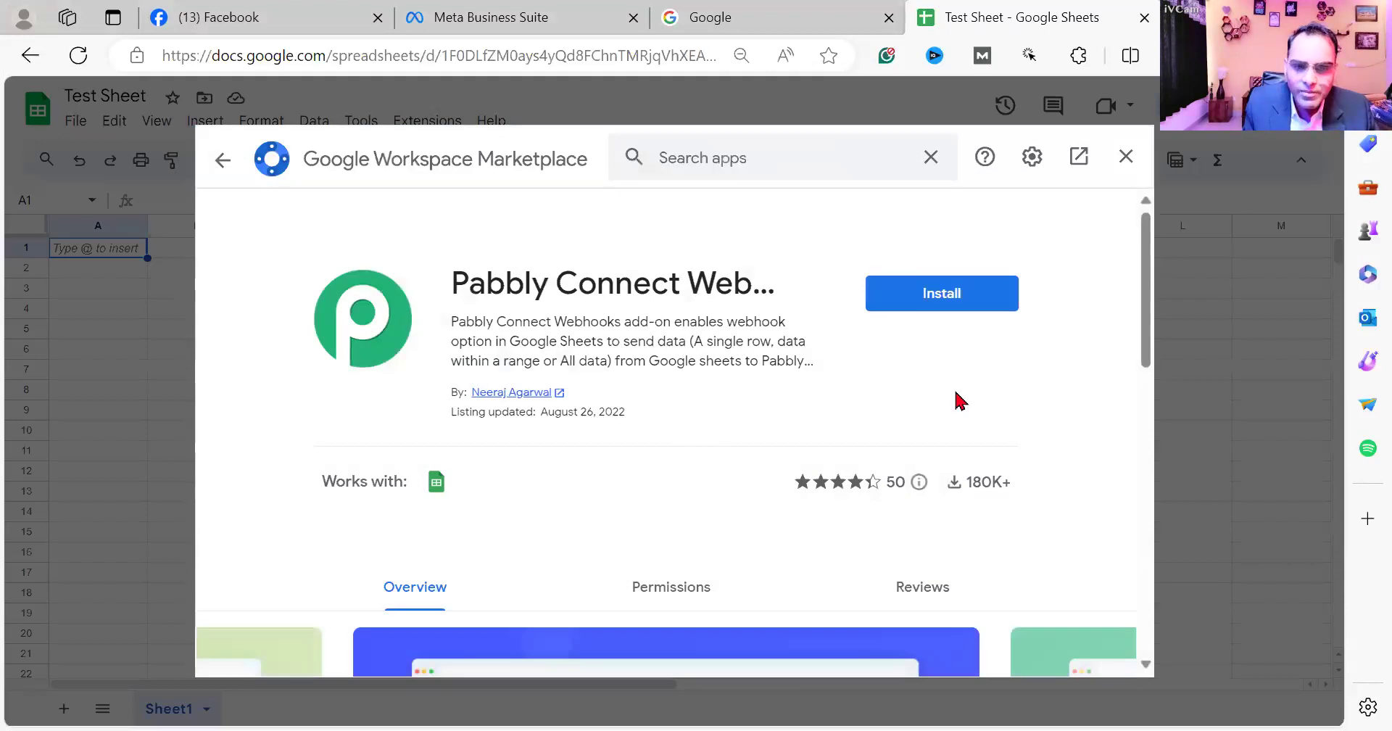
left_click(922, 299)
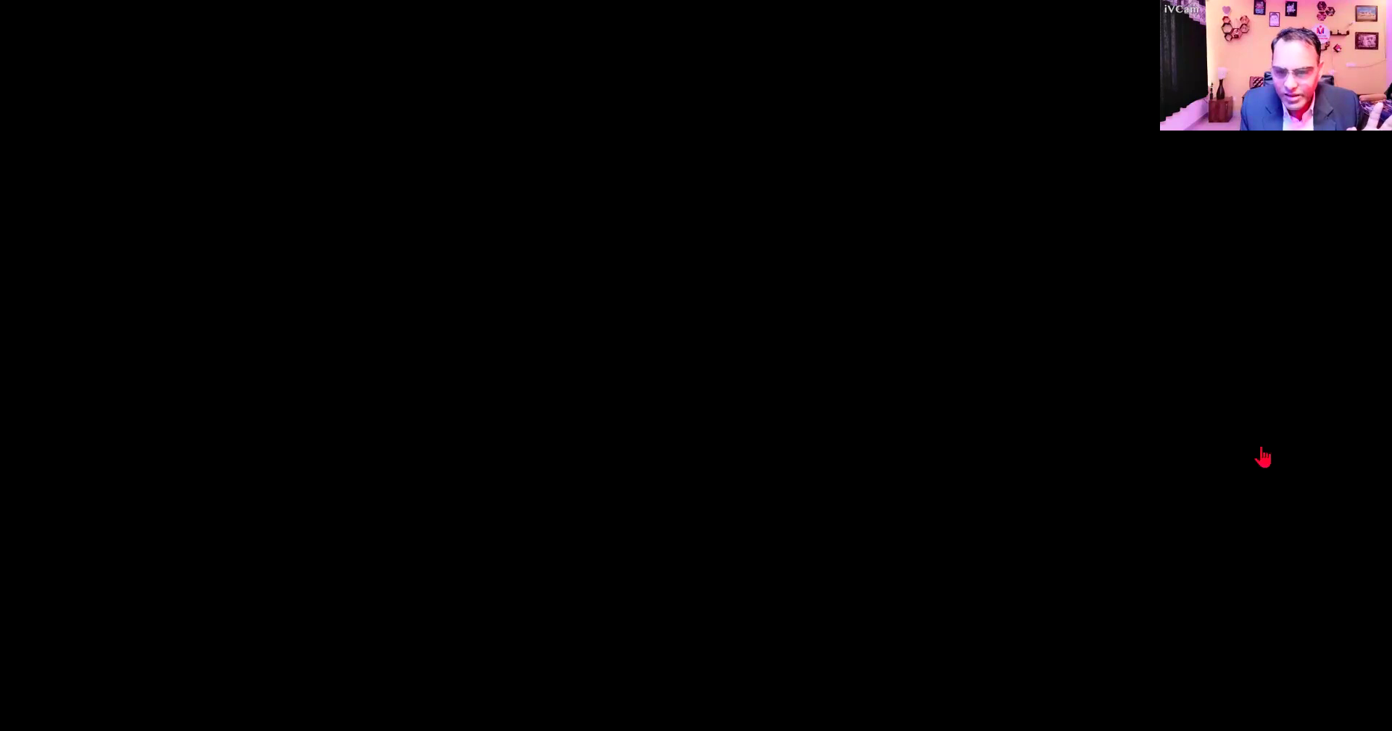
- Switch to Google Sheets in Chrome, create a blank spreadsheet and name it "YT sheet"
left_click(1268, 356)
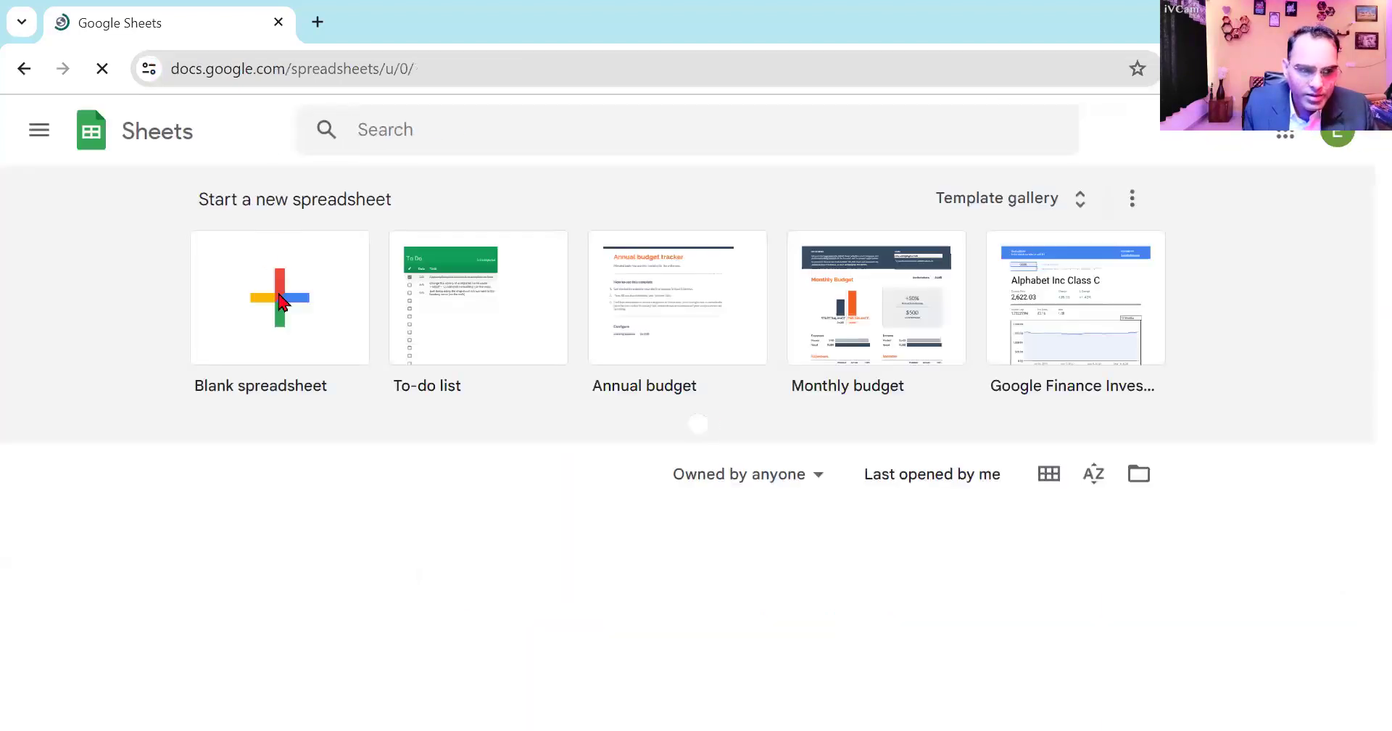
left_click(280, 299)
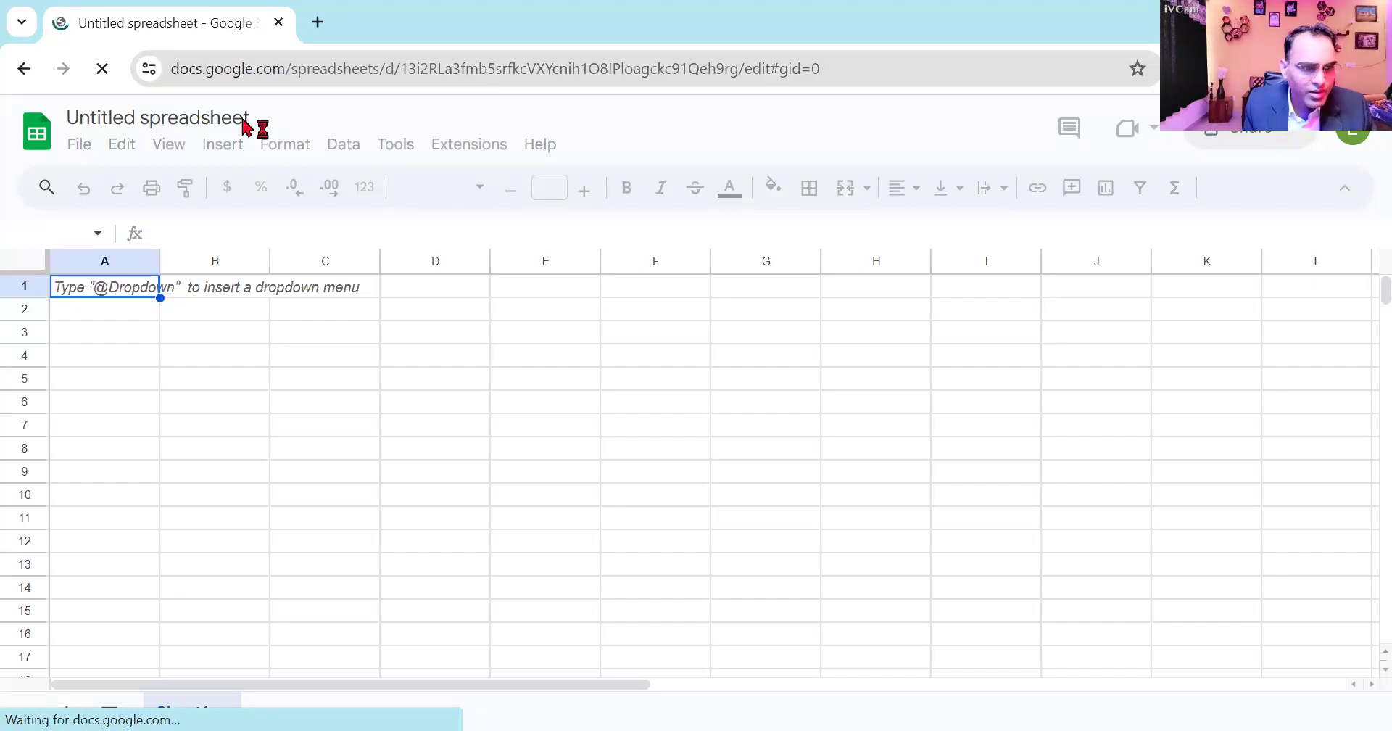
left_click(240, 127)
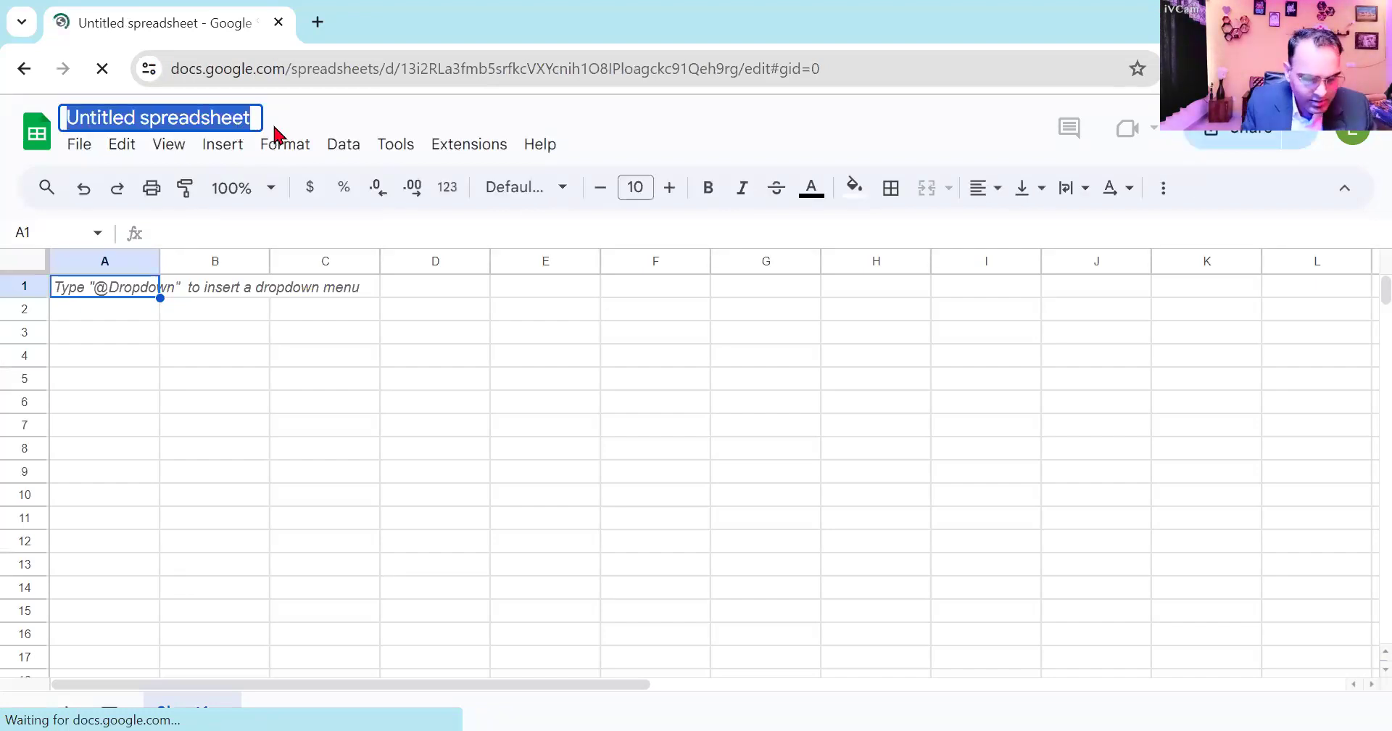
type("YT sheet")
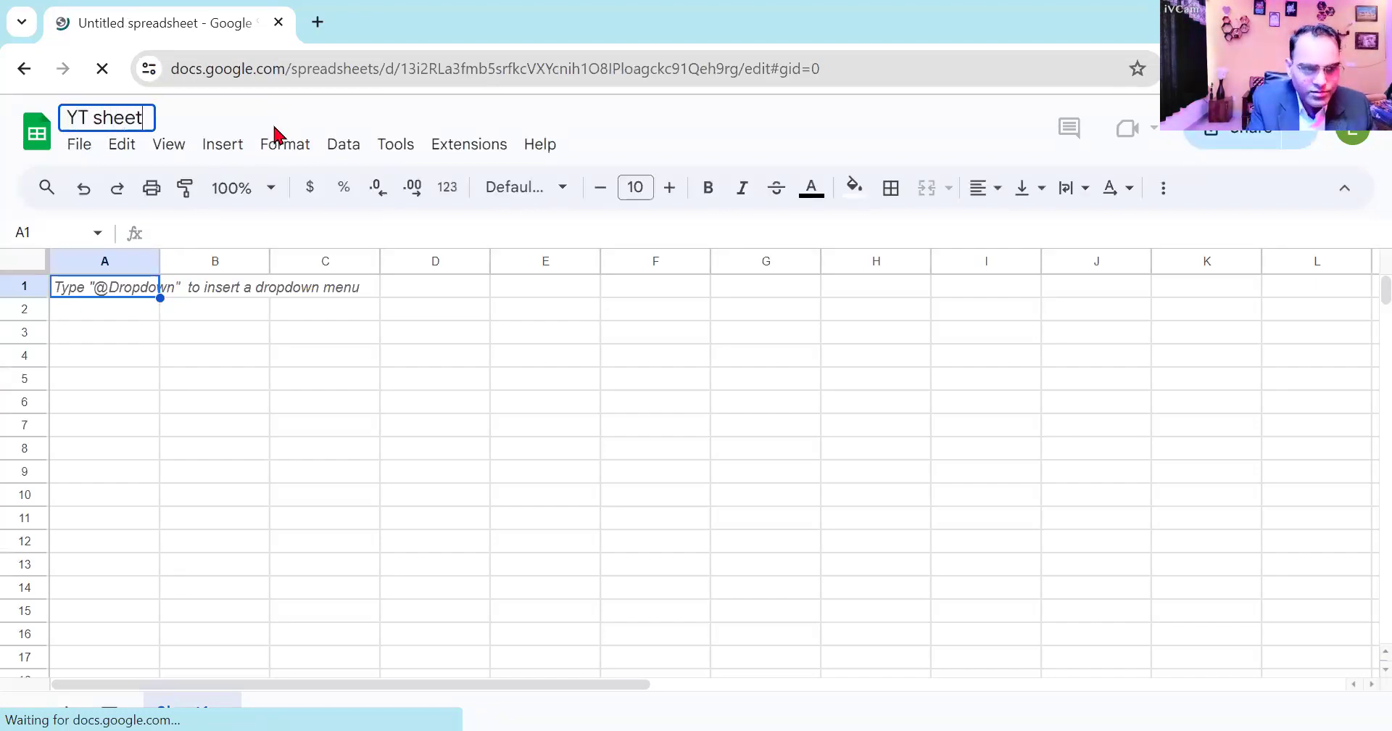
left_click(491, 146)
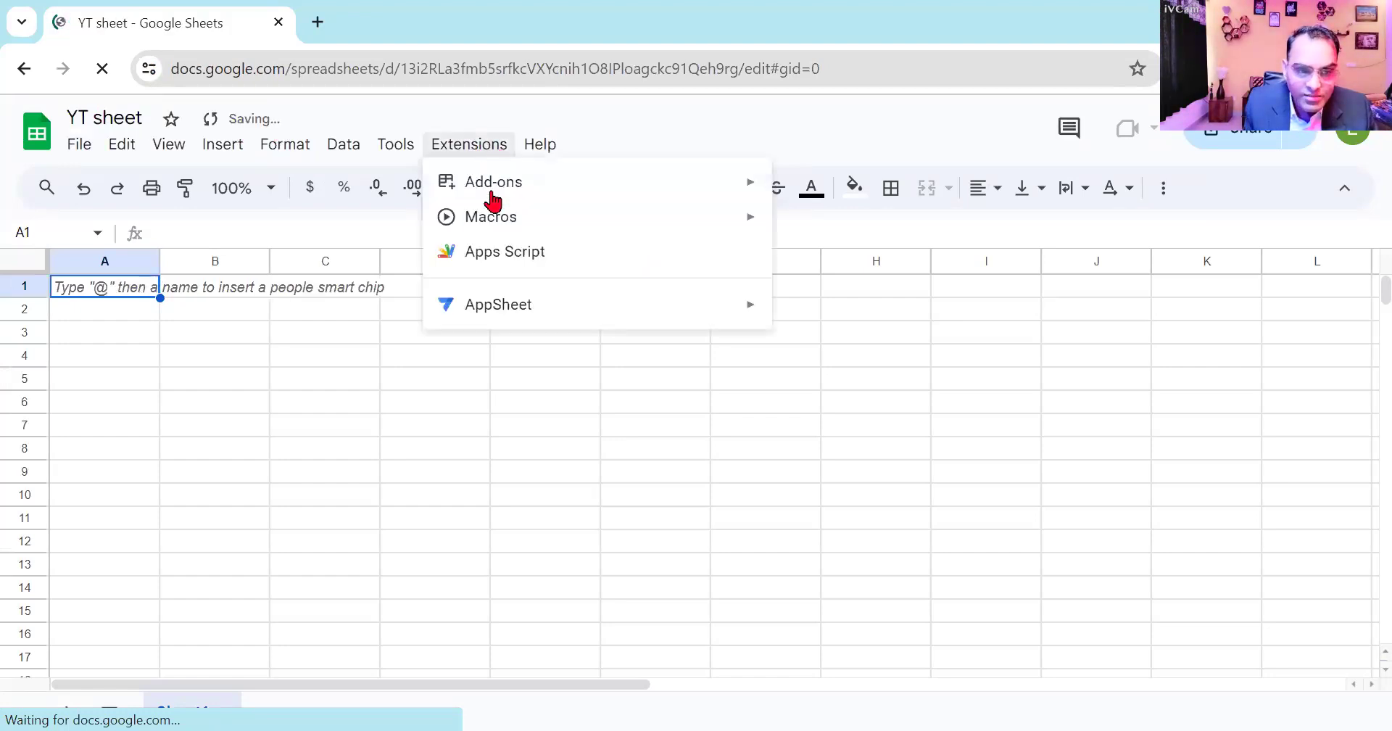
mouse_move(667, 185)
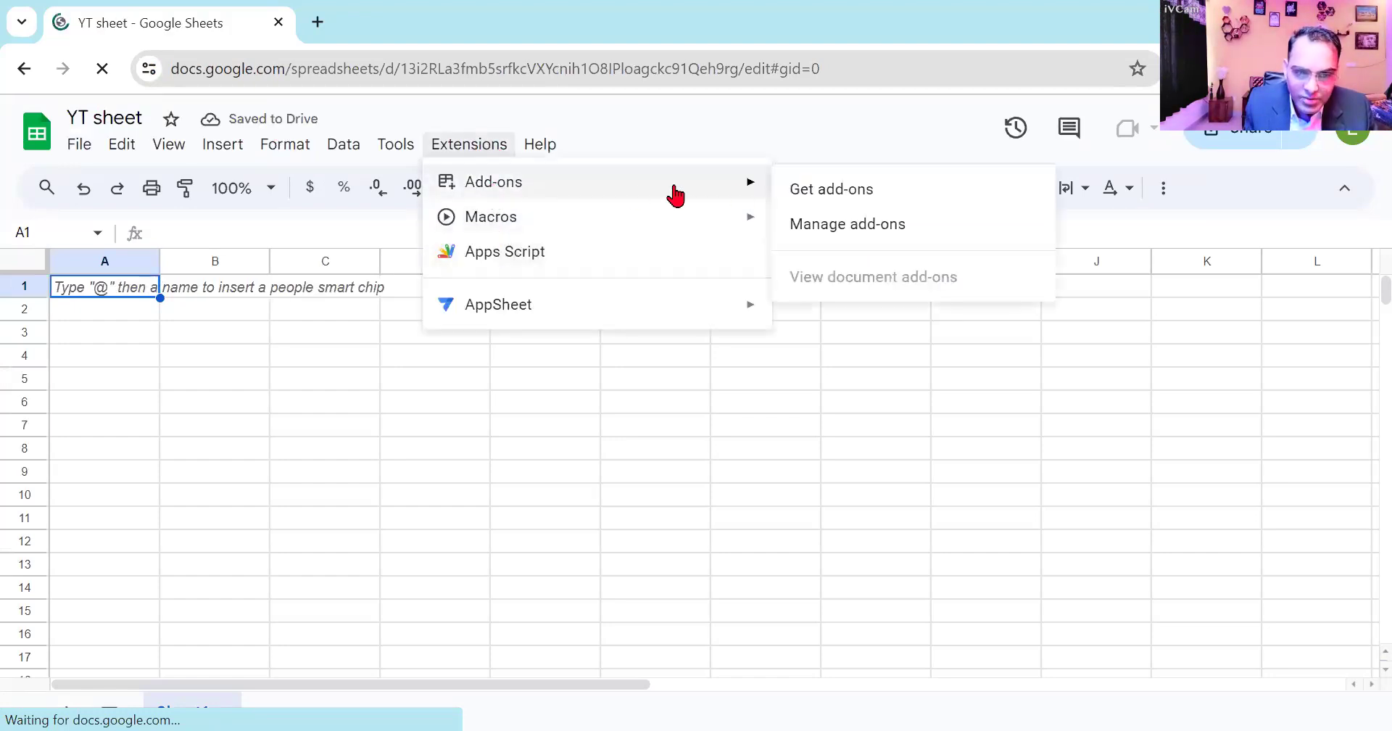
left_click(854, 193)
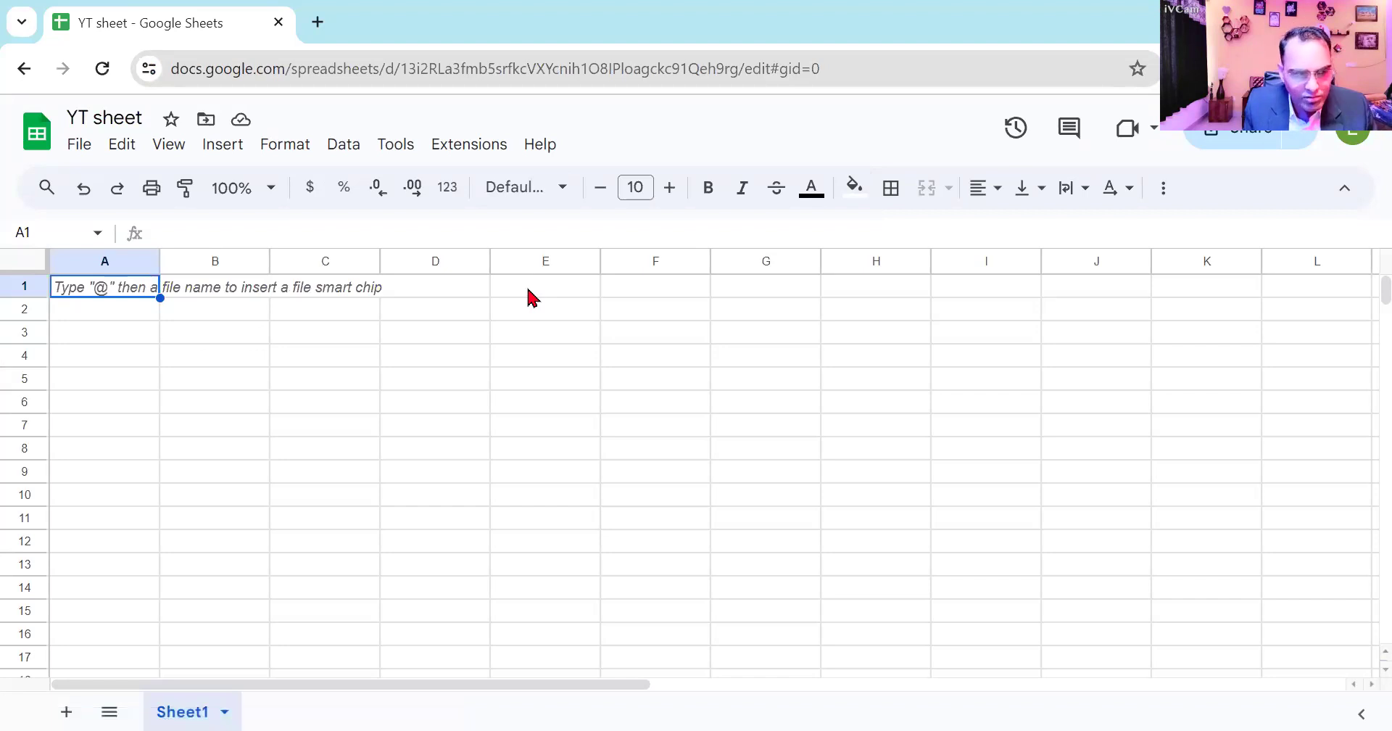
- Open the add-on marketplace from YT sheet and search for Pabbly Connect Webhooks
left_click(482, 144)
mouse_move(596, 183)
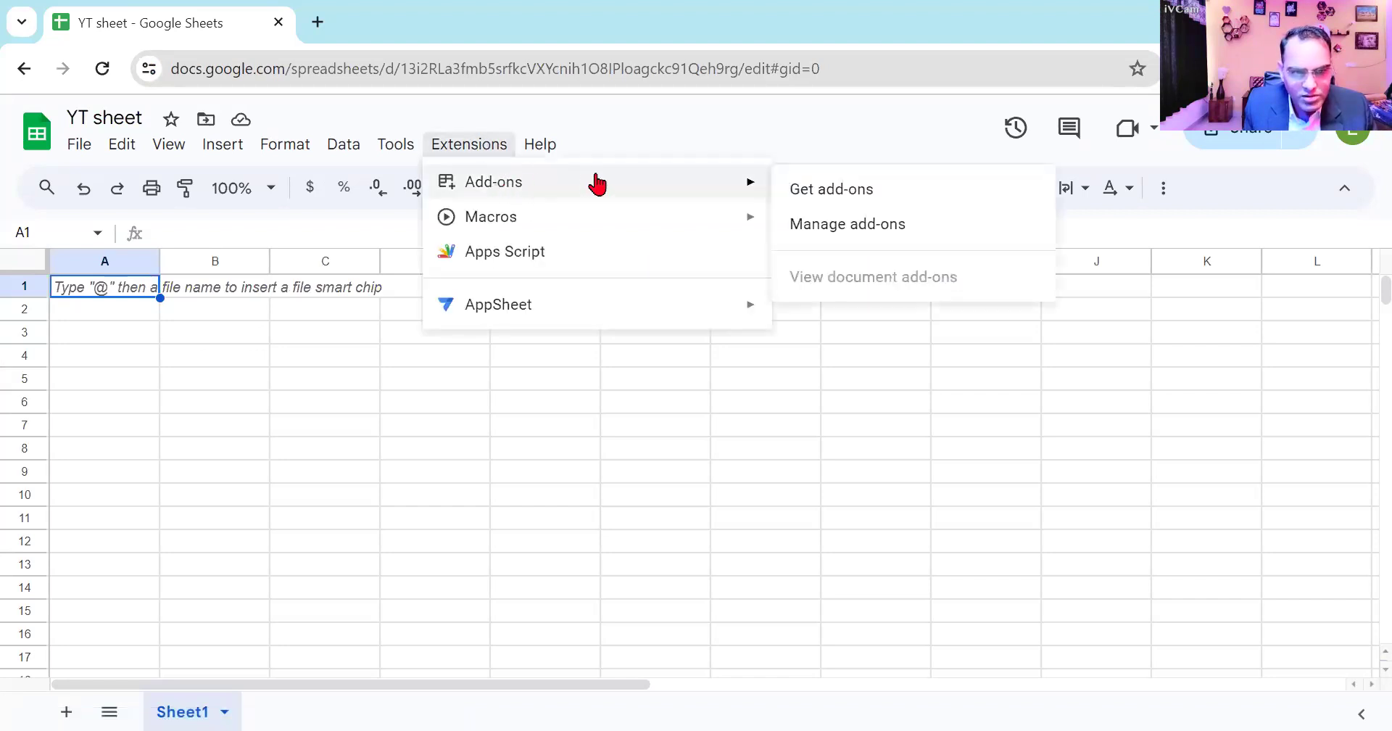
left_click(826, 192)
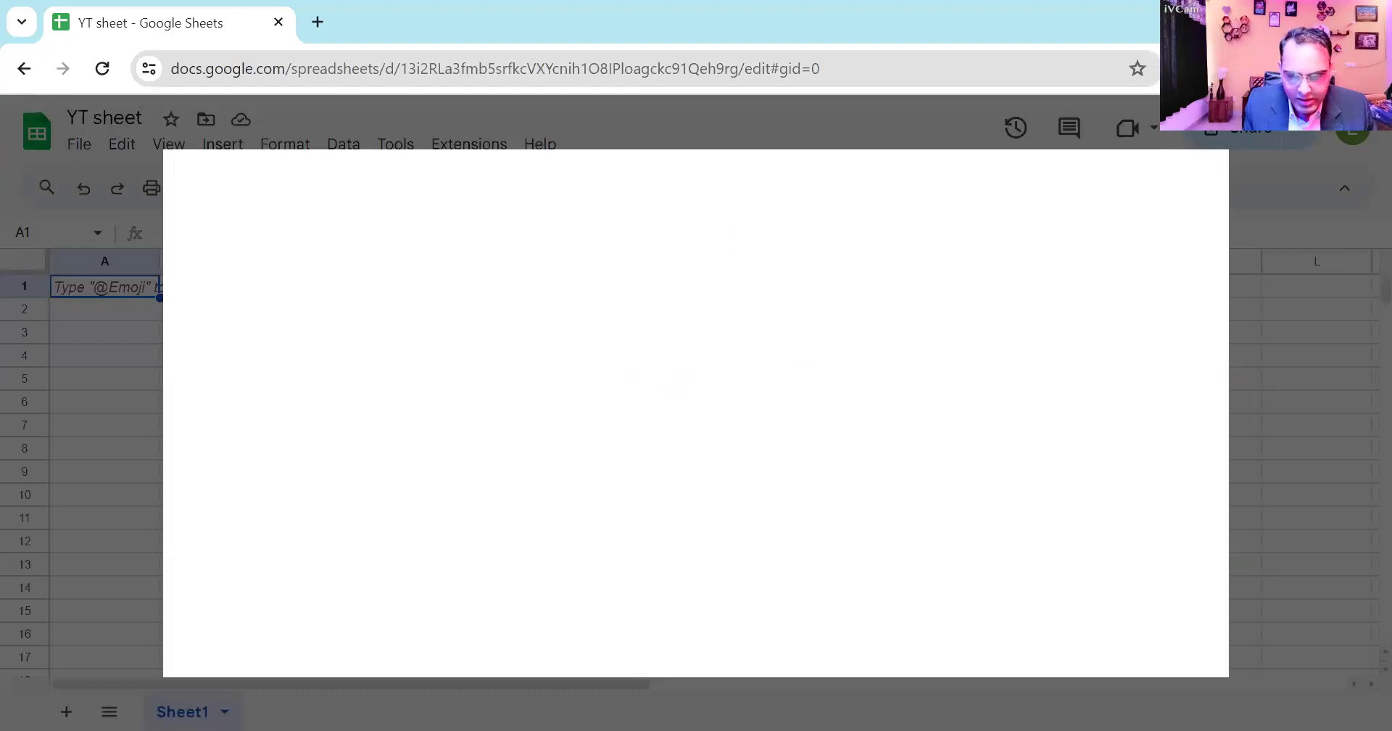
left_click(917, 193)
type("pabbly")
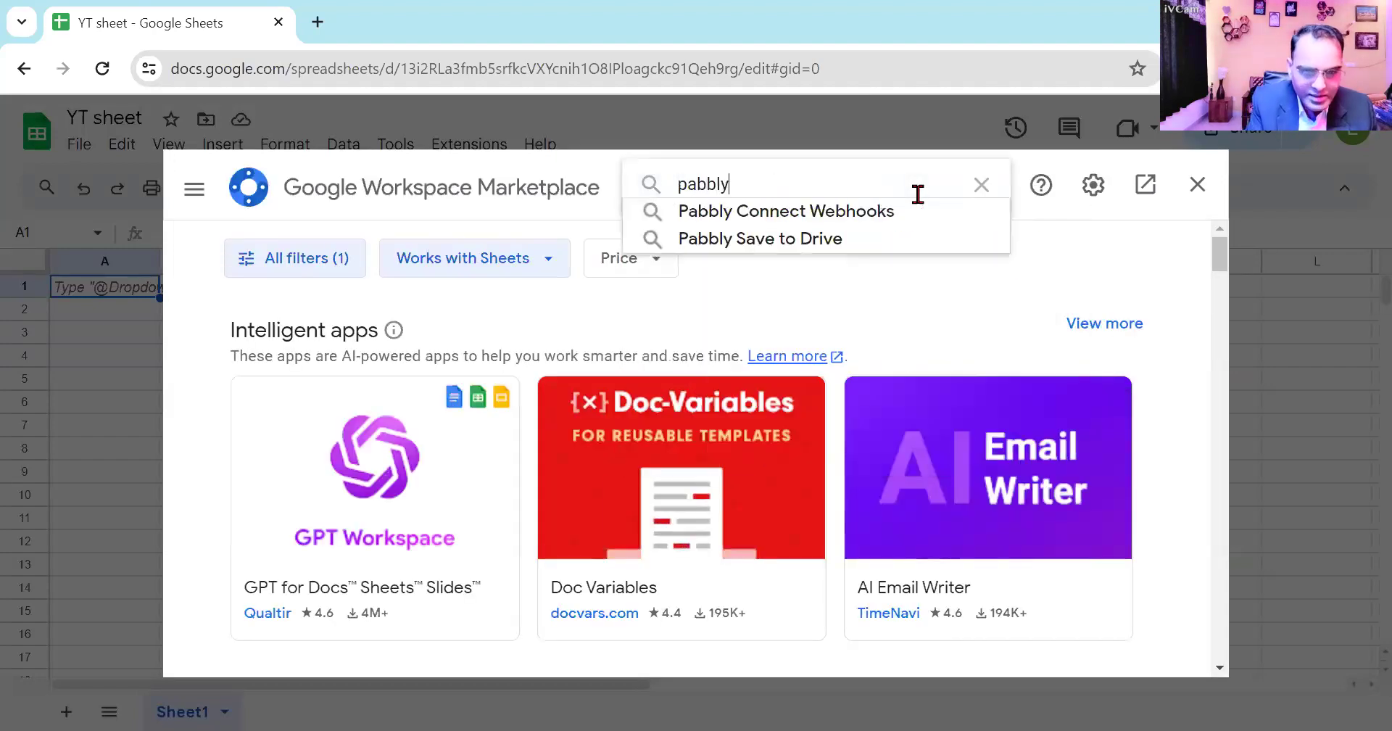
left_click(917, 211)
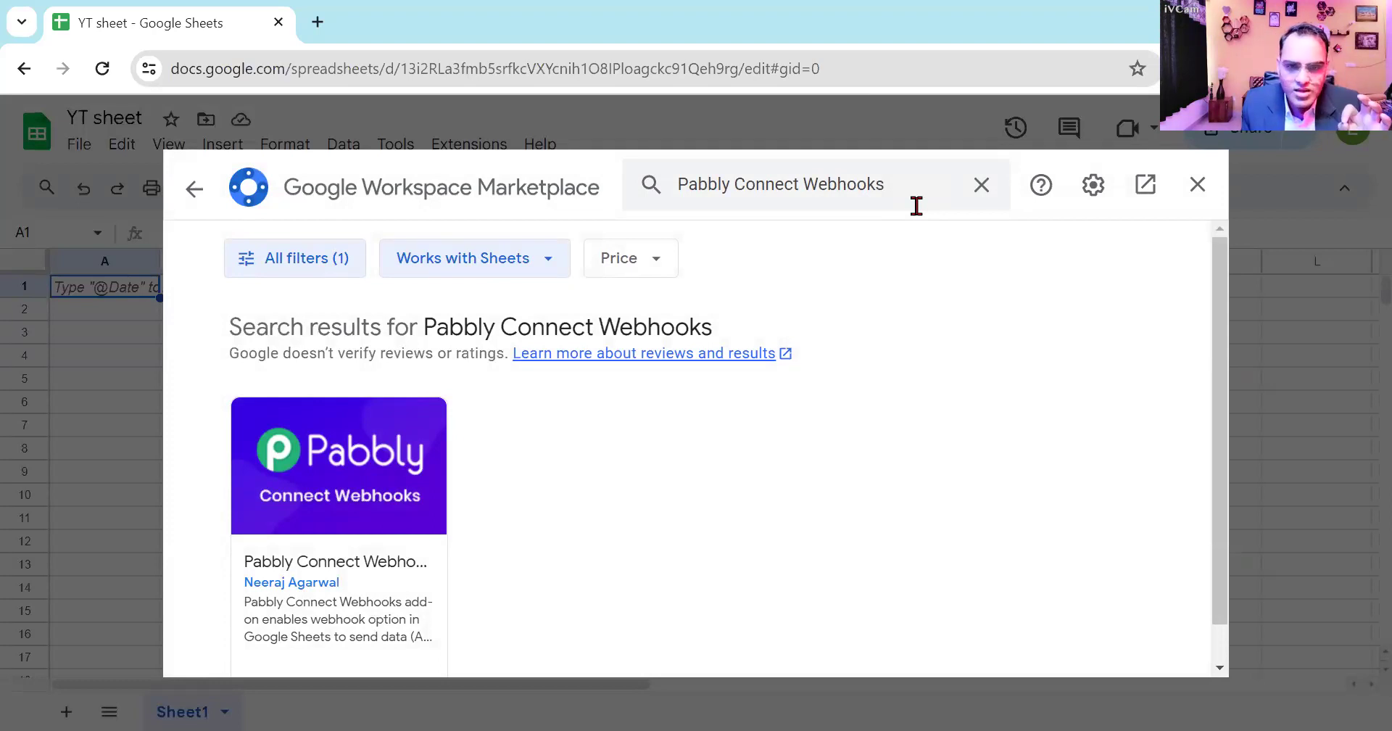
- Install the Pabbly Connect Webhooks add-on, close the marketplace and check the sheet's extensions for it
scroll(899, 290, "down", 1)
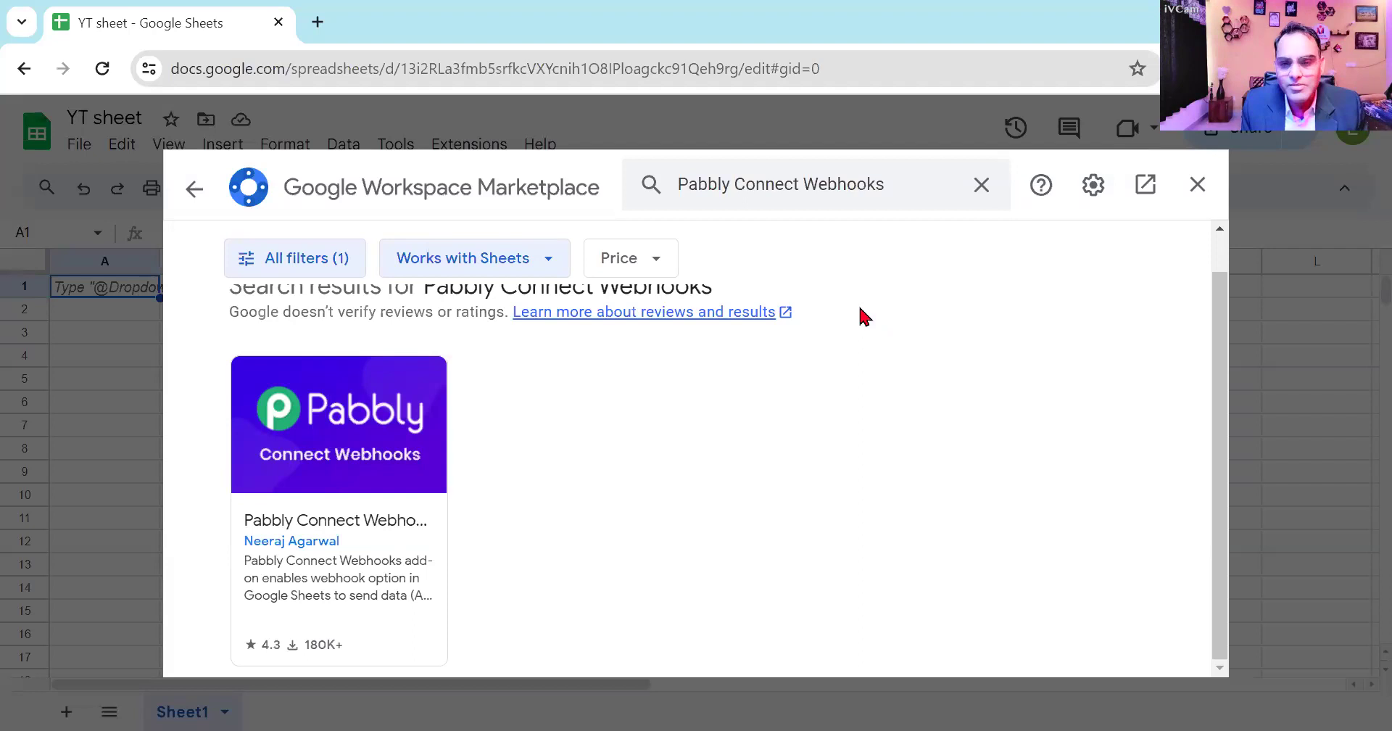
left_click(341, 478)
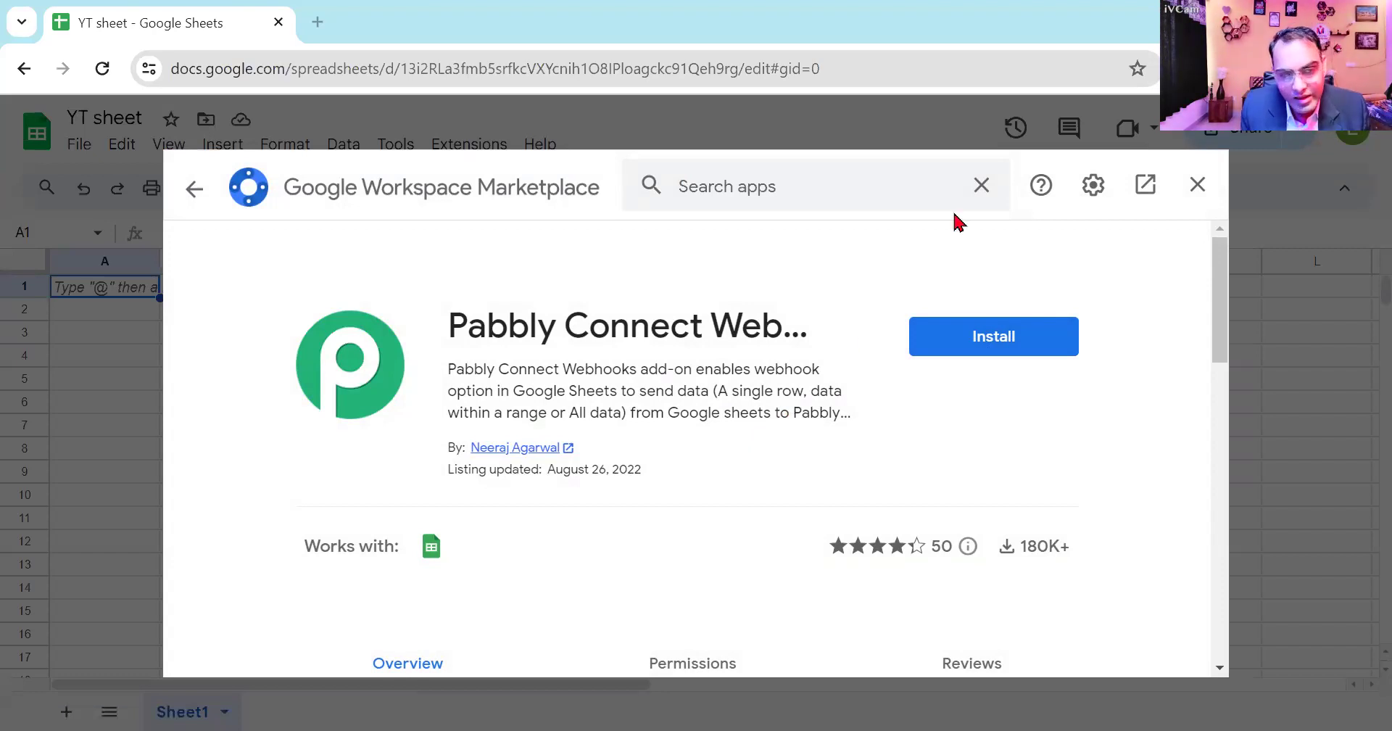
left_click(1033, 351)
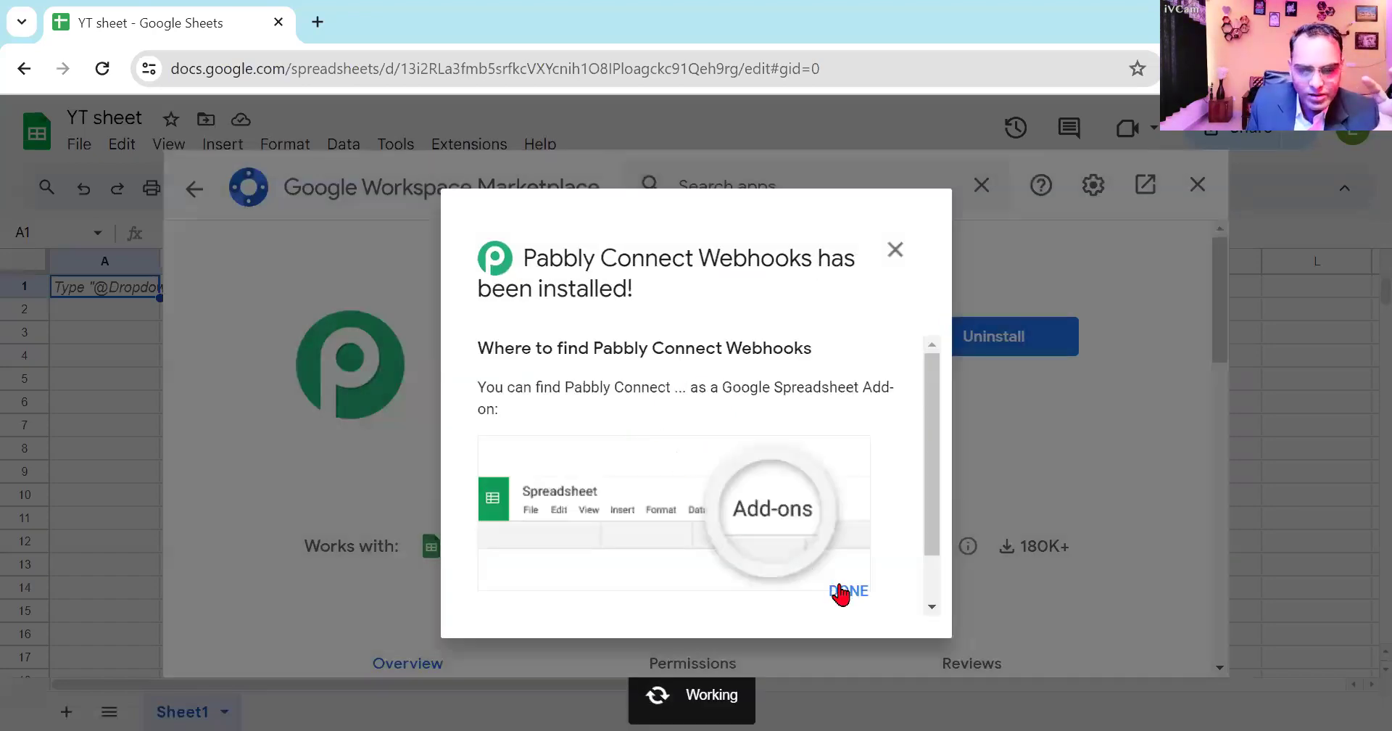
left_click(842, 596)
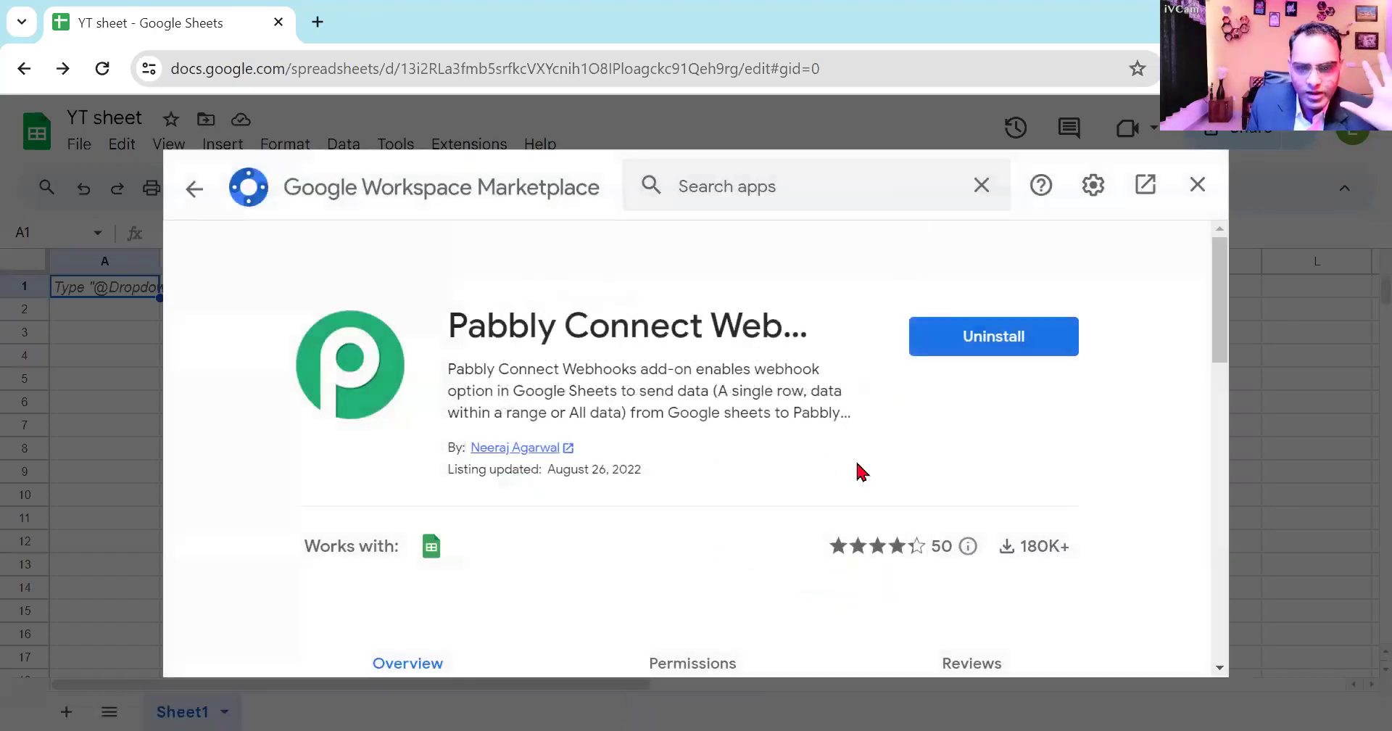
left_click(1195, 186)
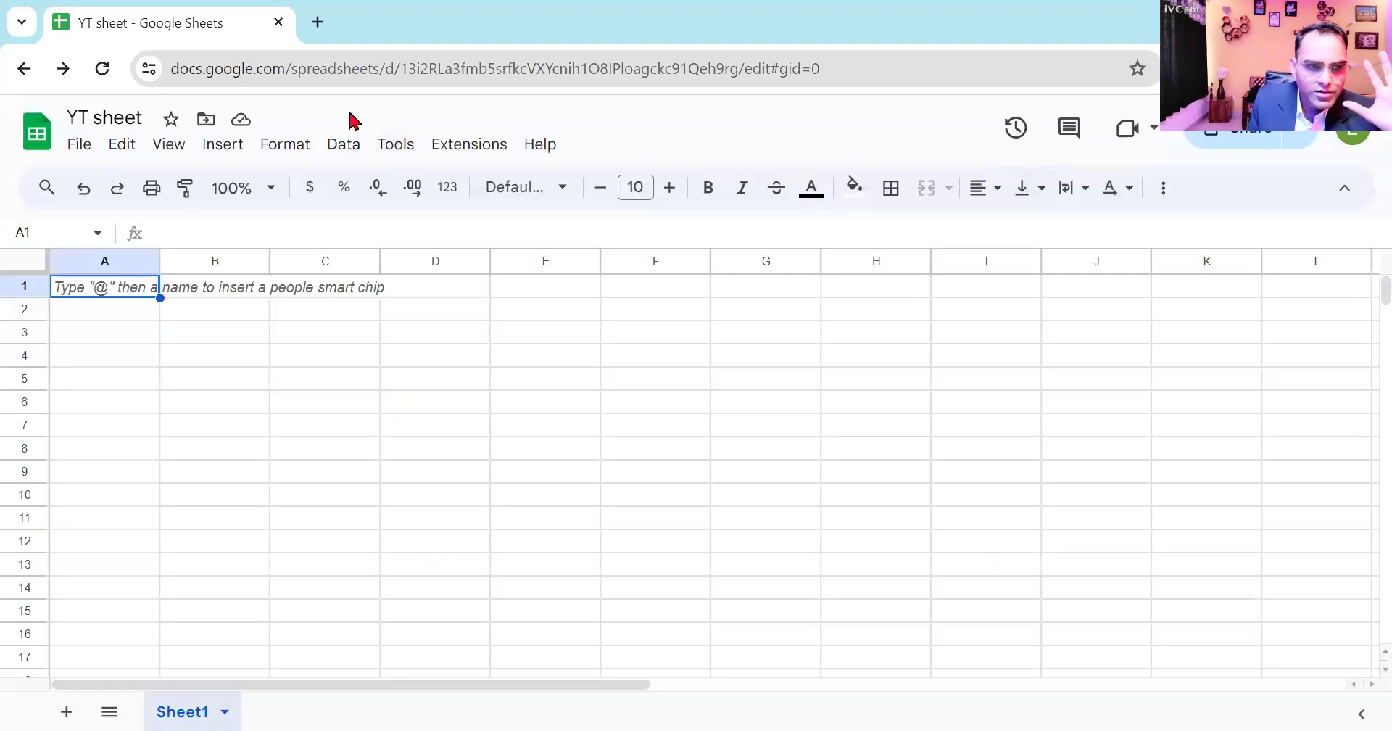
left_click(451, 147)
mouse_move(563, 363)
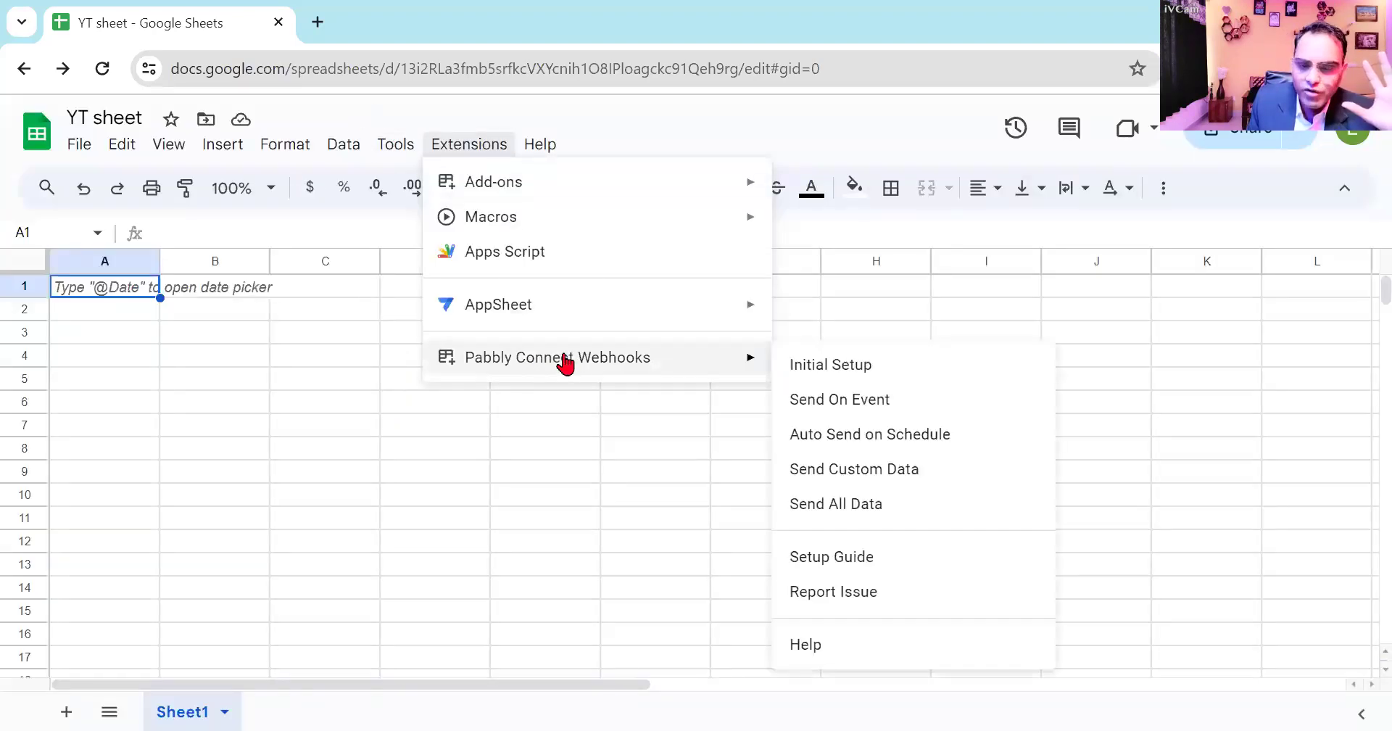
left_click(320, 338)
- Search Google for "pabbly" in a new browser tab and open the pabbly.com website
left_click(318, 21)
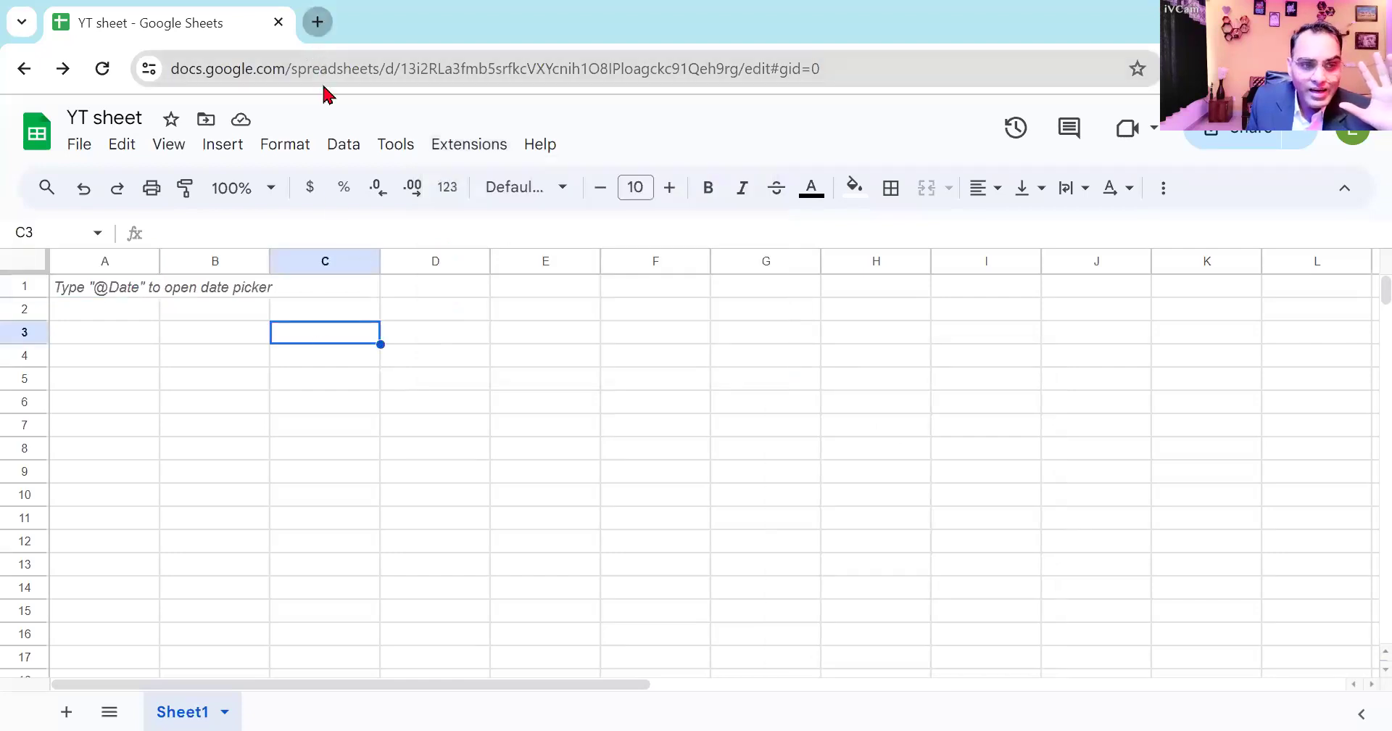
type("pa")
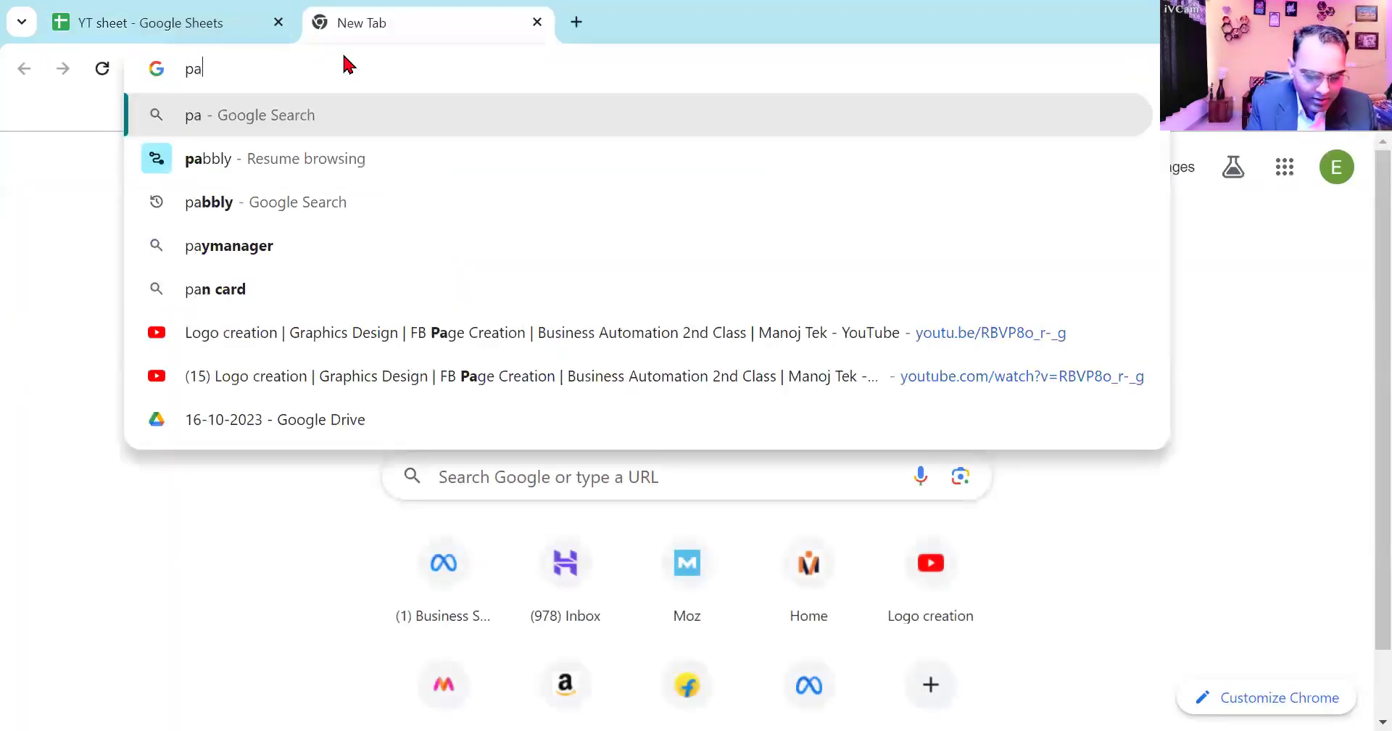
type("bly")
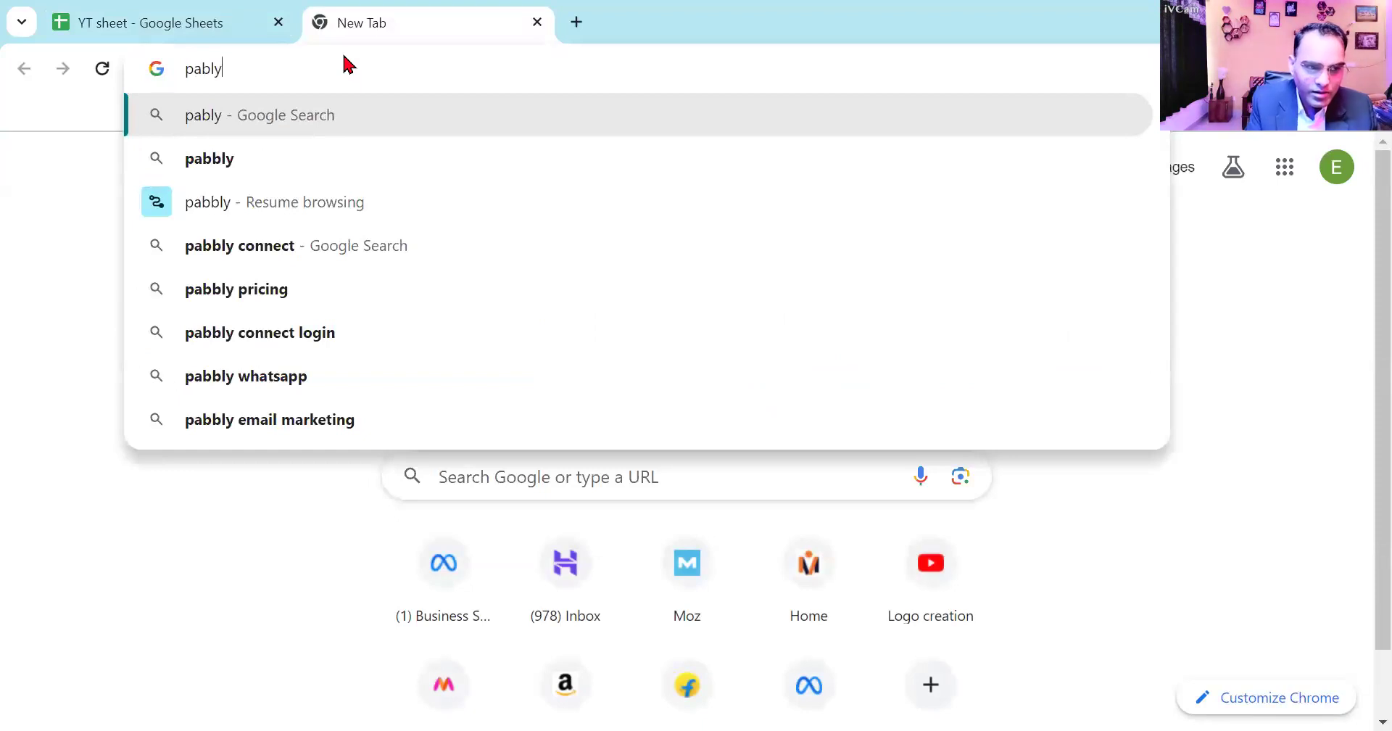
left_click(305, 158)
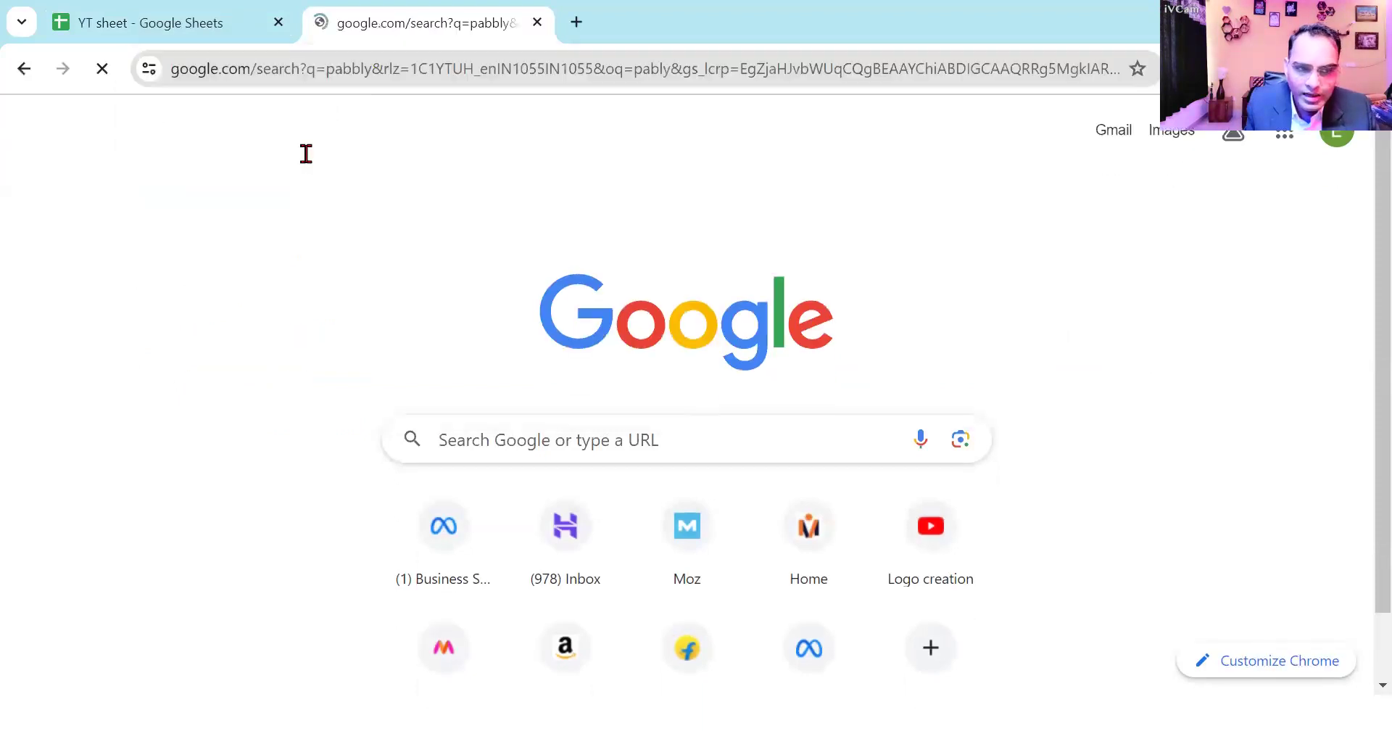
left_click(341, 370)
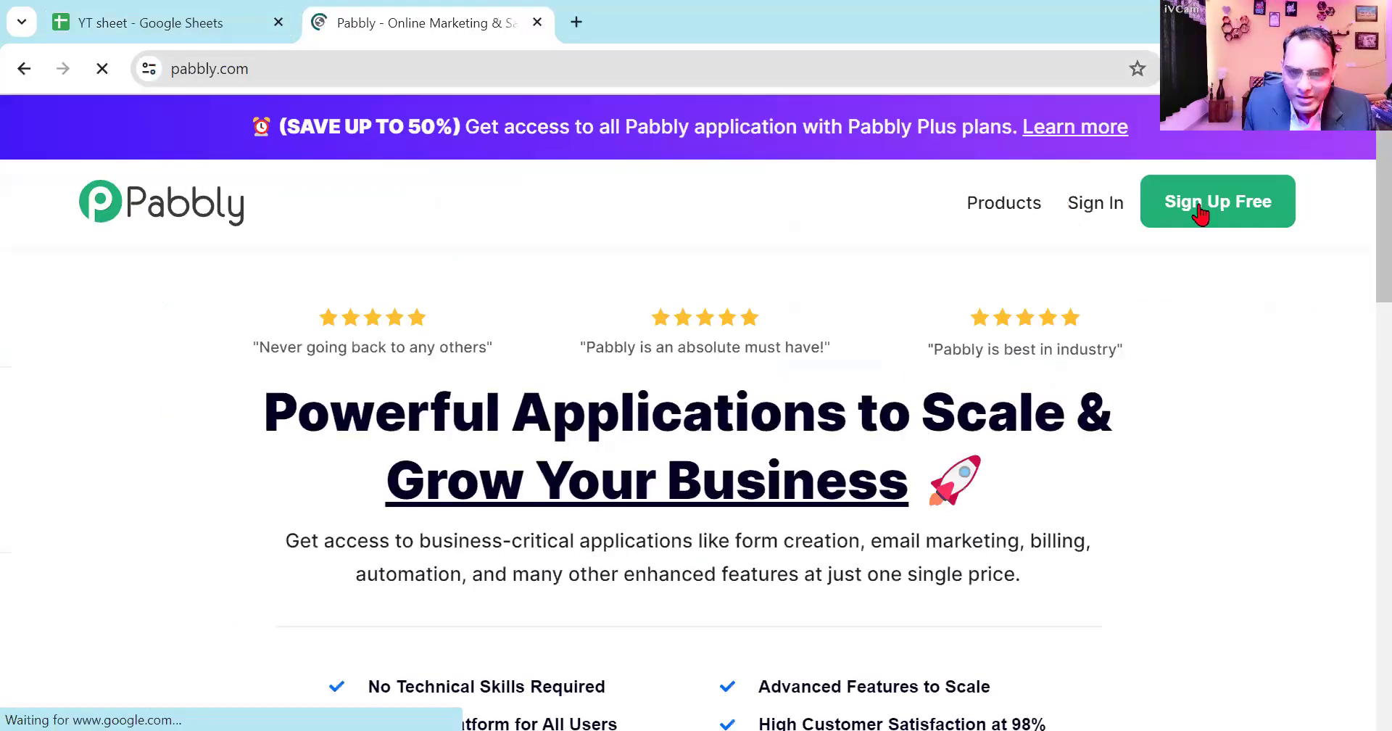
- Sign up for a free Pabbly account with the Google account and open Pabbly Connect
left_click(1200, 212)
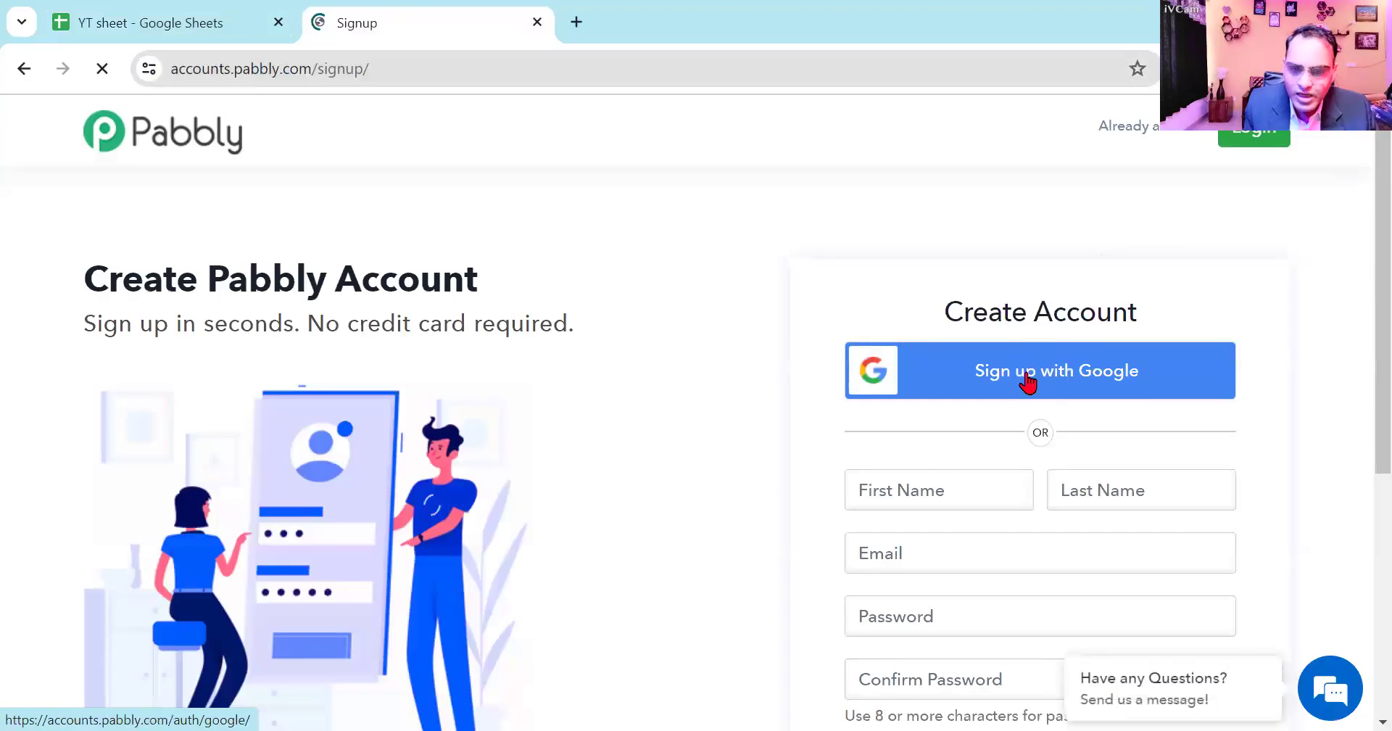
left_click(1028, 377)
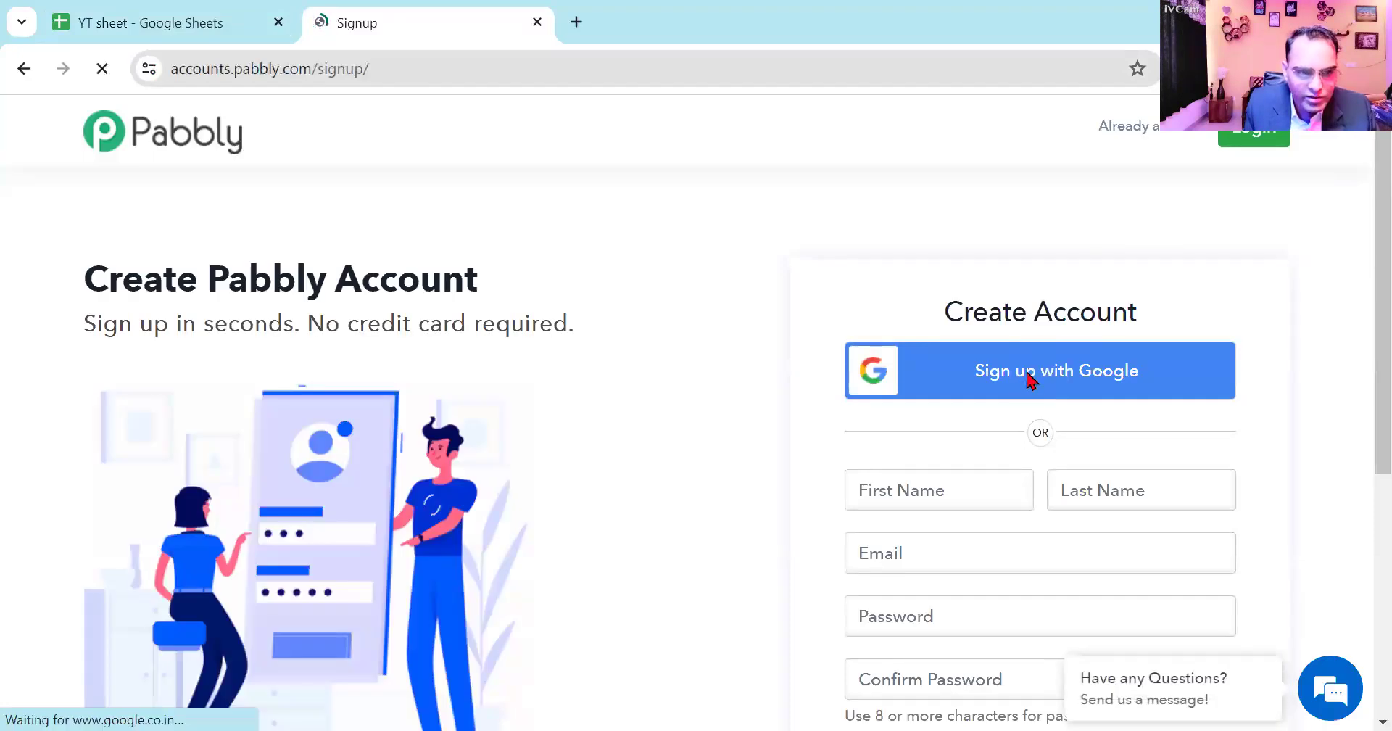
scroll(638, 533, "down", 2)
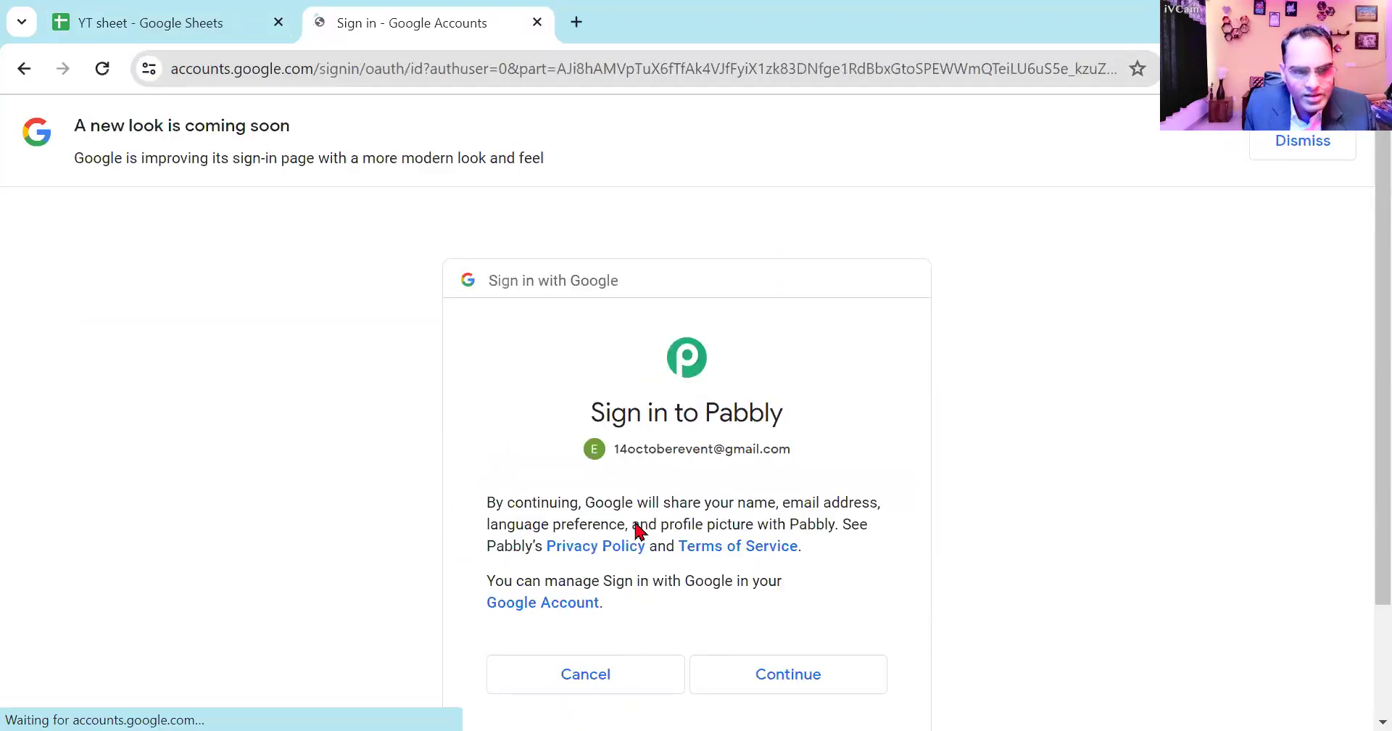
left_click(798, 524)
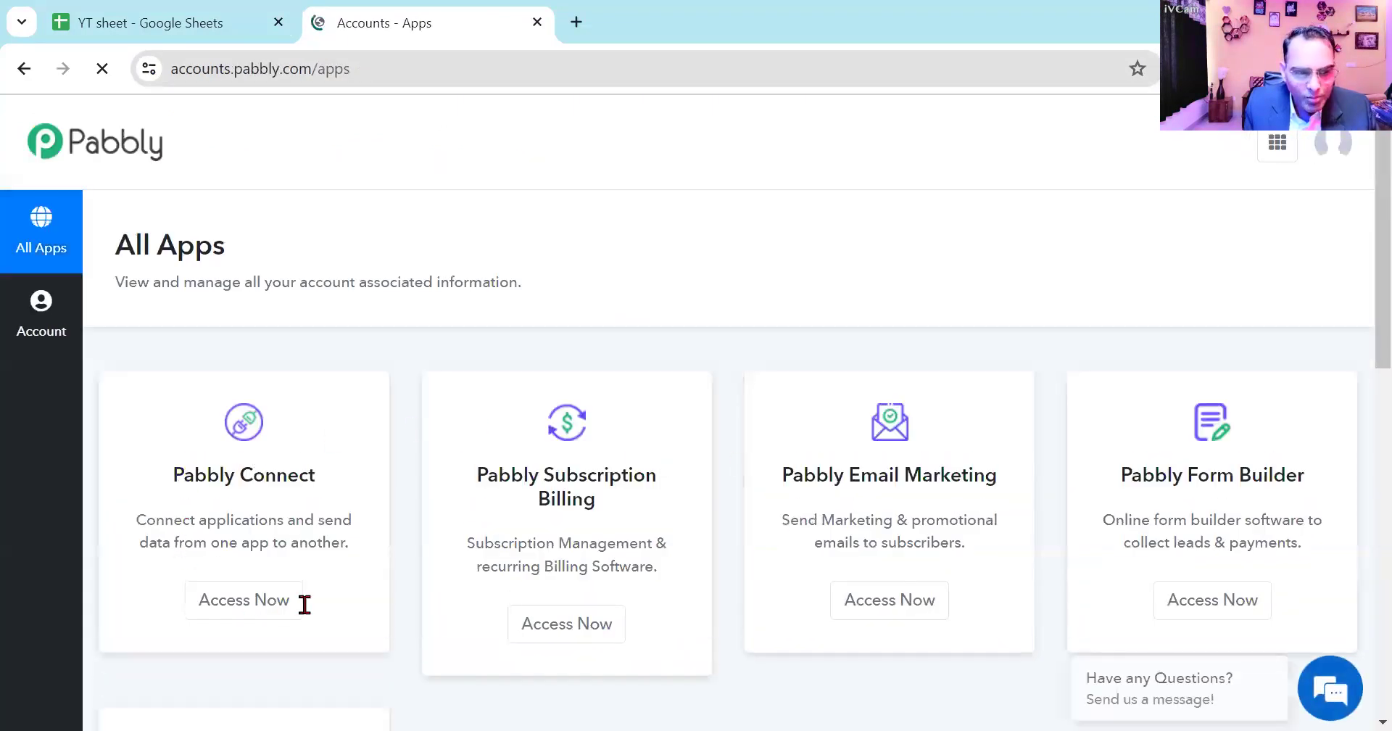
left_click(230, 606)
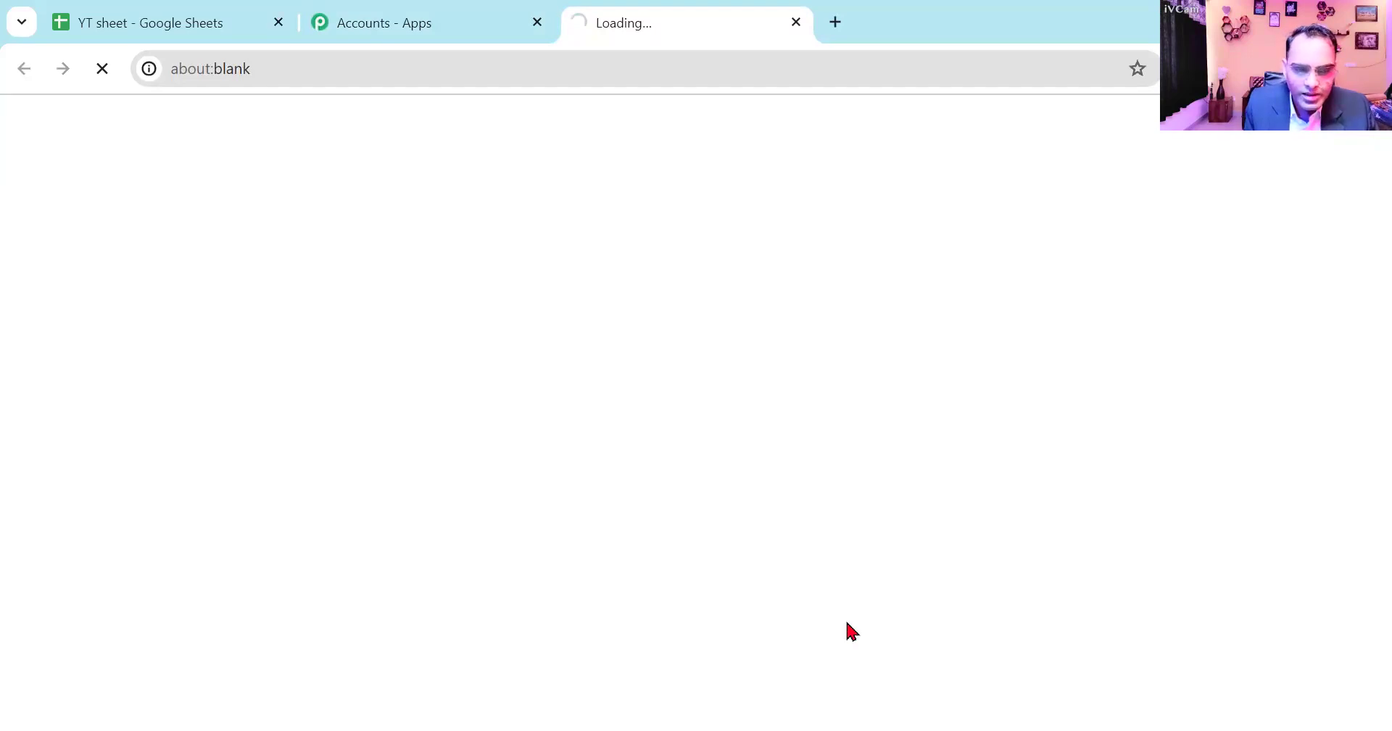
- Switch to the Notepad lesson notes and add the line "1. Google sheet" below the Pabbly install line
key("alt+Tab")
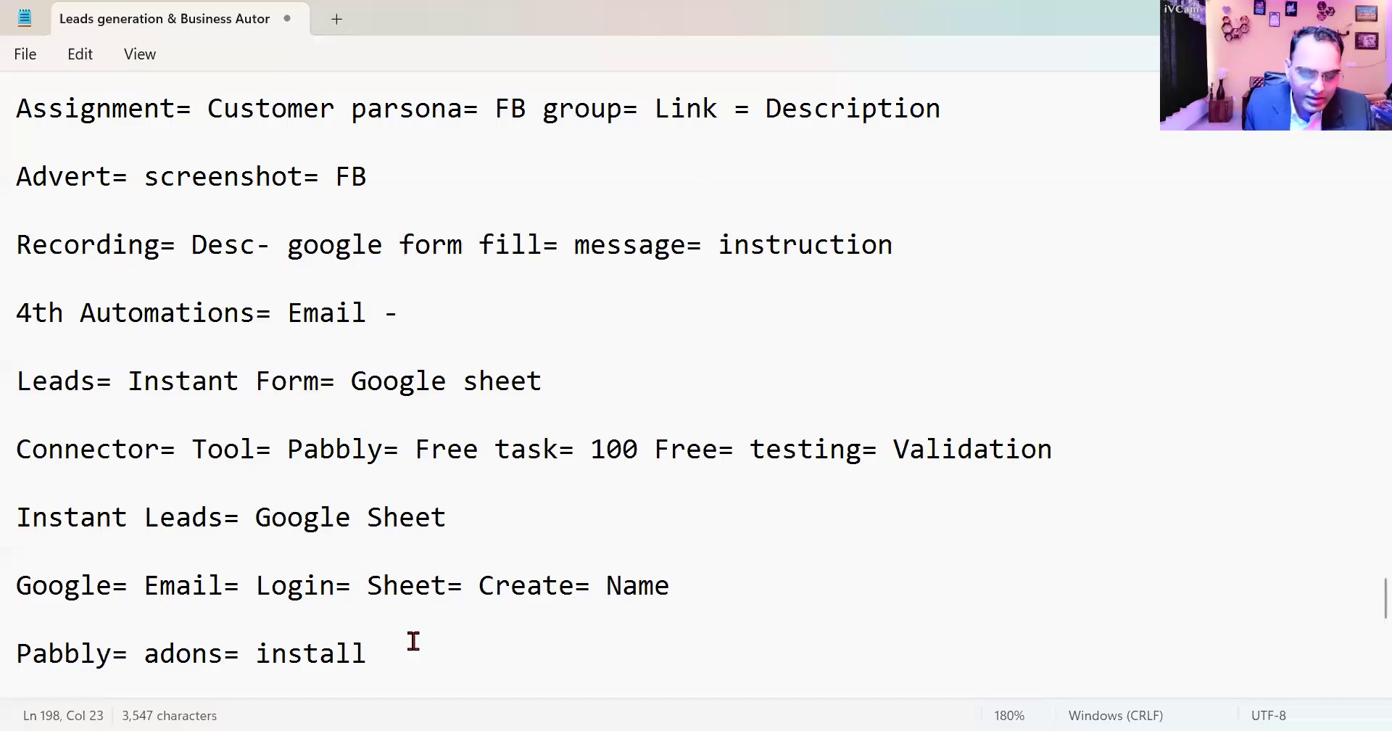
key("Return")
key("Return")
type("1. Goo")
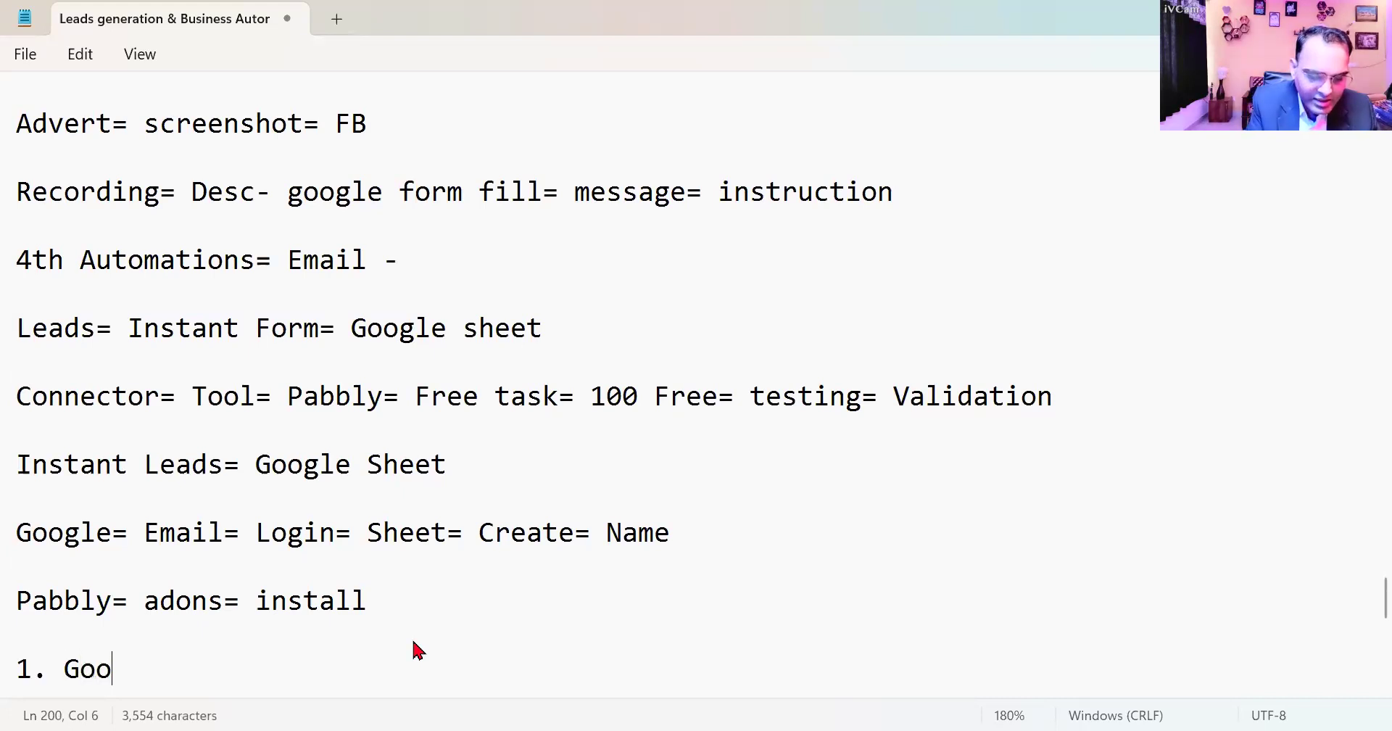
type("gle sheet")
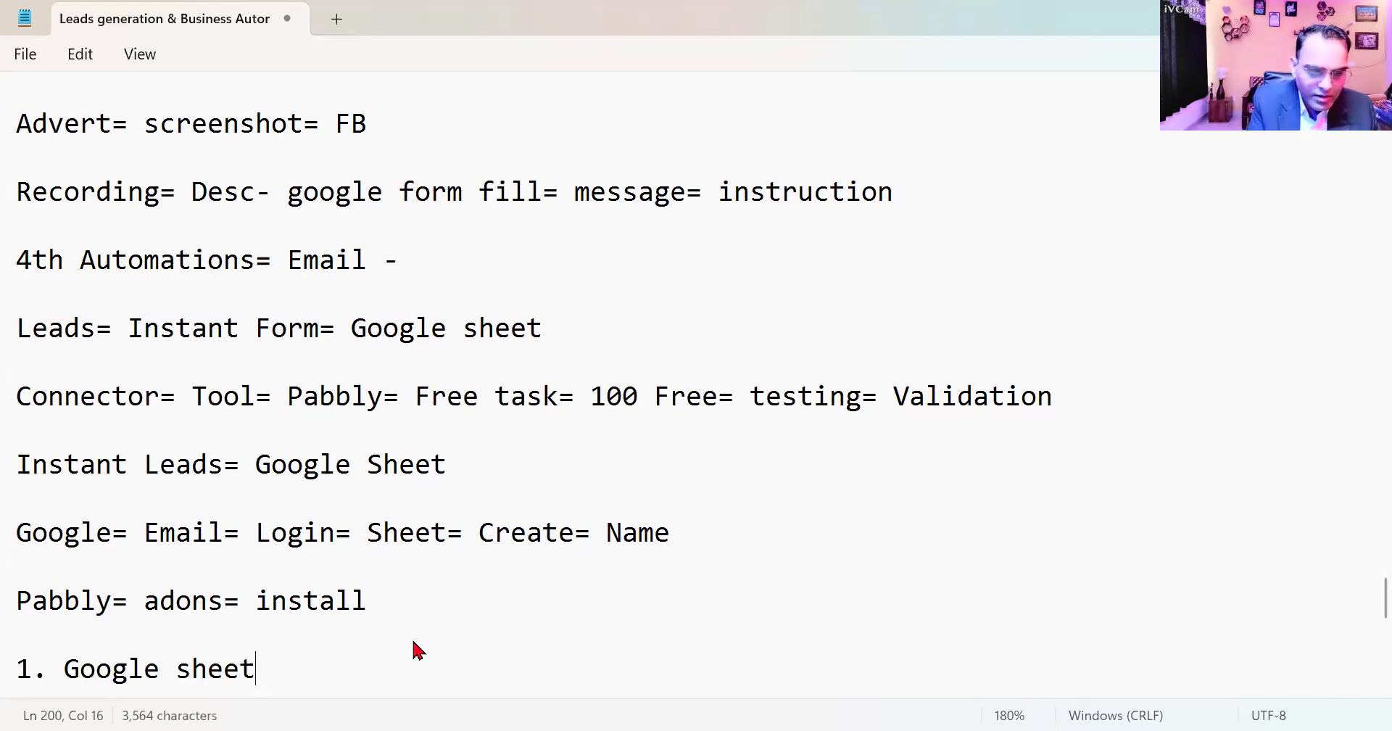
- Add the second numbered line "2. Google sheet= adons= pabbly connect" to the notes
key("Return")
key("Return")
type("2. G")
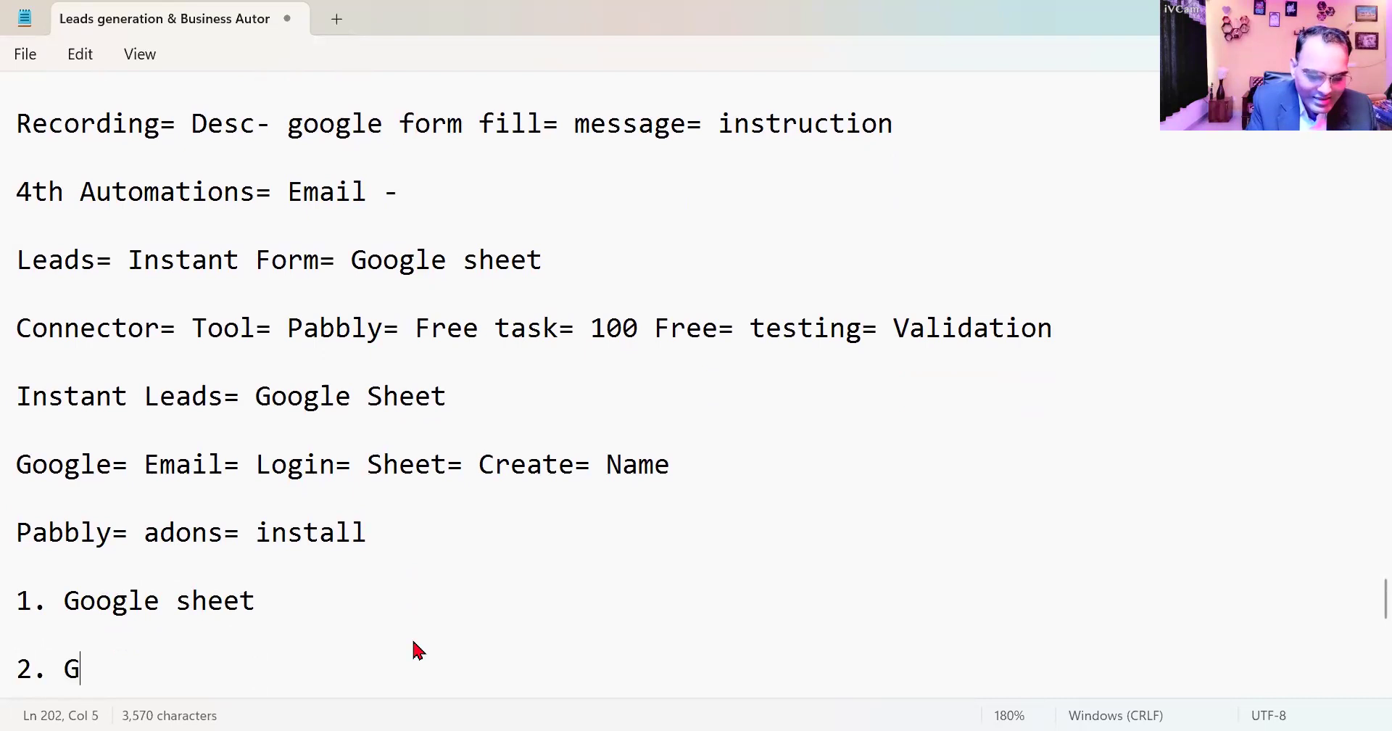
type("oogle she")
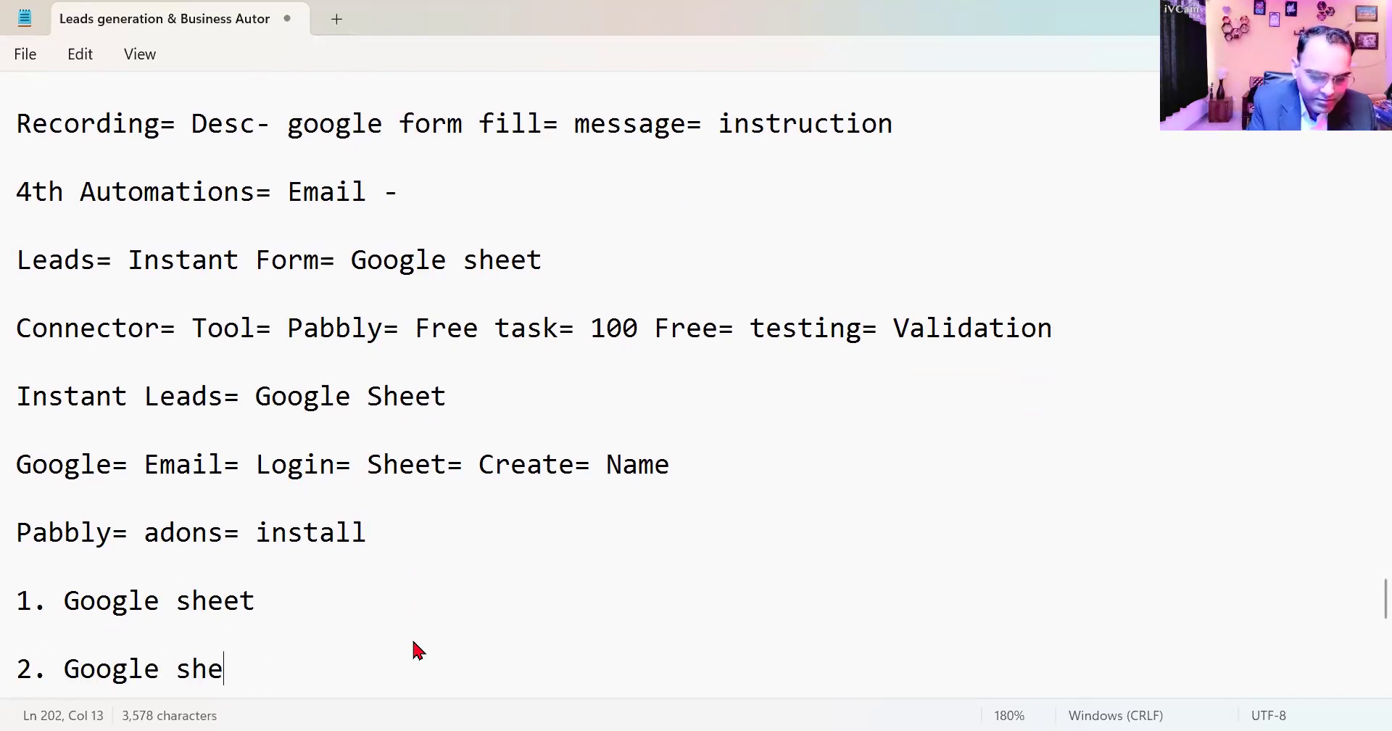
type("et= adons")
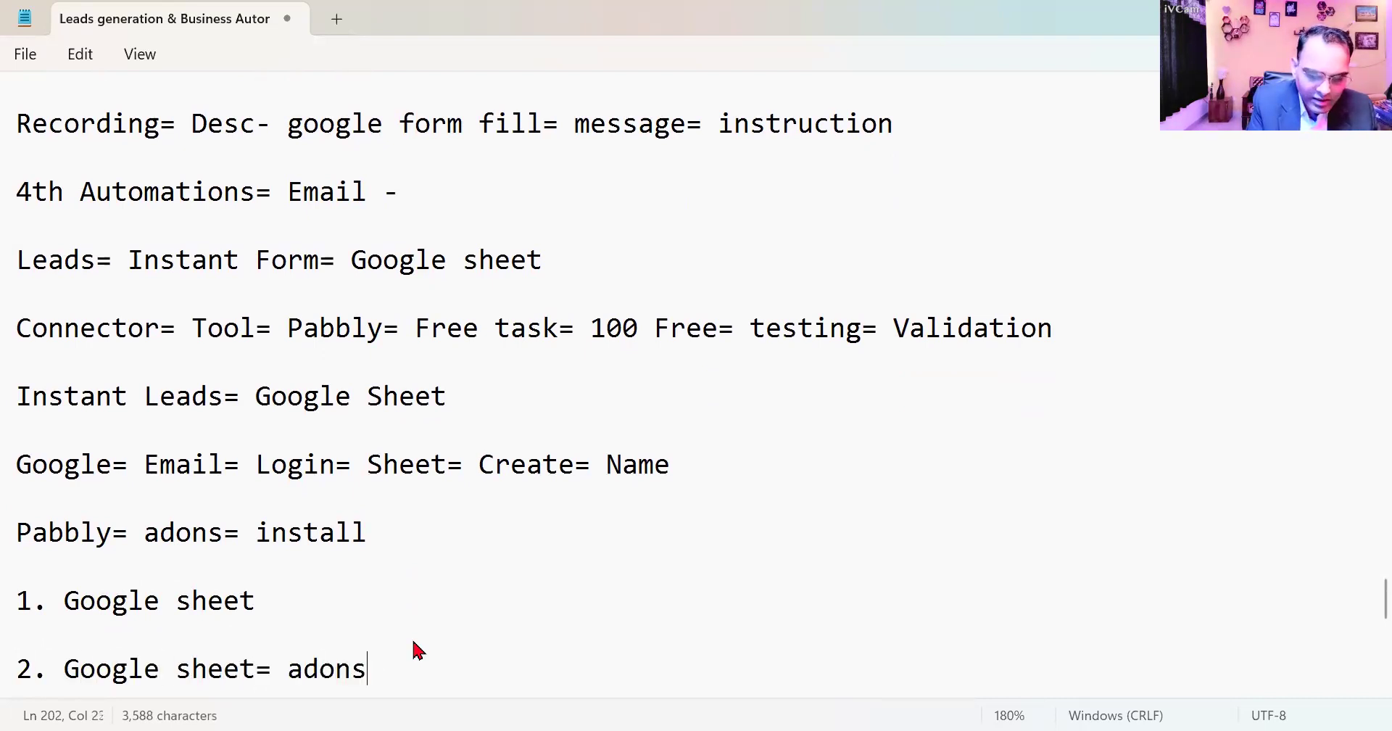
type("= pabbl")
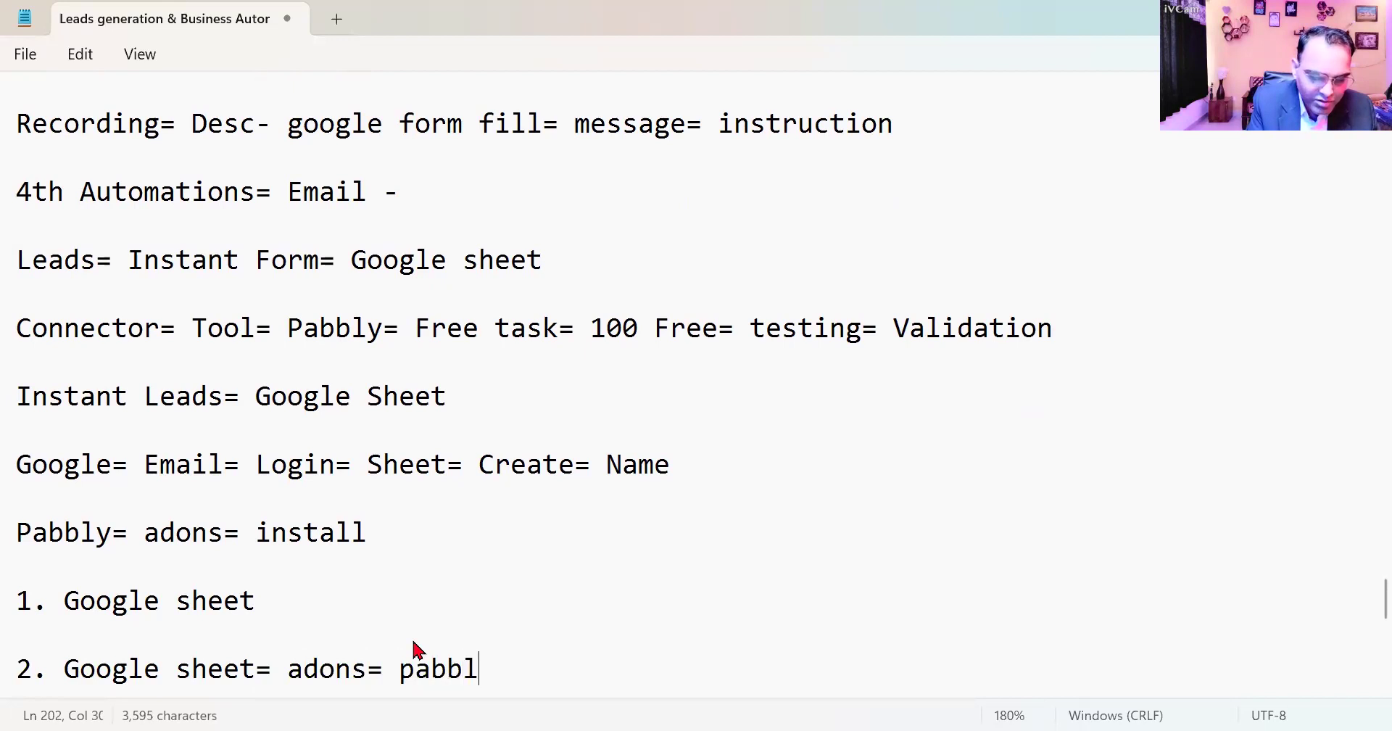
type("y connect w")
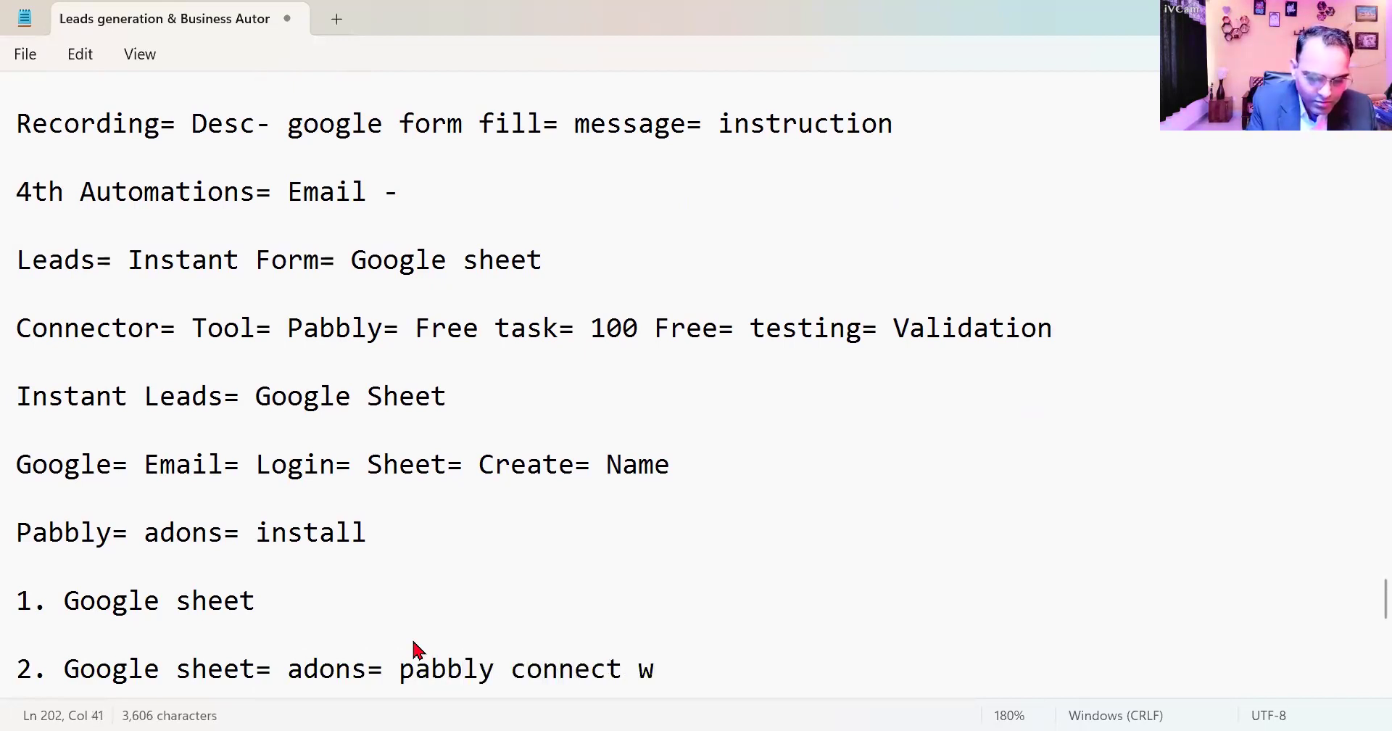
key("BackSpace")
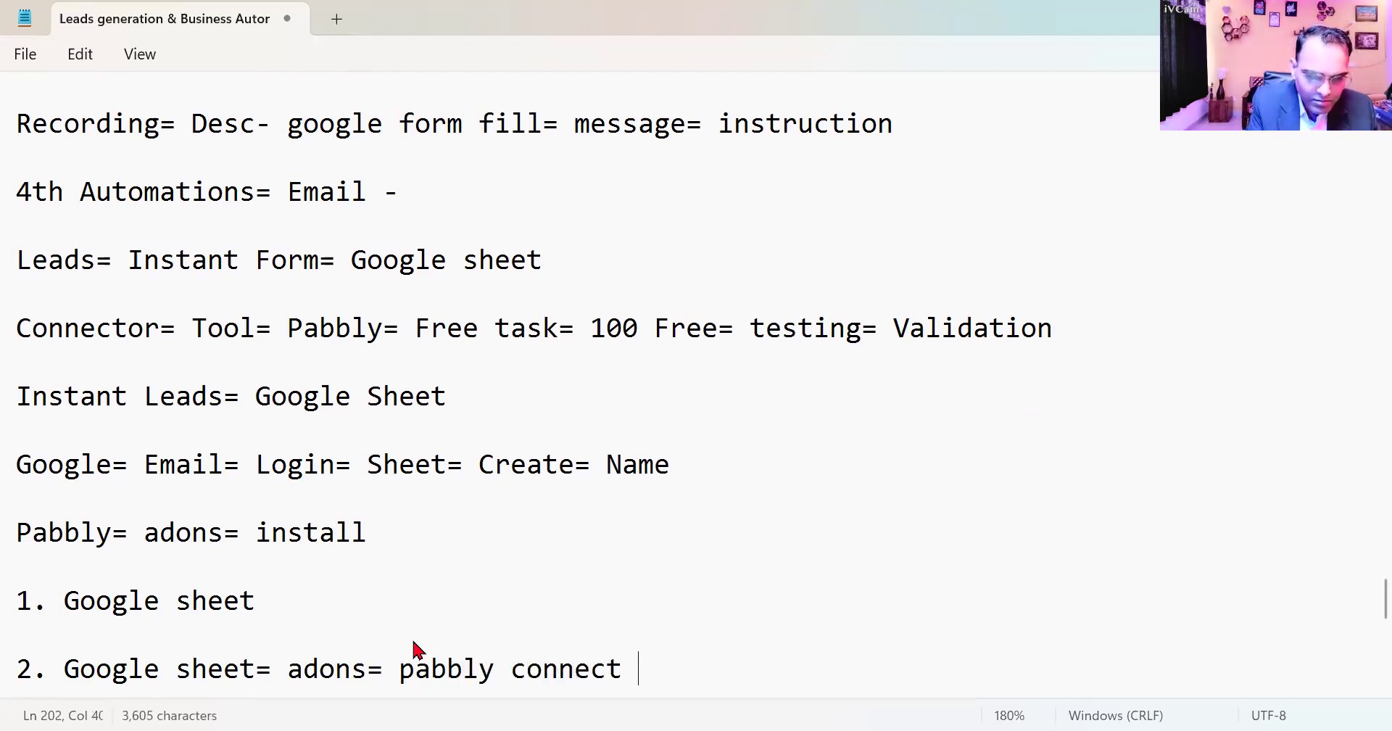
- Add the third numbered line "3. Pabbly = login= gmail= pabbly connect= access" to the notes
scroll(591, 554, "down", 1)
key("Return")
key("Return")
type("3.")
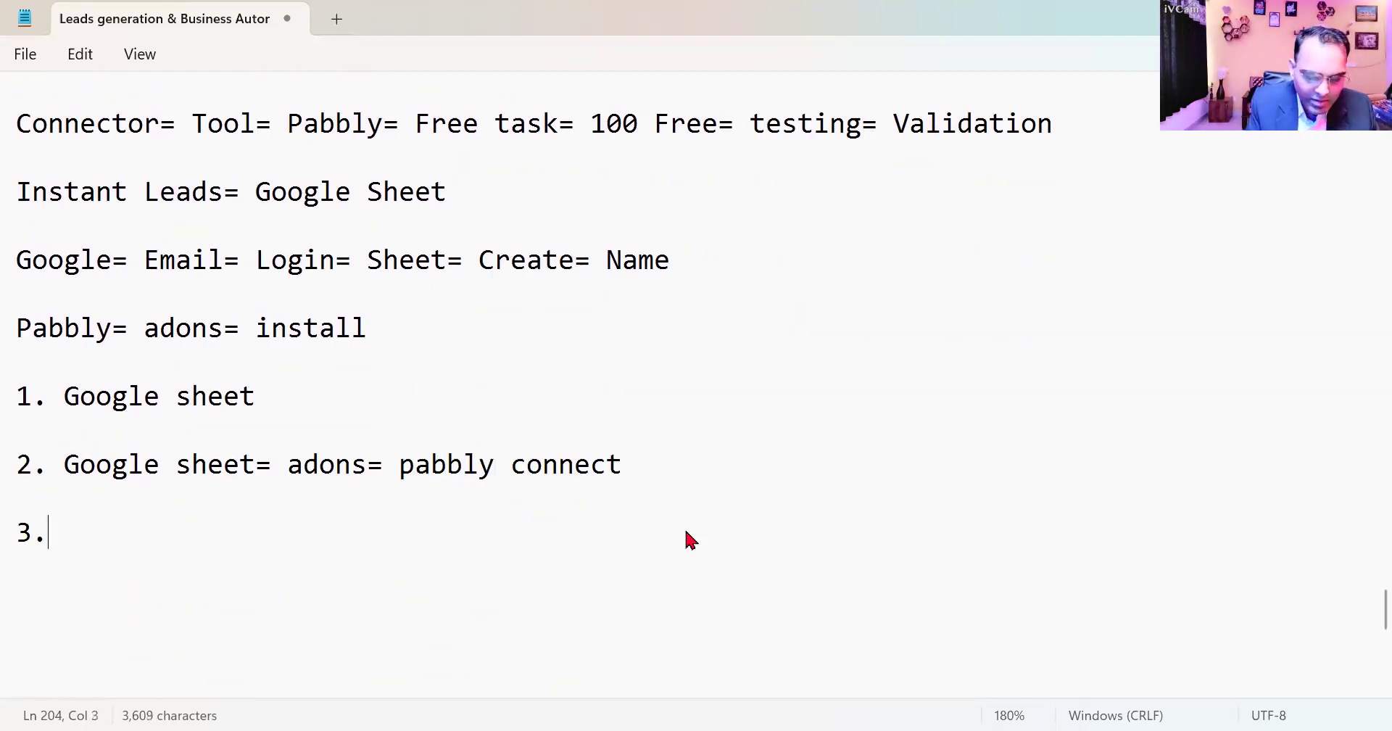
type(" Pabbly")
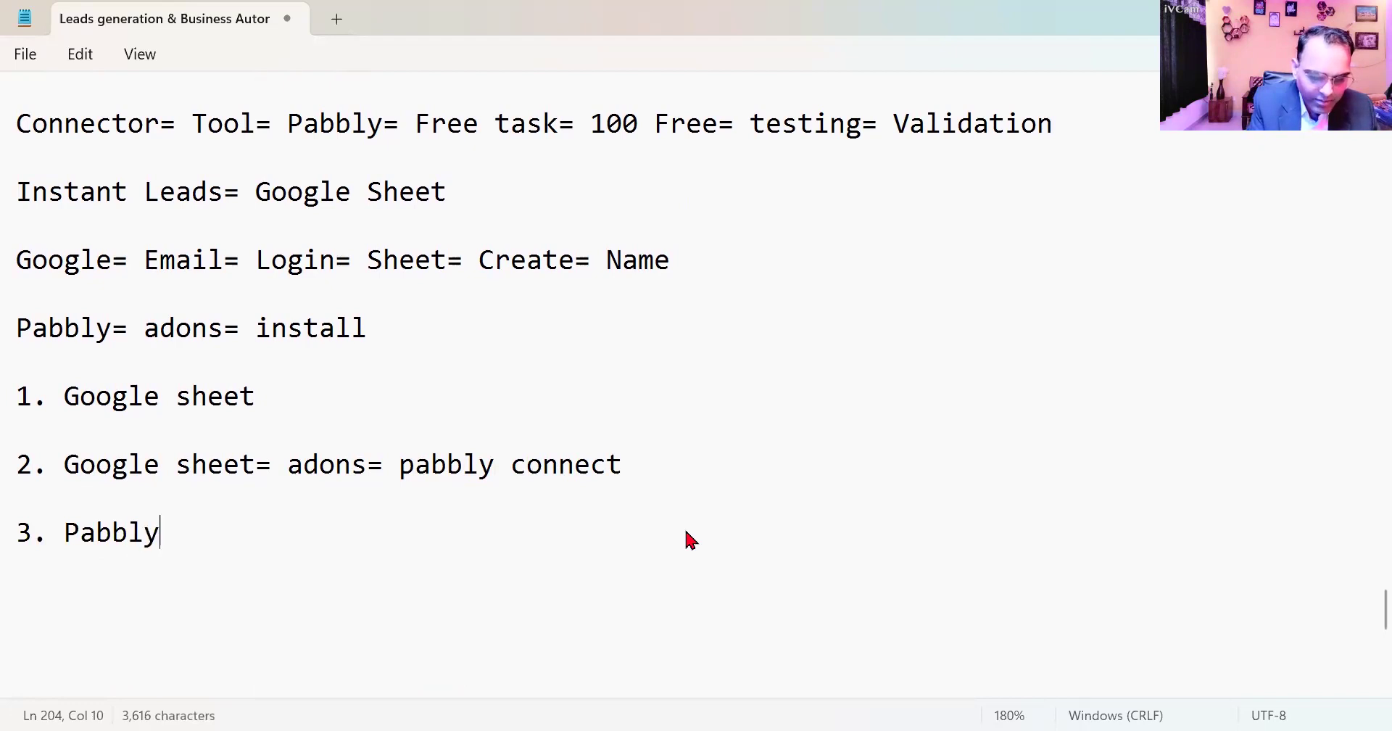
type(" = logi")
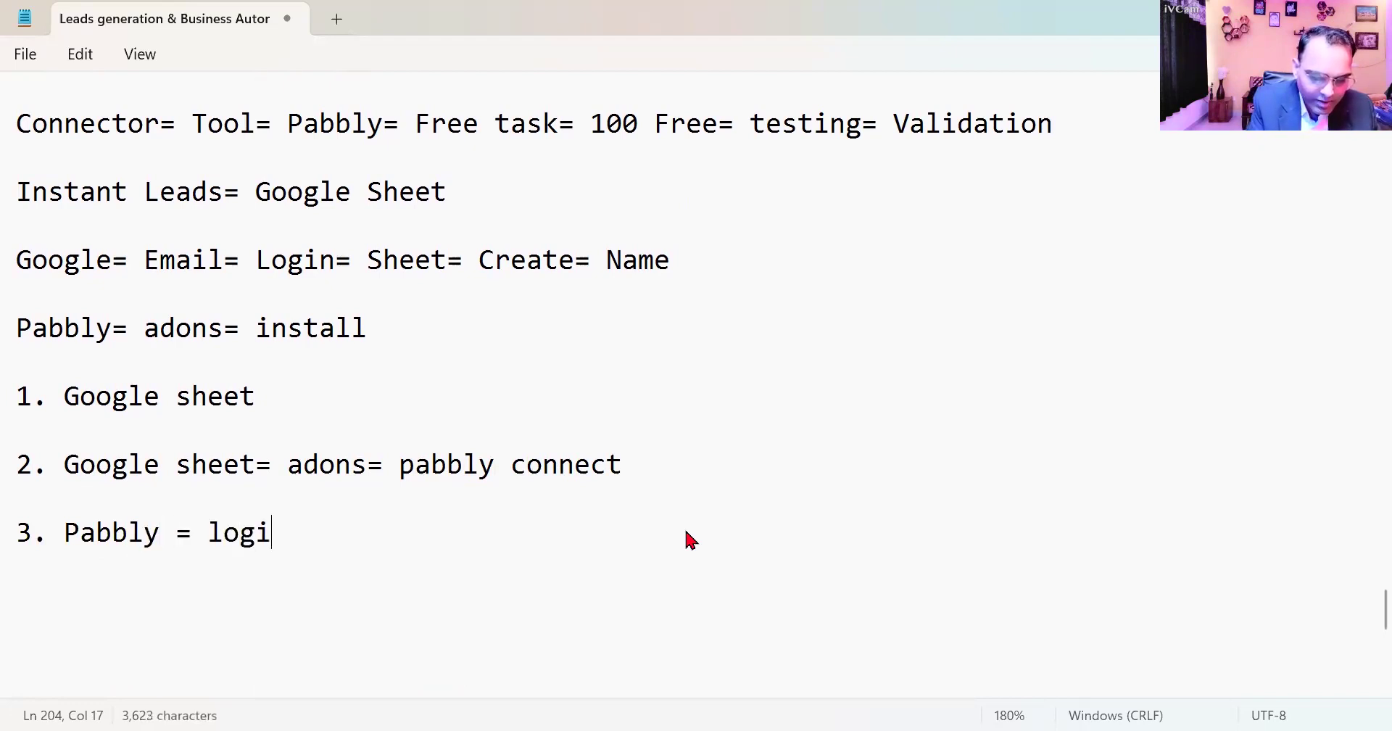
type("n= gmail")
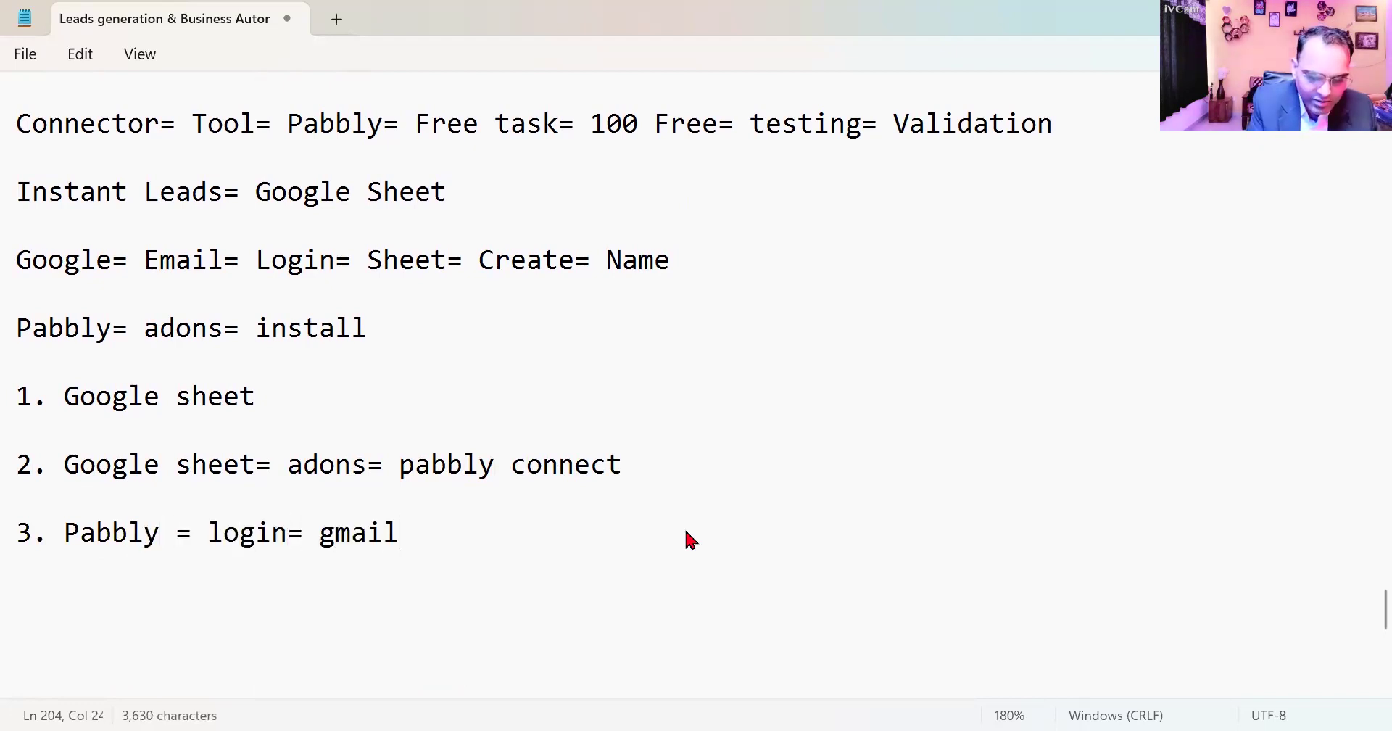
type("= pa")
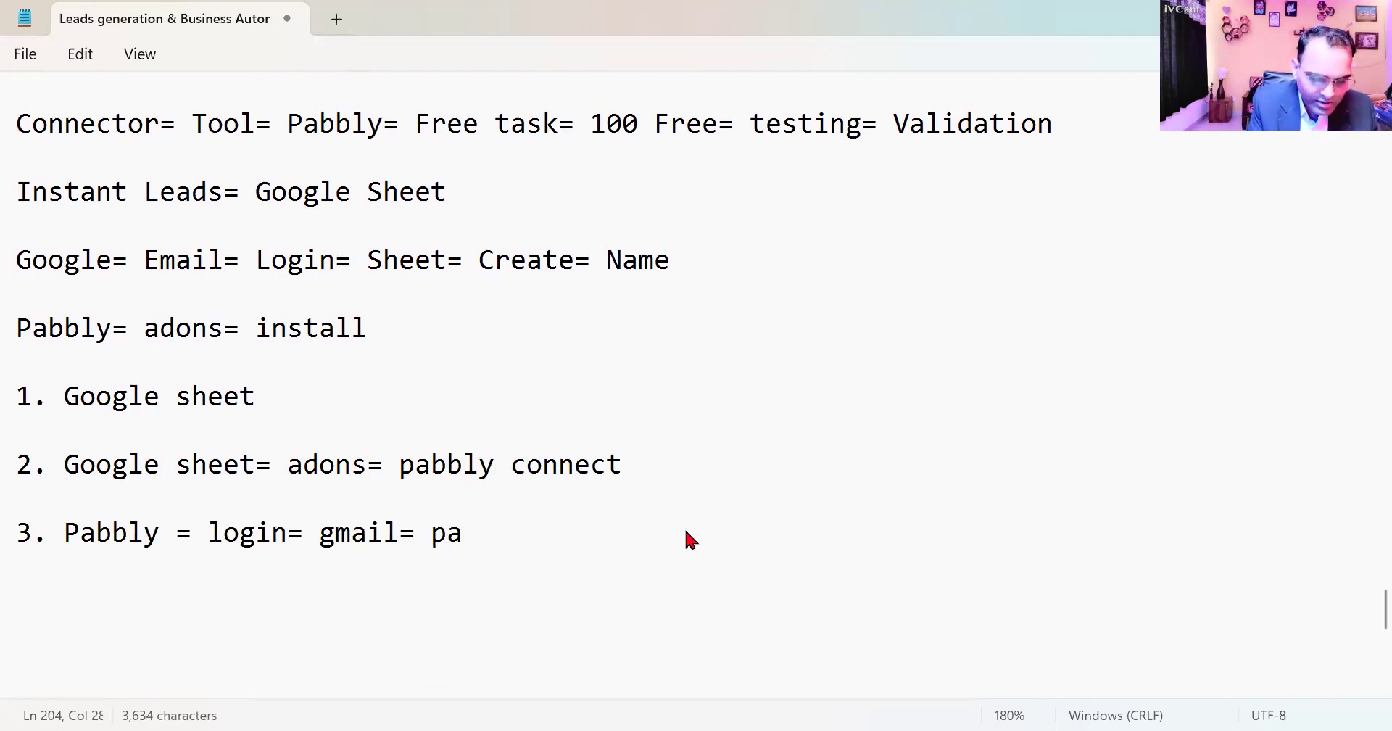
type("bbly con")
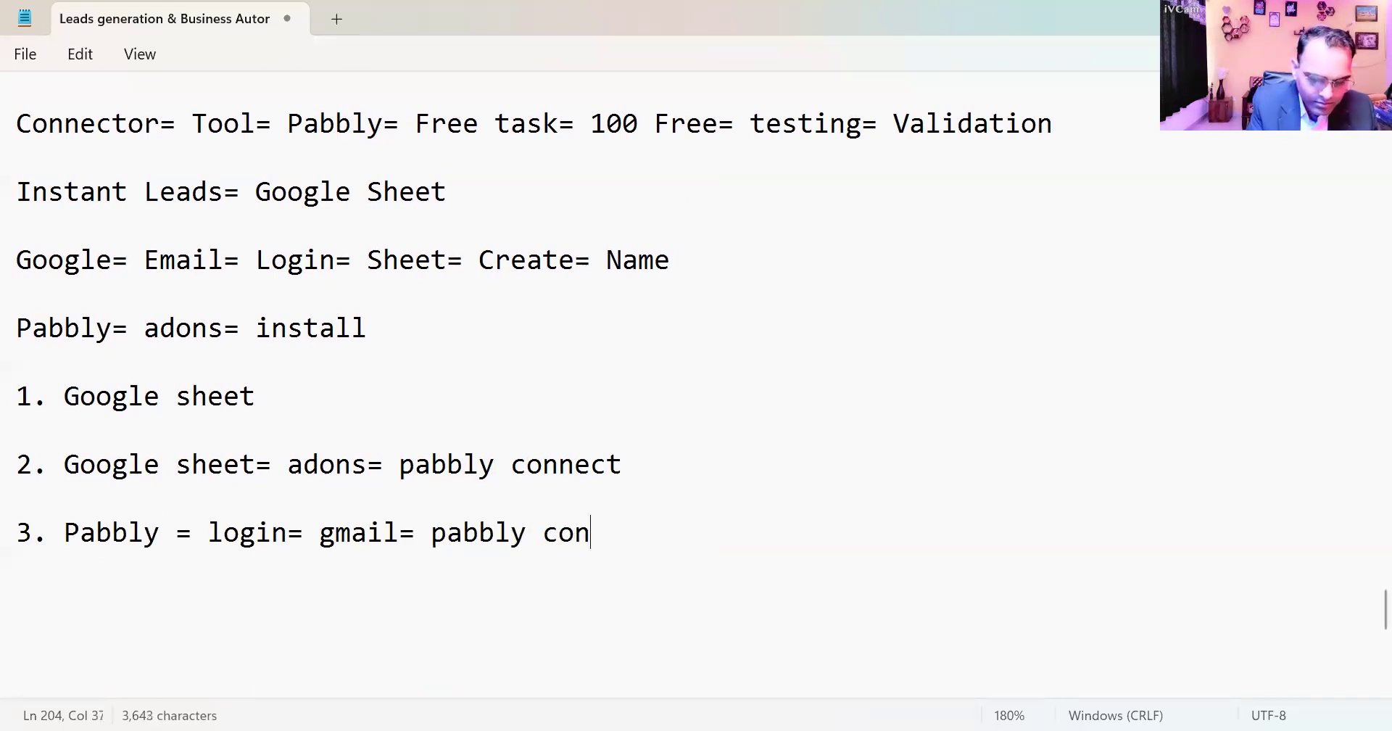
type("nect= access")
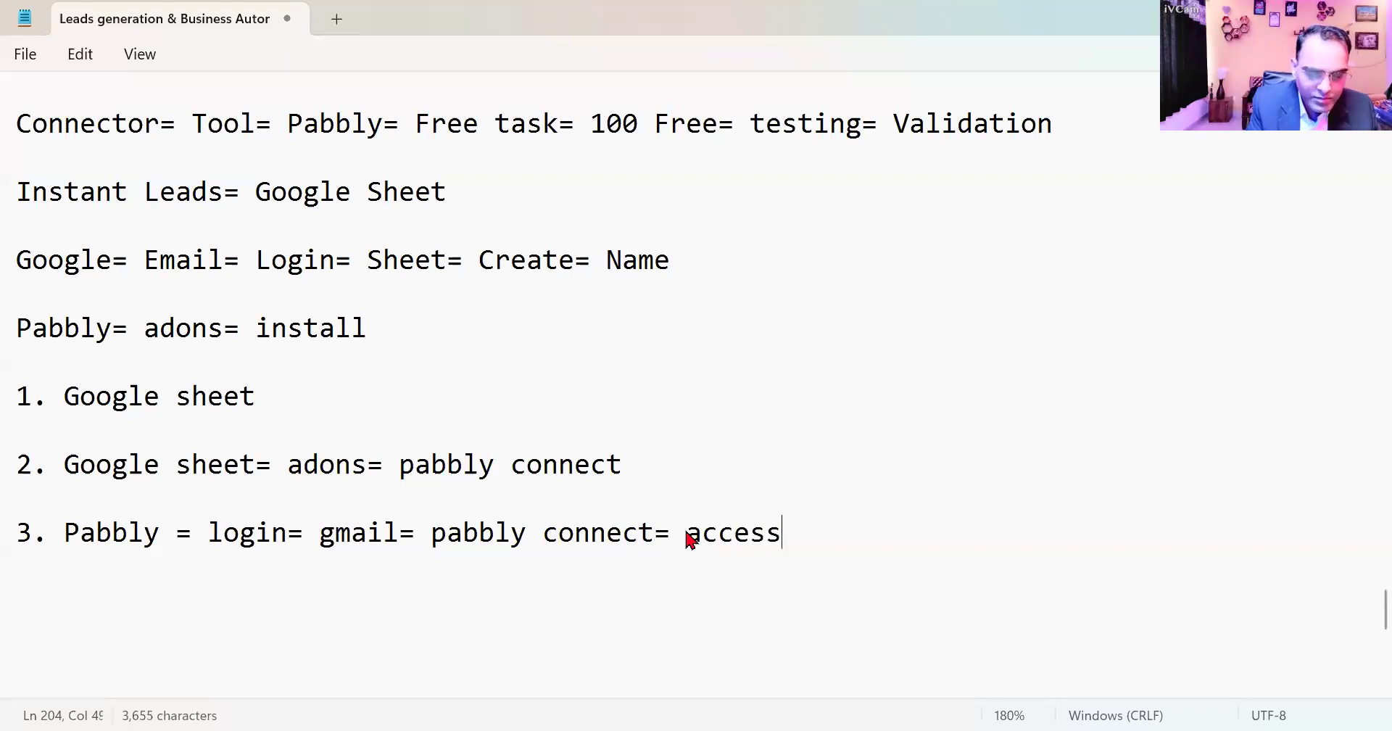
- Add the fourth numbered line "4. Workflow= FB= COnnect= Sheet" to the notes
key("Return")
key("Return")
type("4.")
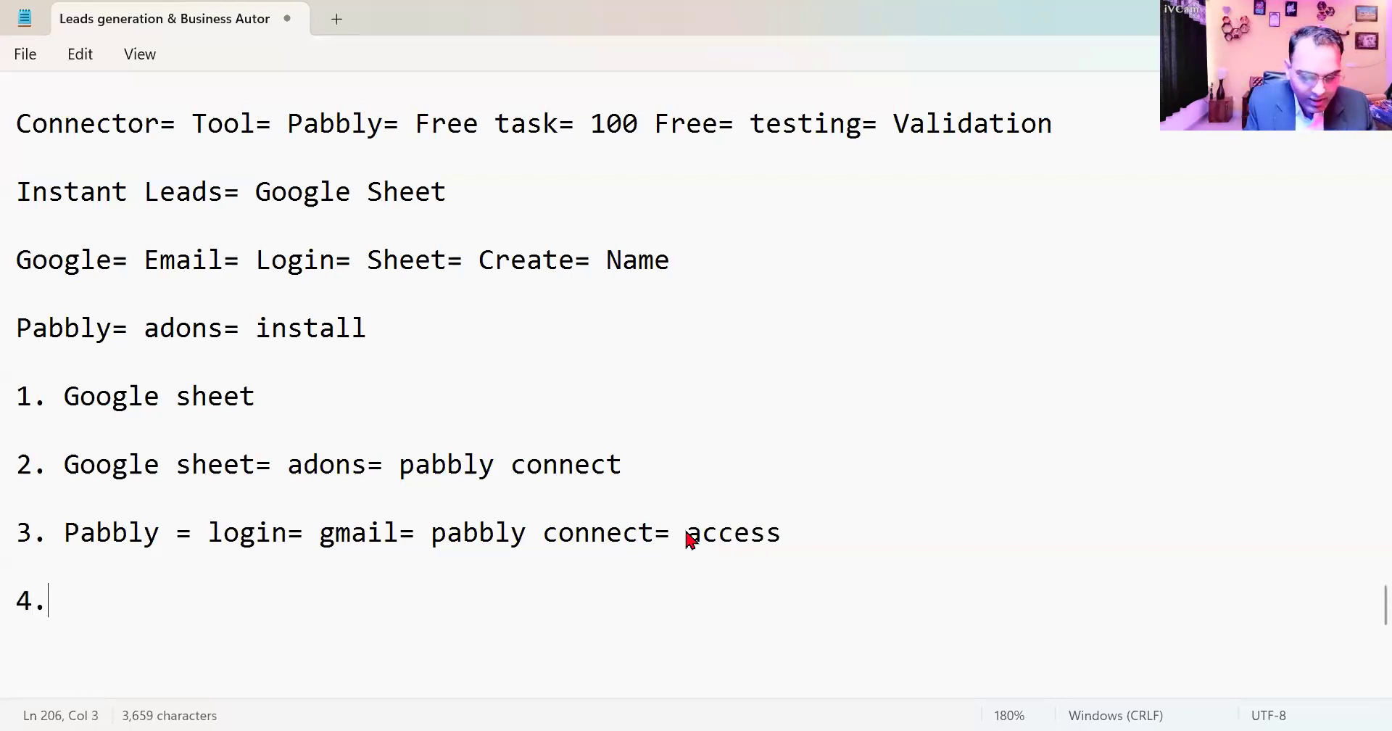
type(" Workflow")
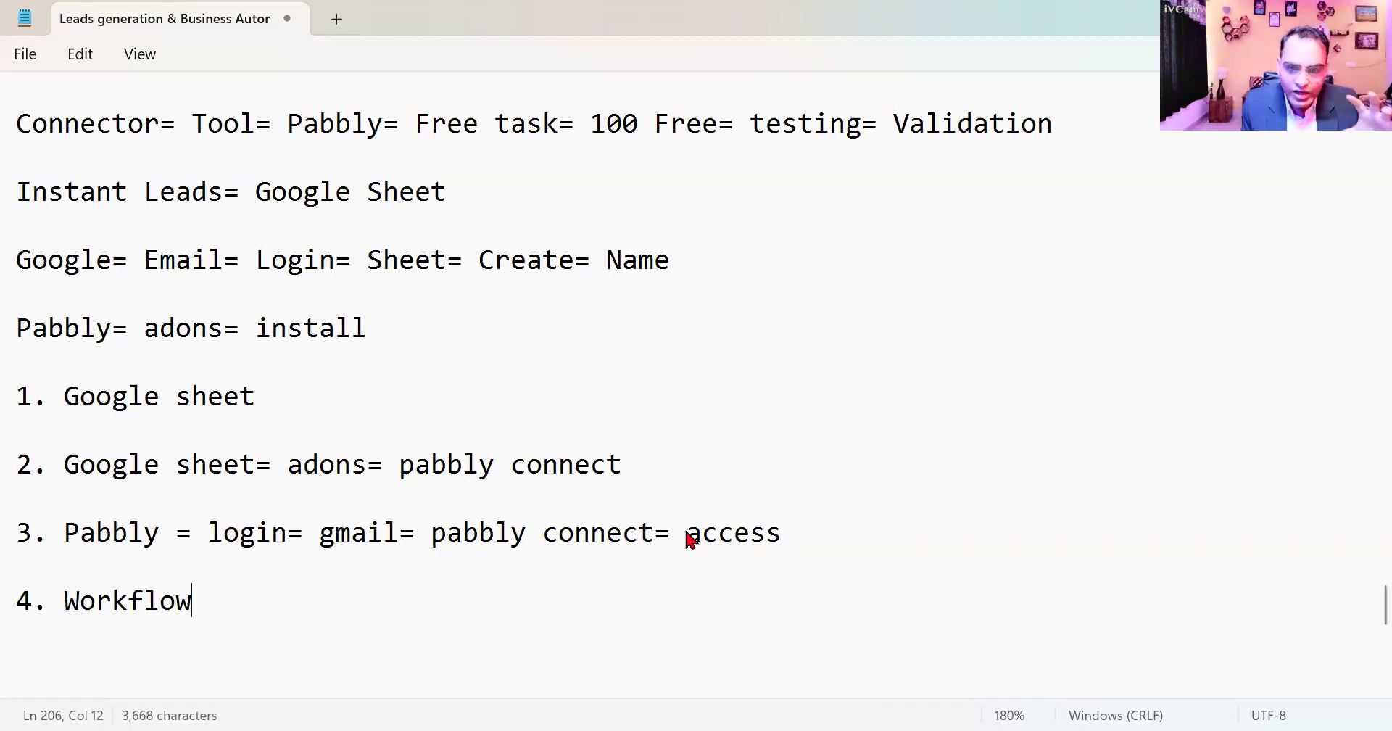
type("= ")
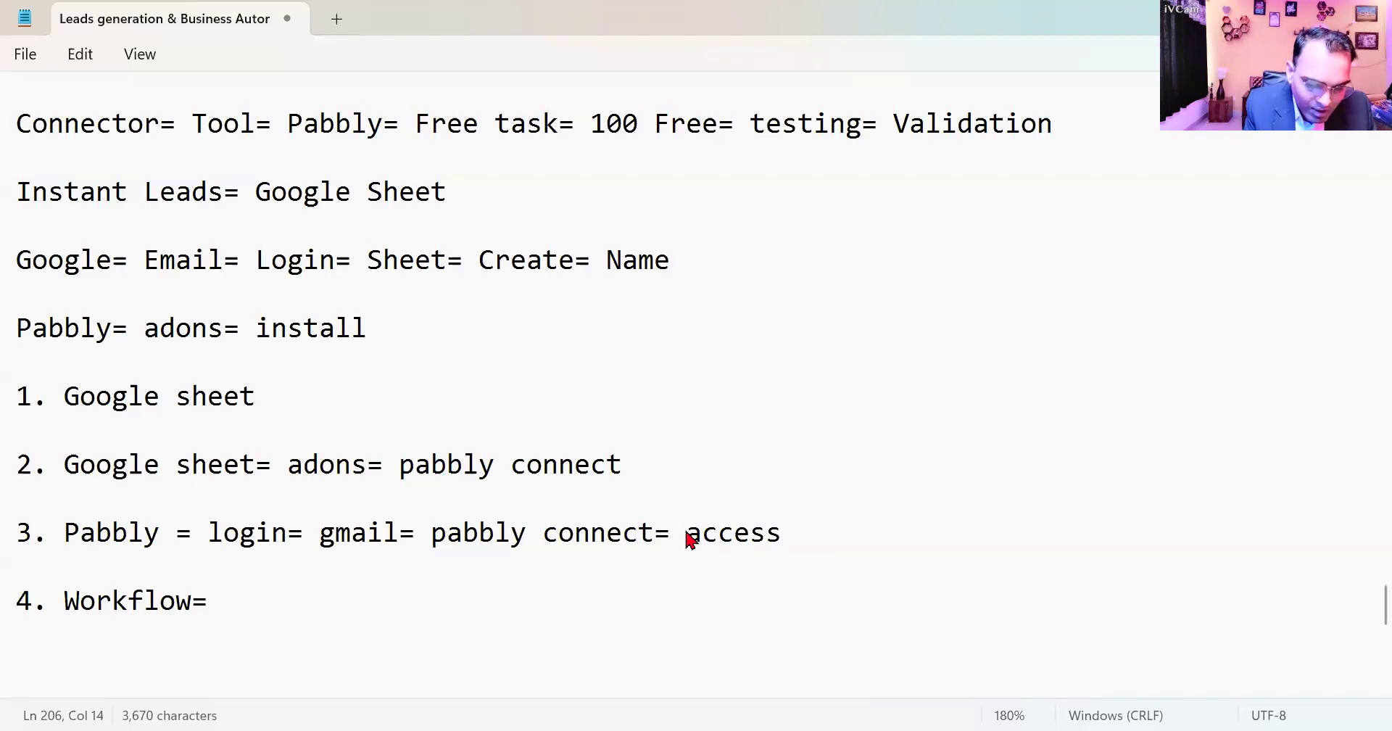
type("FB")
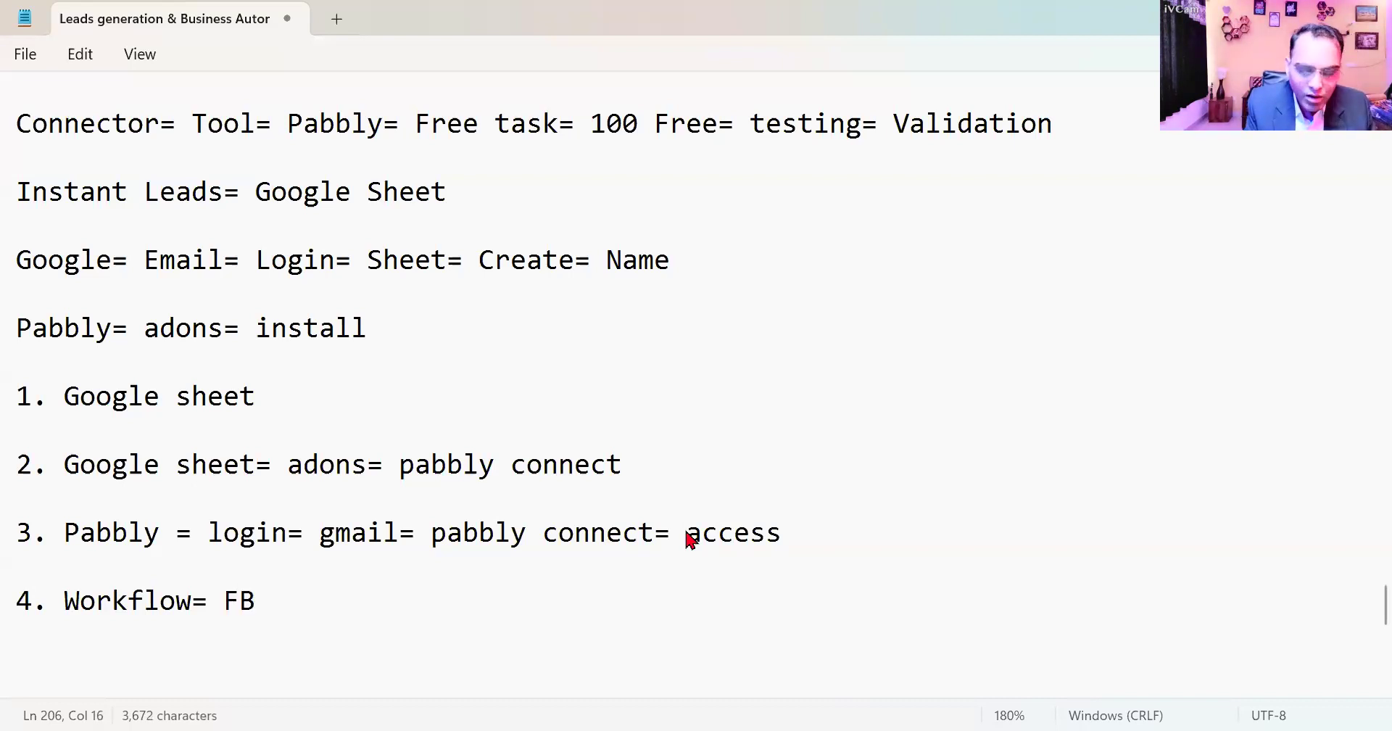
type("= COnnec")
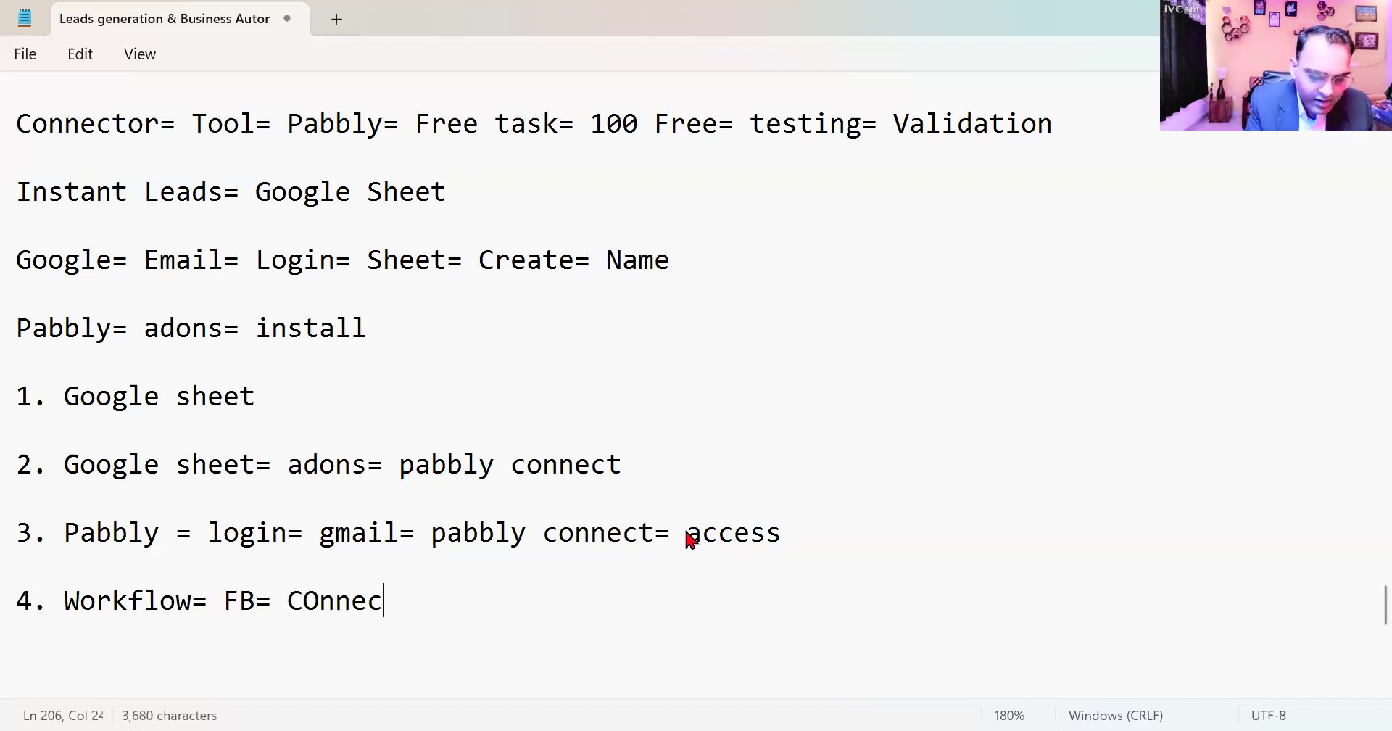
type("t= Sheet")
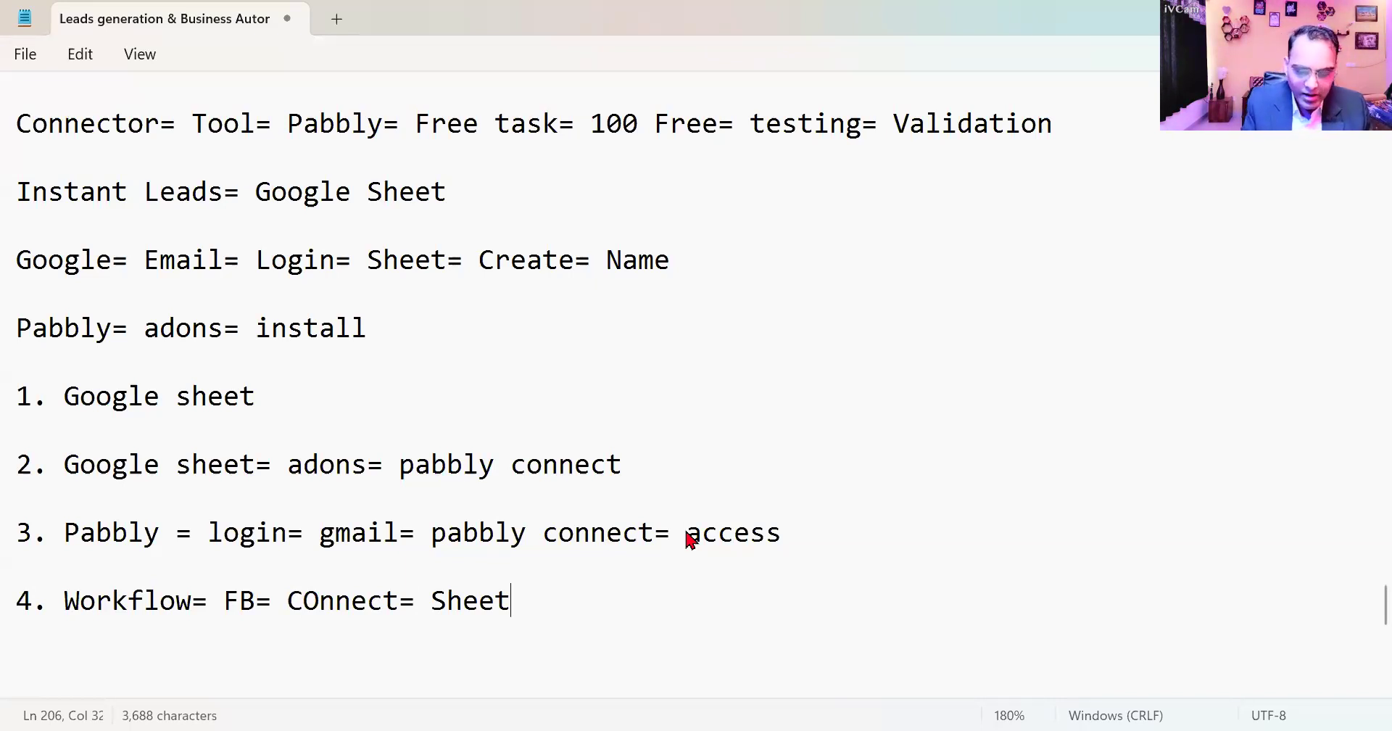
- Add the line "Triger event= FB= Lead" below the workflow line in the notes
key("Return")
key("Return")
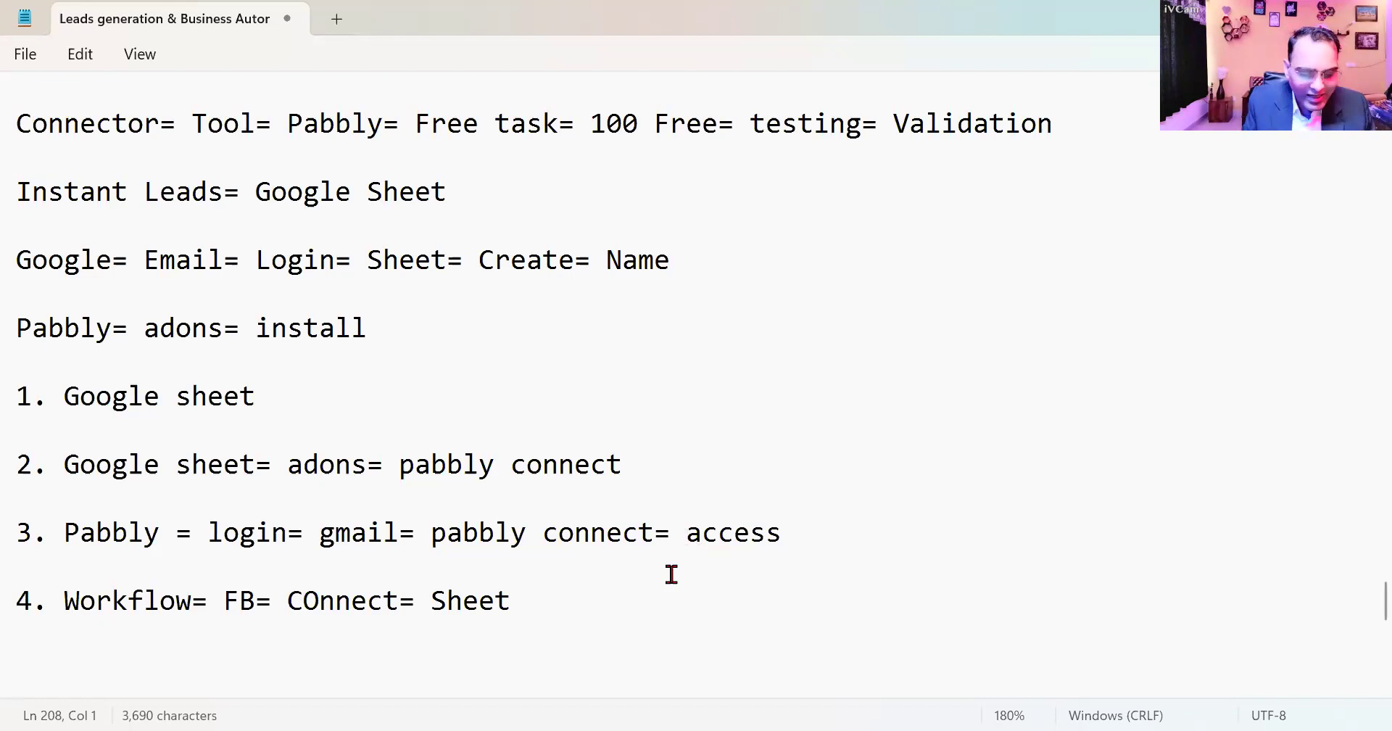
type("Trig")
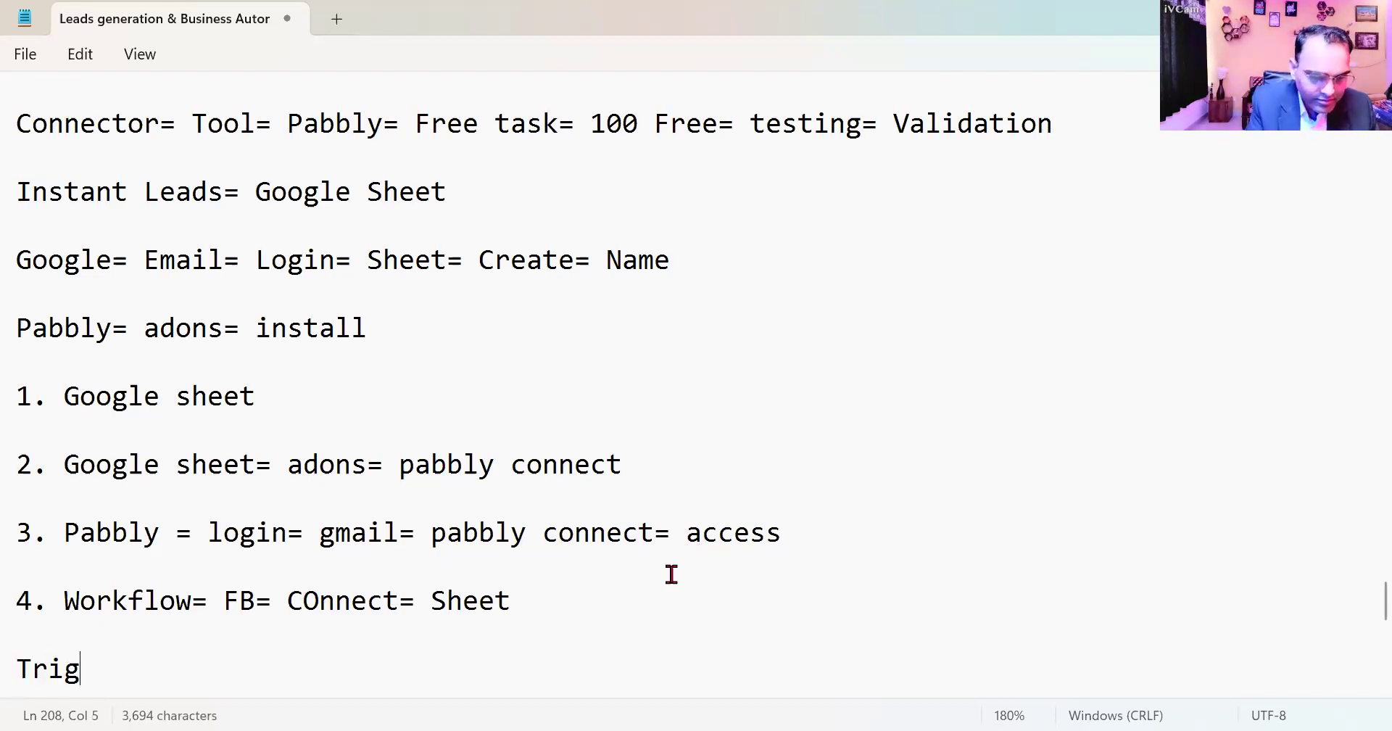
type("er event= ")
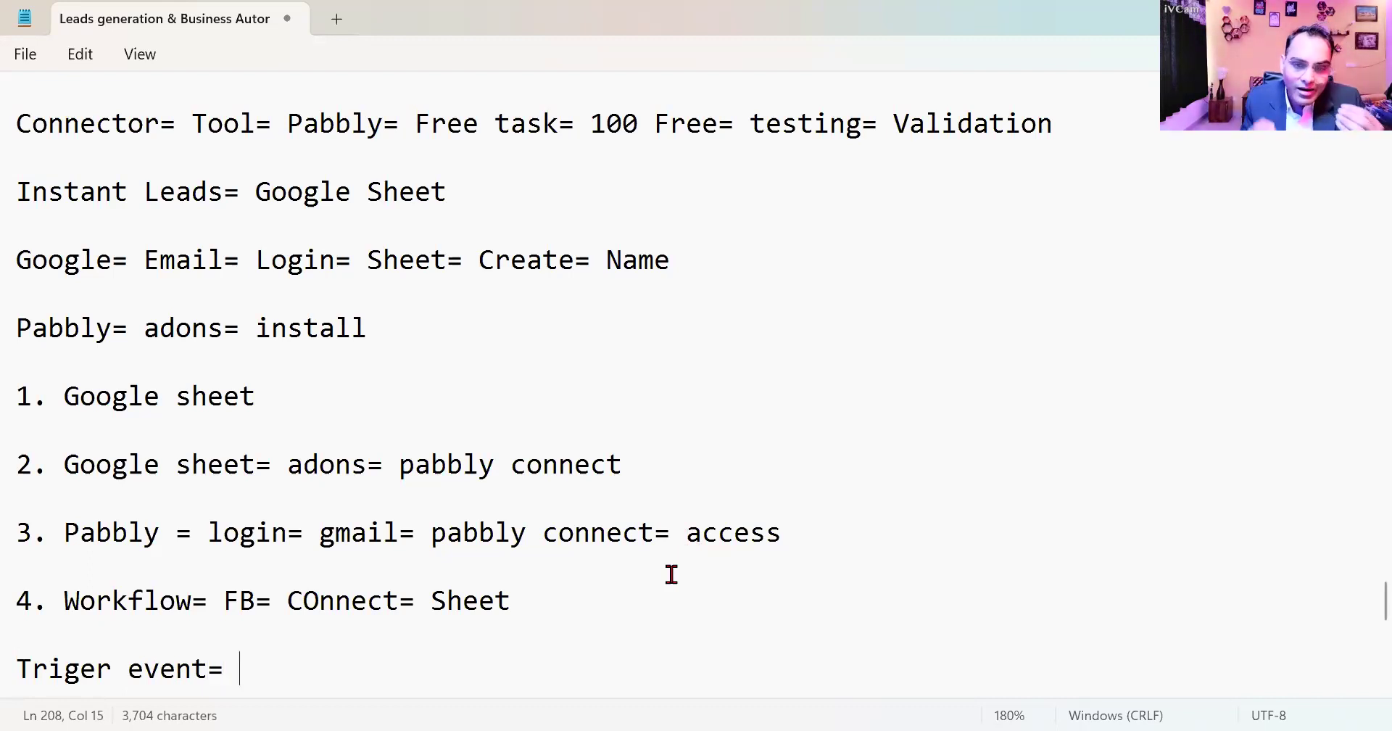
type("FB= Lead")
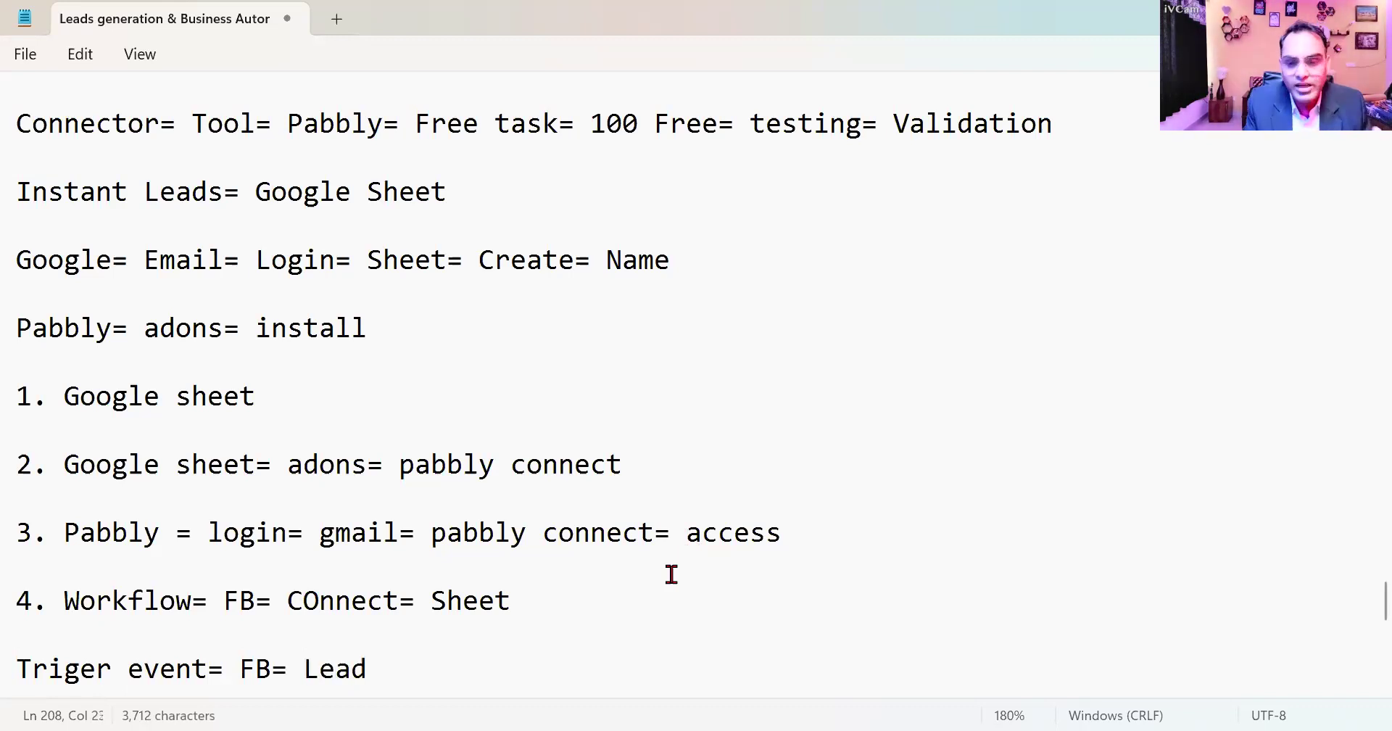
- Add the line "Action= Google sheet" below the trigger event line in the notes
key("Return")
key("Return")
type("Action= Google sheet")
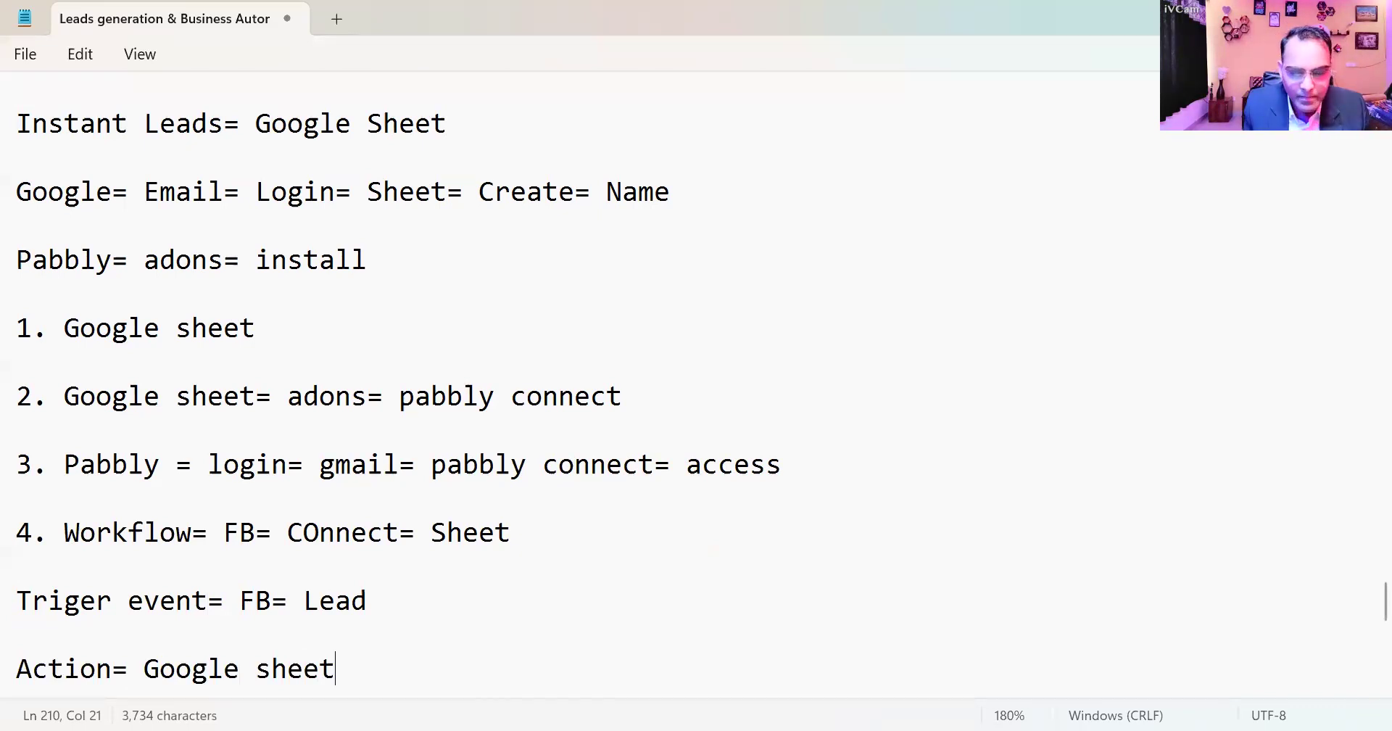
- Switch to Pabbly Connect in the browser, close the getting-started video and look over the dashboard's task figures
key("alt+Tab")
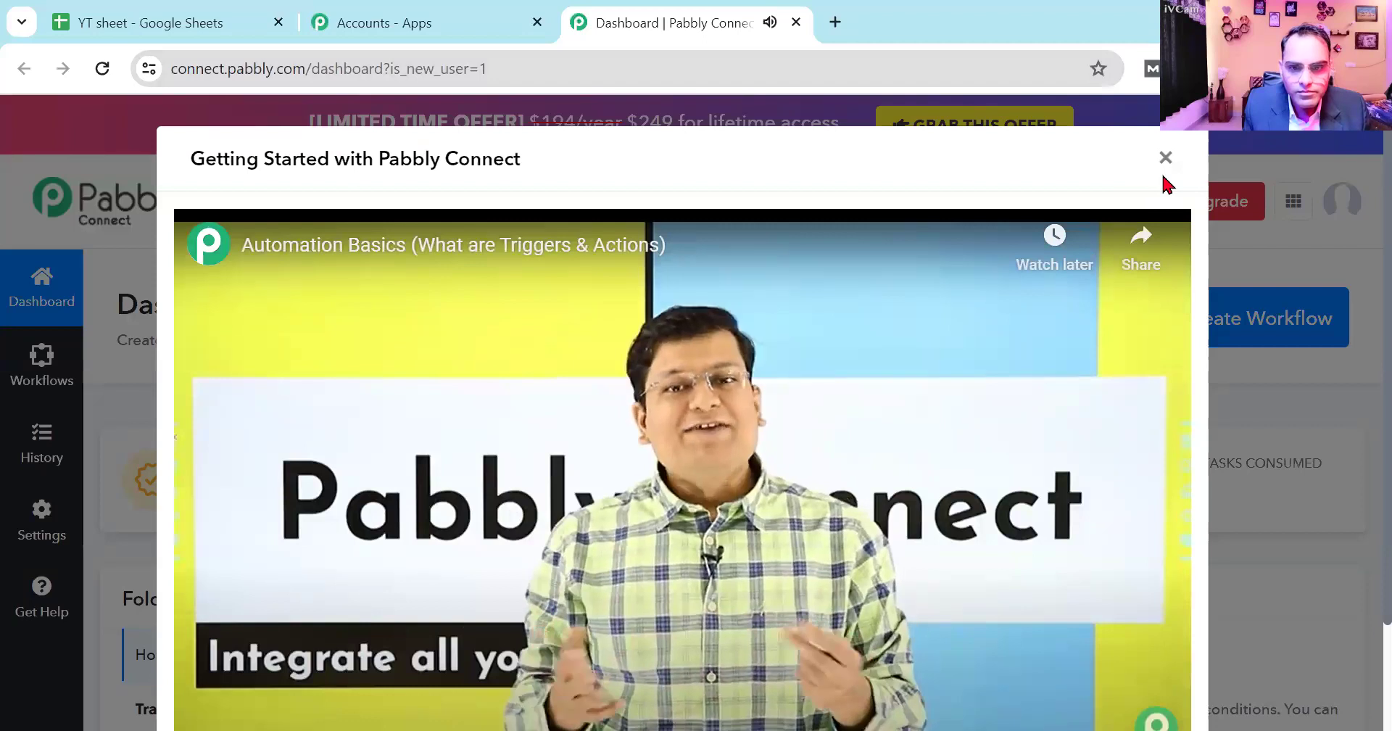
key("Escape")
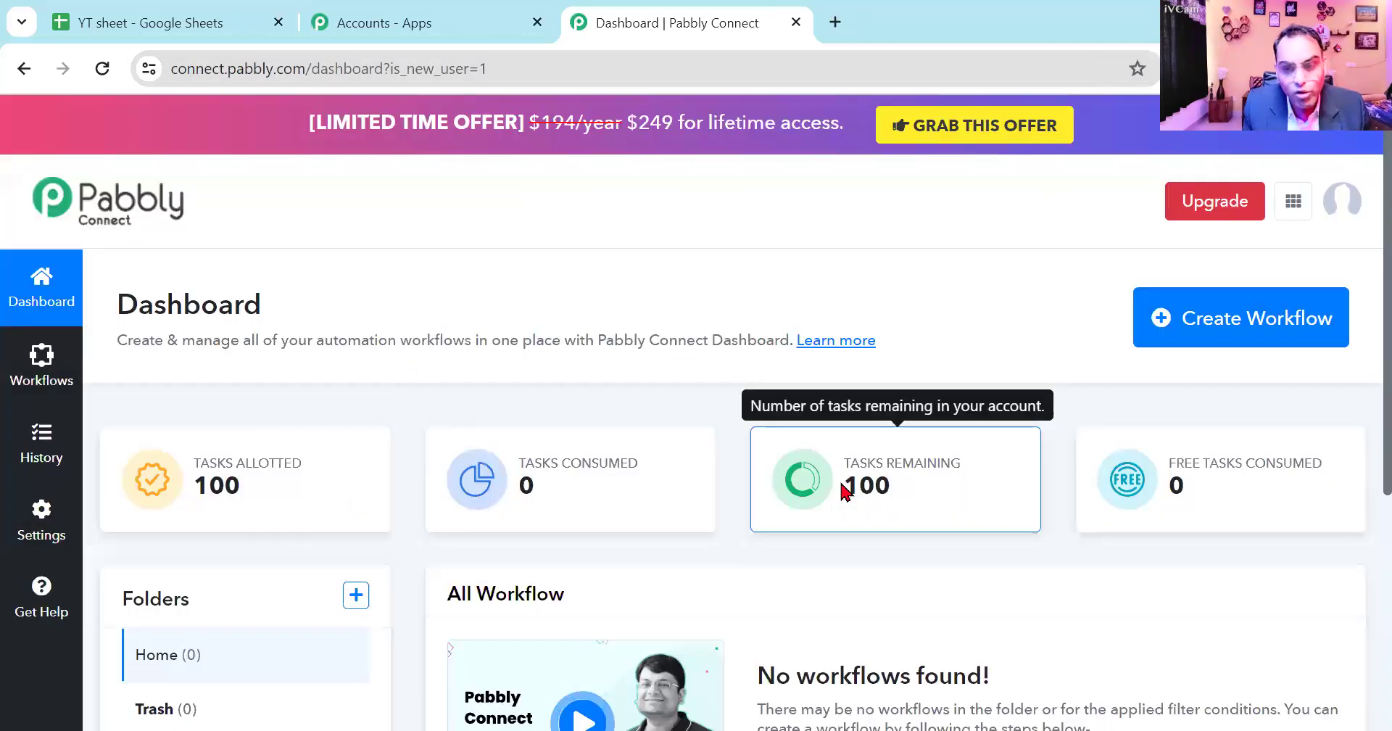
scroll(843, 489, "down", 3)
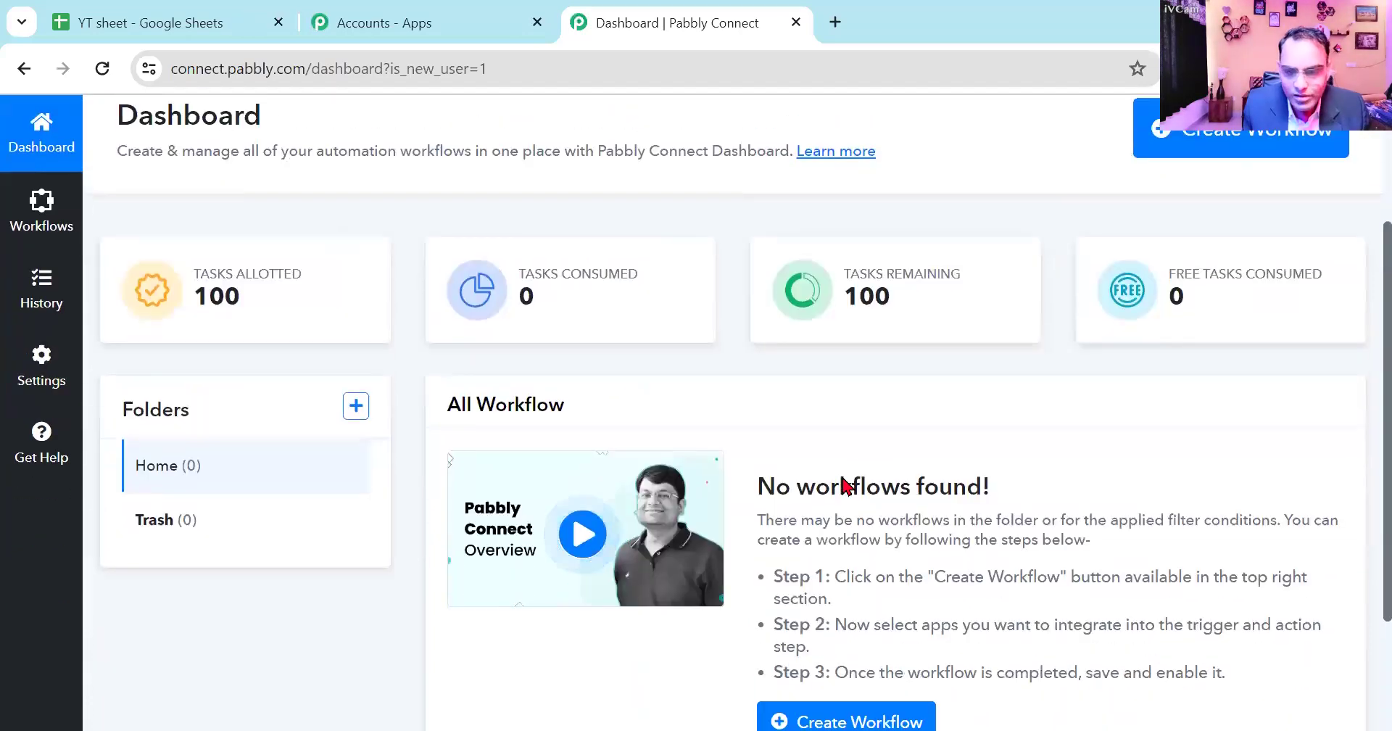
scroll(844, 486, "up", 3)
- Create a new Pabbly Connect workflow named "Demo"
left_click(1184, 319)
left_click(625, 349)
type("Demo")
left_click(910, 579)
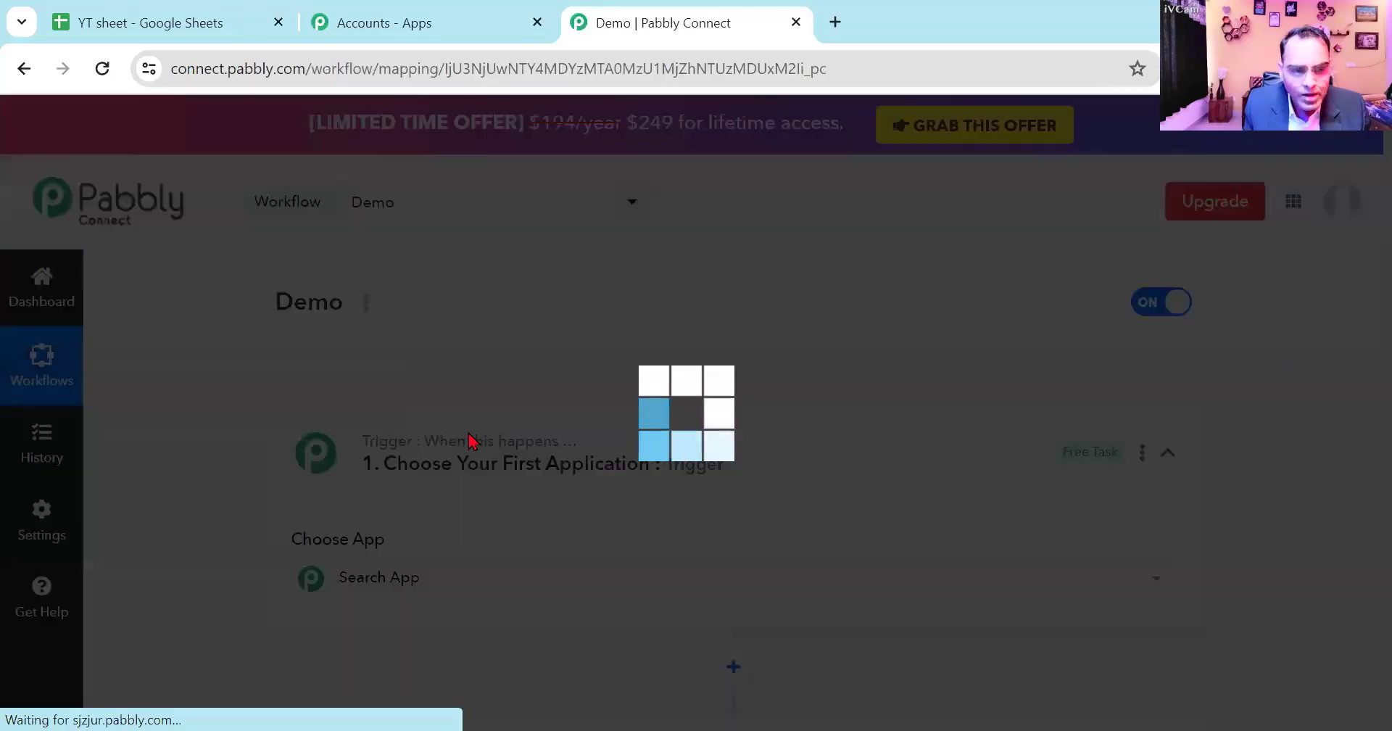
- Set the workflow's trigger app to Facebook Lead Ads with the New Lead (Instant) trigger event
scroll(478, 435, "down", 3)
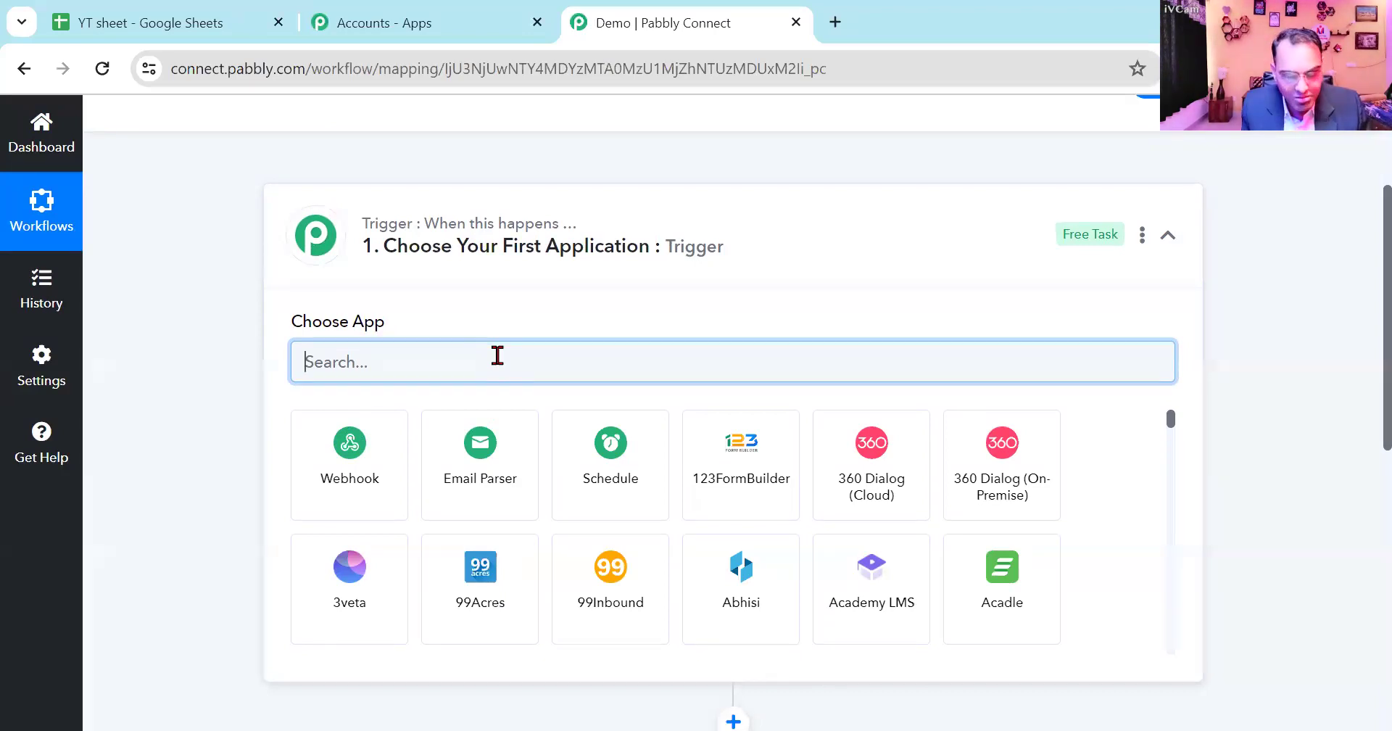
type("facebook")
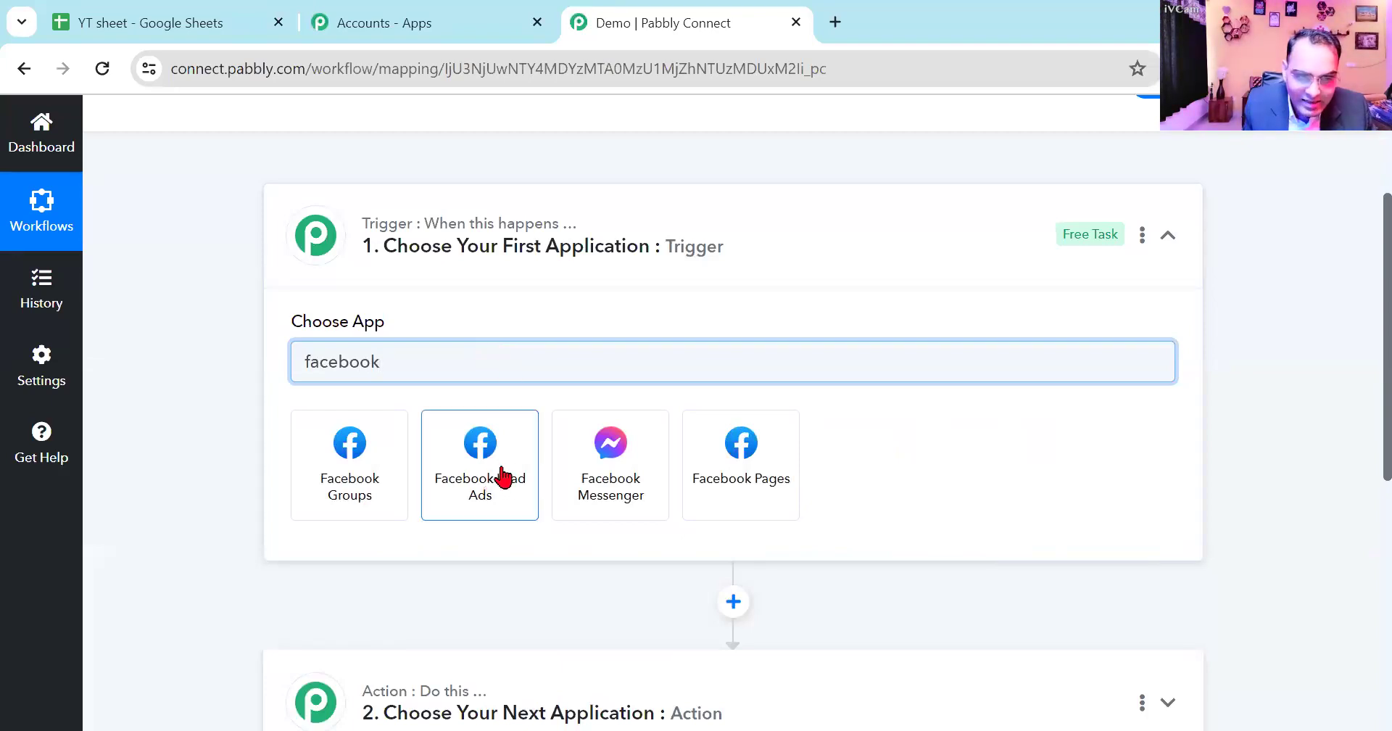
left_click(479, 493)
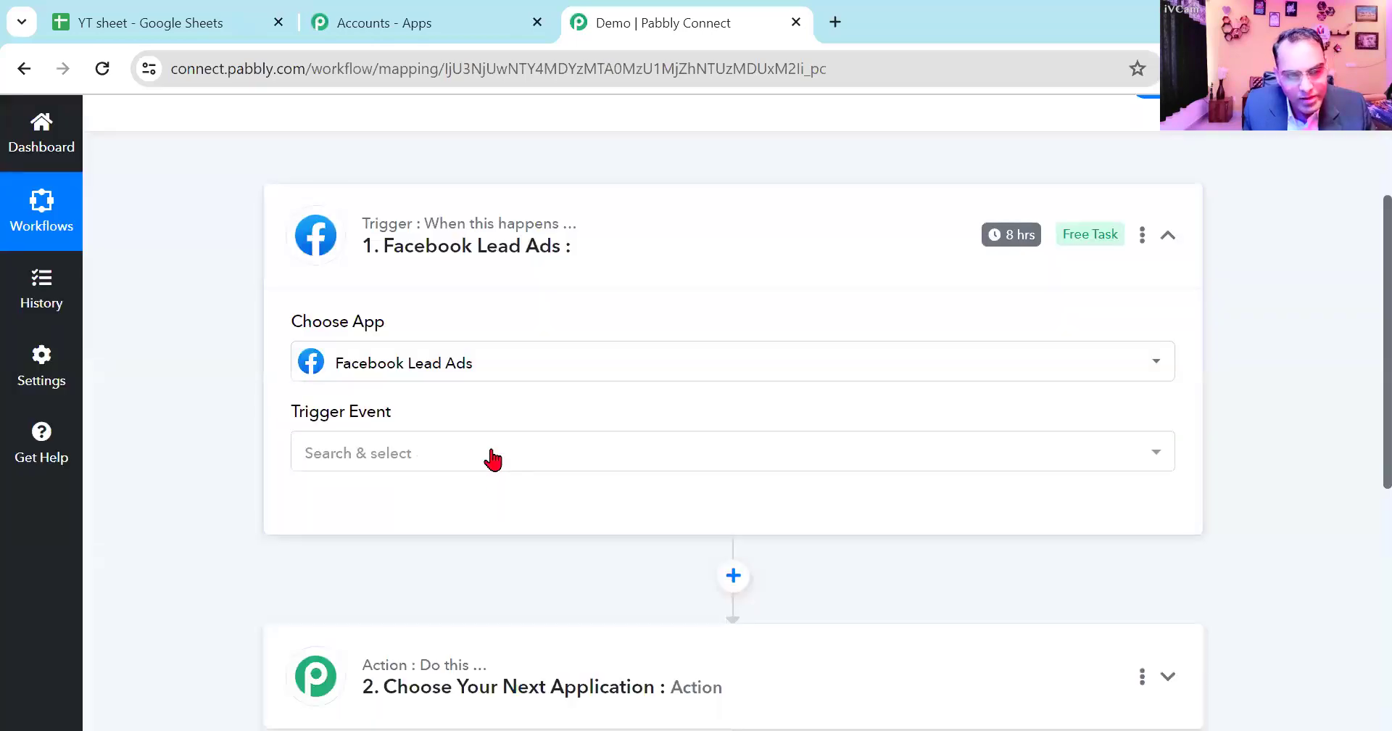
left_click(488, 455)
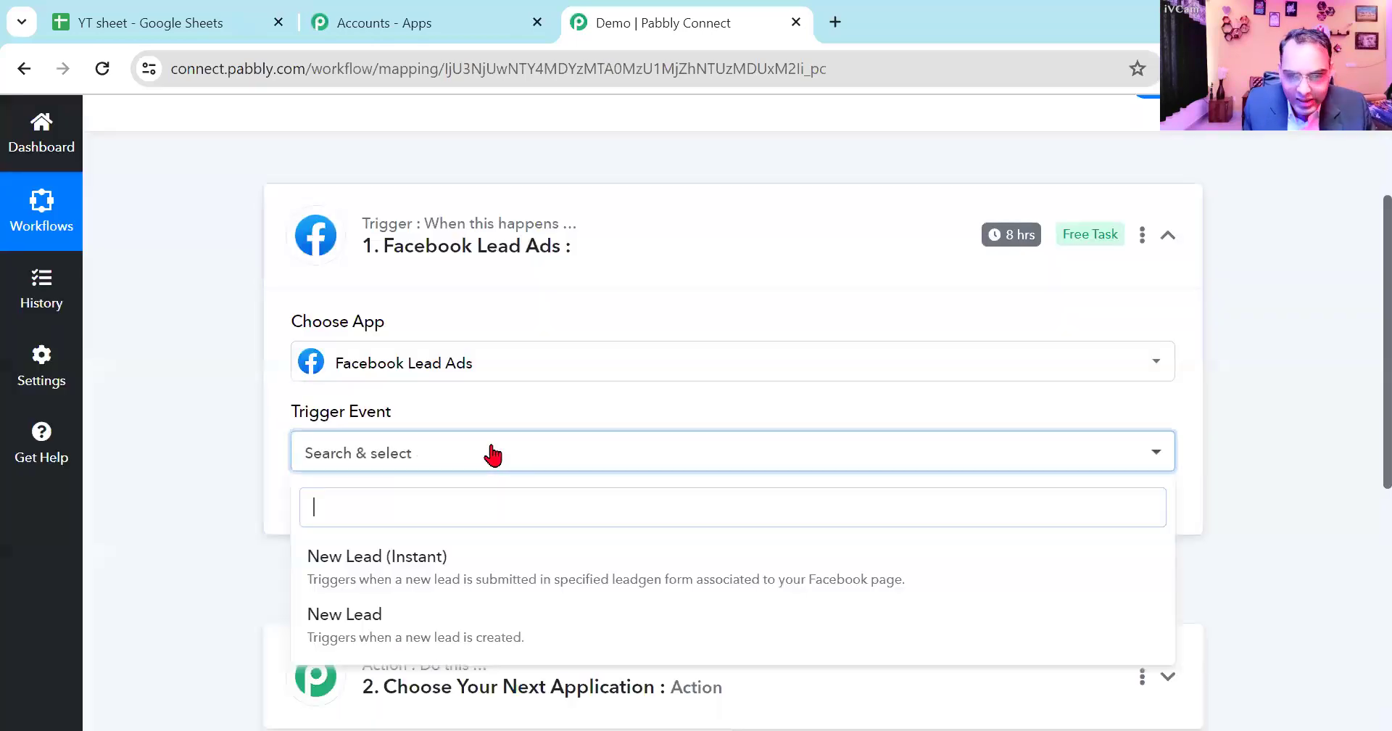
left_click(447, 574)
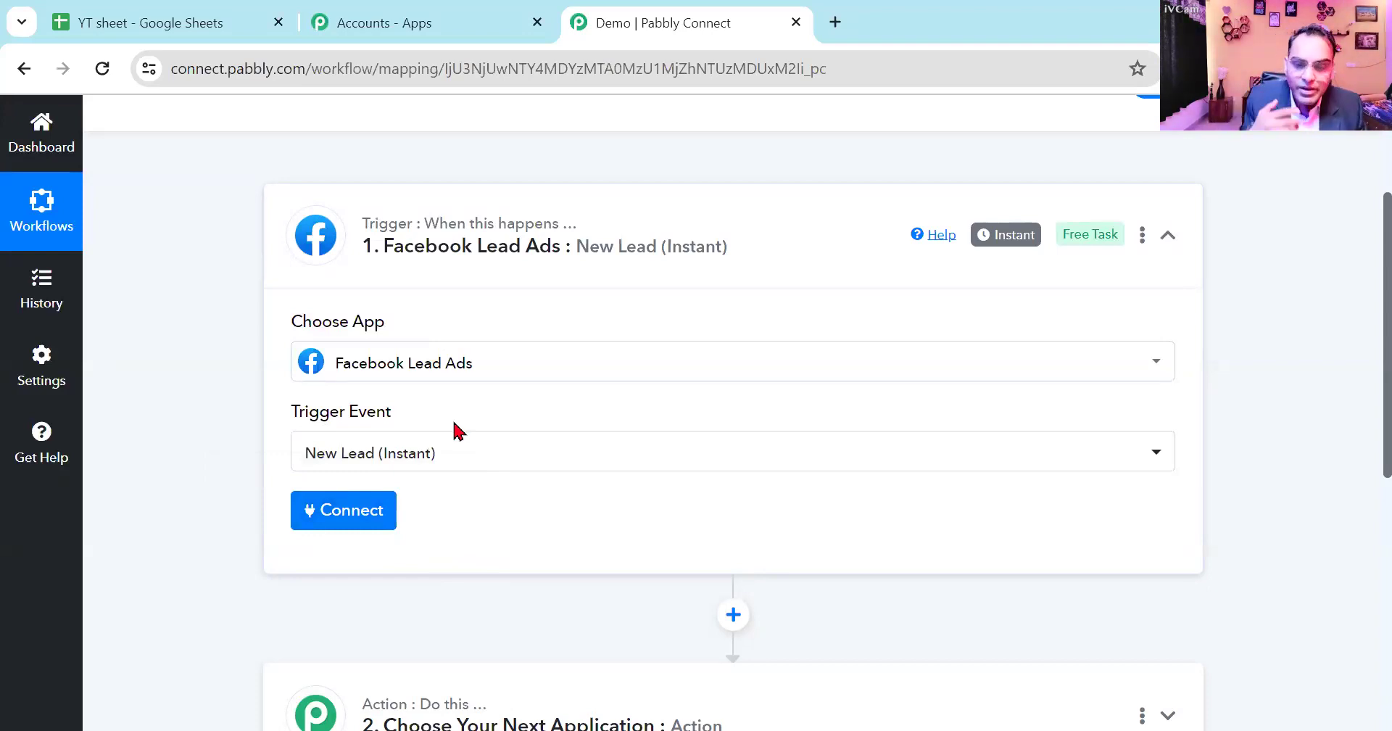
- Connect the trigger to a Facebook Lead Ads account
left_click(353, 511)
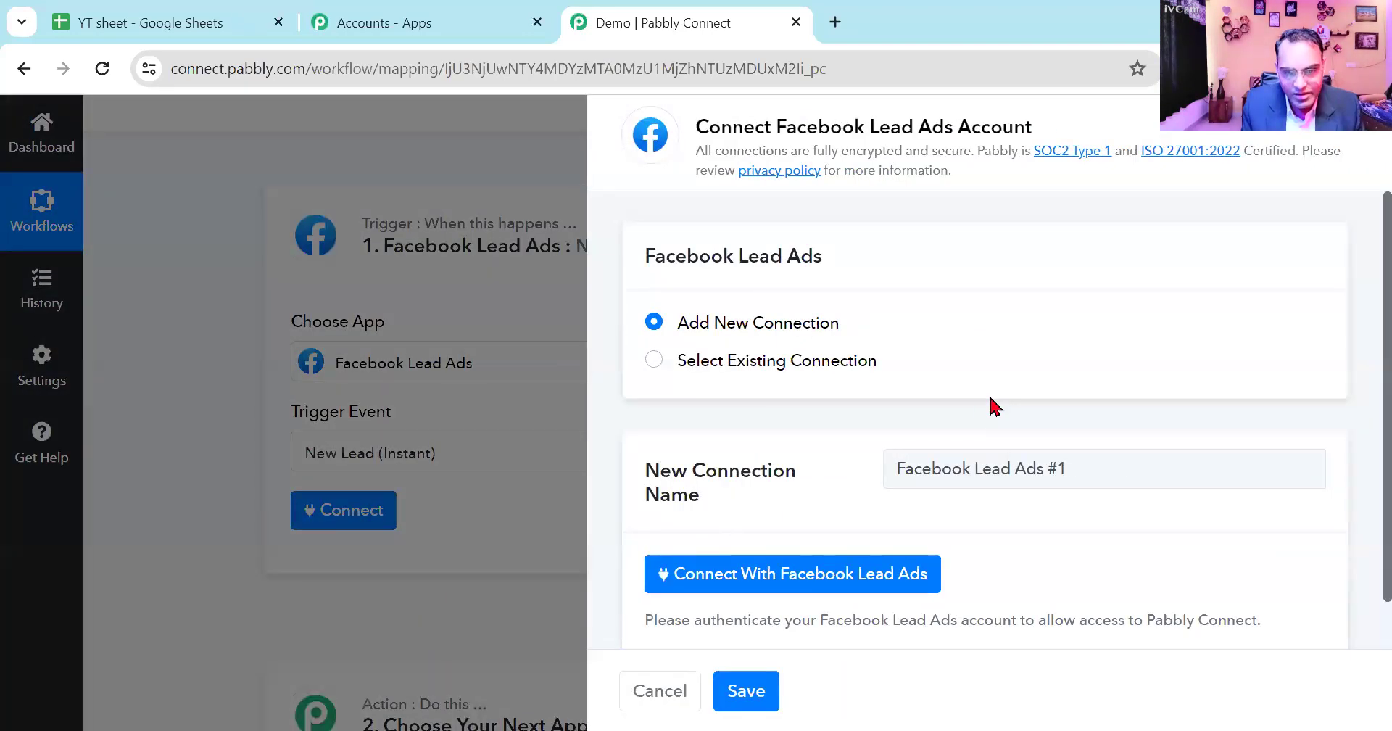
scroll(984, 409, "down", 1)
left_click(865, 526)
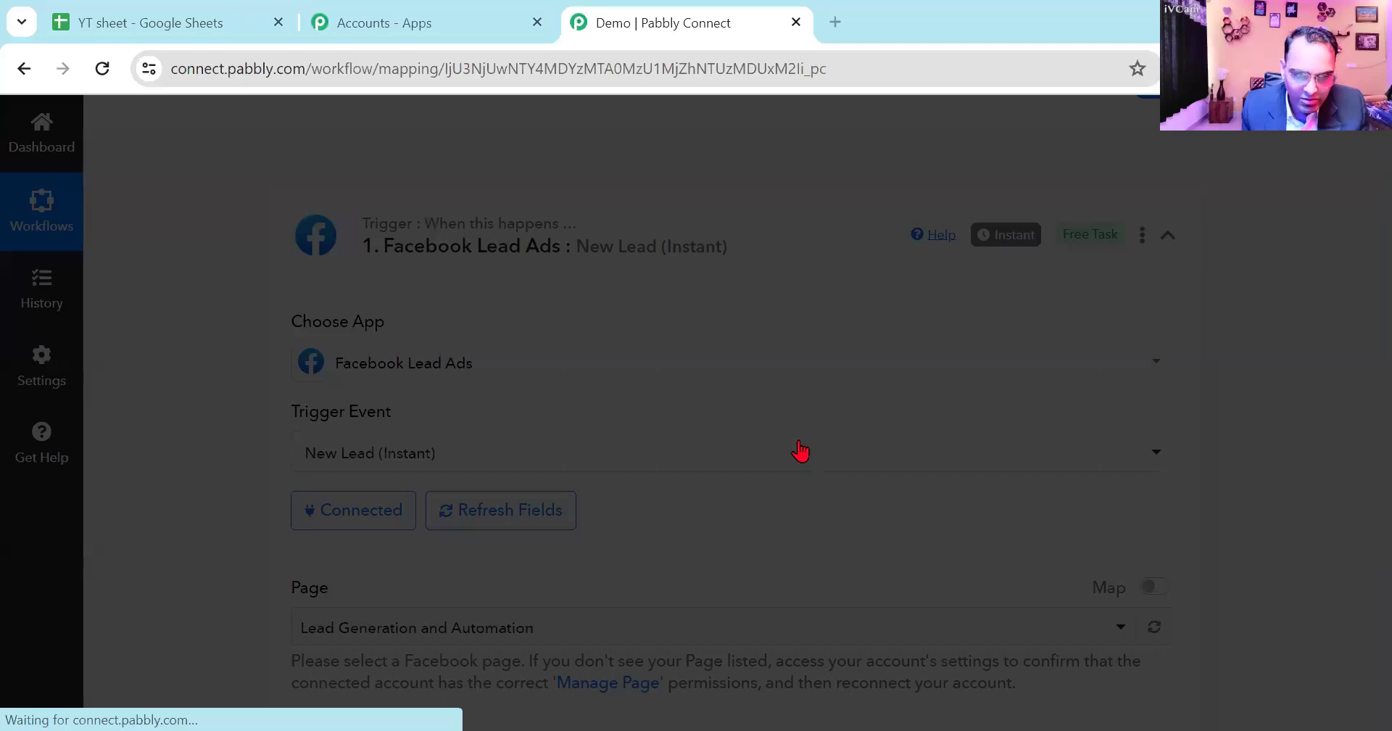
- Choose "3 days Live Classes" as the trigger's Facebook page
scroll(796, 438, "down", 3)
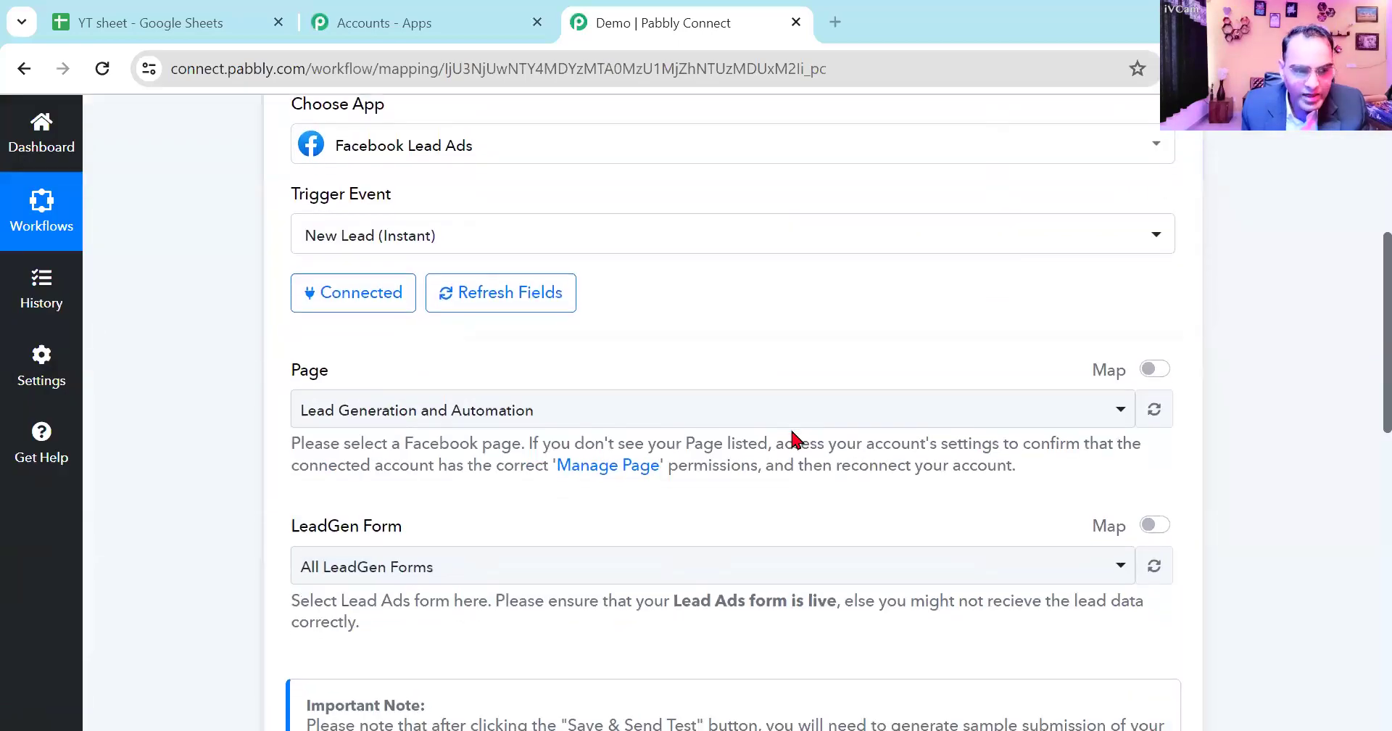
left_click(690, 424)
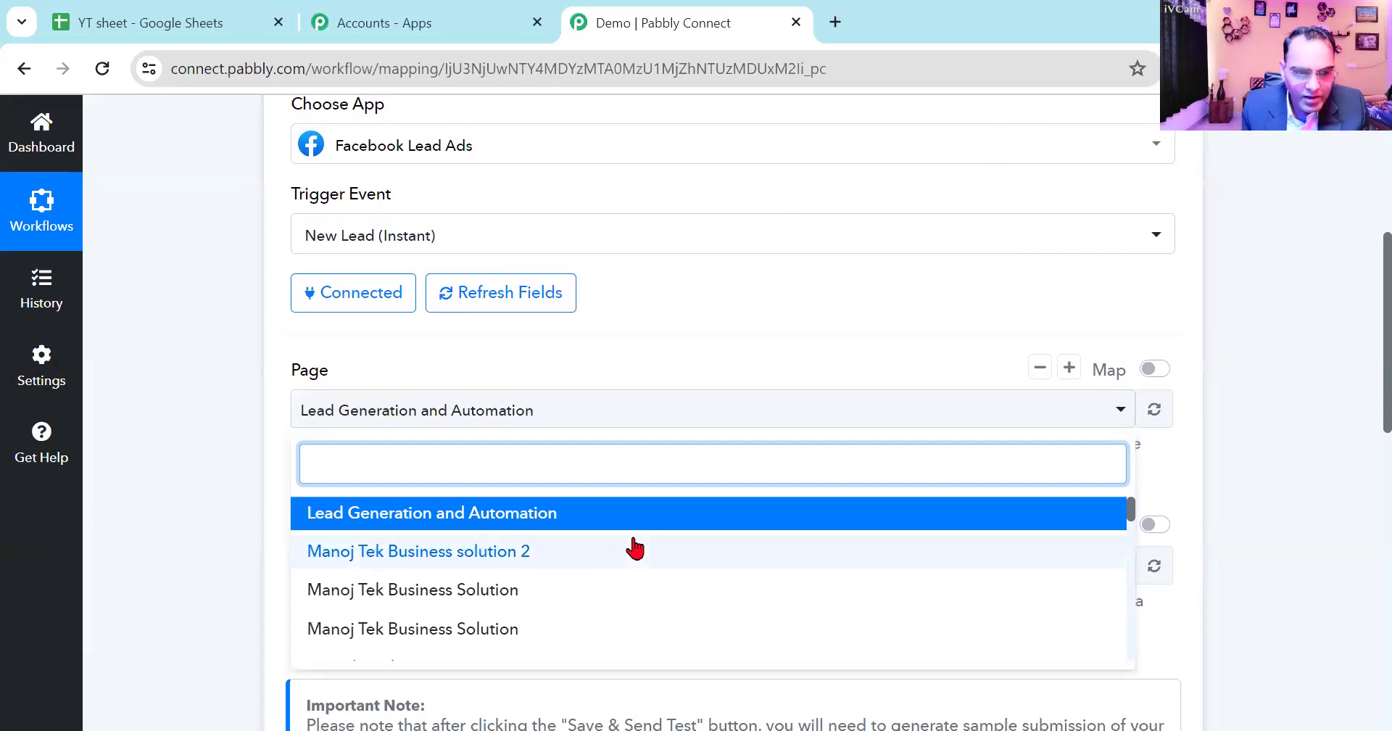
left_click(227, 413)
left_click(539, 422)
scroll(544, 551, "down", 5)
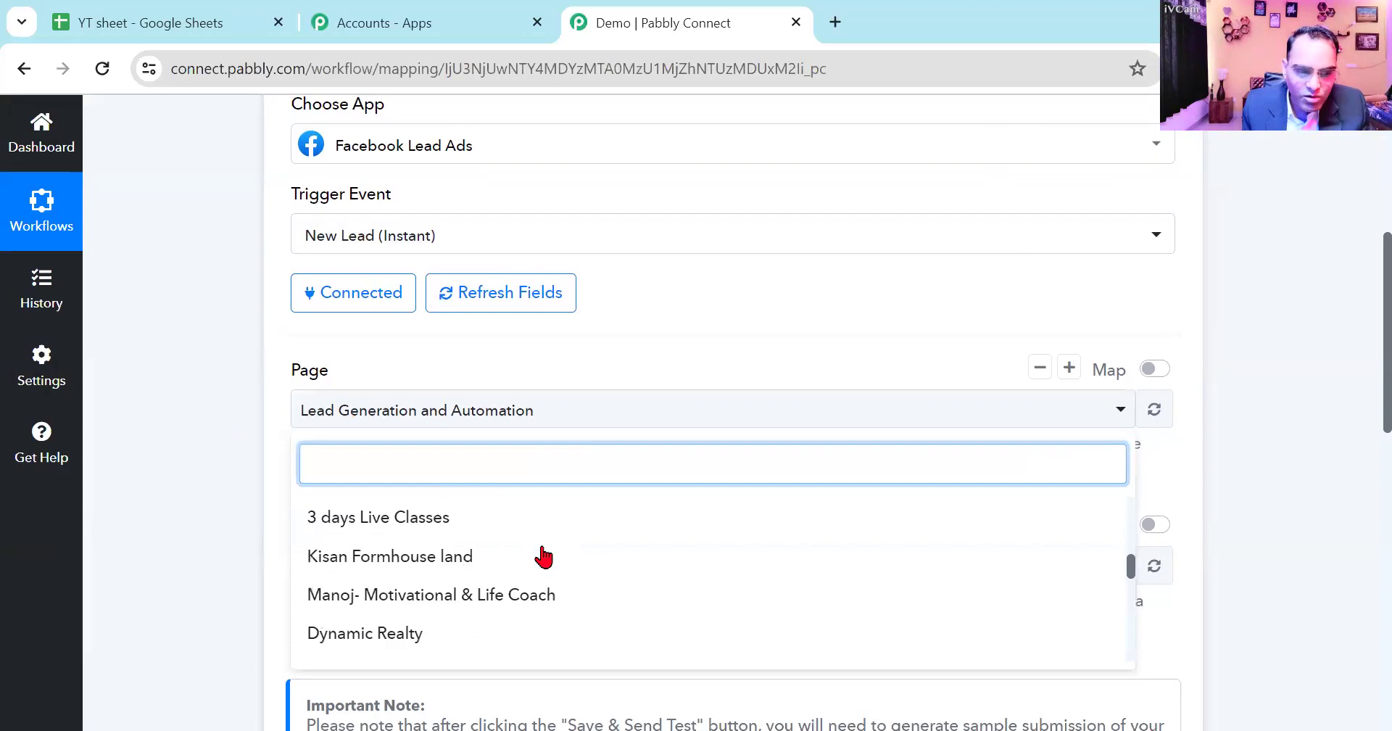
scroll(544, 554, "down", 10)
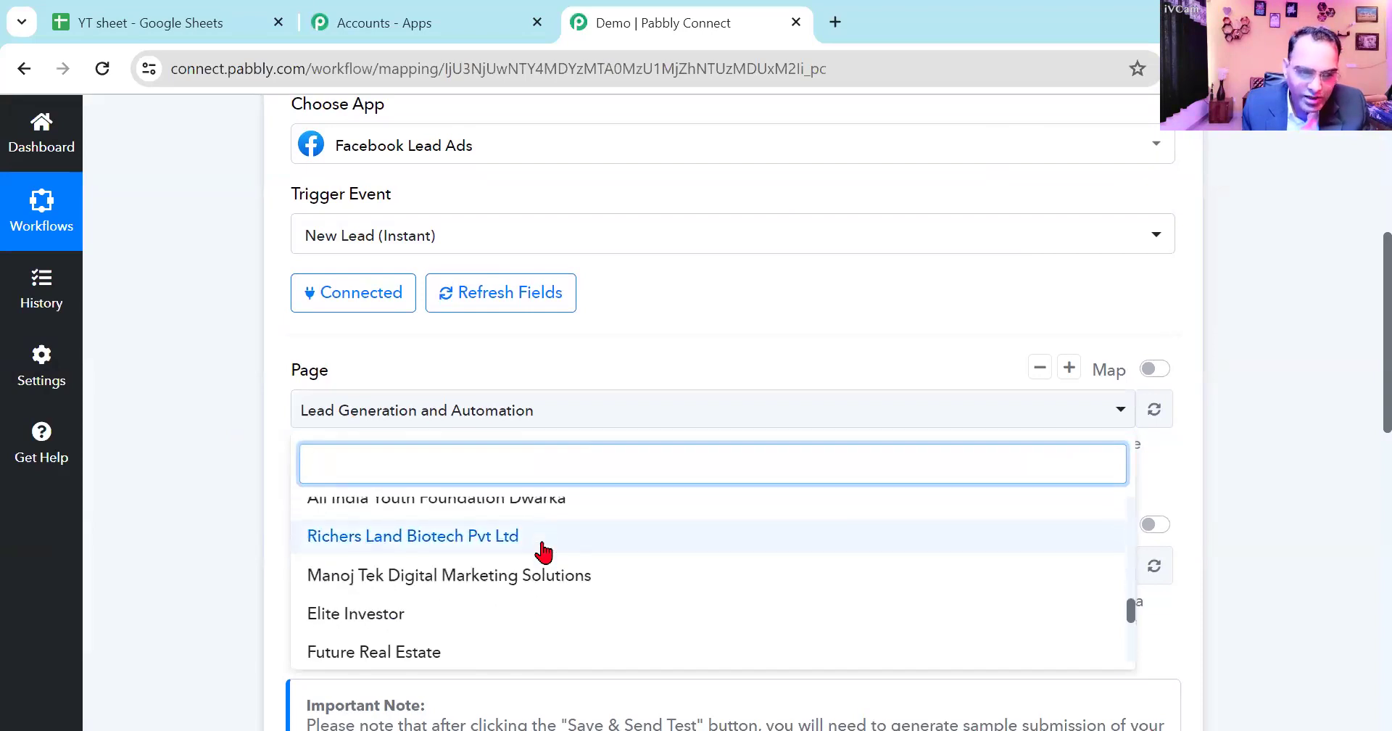
scroll(543, 551, "down", 3)
scroll(534, 406, "up", 15)
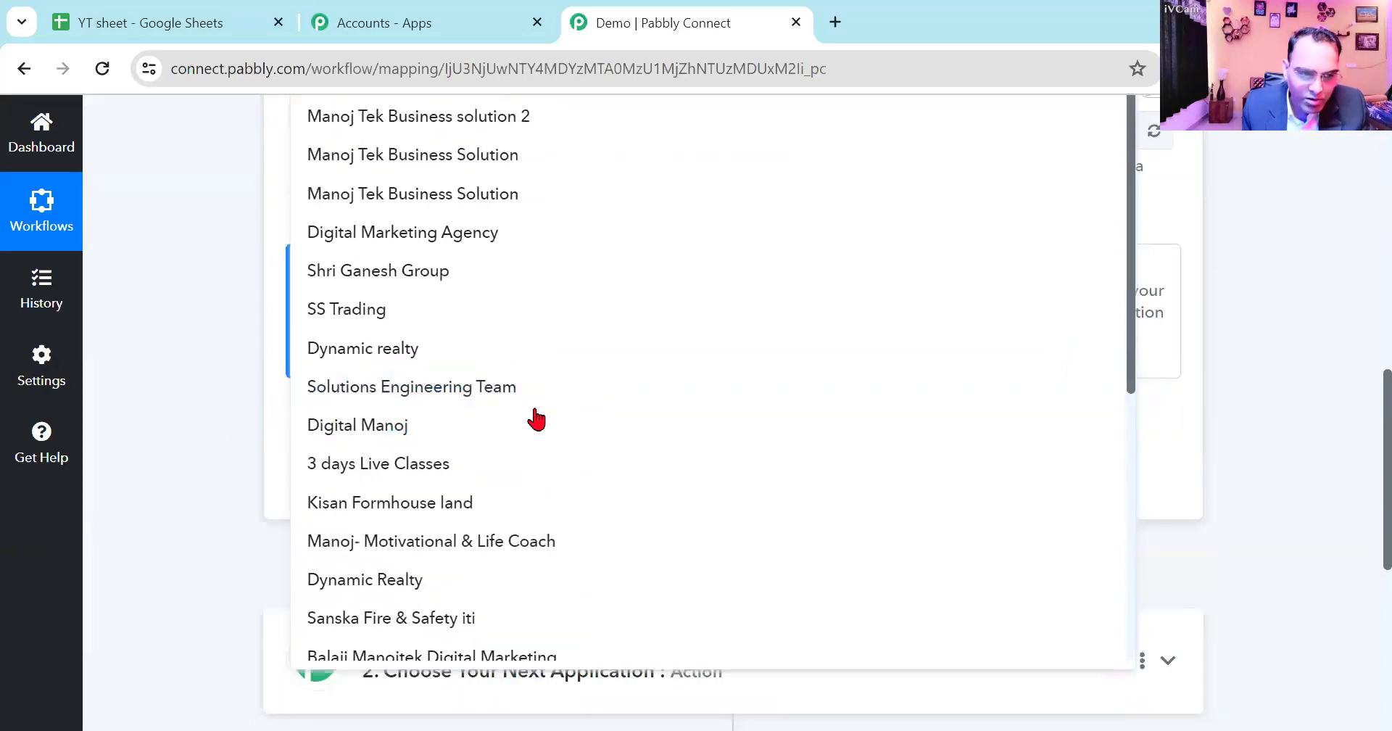
scroll(569, 557, "down", 3)
scroll(573, 557, "up", 2)
scroll(572, 557, "down", 4)
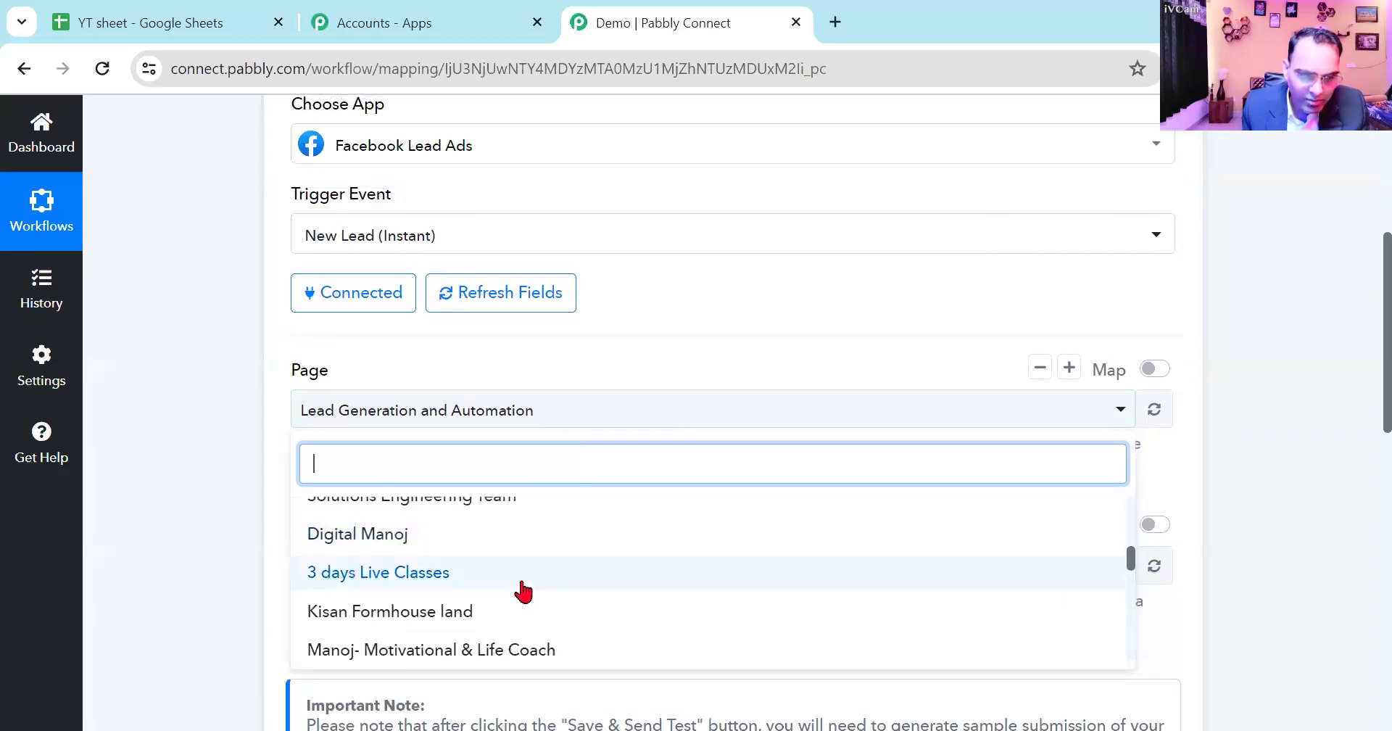
left_click(523, 583)
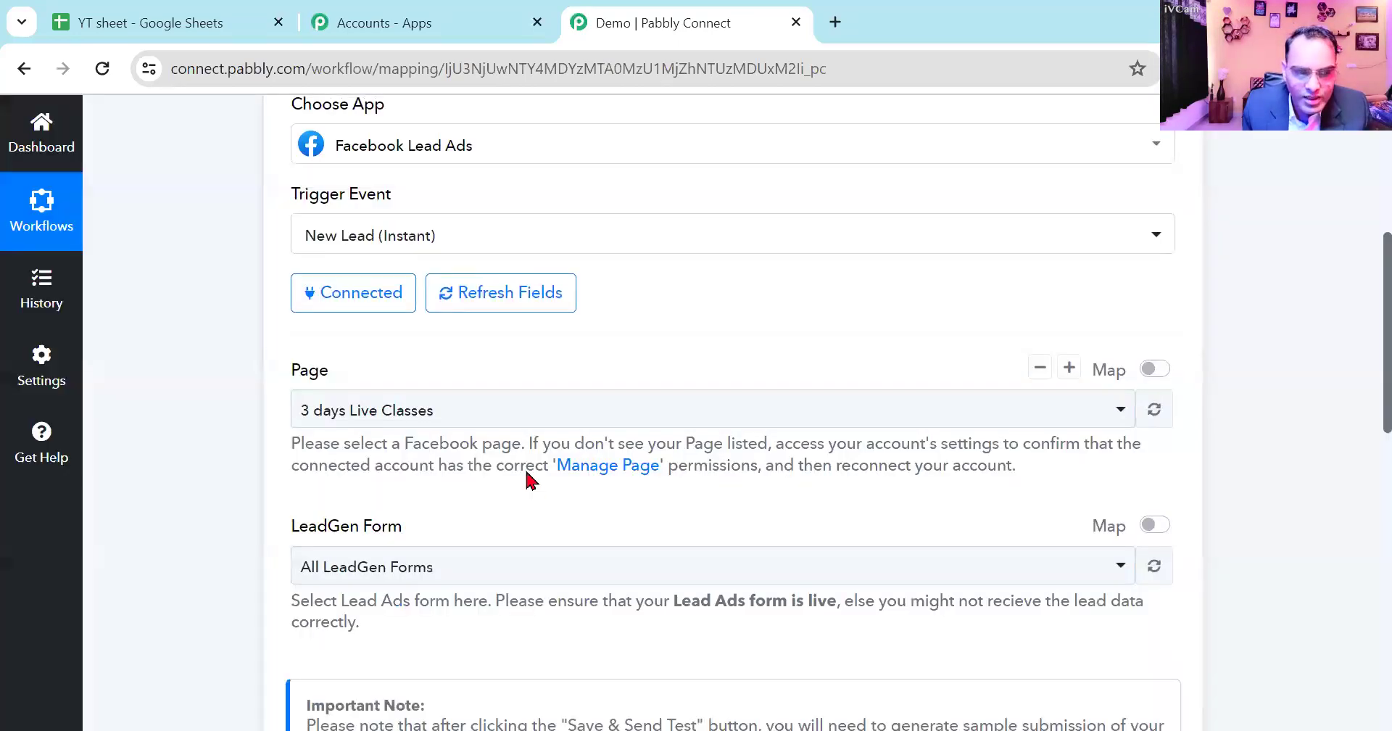
- Select the "Test" LeadGen form for the trigger, then save the trigger and send a test request
left_click(486, 572)
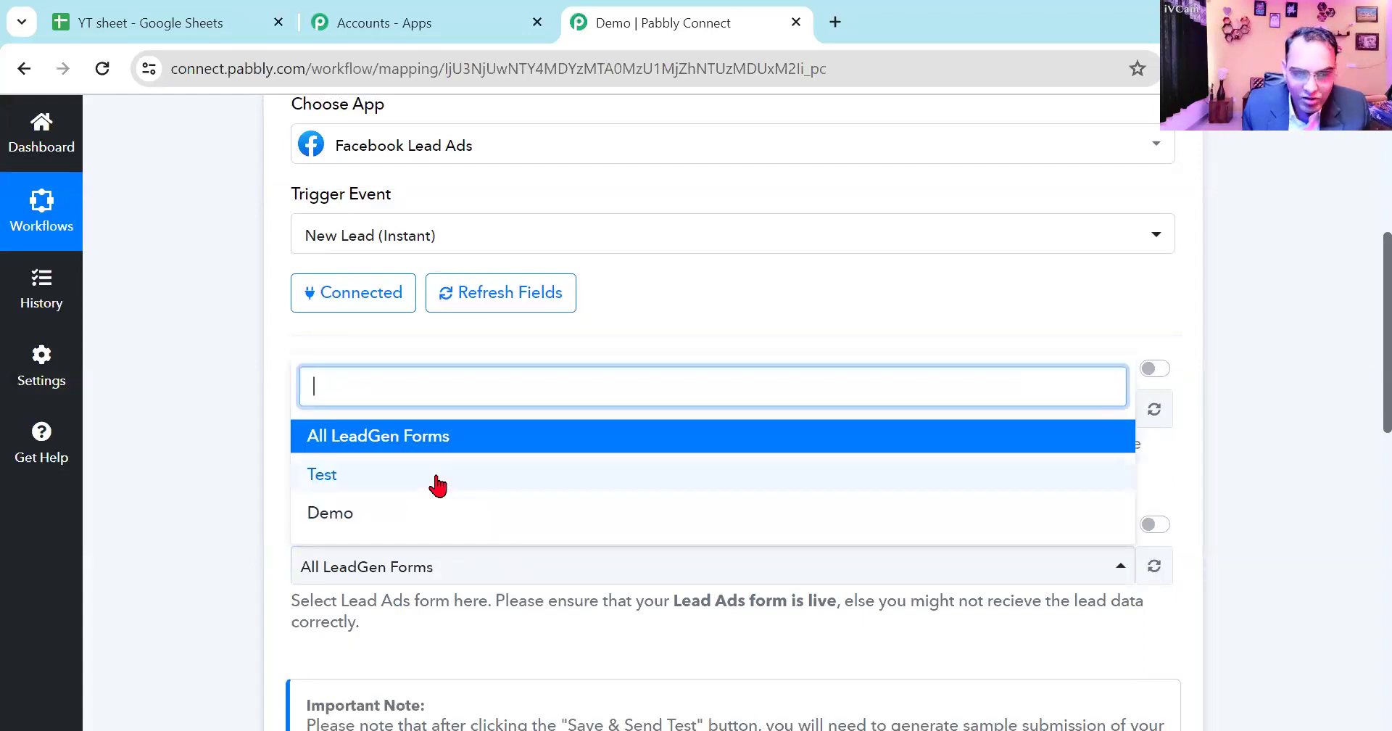
left_click(437, 482)
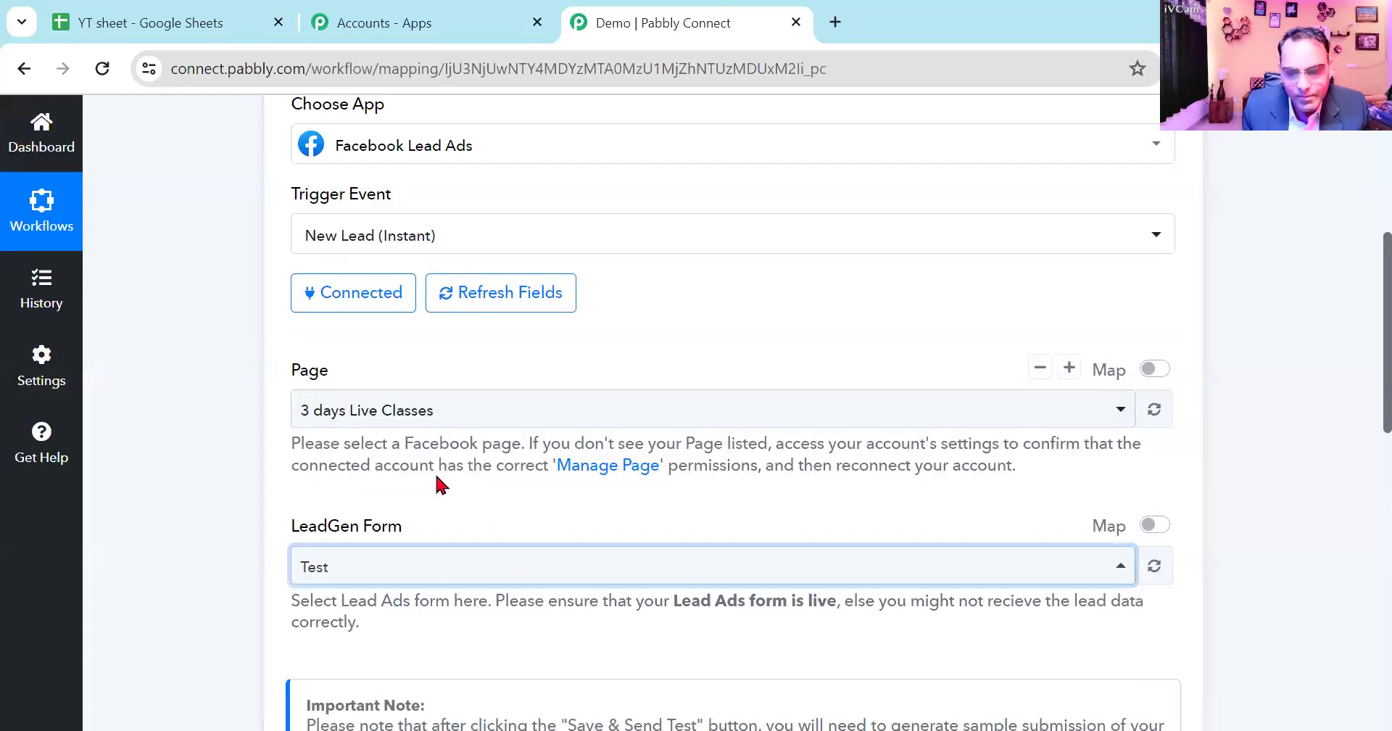
scroll(438, 484, "down", 3)
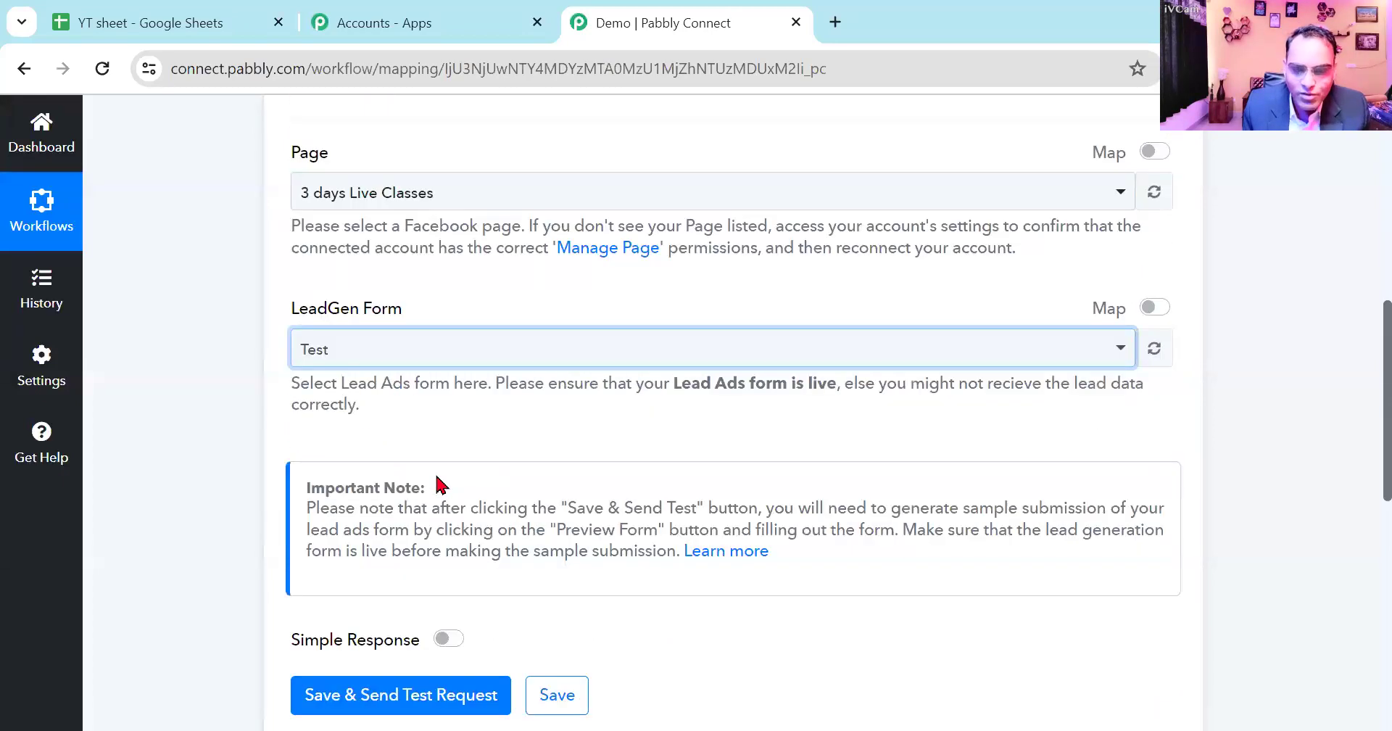
left_click(435, 695)
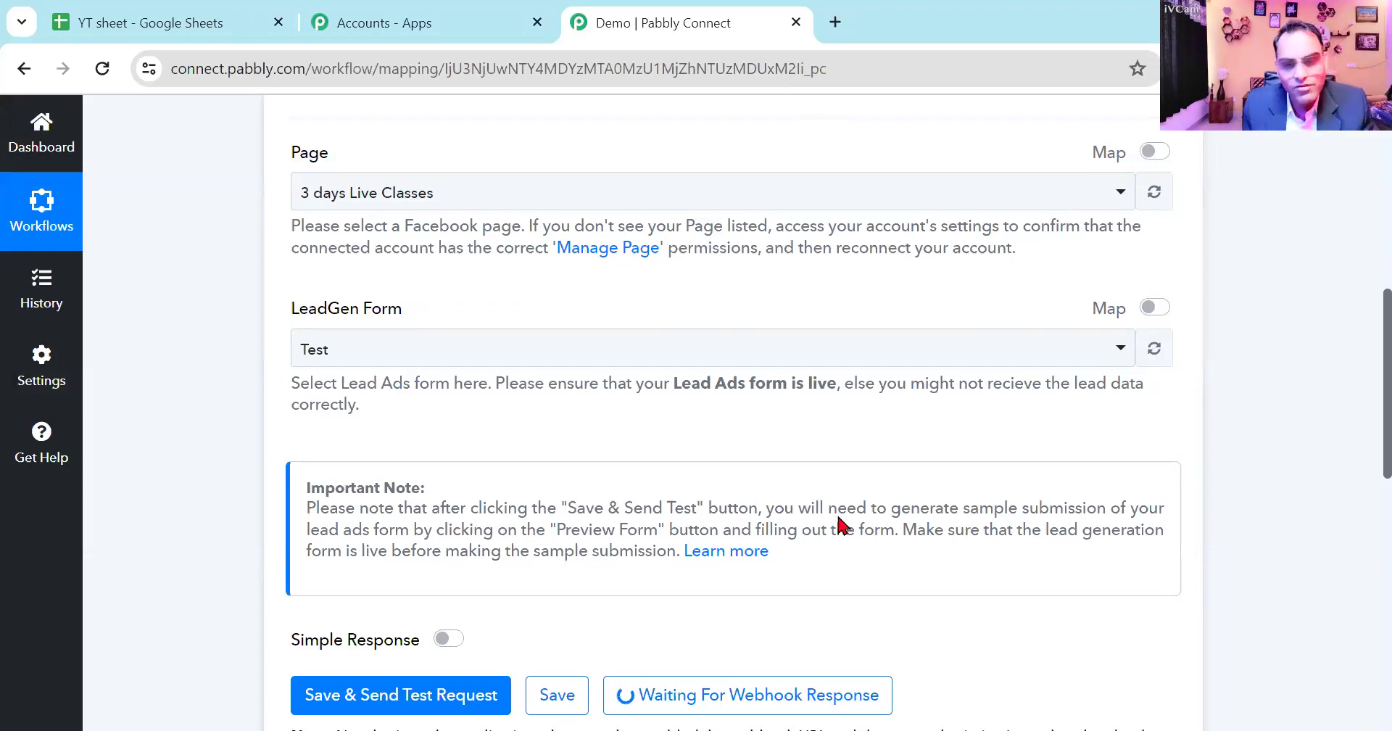
- Search Google for "facebook lead testing tool" in a new browser tab and open Meta's Facebook Lead Ads Testing Tool
left_click(835, 24)
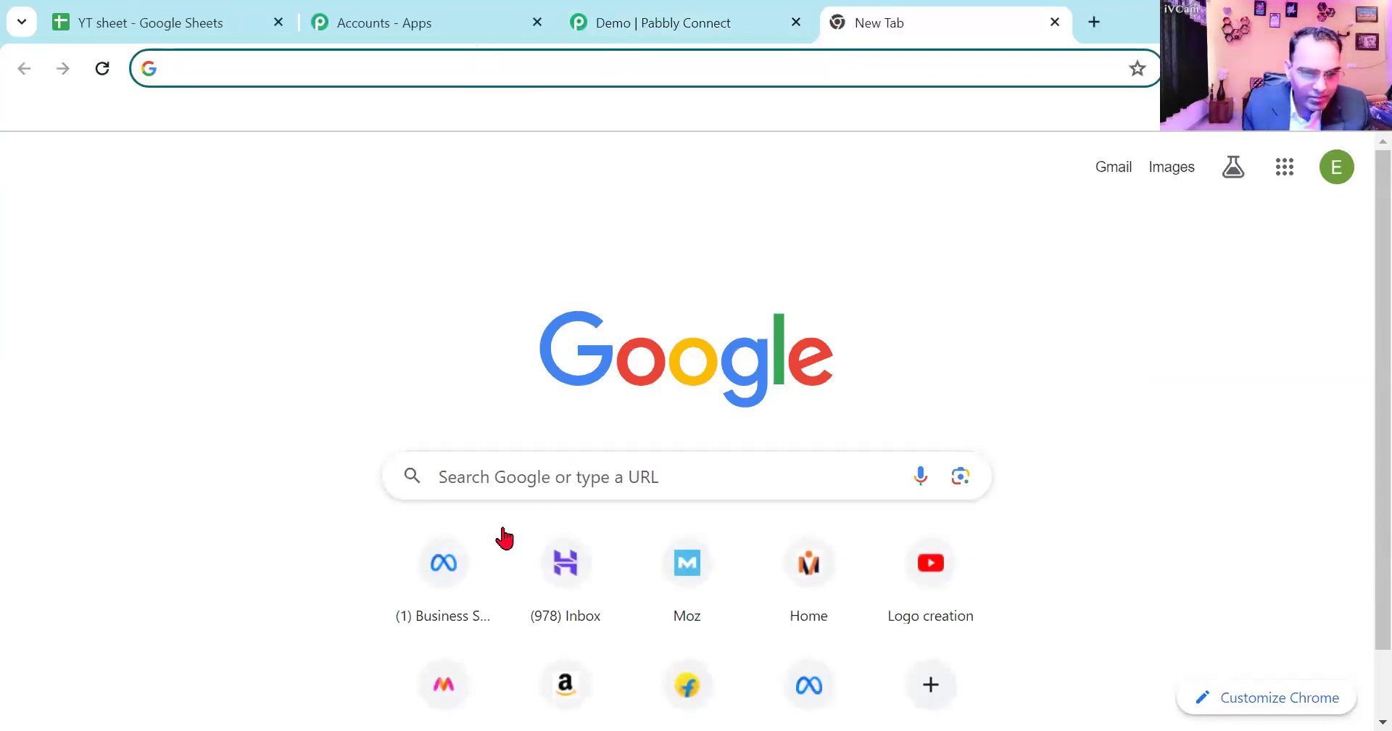
left_click(497, 487)
type("facebook lead te")
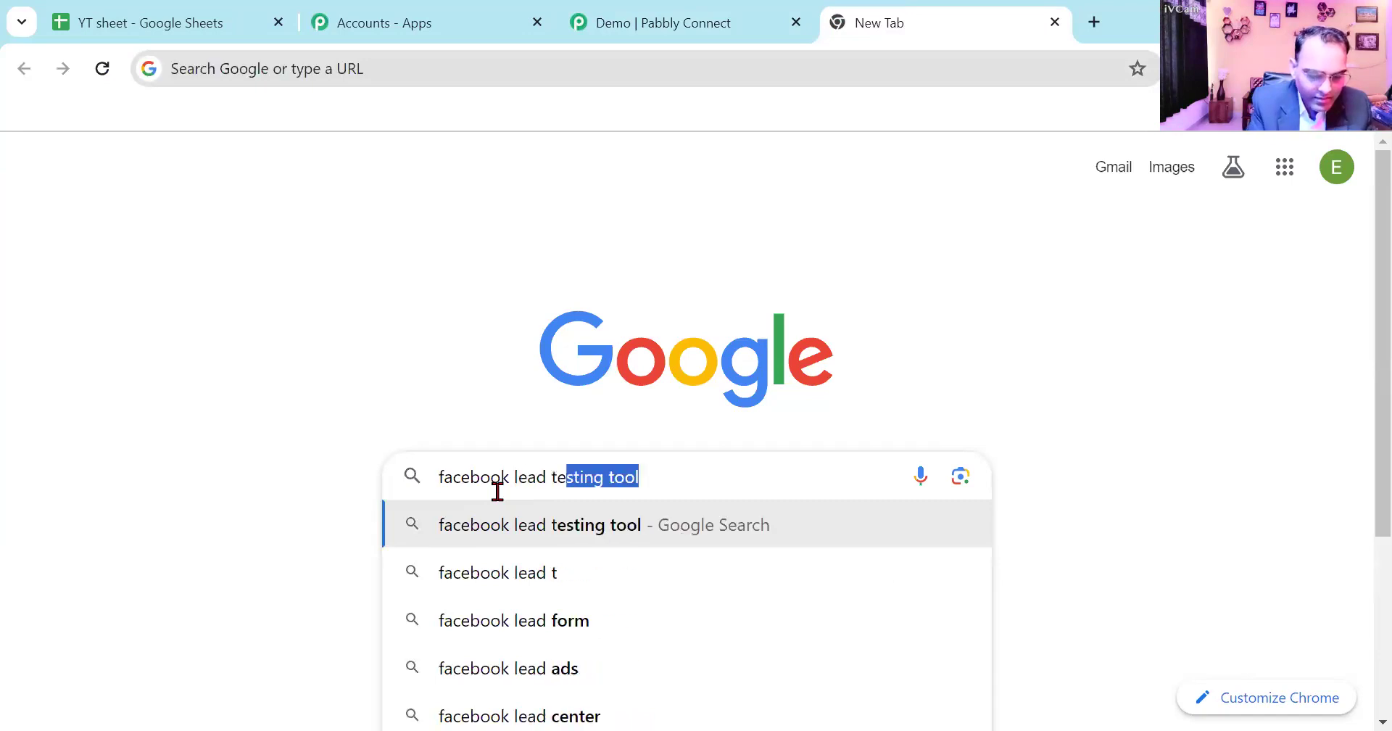
key("Return")
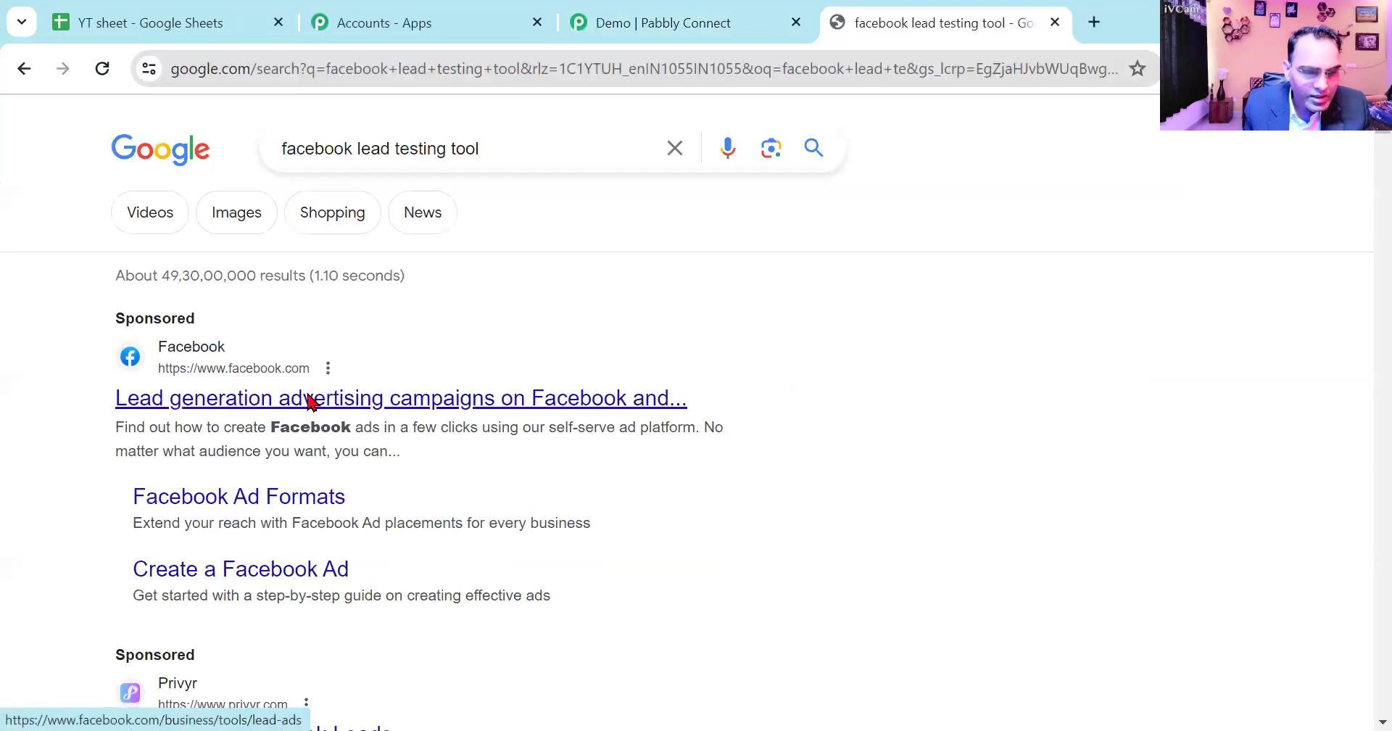
scroll(308, 400, "down", 5)
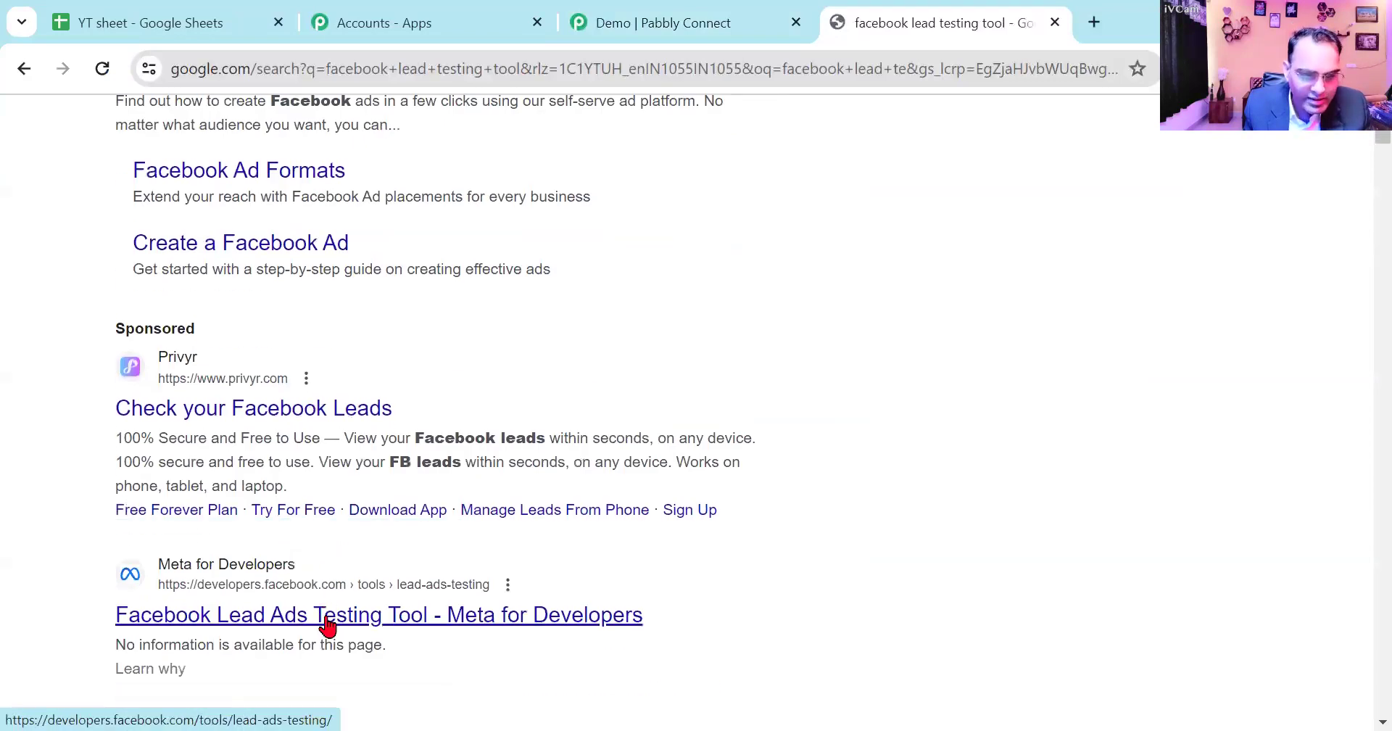
left_click(327, 616)
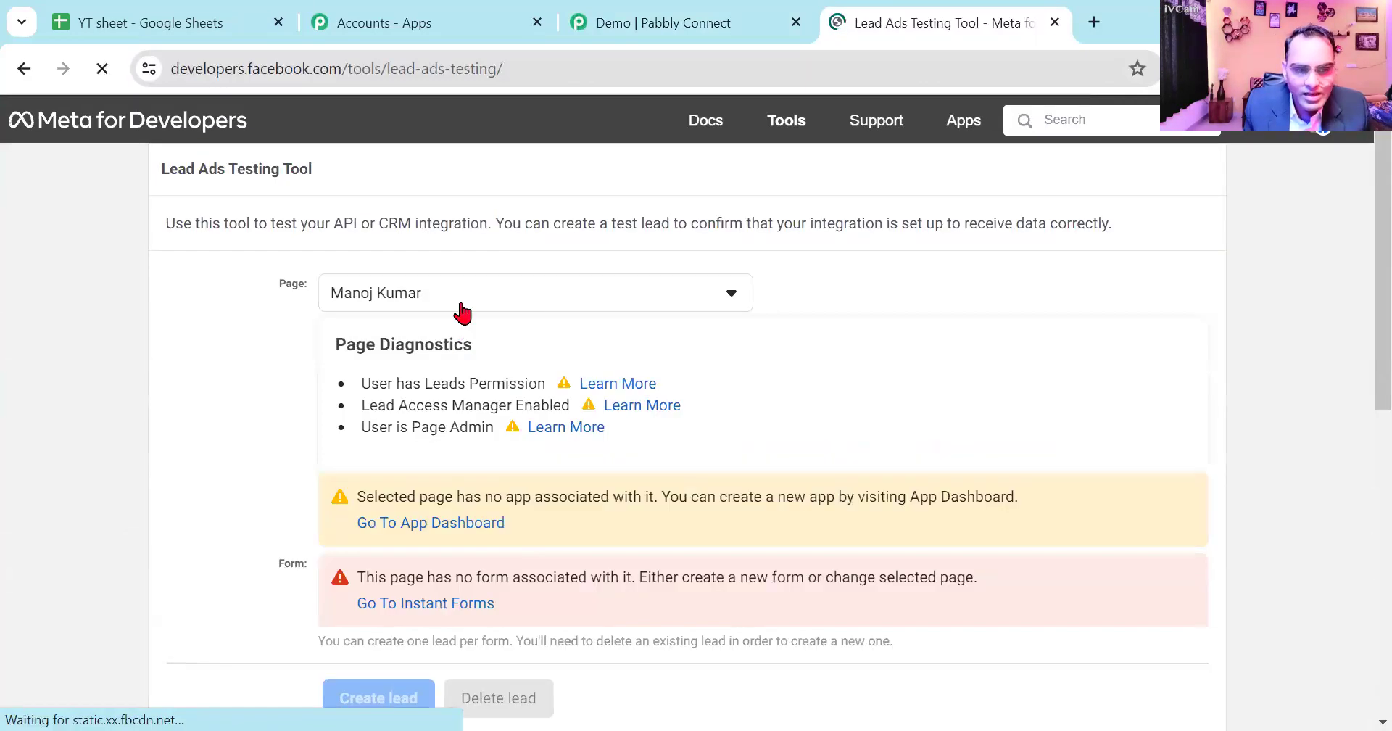
- Select the "3 days Live Classes" page in the Lead Ads Testing Tool
left_click(458, 291)
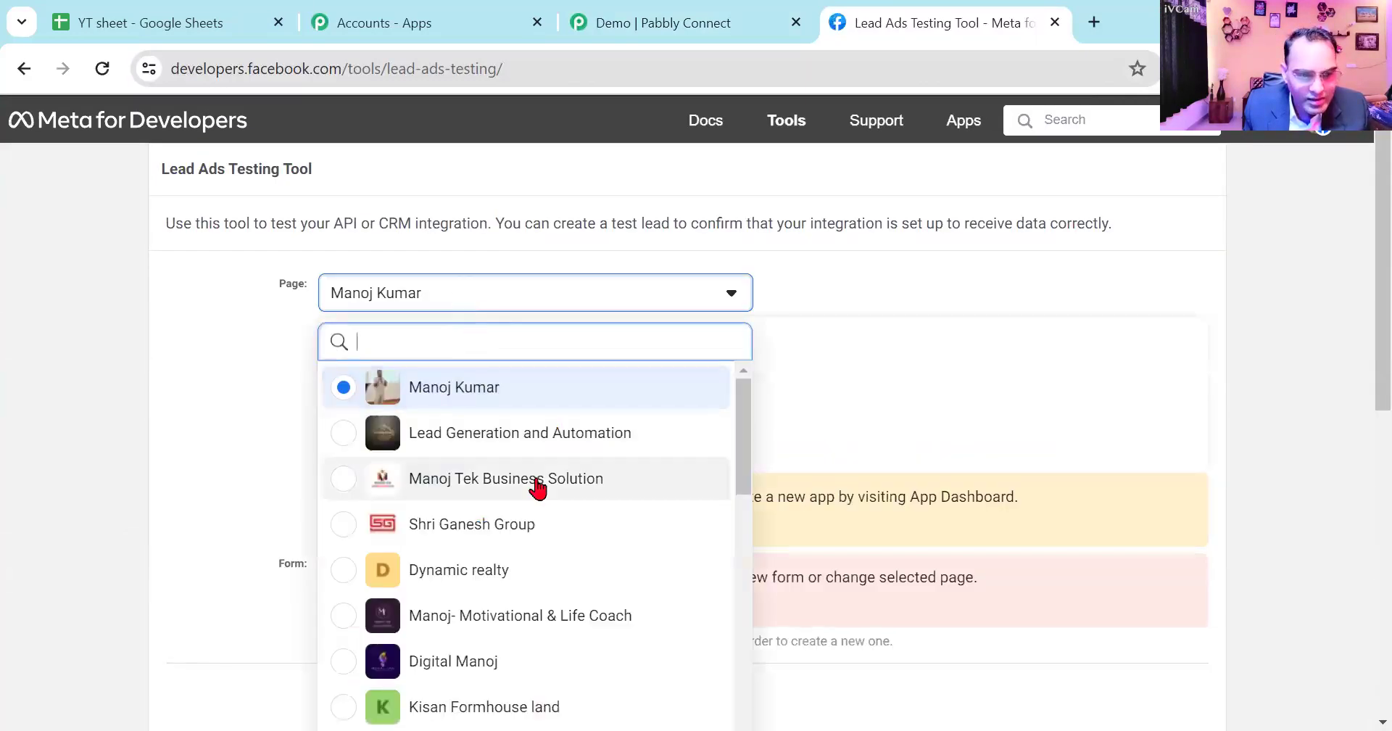
scroll(537, 488, "down", 9)
scroll(537, 488, "down", 5)
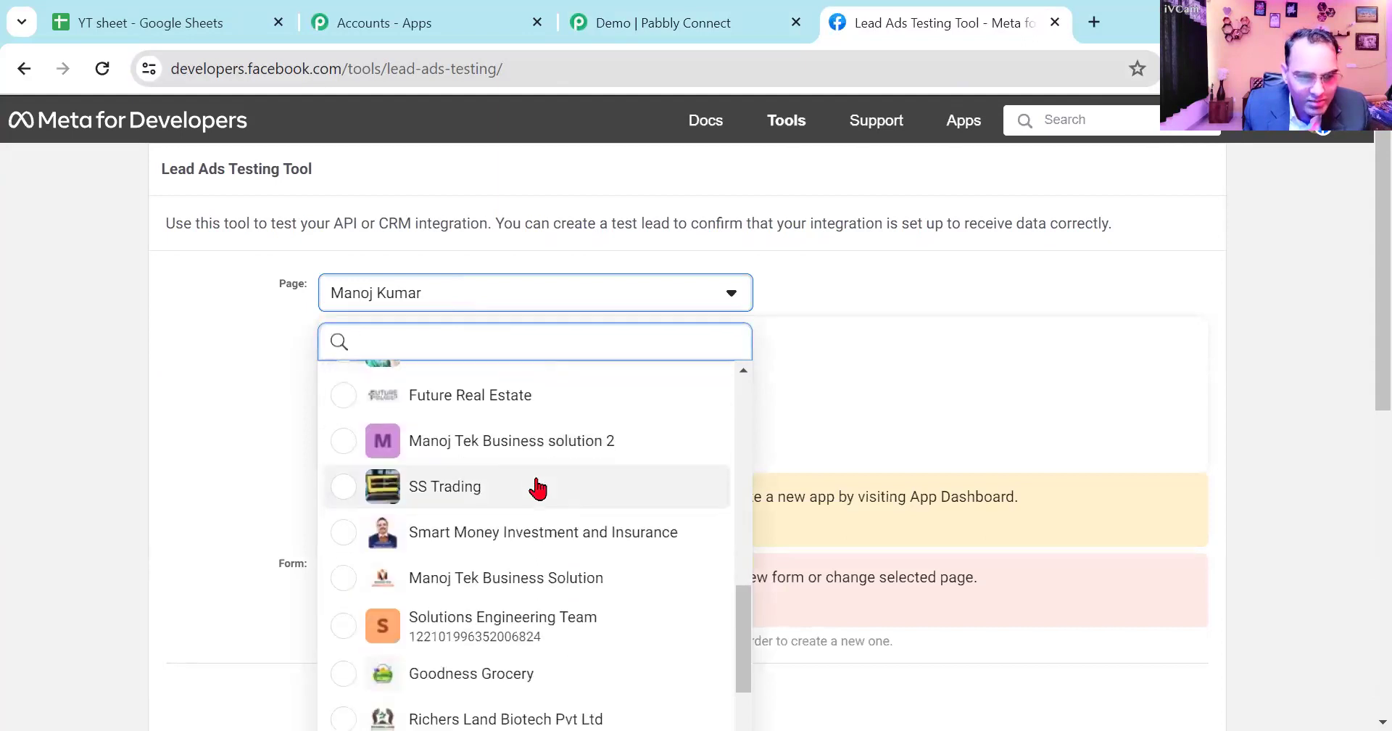
scroll(537, 488, "down", 3)
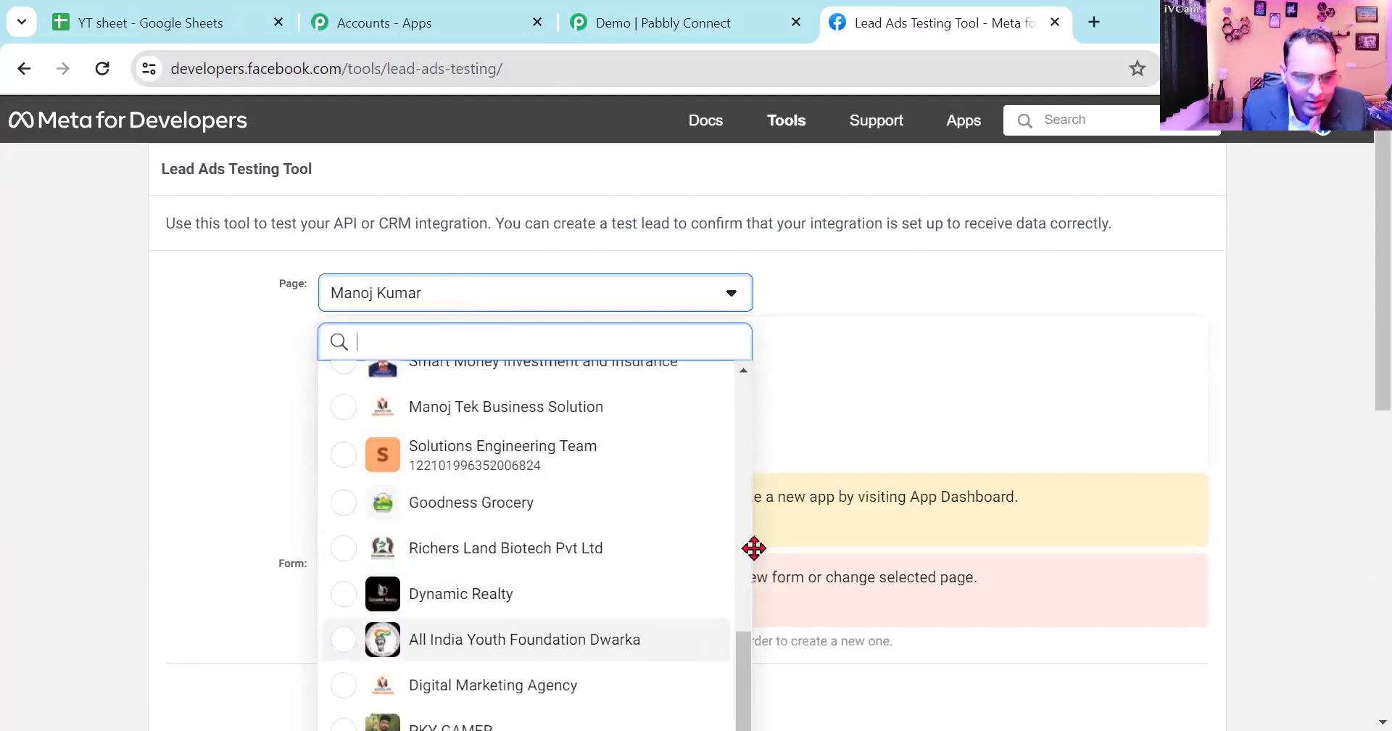
scroll(488, 507, "down", 2)
scroll(488, 500, "up", 8)
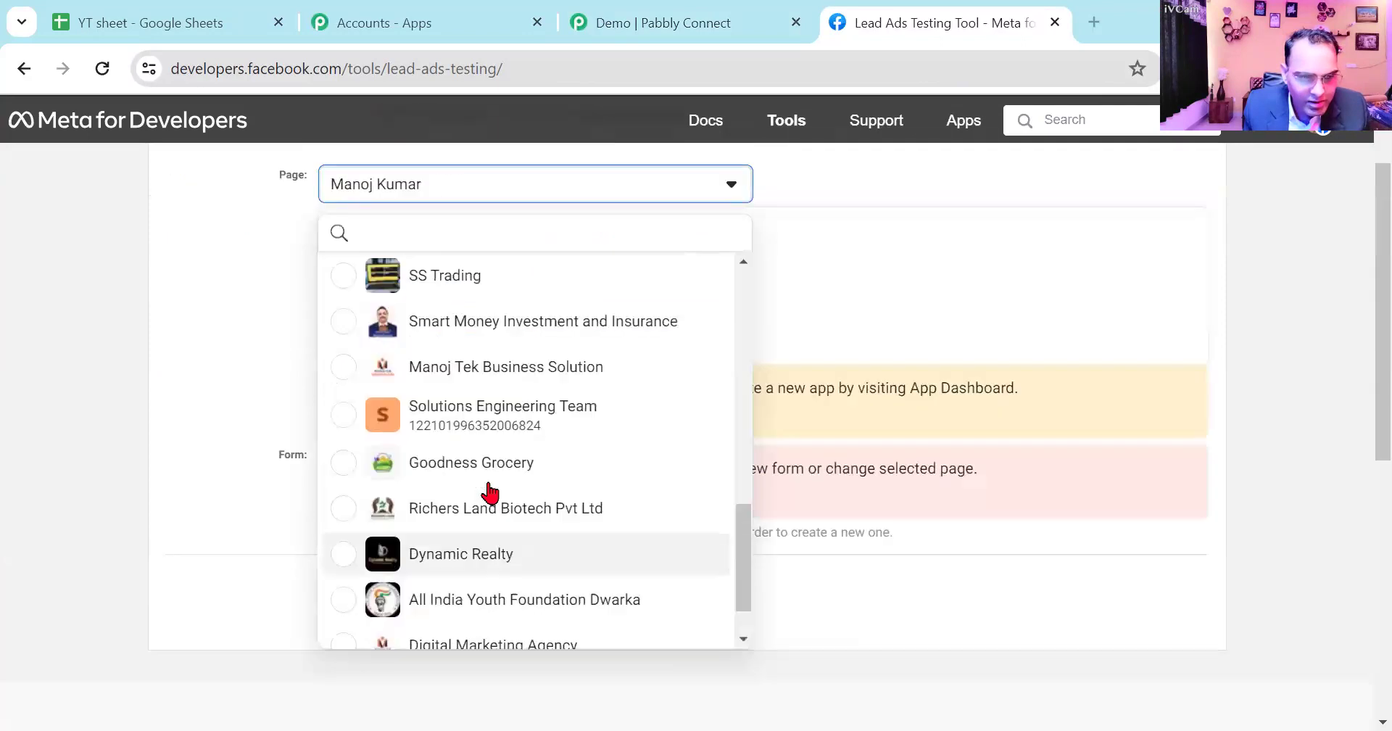
scroll(488, 488, "up", 2)
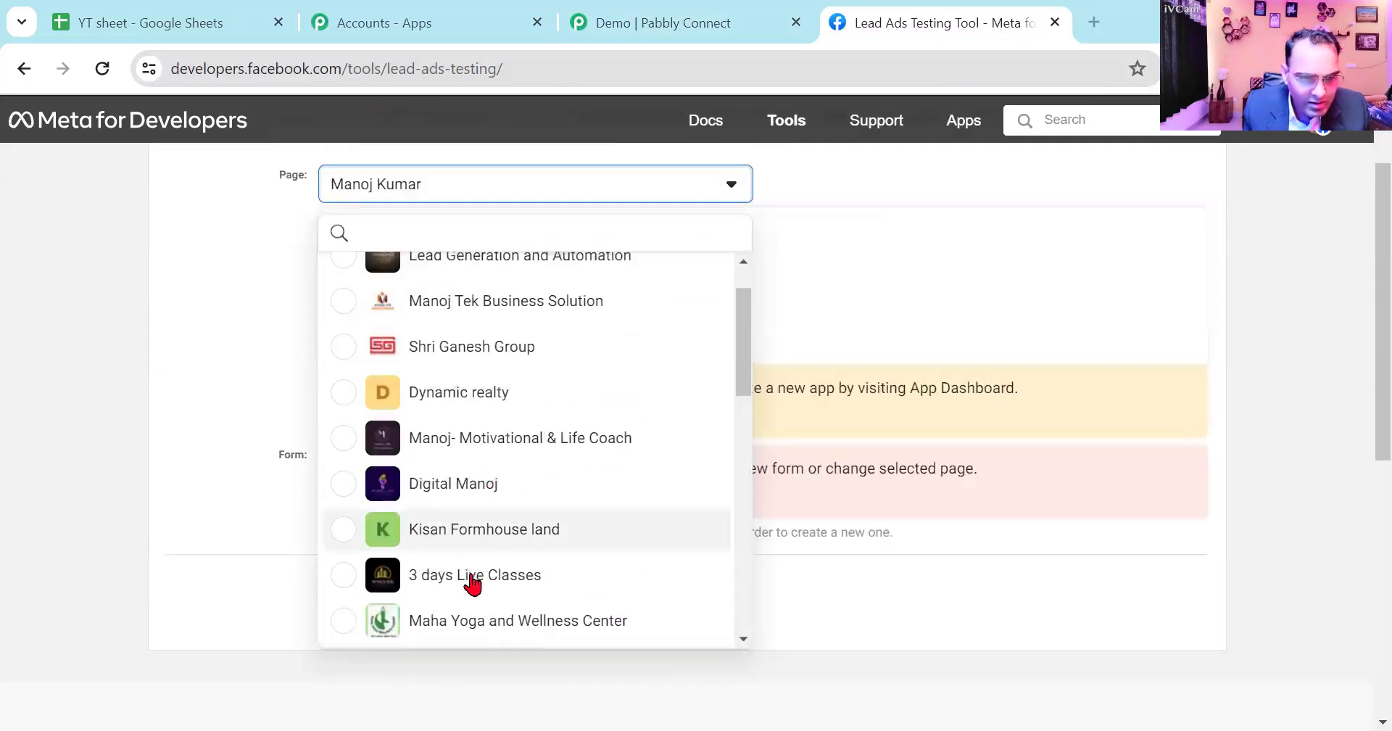
left_click(559, 578)
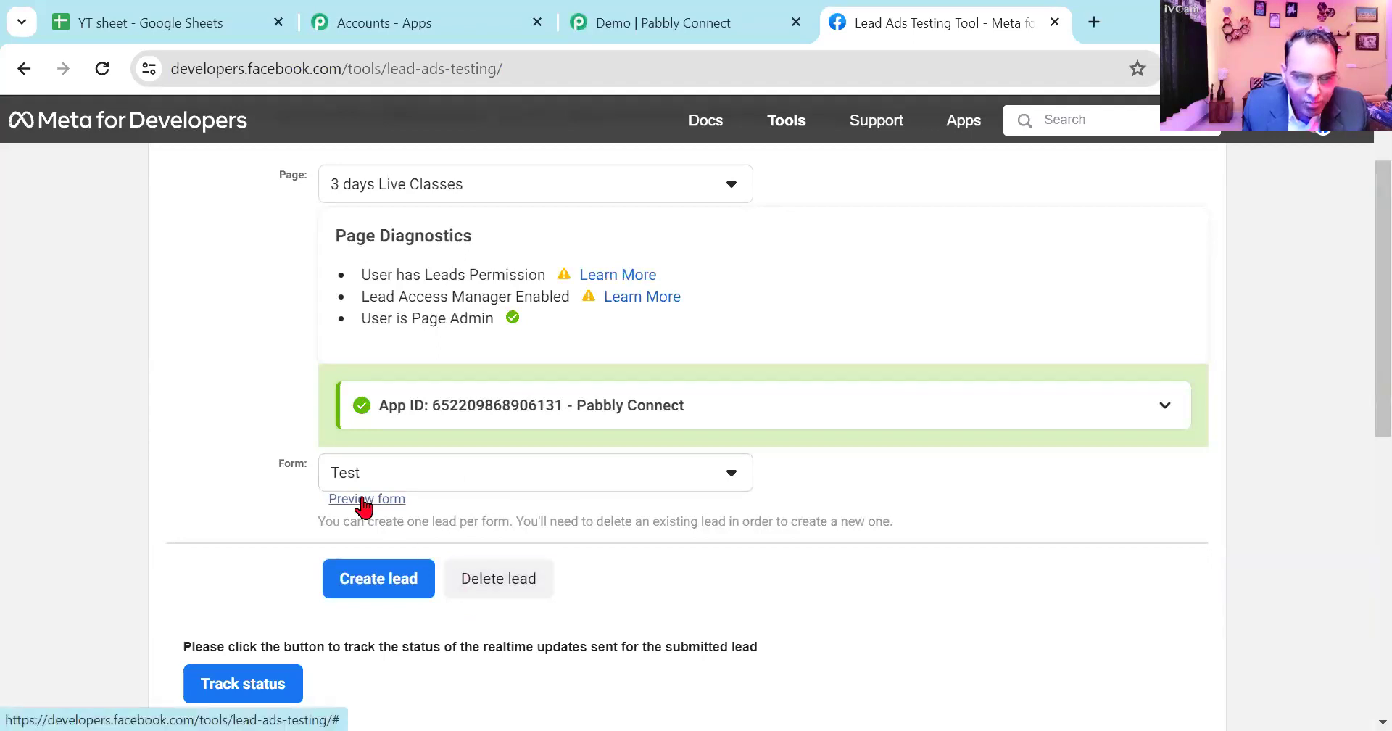
- Preview the Test form, close the preview and delete the form's previously submitted lead
left_click(365, 500)
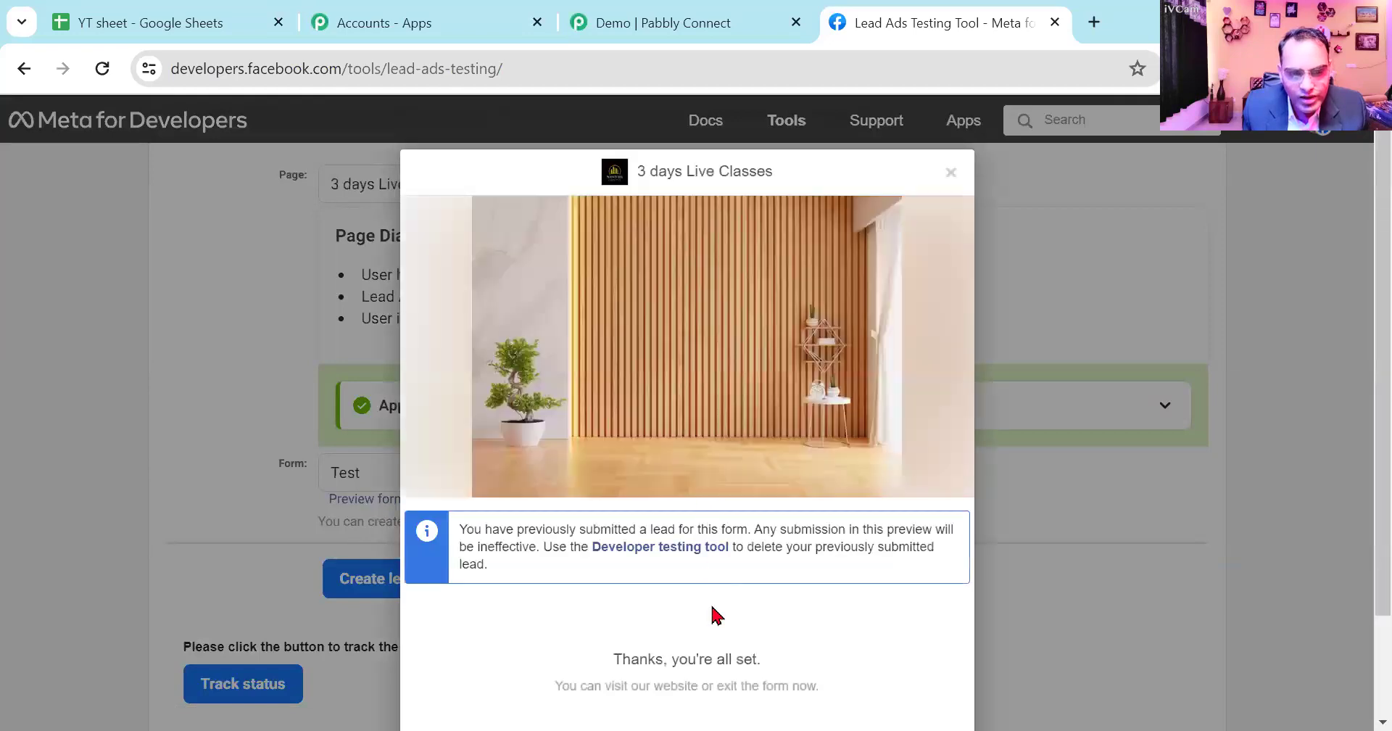
left_click(950, 172)
left_click(500, 577)
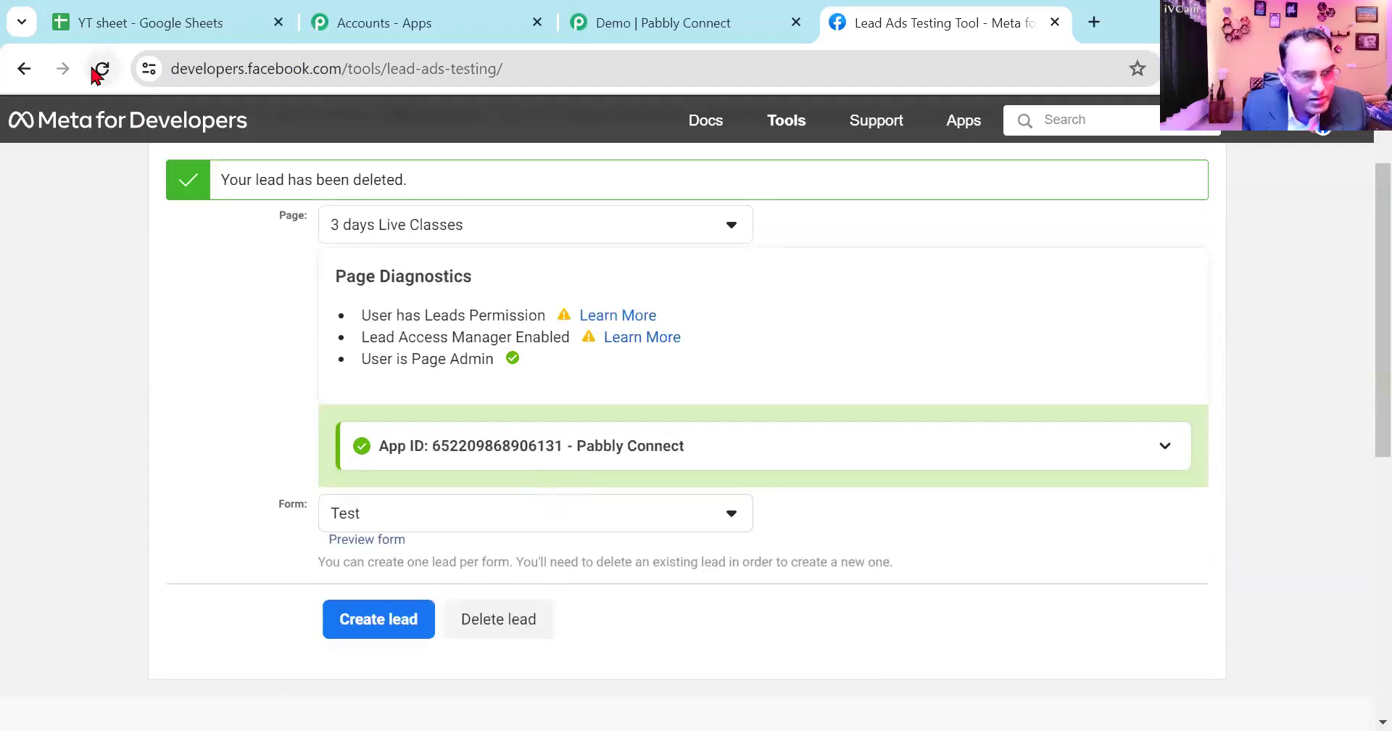
- Reload the Lead Ads Testing Tool and select the "3 days Live Classes" page again
left_click(102, 68)
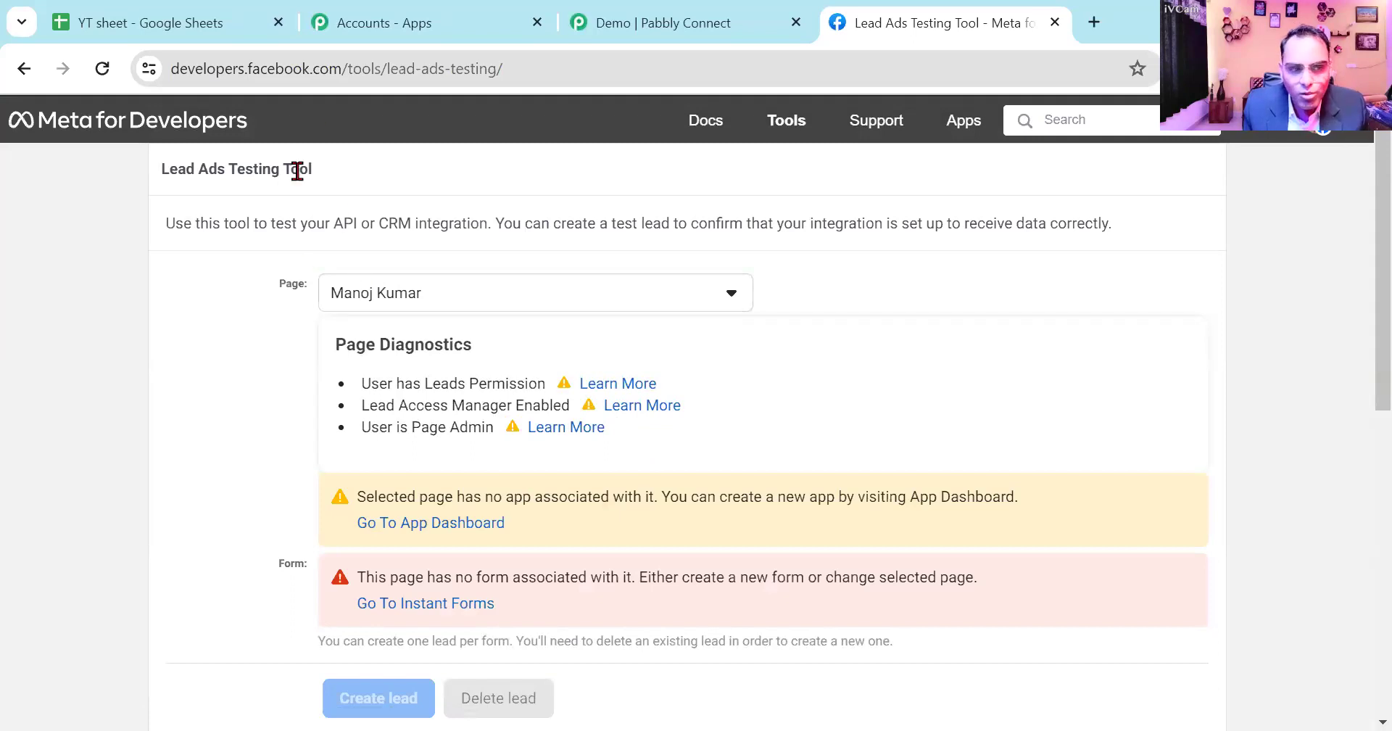
left_click(480, 304)
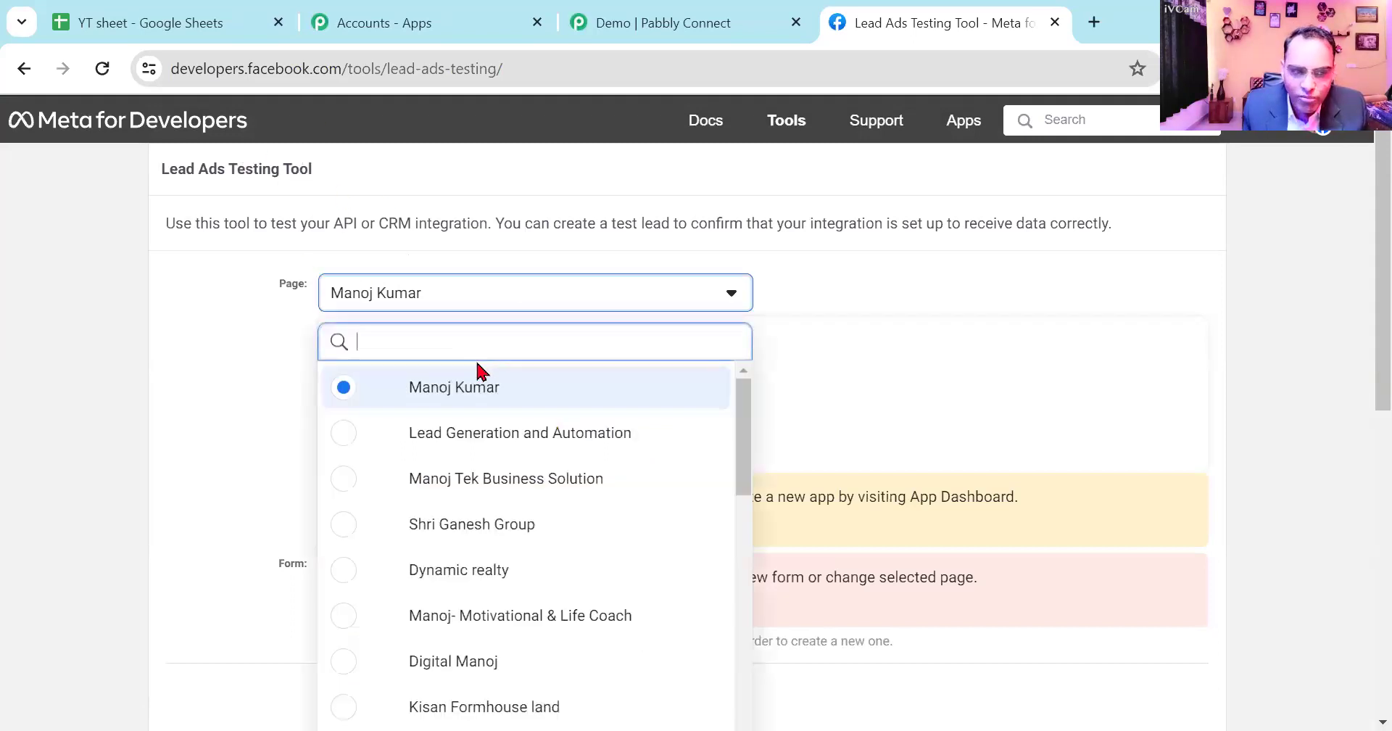
scroll(528, 475, "down", 1)
scroll(528, 475, "down", 10)
scroll(528, 475, "up", 1)
scroll(528, 475, "up", 3)
scroll(528, 475, "down", 5)
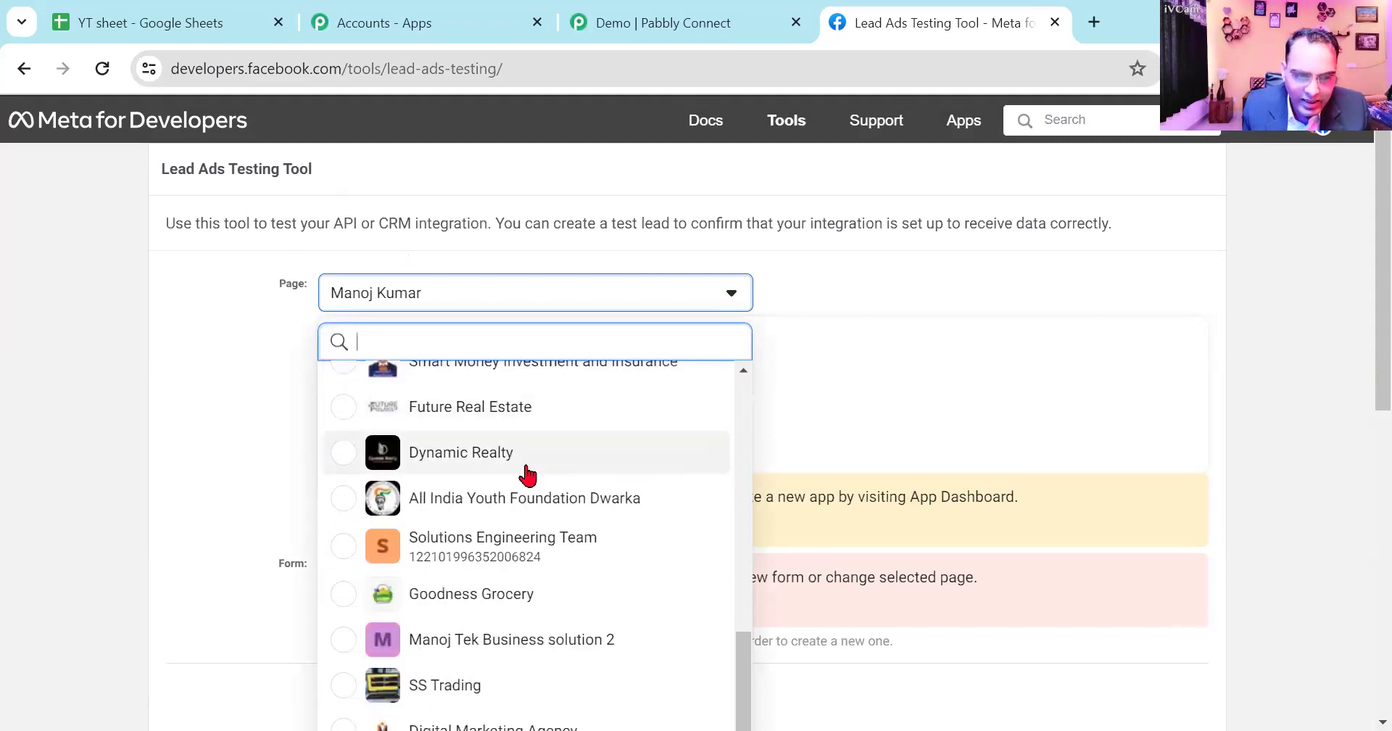
scroll(606, 624, "up", 5)
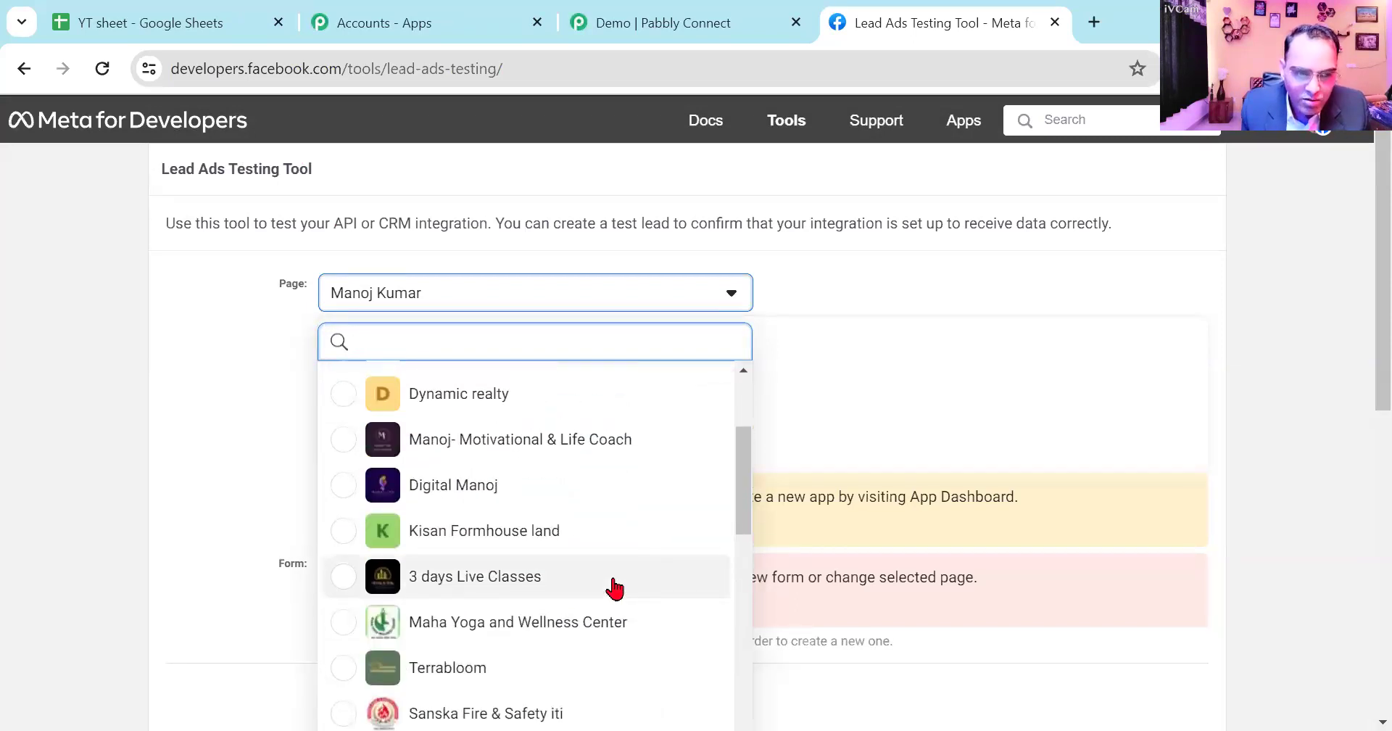
scroll(611, 573, "up", 3)
scroll(612, 562, "down", 8)
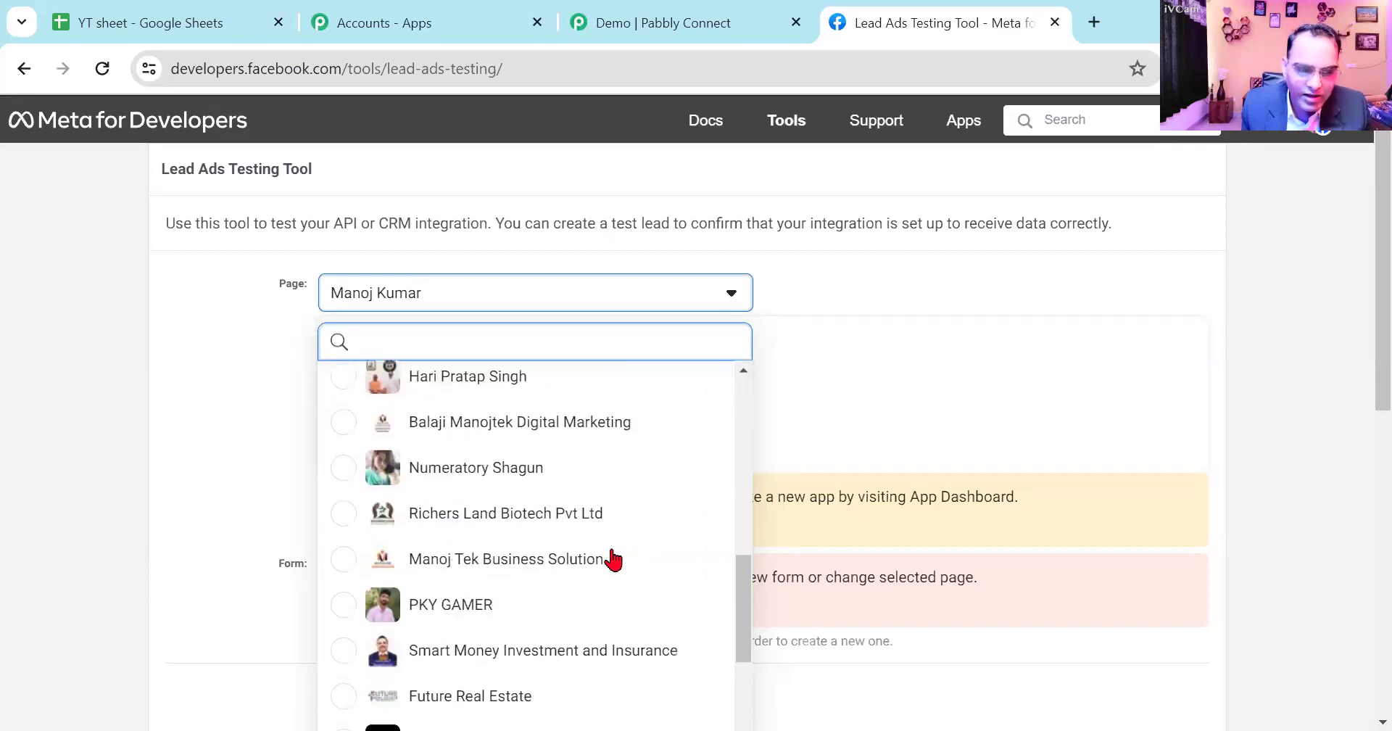
scroll(613, 559, "down", 5)
scroll(612, 601, "down", 1)
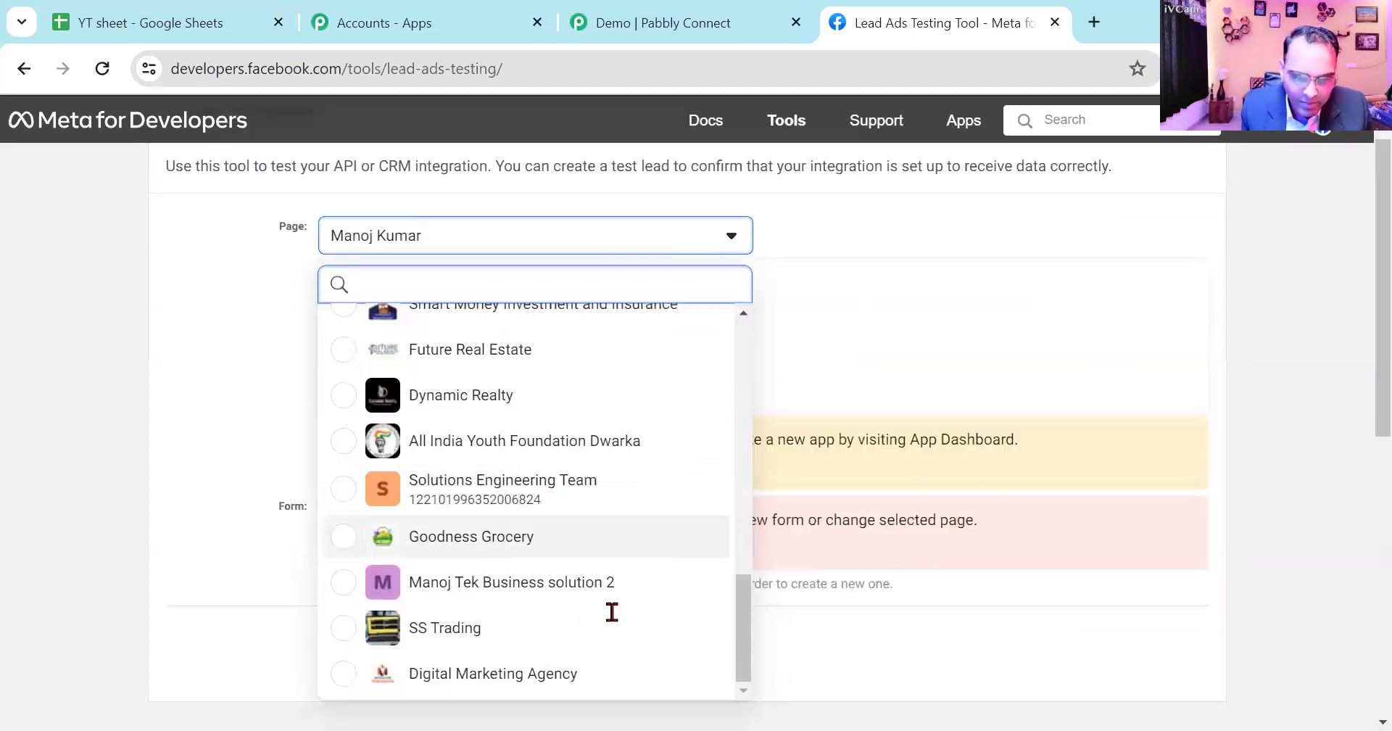
scroll(537, 395, "down", 4)
scroll(537, 394, "up", 8)
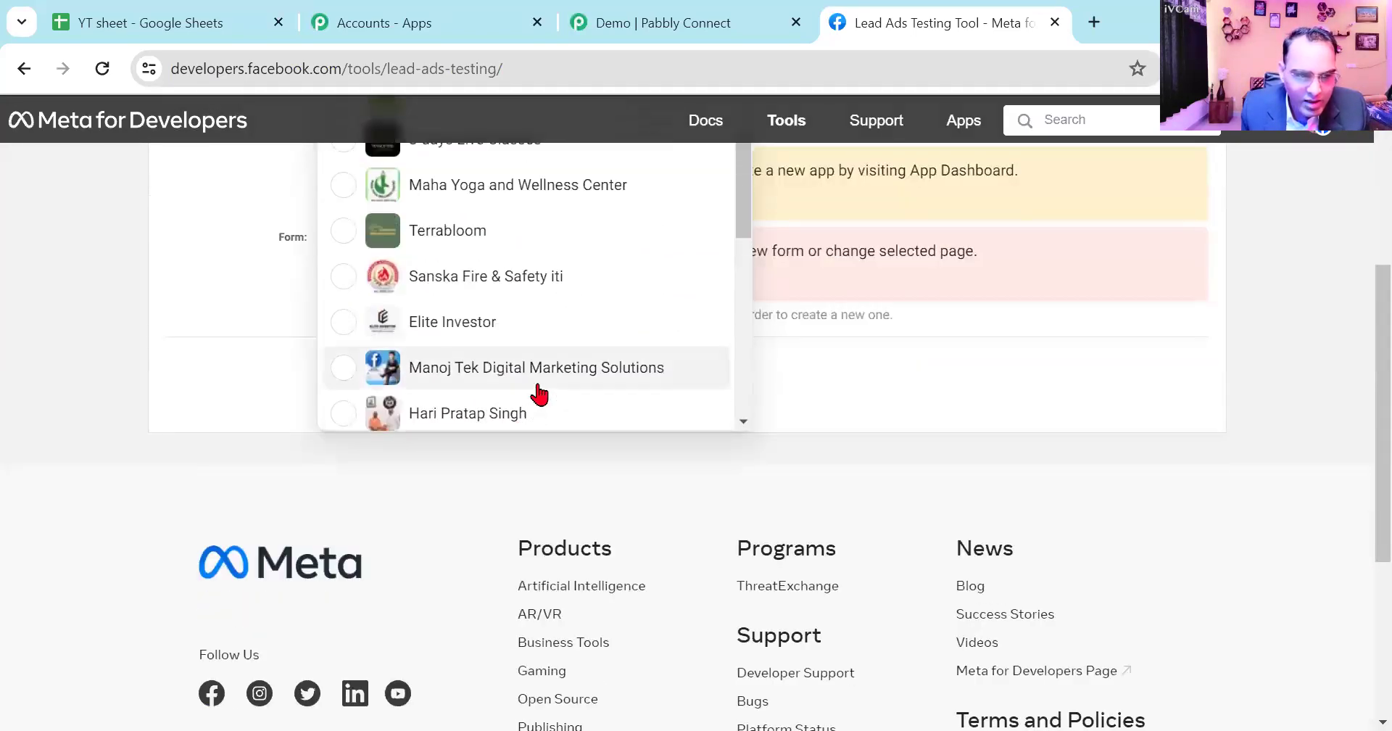
scroll(537, 391, "up", 3)
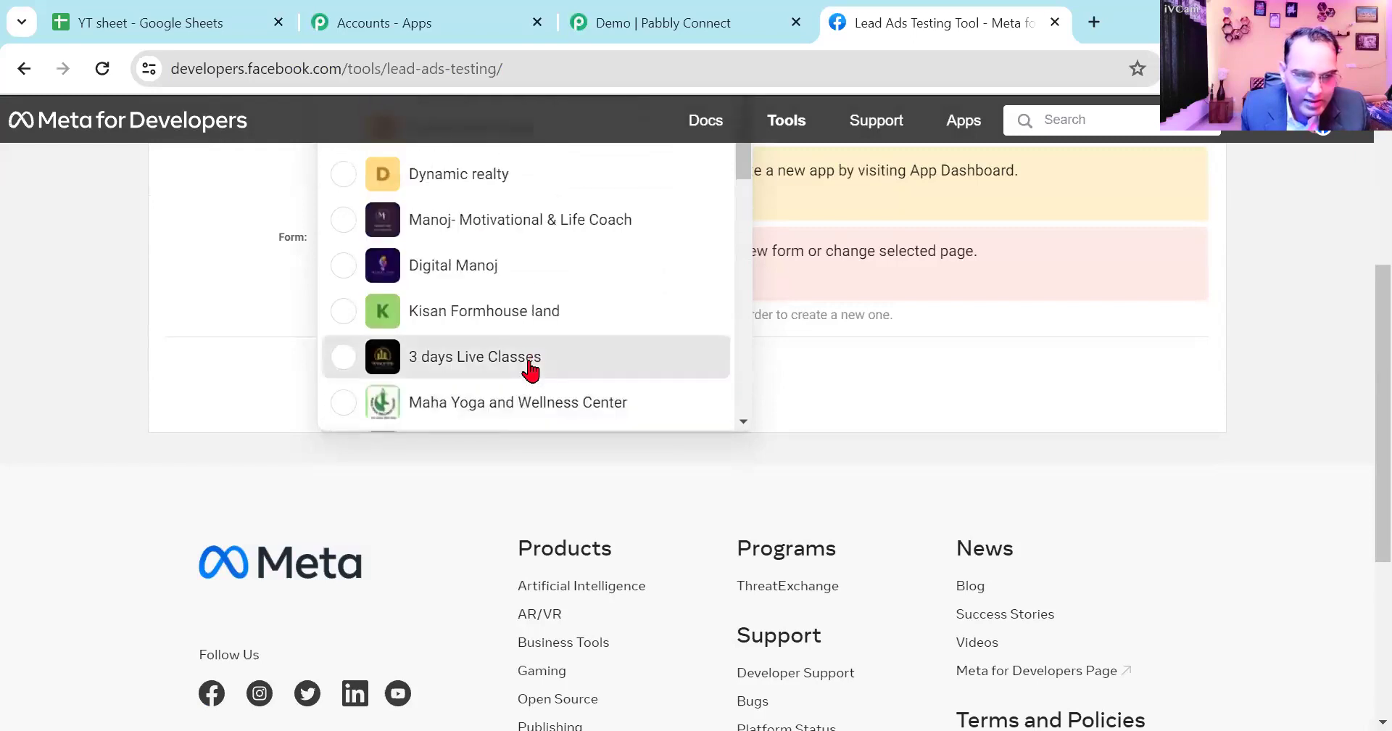
left_click(531, 366)
scroll(425, 534, "down", 2)
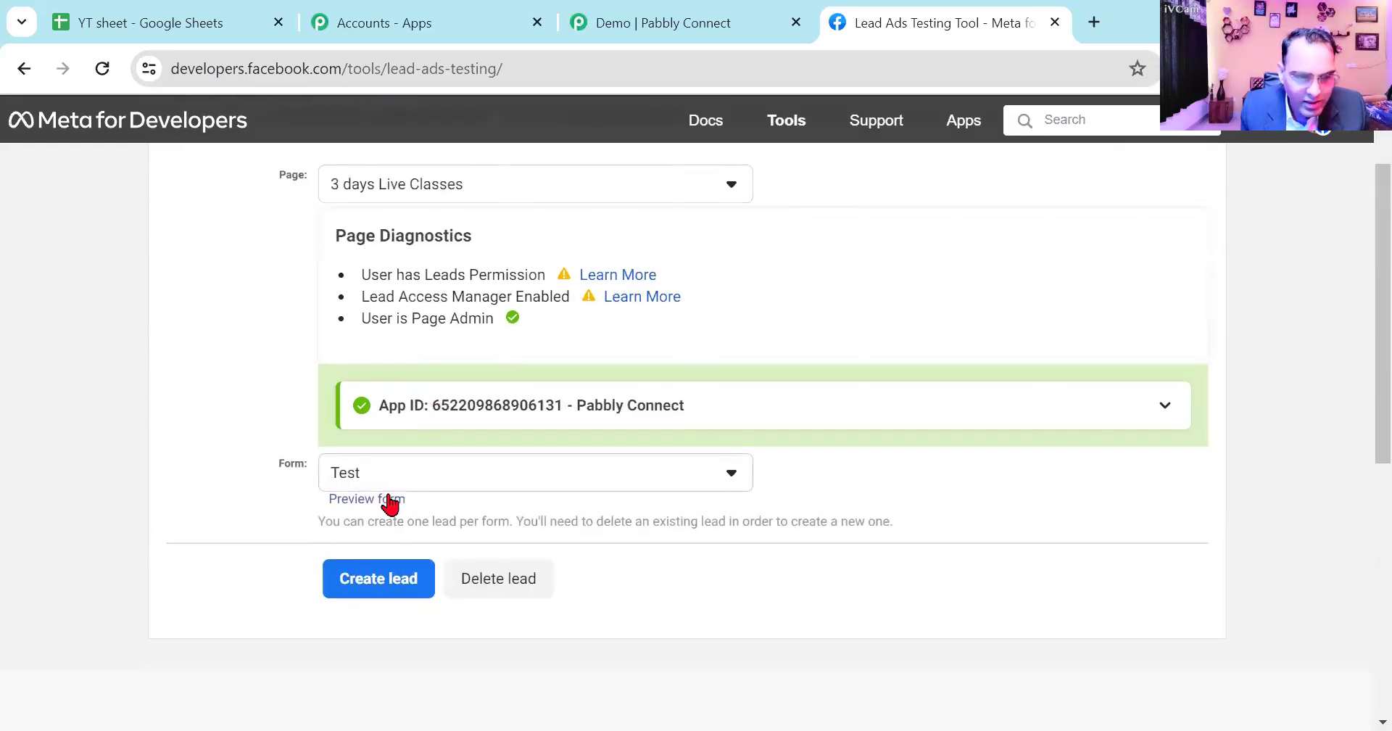
left_click(369, 495)
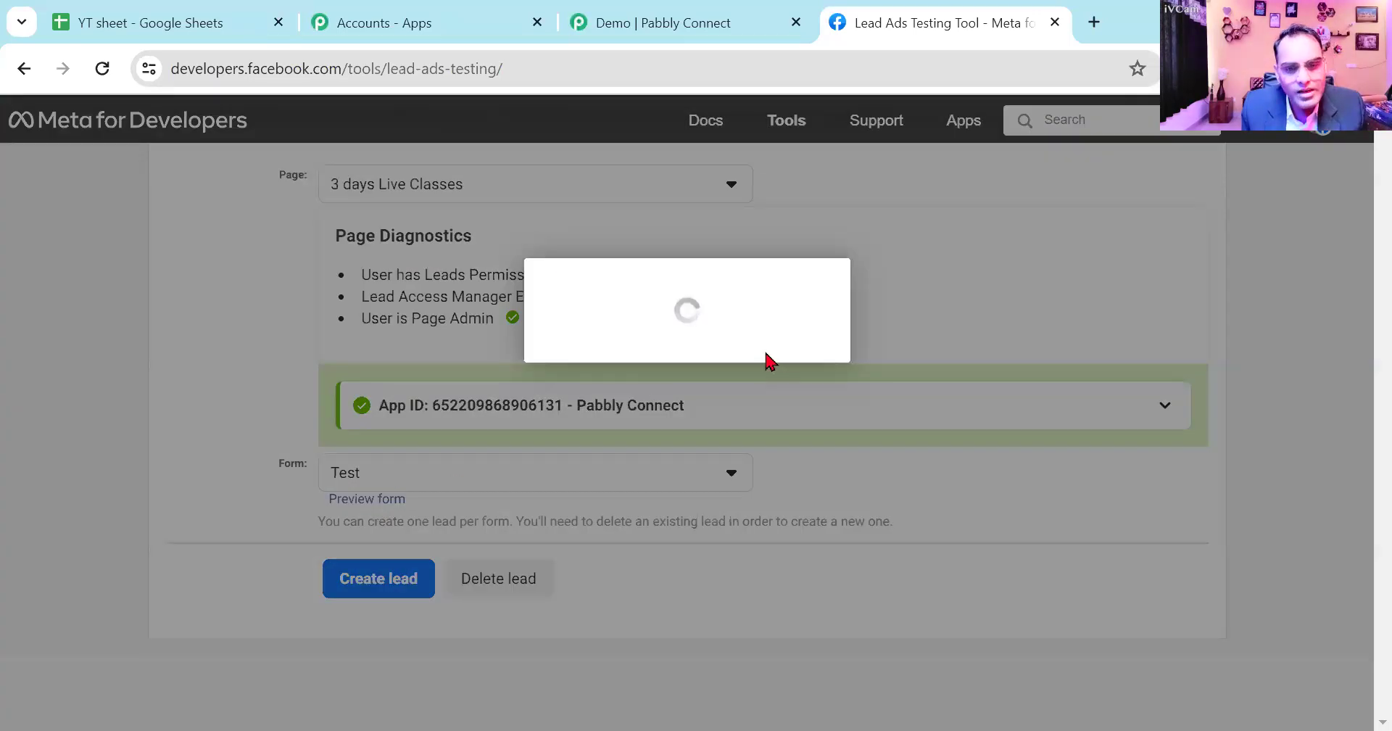
scroll(745, 459, "down", 2)
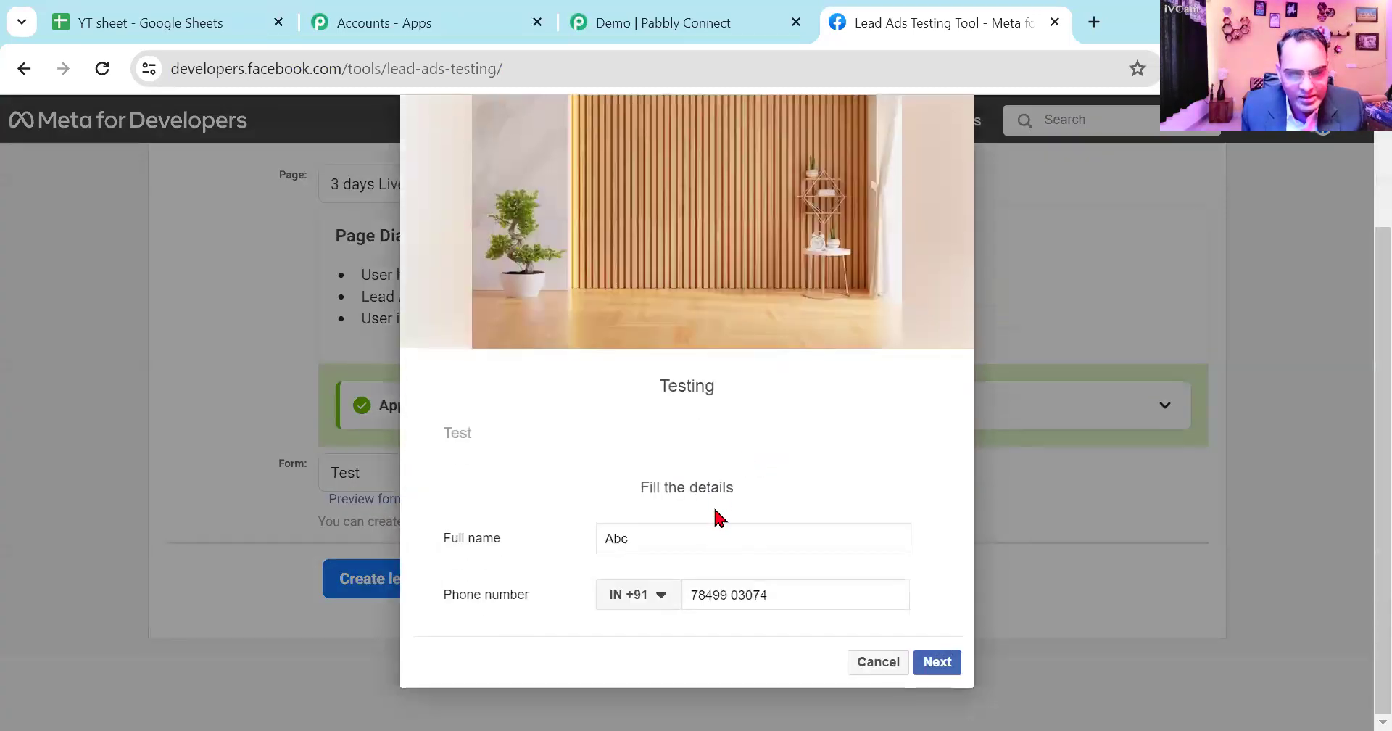
left_click_drag(653, 535, 553, 516)
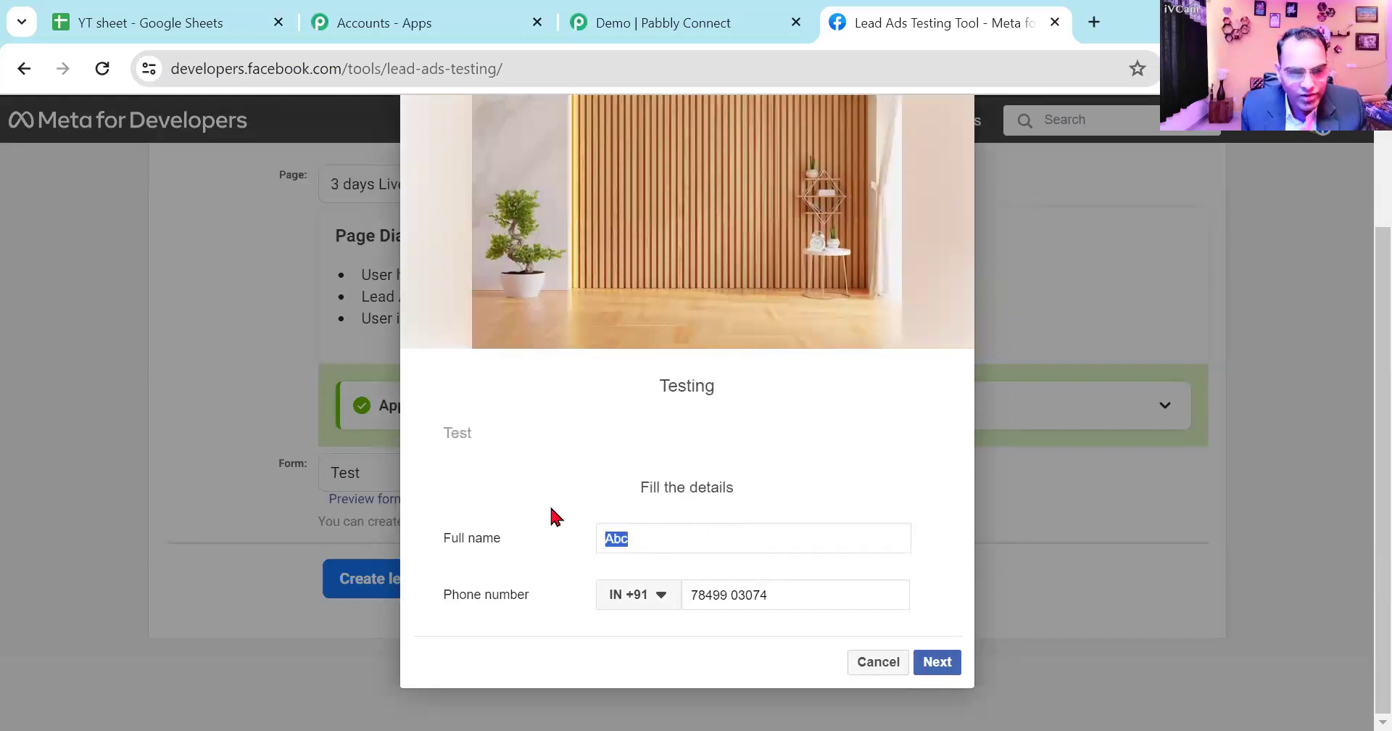
type("Manoj")
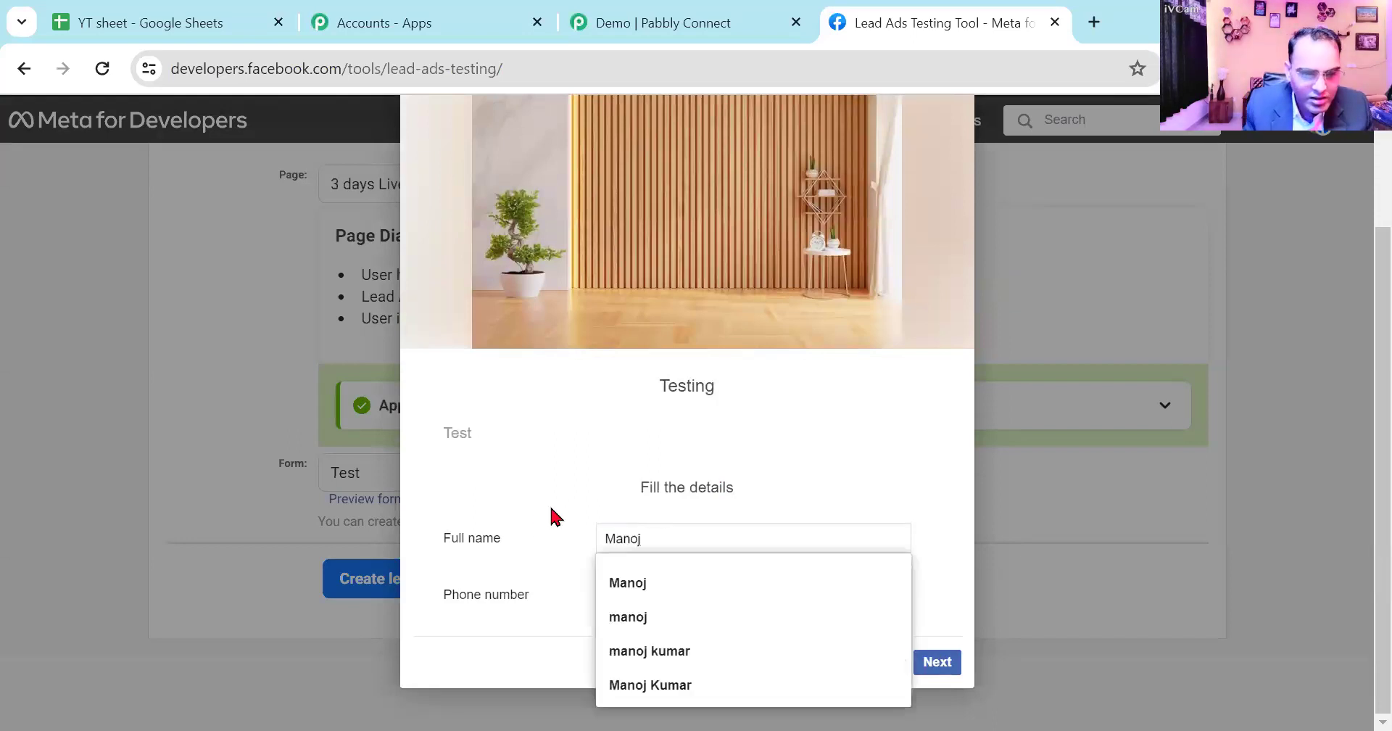
left_click(545, 454)
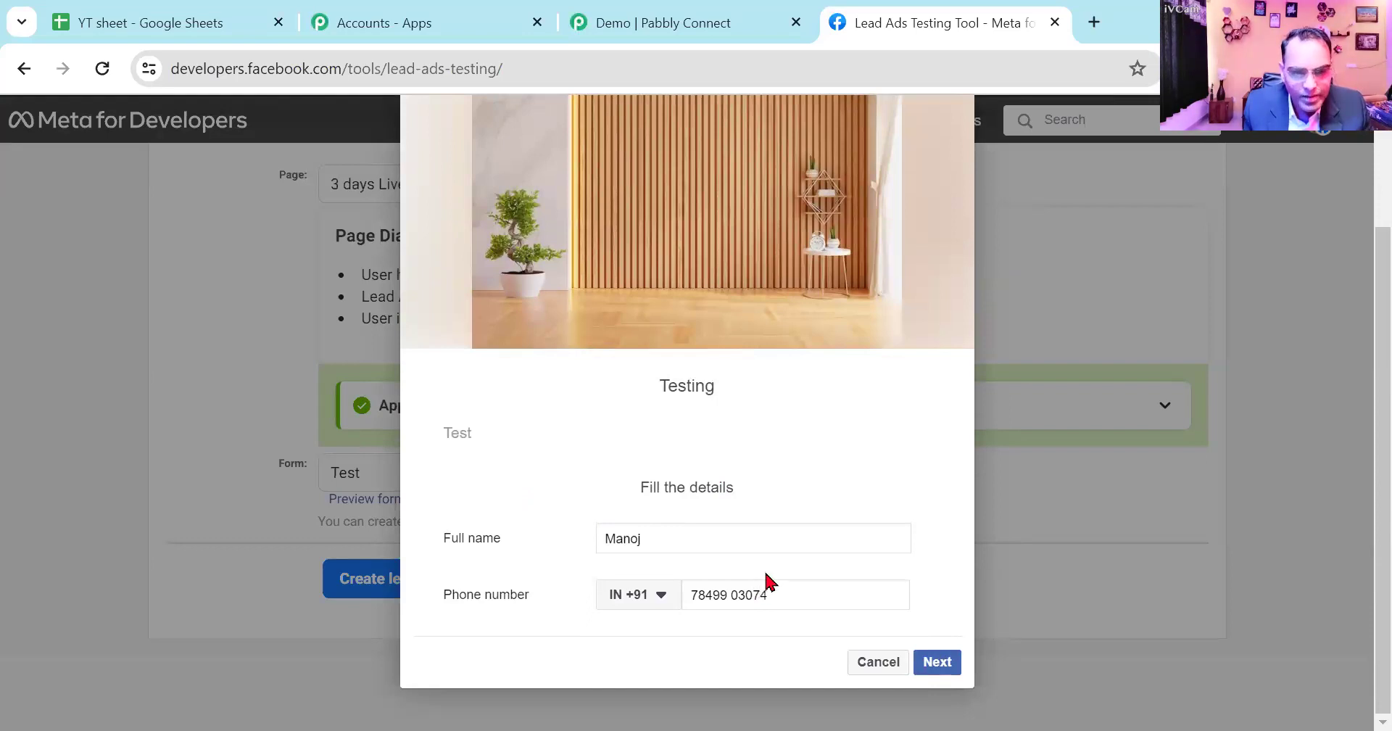
left_click(883, 665)
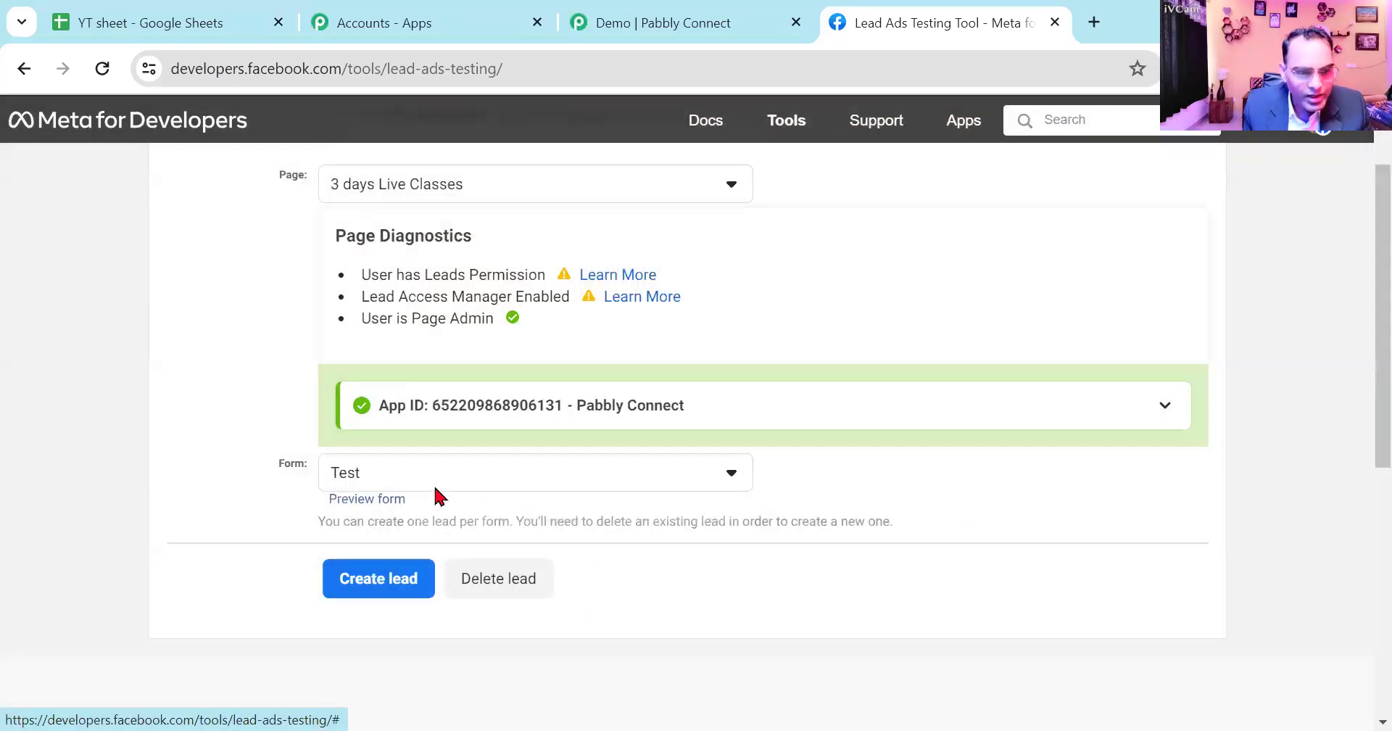
- Select the Demo form in the testing tool, preview its fields and close the preview
left_click(425, 474)
left_click(427, 624)
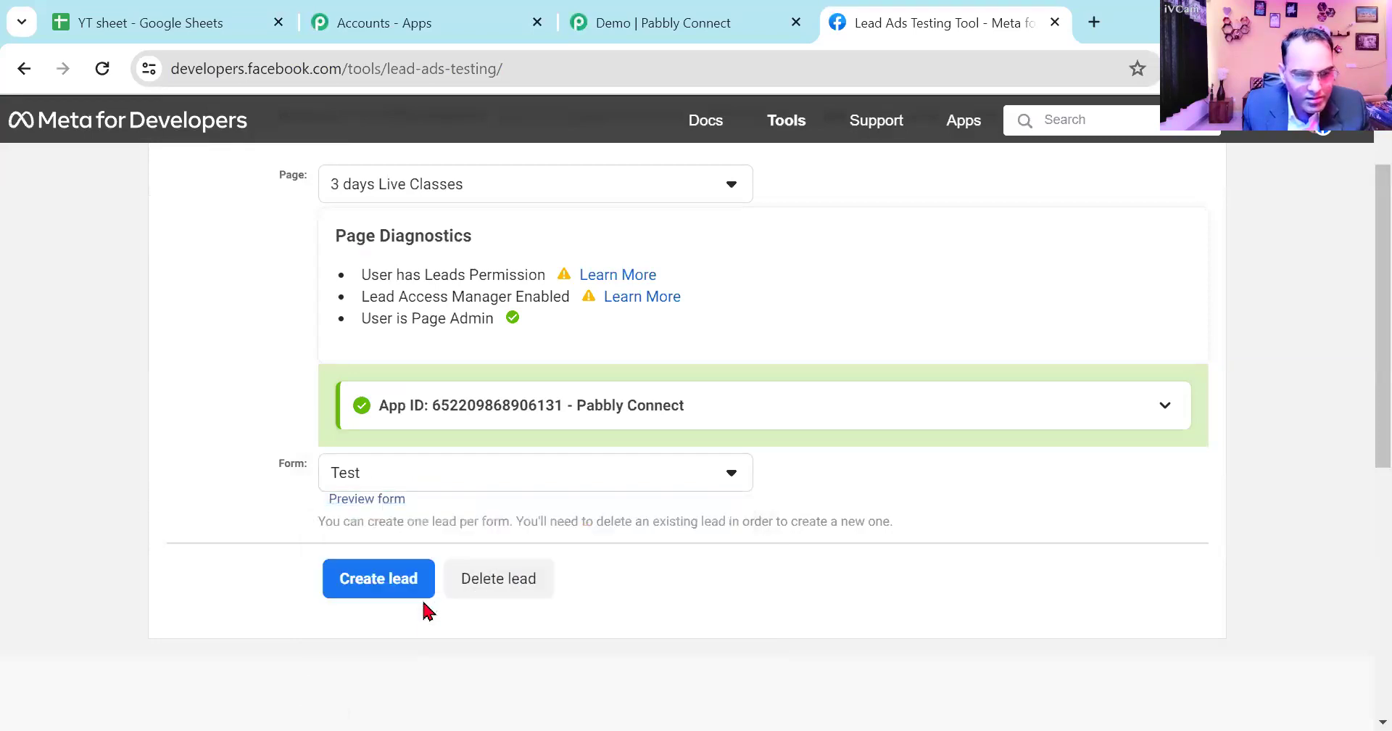
left_click(396, 502)
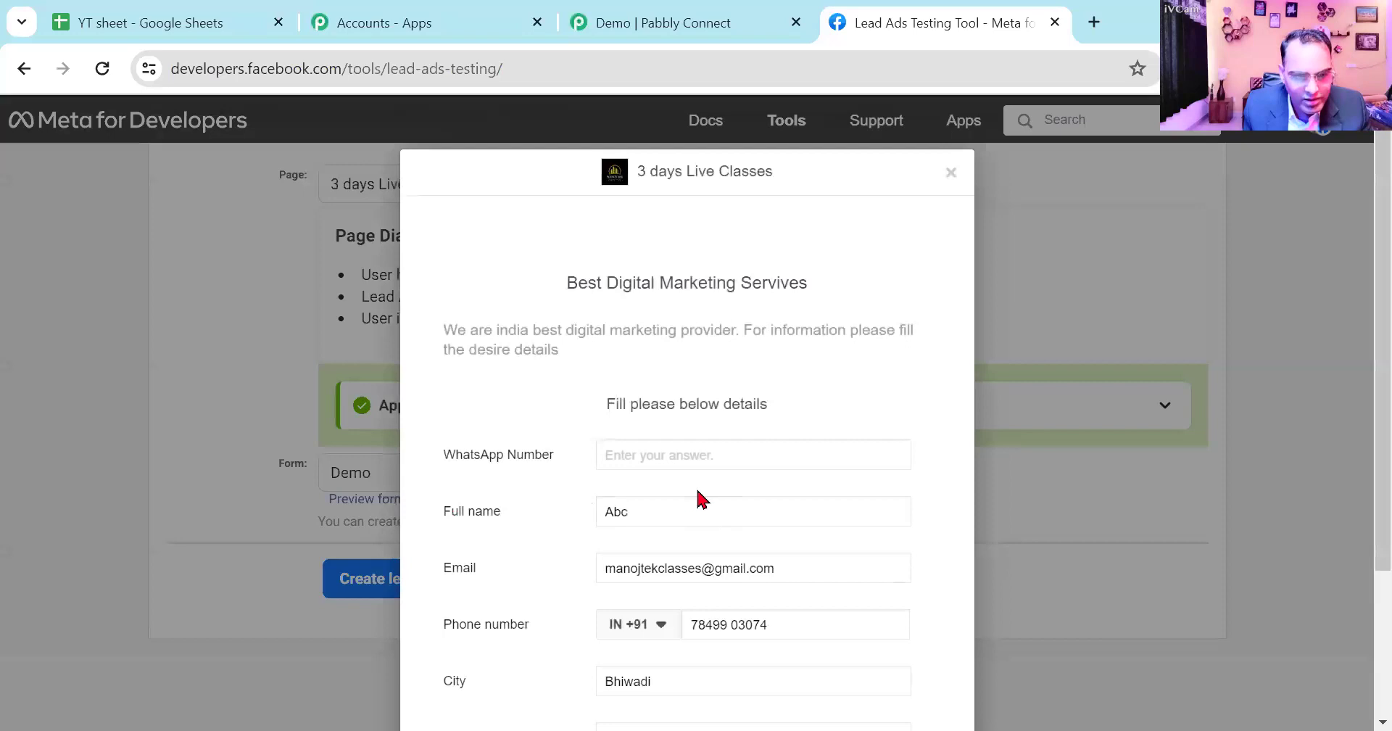
scroll(763, 499, "down", 3)
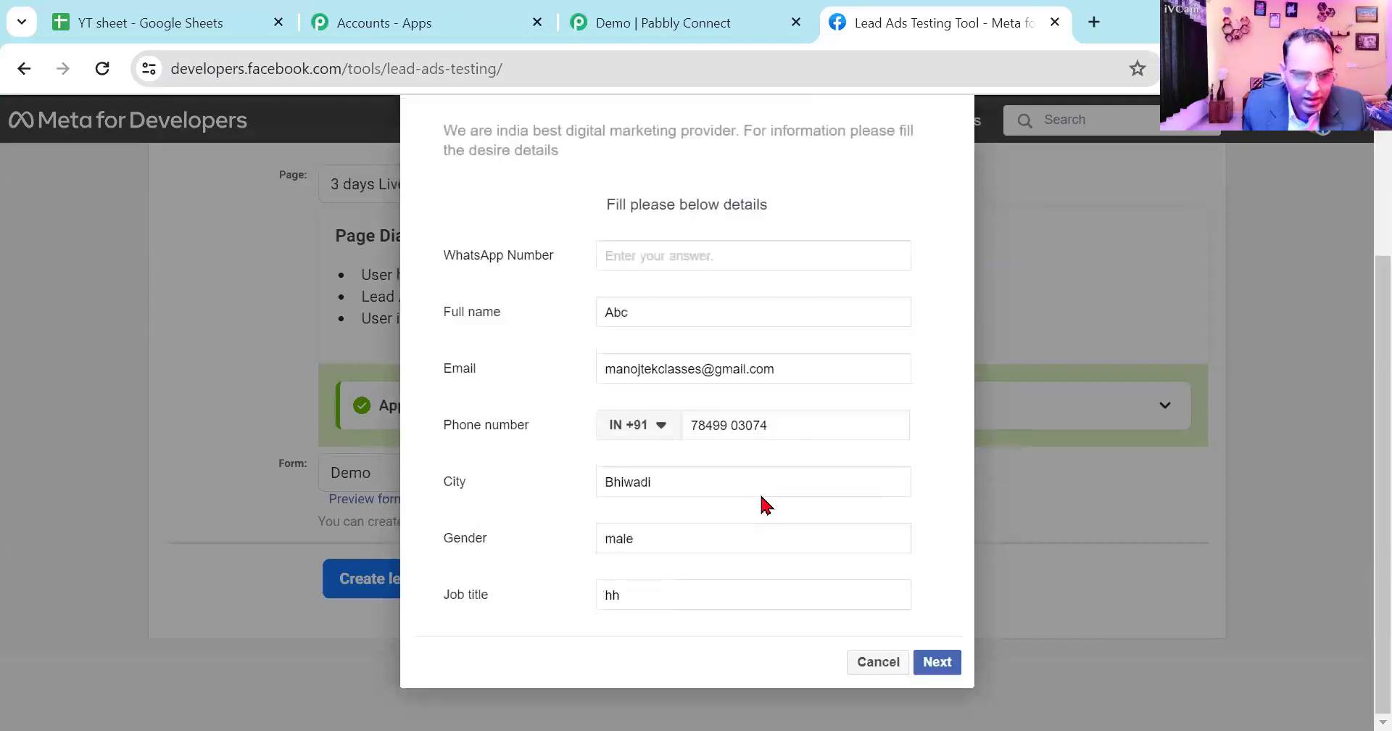
left_click(874, 663)
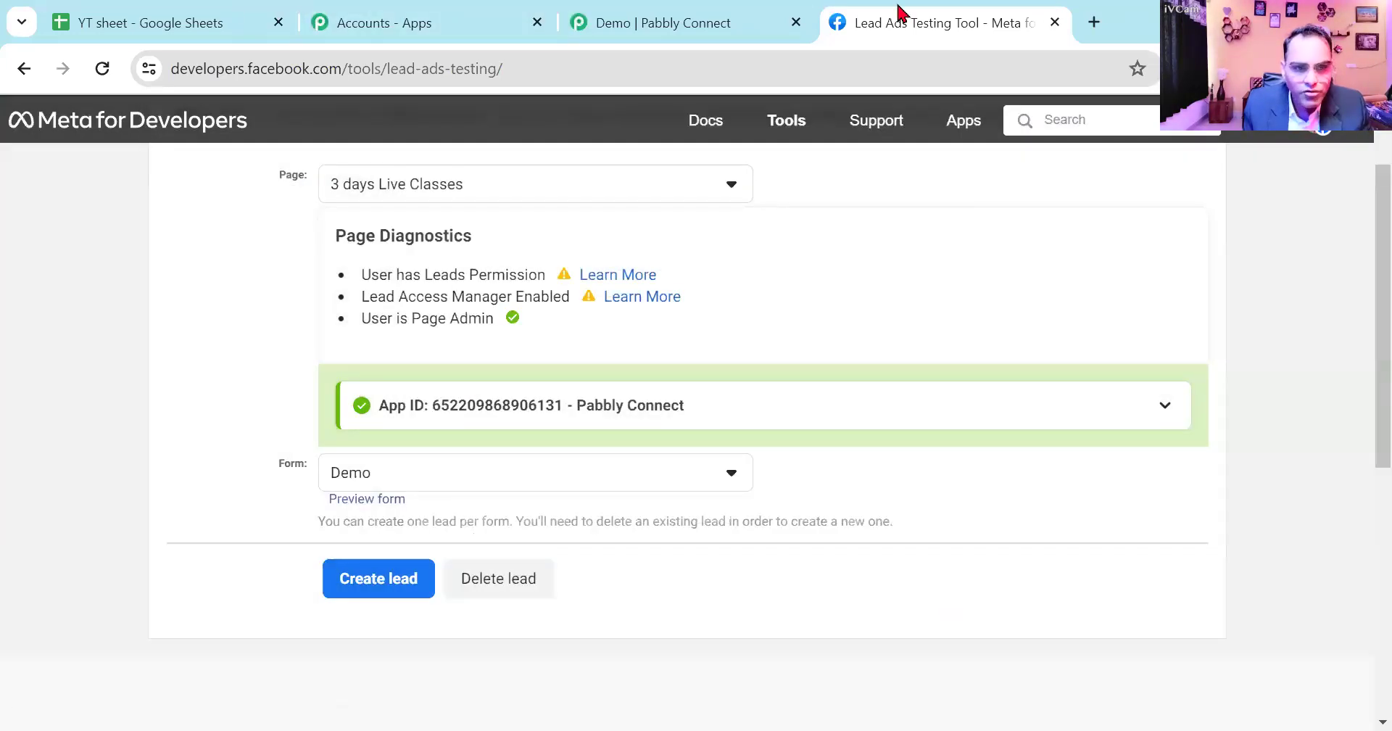
- Switch to the Pabbly Connect workflow, set the LeadGen form to Demo, and save and resend the trigger's test request
key("ctrl+shift+Tab")
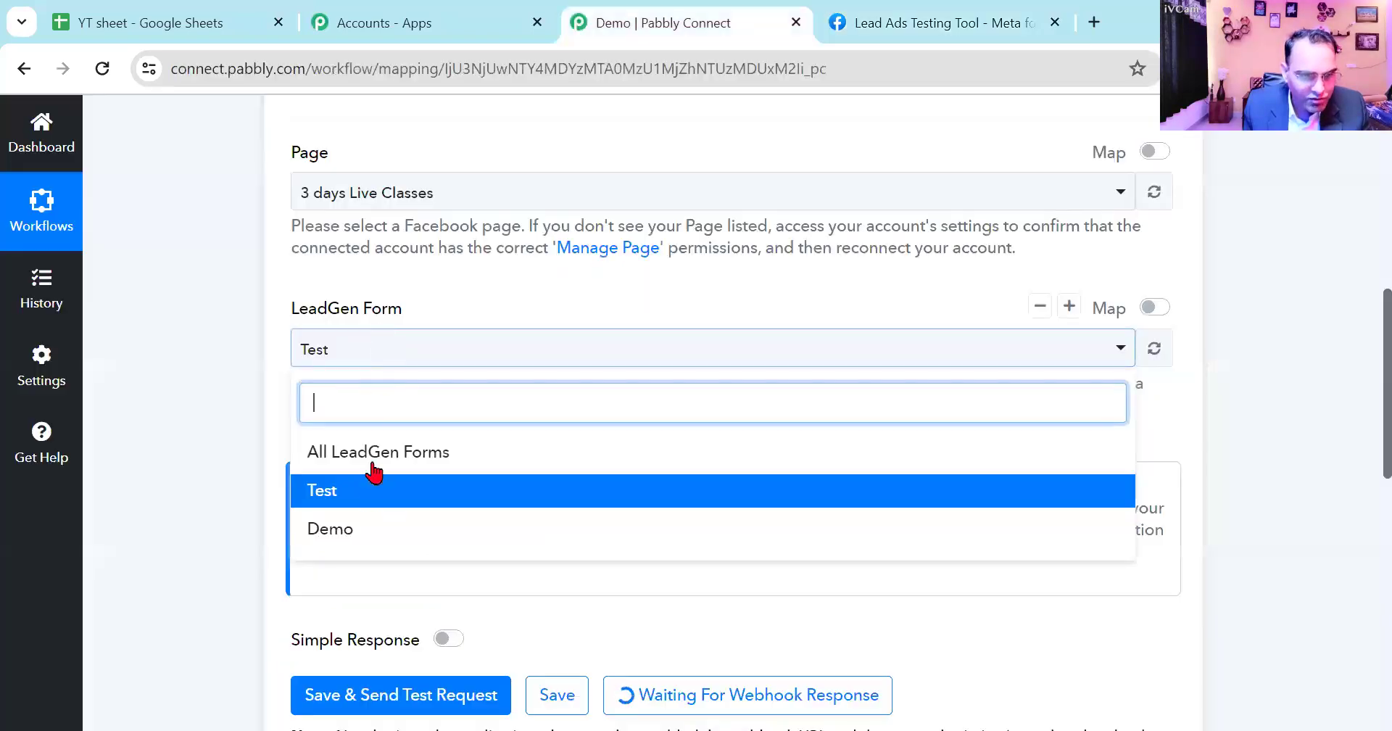
left_click(355, 533)
scroll(410, 507, "down", 3)
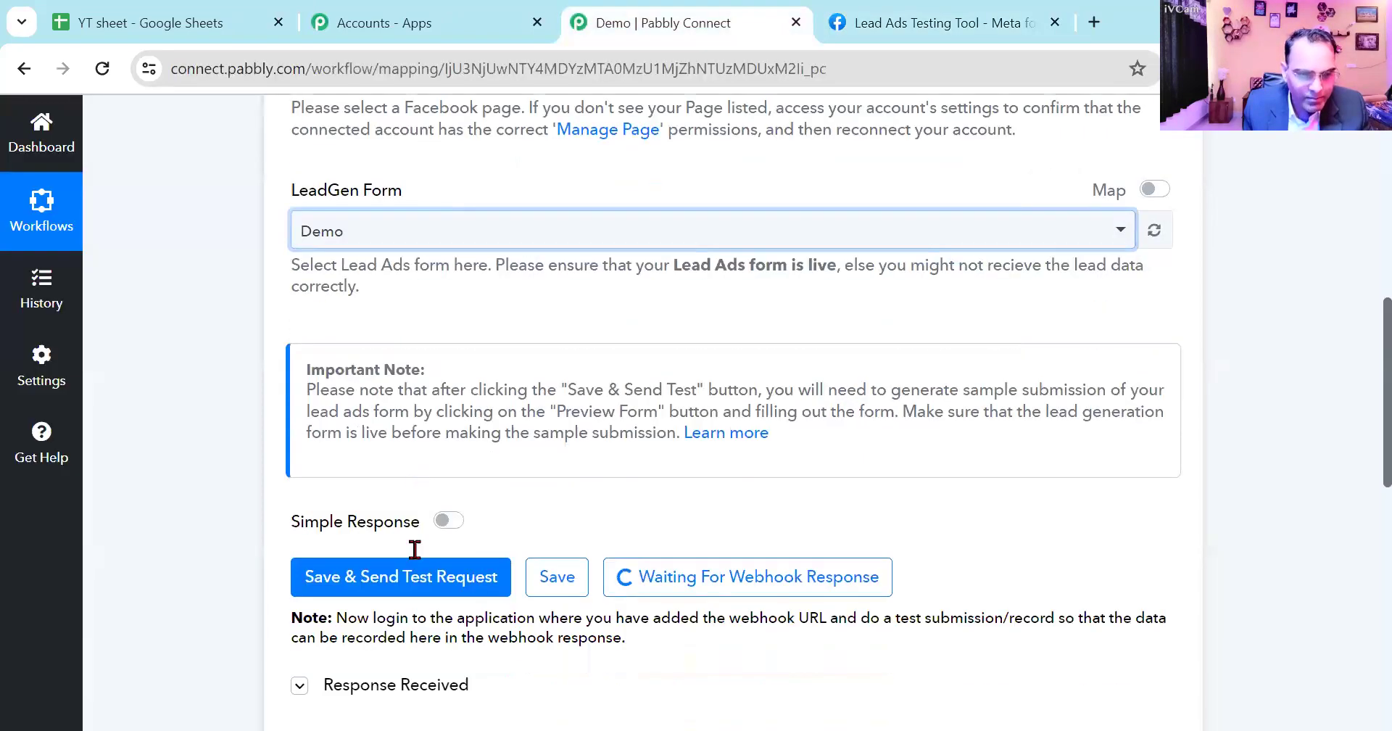
left_click(407, 482)
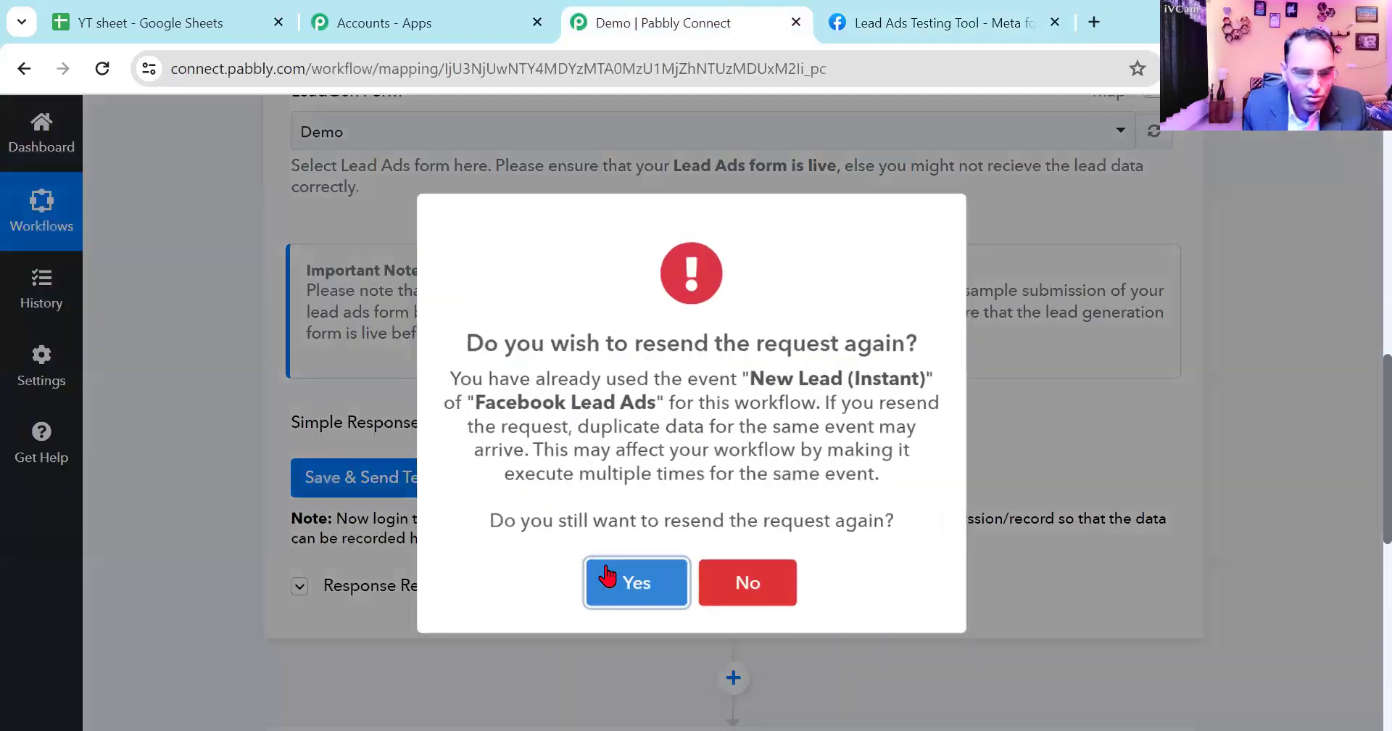
left_click(635, 596)
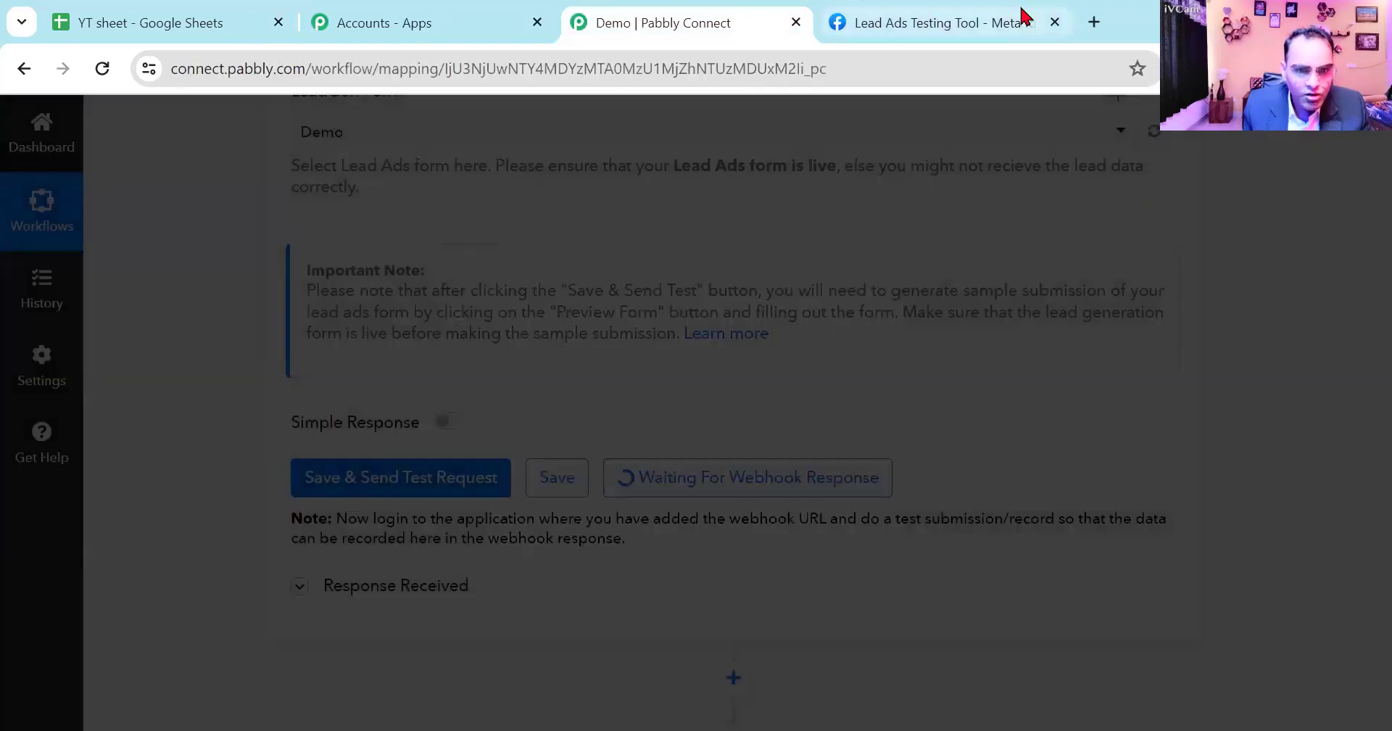
- Return to the Lead Ads Testing Tool, open the Demo form preview and enter the lead's WhatsApp number and full name
left_click(964, 23)
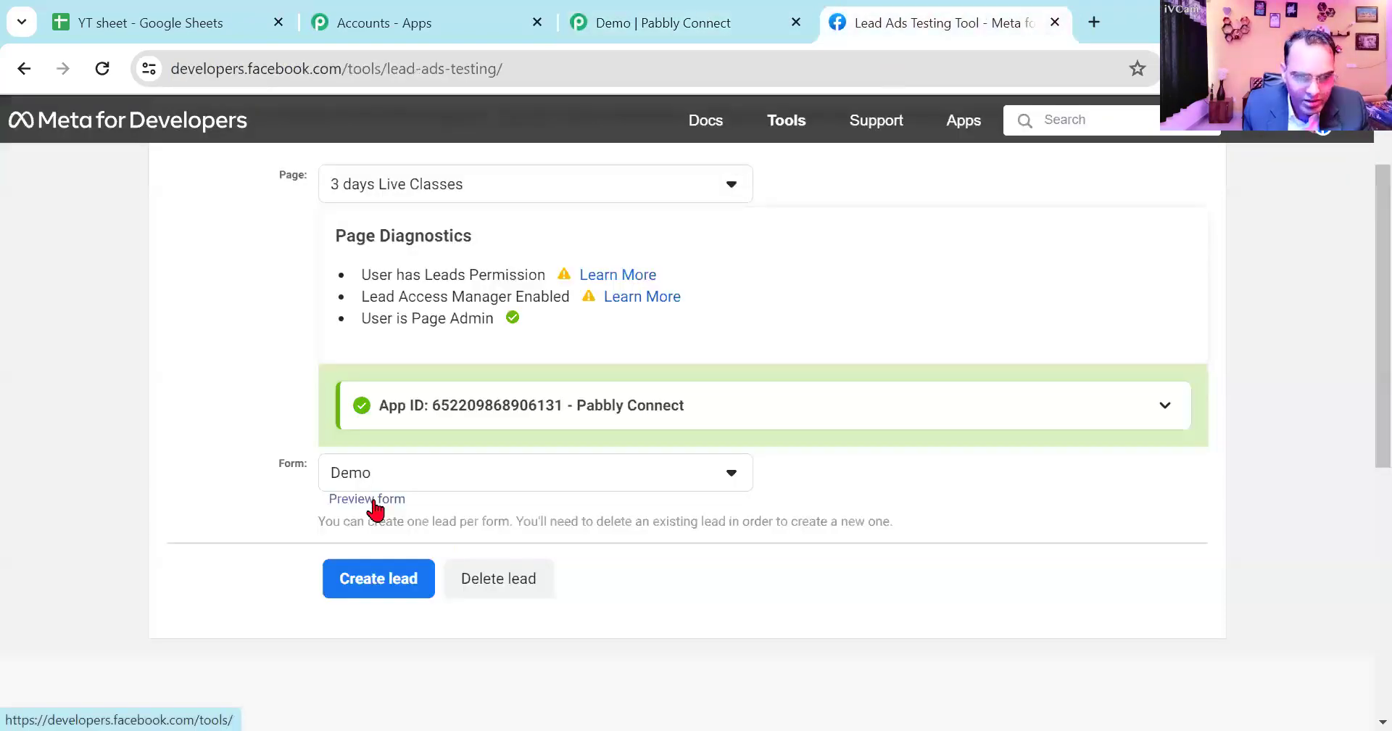
left_click(476, 500)
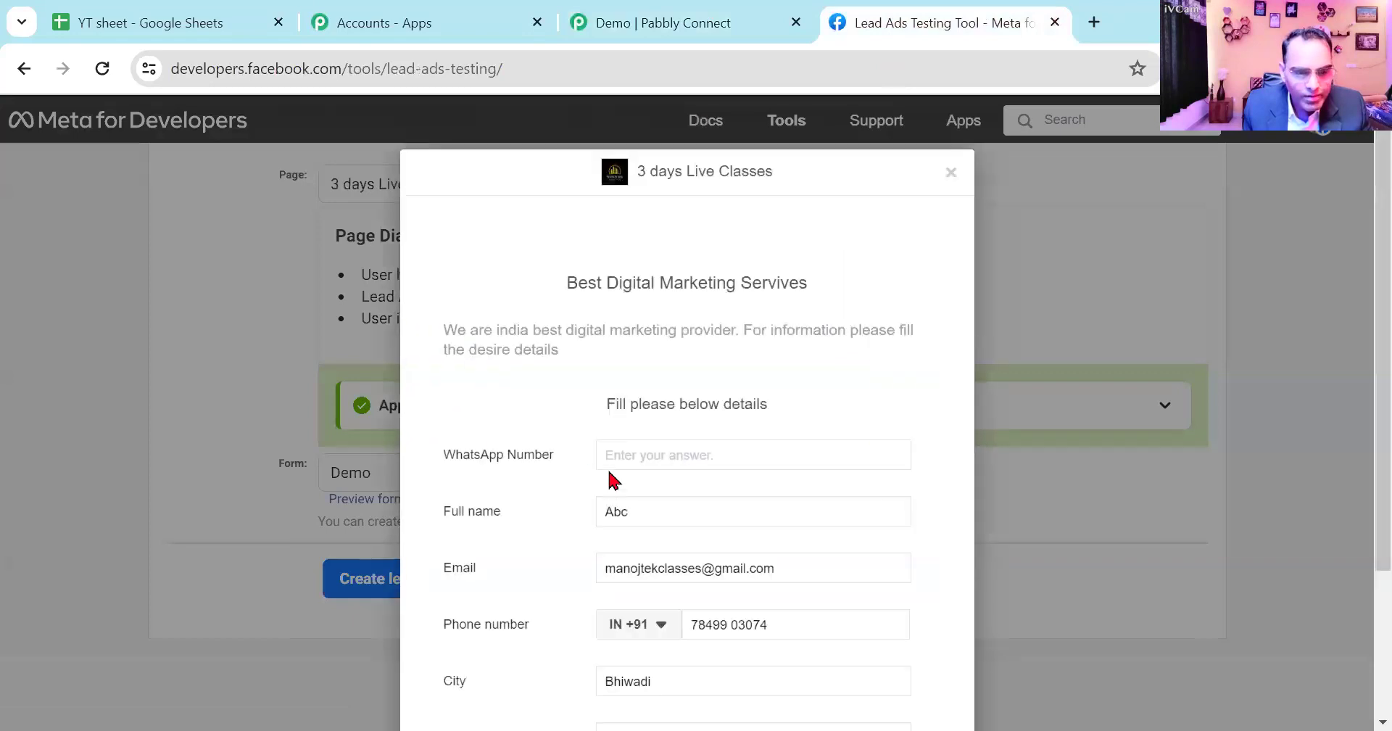
left_click(675, 458)
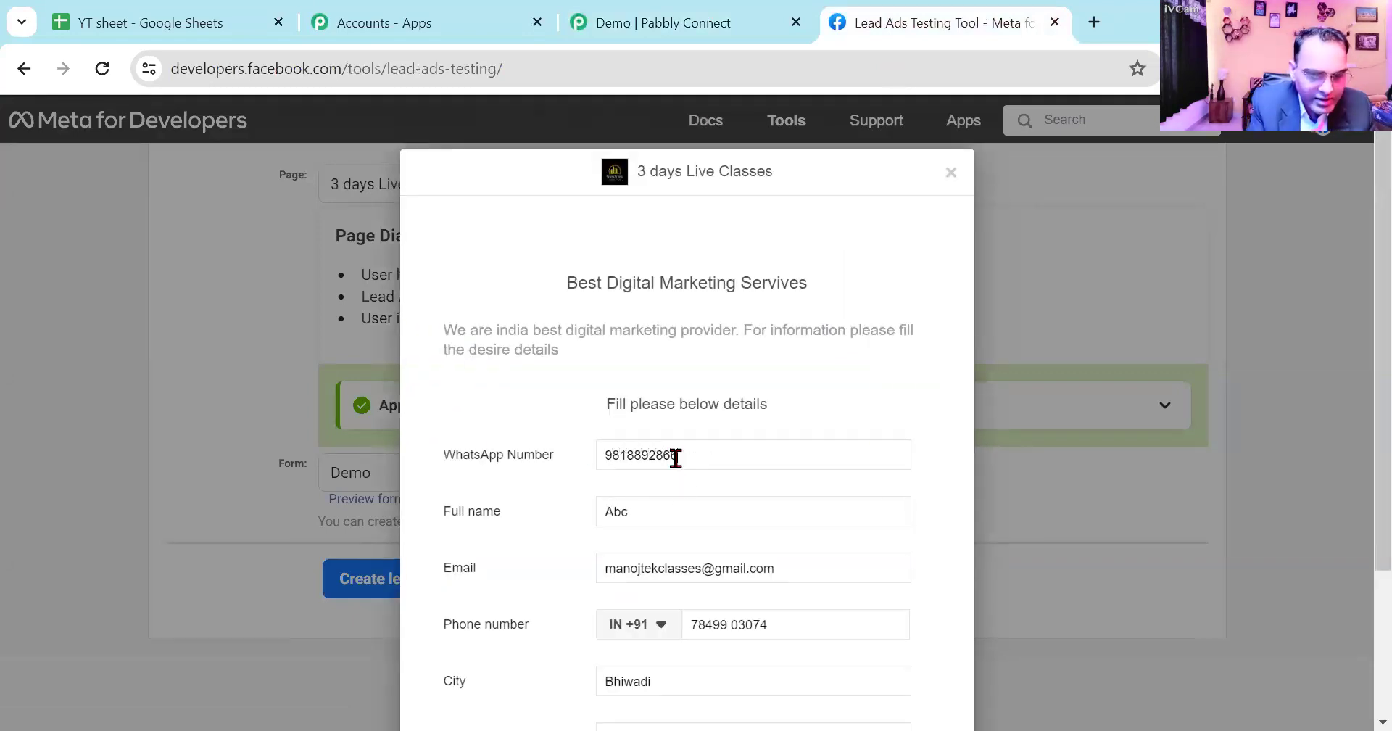
key("Tab")
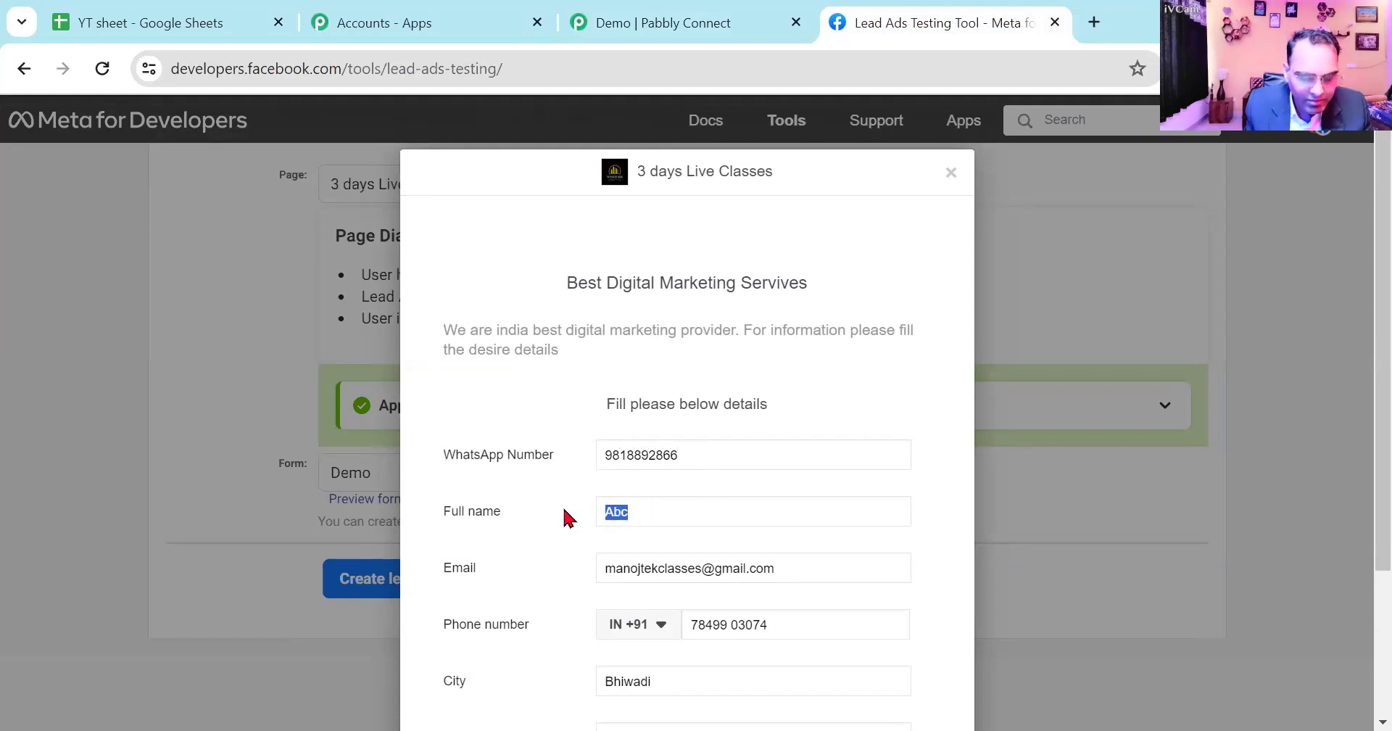
type("Manoj")
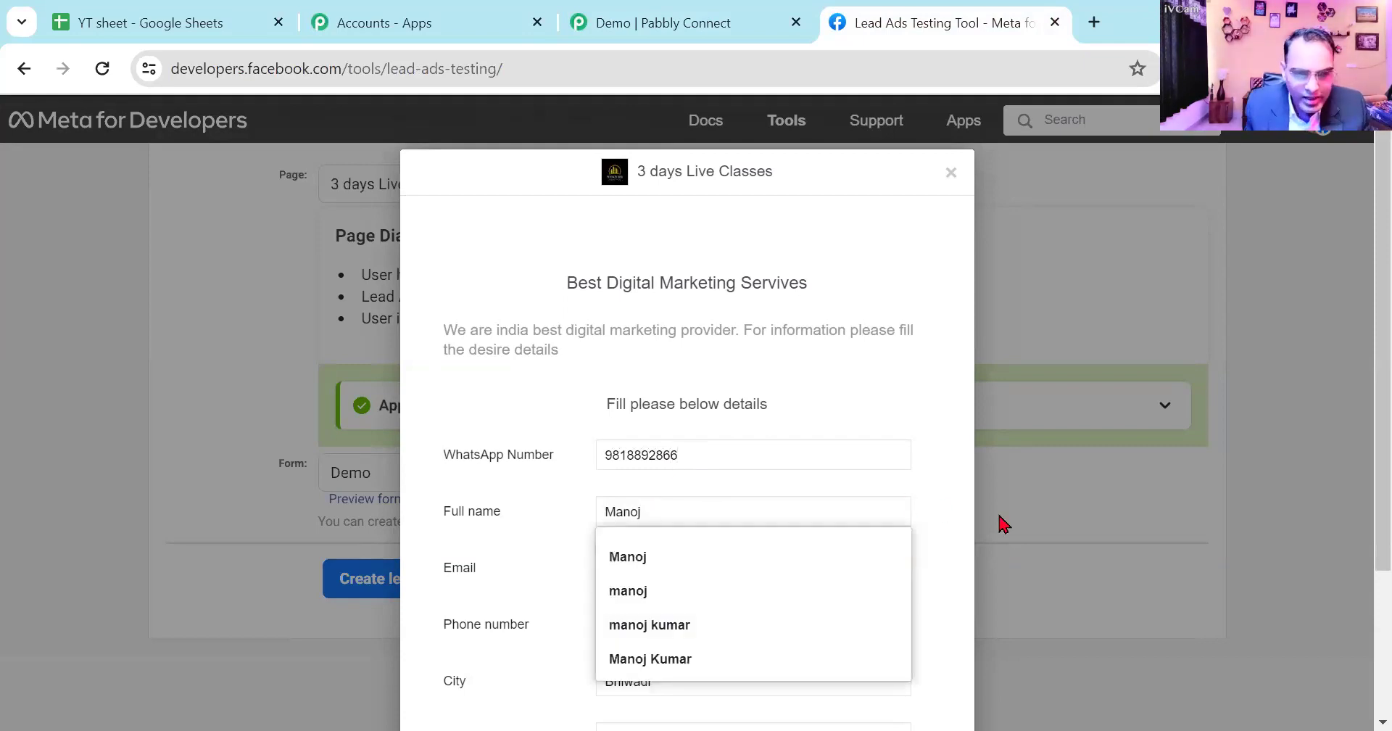
left_click(1006, 526)
- Proceed to the form's terms and conditions and submit the test lead
scroll(806, 613, "down", 1)
scroll(806, 613, "down", 3)
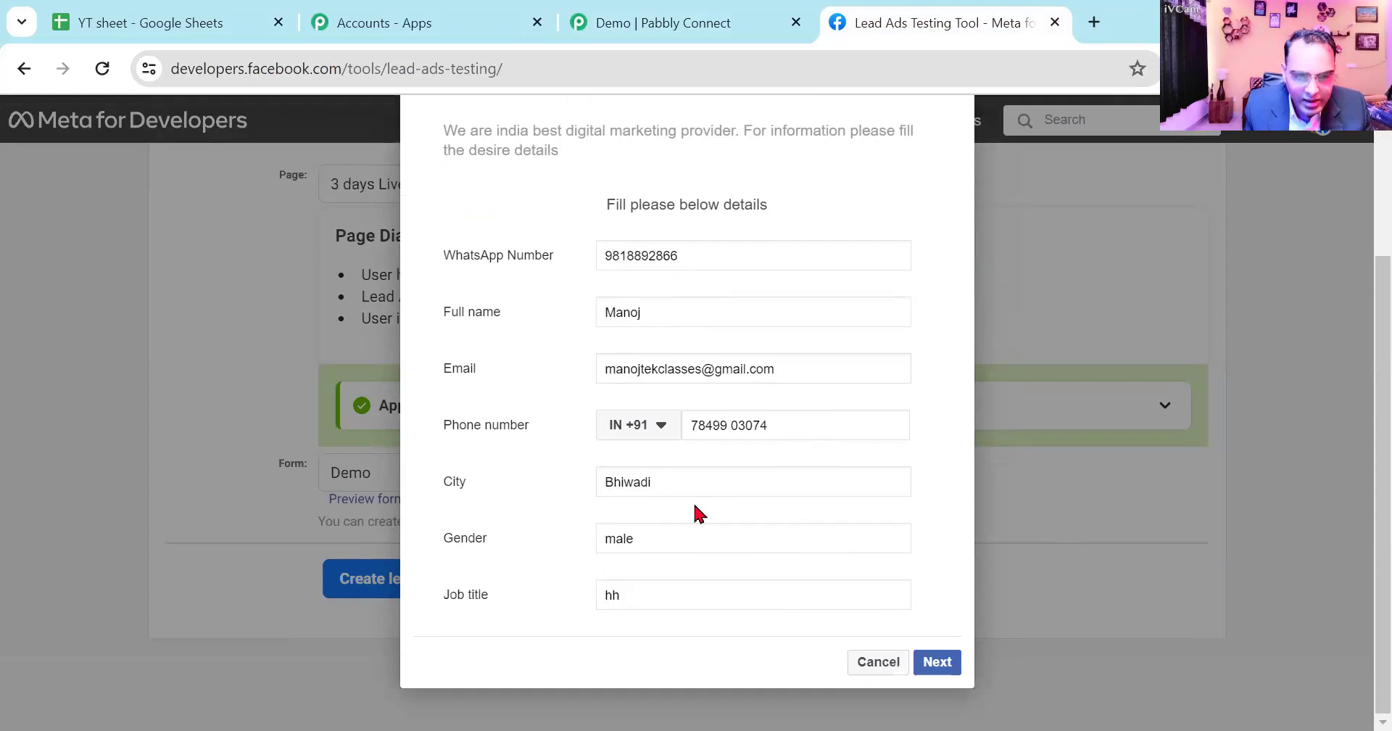
left_click(941, 664)
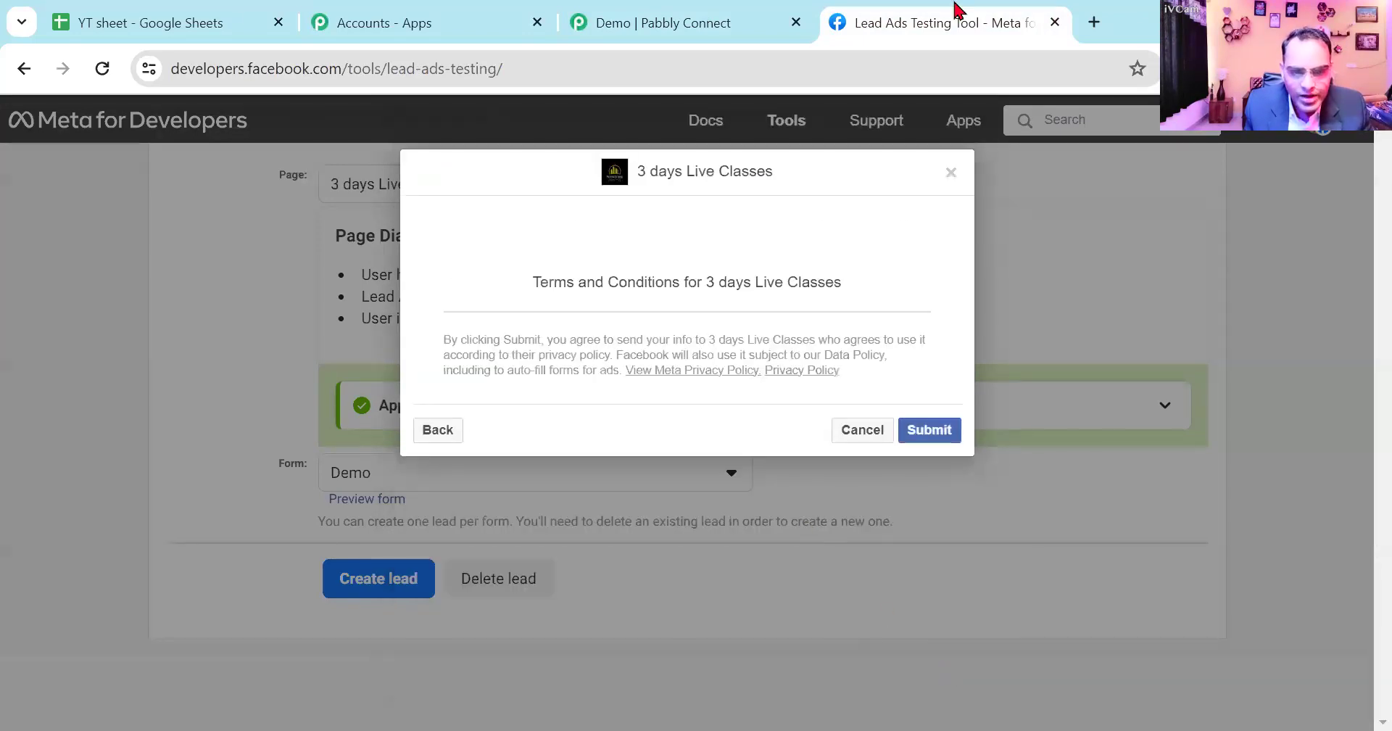
left_click(936, 435)
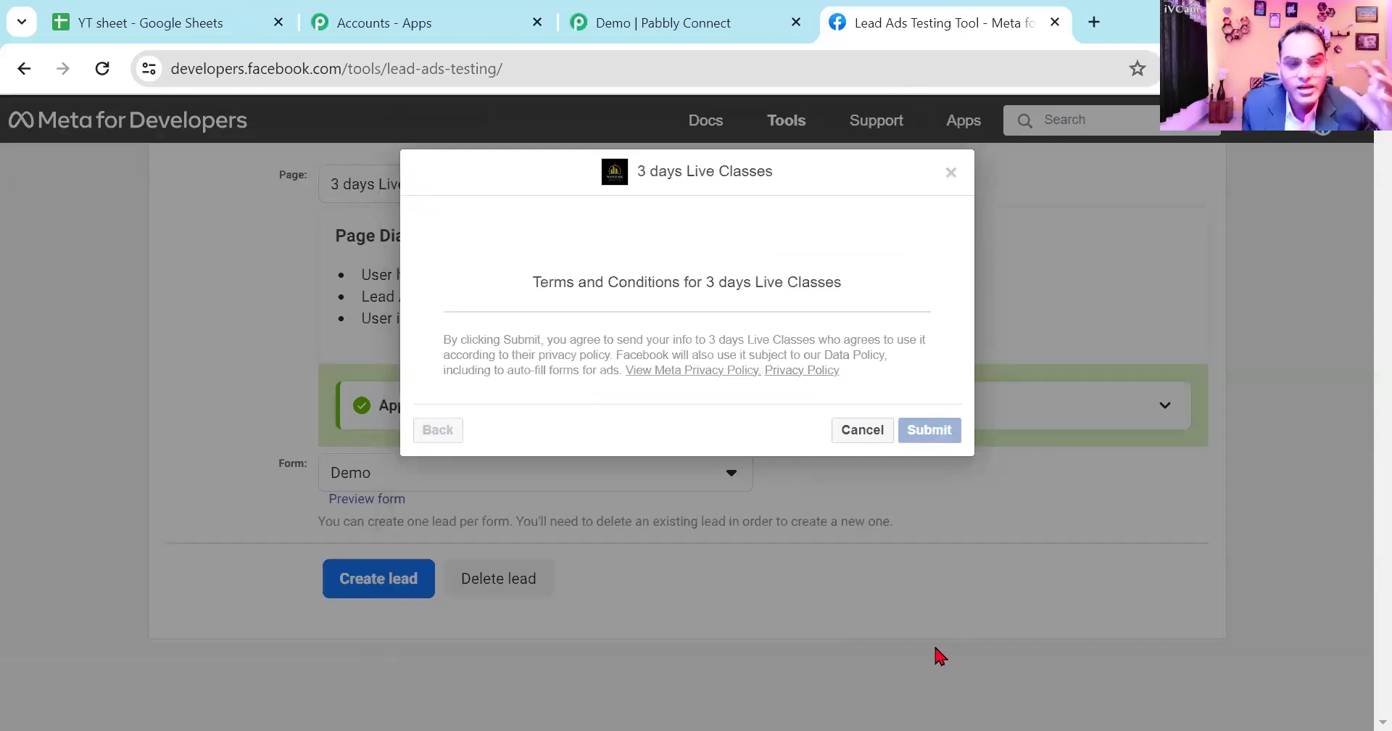
- Switch back to the Pabbly Connect workflow and examine the fields captured in the trigger's webhook response
left_click(639, 33)
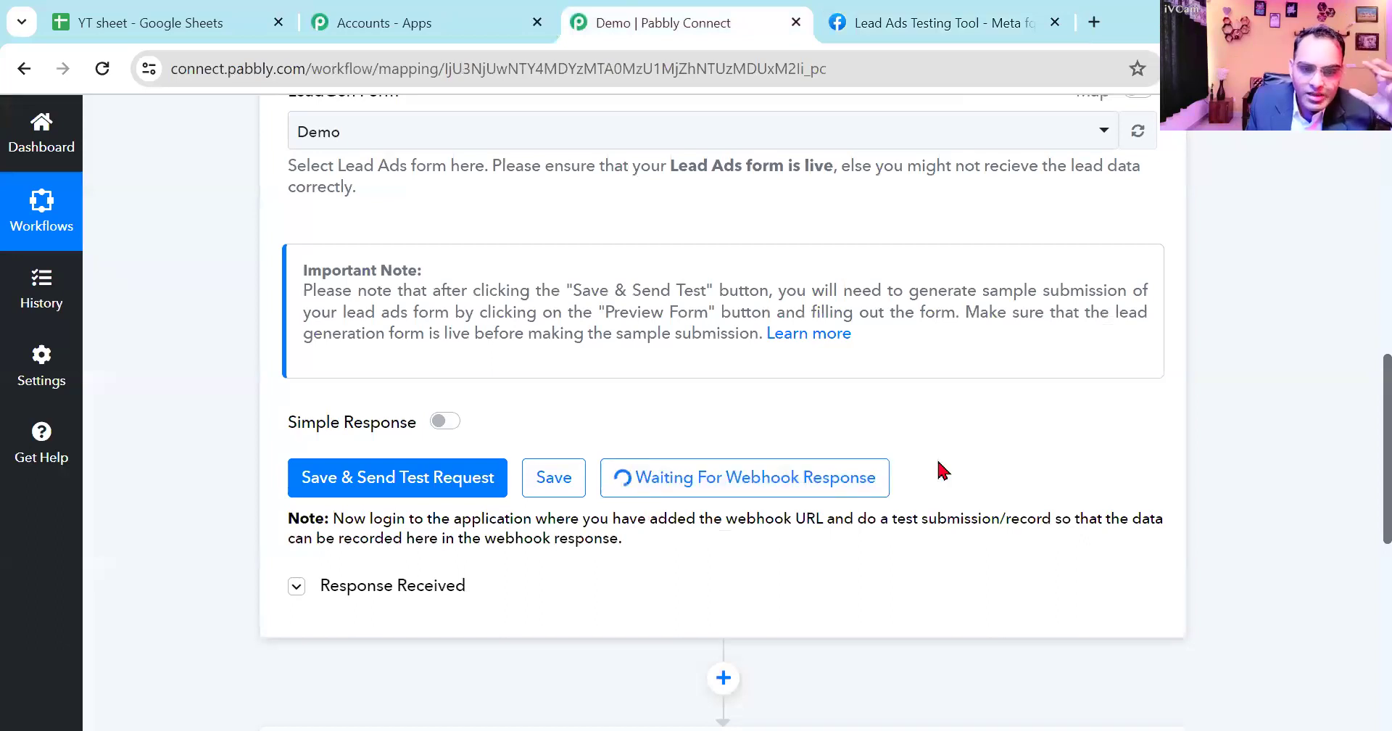
scroll(709, 370, "down", 2)
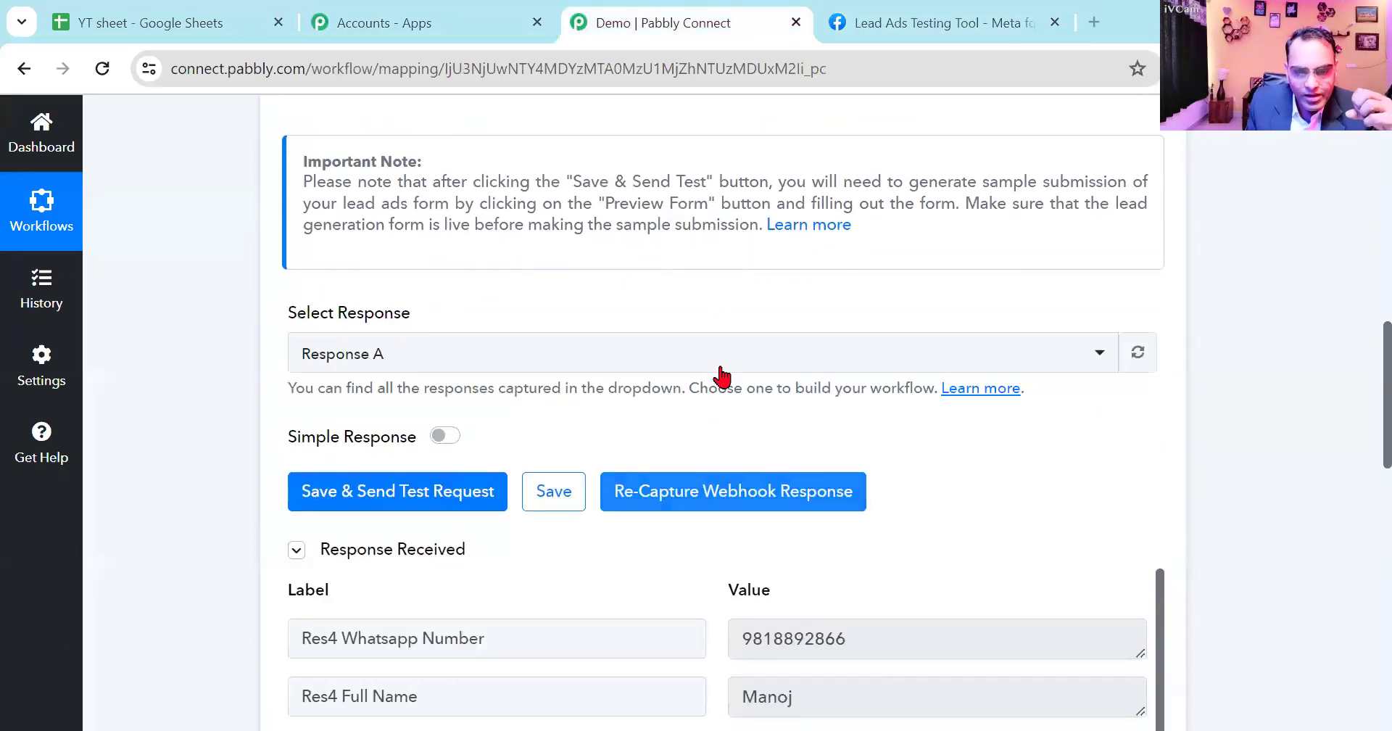
scroll(725, 375, "down", 3)
scroll(852, 542, "down", 1)
scroll(852, 542, "down", 8)
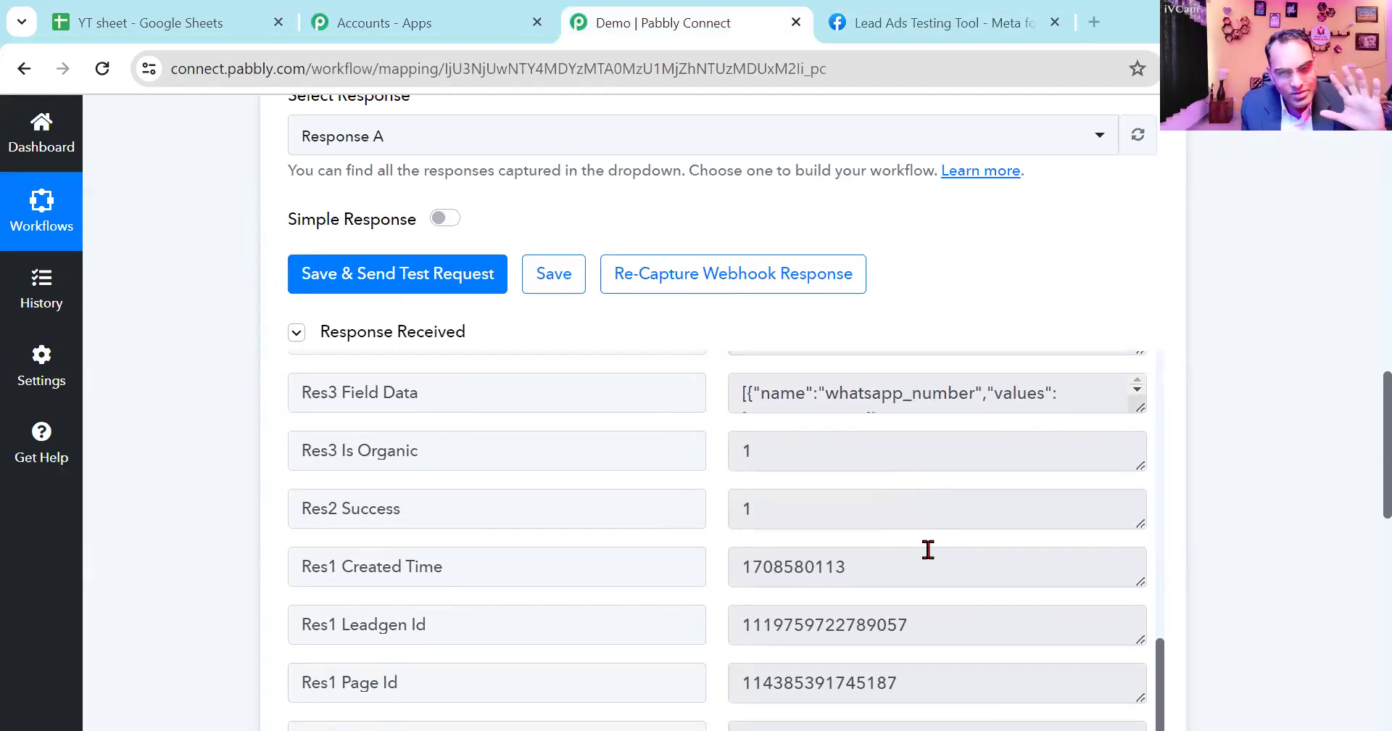
scroll(932, 552, "up", 8)
scroll(1165, 529, "up", 10)
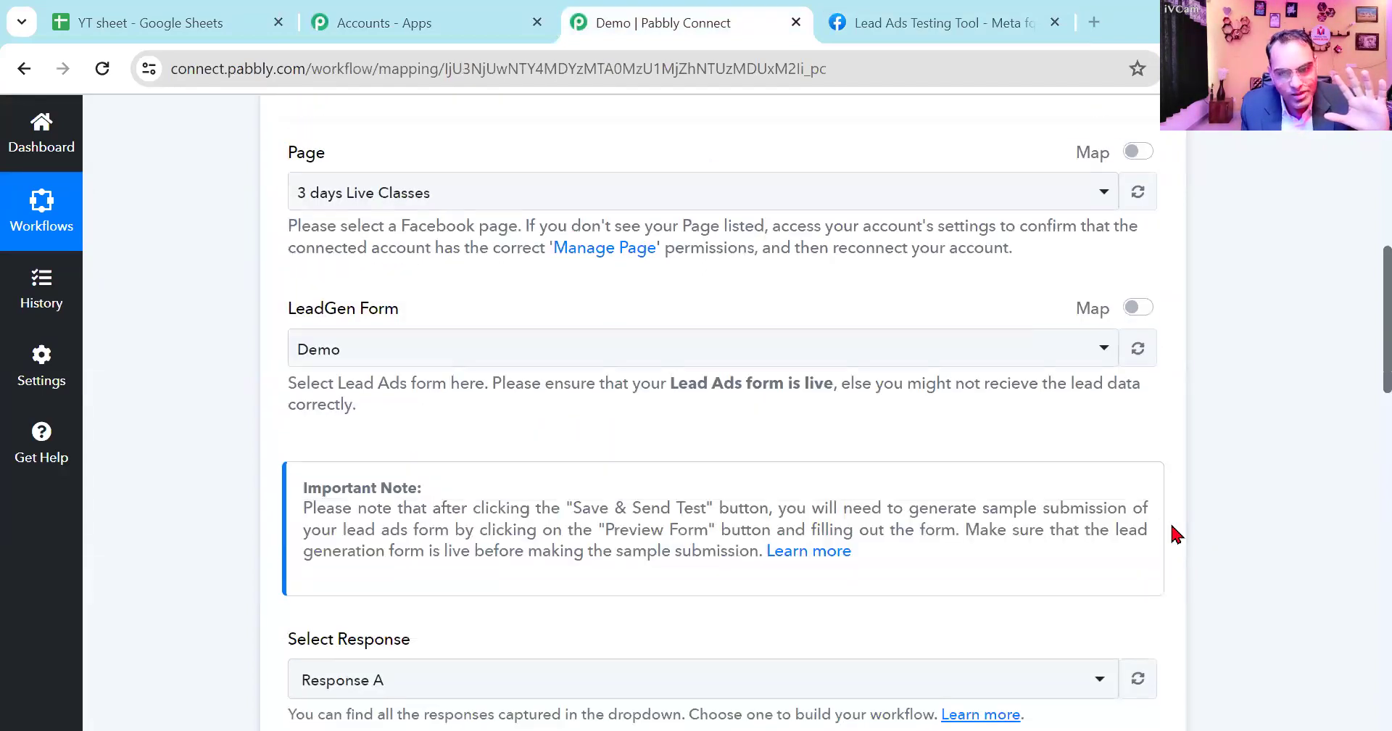
- Switch to the Notepad notes and extend the "Triger event= FB= Lead" line with "= coonect- Pabbly= Facebook"
scroll(1176, 534, "up", 1)
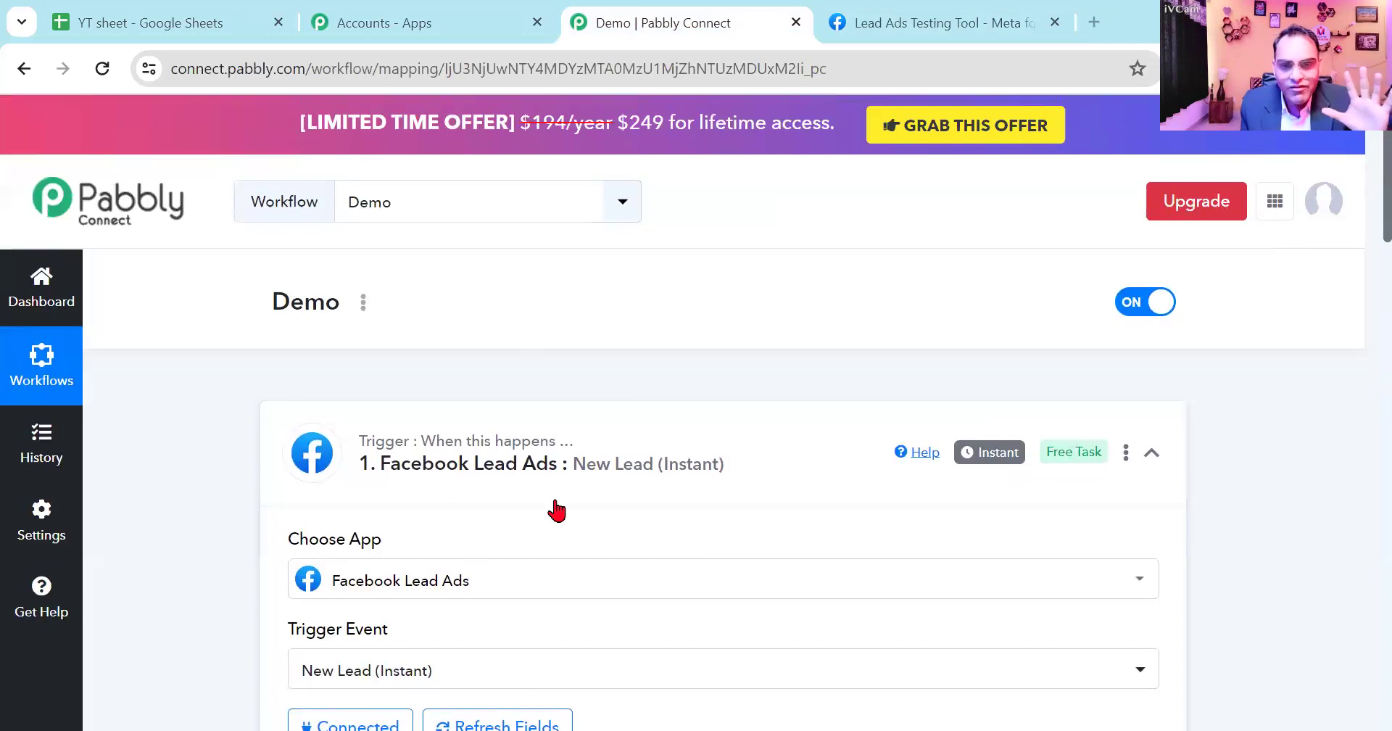
scroll(559, 427, "down", 3)
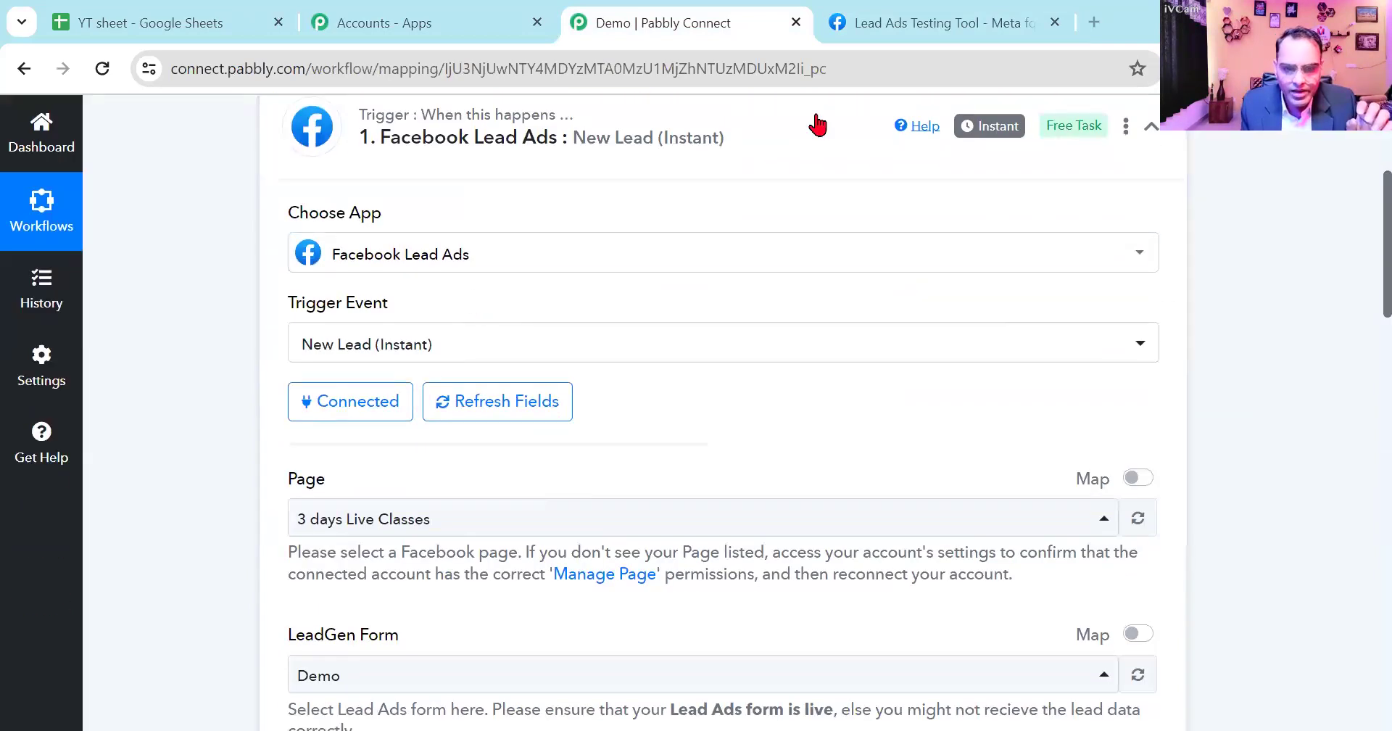
key("alt+Tab")
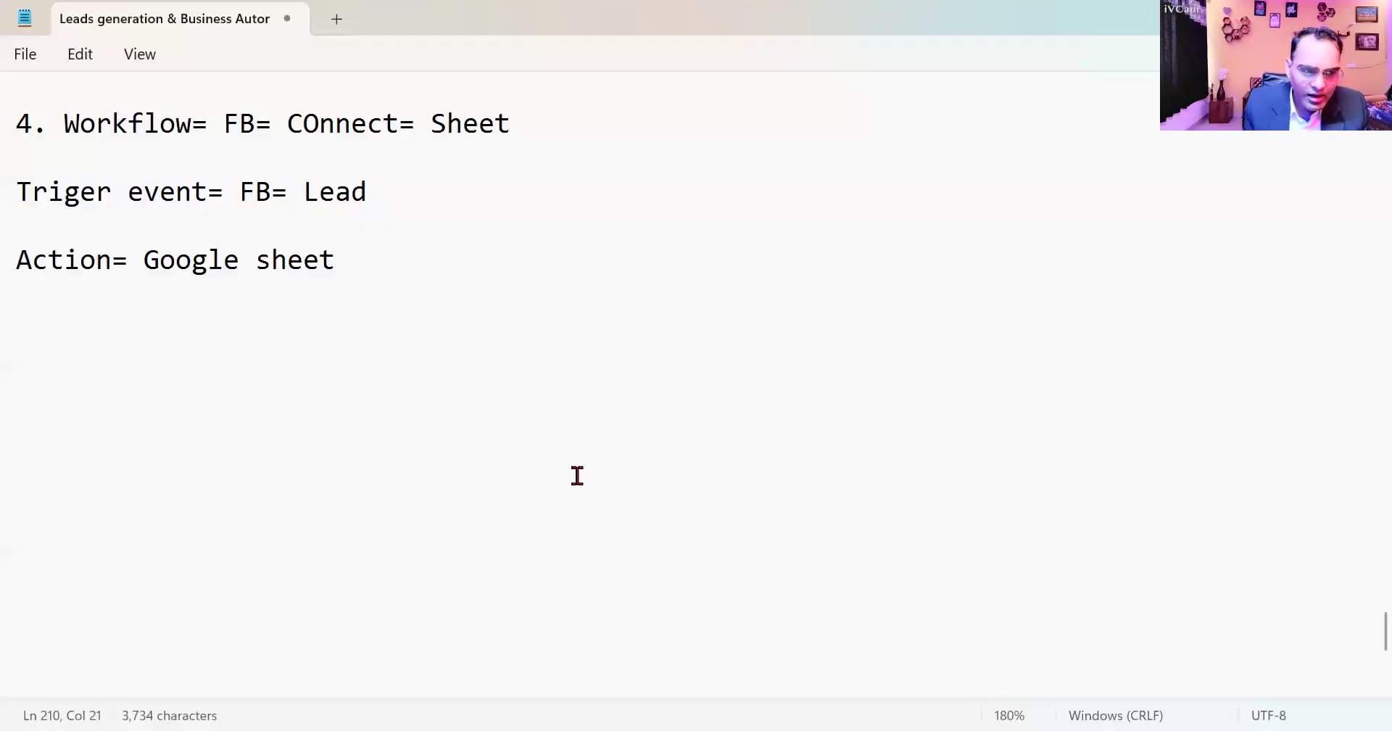
left_click(421, 198)
type("= coo")
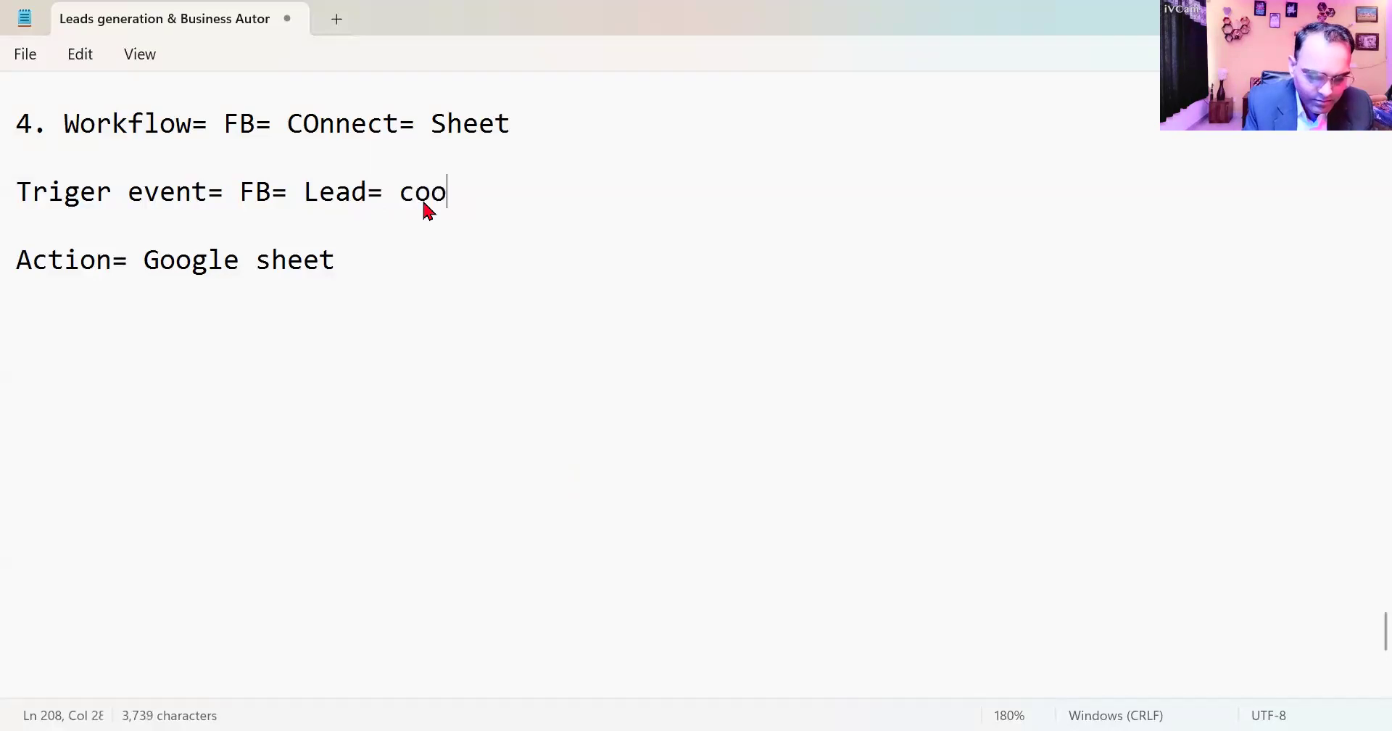
type("nect- Pabbly= Facebbo")
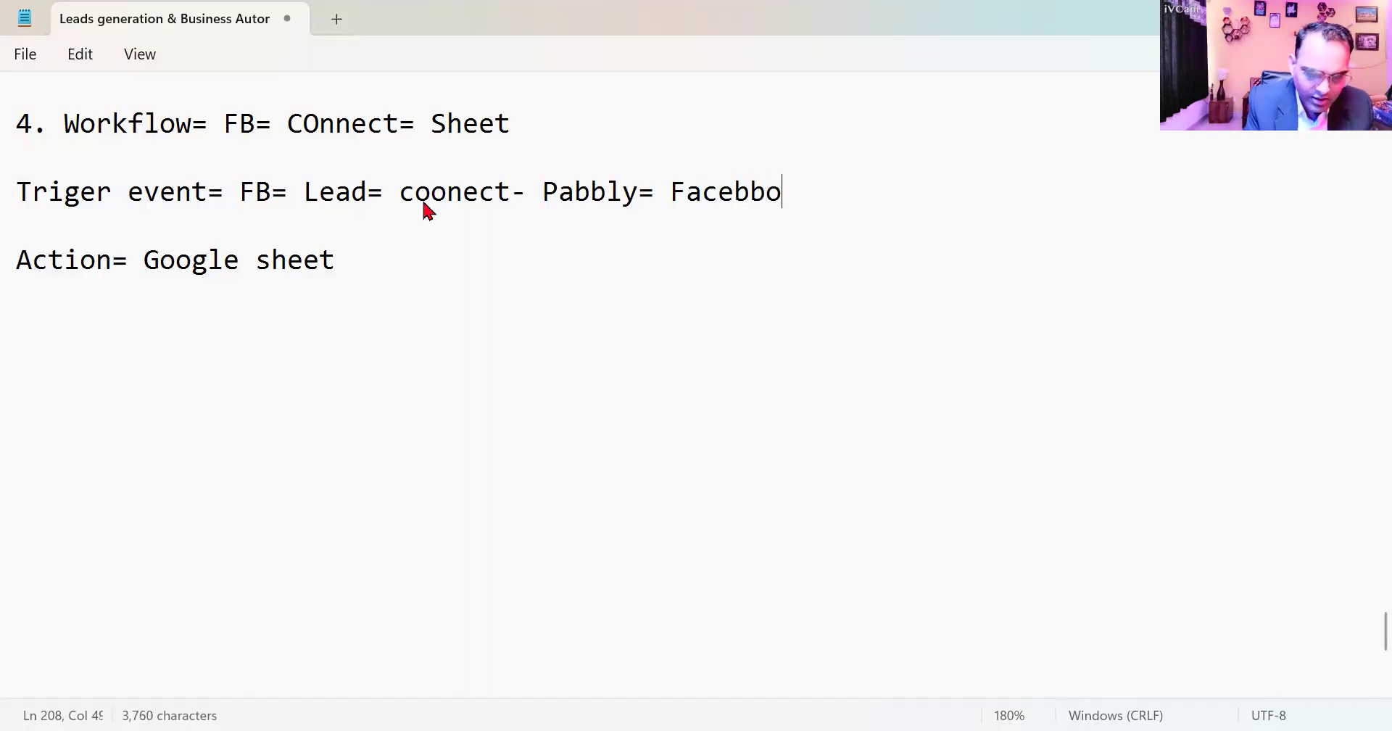
key("BackSpace")
key("BackSpace")
type("ook ")
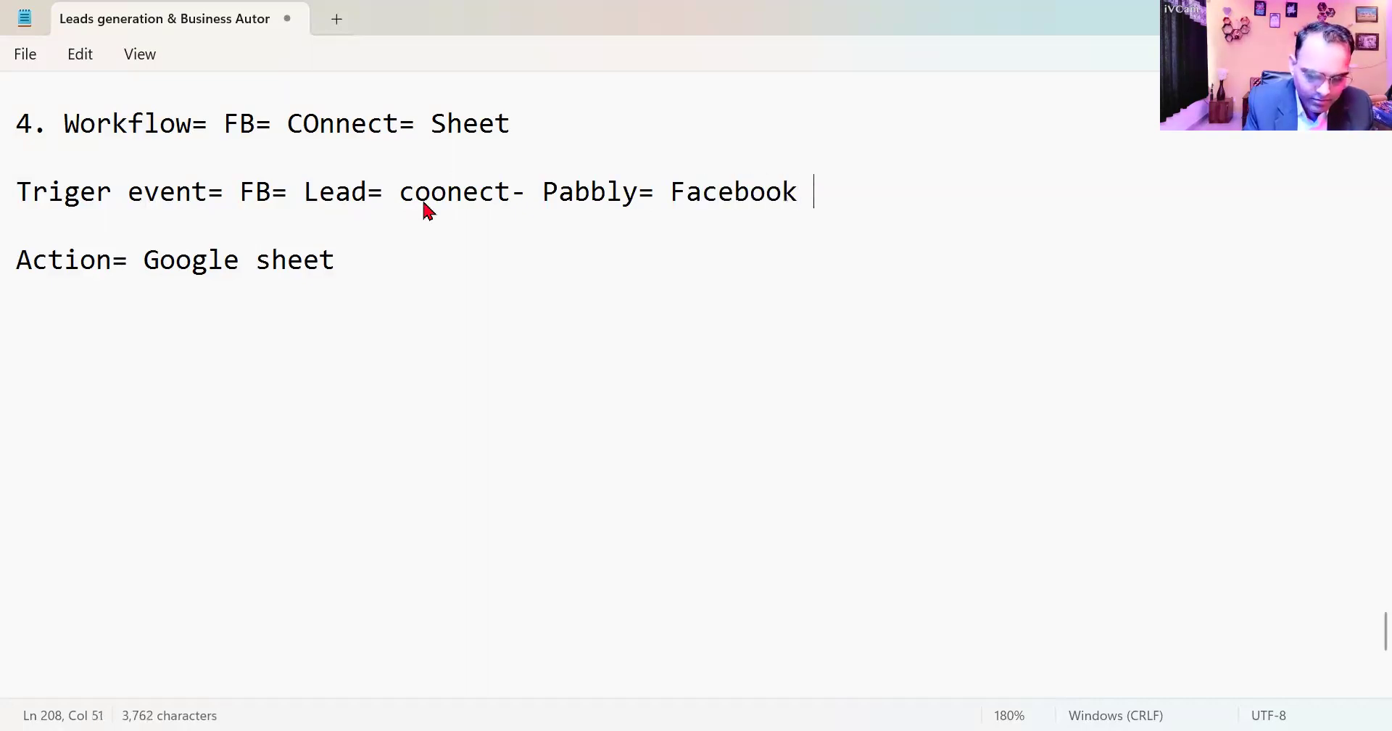
type("= Login= Connect=")
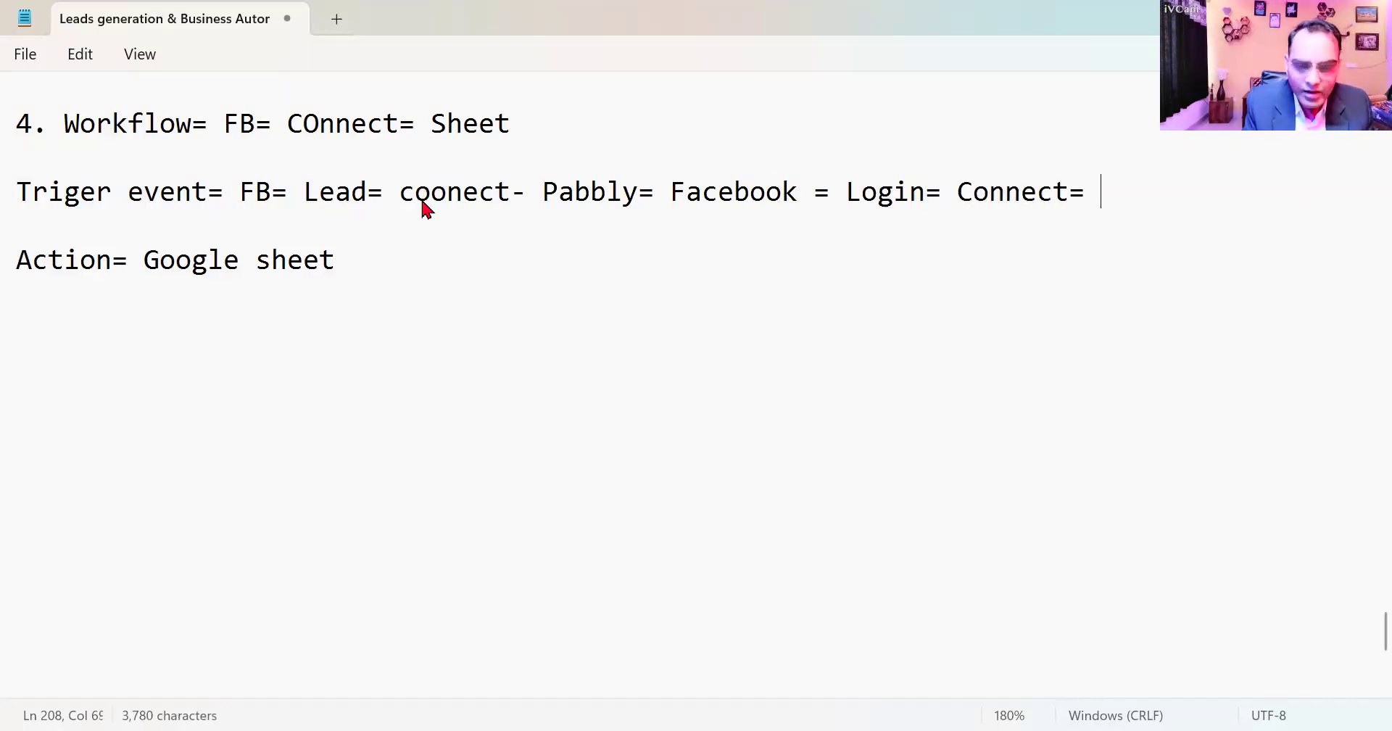
type(" Page=")
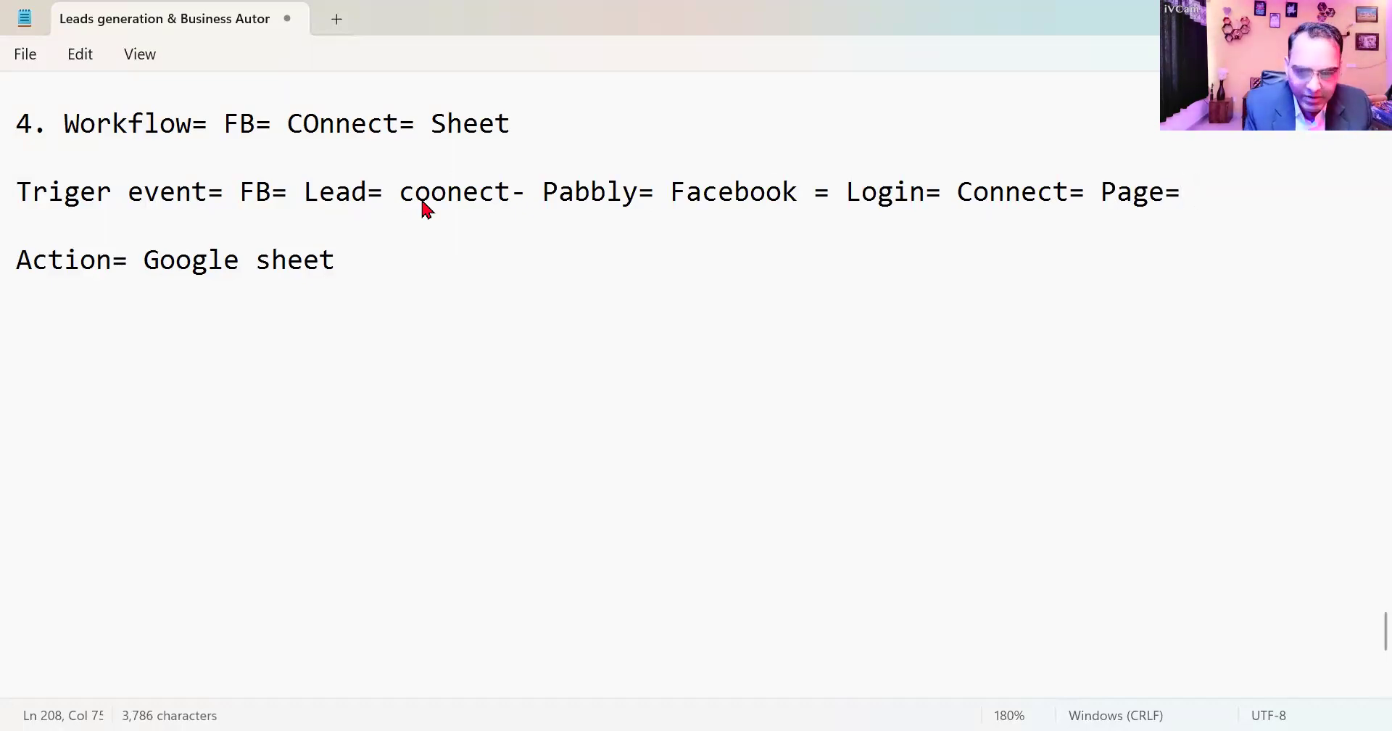
type(" +for")
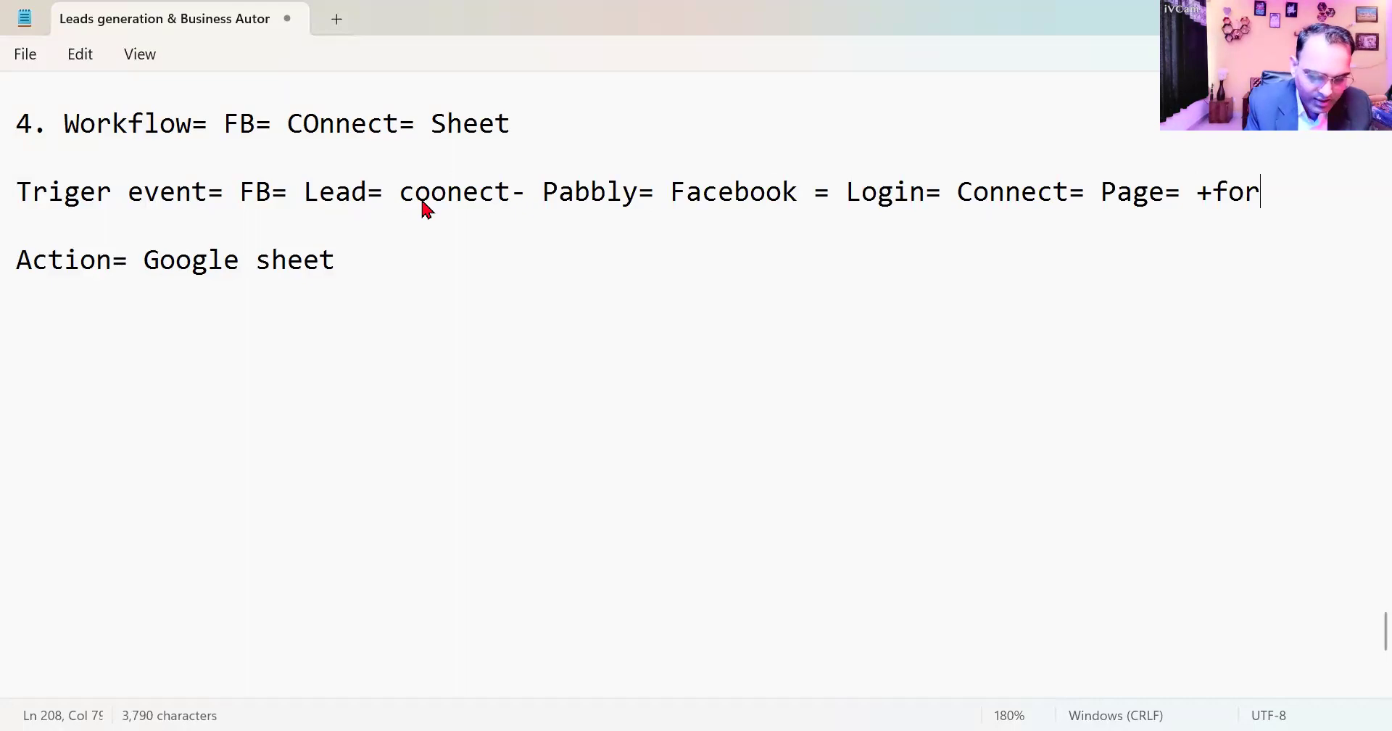
type("m= save")
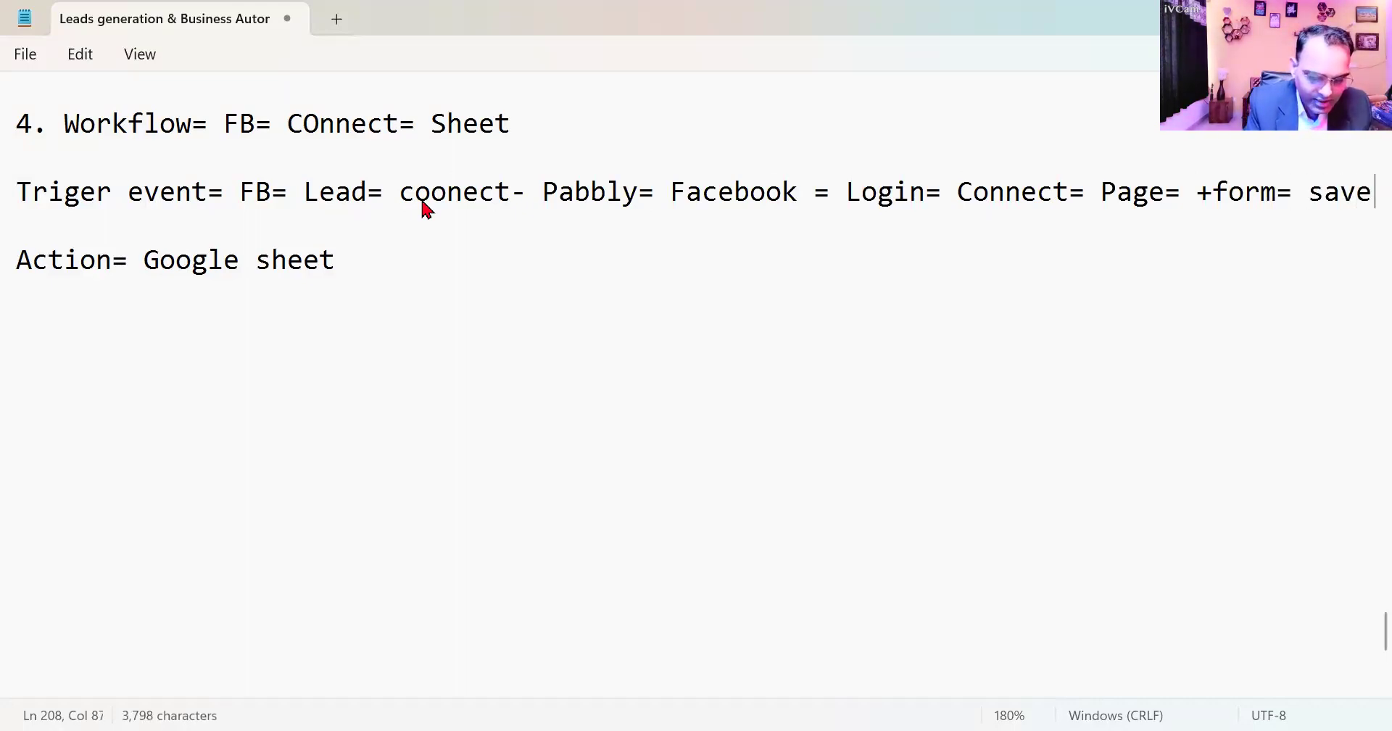
type(" & send")
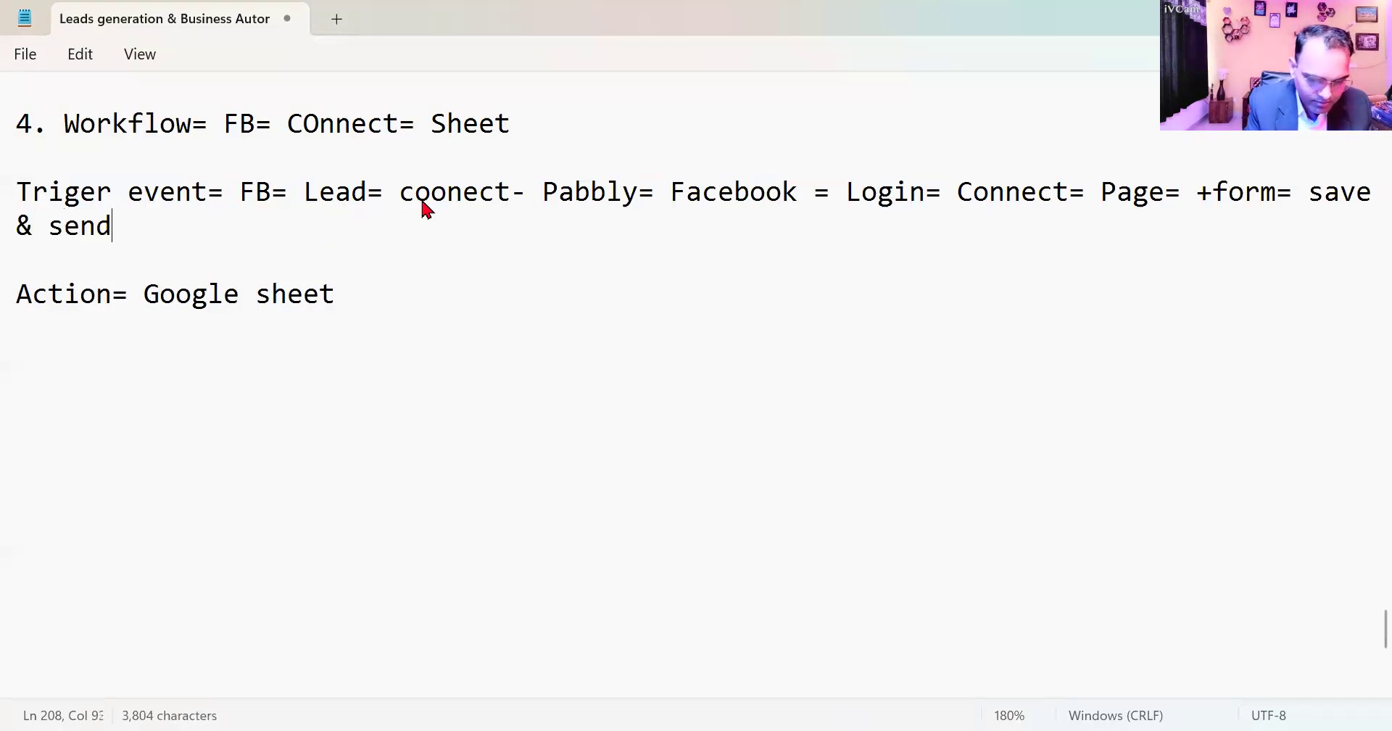
type(" tes")
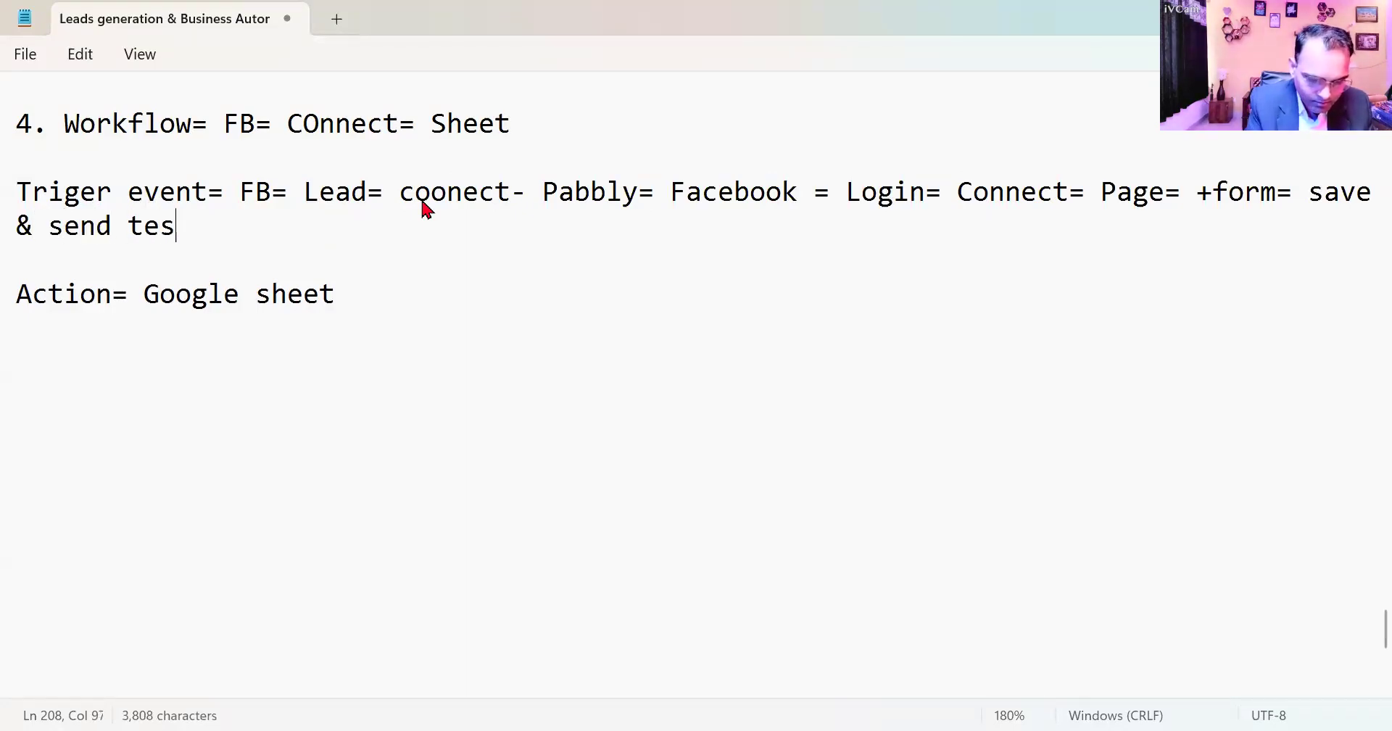
type("t reques")
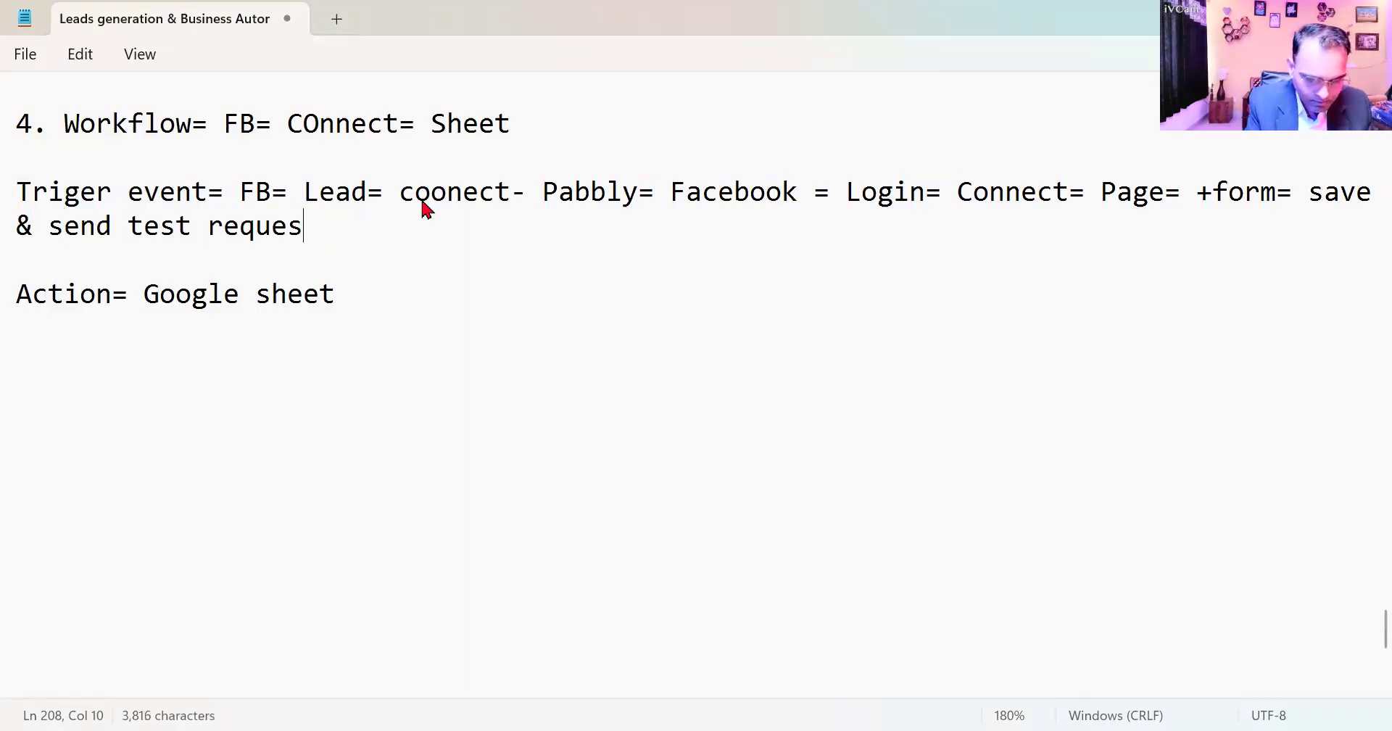
type("t= lead")
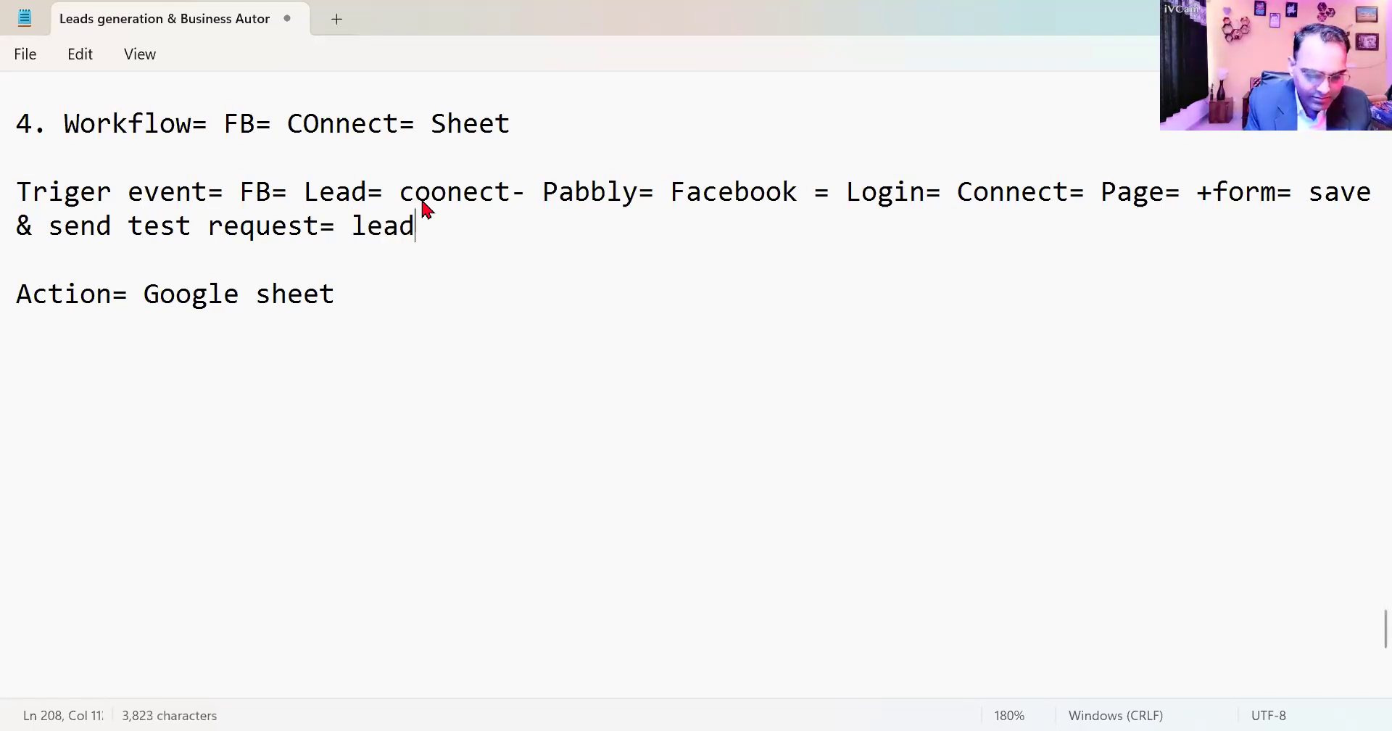
type(" testing")
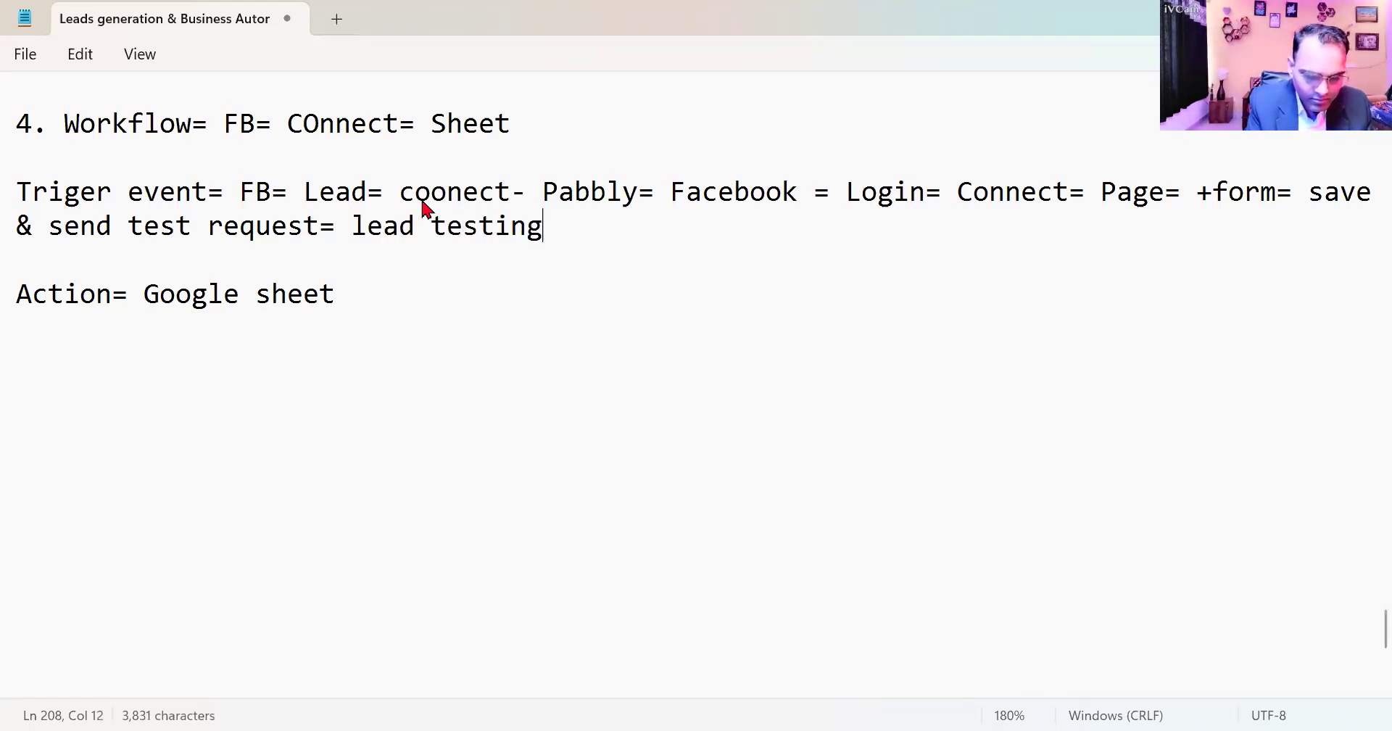
type(" tool= man")
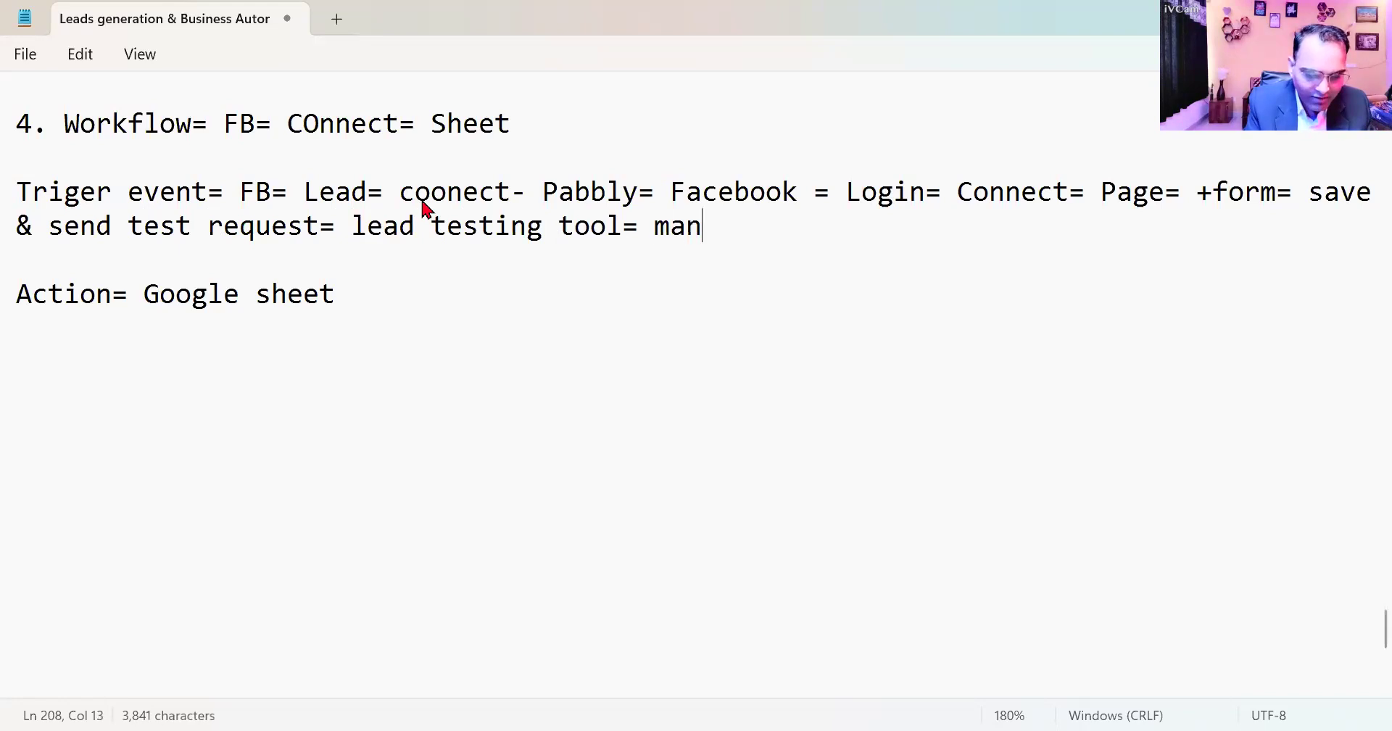
type("ualy= lead=")
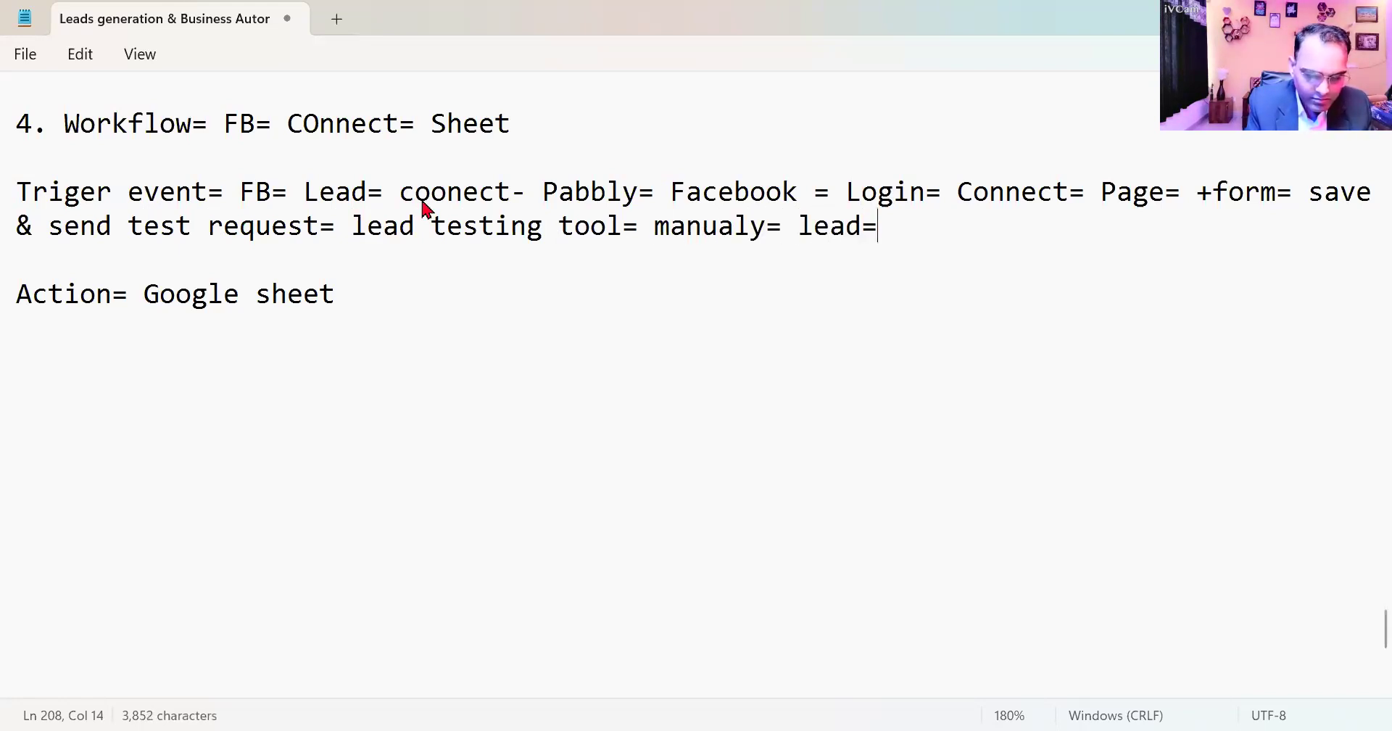
type(" fill=")
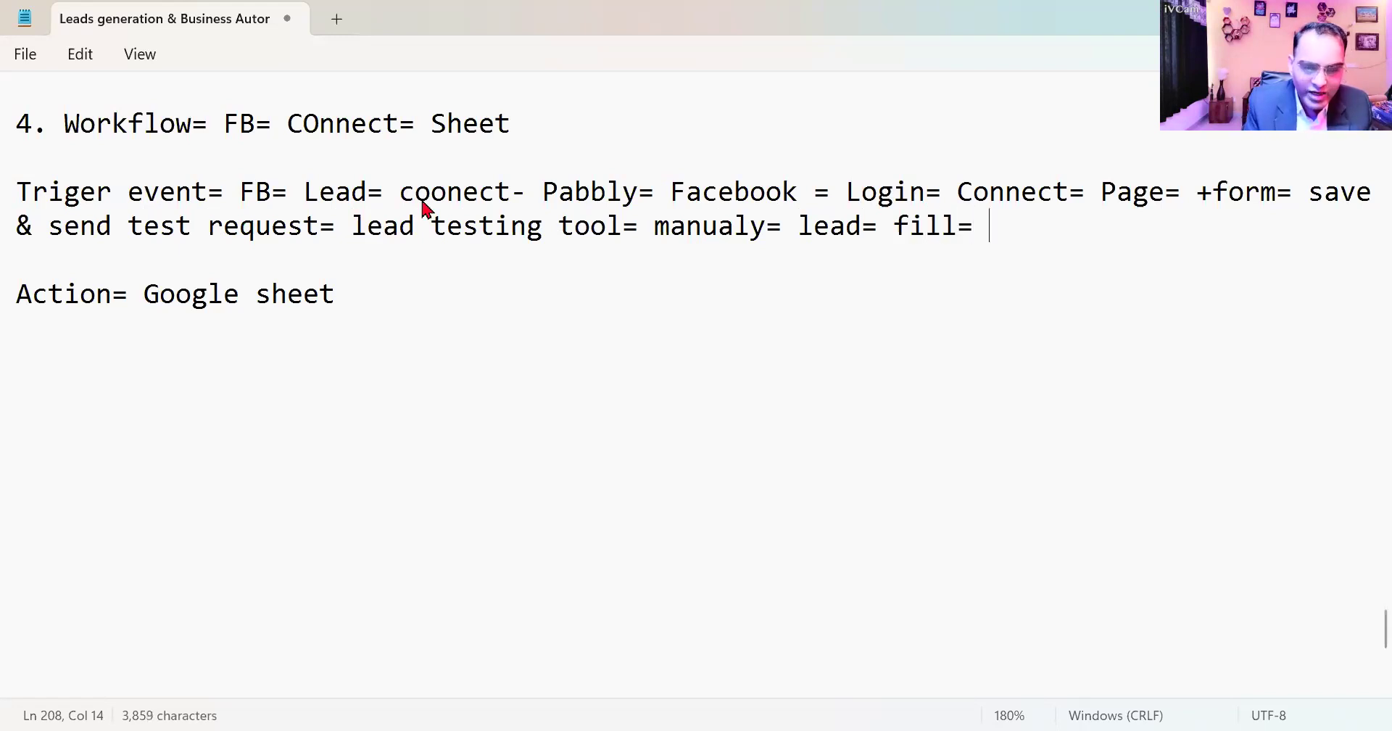
type(" pabbly")
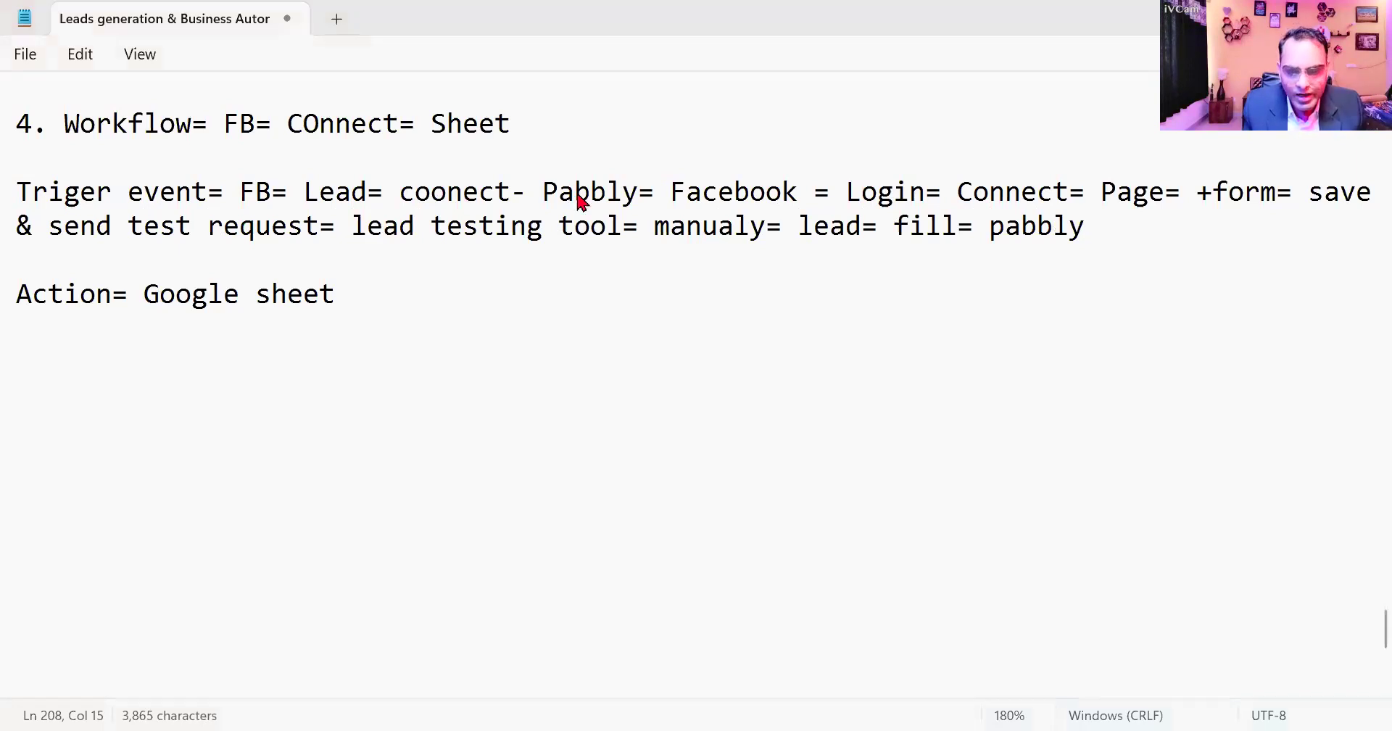
- Switch back to the Pabbly Connect workflow and set its action step to Google Sheets with the Add New Row event
key("alt+Tab")
scroll(814, 476, "down", 6)
scroll(889, 562, "down", 6)
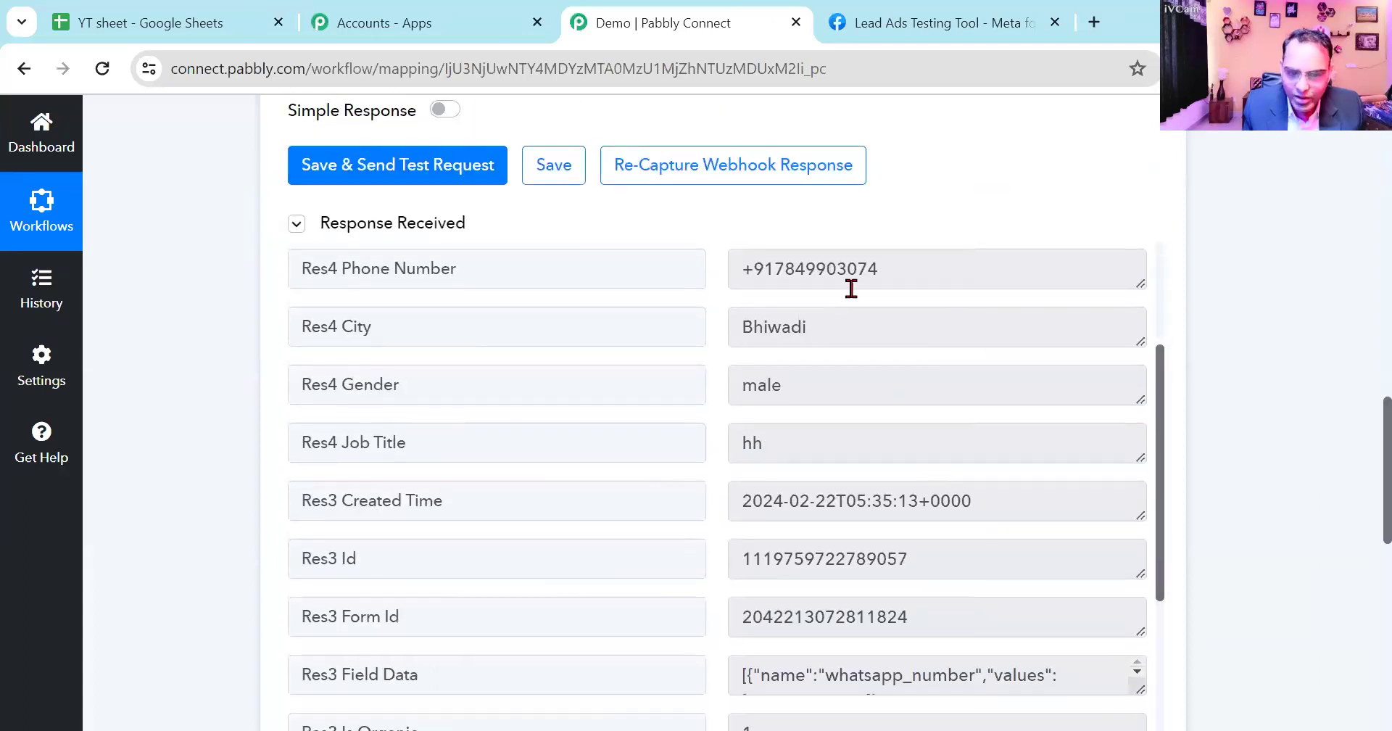
scroll(780, 646, "down", 5)
scroll(841, 621, "down", 2)
scroll(1212, 606, "down", 5)
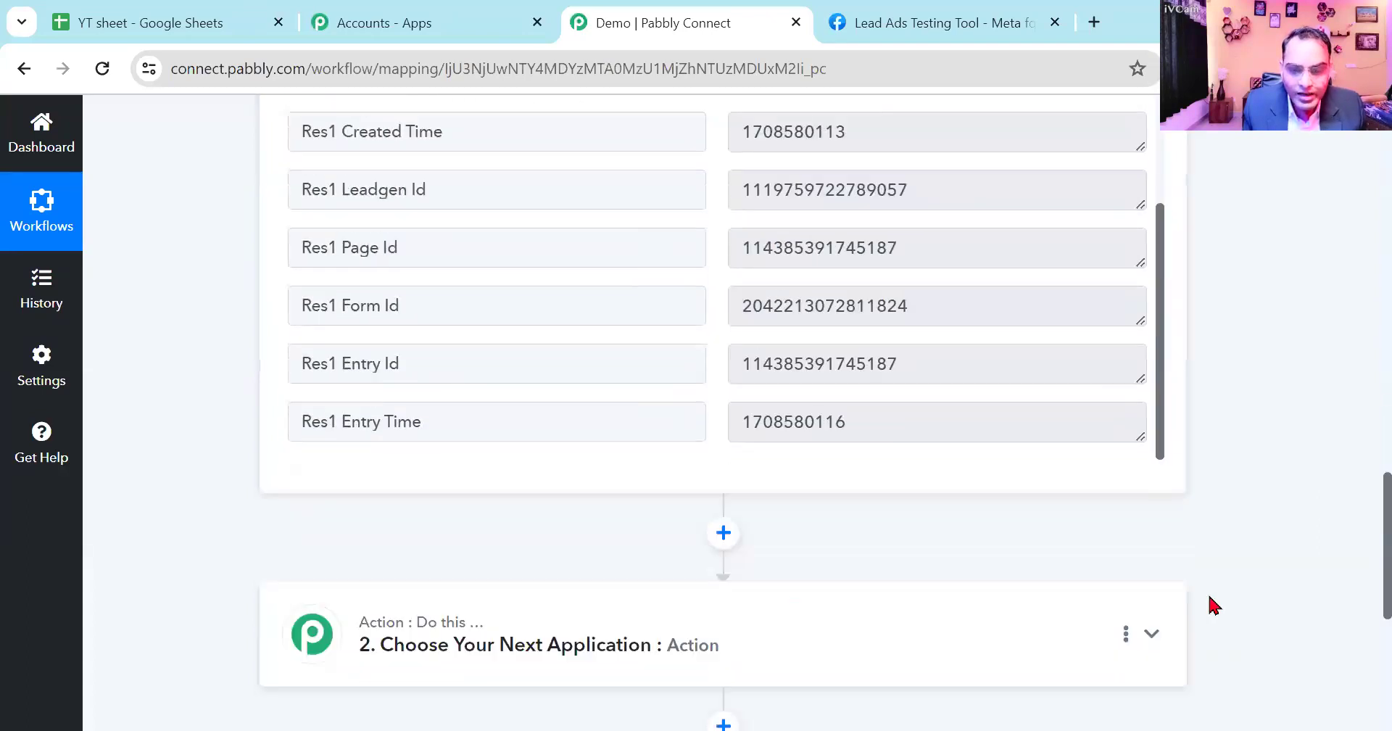
left_click(819, 638)
left_click(477, 473)
type("google")
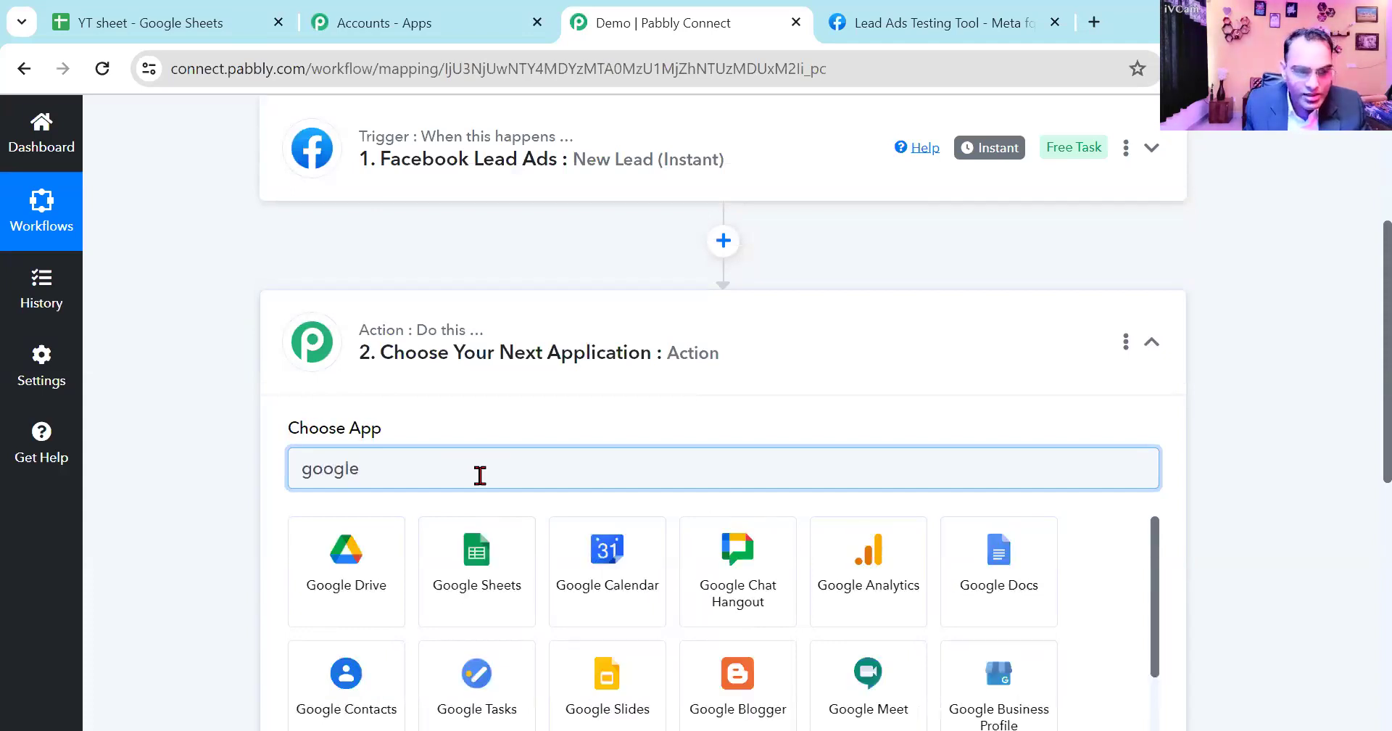
left_click(485, 564)
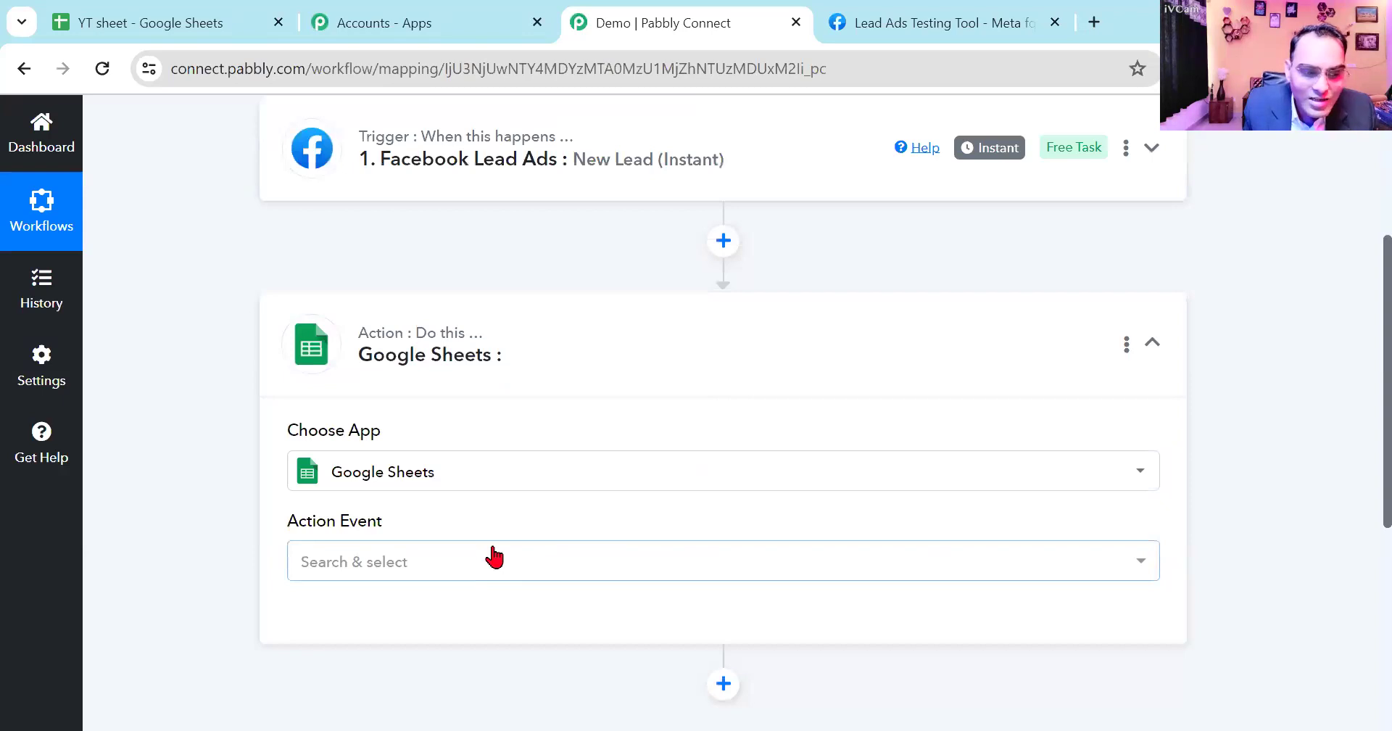
left_click(493, 576)
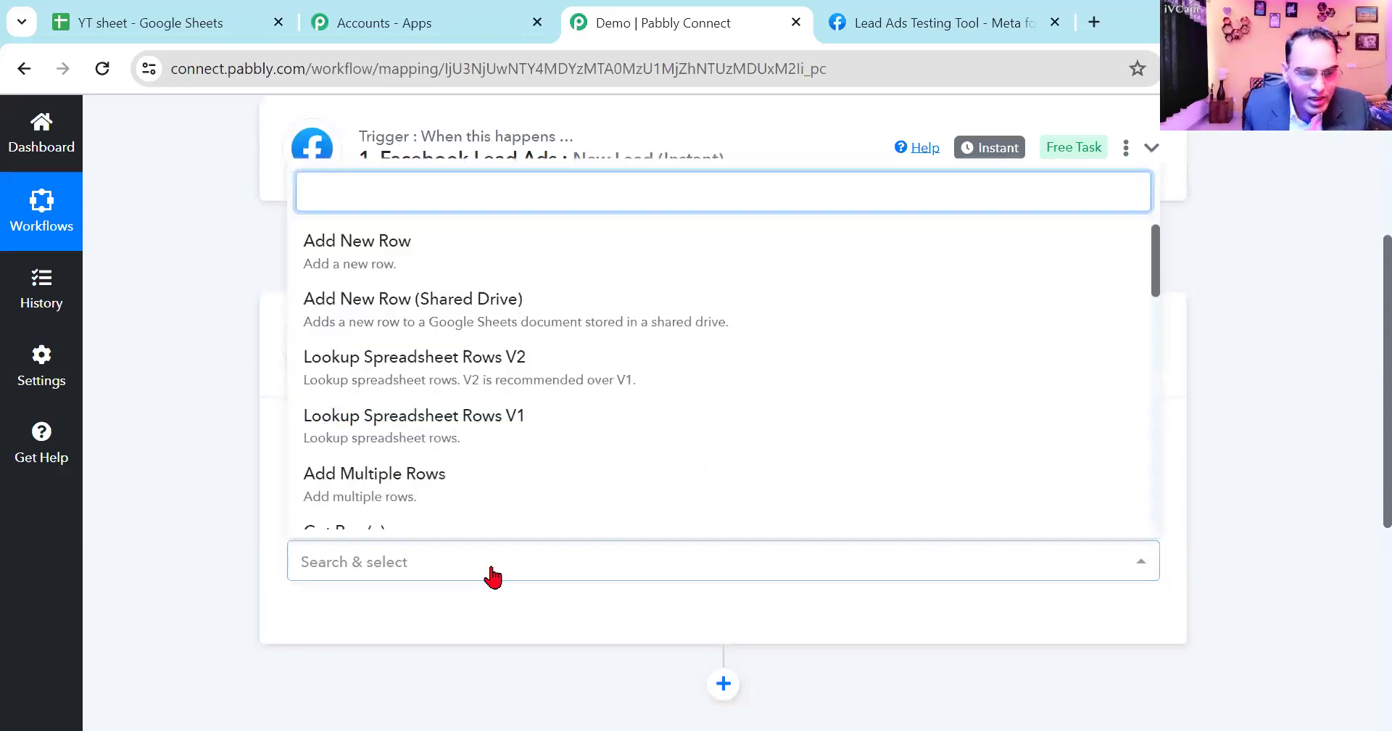
left_click(440, 263)
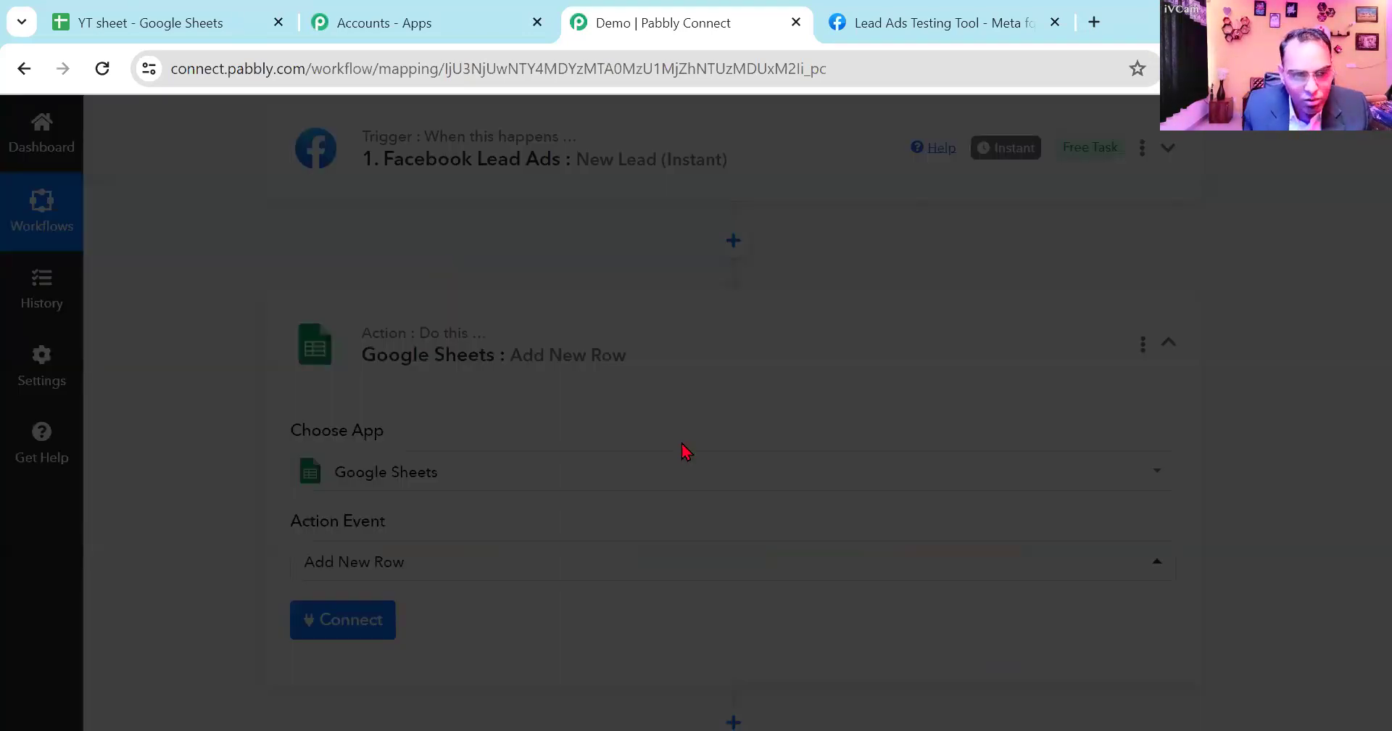
- Connect the Google Sheets action through a new connection by signing in with Google
scroll(684, 450, "down", 3)
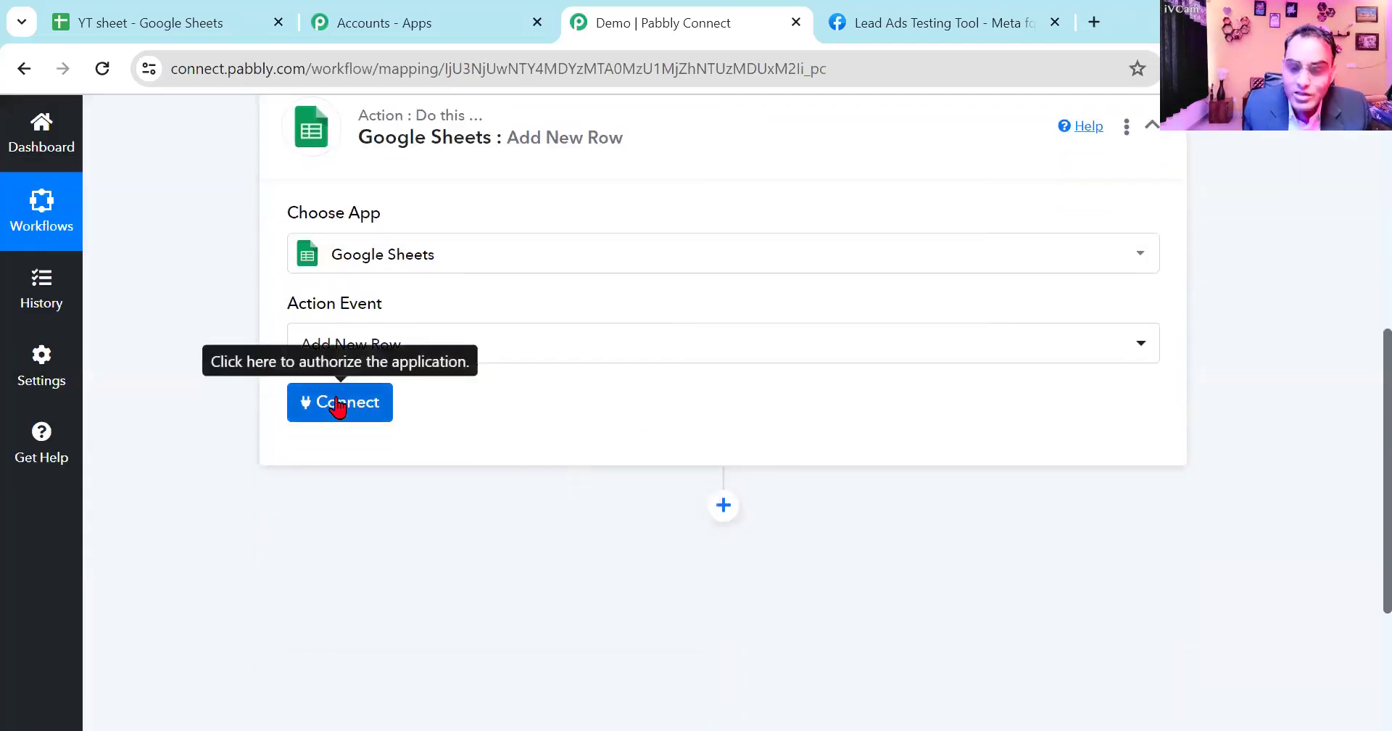
left_click(337, 405)
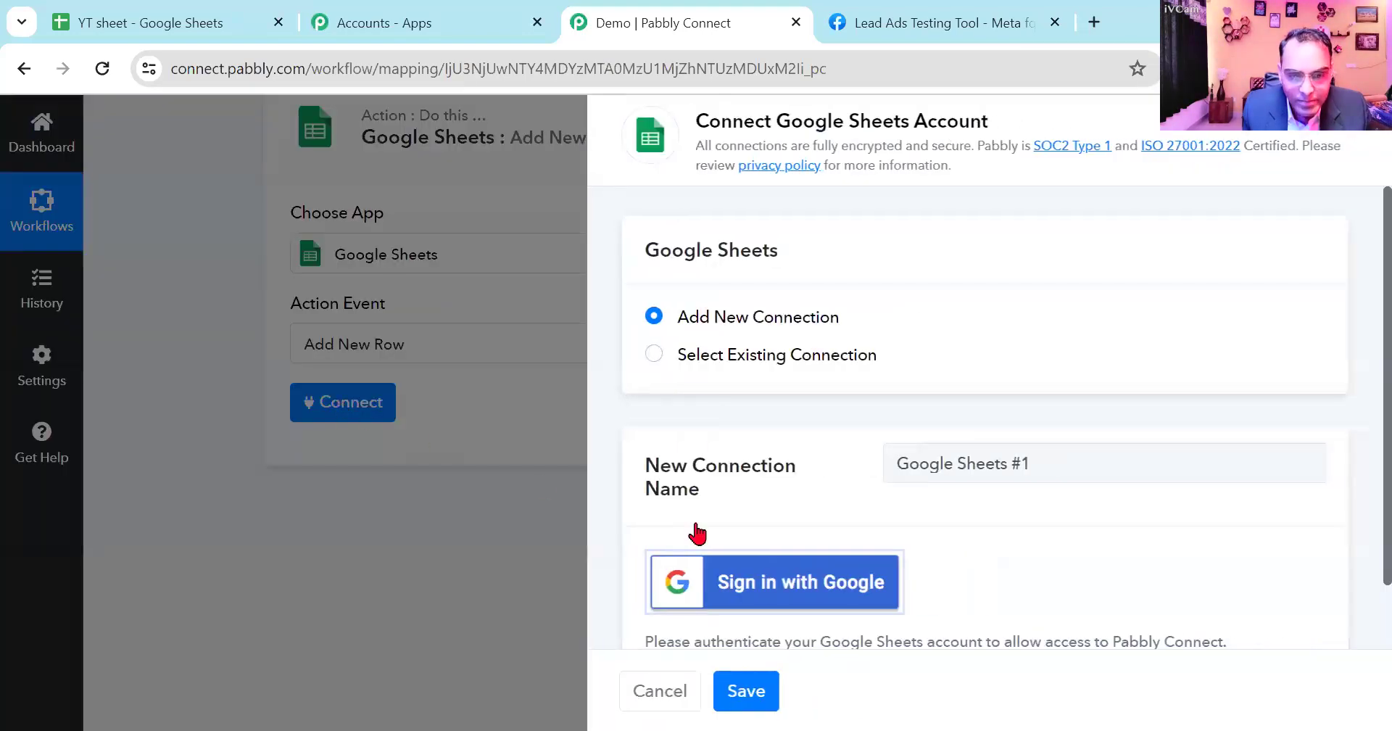
left_click(772, 582)
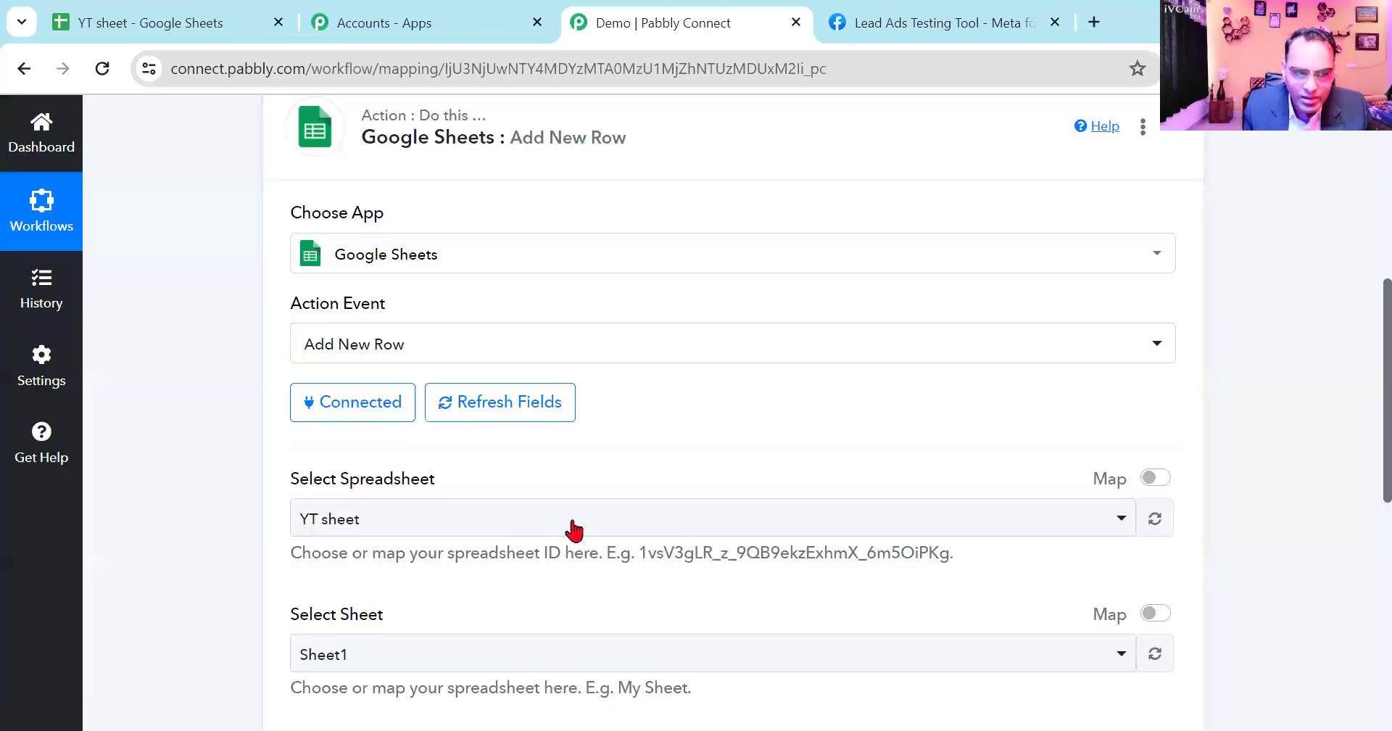
- Select YT sheet as the action's spreadsheet and check it against the spreadsheet open in Google Sheets
scroll(643, 528, "down", 2)
left_click(568, 412)
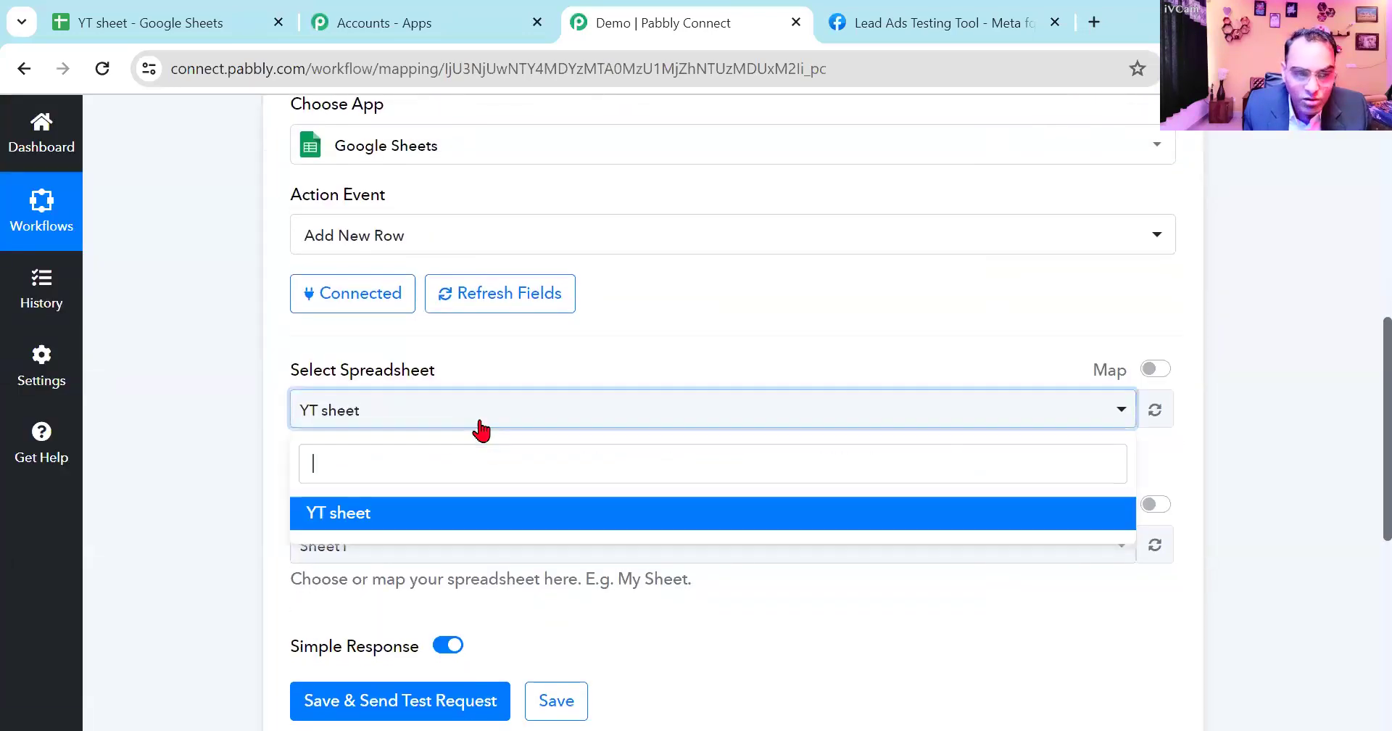
left_click(341, 516)
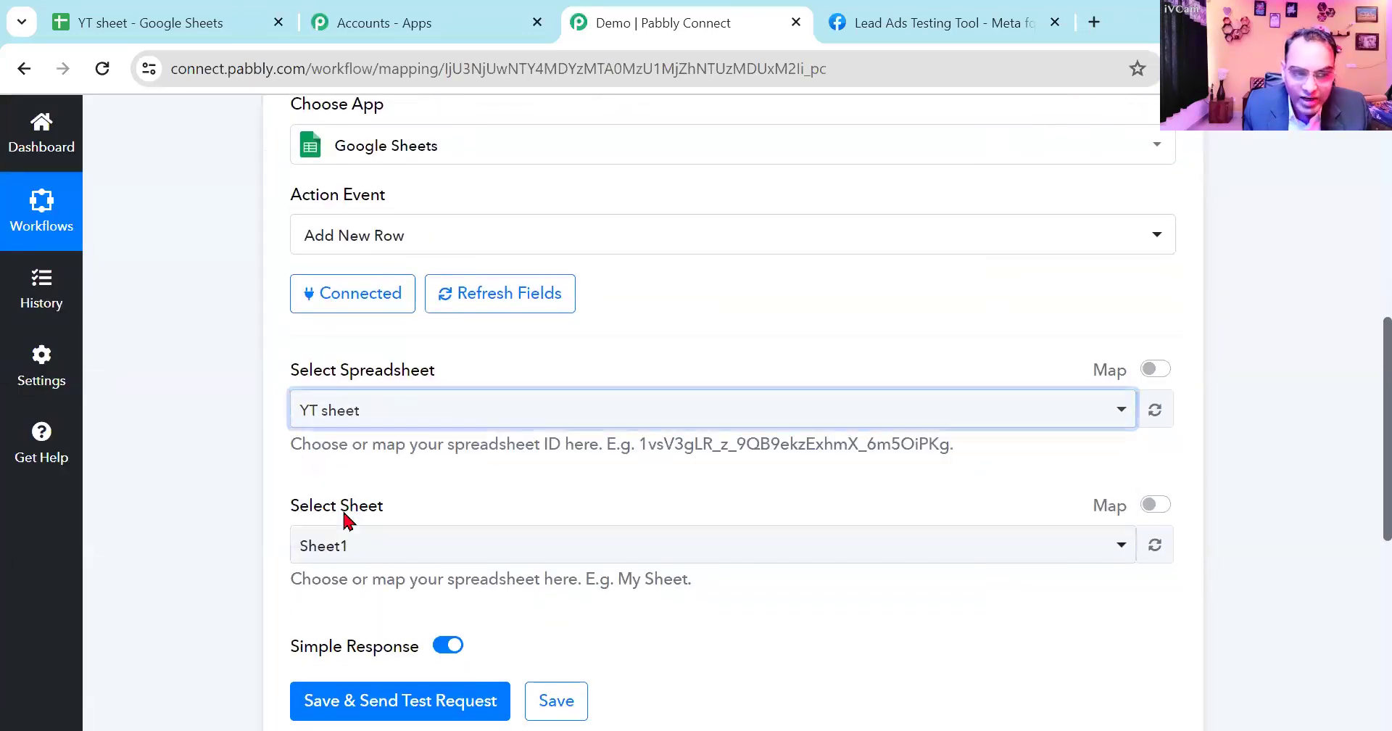
left_click(181, 28)
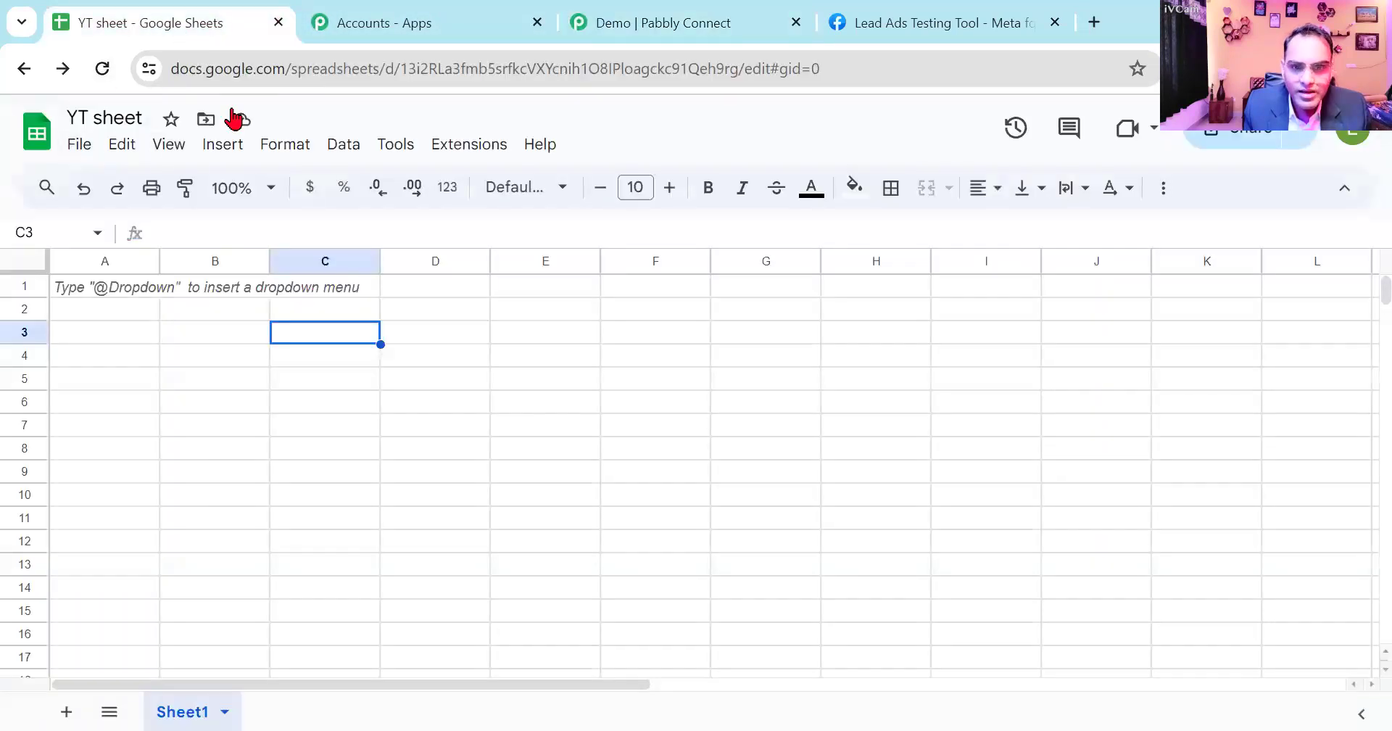
left_click(692, 22)
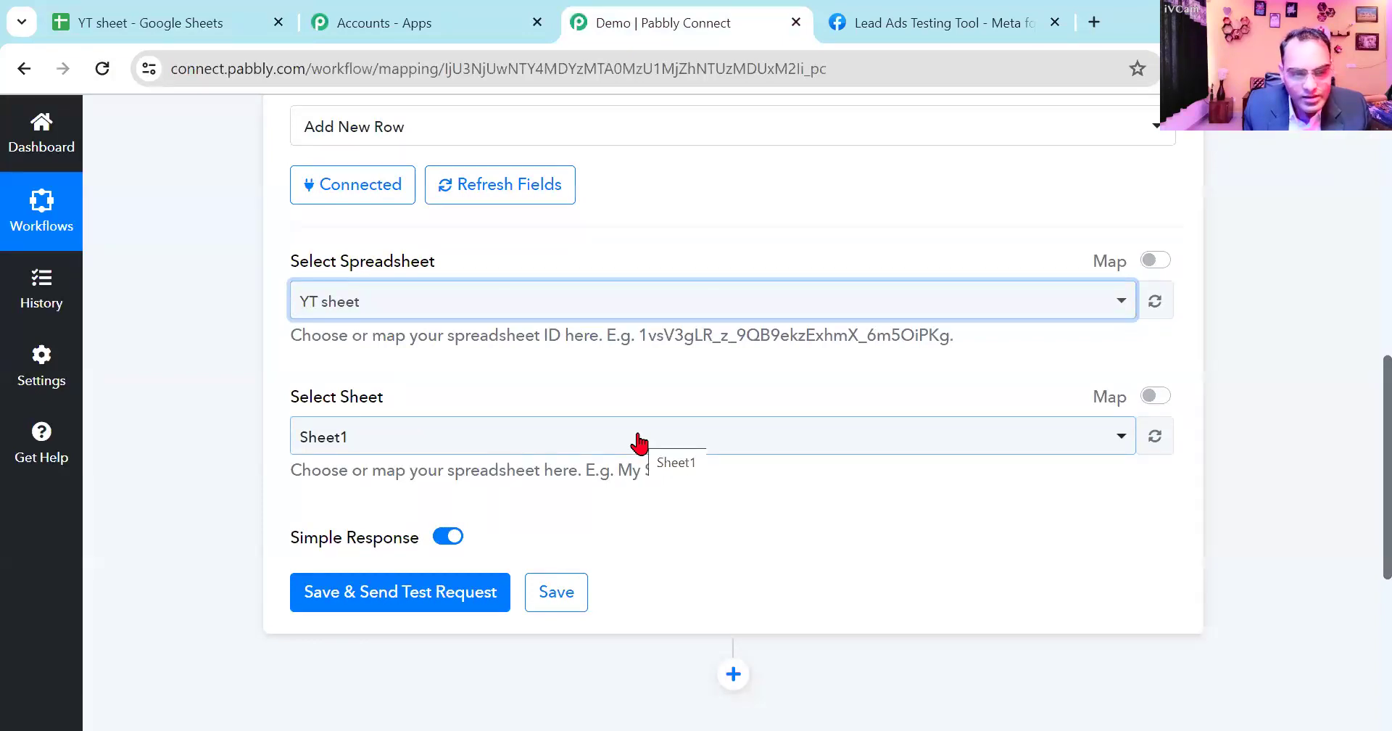
- Review the Google Sheets action's settings with Sheet1 as its sheet, and save and send its test request
scroll(640, 442, "up", 5)
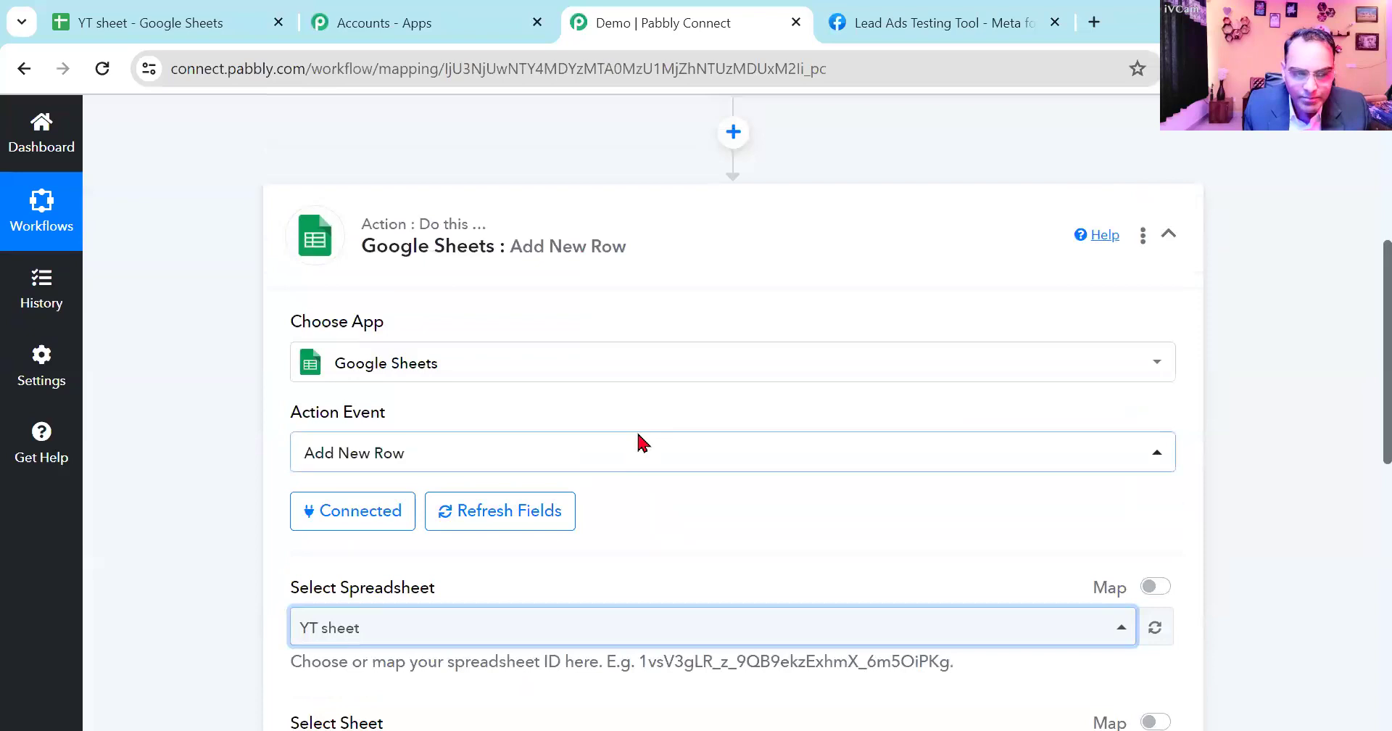
scroll(639, 443, "down", 5)
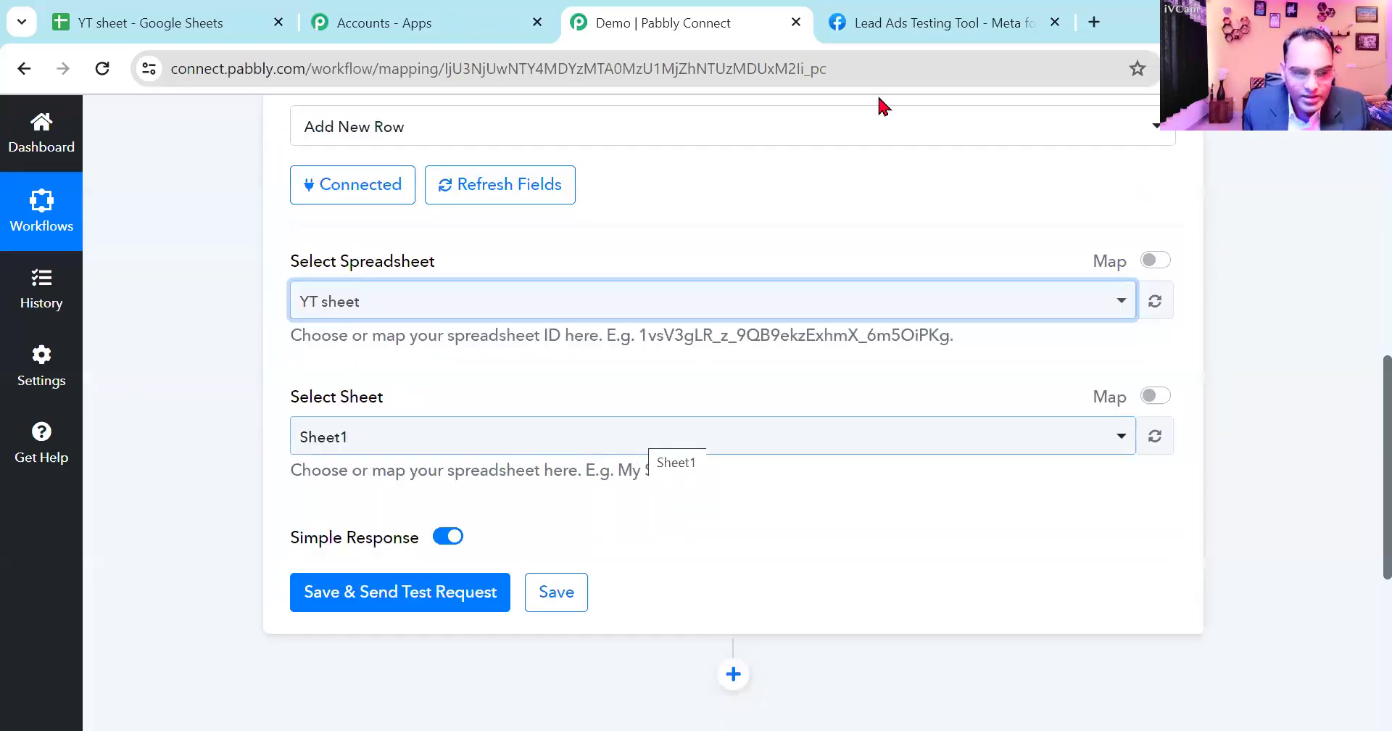
scroll(646, 442, "up", 1)
scroll(646, 444, "down", 3)
left_click(381, 493)
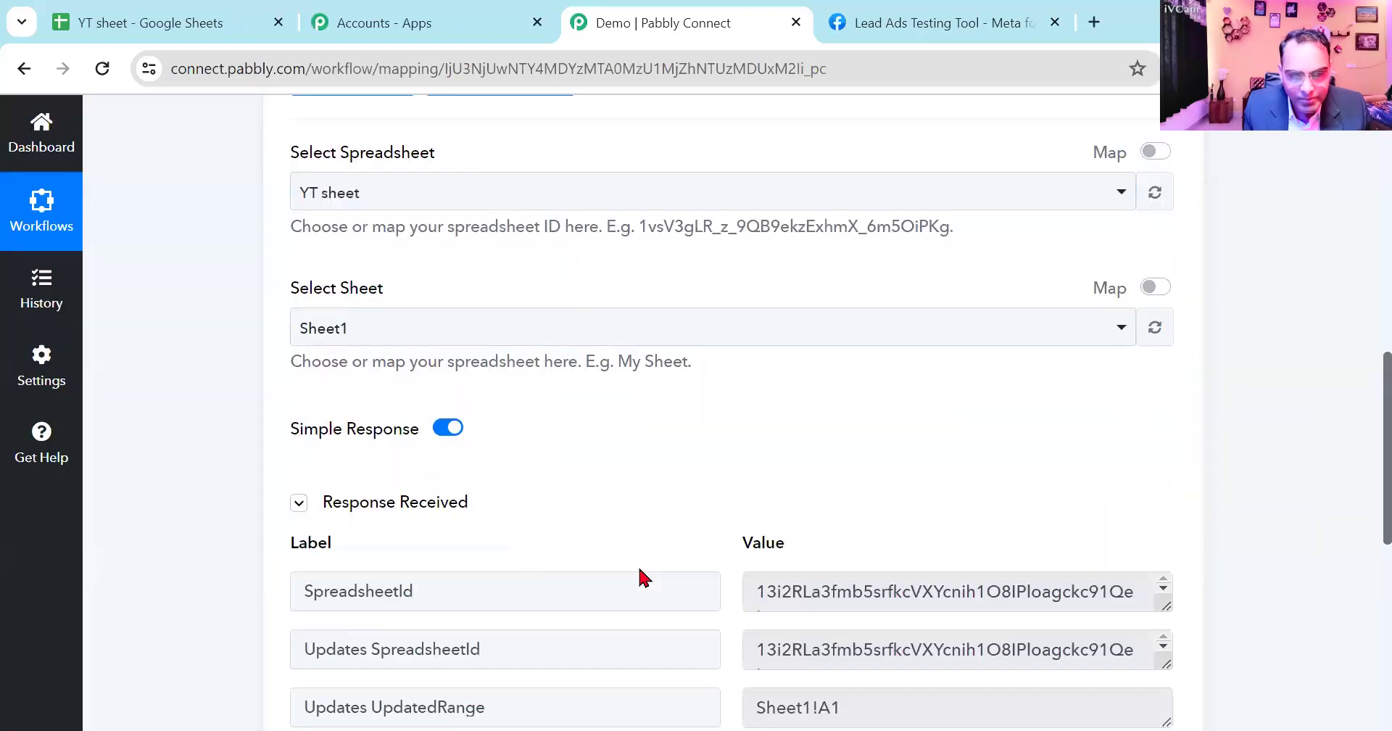
- Check the Google Sheets action's test response against the first row of YT sheet, and review its spreadsheet and sheet settings
scroll(643, 568, "down", 3)
scroll(644, 565, "up", 1)
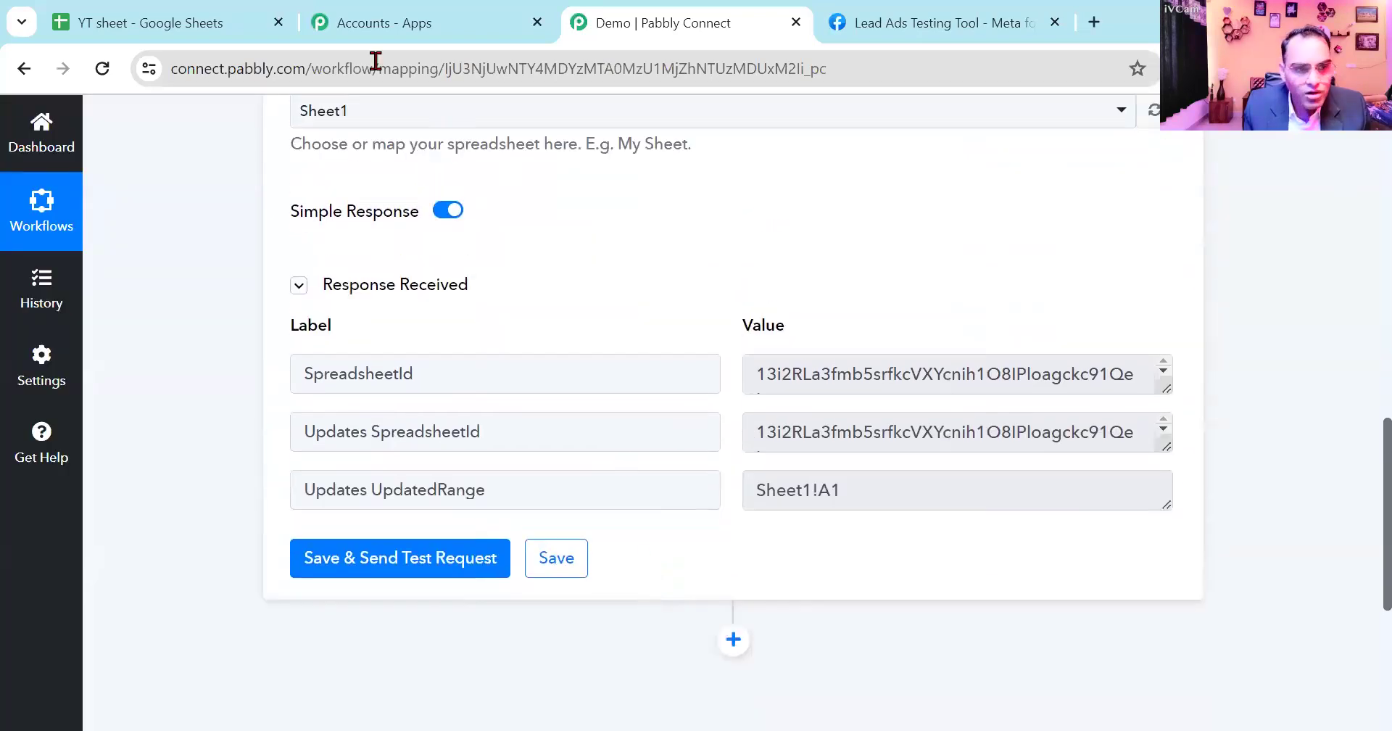
left_click(229, 26)
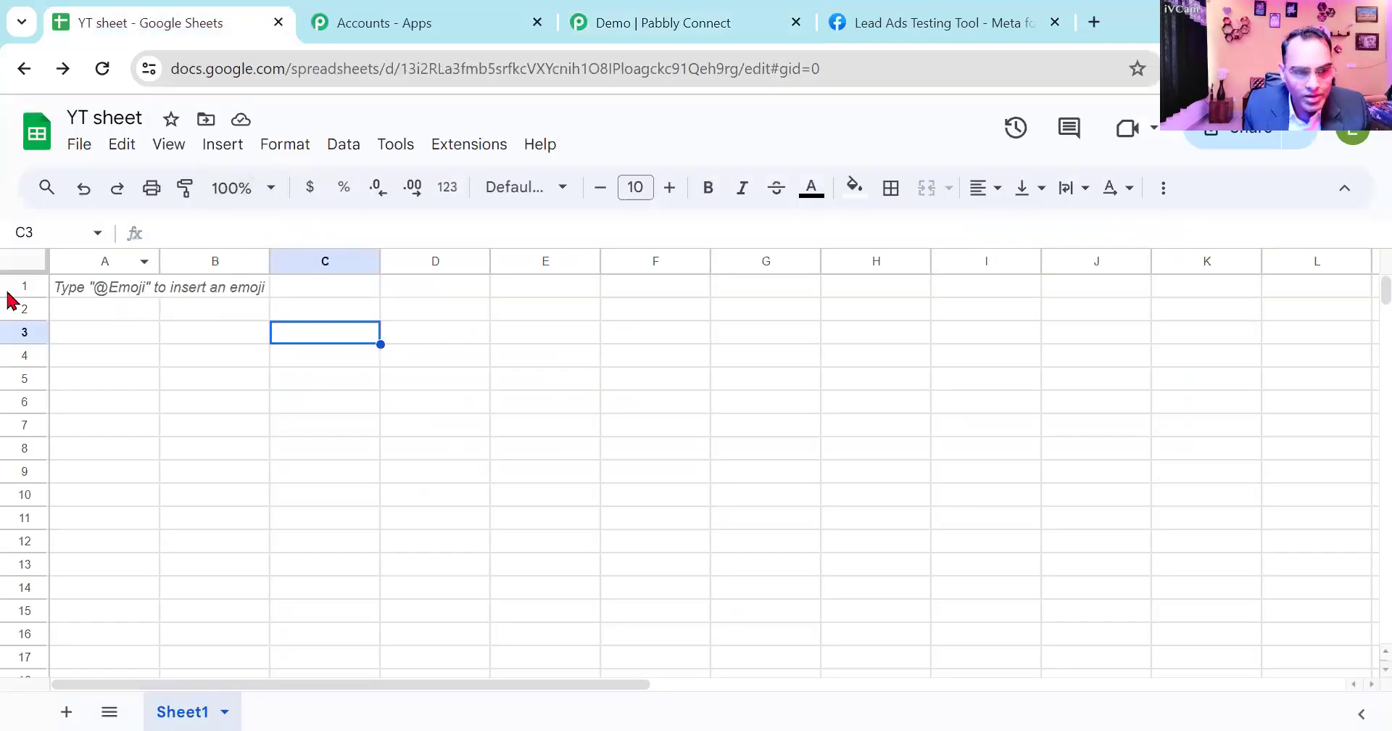
left_click(62, 293)
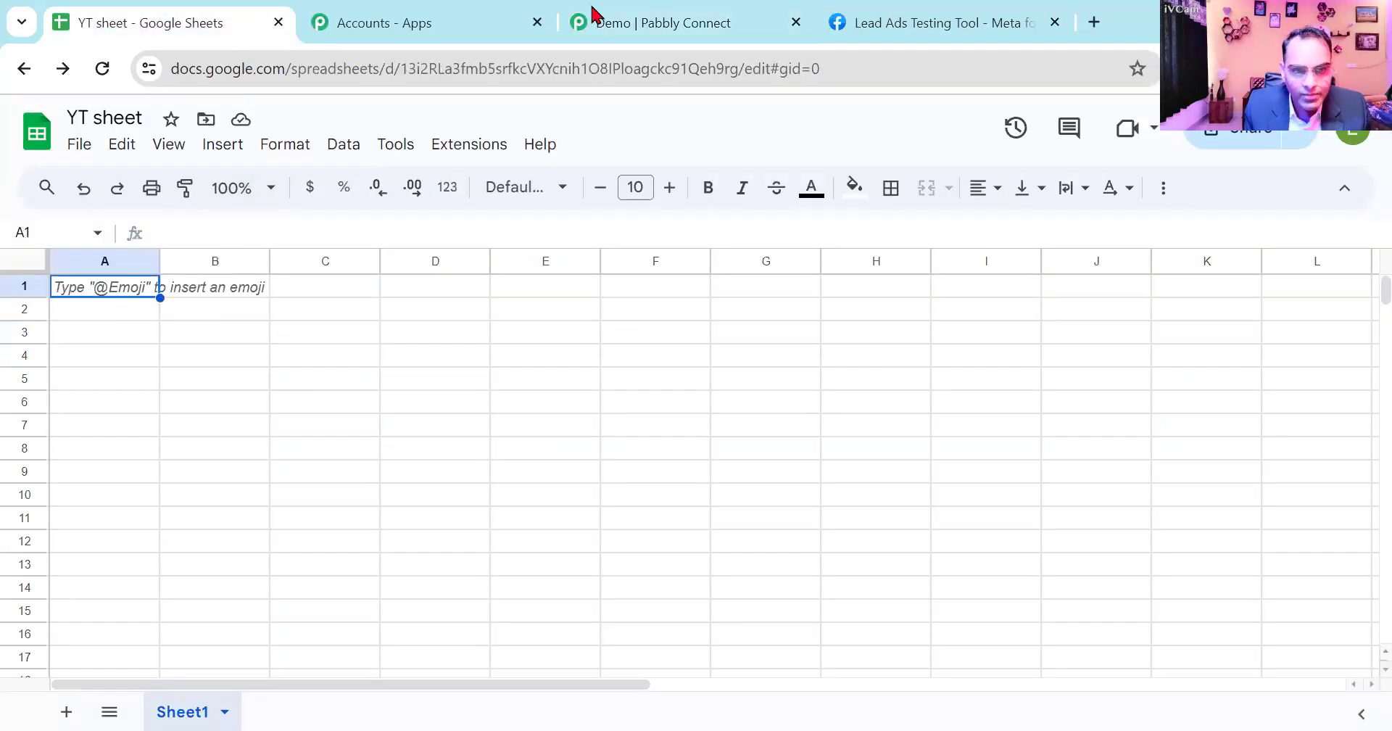
left_click(620, 14)
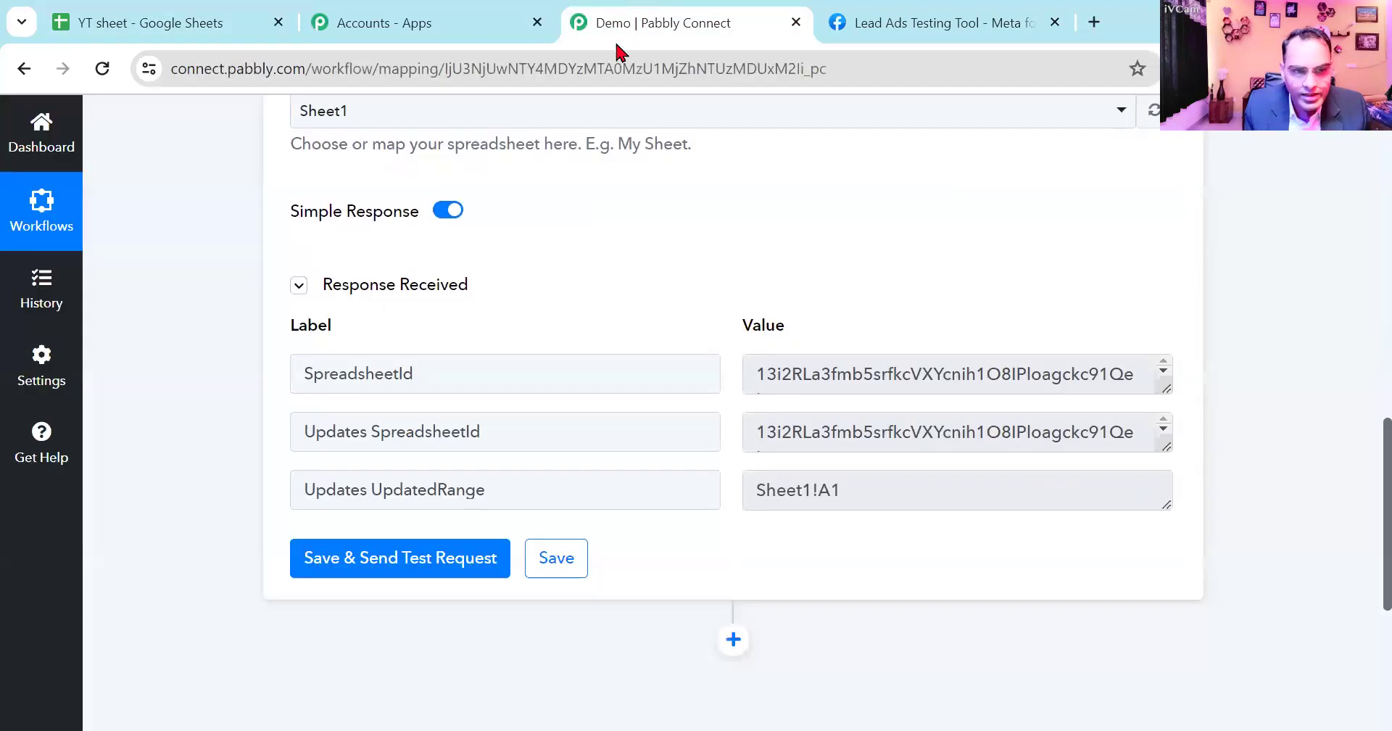
scroll(487, 464, "up", 3)
scroll(495, 469, "up", 1)
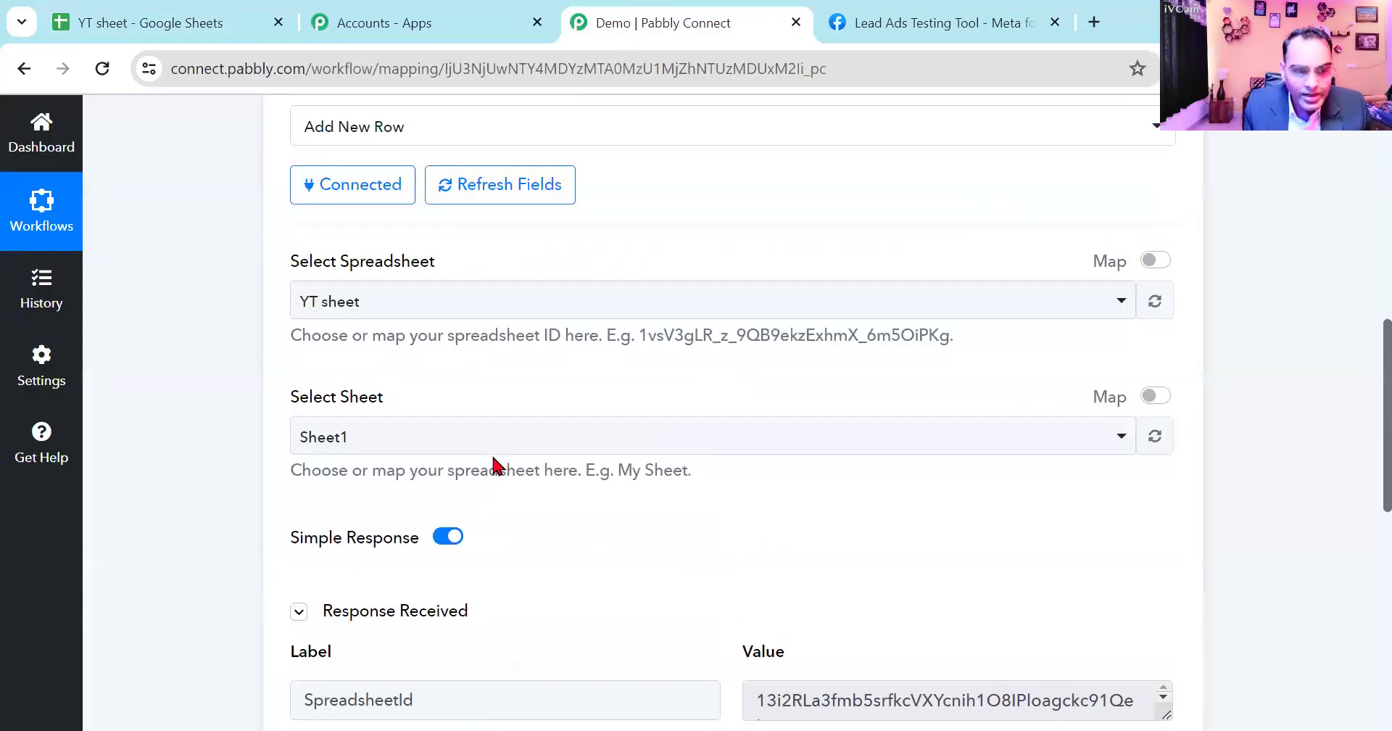
scroll(493, 464, "down", 1)
scroll(715, 541, "down", 2)
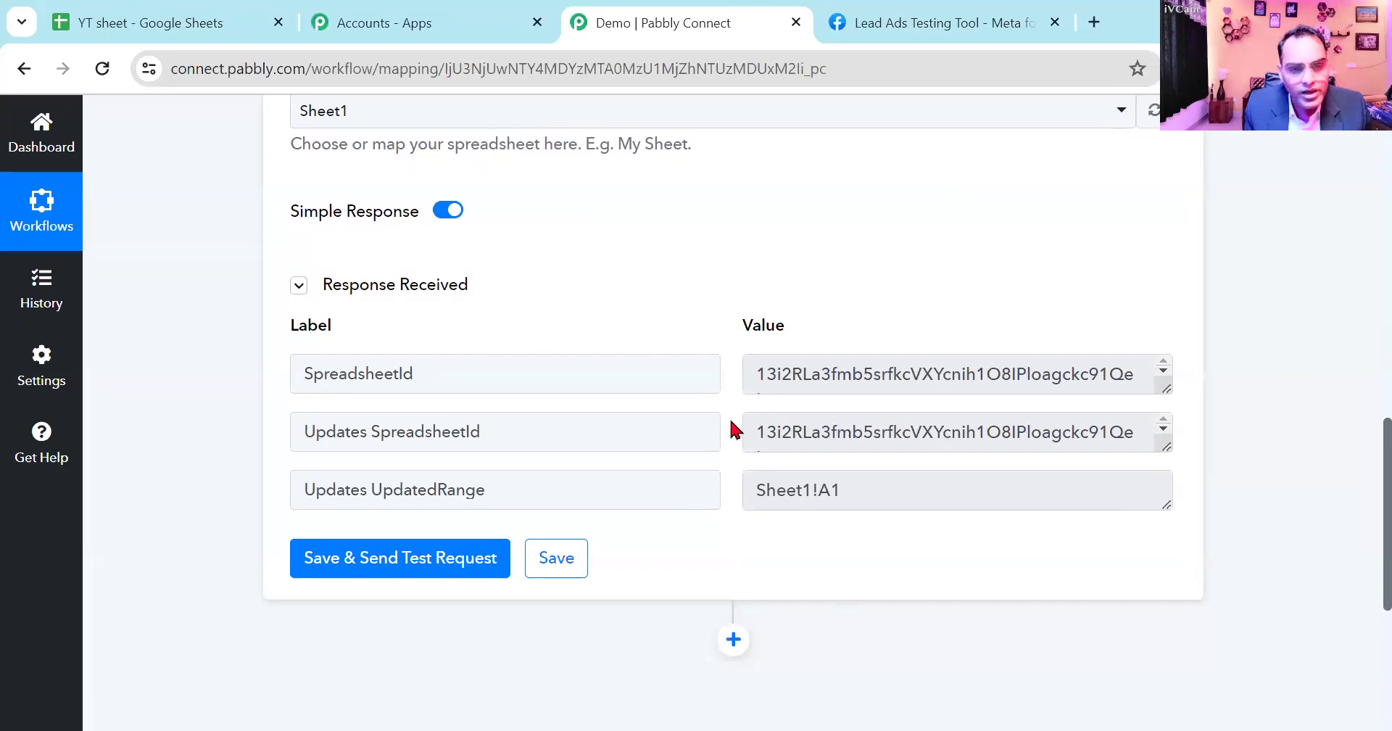
scroll(732, 429, "up", 3)
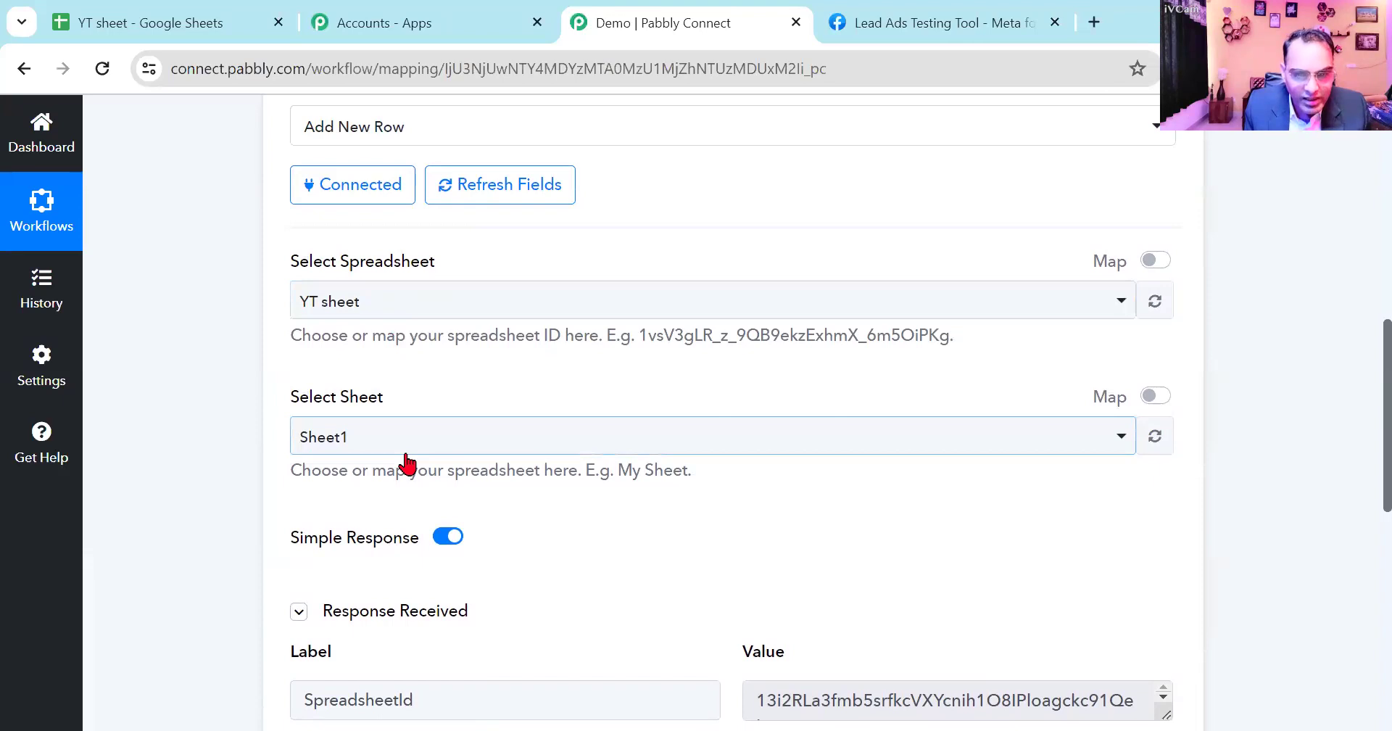
scroll(407, 463, "down", 1)
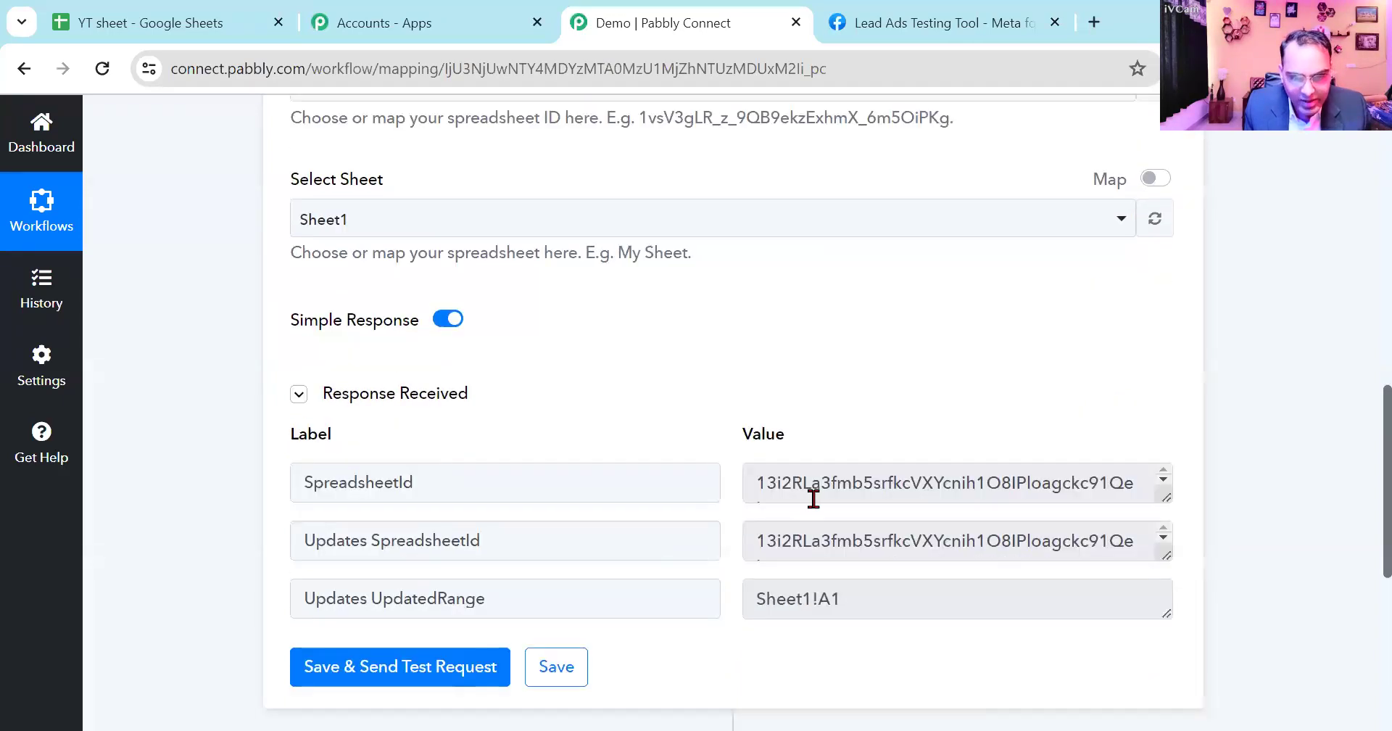
- Switch to YT sheet in Google Sheets and enter the headers Name, Email and Phone No. in cells A1 to C1
left_click(134, 19)
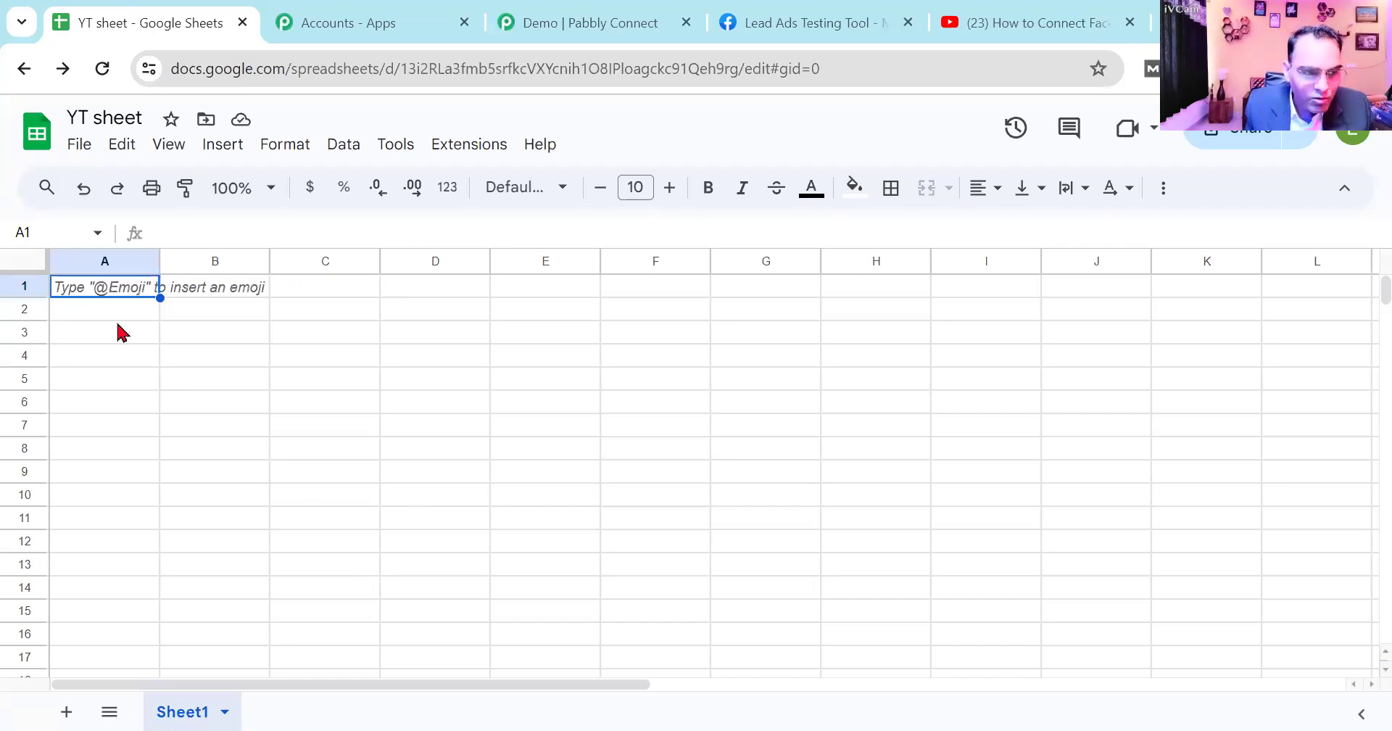
type("Name")
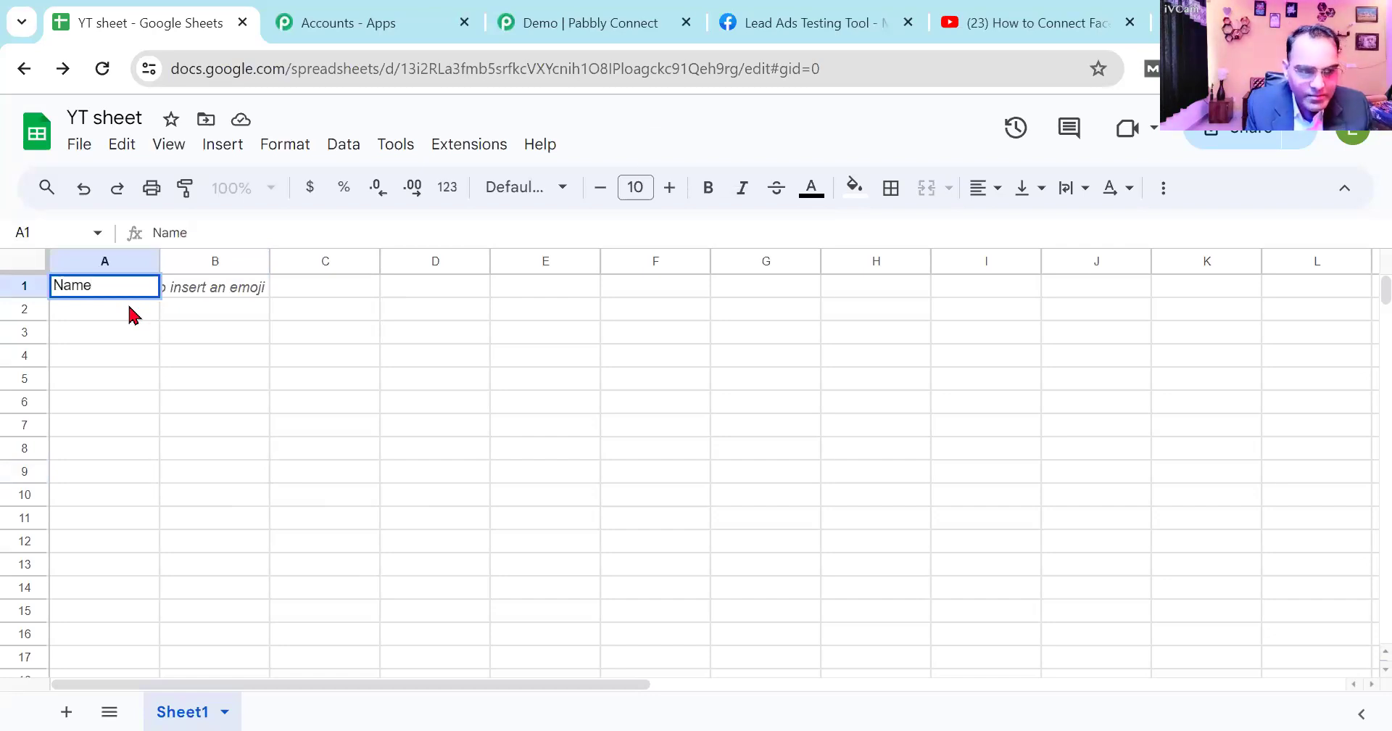
key("Tab")
key("Tab")
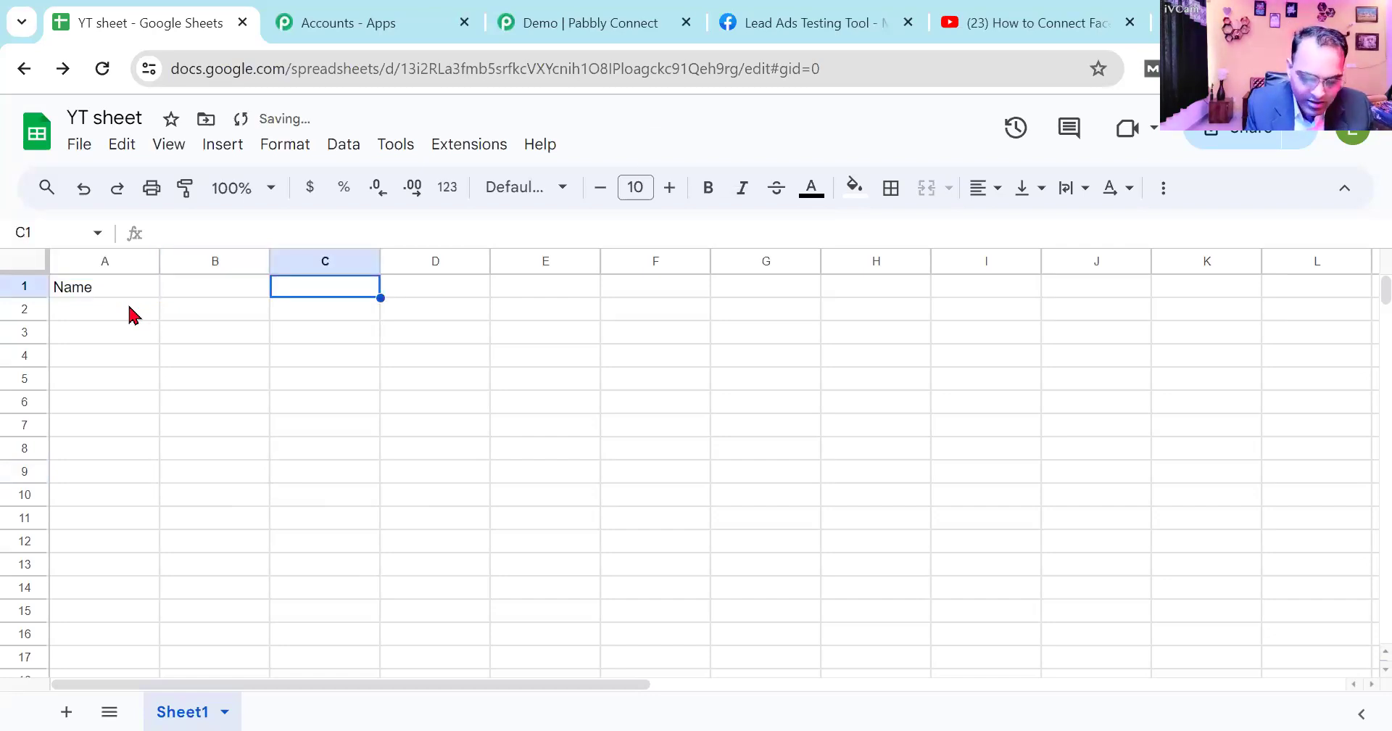
key("Left")
type("Emai")
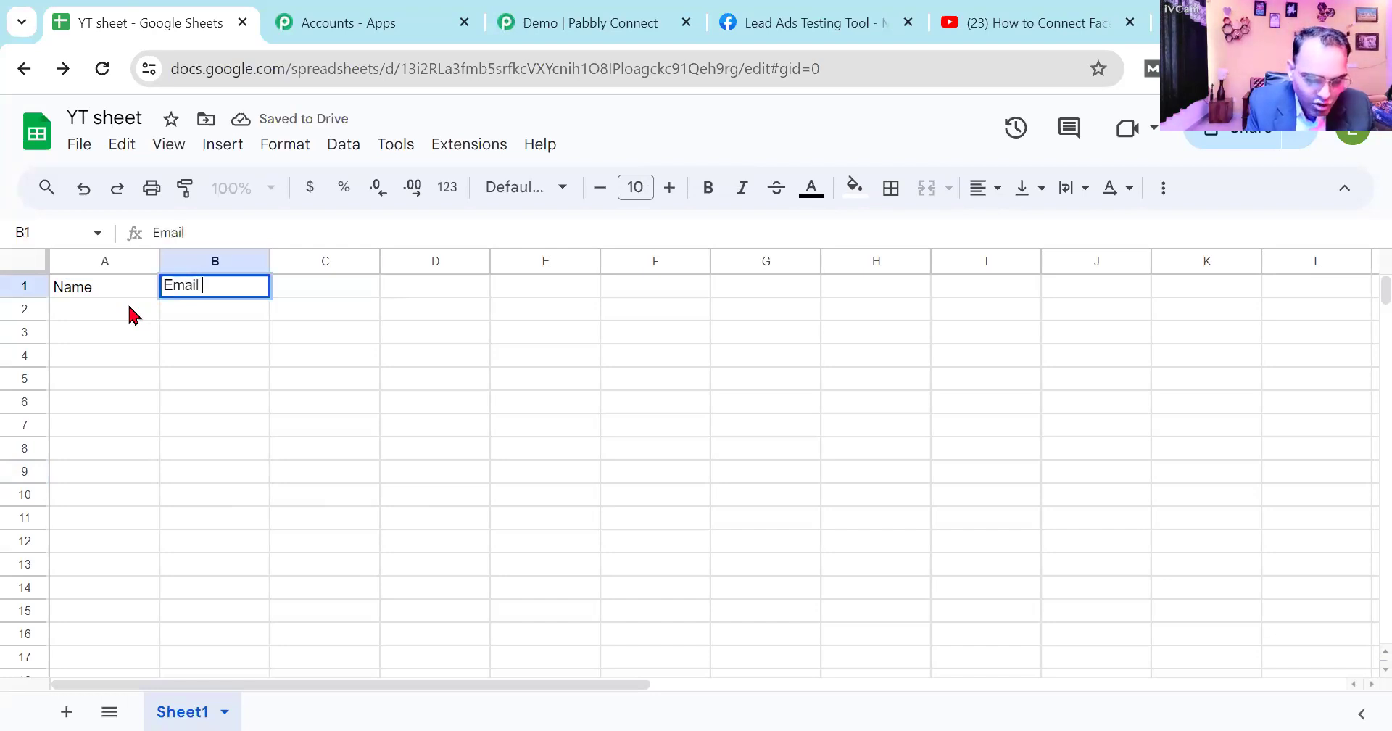
type("l")
key("Tab")
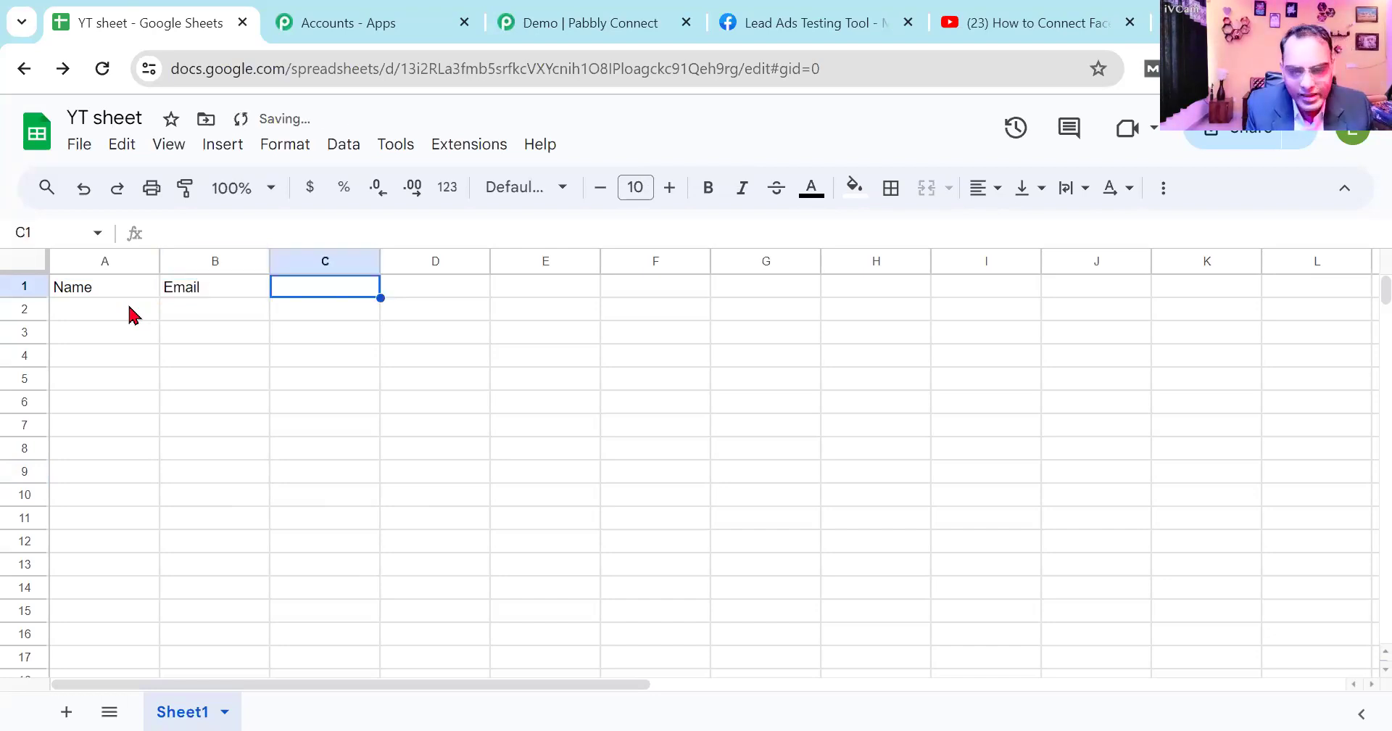
type("Phone No")
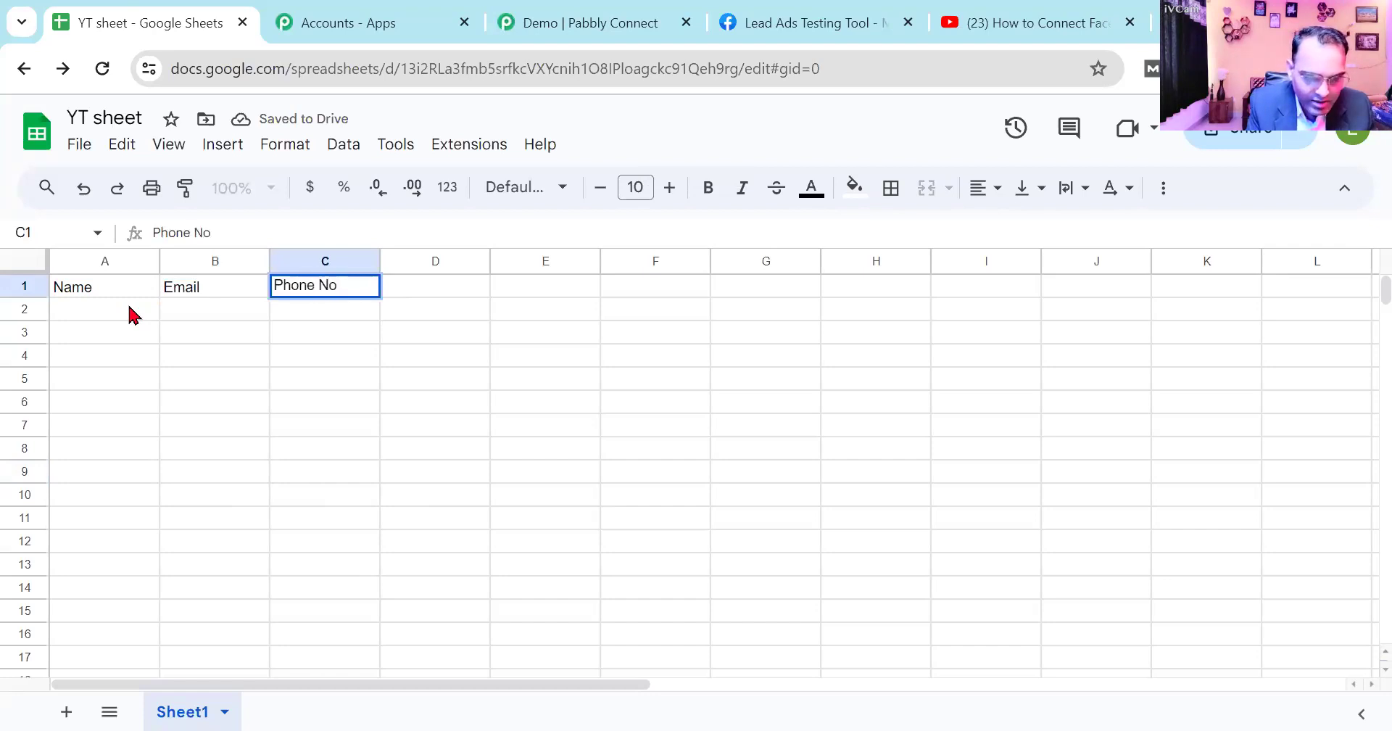
type(",")
key("BackSpace")
type(".")
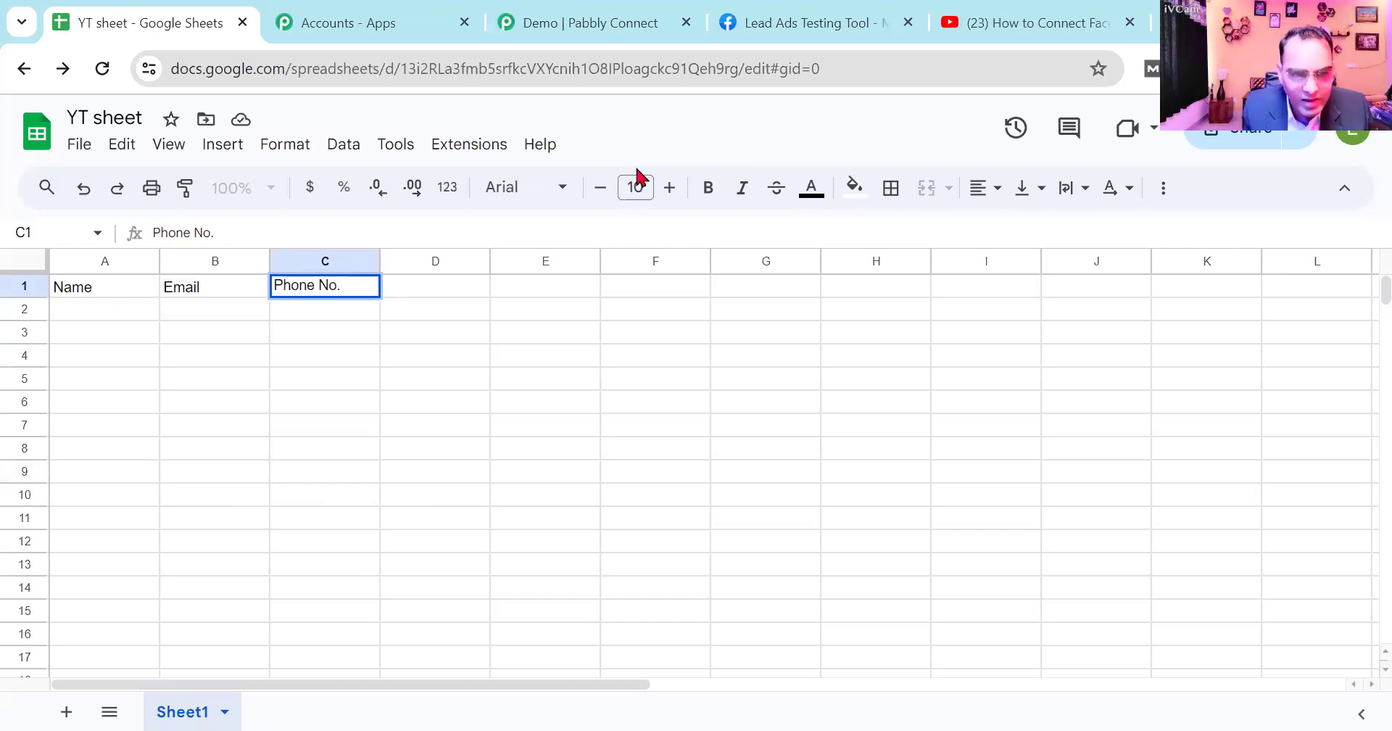
left_click(60, 292)
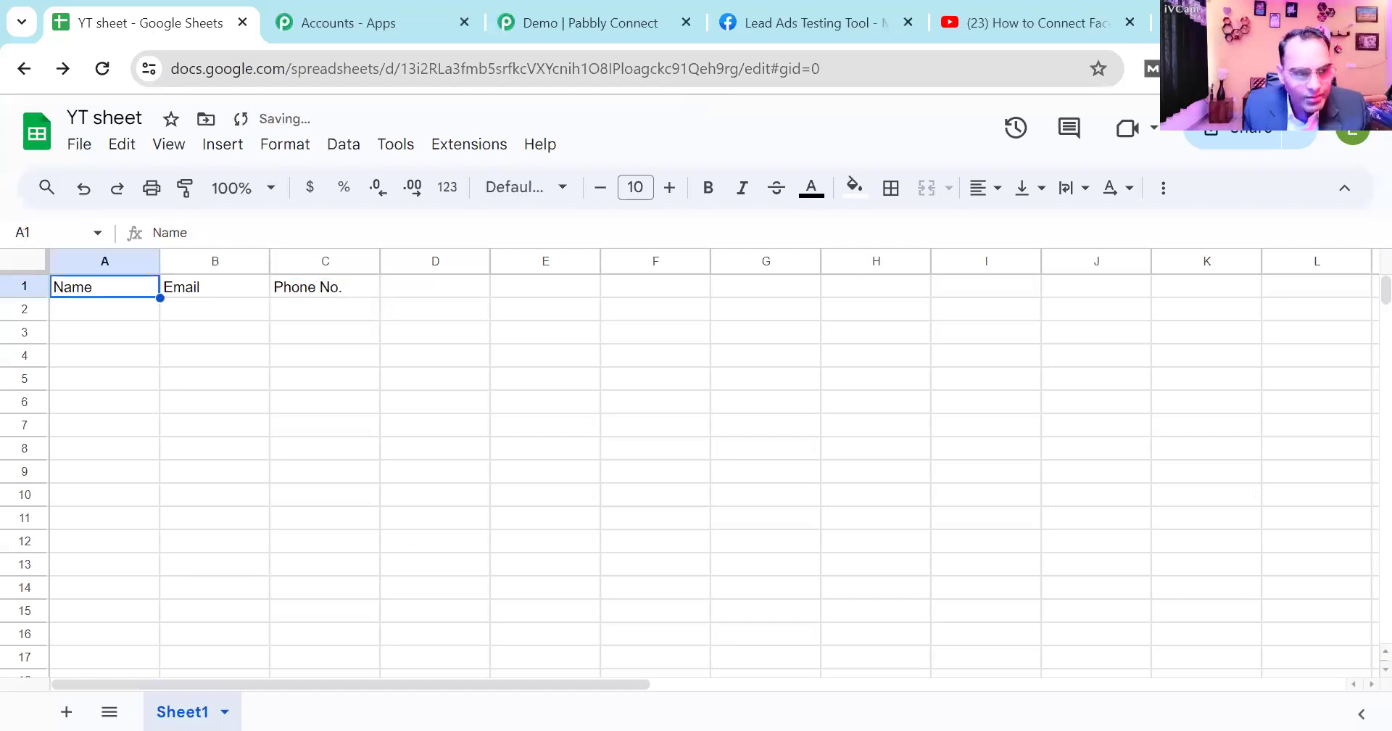
- Switch back to the Pabbly Connect workflow and reauthorize the Google Sheets action so it loads the new column fields
left_click(561, 22)
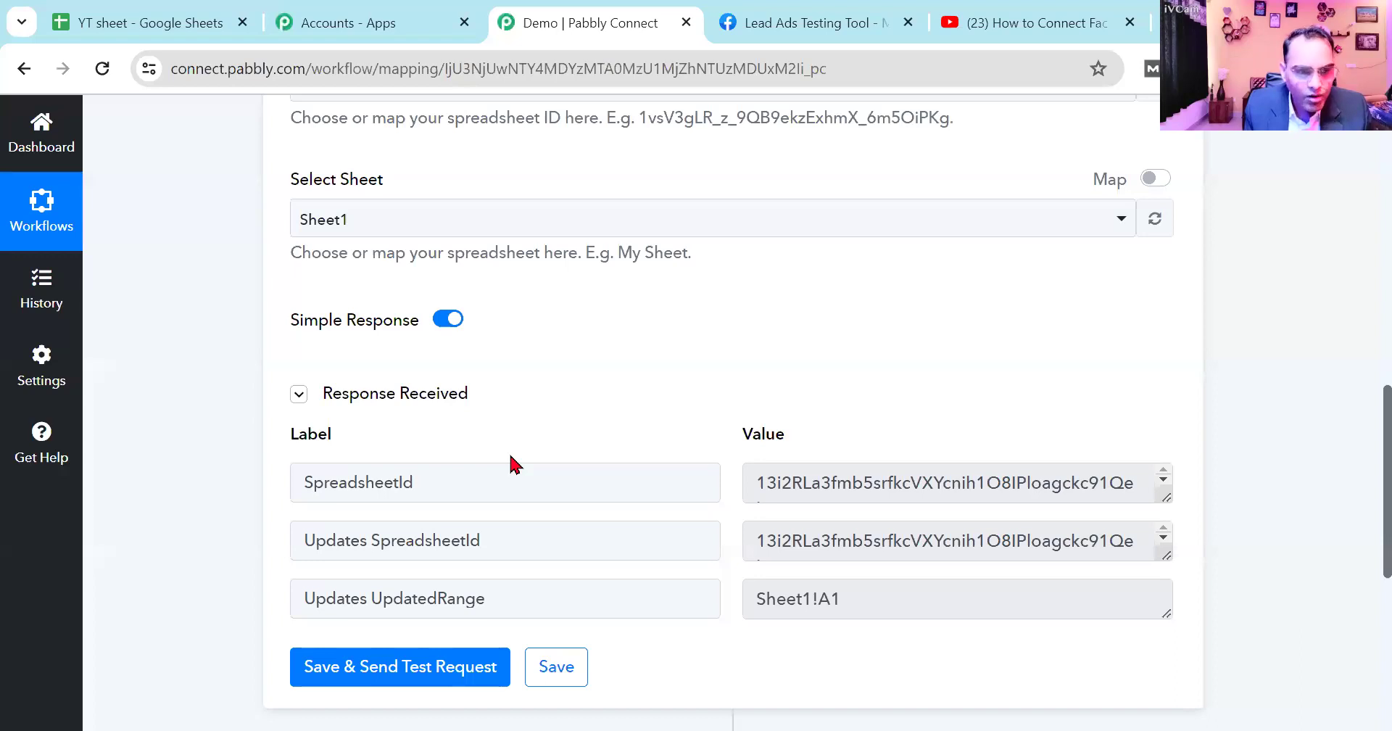
scroll(511, 464, "up", 5)
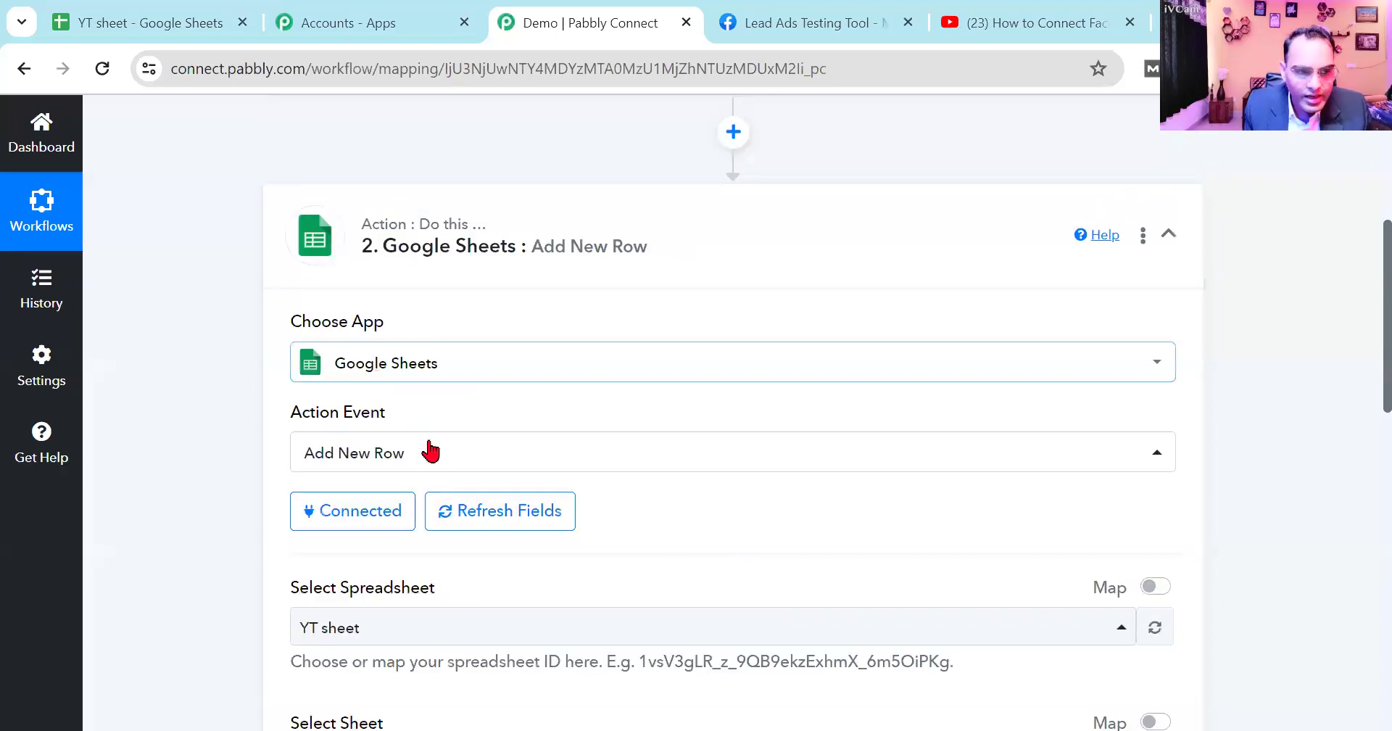
left_click(385, 526)
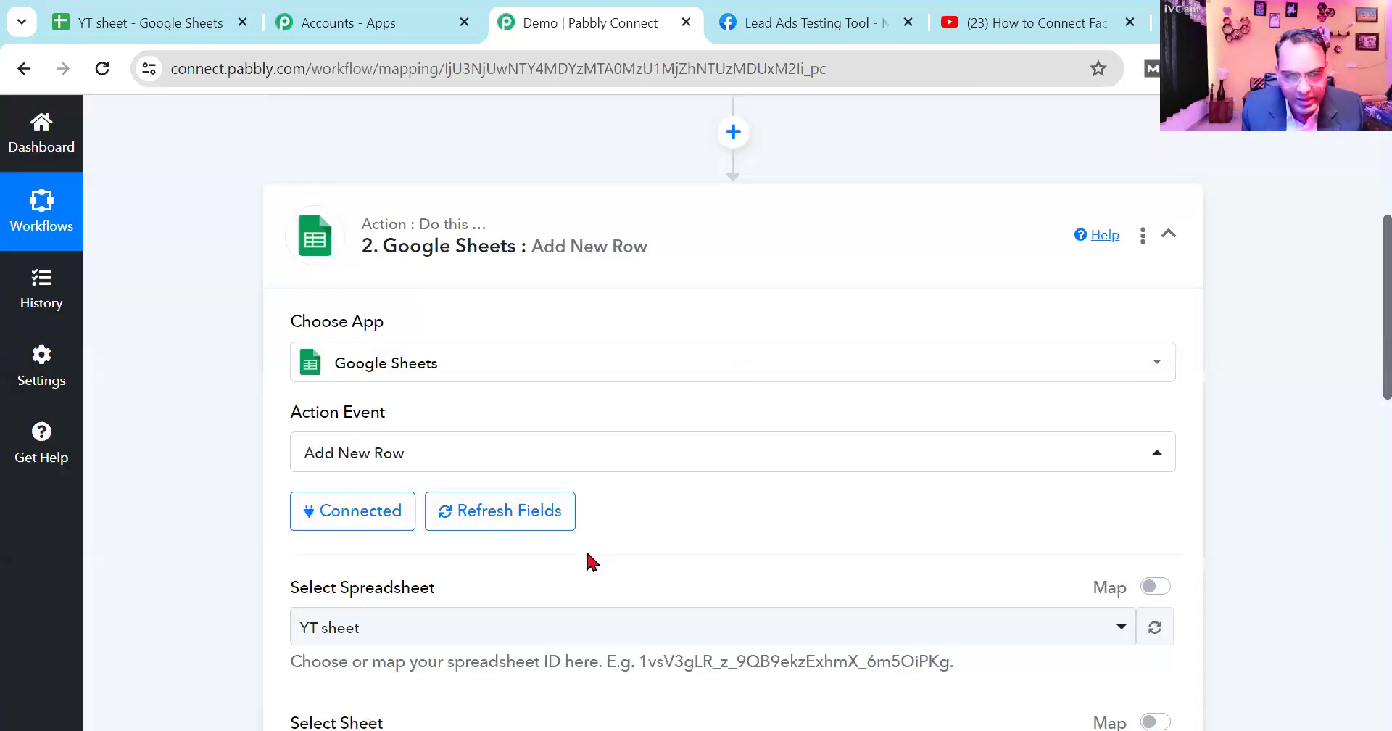
scroll(593, 562, "down", 6)
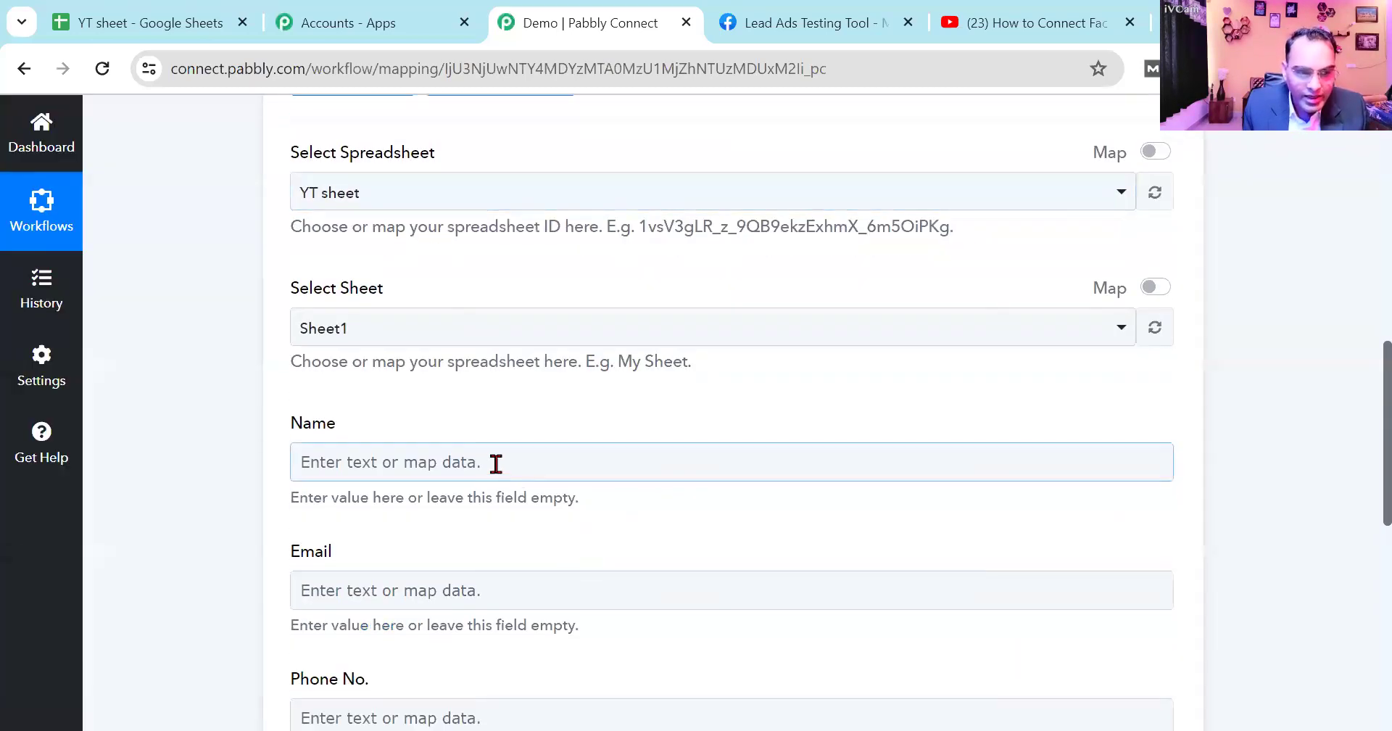
scroll(494, 472, "down", 2)
scroll(473, 595, "up", 3)
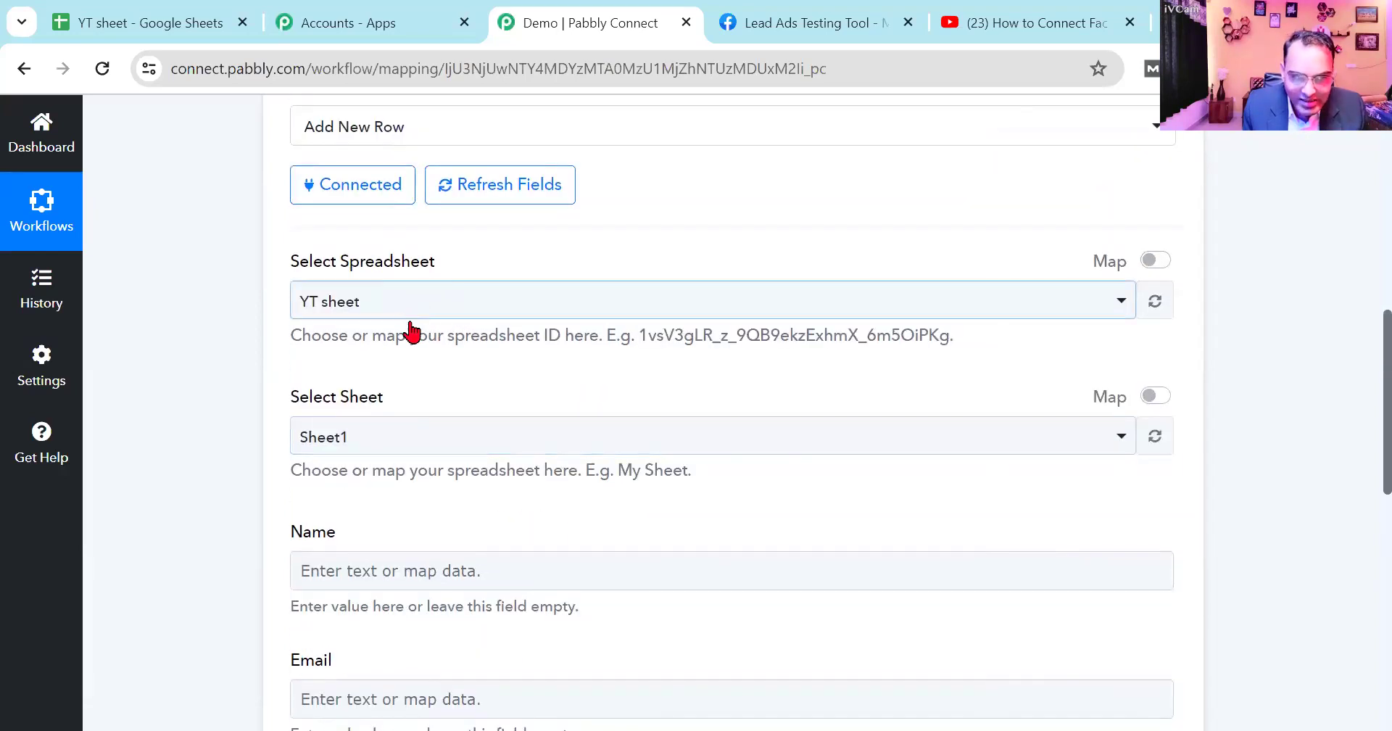
scroll(432, 435, "down", 1)
scroll(432, 435, "down", 1)
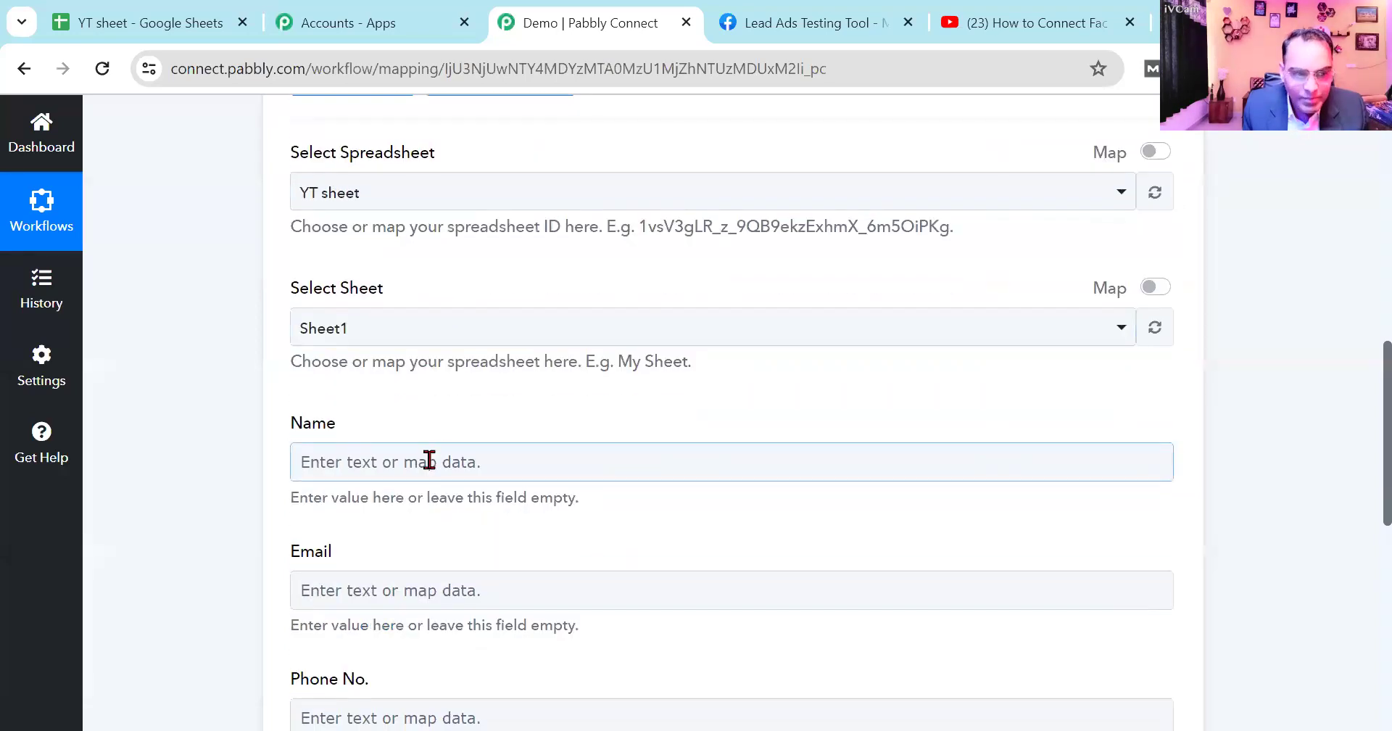
- Map the action's Name field to the Full Name value from the Facebook Lead Ads step
left_click(427, 458)
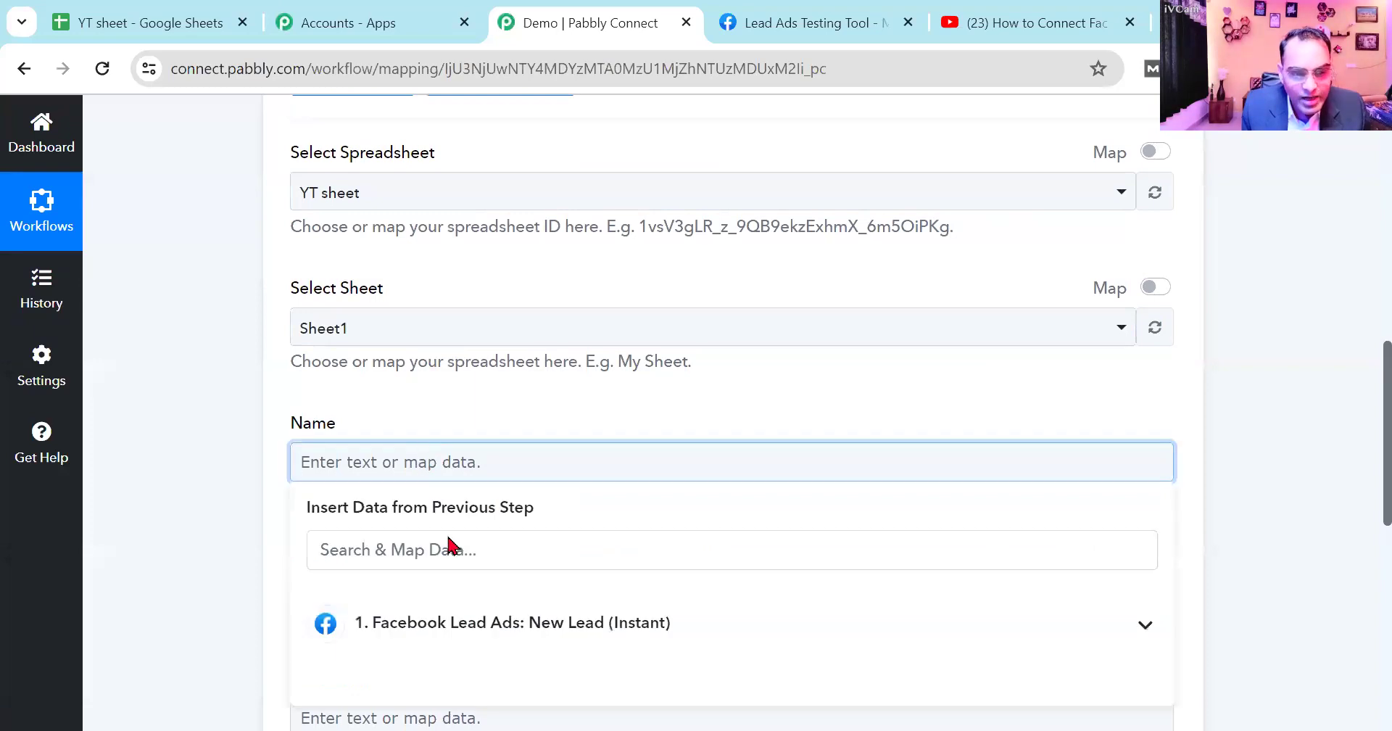
left_click(483, 625)
scroll(551, 623, "down", 2)
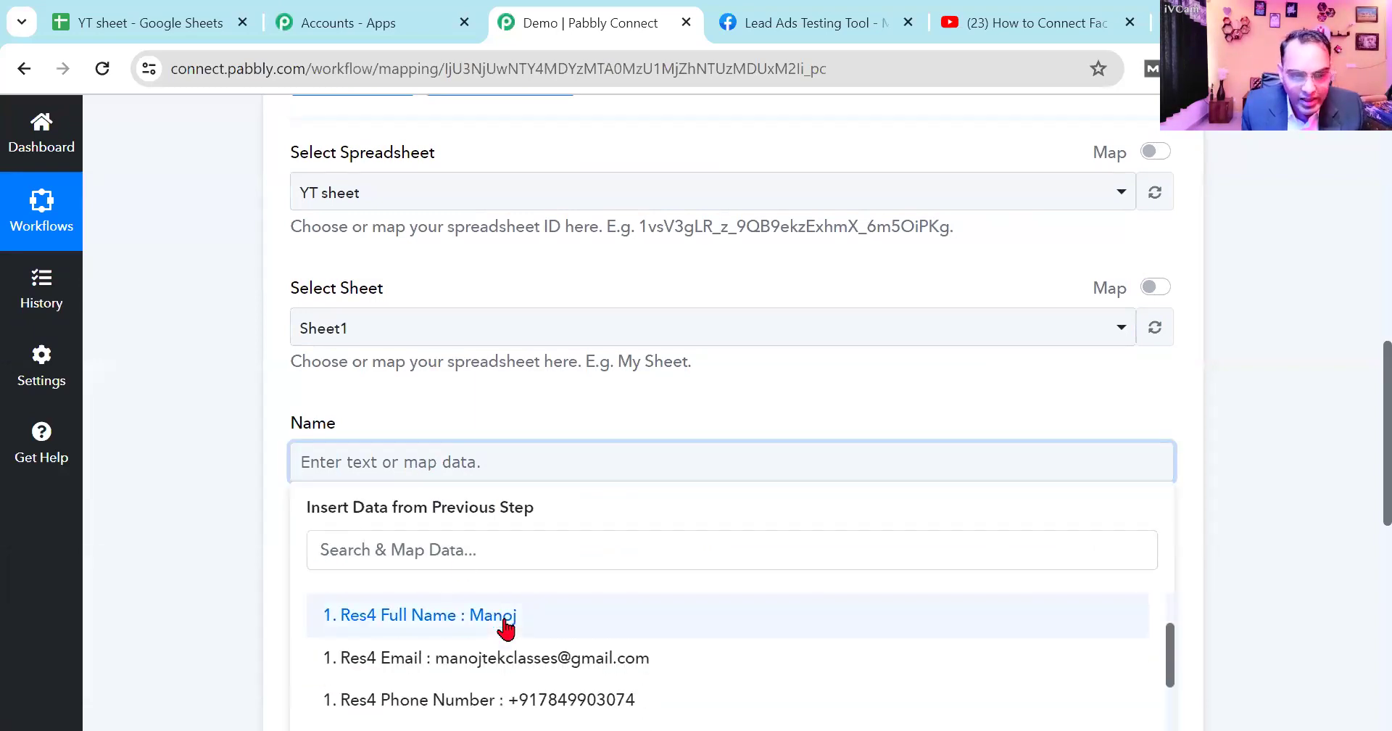
left_click(594, 616)
- Review the Facebook Lead Ads trigger's lead form and captured response settings
scroll(818, 309, "up", 1)
scroll(827, 326, "up", 8)
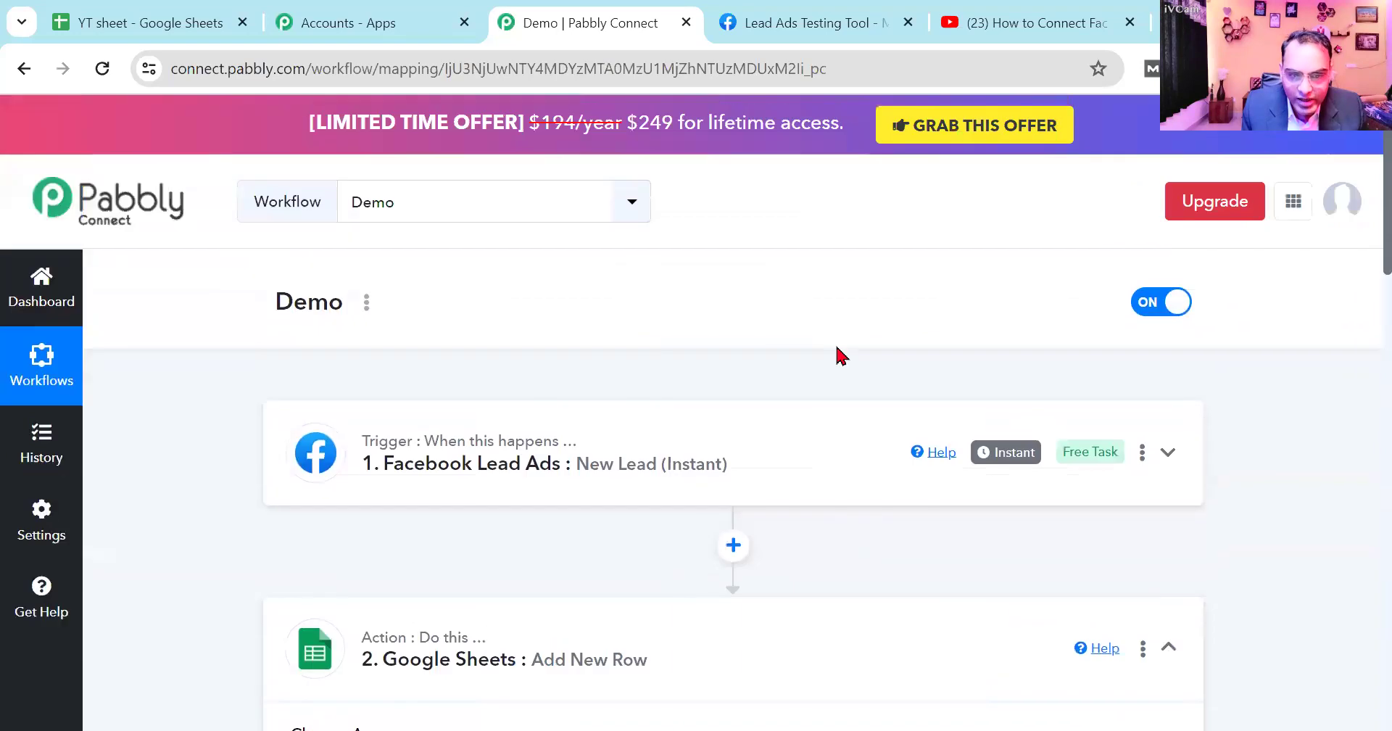
left_click(767, 473)
scroll(932, 571, "down", 12)
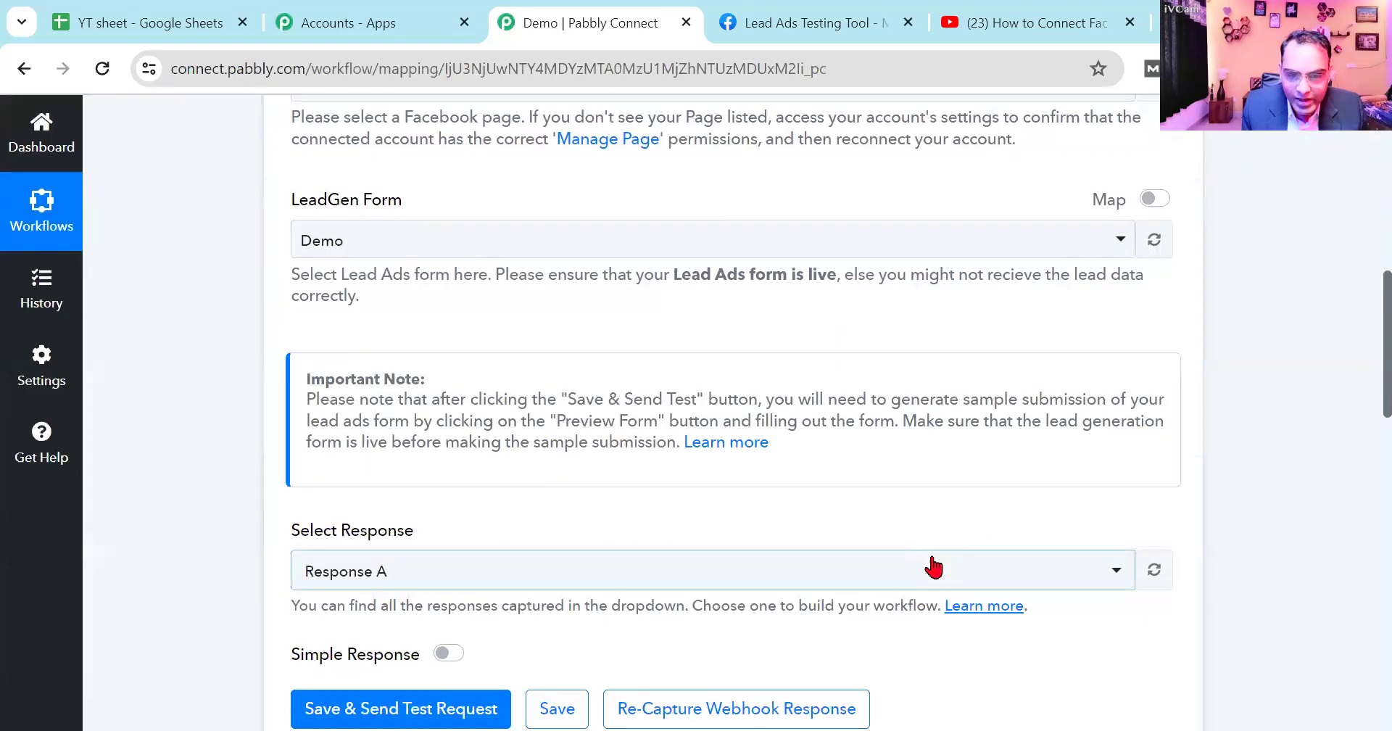
scroll(696, 537, "down", 10)
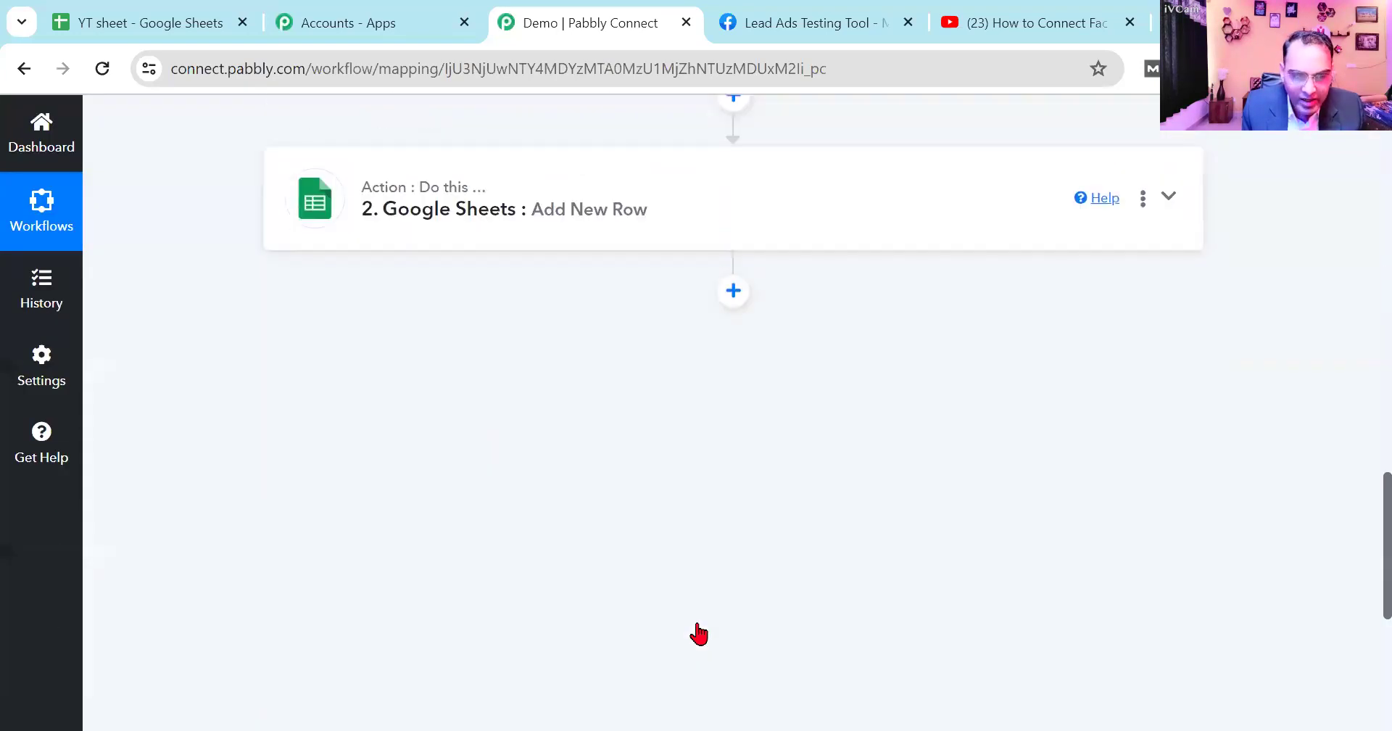
- Reopen the Google Sheets action and map its Email field to the Email value from the Facebook Lead Ads step
left_click(506, 171)
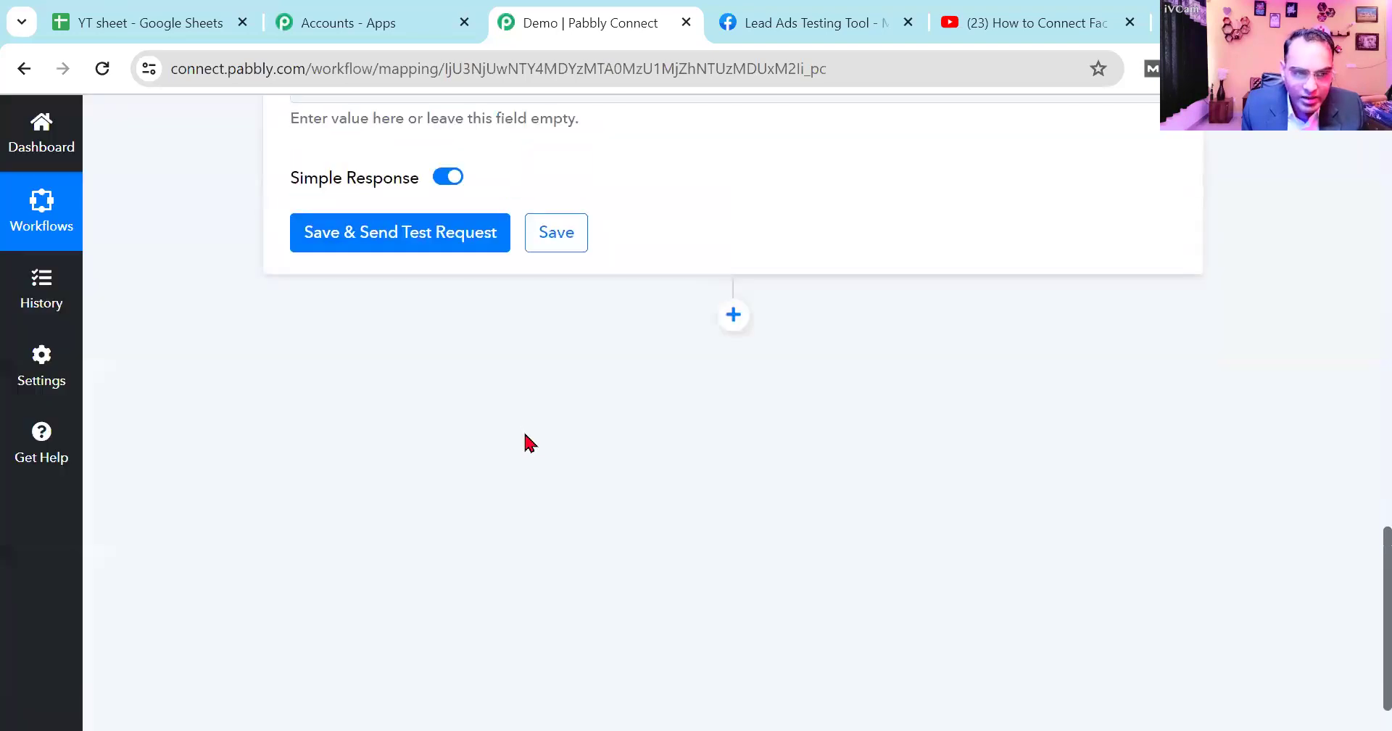
scroll(512, 484, "down", 8)
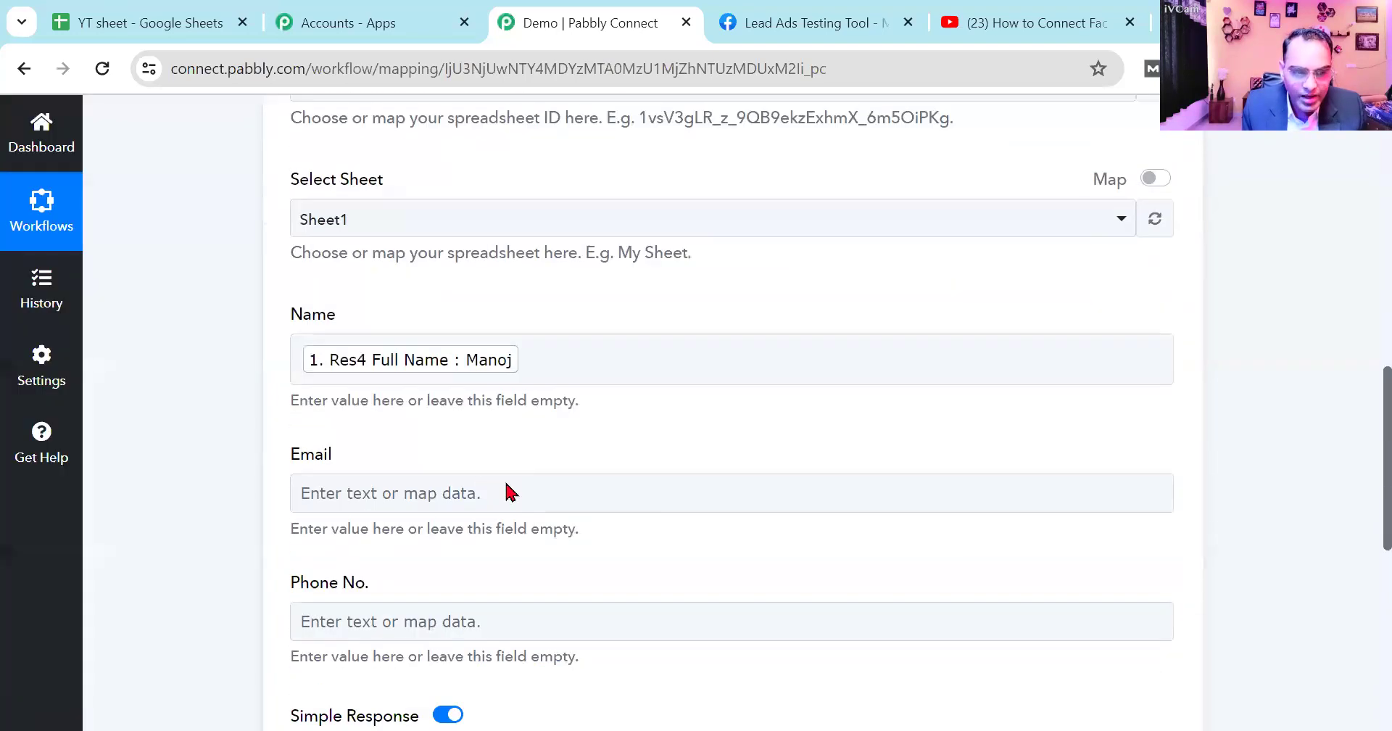
left_click(453, 495)
left_click(481, 656)
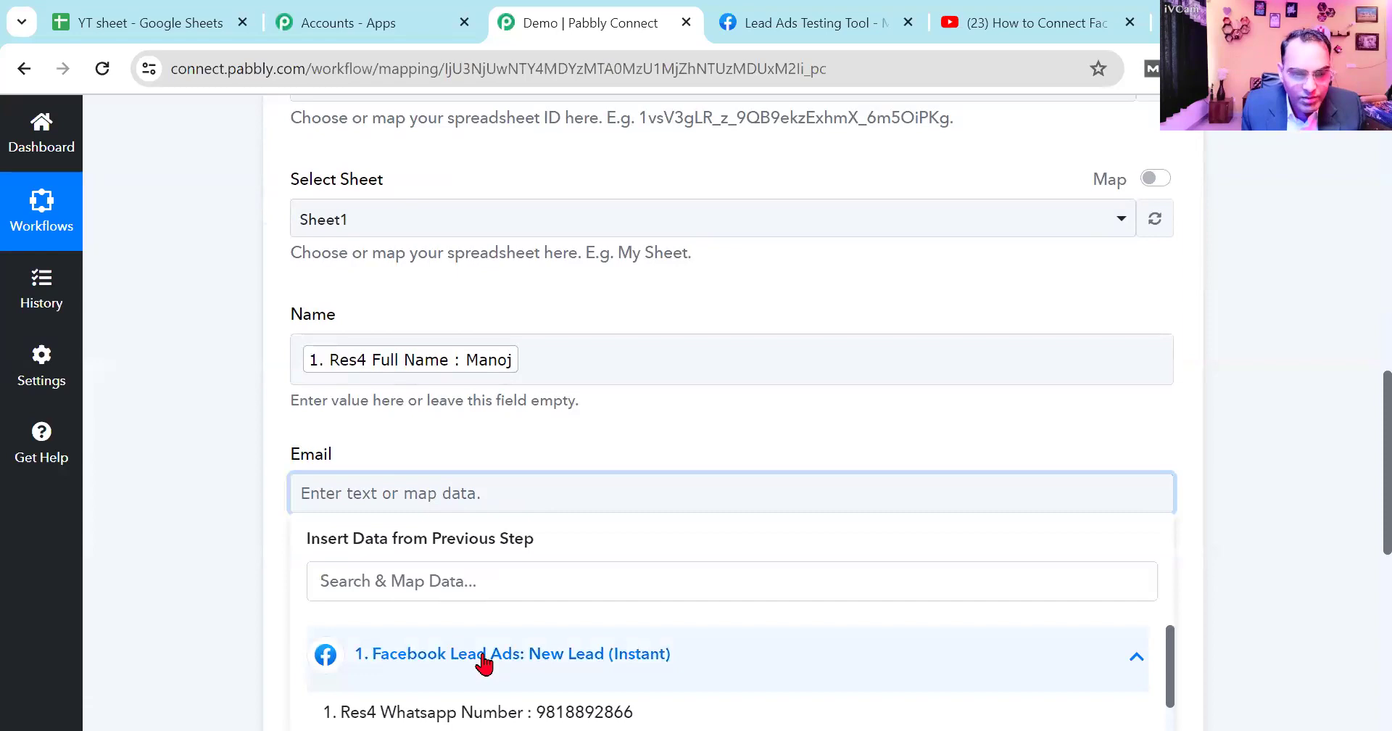
scroll(485, 656, "down", 5)
scroll(490, 653, "up", 4)
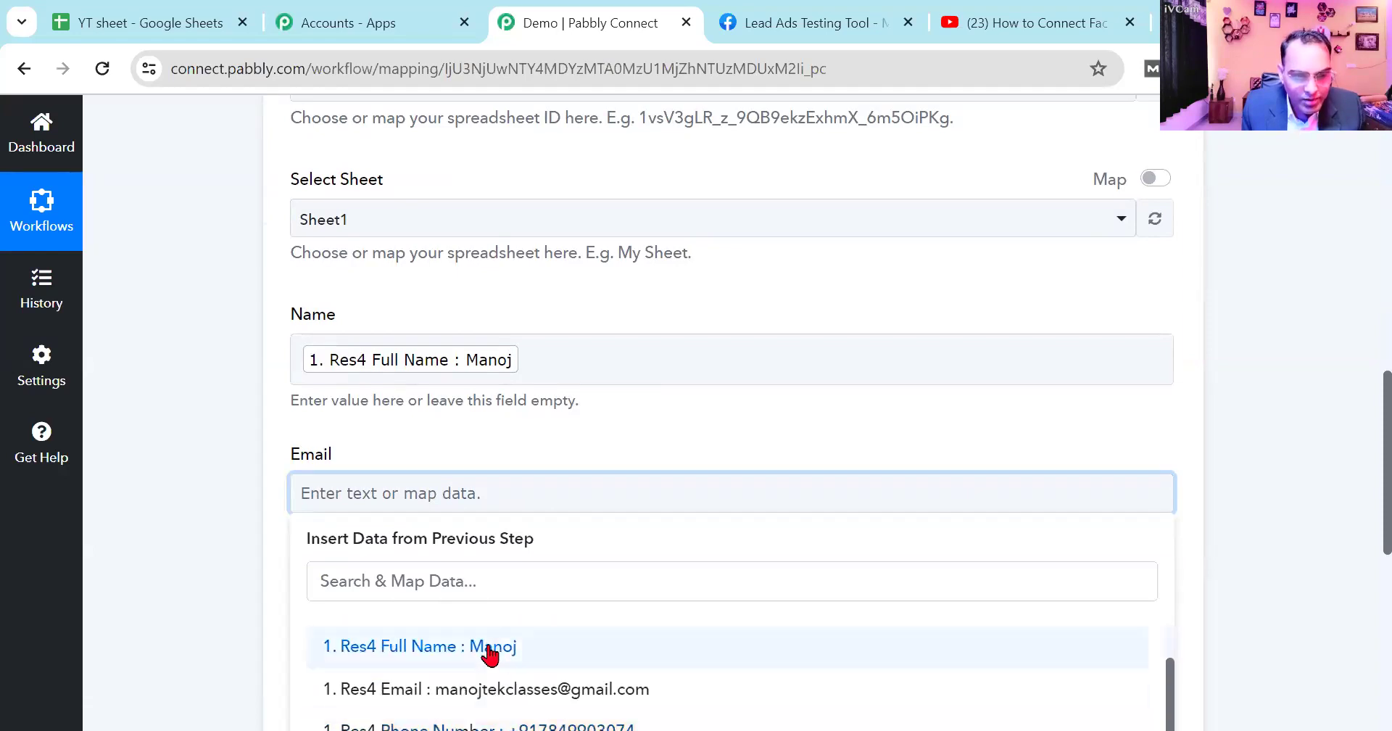
left_click(488, 695)
left_click(285, 603)
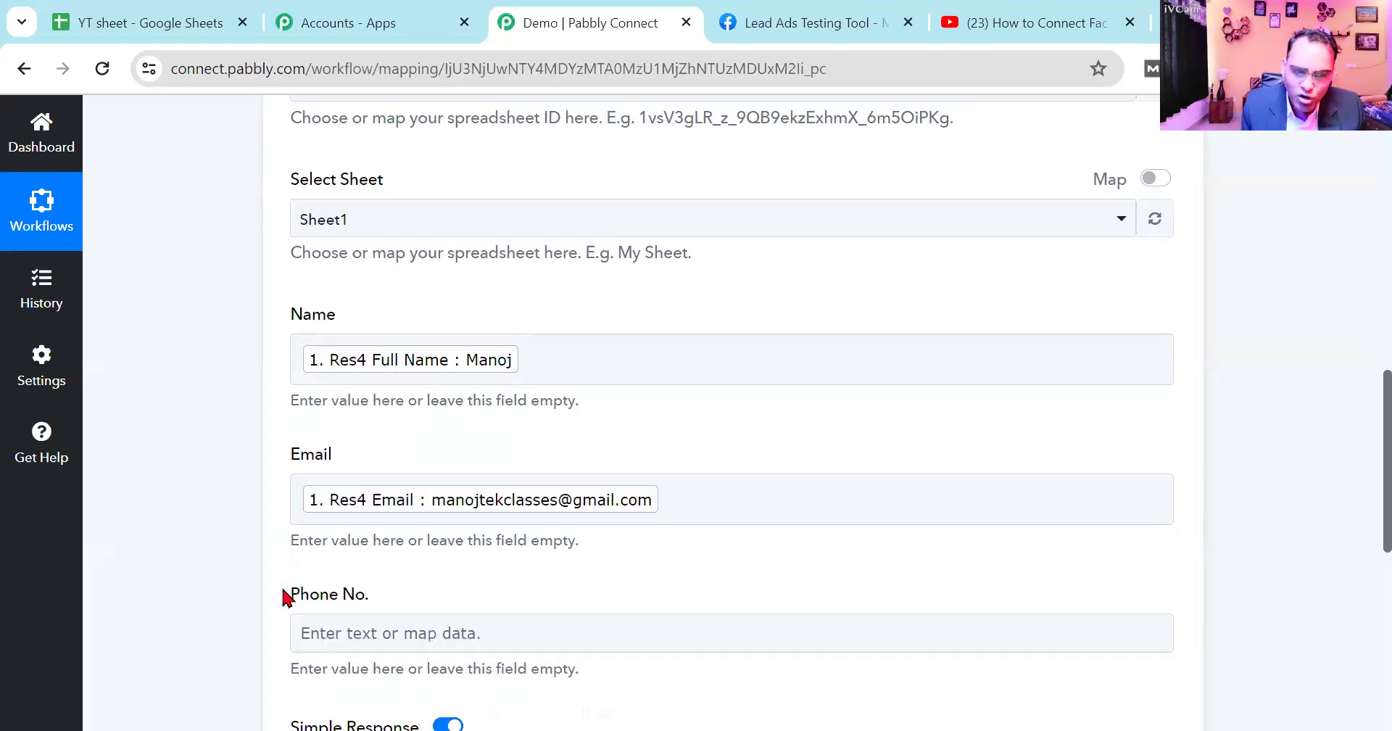
- Map the action's Phone No. field to the Phone Number value from the Facebook Lead Ads step
scroll(456, 522, "down", 2)
left_click(447, 537)
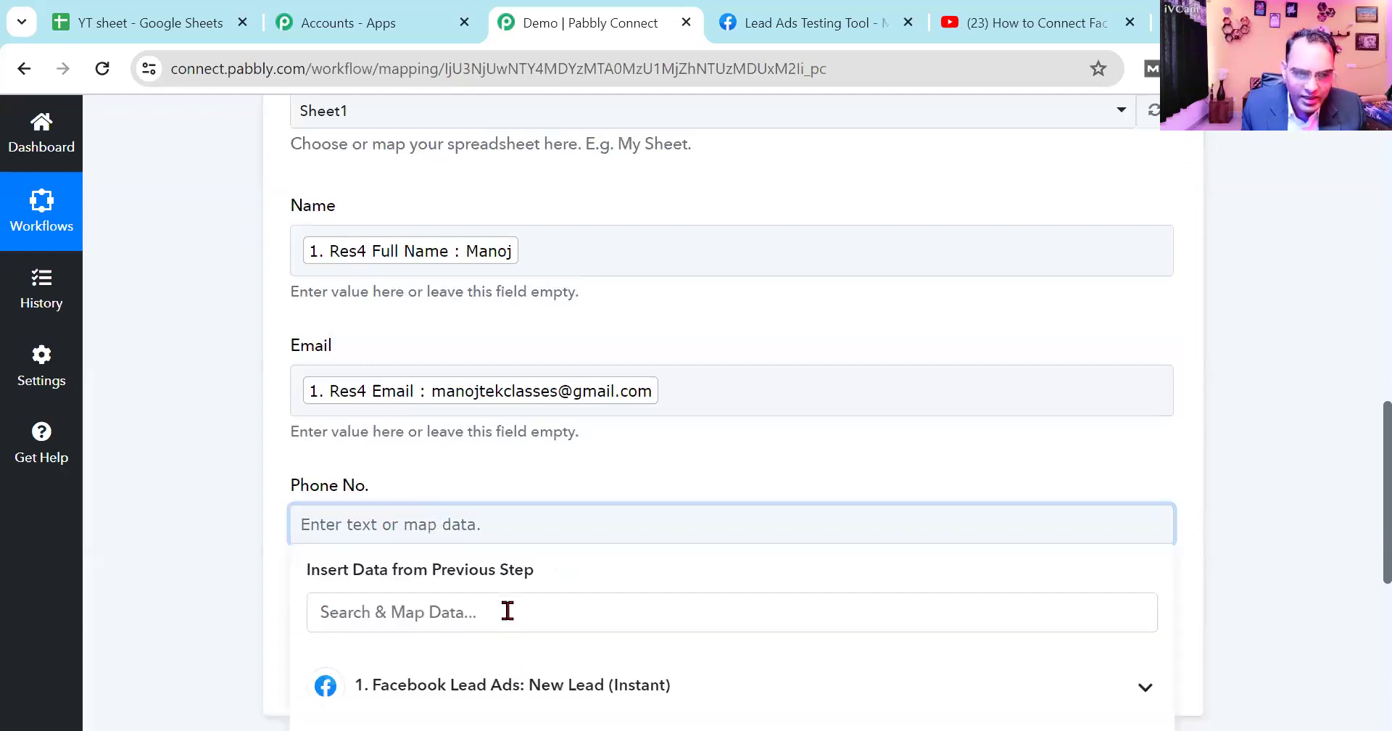
scroll(514, 565, "down", 5)
left_click(533, 367)
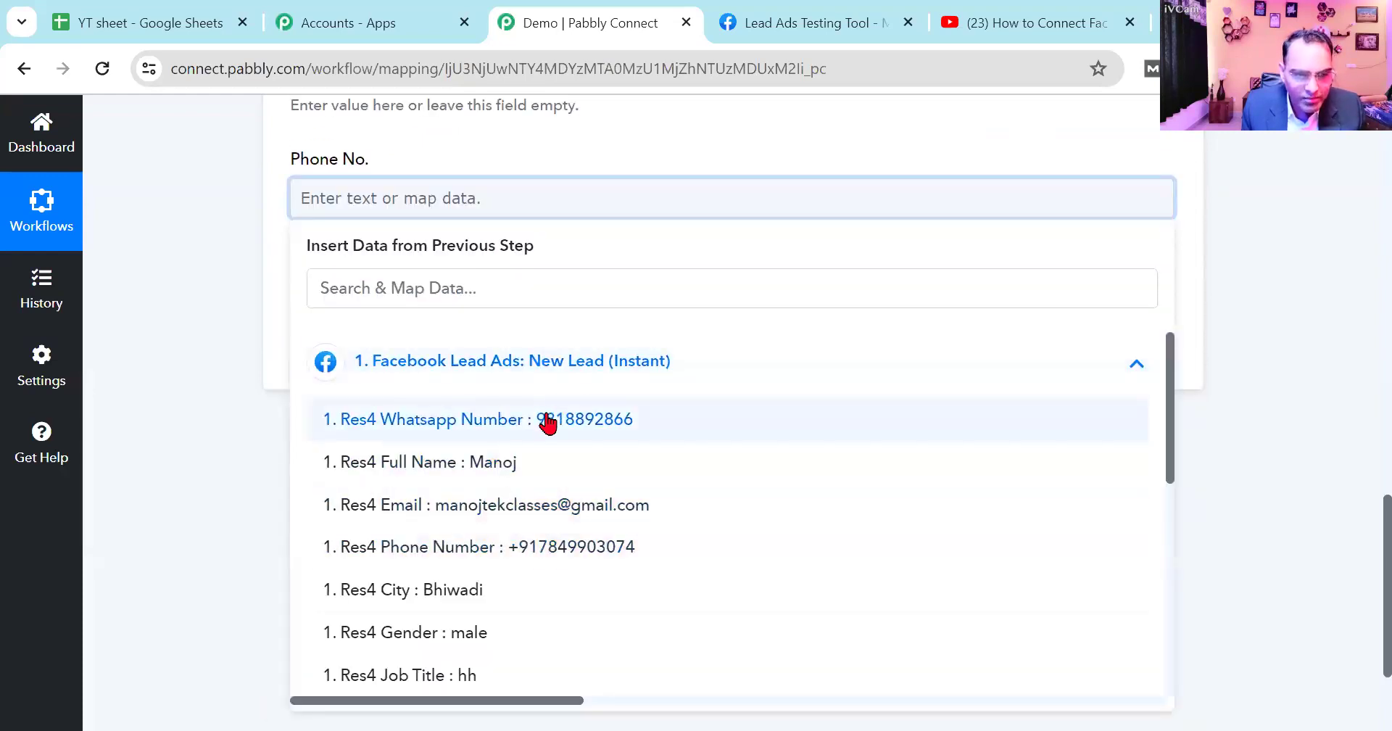
left_click(563, 549)
left_click(229, 461)
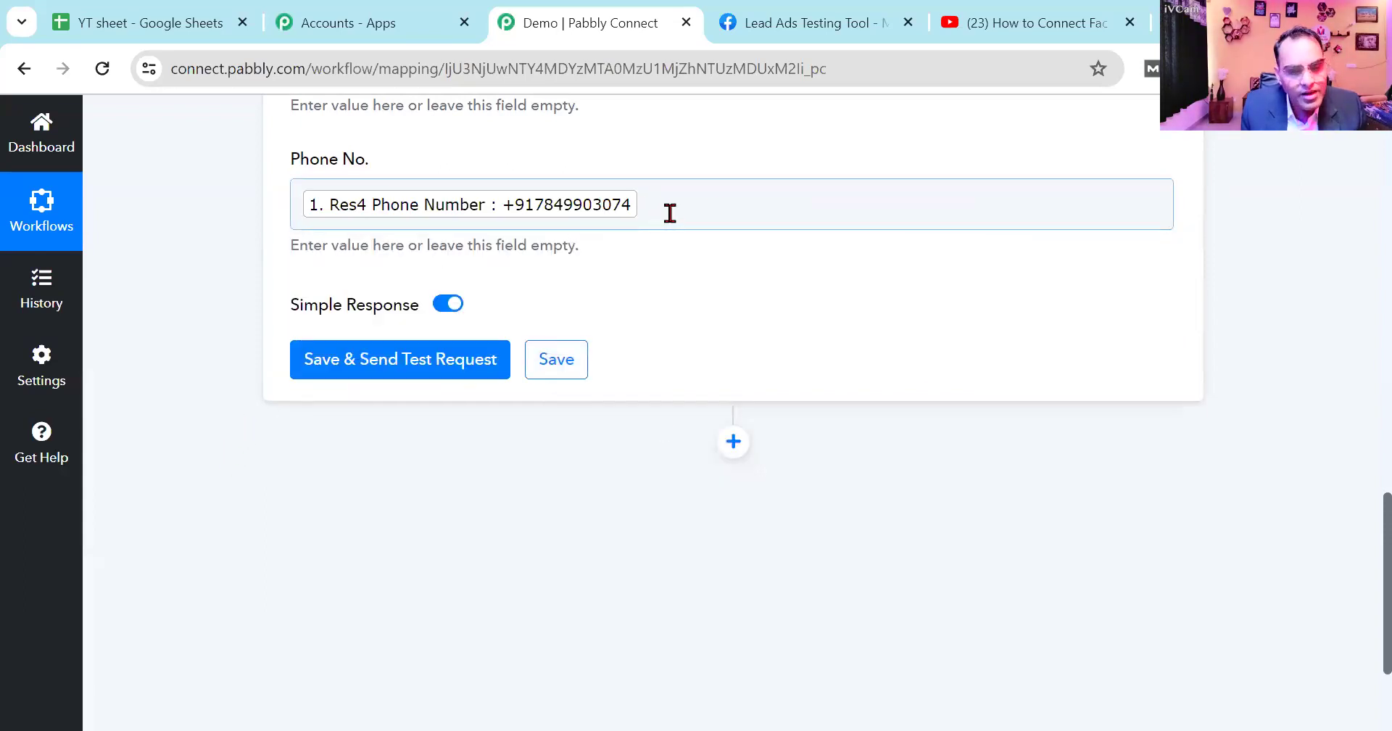
- Save the Google Sheets action with a test request and check row 2 of YT sheet for the lead's details
left_click(406, 368)
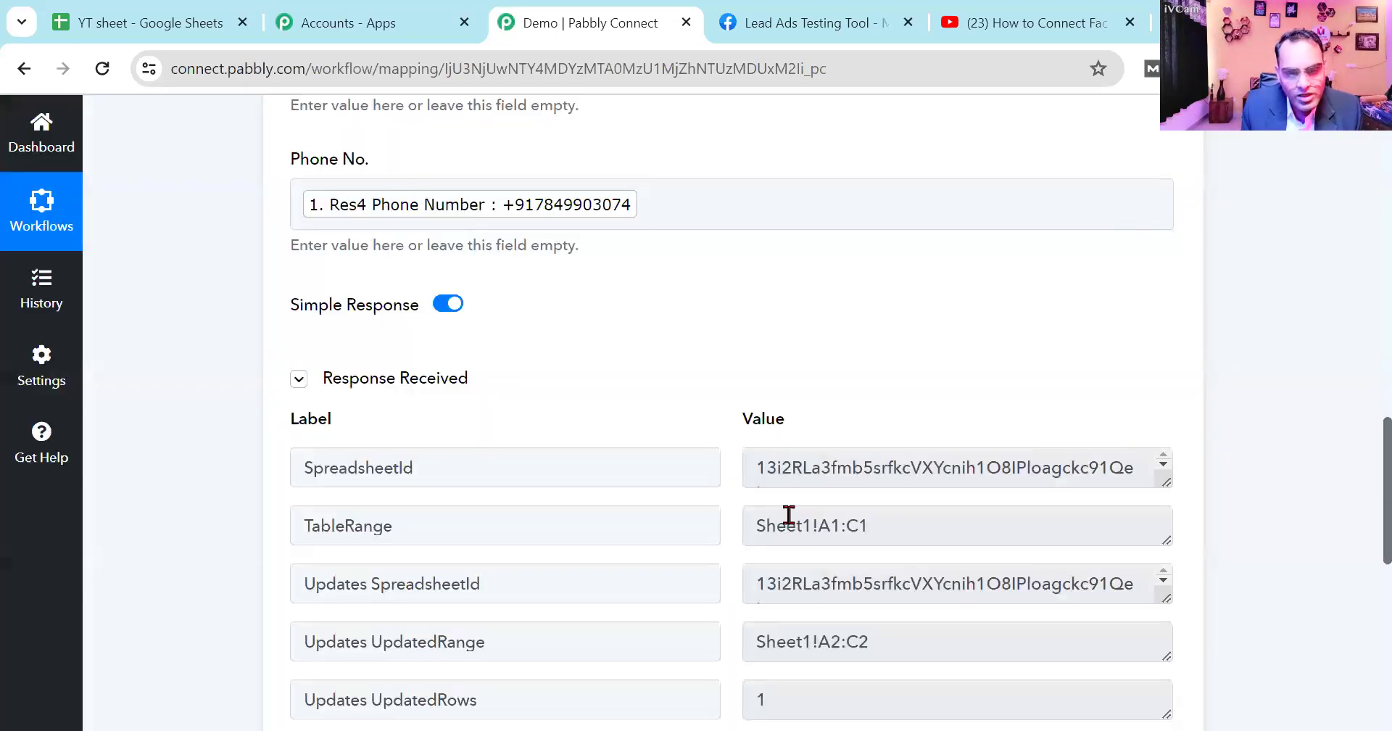
left_click(137, 13)
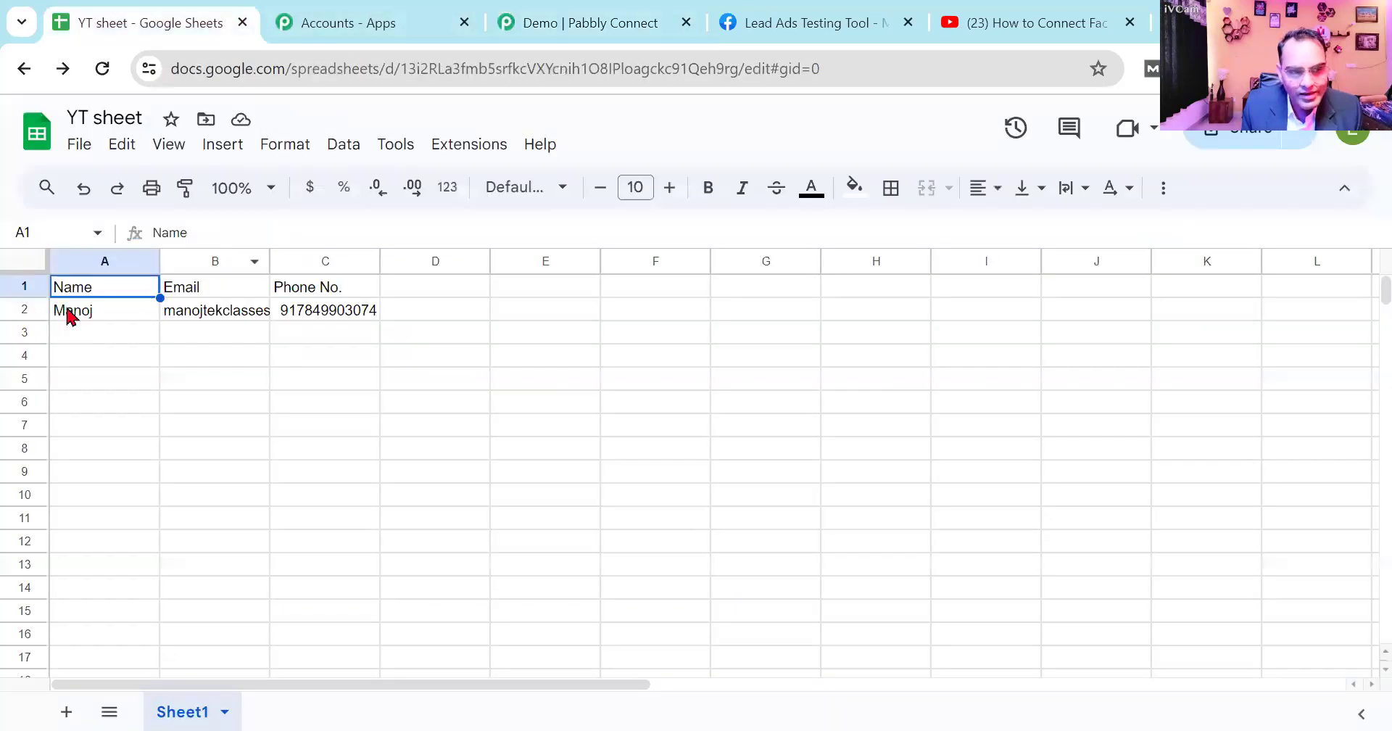
left_click(71, 311)
left_click(240, 313)
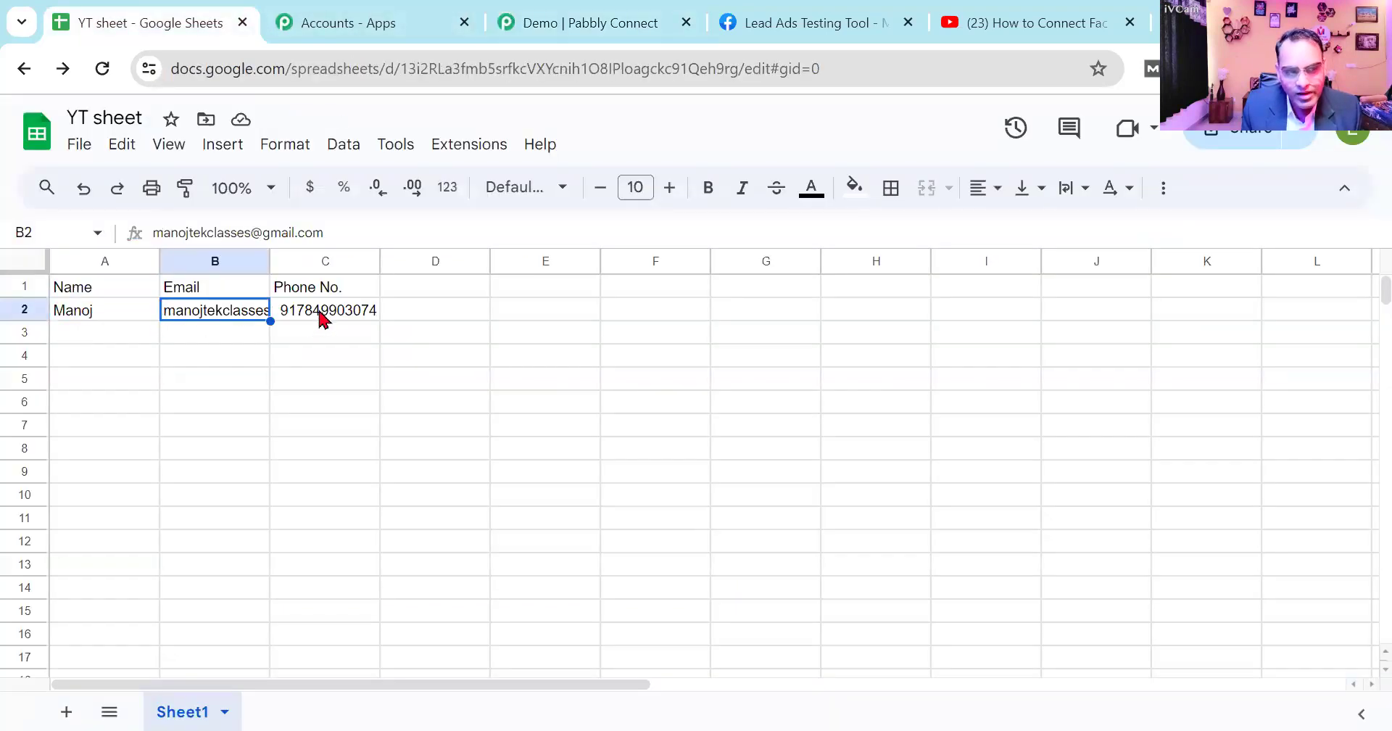
left_click(320, 316)
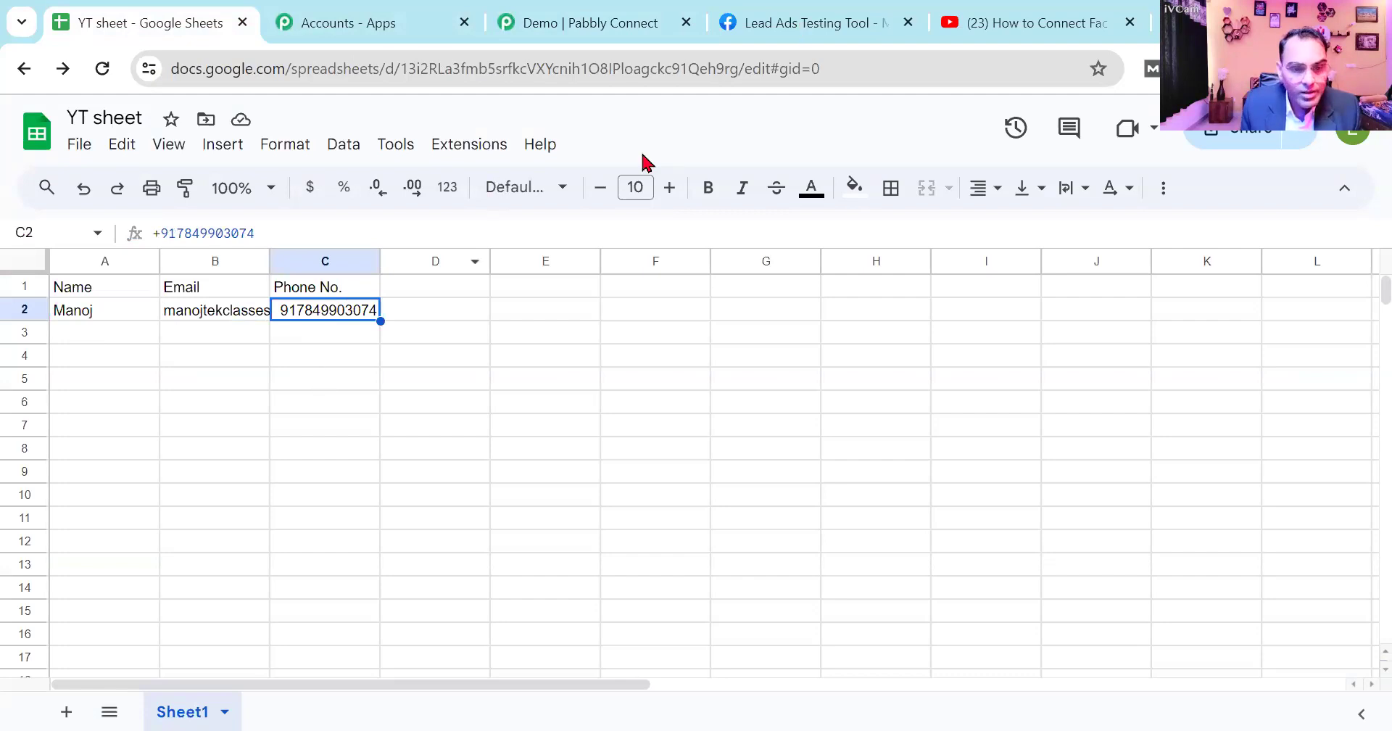
- Return to the Lead Ads Testing Tool, dismiss the thank-you message and delete the existing test lead
left_click(816, 24)
left_click(1129, 22)
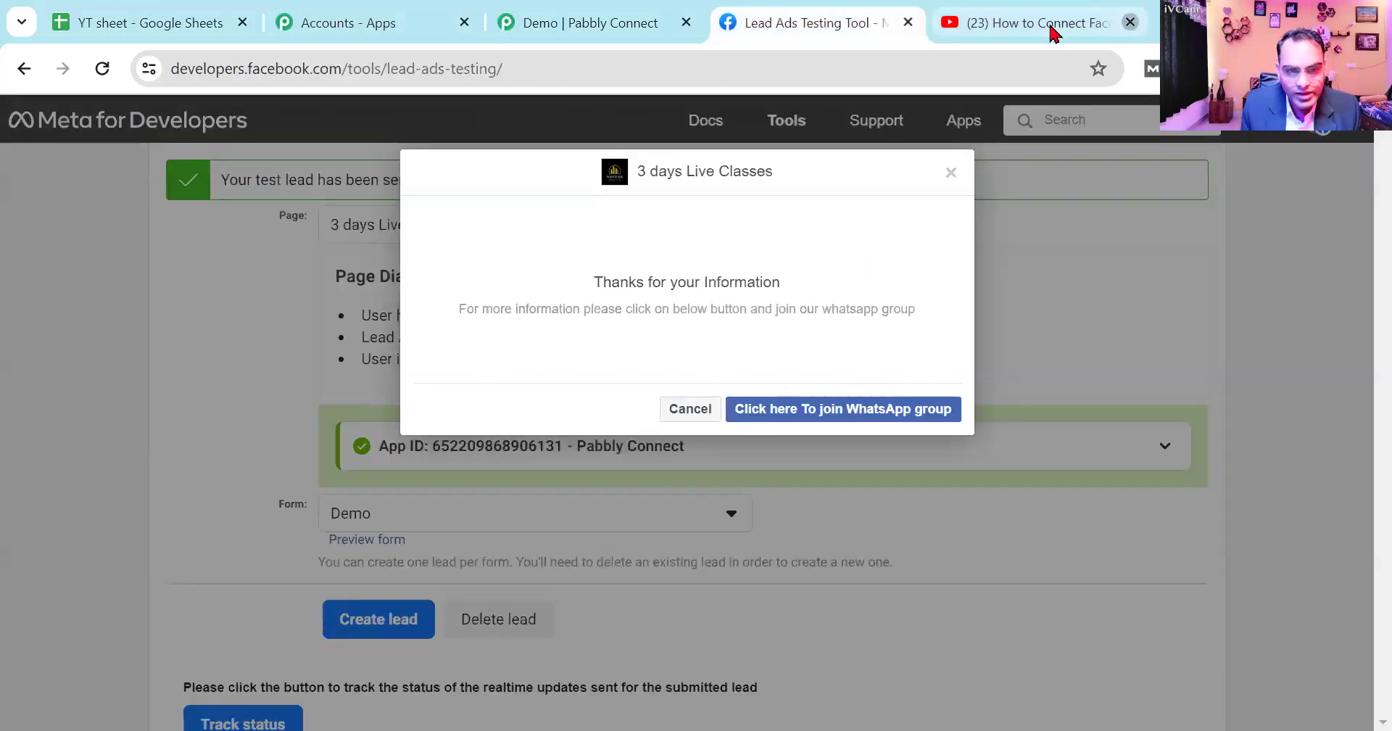
left_click(702, 409)
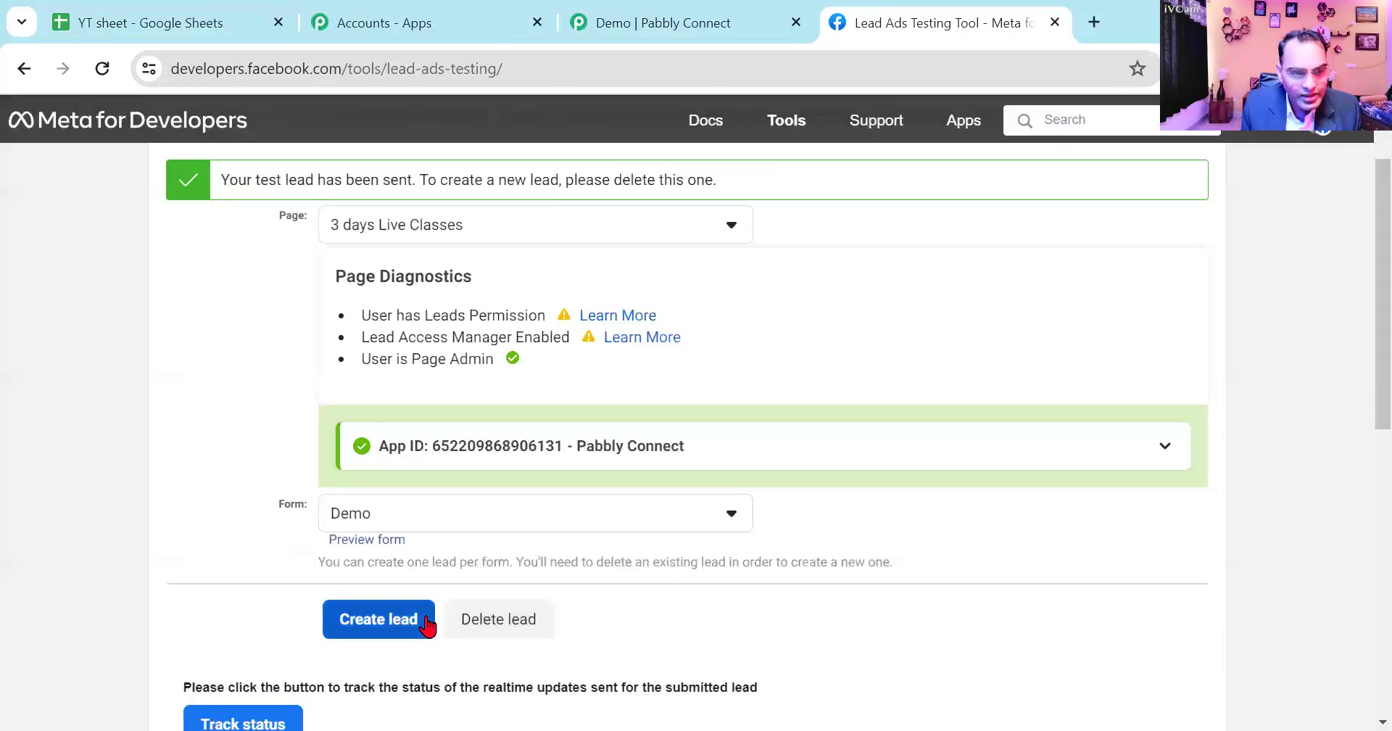
left_click(478, 622)
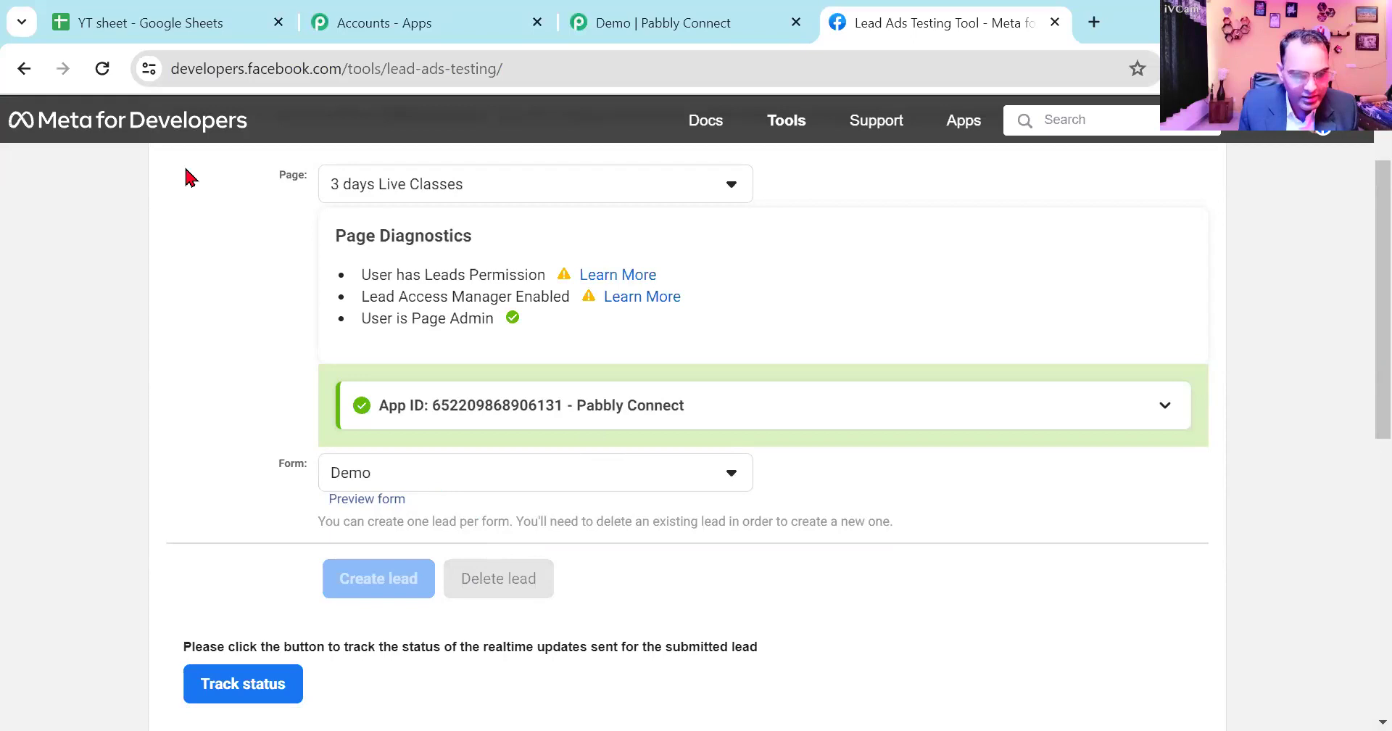
- Reload the testing tool and select the 3 days Live Classes page with the Demo form
left_click(103, 70)
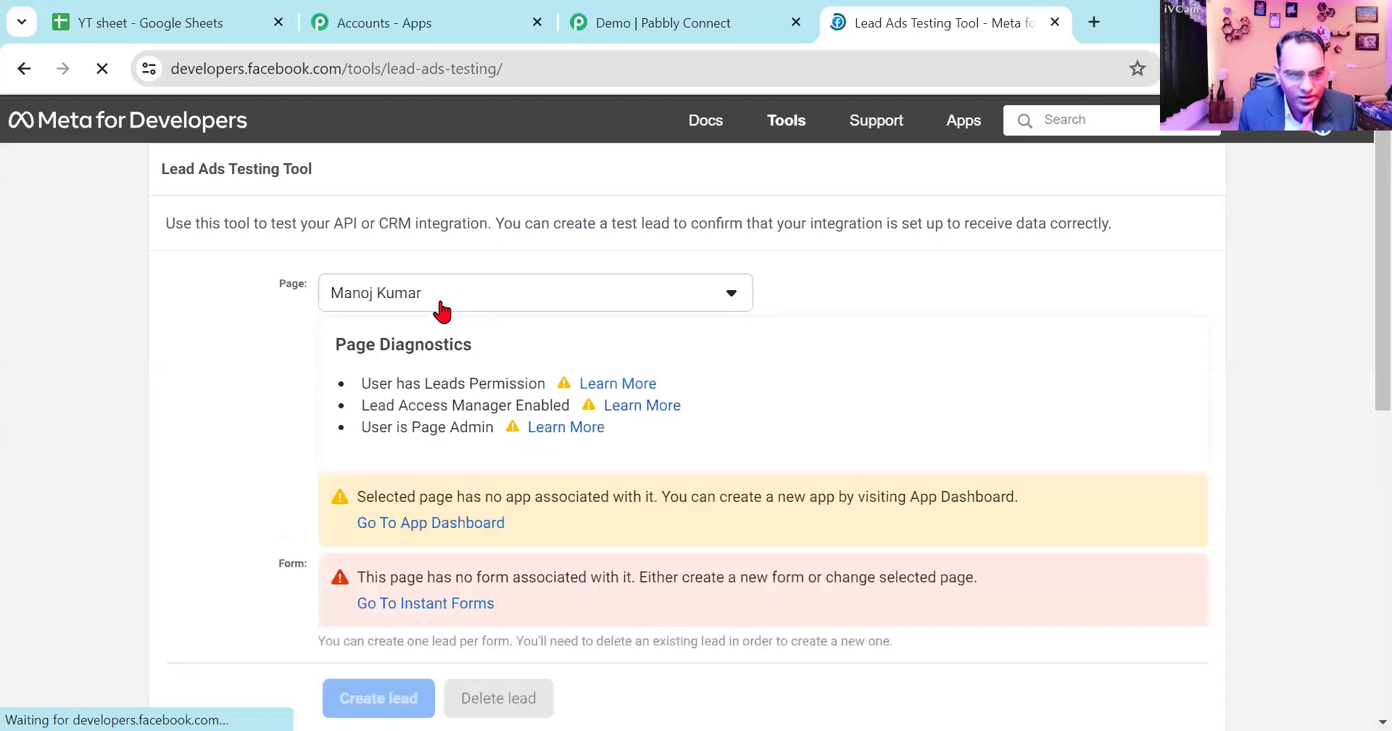
left_click(438, 303)
scroll(470, 513, "down", 5)
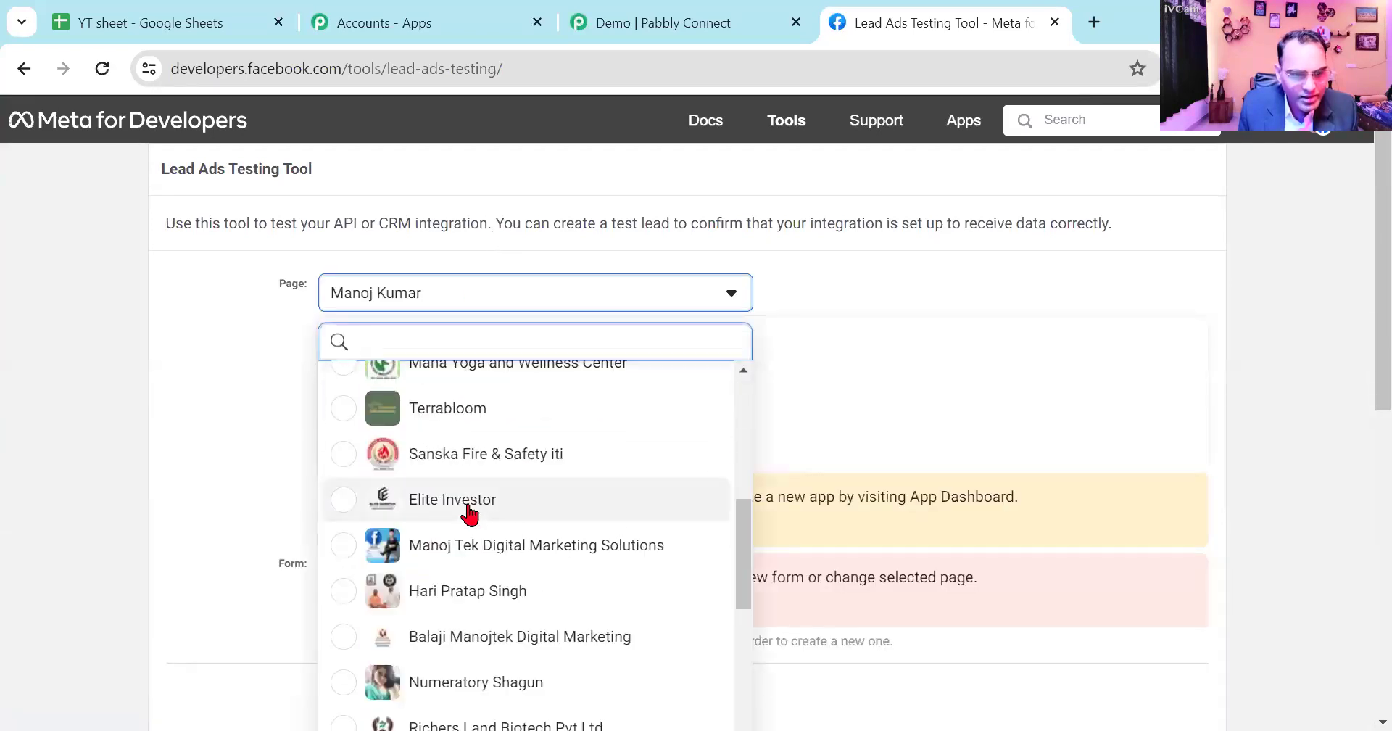
scroll(470, 514, "down", 4)
scroll(469, 516, "up", 8)
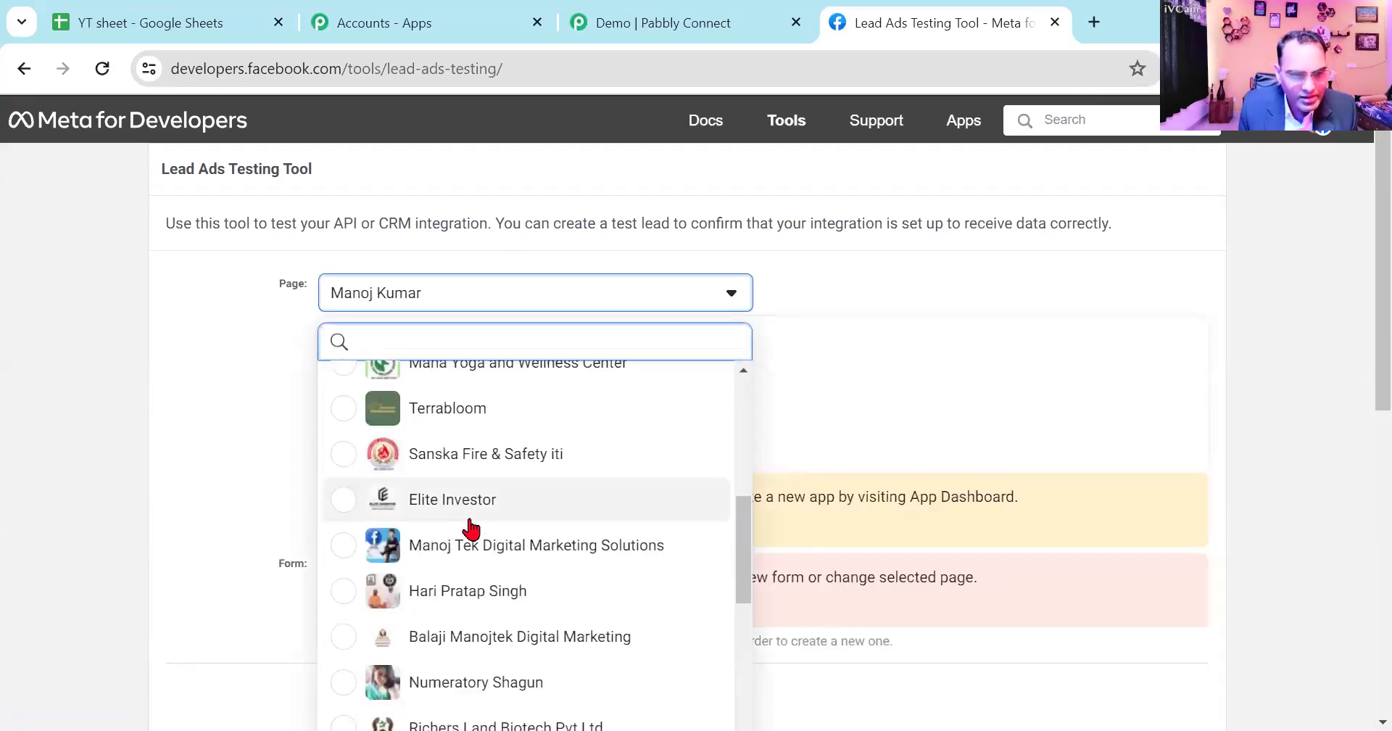
left_click(471, 536)
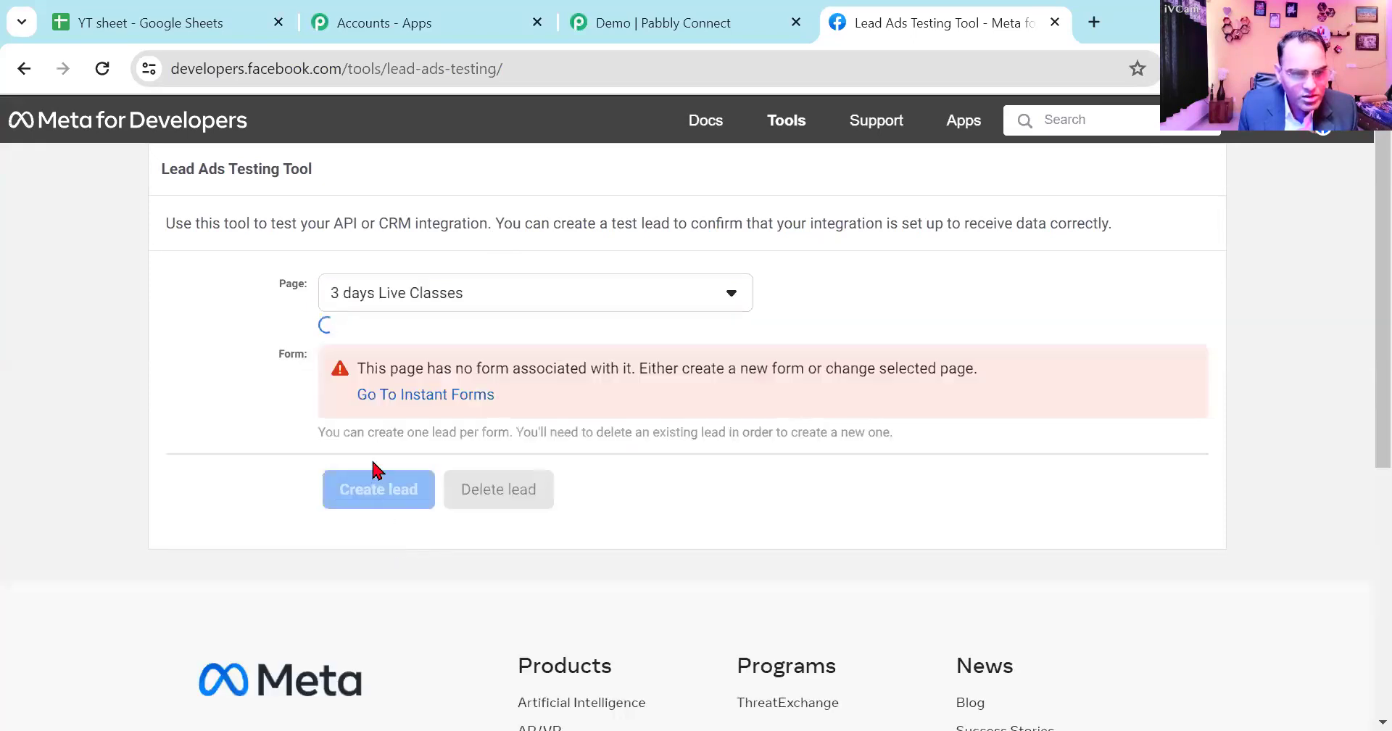
left_click(379, 588)
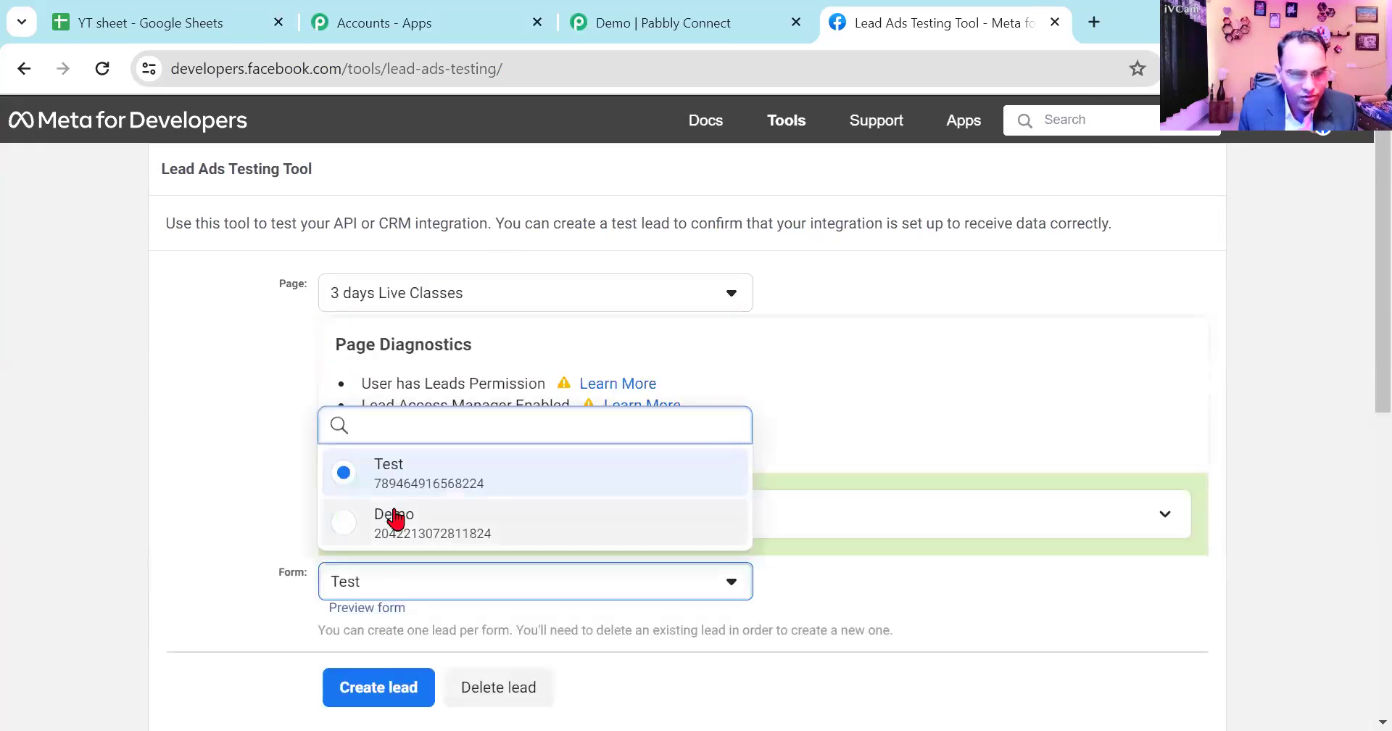
left_click(353, 517)
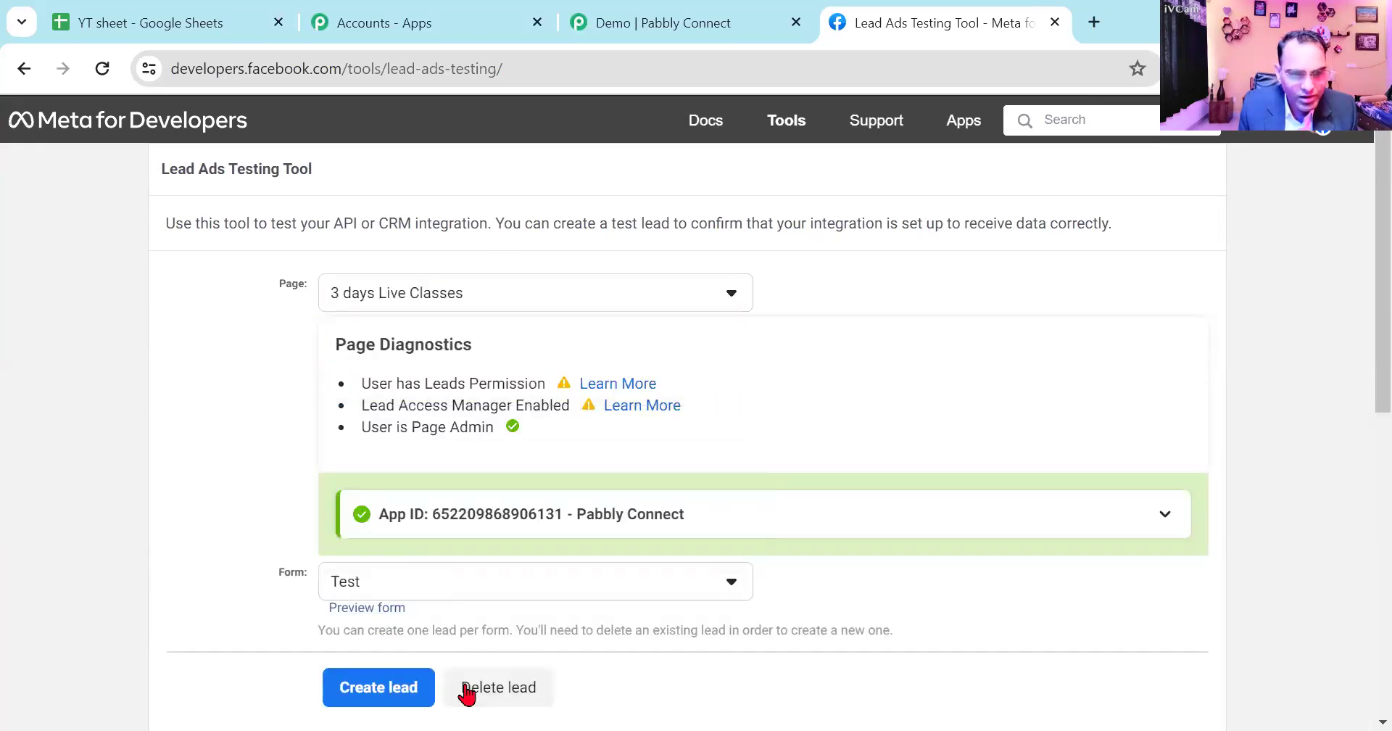
- Open the Demo form preview and enter the lead's WhatsApp number and full name
left_click(392, 611)
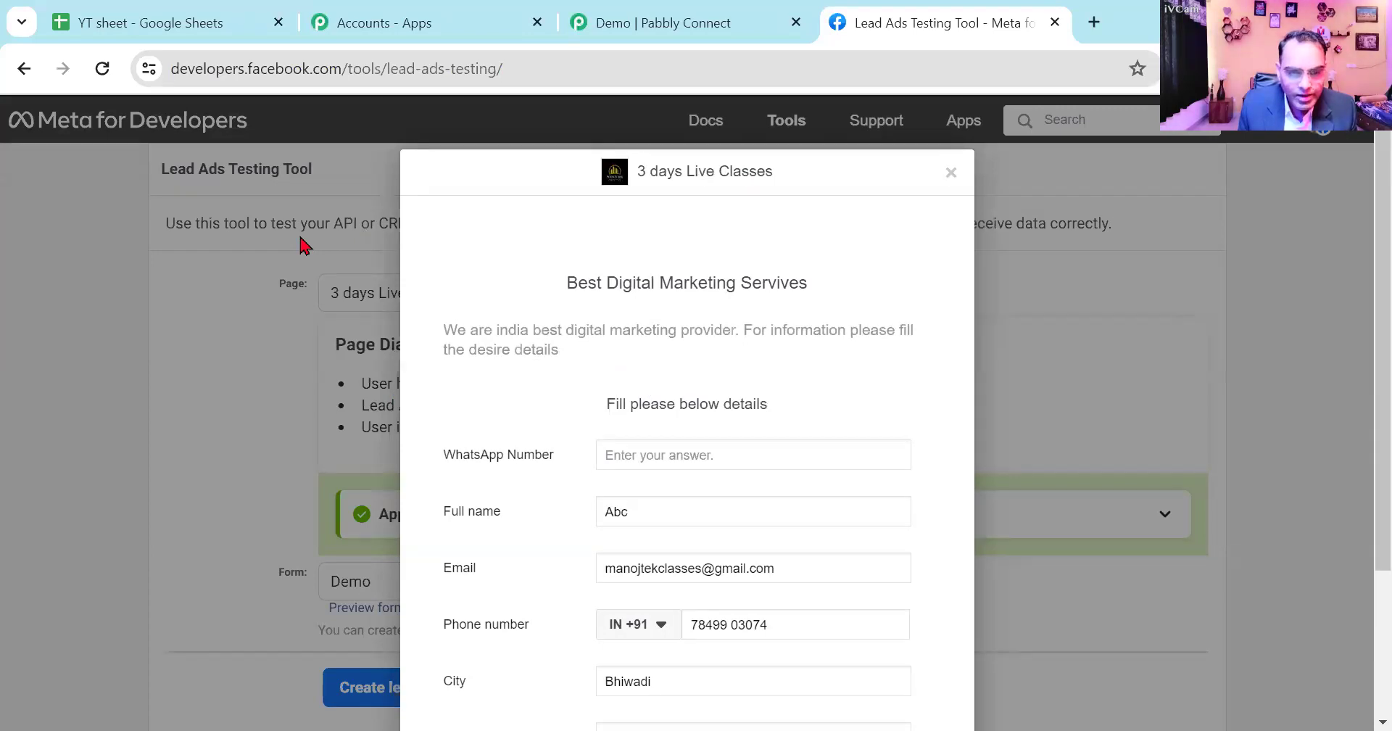
left_click(714, 451)
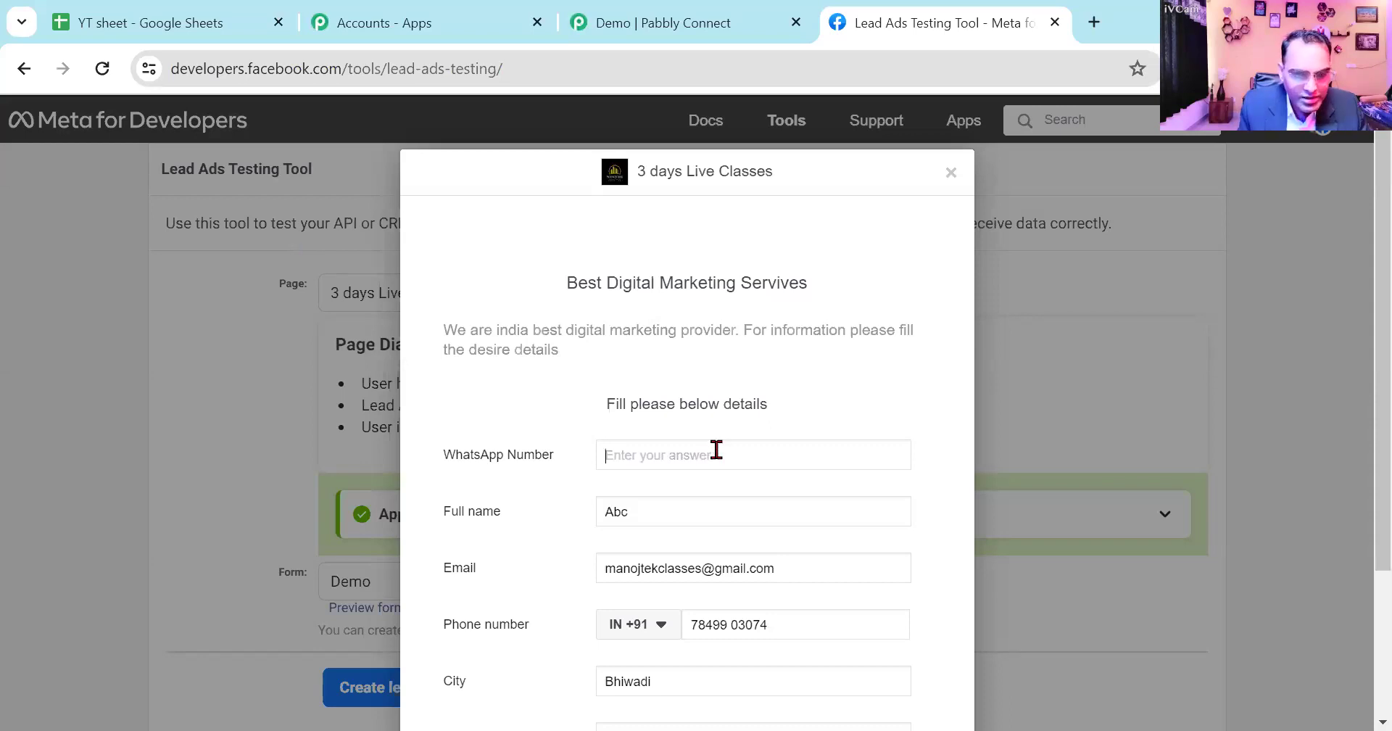
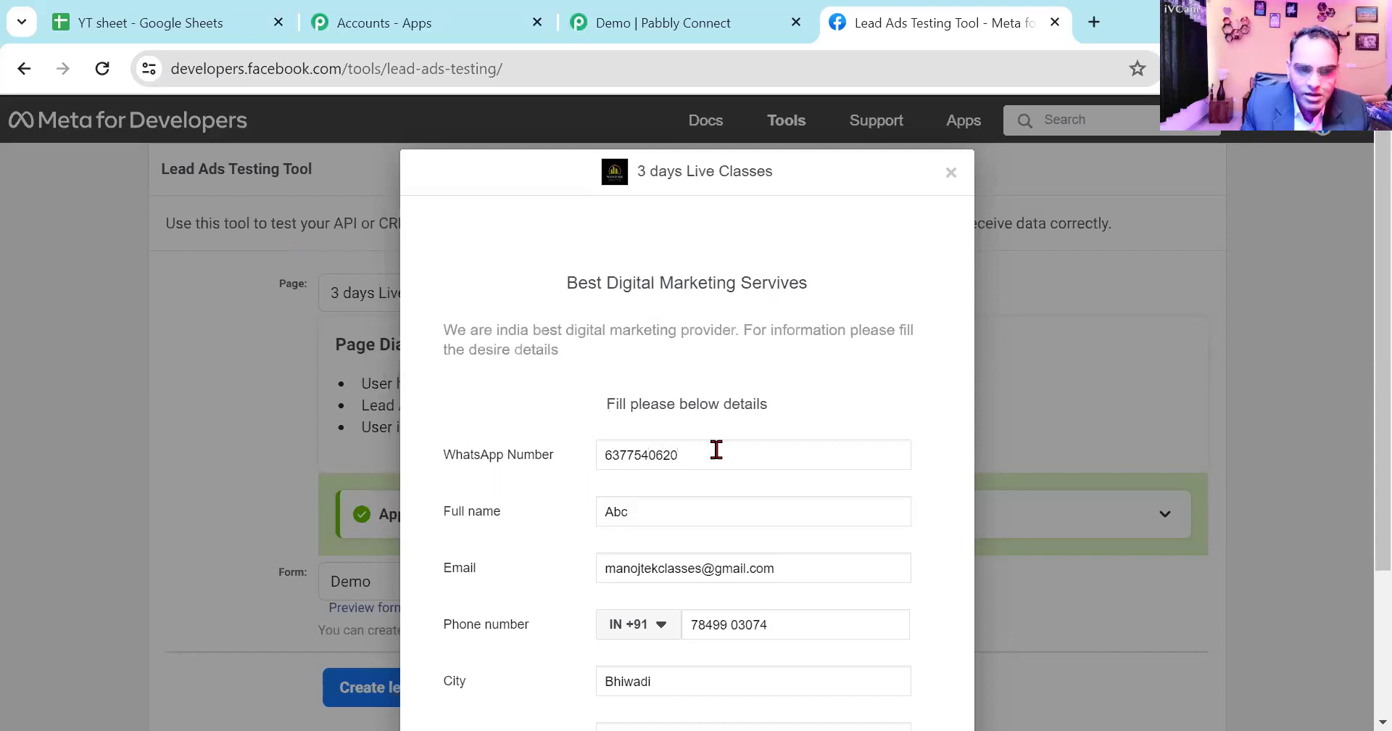
double_click(622, 500)
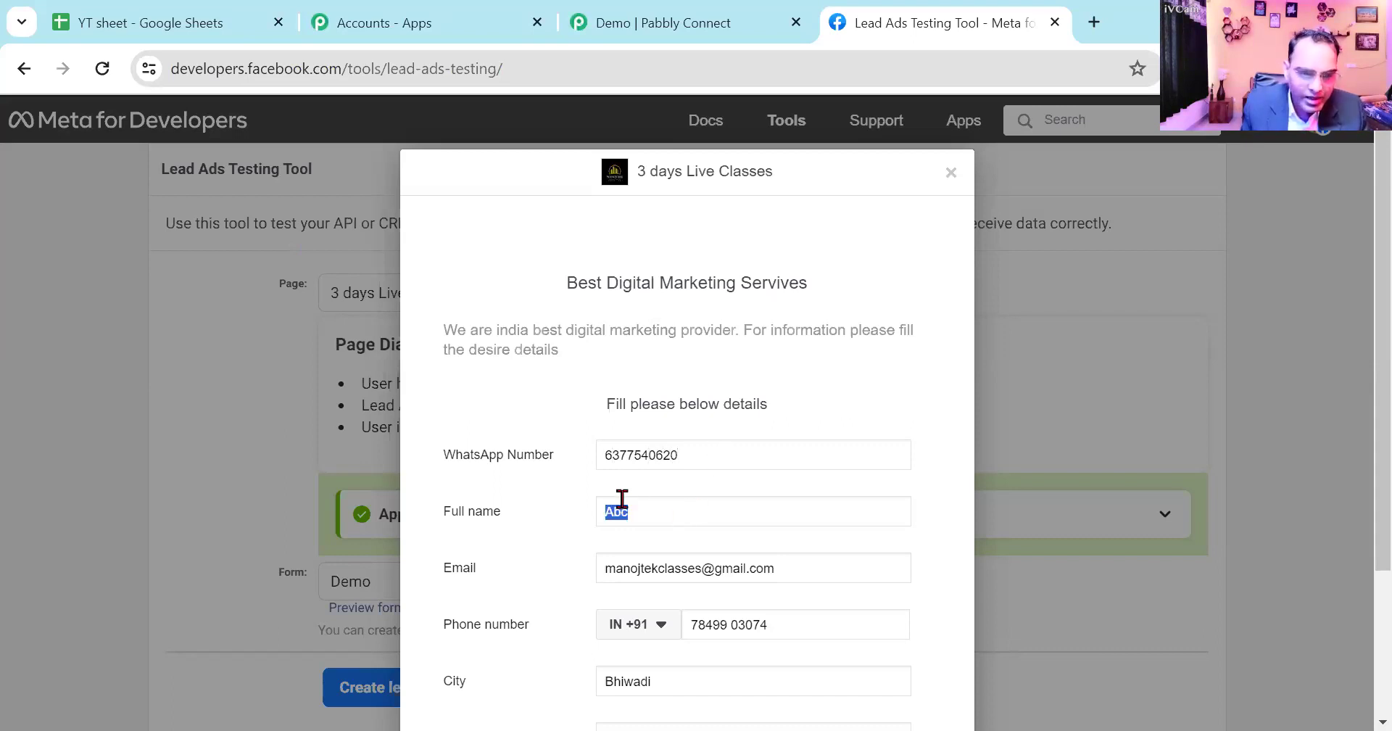
type("Ramesh")
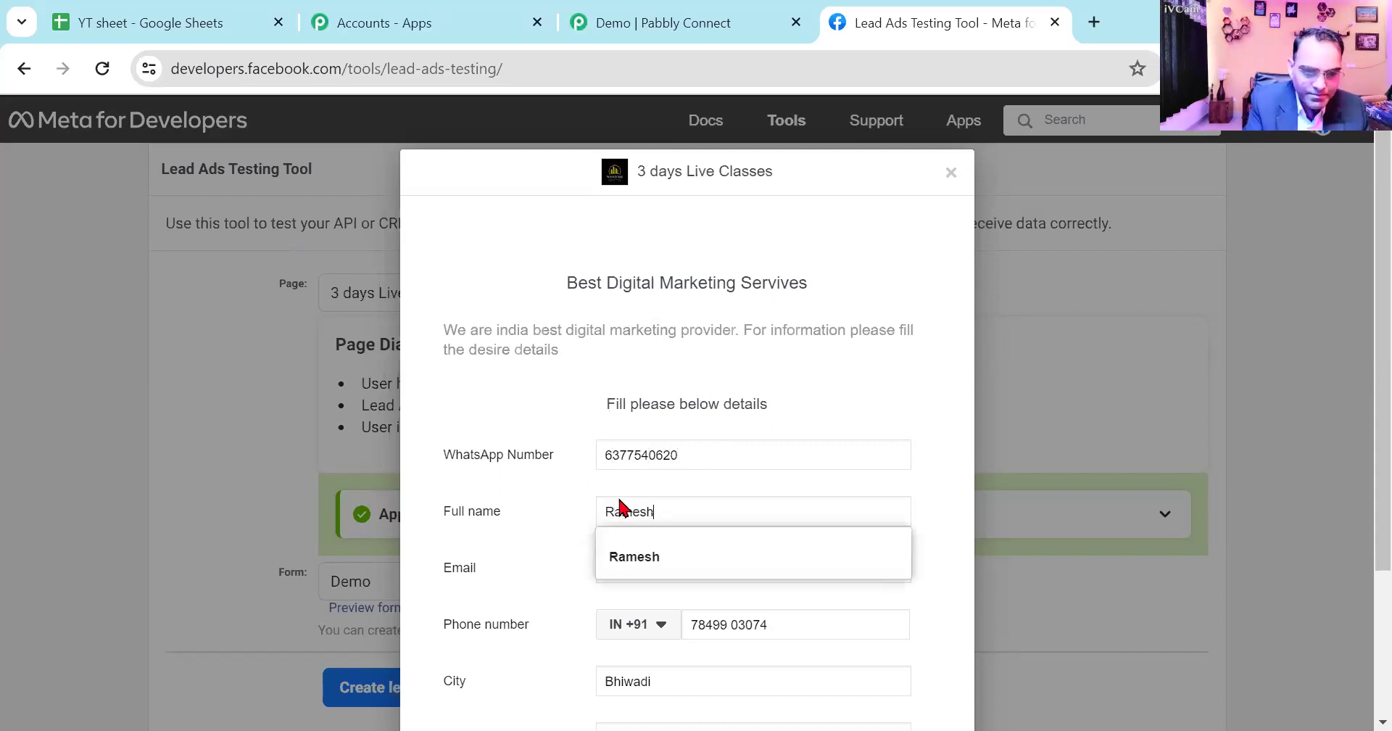
left_click(1045, 580)
- Replace the prefilled Email value in the form with the new lead's email address
left_click_drag(808, 568, 594, 569)
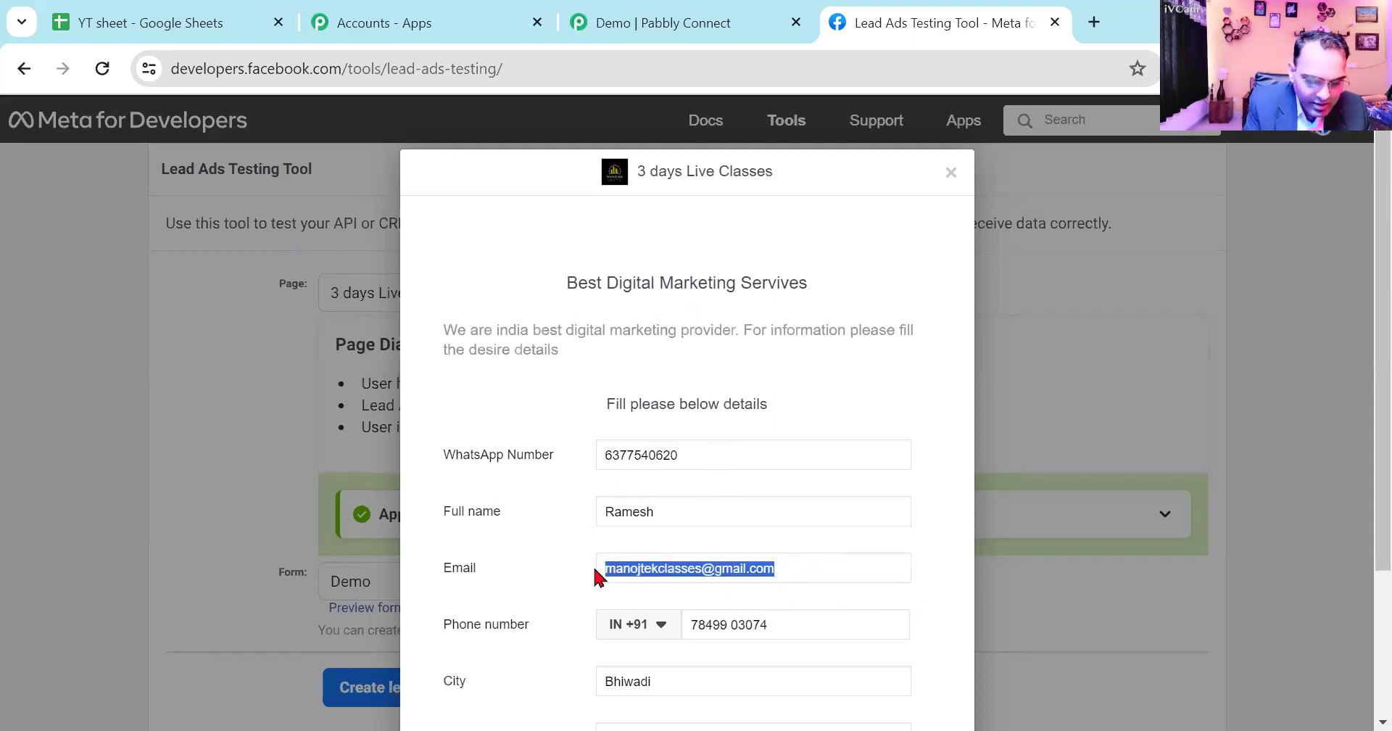
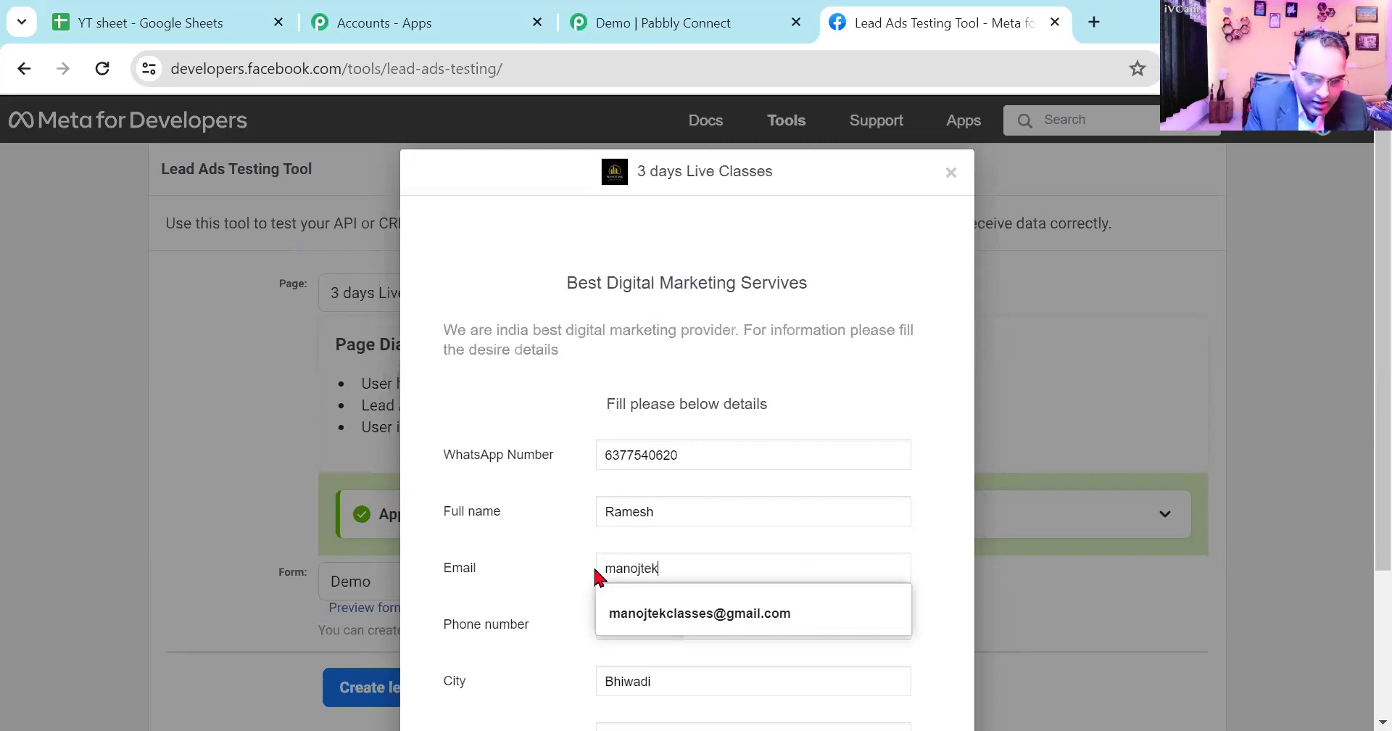
left_click(677, 627)
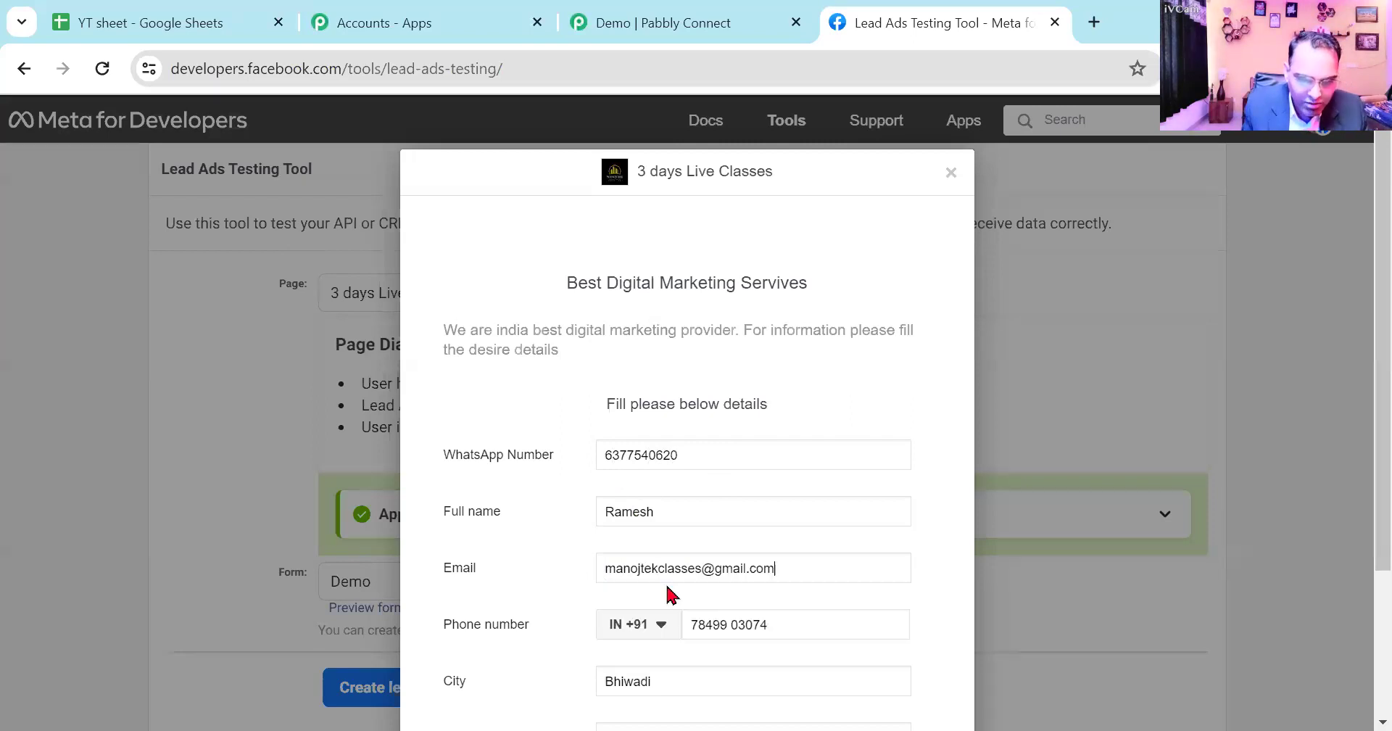
triple_click(698, 566)
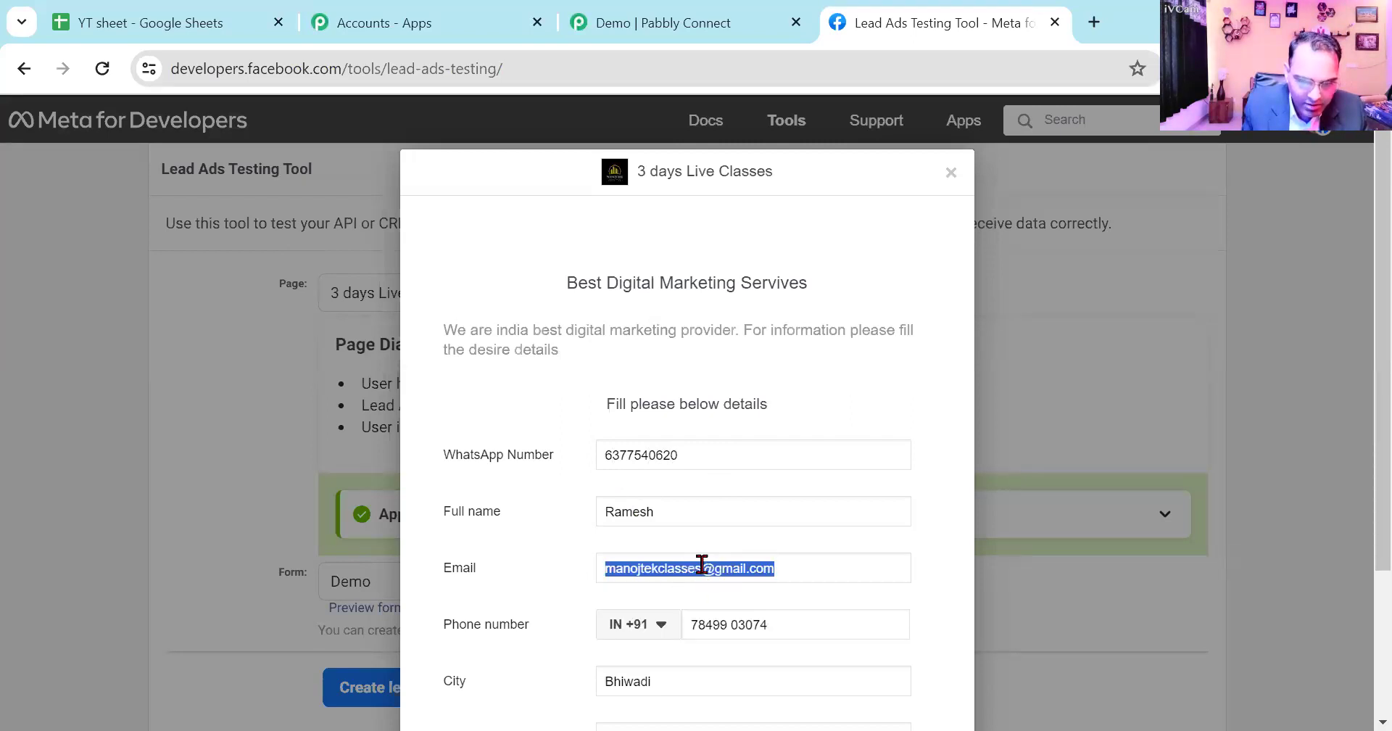
left_click(701, 567)
type("5")
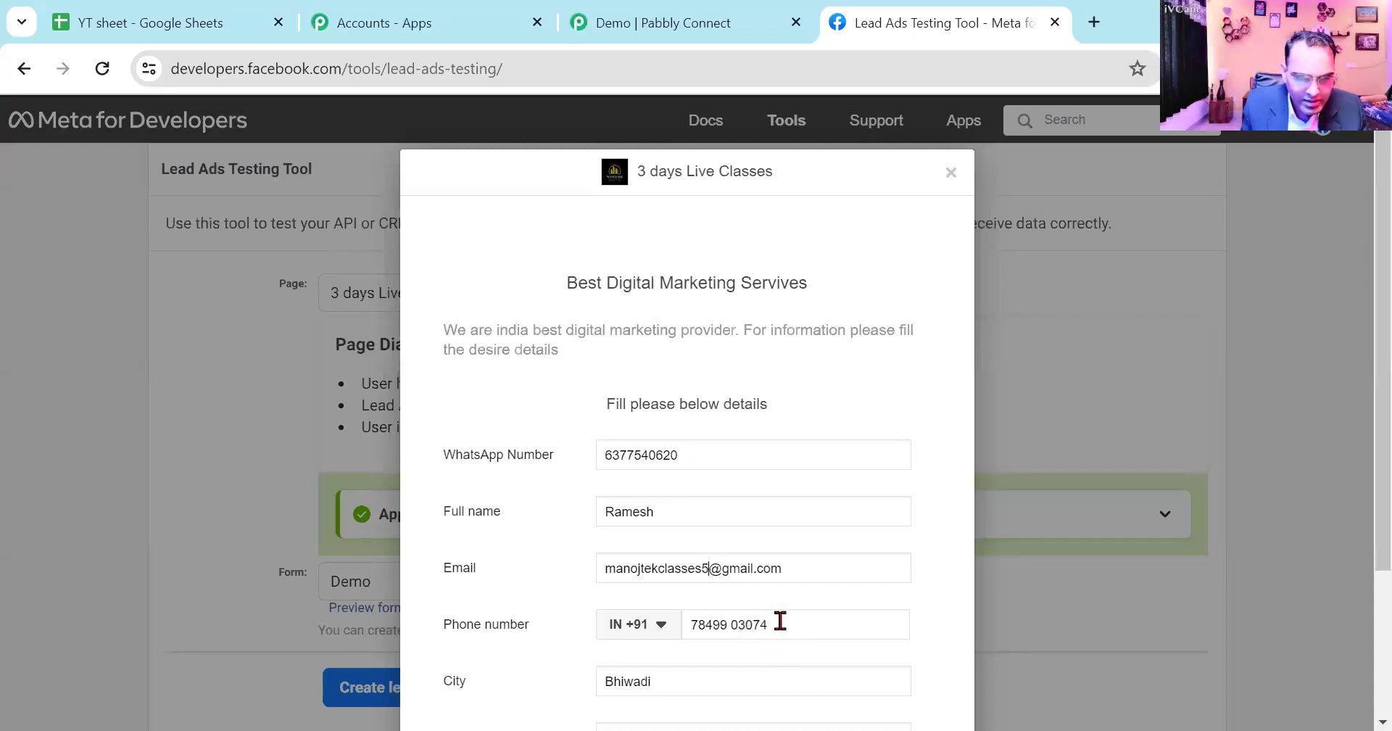
- Enter the new lead's phone number and submit the Demo form as a test lead
left_click_drag(780, 621, 662, 618)
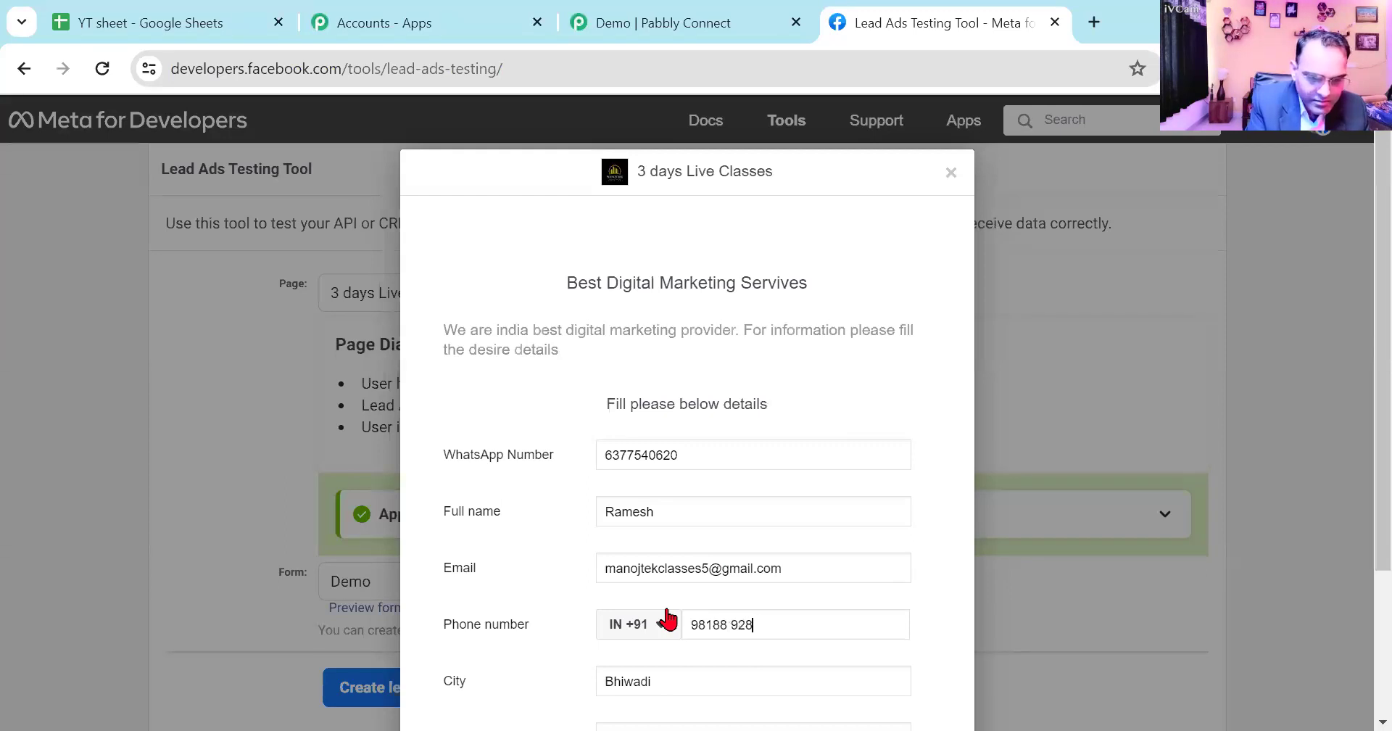
scroll(696, 620, "down", 3)
left_click(932, 666)
left_click(939, 432)
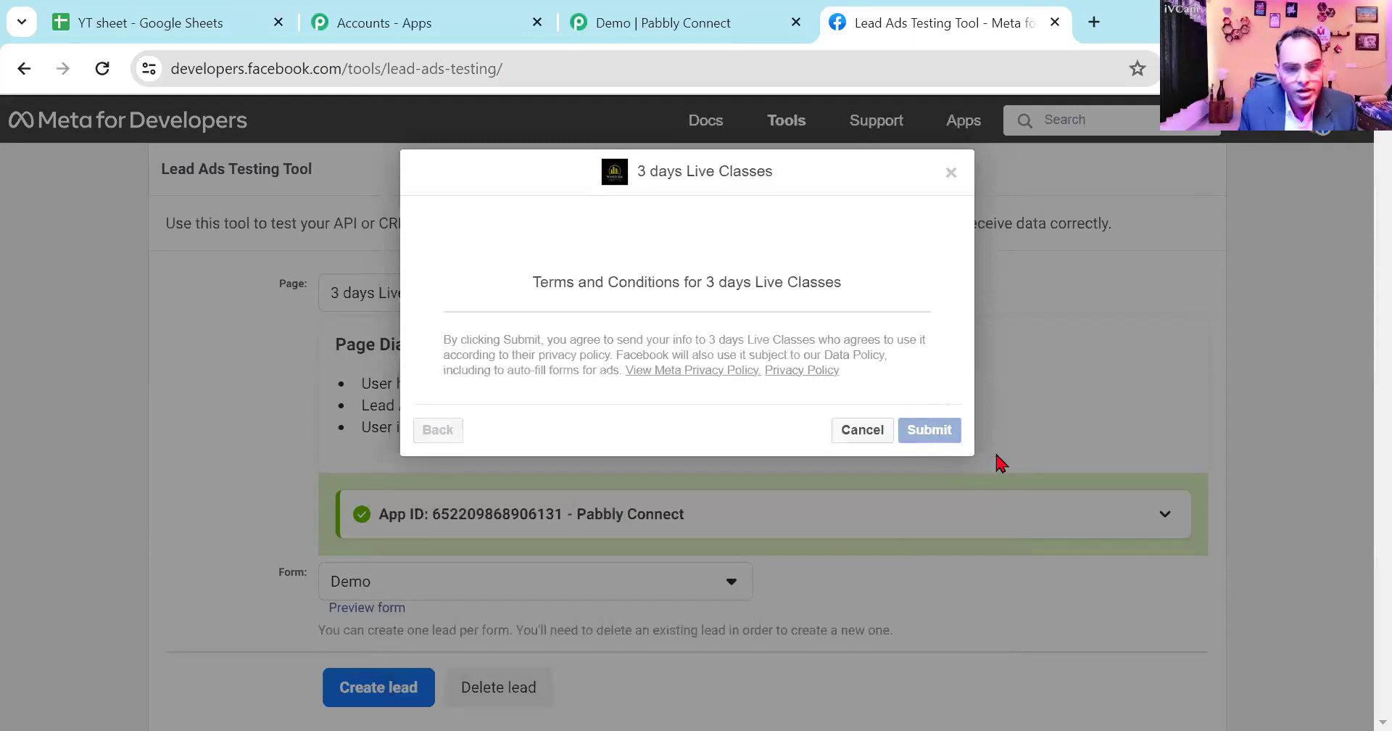
- Check the name, email and phone number cells in row 3 of YT sheet for the new lead
left_click(125, 20)
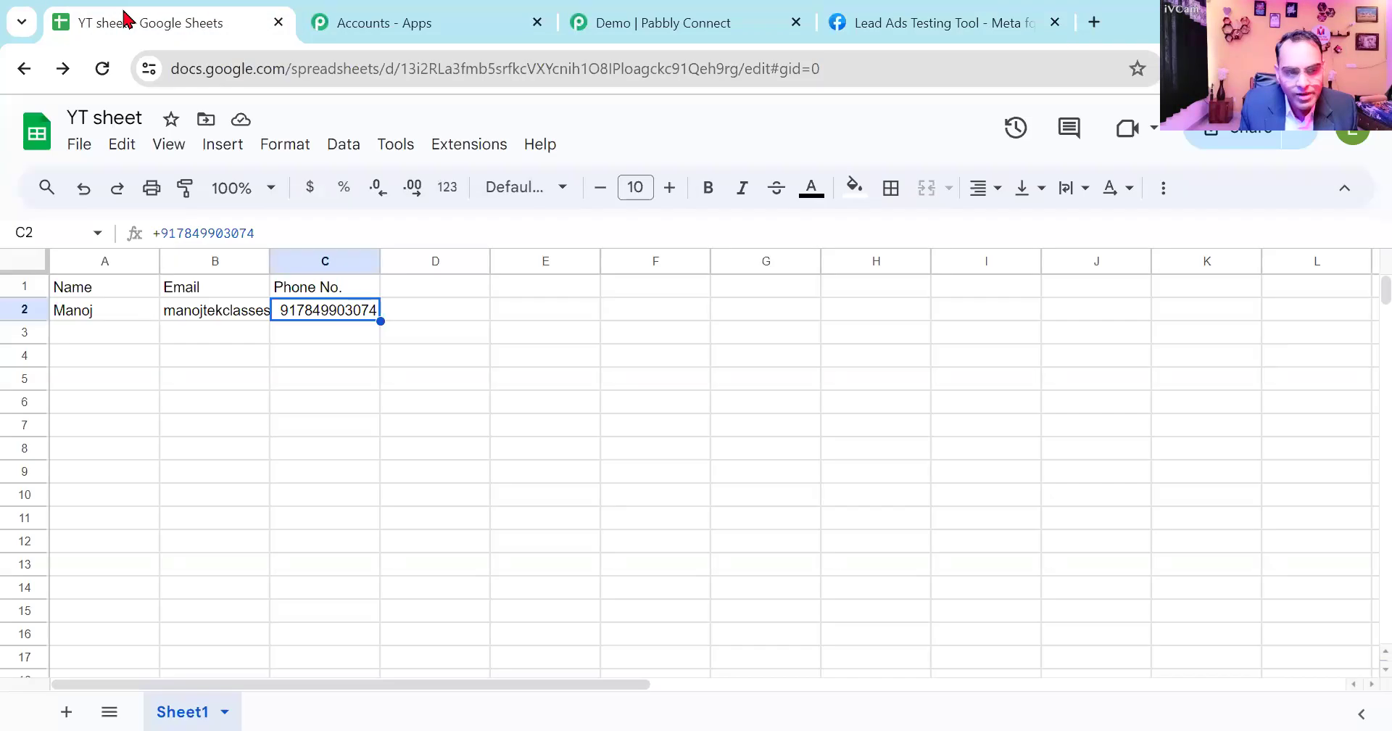
left_click(79, 337)
left_click(194, 334)
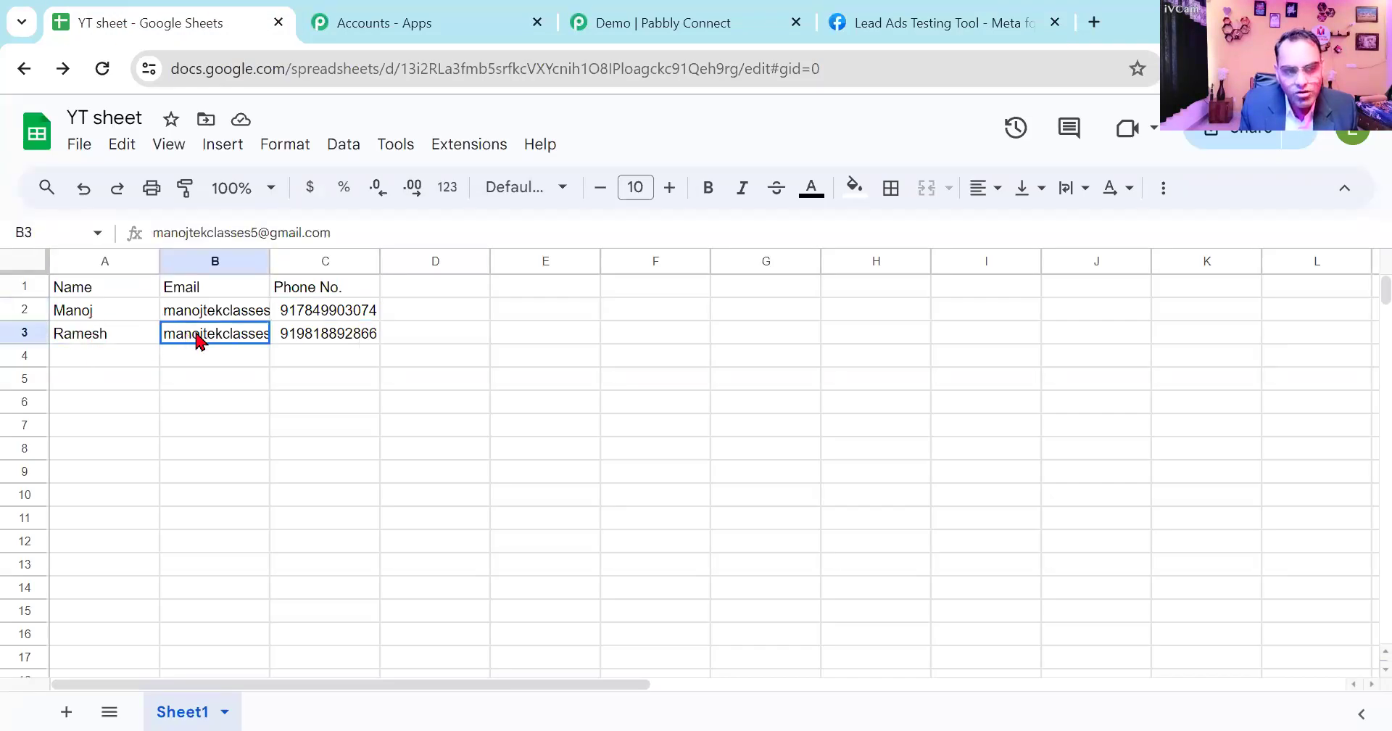
left_click(326, 344)
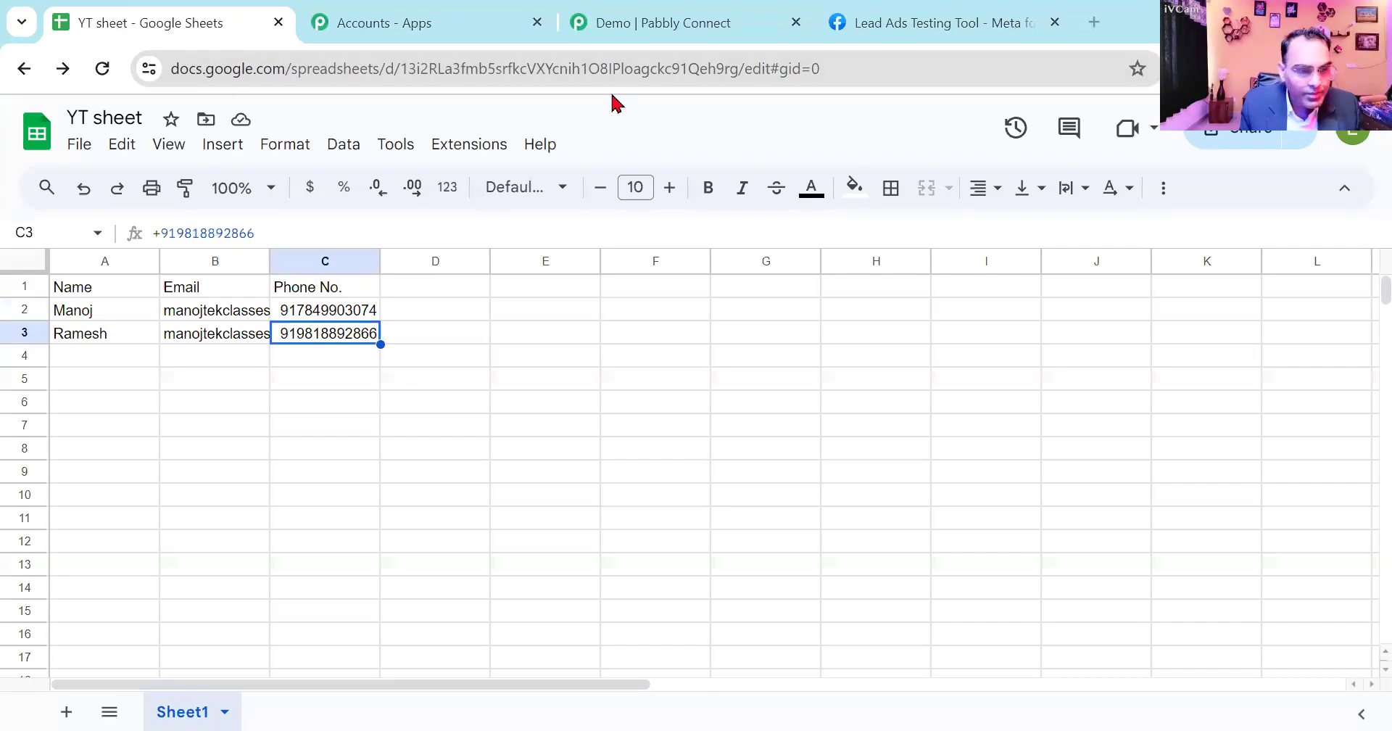
- Switch to the Notepad notes and add the line "Task= Leads= Google sheet" below the Action line
key("alt+Tab")
key("Return")
key("Return")
type("Task= L")
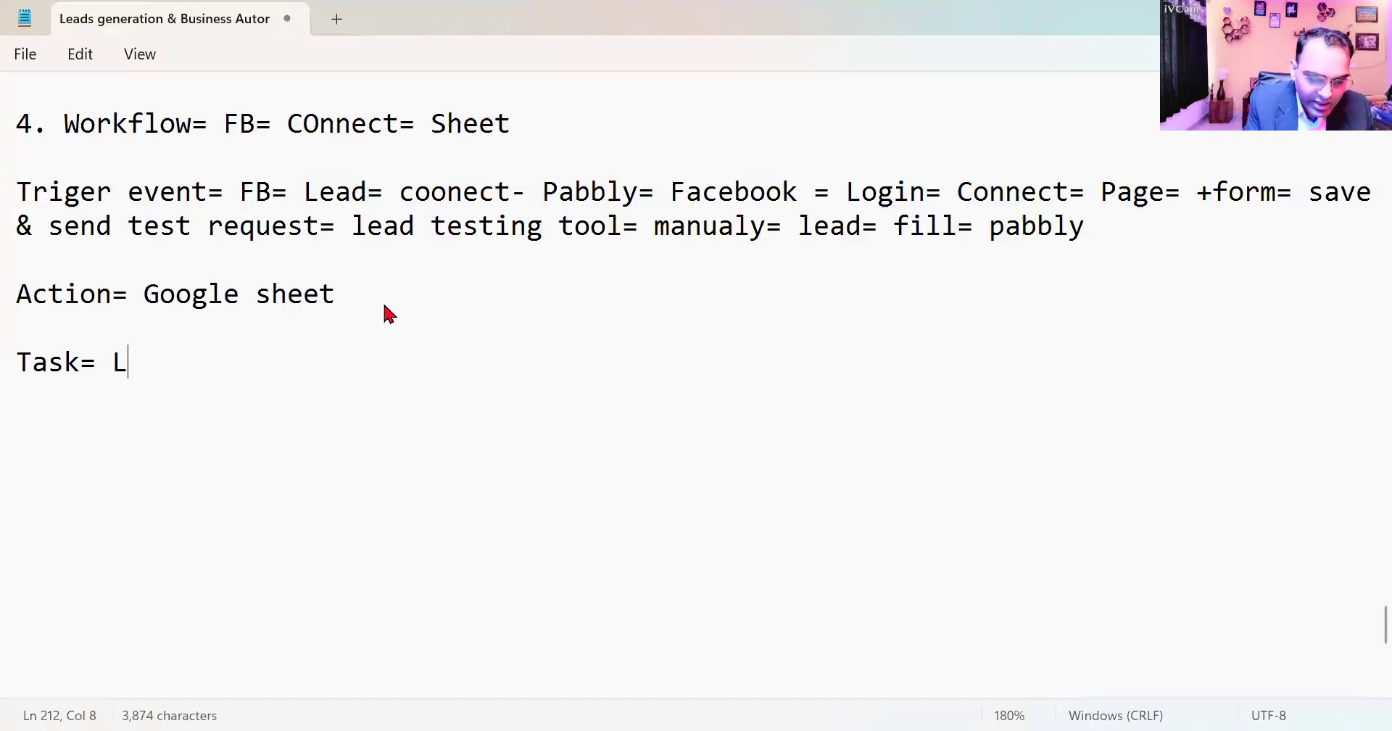
type("eads= ")
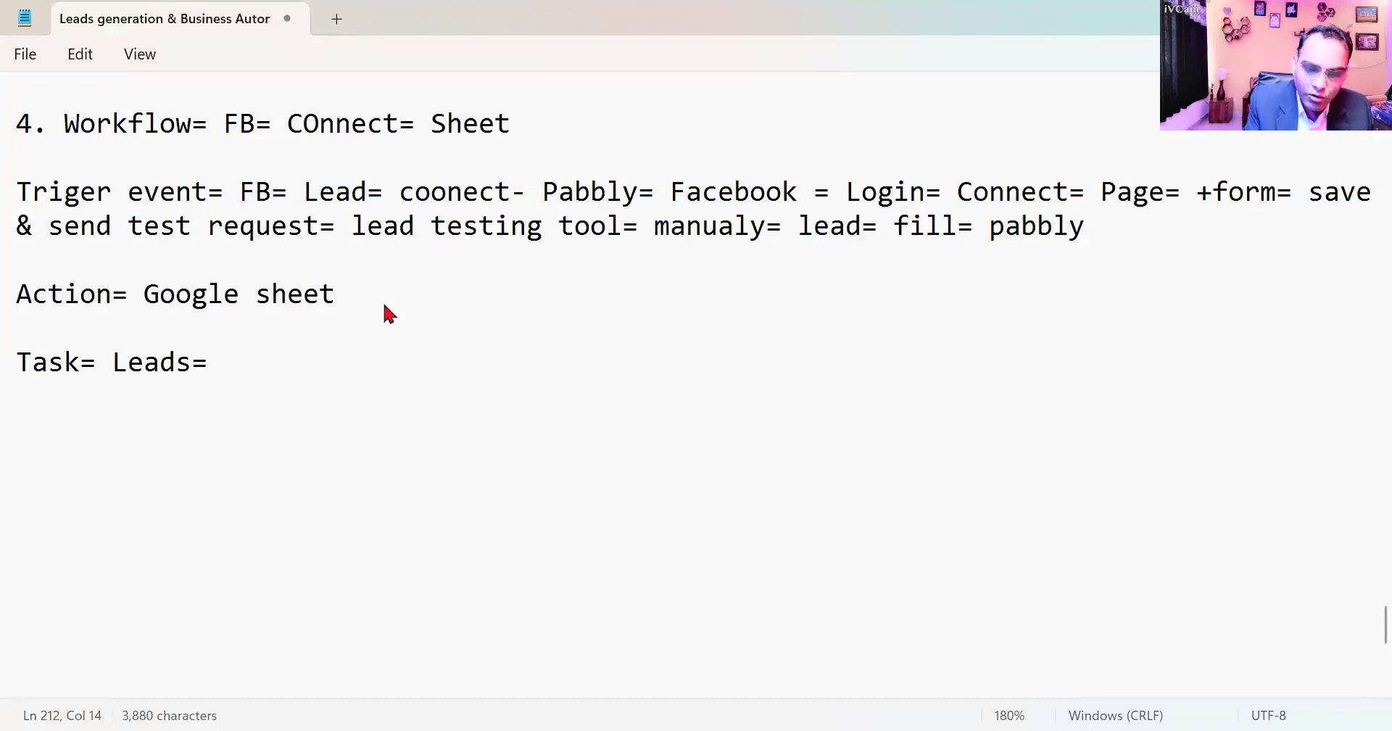
type("Google sheet")
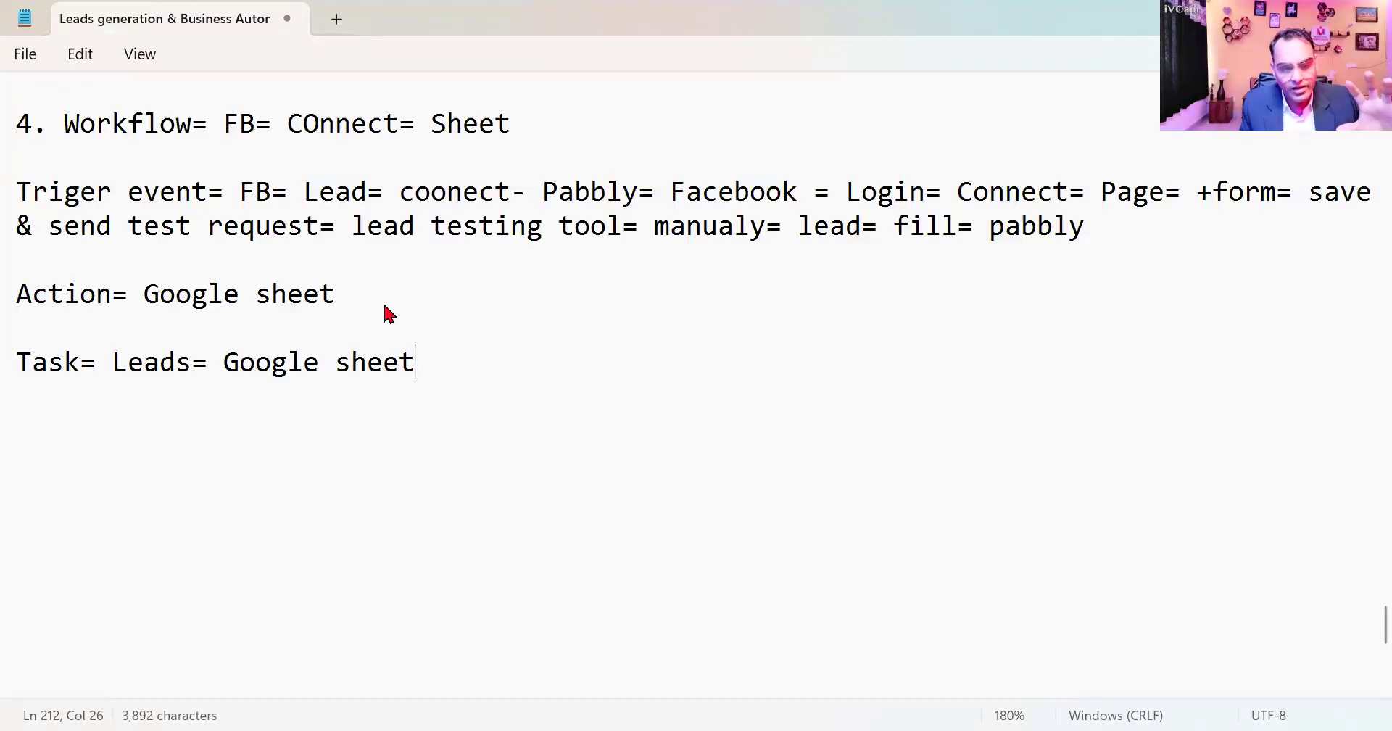
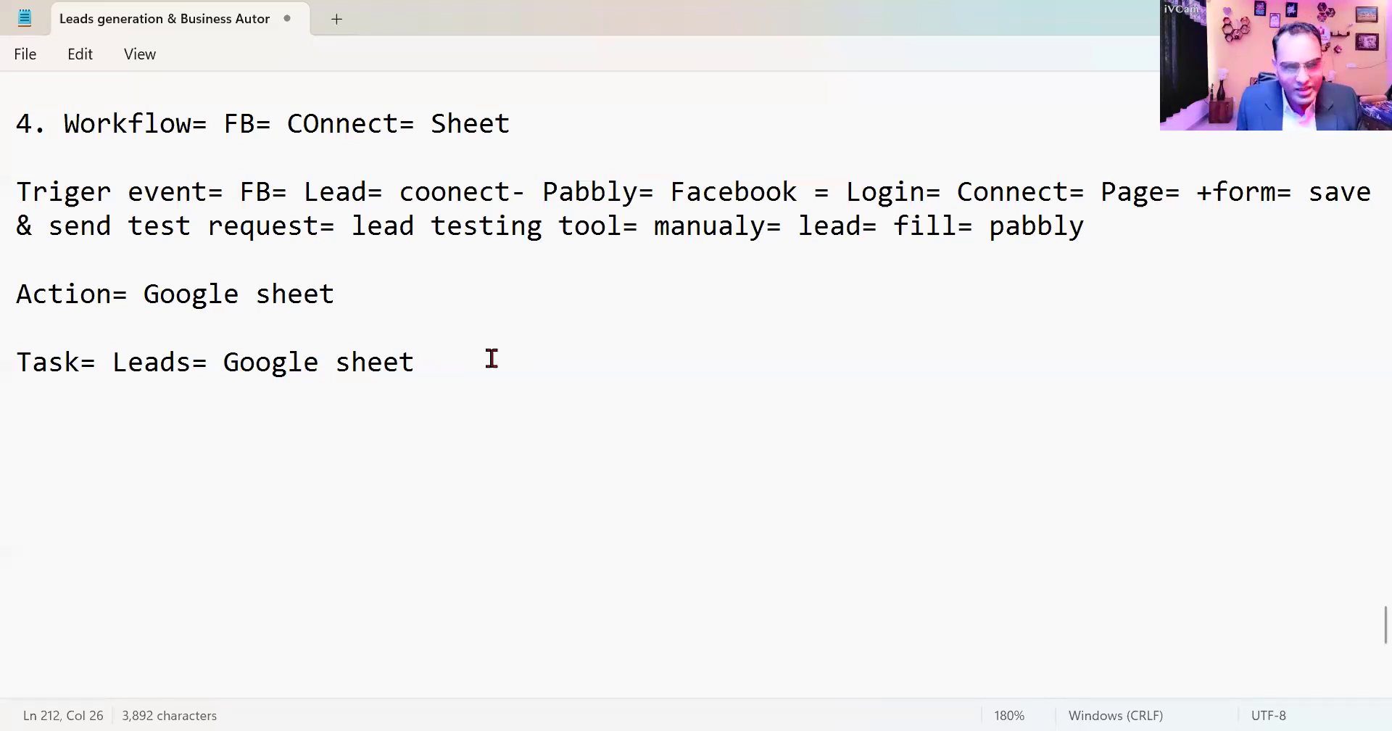
- Add the line "Task= Email" below the "Task= Leads= Google sheet" line in the notes
key("Return")
key("Return")
type("Task= ")
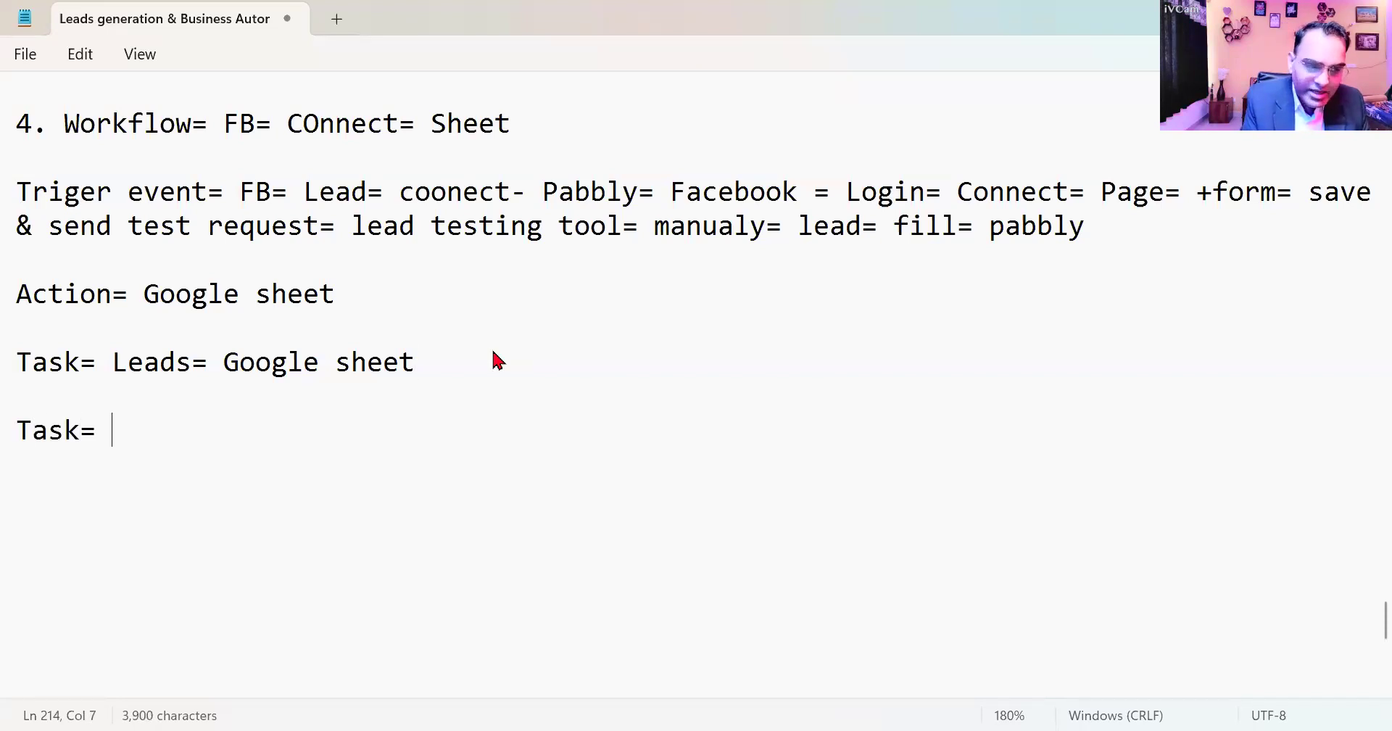
type("Email")
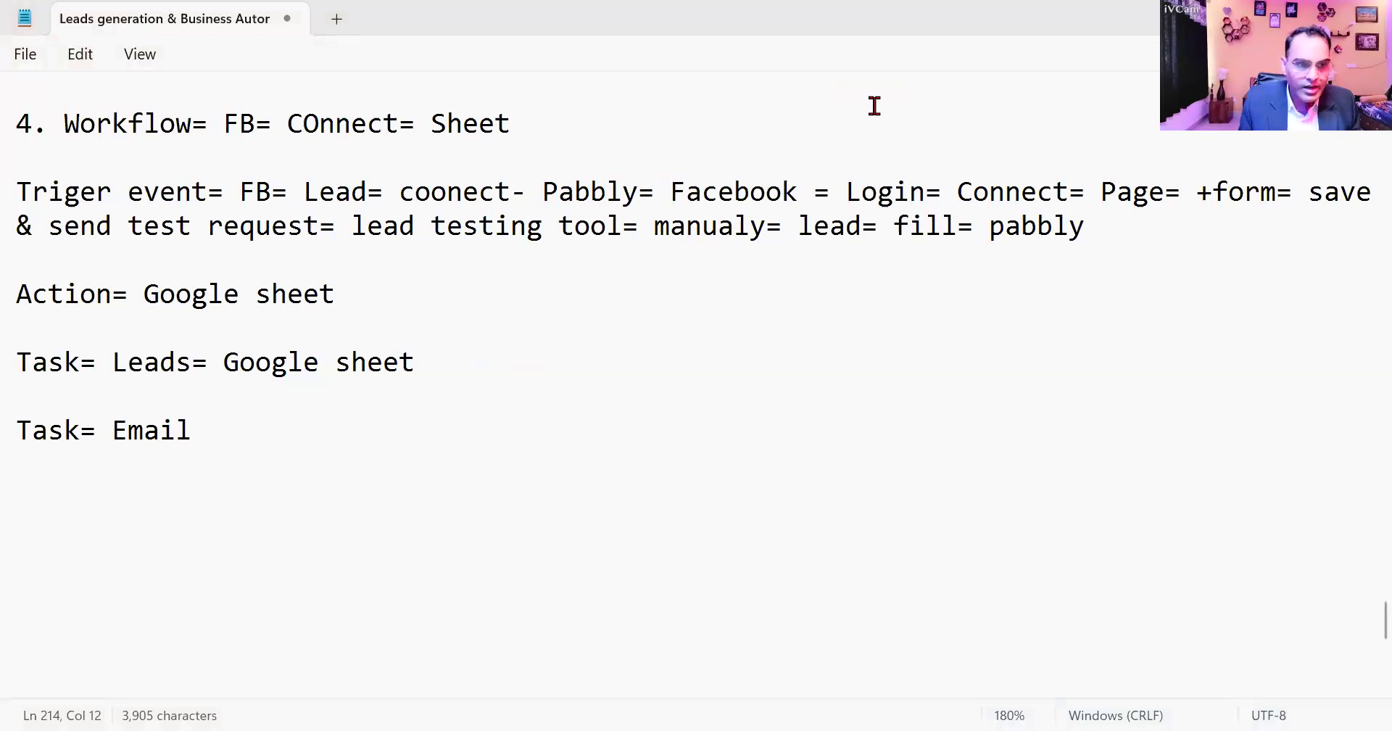
- Switch to Pabbly Connect in the browser and go from the Demo workflow to the dashboard
key("alt+Tab")
left_click(425, 20)
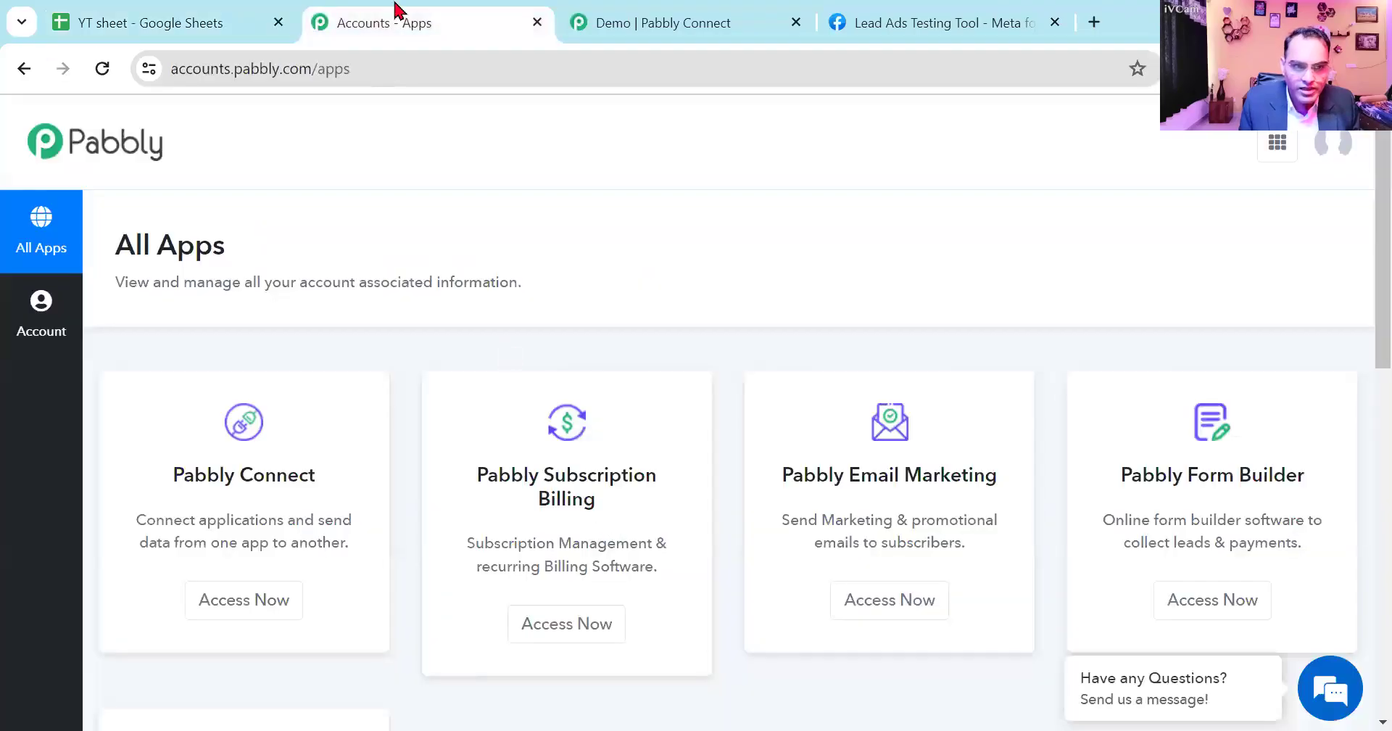
key("ctrl+Tab")
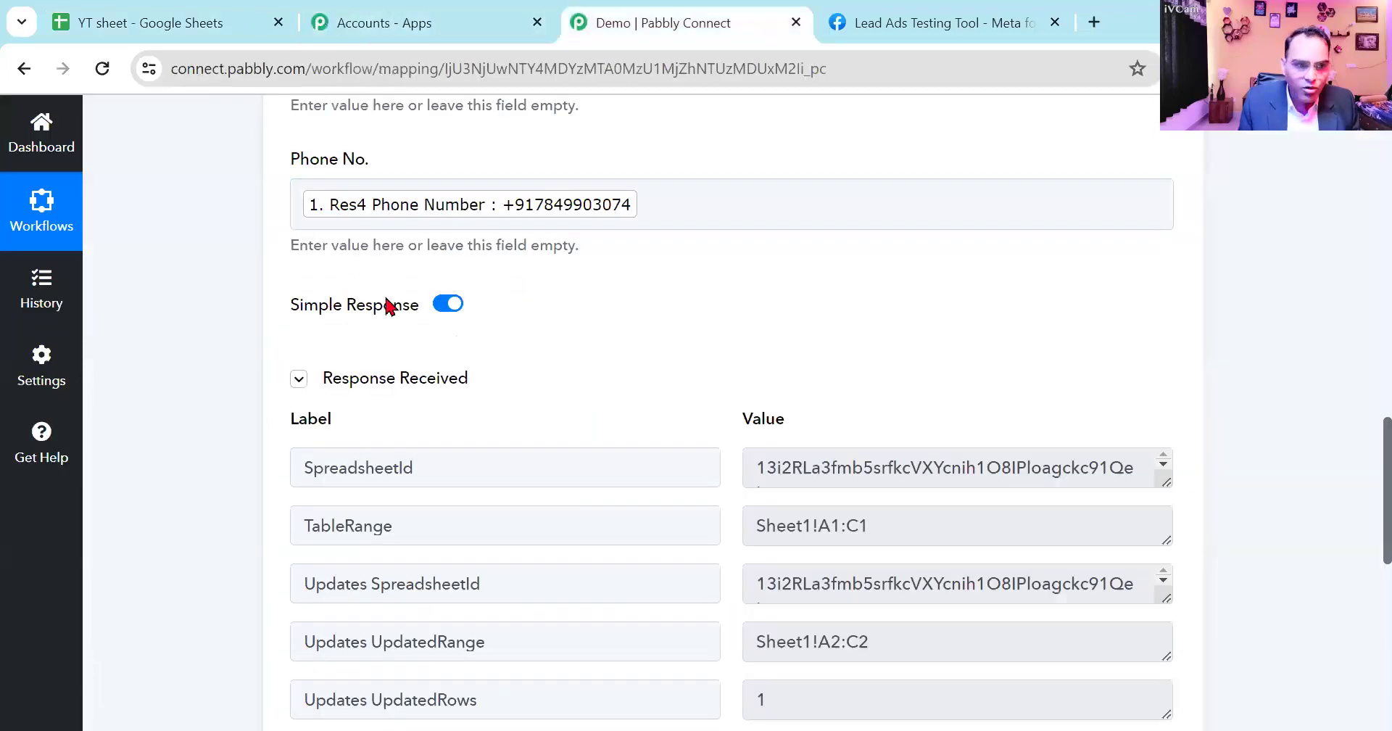
scroll(391, 308, "up", 8)
left_click(42, 135)
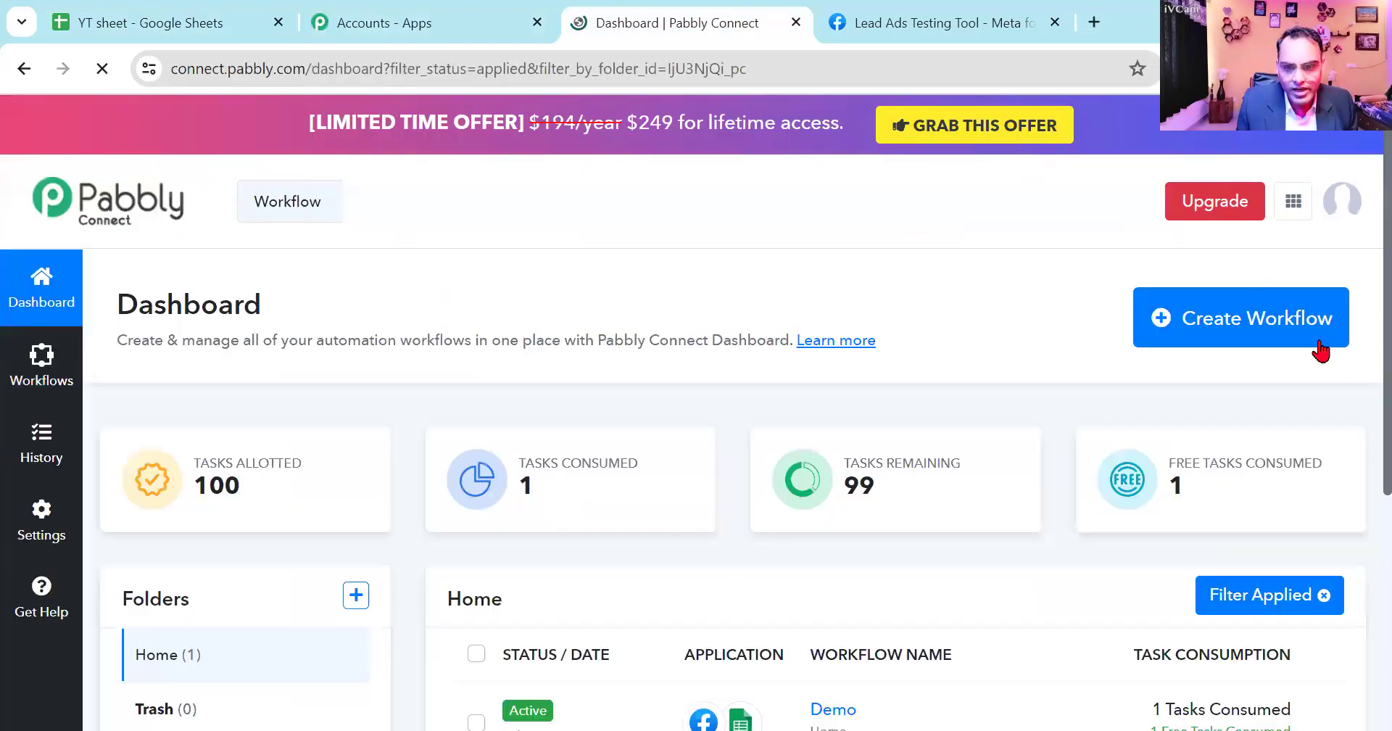
- Create a new workflow named "Email Automation" in the Home folder
left_click(1302, 333)
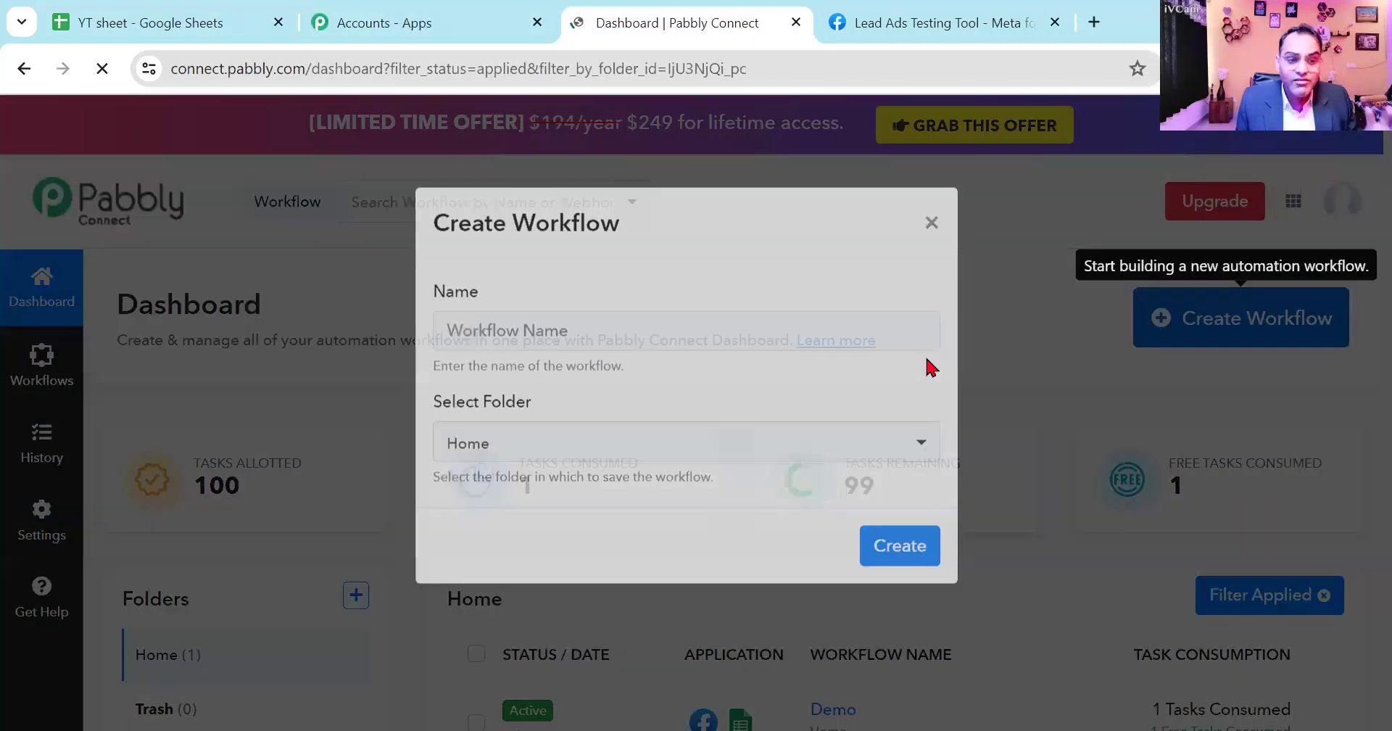
type("Email Aut")
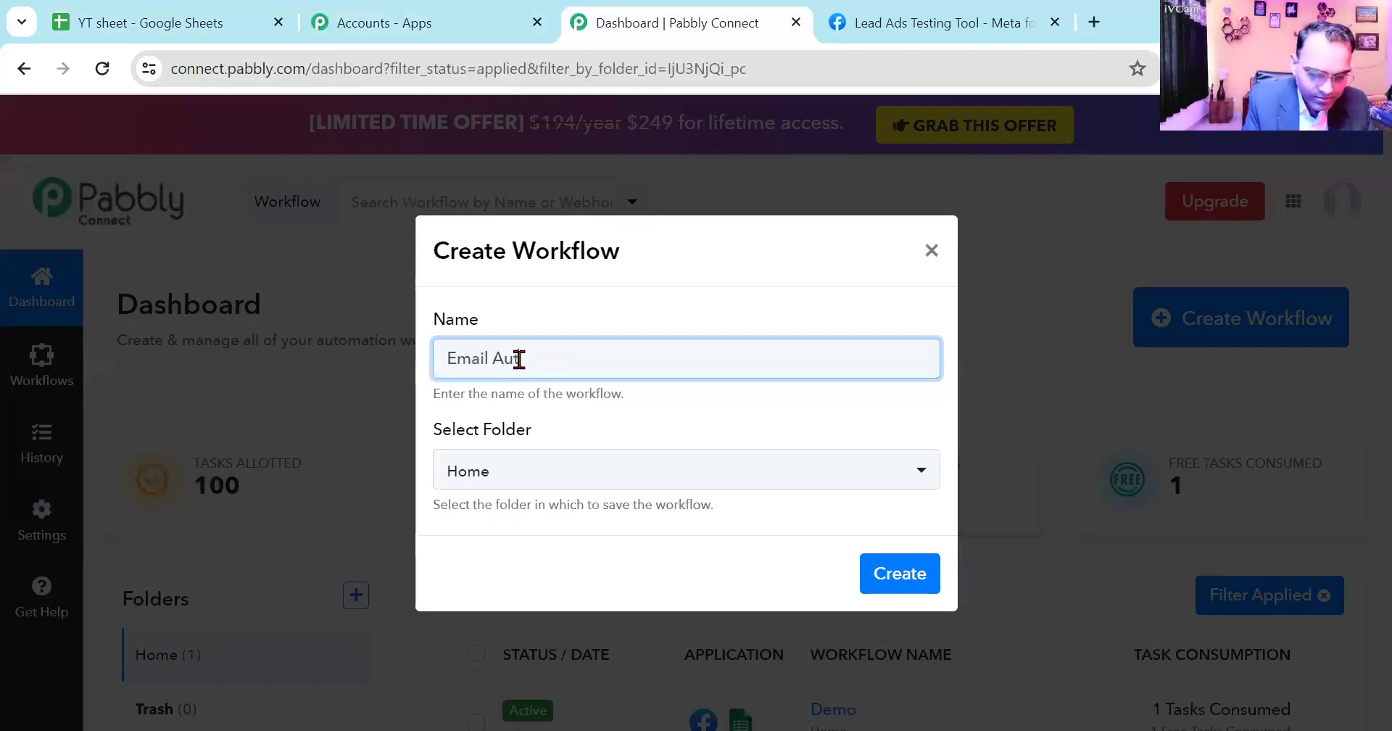
type("omation")
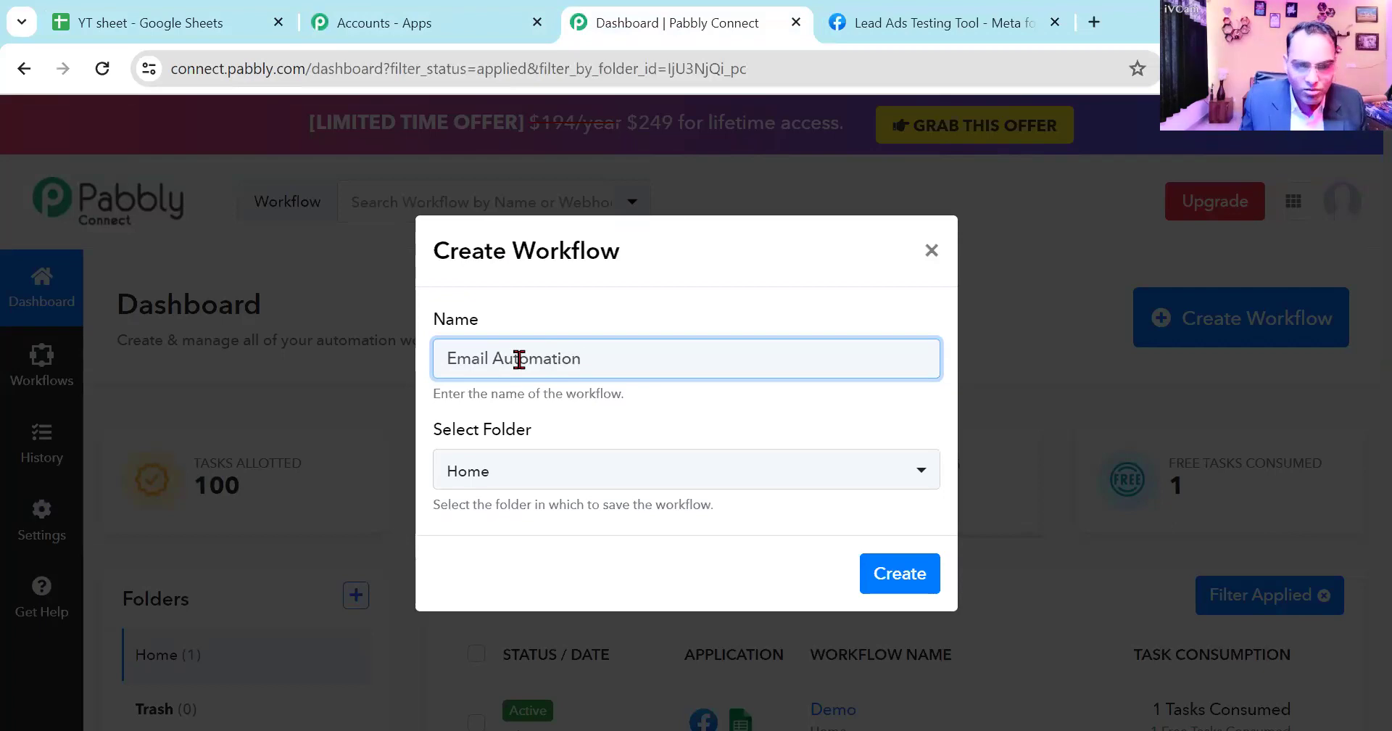
left_click(901, 574)
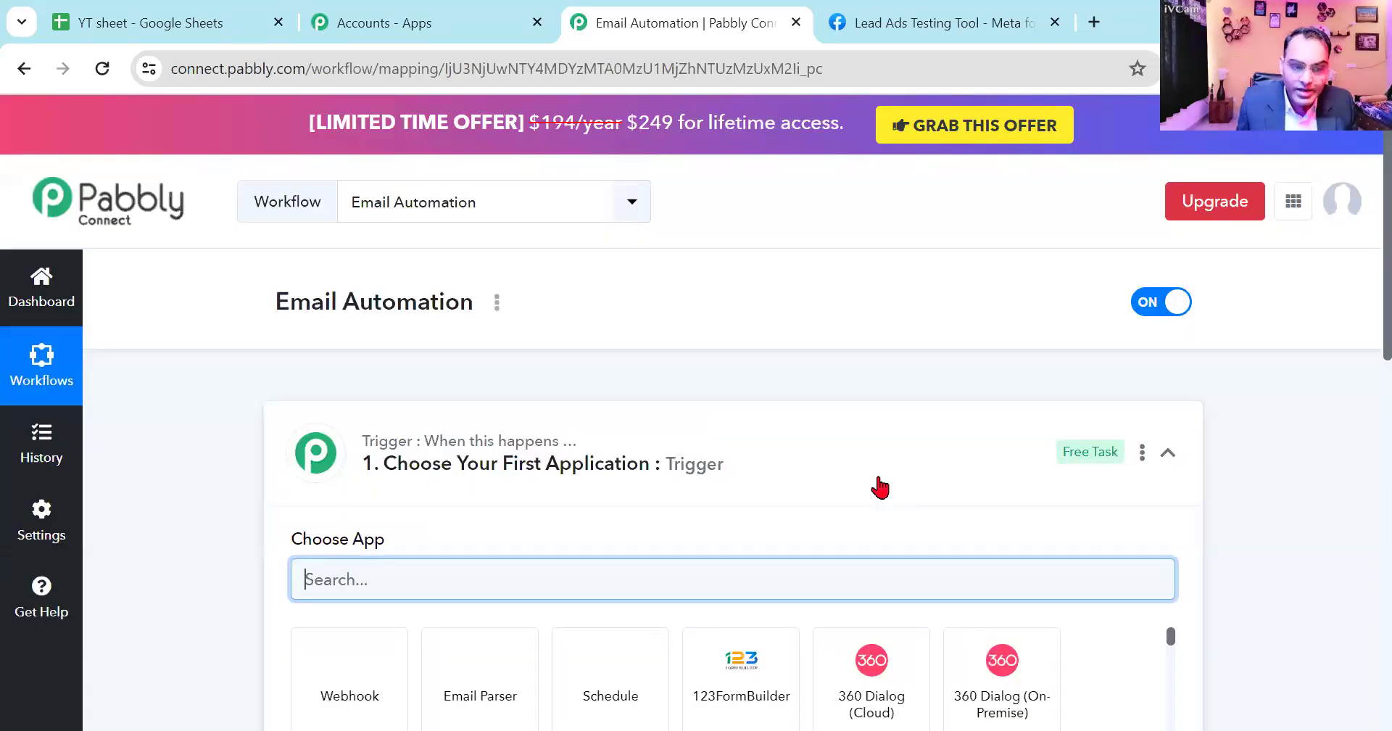
- Switch to the Notepad notes and add the line "Trigger event= Google sheet" below the "Task= Email" line
key("alt+Tab")
key("Return")
type("T")
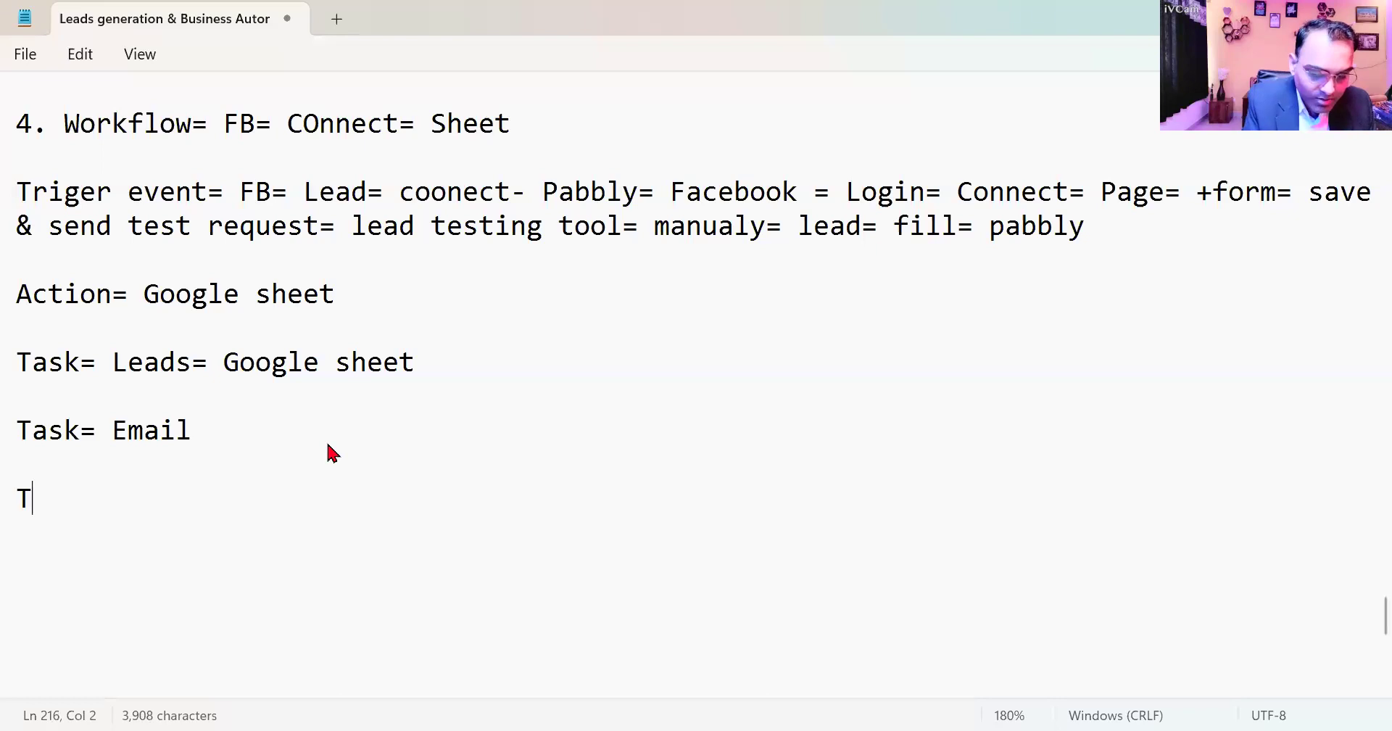
type("rigger event= Google sheet")
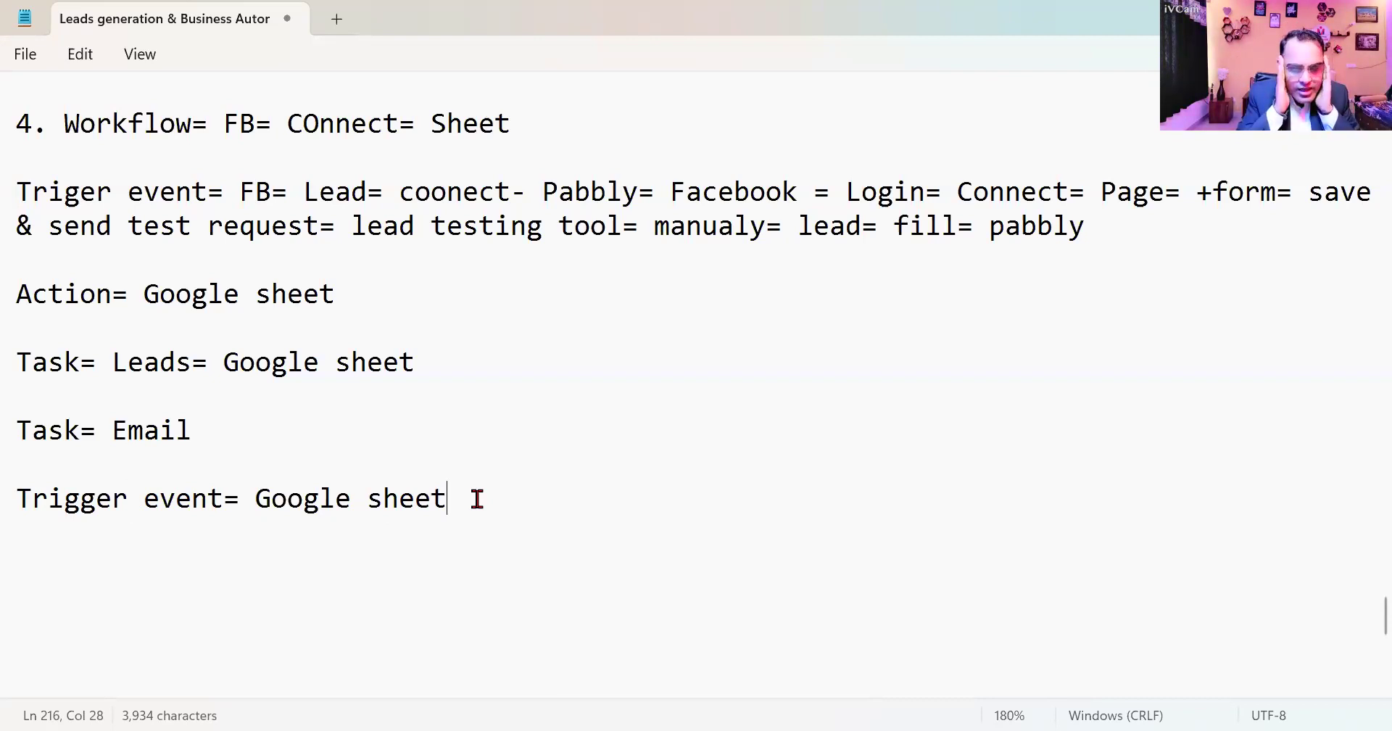
- Add the line "Action= Gmail" below the "Trigger event= Google sheet" line in the notes
scroll(519, 482, "up", 7)
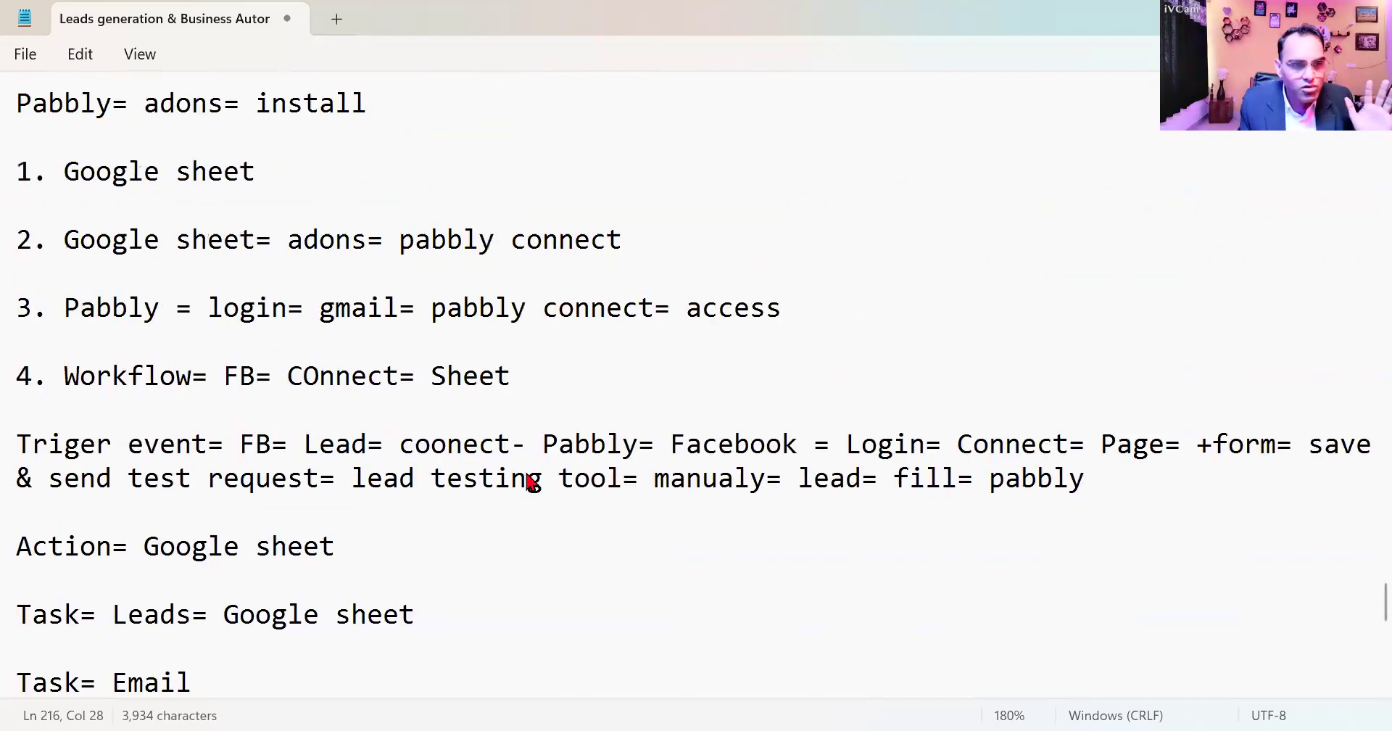
scroll(530, 481, "down", 4)
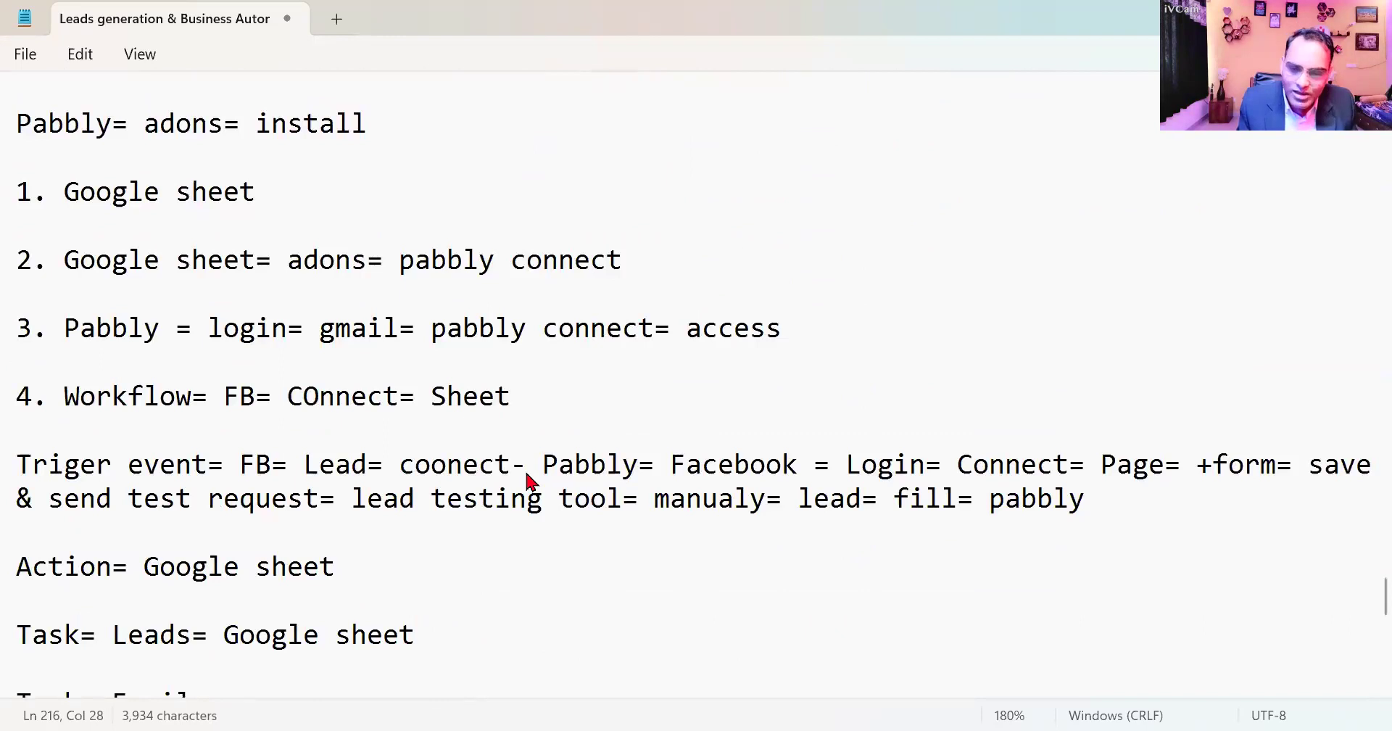
scroll(527, 479, "down", 4)
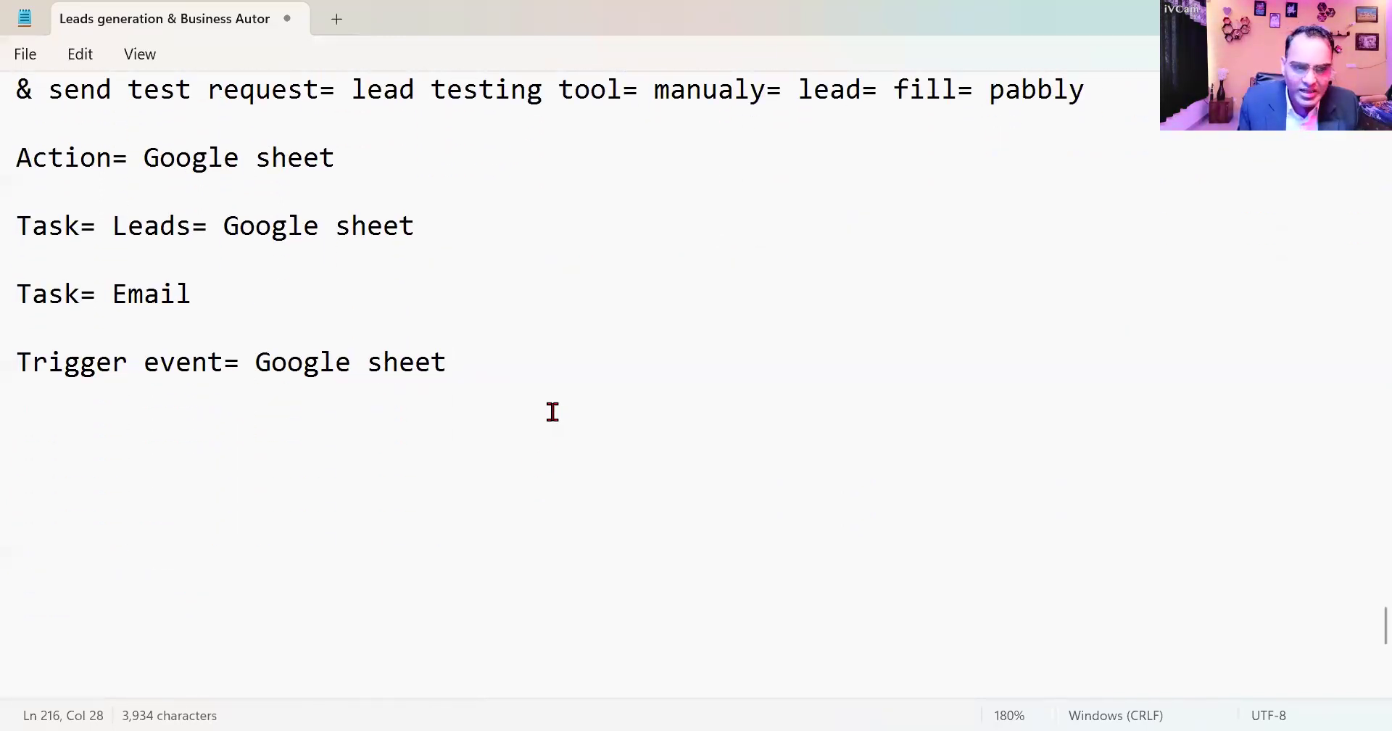
key("Return")
key("Return")
type("Ac")
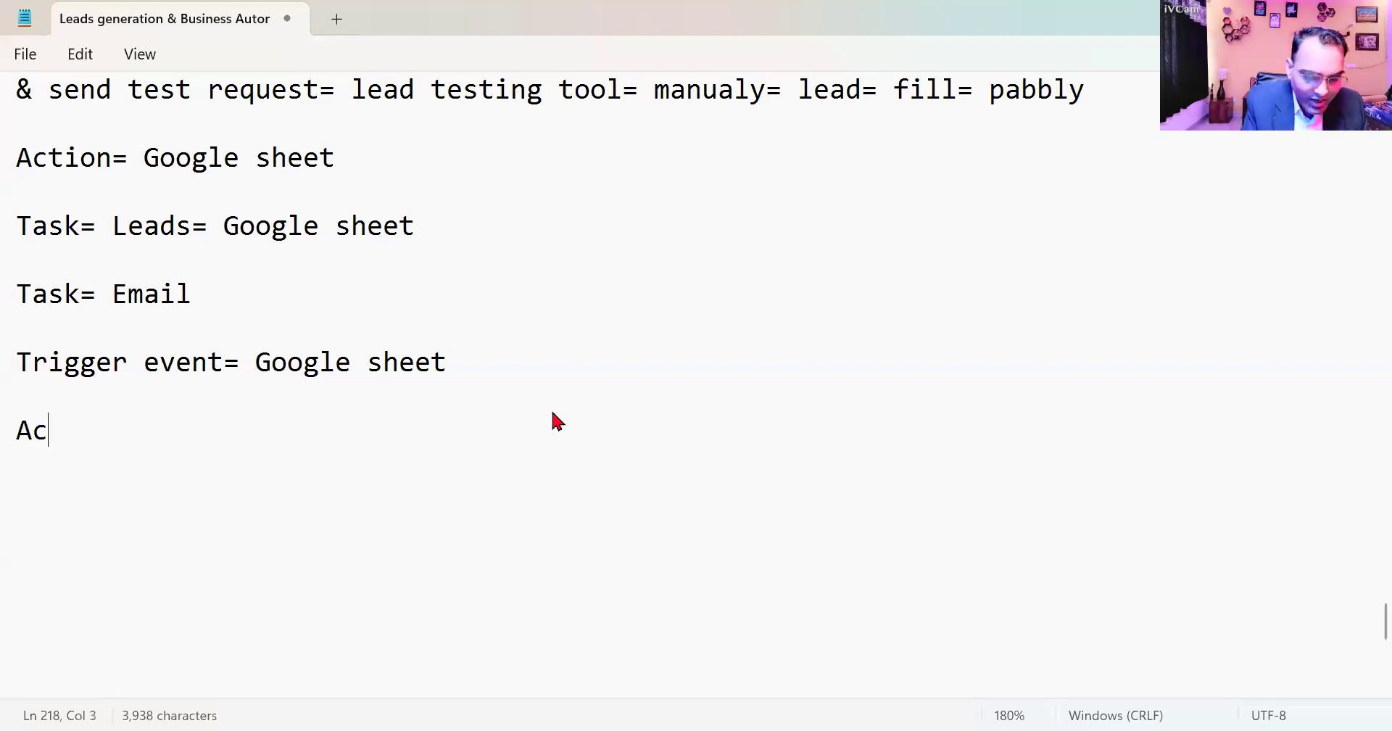
type("tion= Gmail")
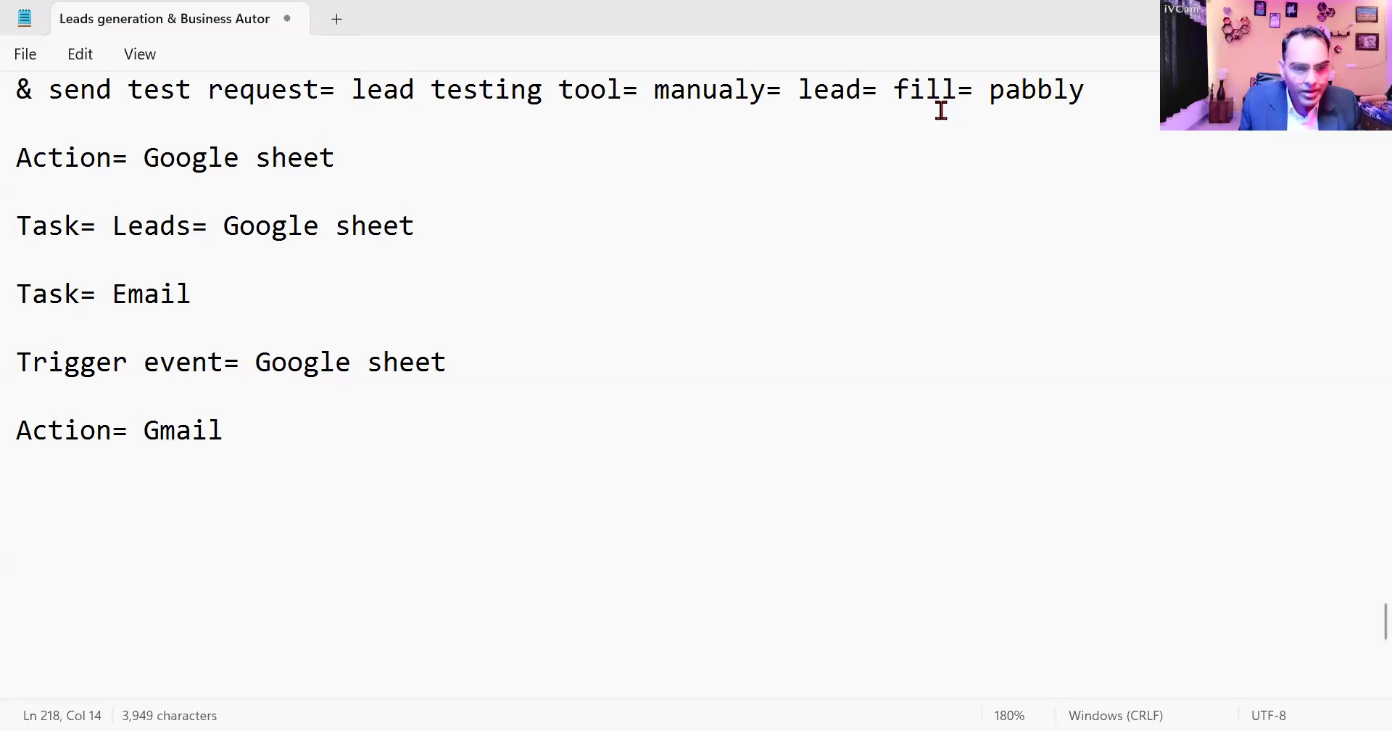
- Switch to Pabbly Connect and set the Email Automation trigger to Google Sheets with the event New or Updated Spreadsheet Row
key("alt+Tab")
left_click(421, 358)
type("g")
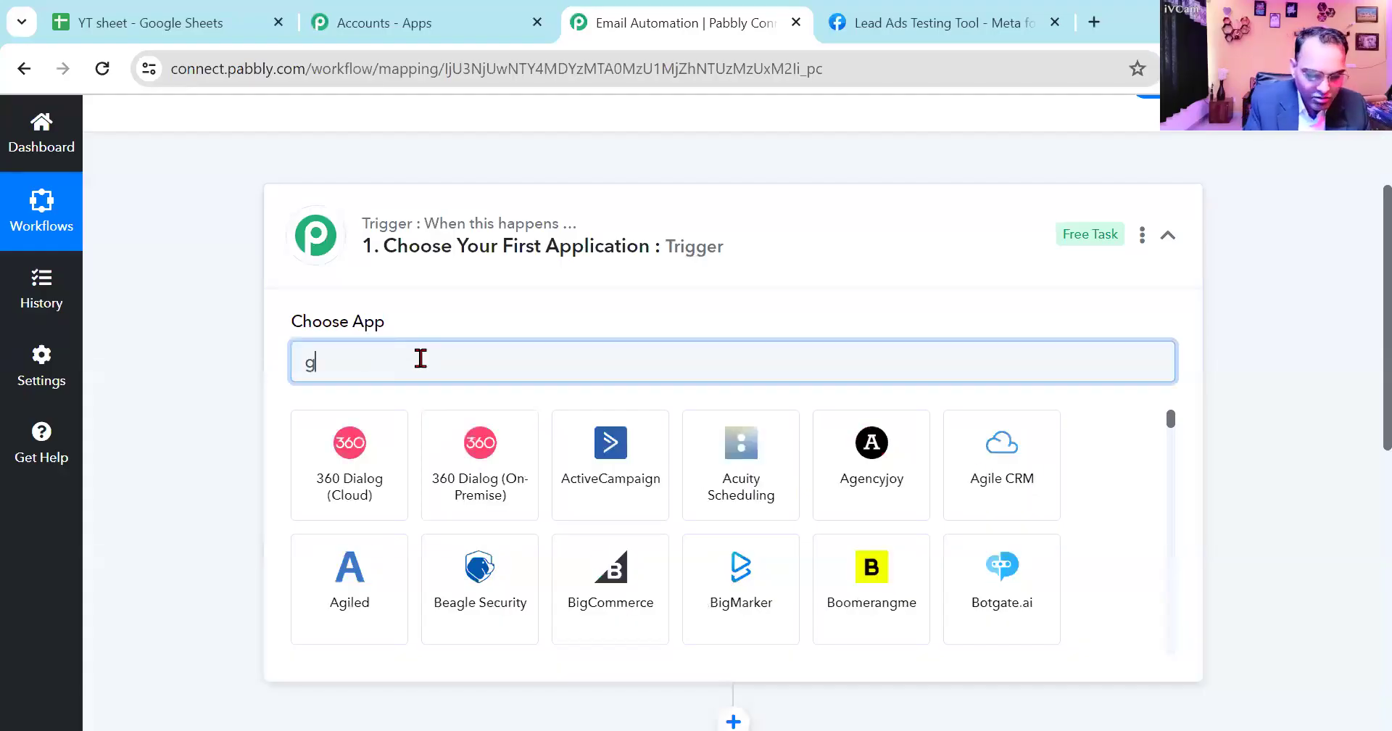
type("oogle she")
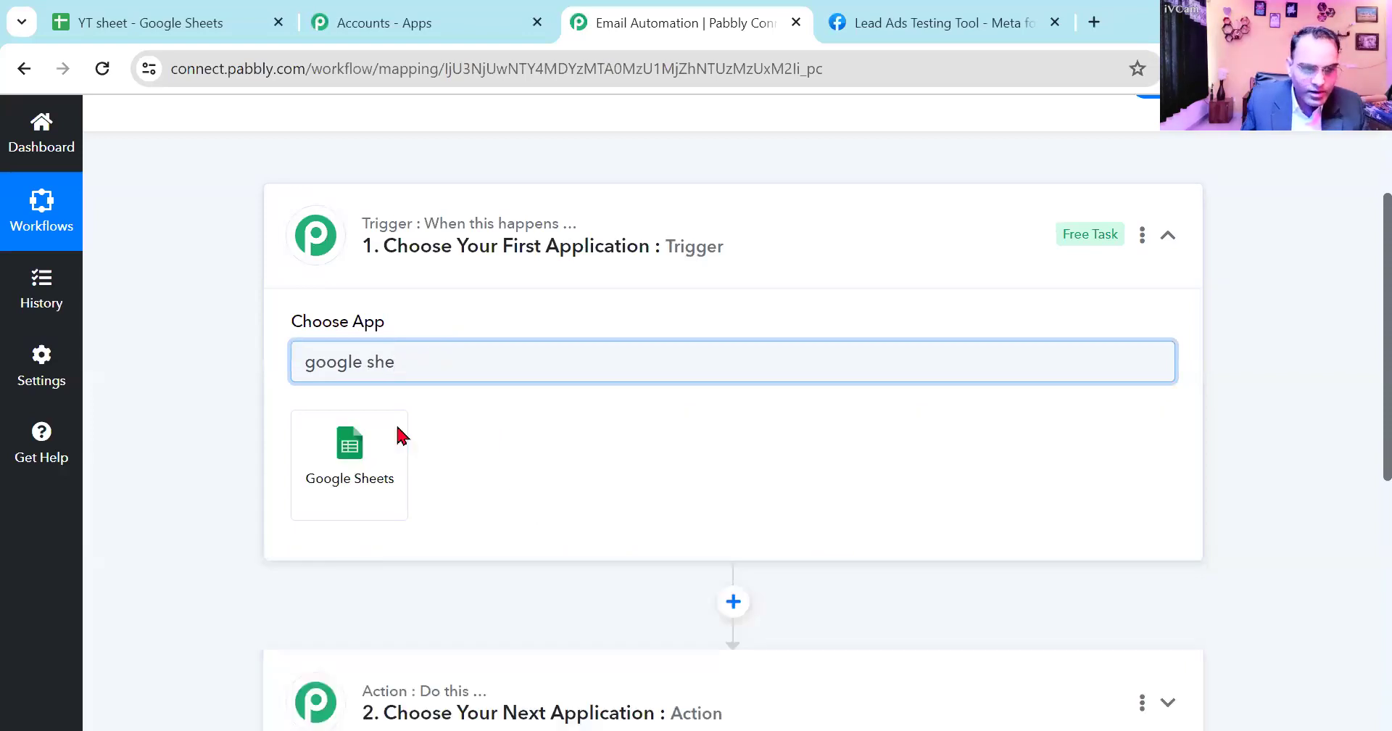
left_click(364, 480)
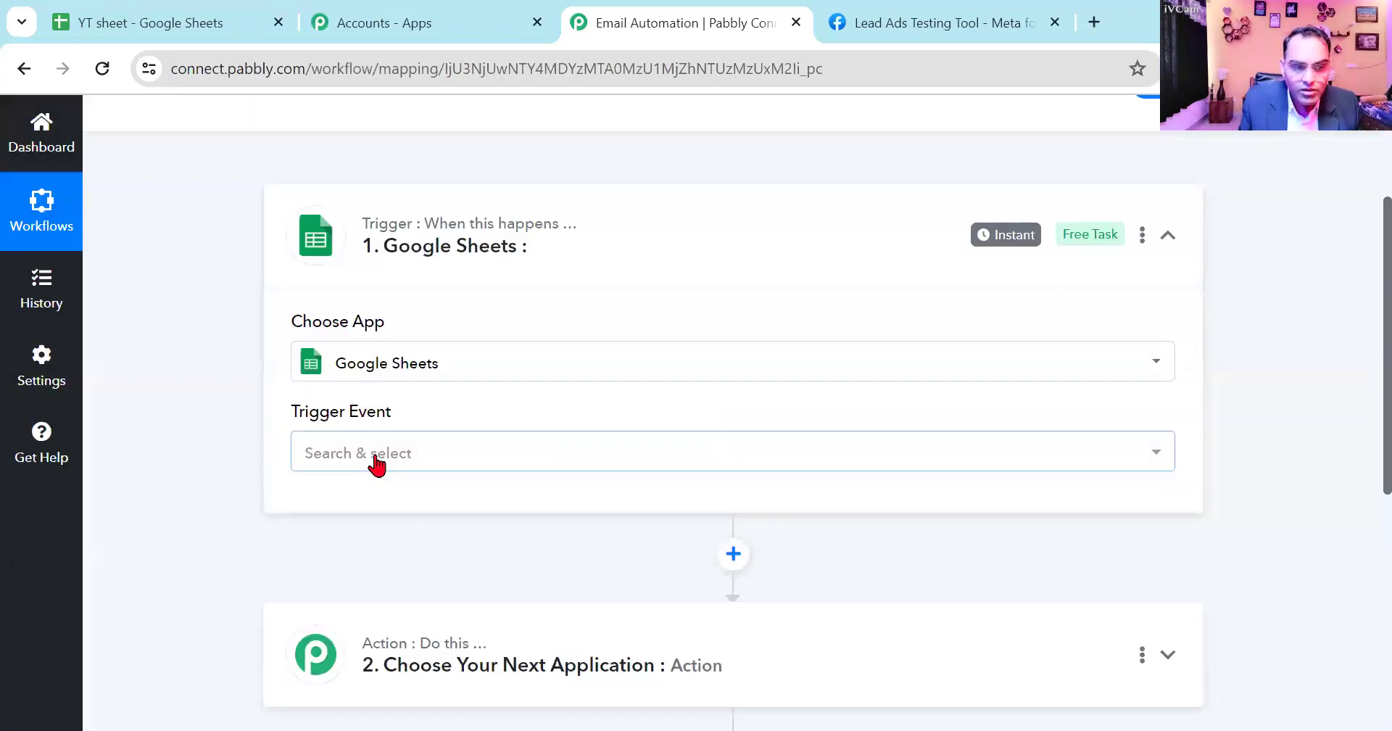
left_click(377, 458)
left_click(418, 568)
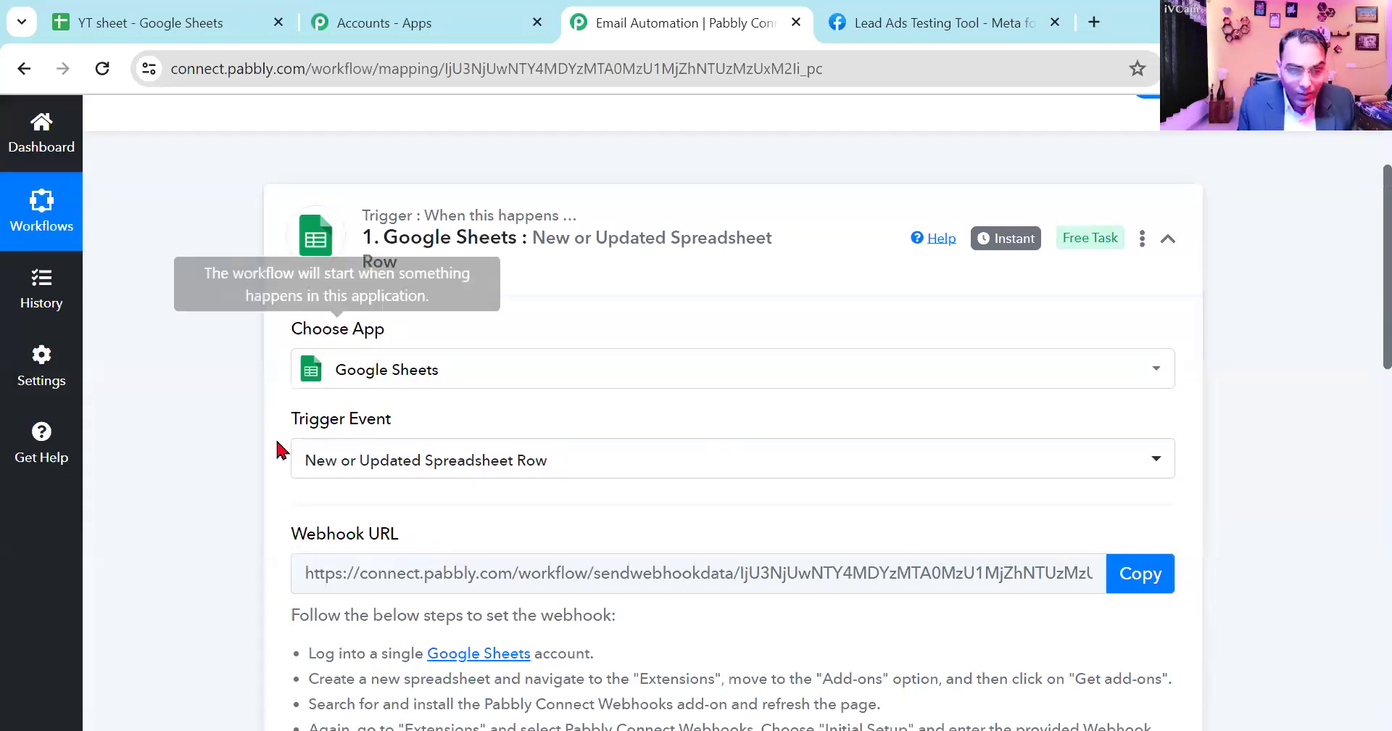
- Copy the webhook URL of the Google Sheets trigger
scroll(476, 507, "down", 1)
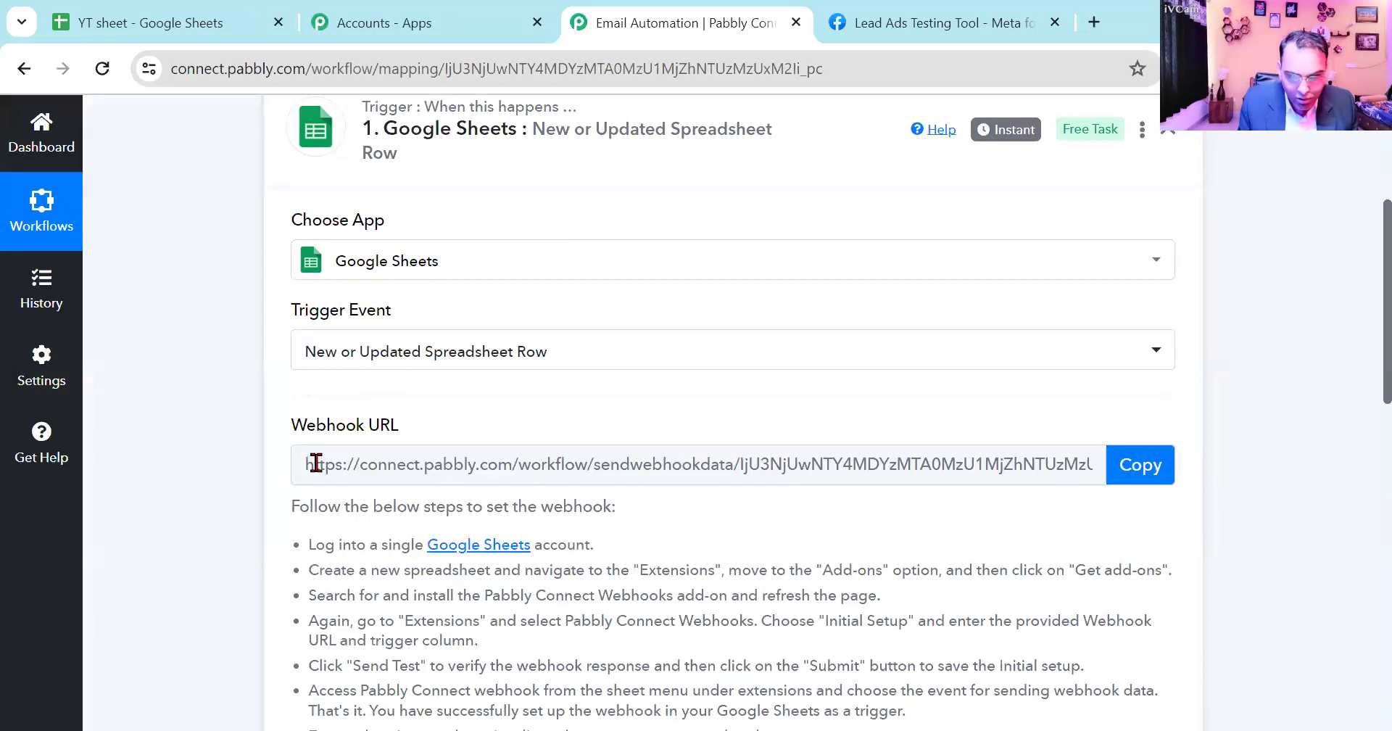
left_click_drag(316, 462, 861, 476)
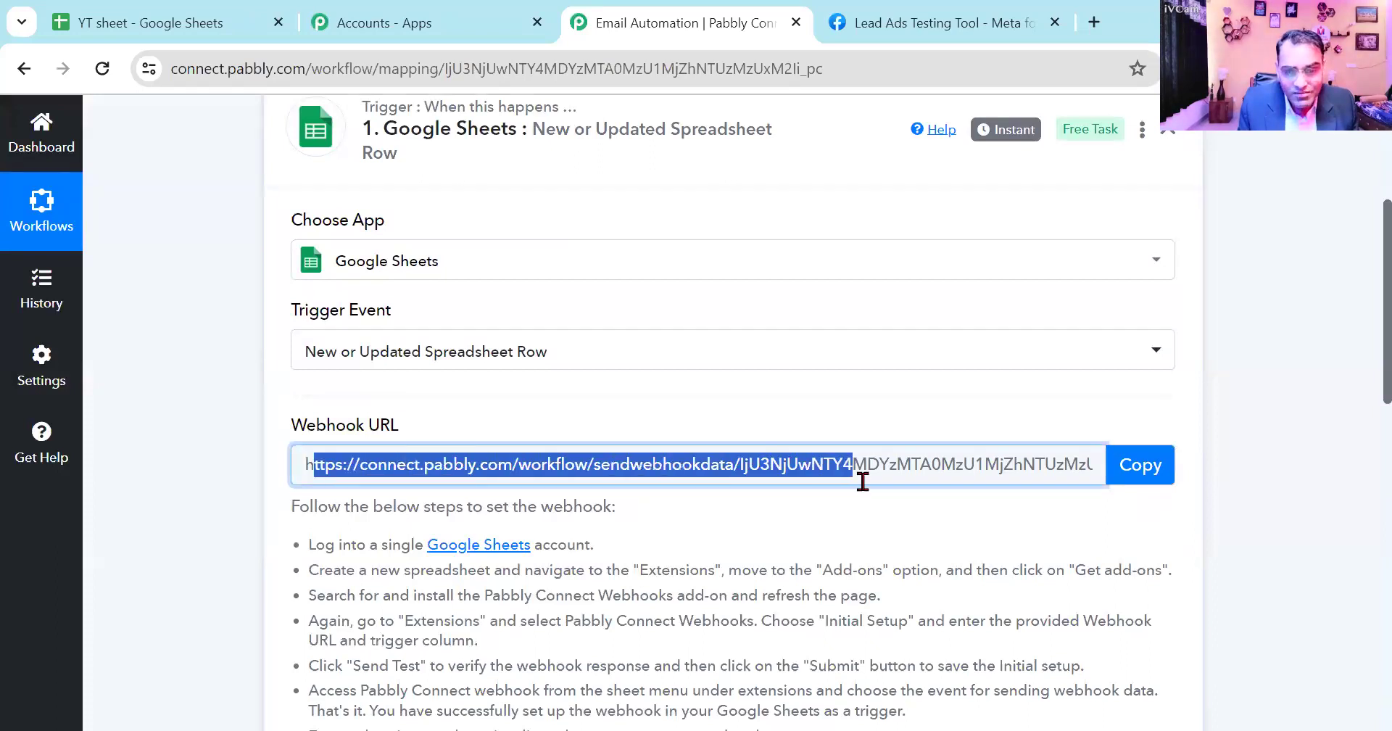
left_click(1144, 470)
left_click(1144, 480)
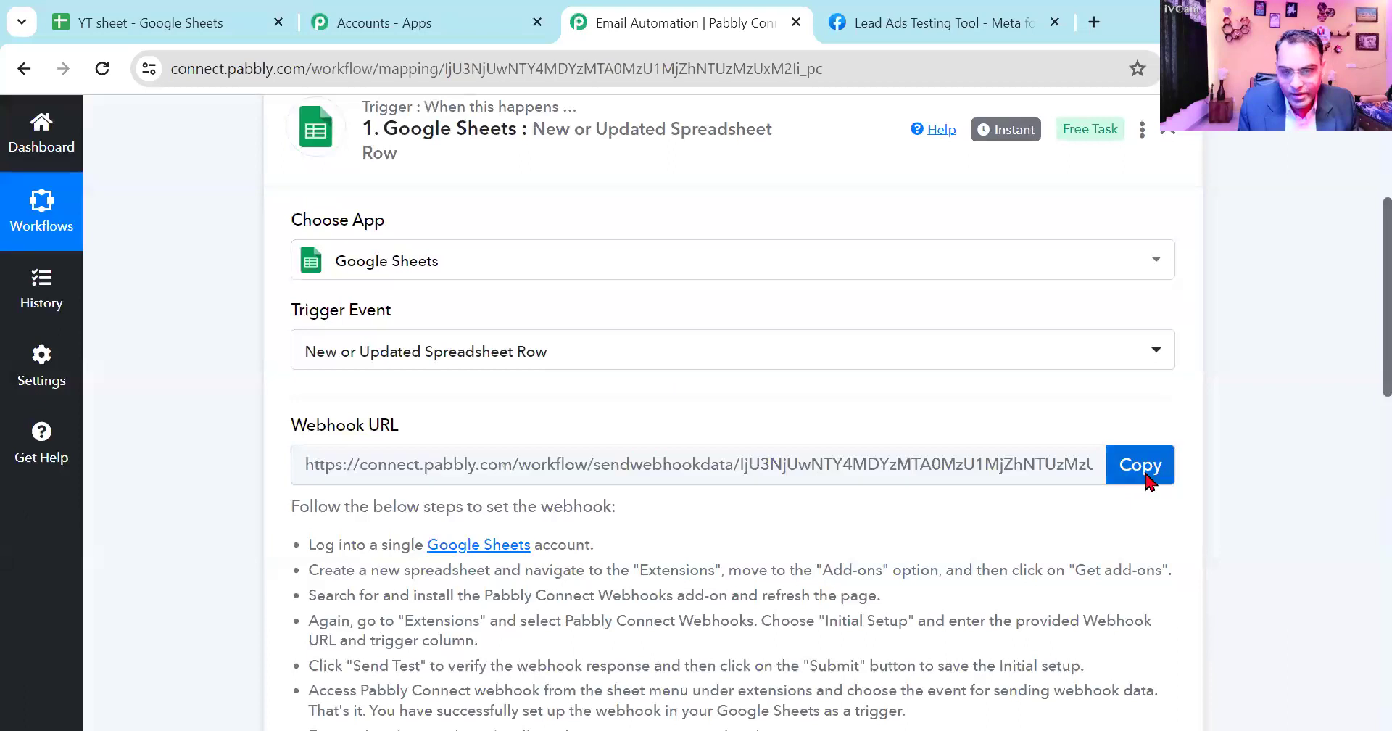
scroll(1031, 527, "down", 6)
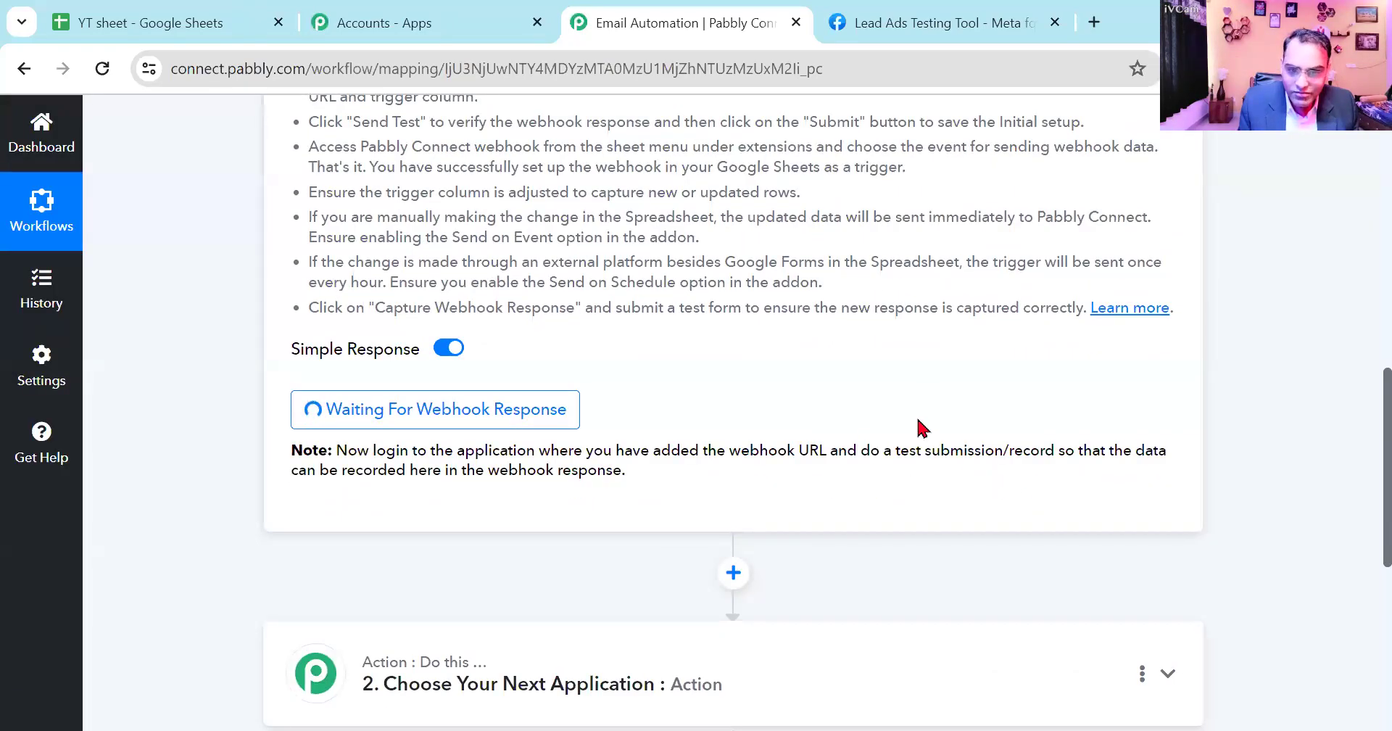
- Open the Pabbly Connect Webhooks Initial Setup in YT sheet and paste the copied webhook URL
left_click(218, 26)
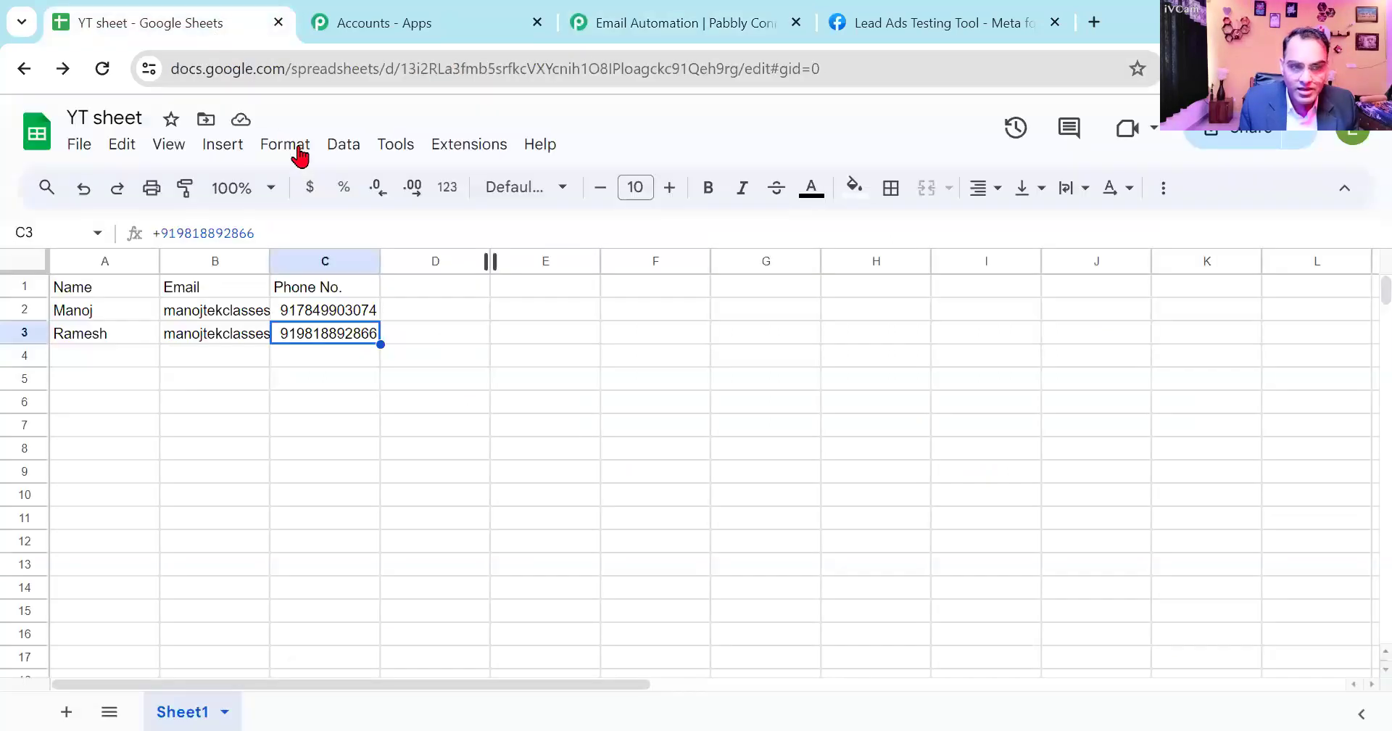
left_click(450, 149)
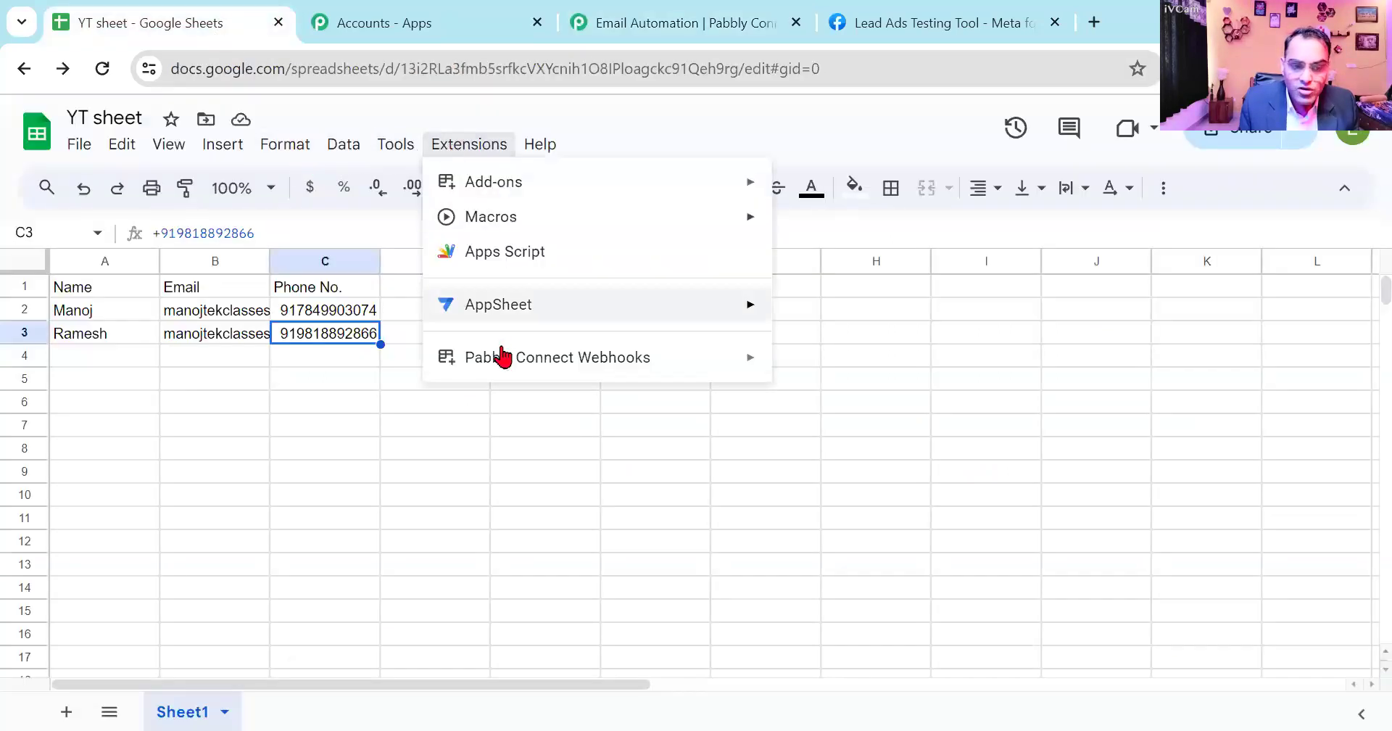
mouse_move(503, 358)
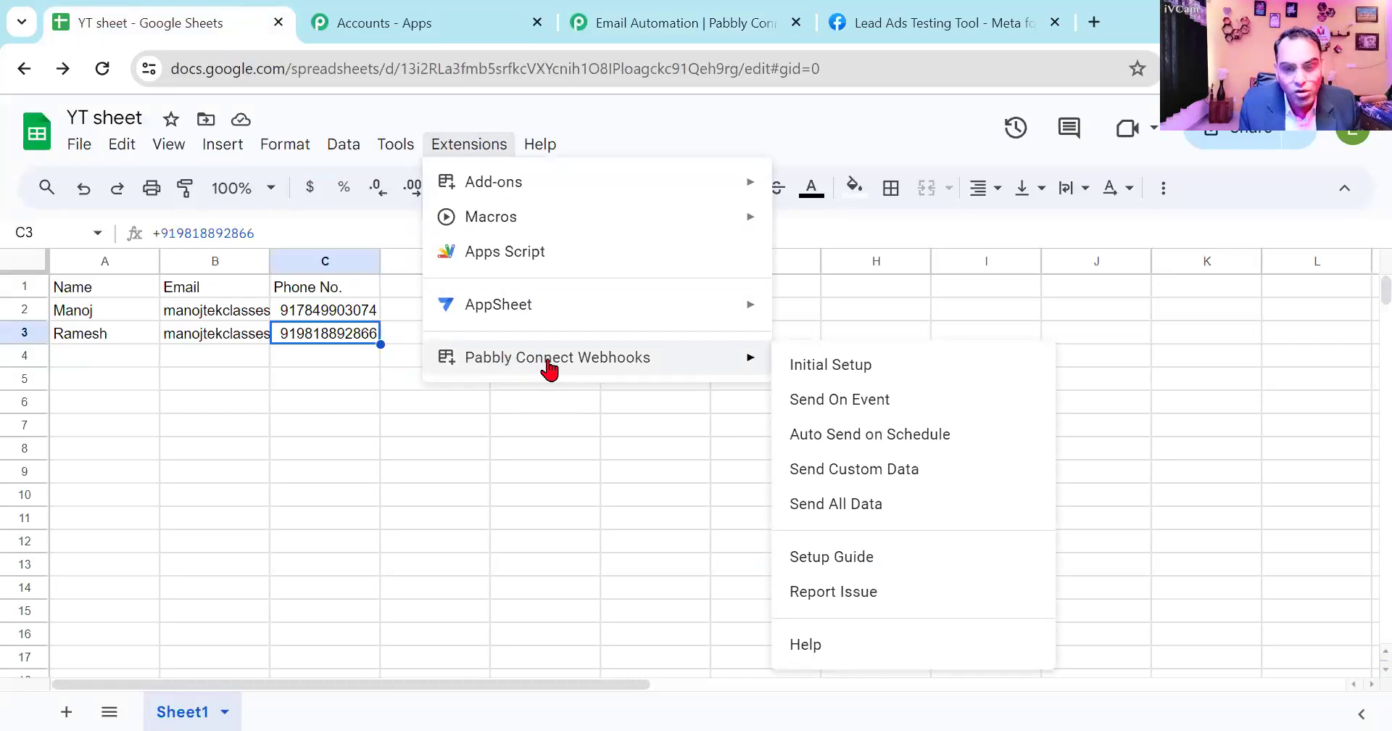
left_click(813, 372)
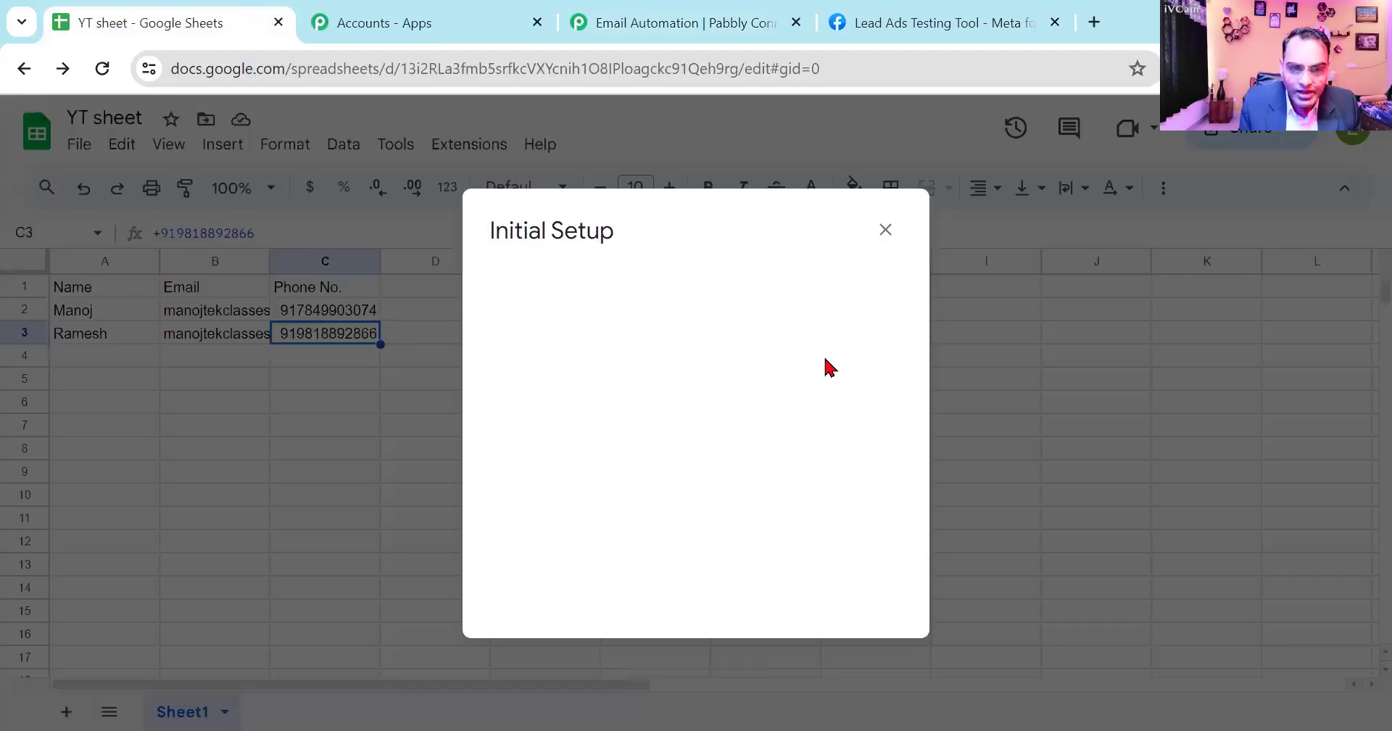
left_click(633, 397)
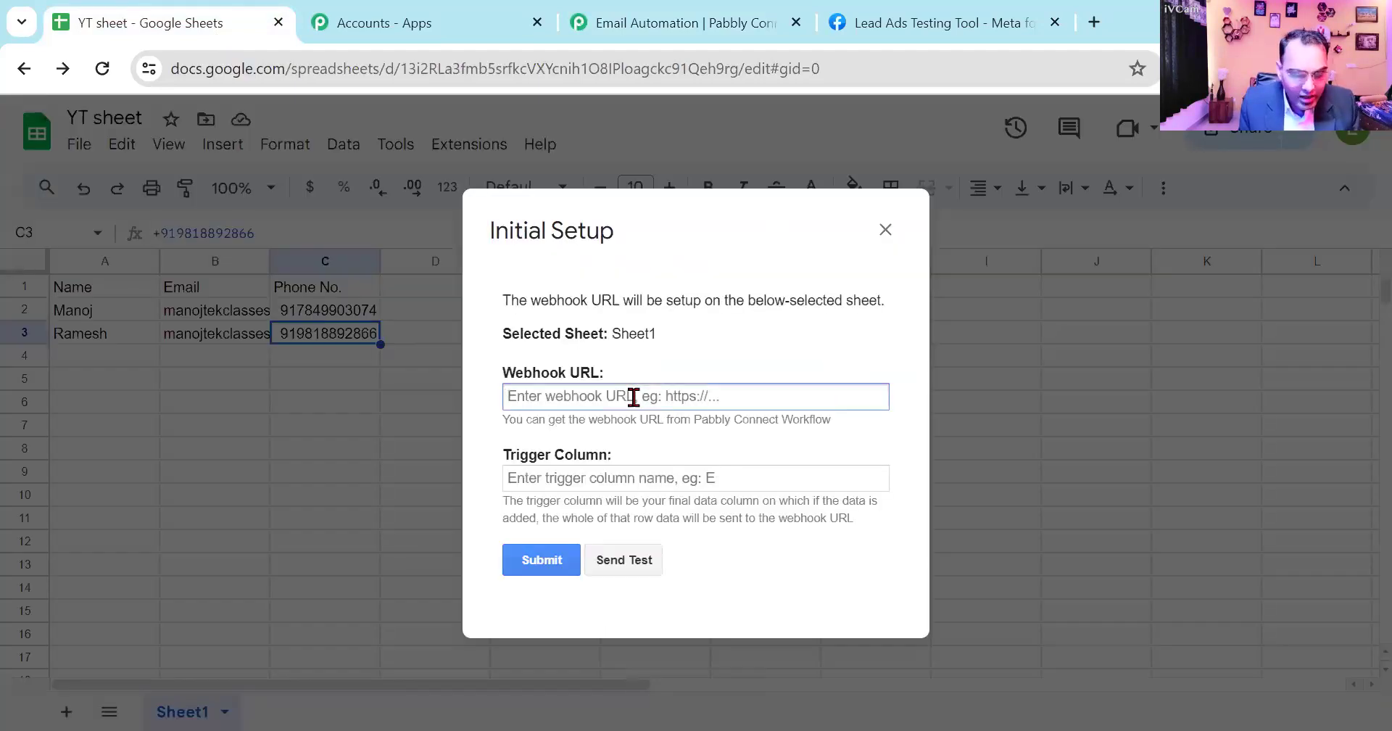
key("ctrl+v")
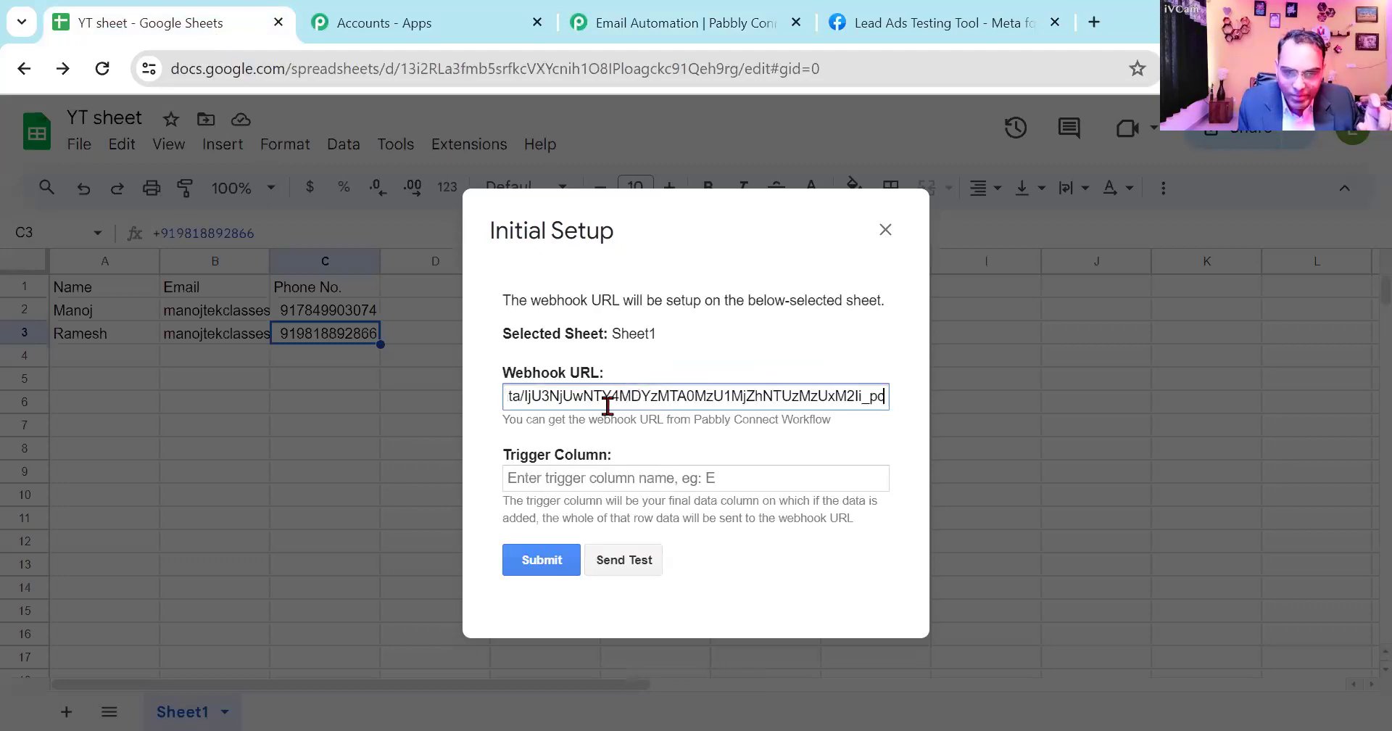
- Set the trigger column to C in the Initial Setup and send test data to the webhook
left_click(580, 479)
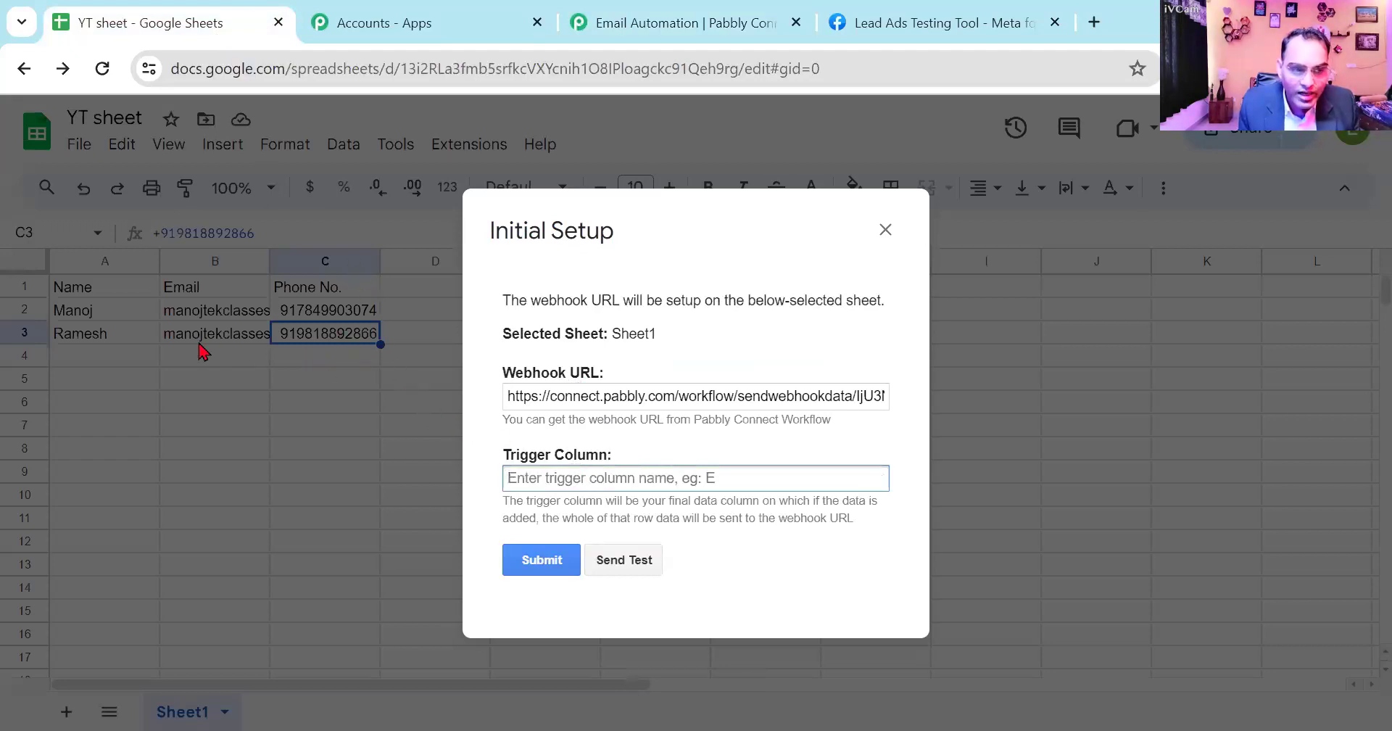
type("C")
left_click(641, 568)
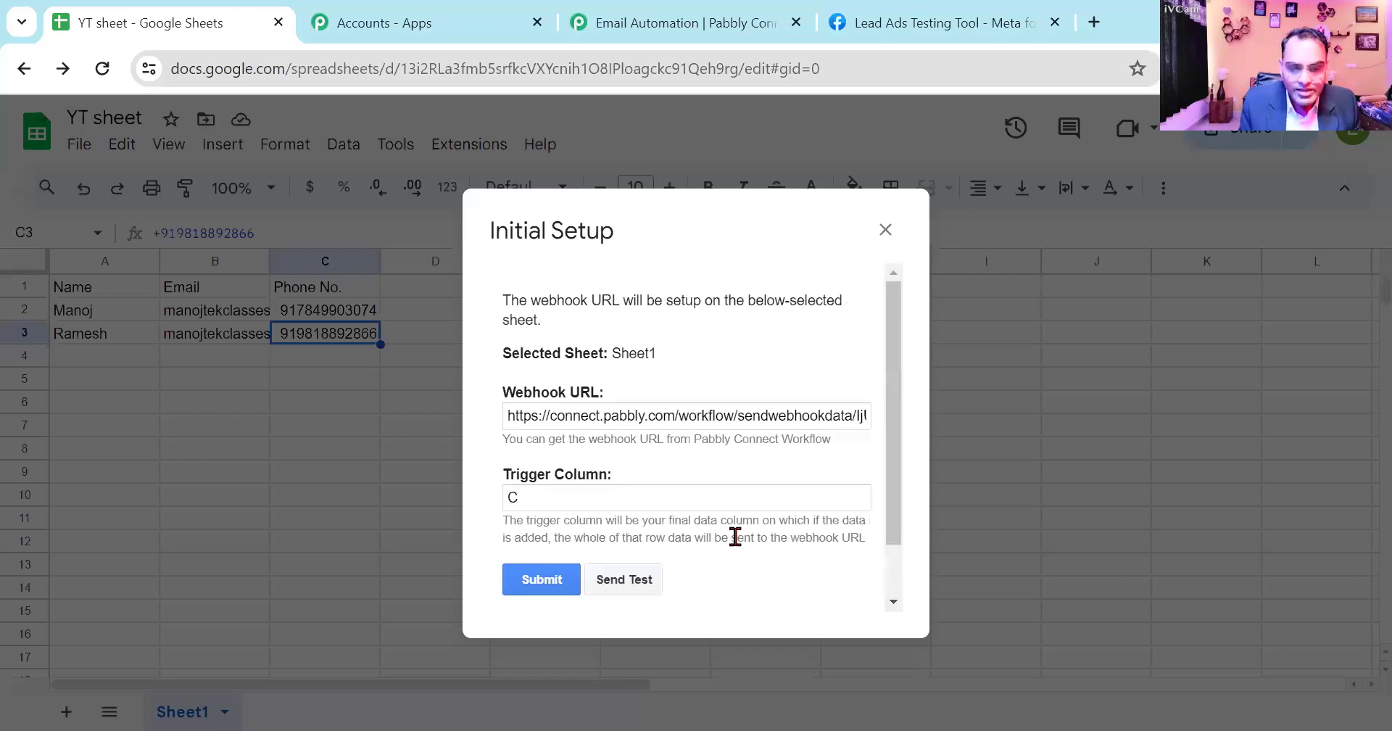
scroll(740, 548, "down", 2)
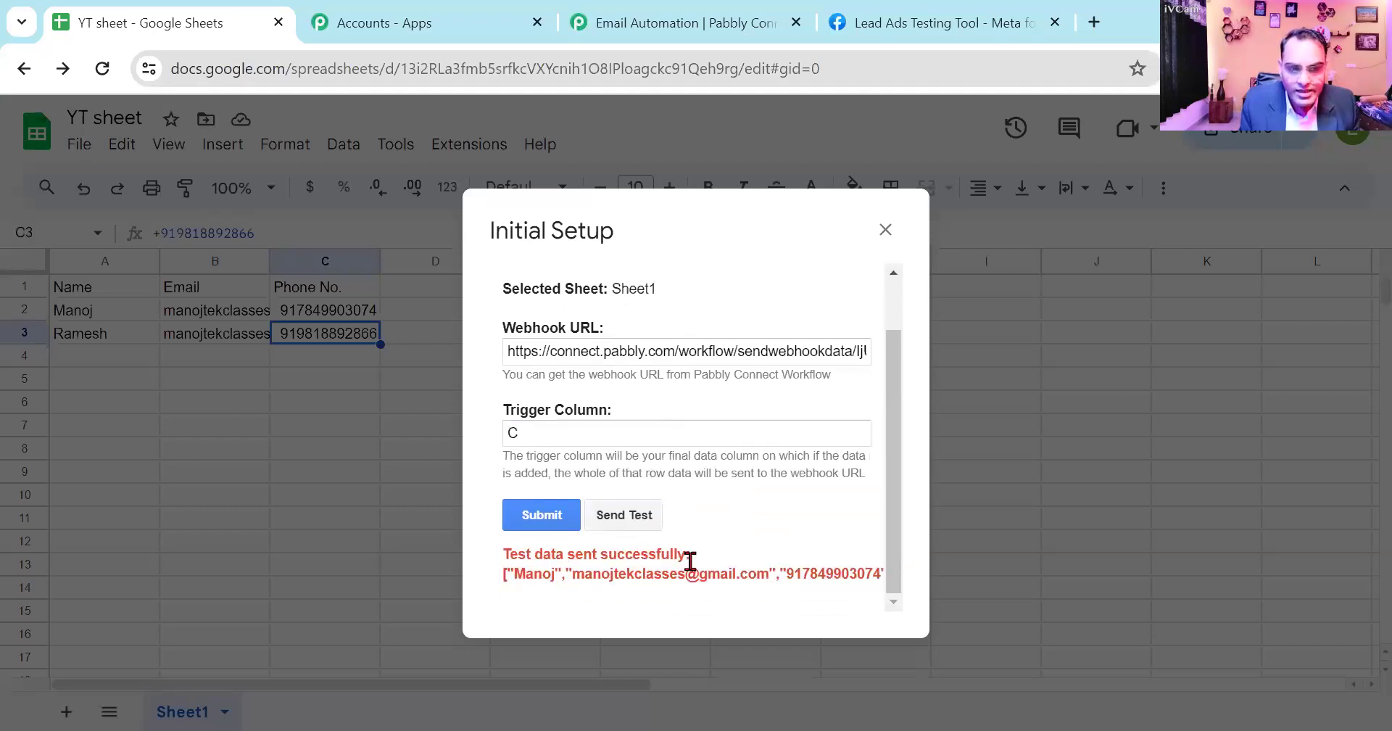
- Return to the Email Automation workflow and examine the response captured by the Google Sheets trigger
left_click(616, 32)
scroll(736, 551, "down", 3)
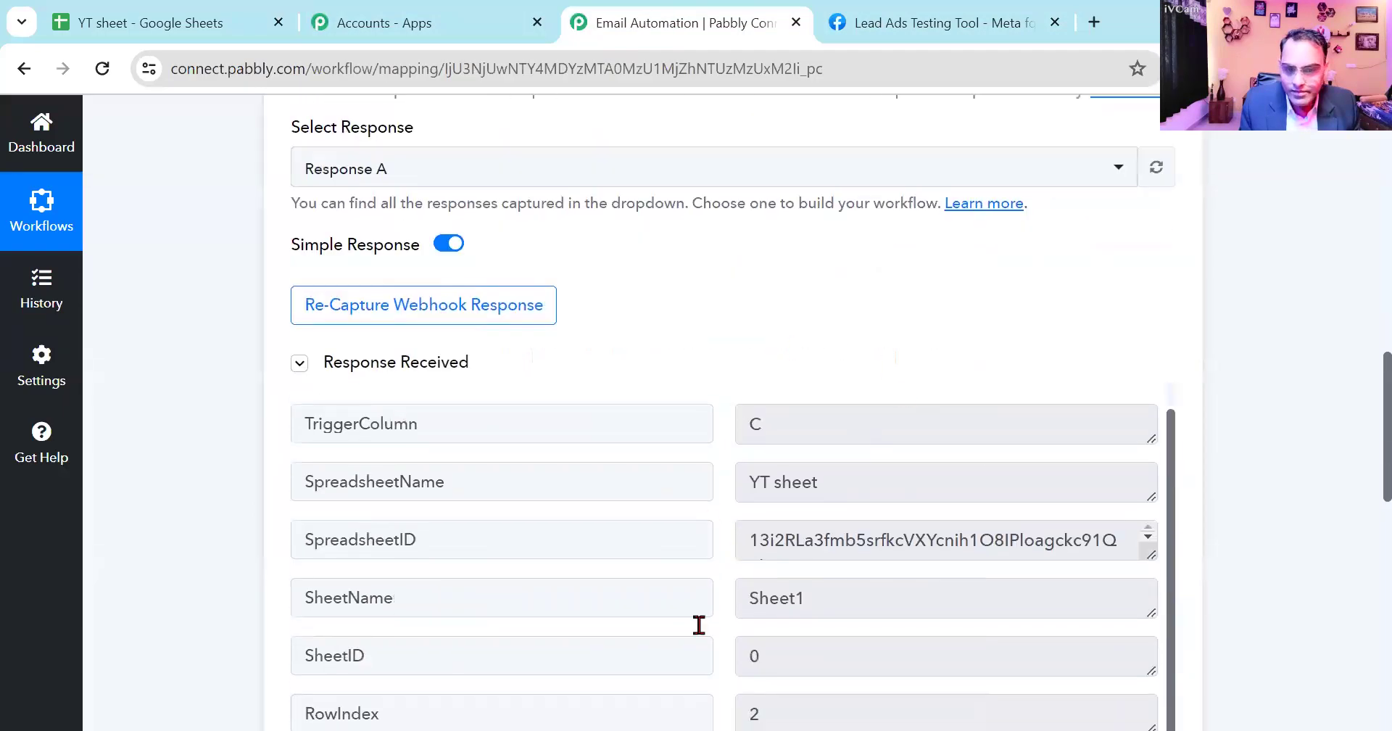
scroll(857, 522, "down", 1)
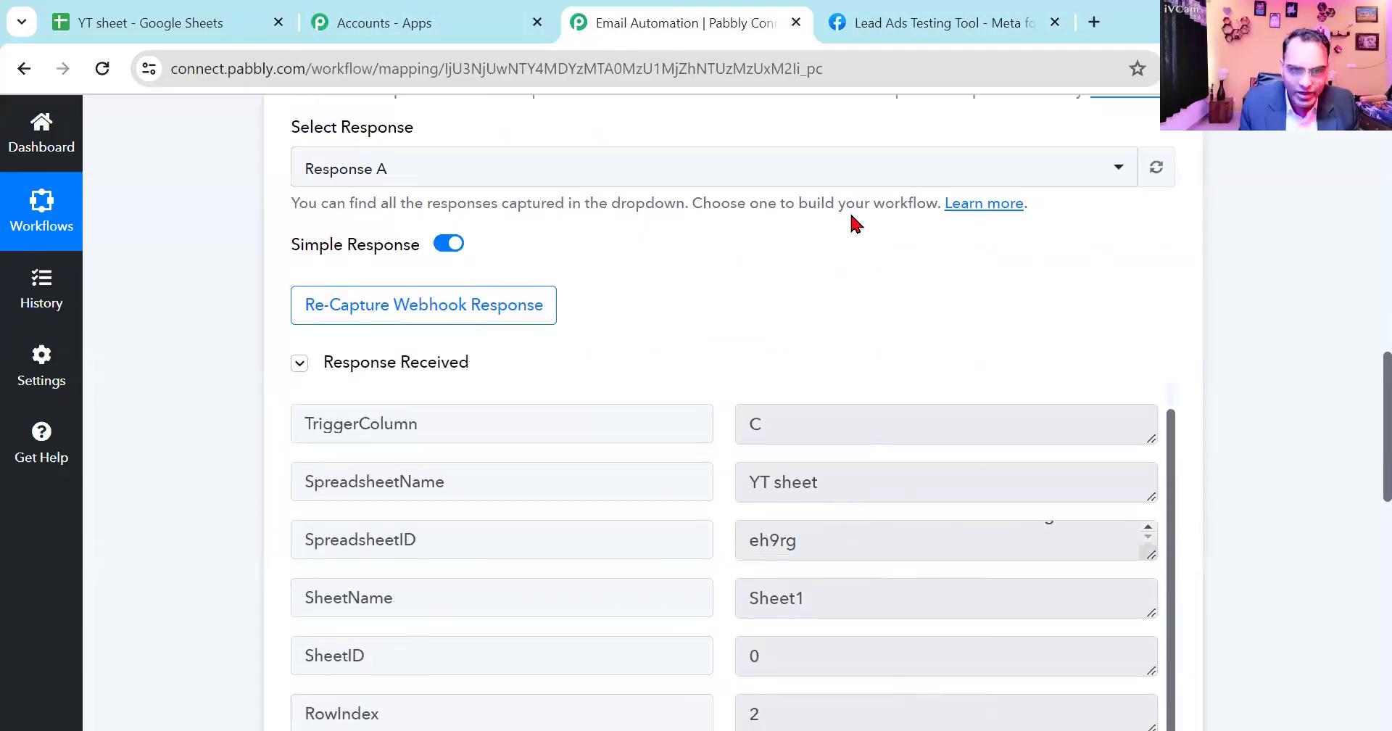
- Return to YT sheet, submit the Pabbly Connect Webhooks Initial Setup with trigger column C, and close the dialog
left_click(411, 30)
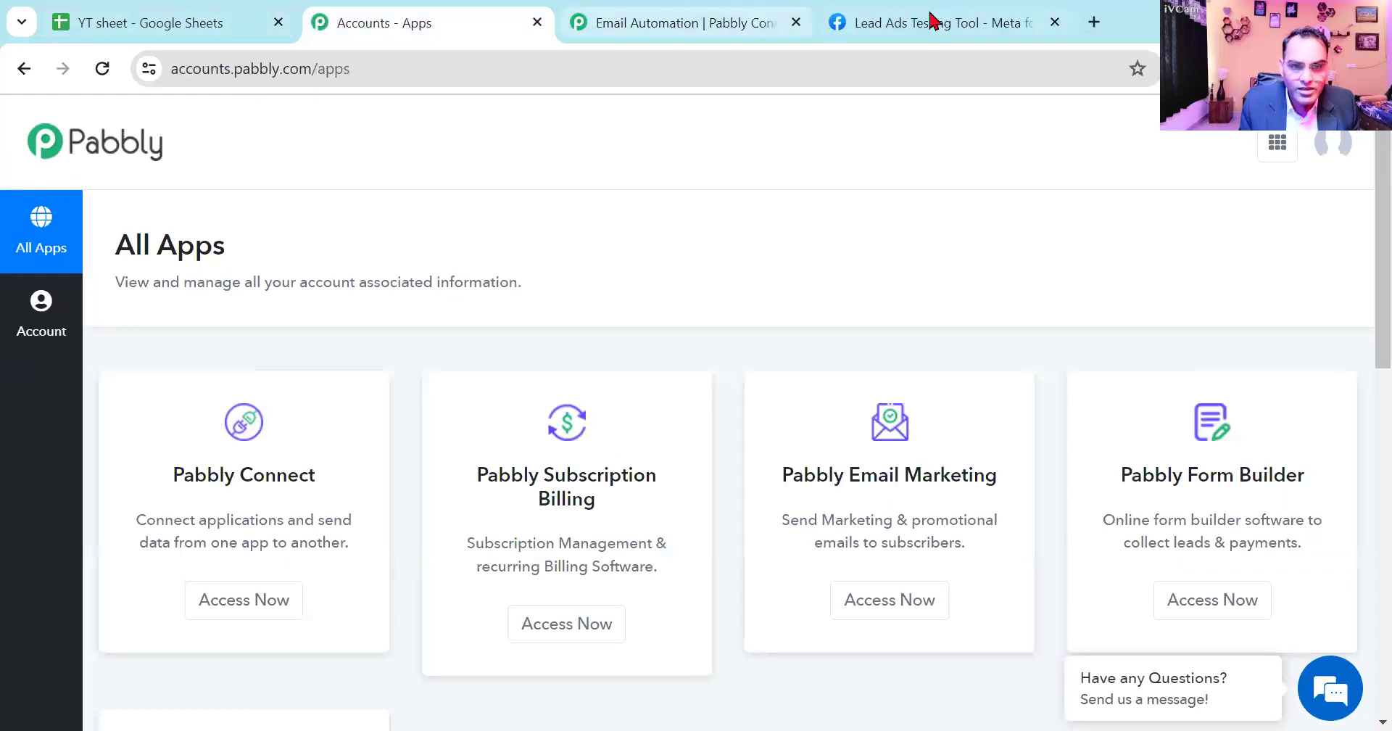
left_click(153, 22)
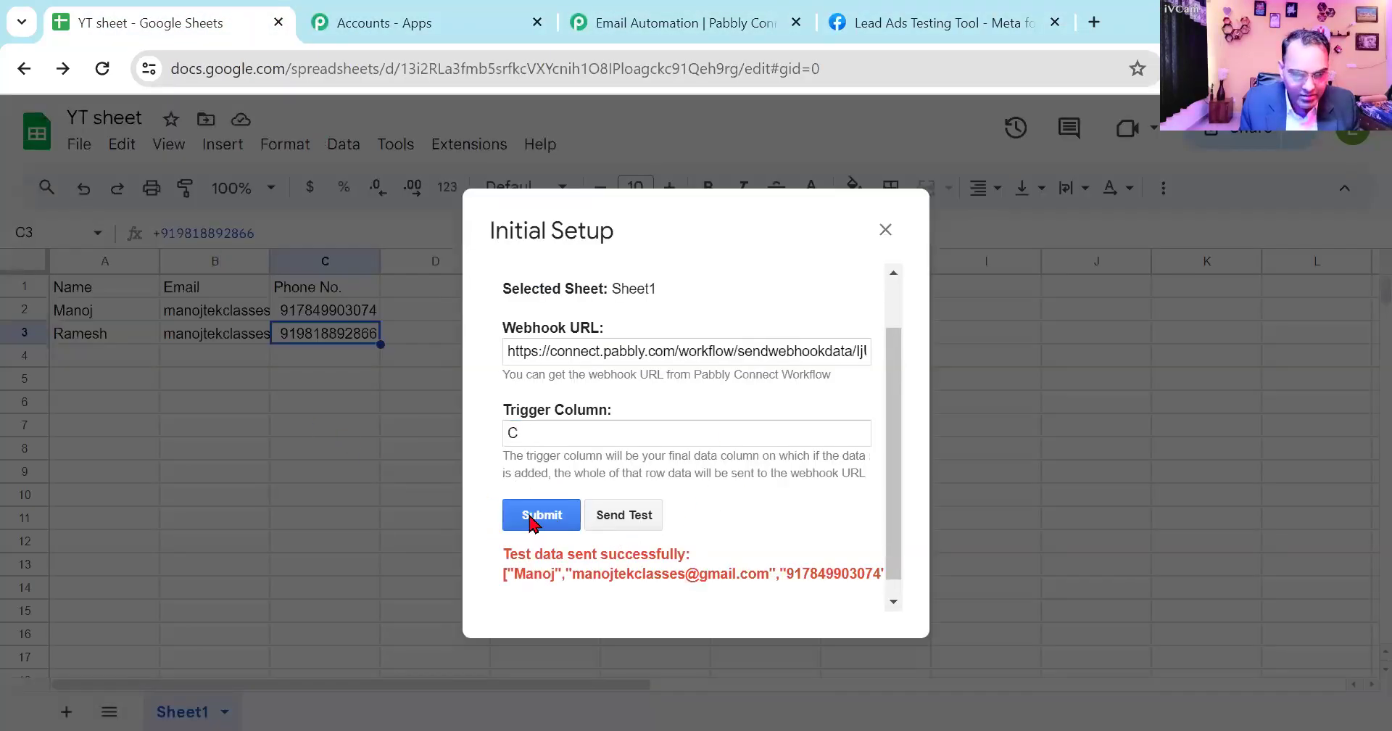
left_click(530, 519)
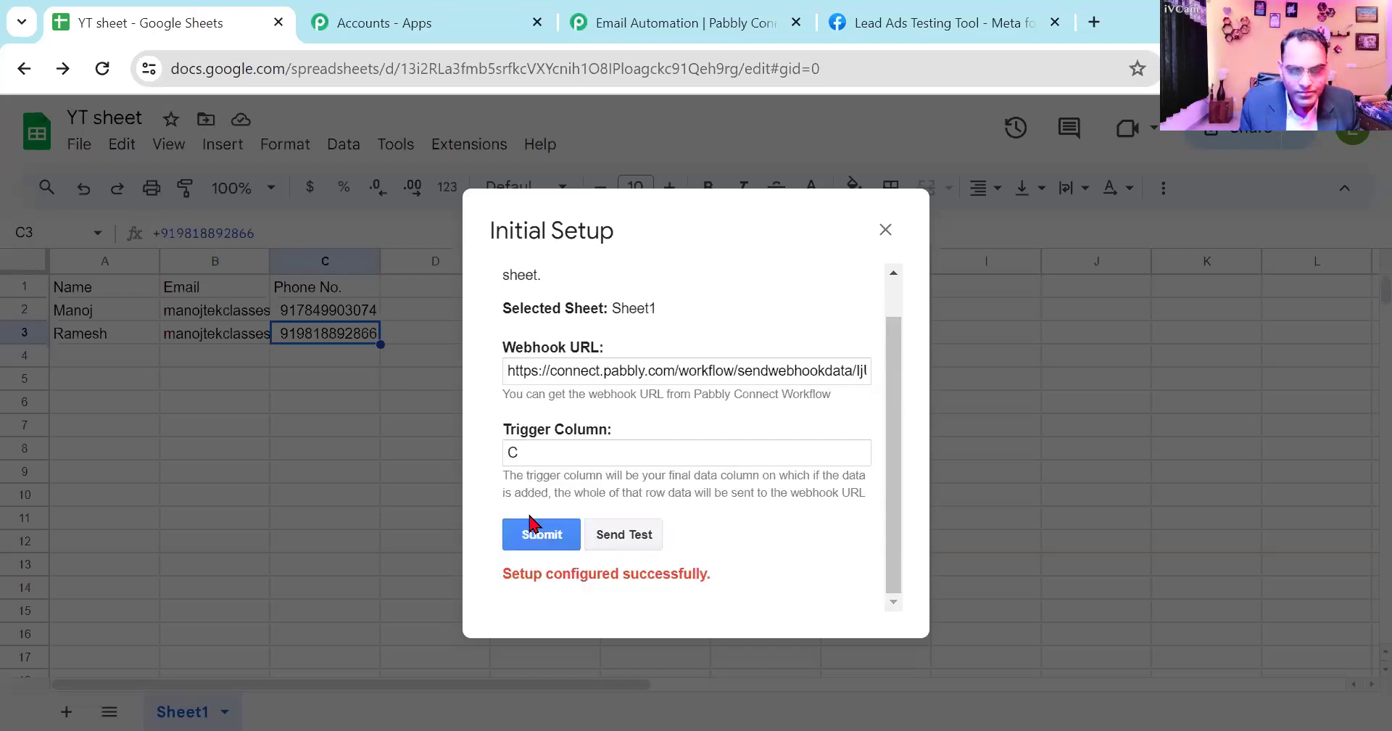
left_click(886, 231)
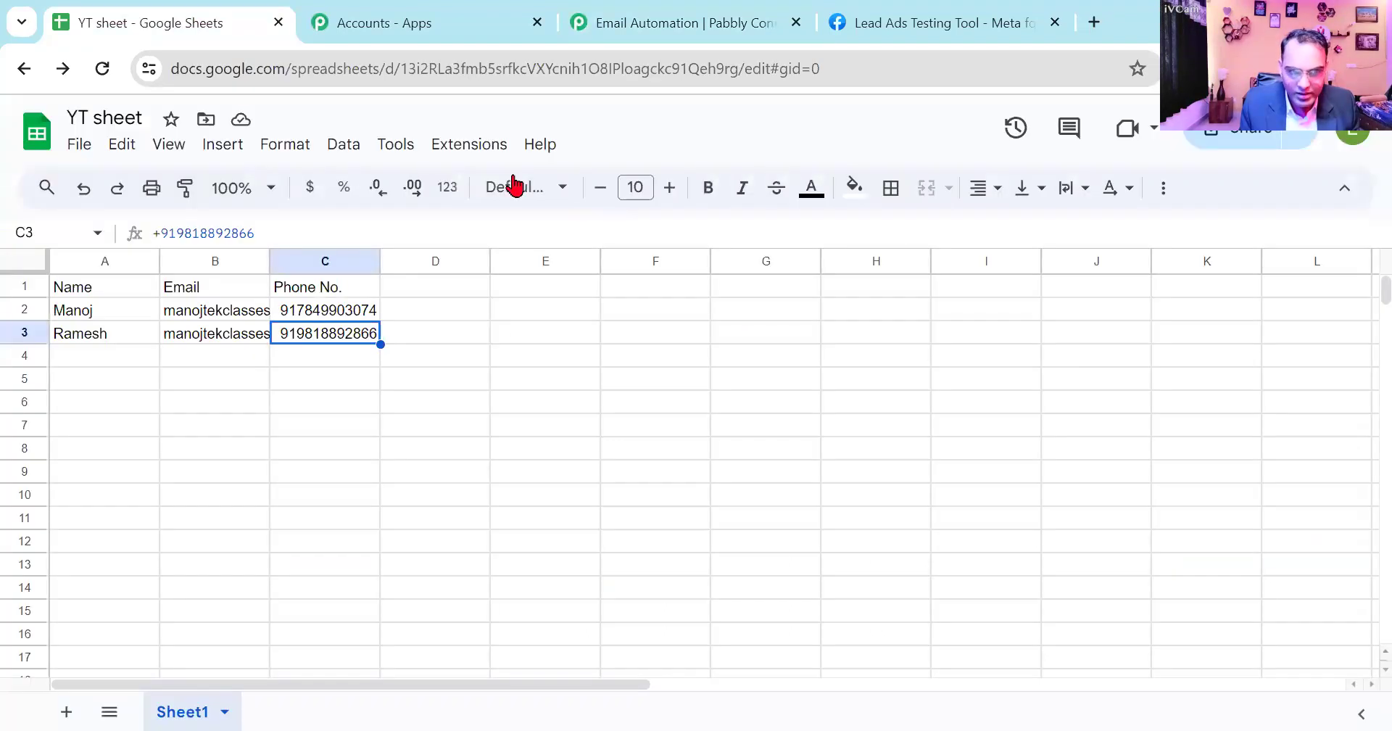
- Enable Send On Event for Pabbly Connect Webhooks in YT sheet and check that the option is ticked
left_click(479, 144)
mouse_move(529, 362)
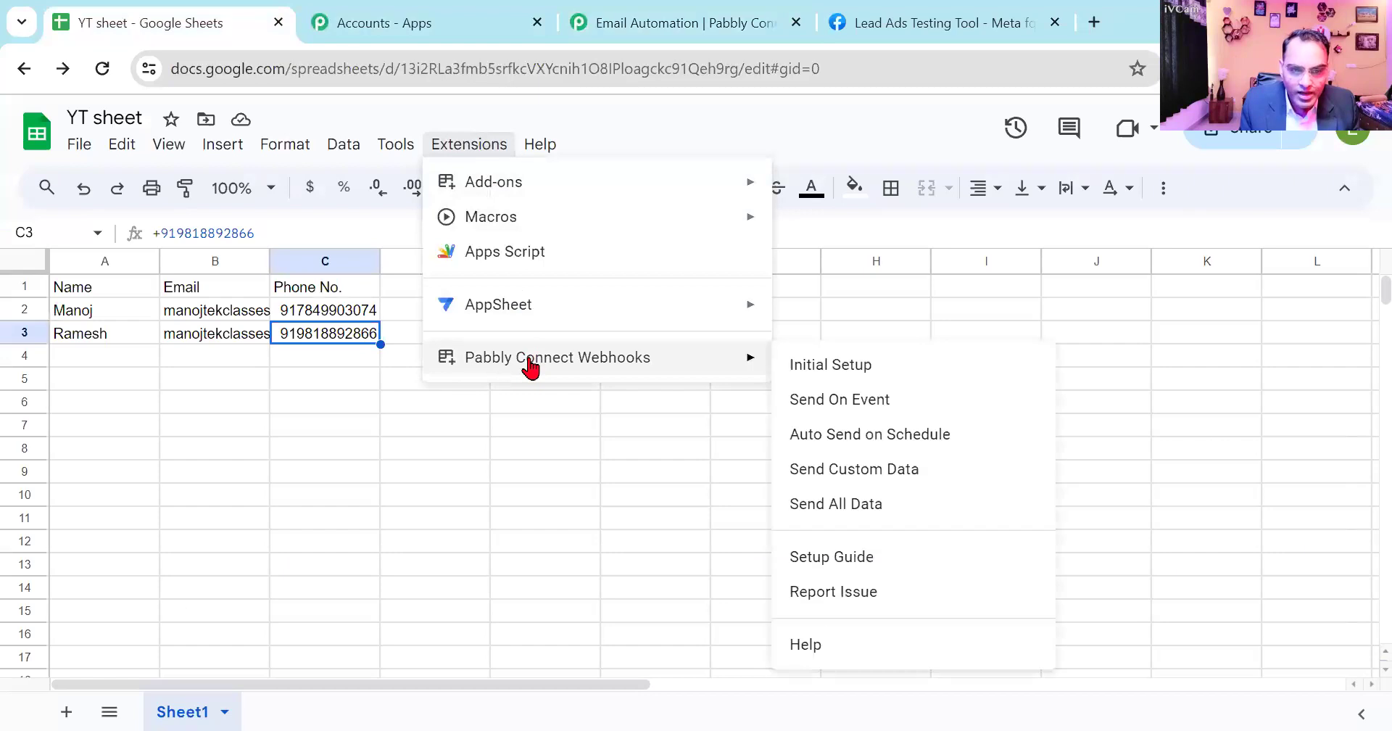
left_click(835, 403)
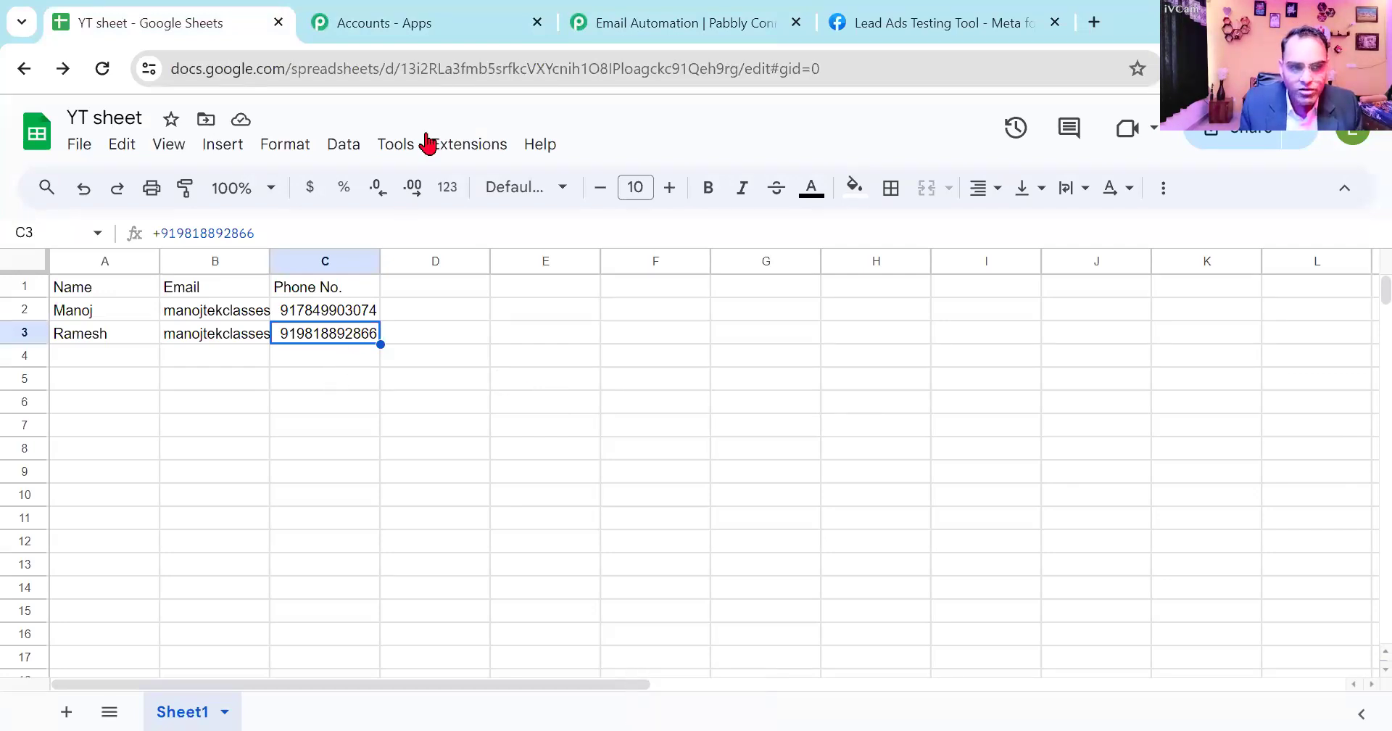
left_click(455, 143)
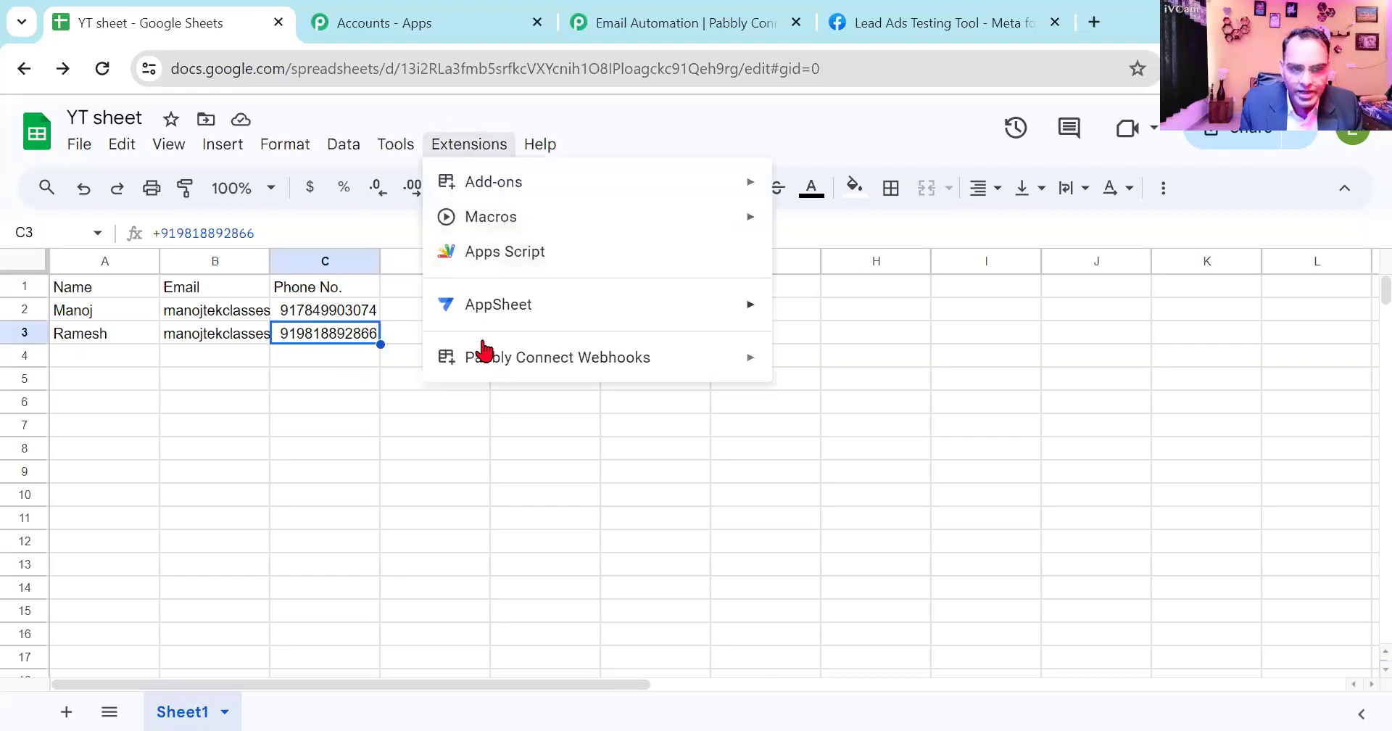
mouse_move(482, 355)
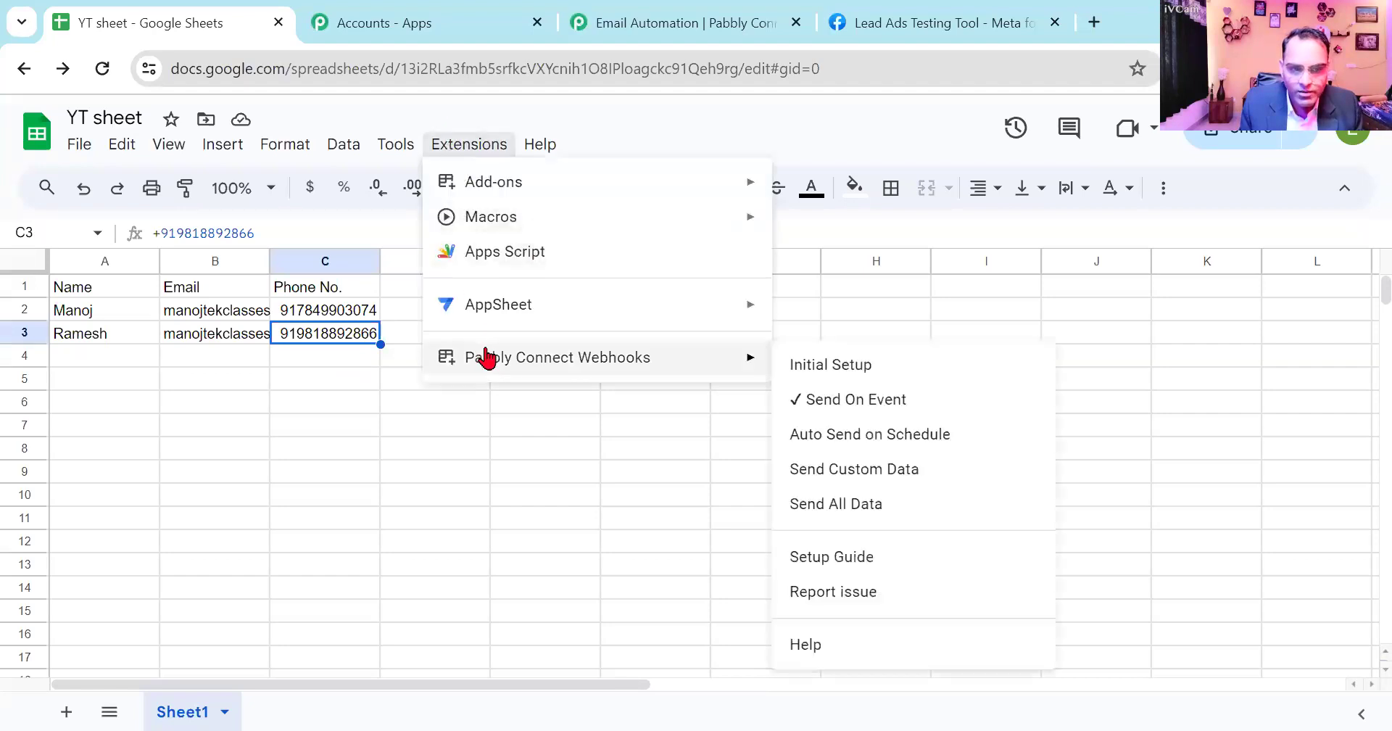
left_click(446, 499)
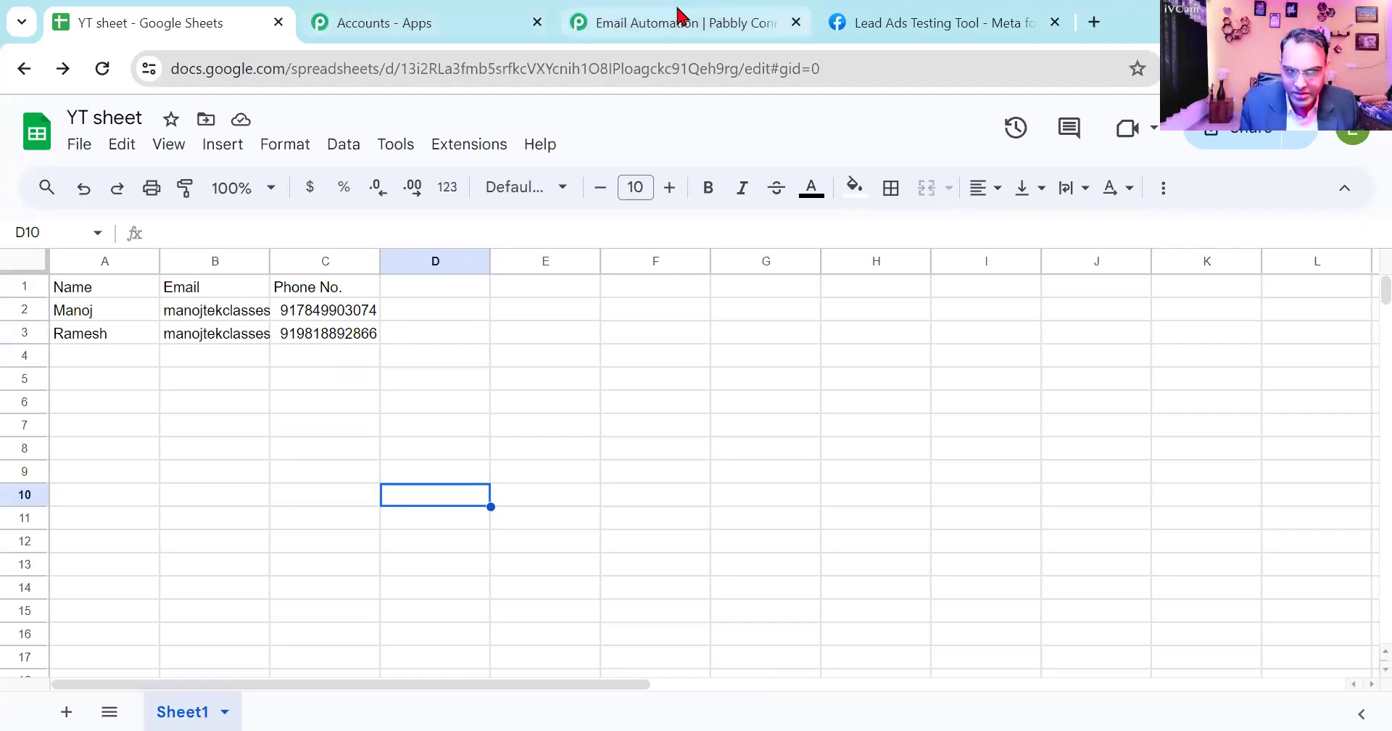
- Return to the Email Automation workflow and choose Gmail as the app for the second step's action
left_click(591, 18)
scroll(671, 485, "down", 4)
scroll(672, 486, "down", 5)
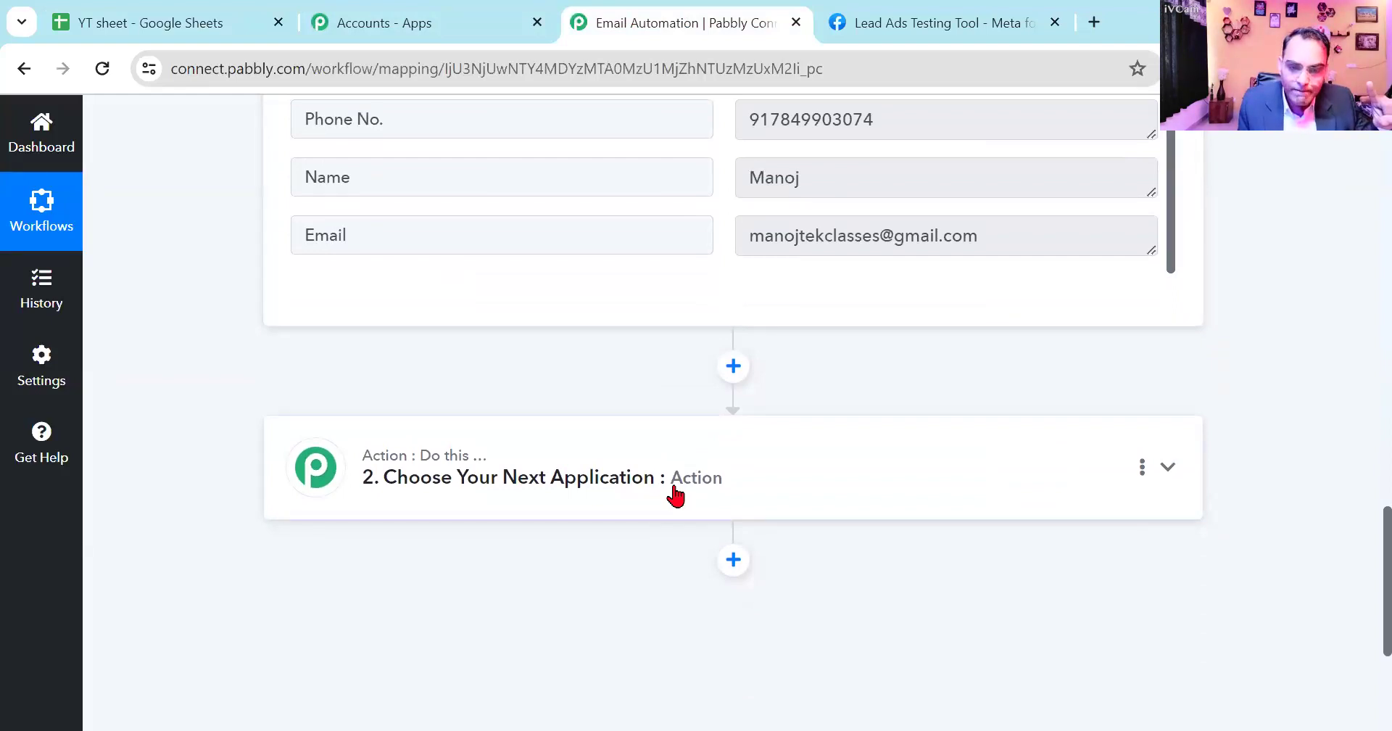
left_click(673, 492)
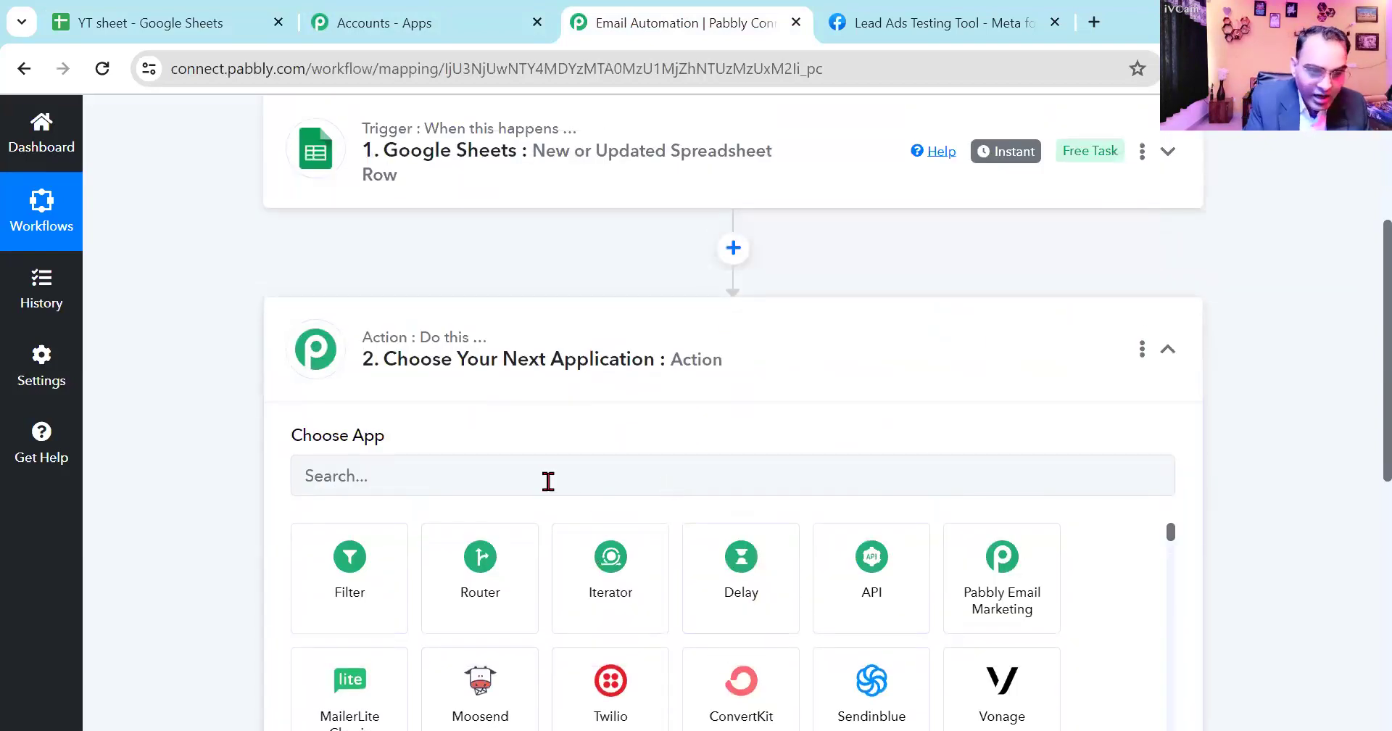
left_click(548, 480)
type("gamil")
key("BackSpace")
key("BackSpace")
key("BackSpace")
key("BackSpace")
type("mail")
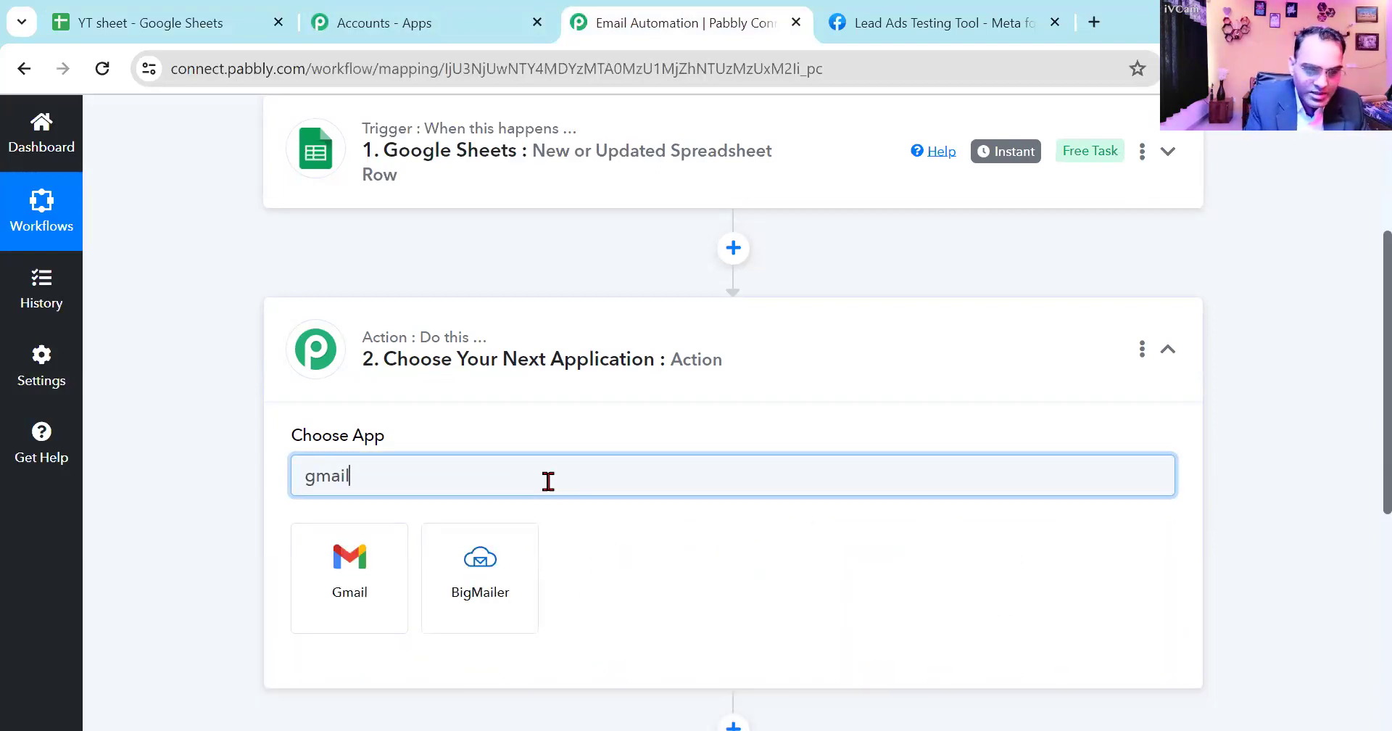
left_click(342, 586)
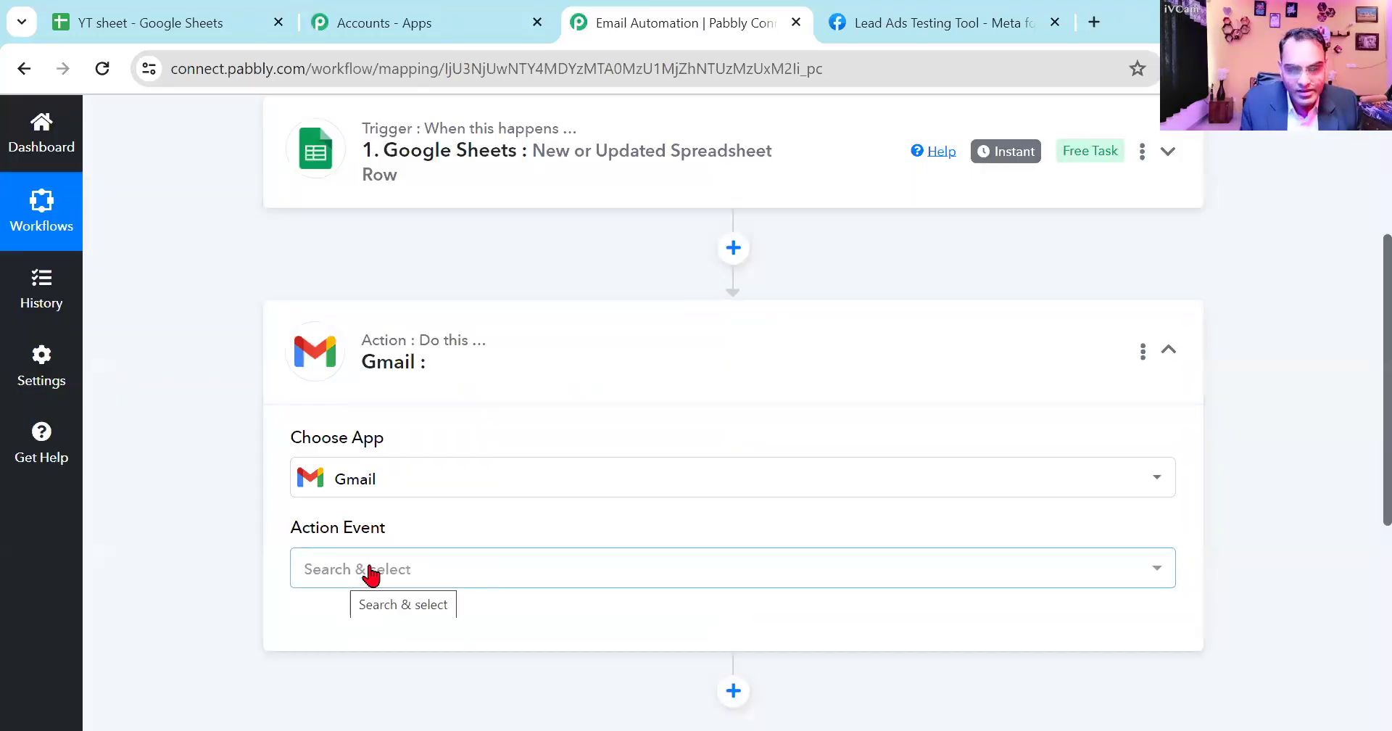
- Set the Gmail action event to Send Email and connect the Gmail account through a new connection
left_click(370, 571)
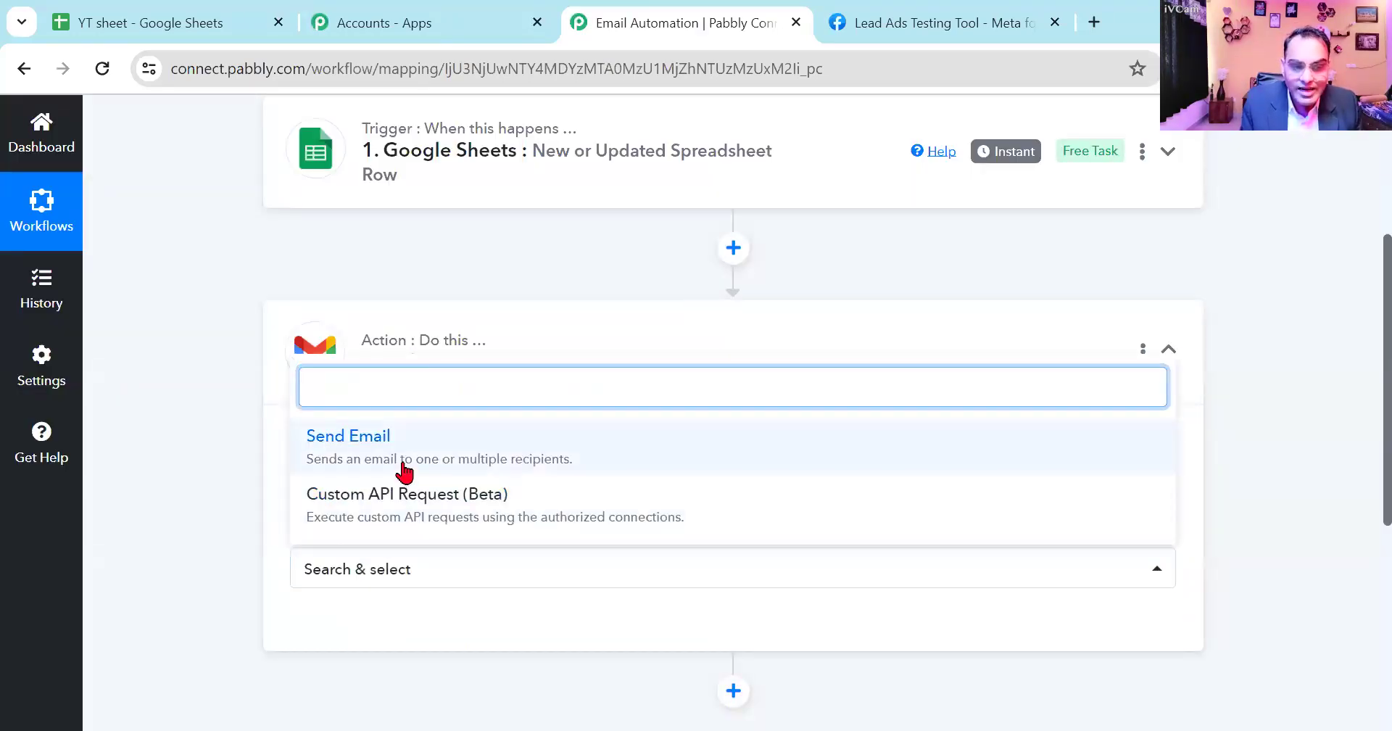
left_click(403, 471)
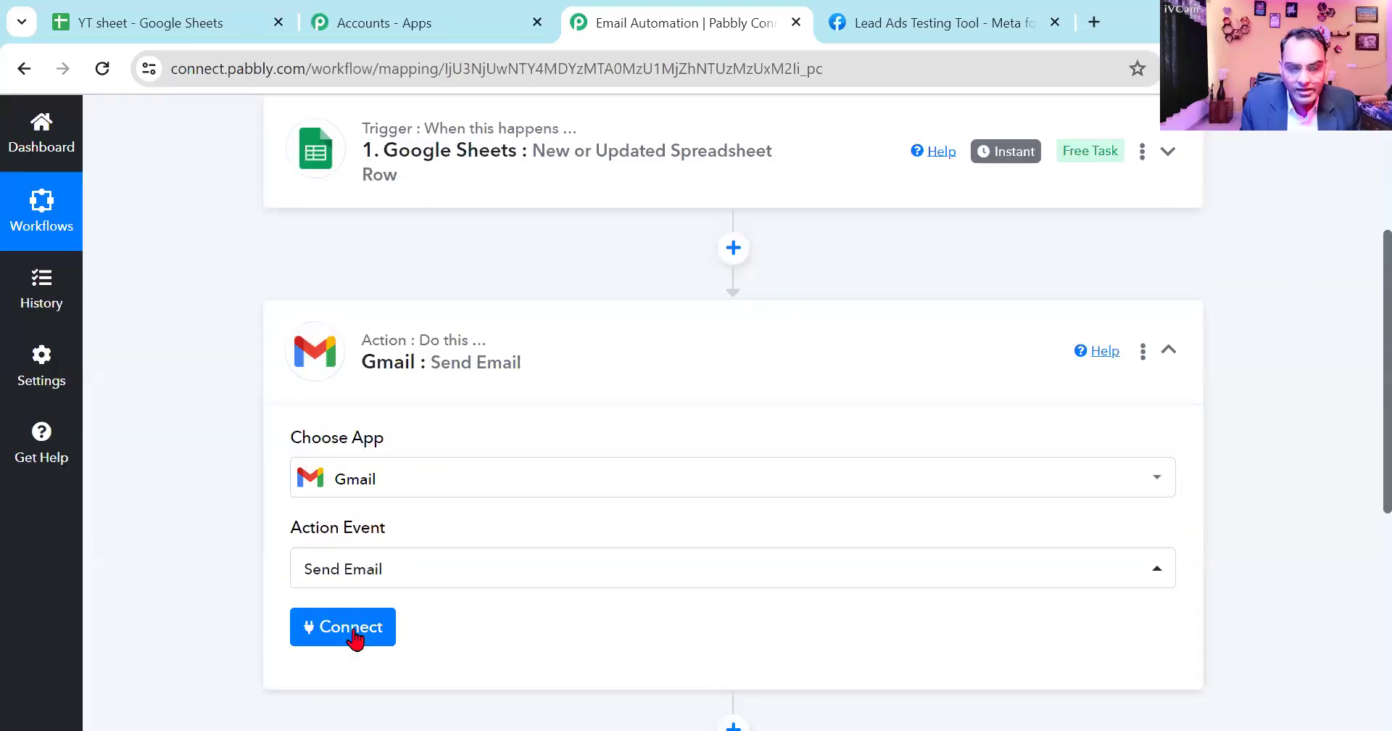
left_click(348, 628)
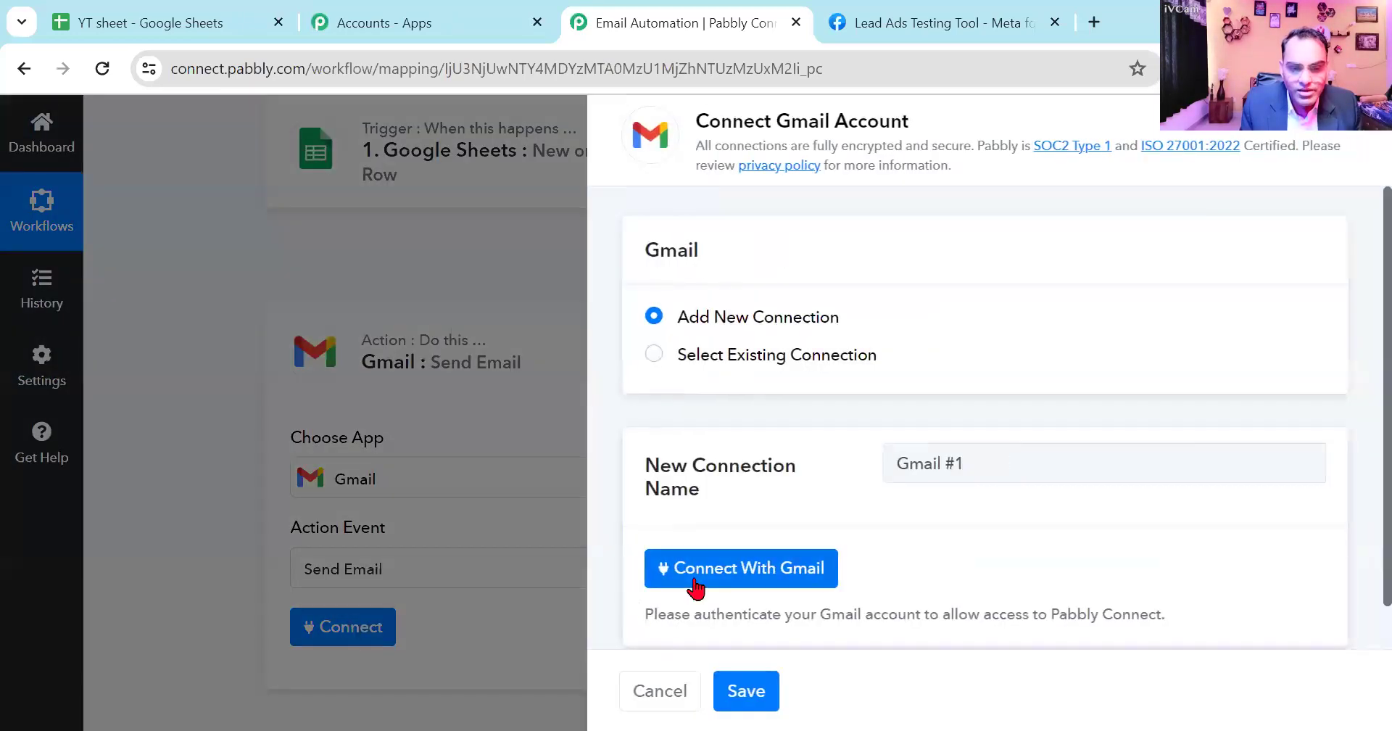
left_click(694, 580)
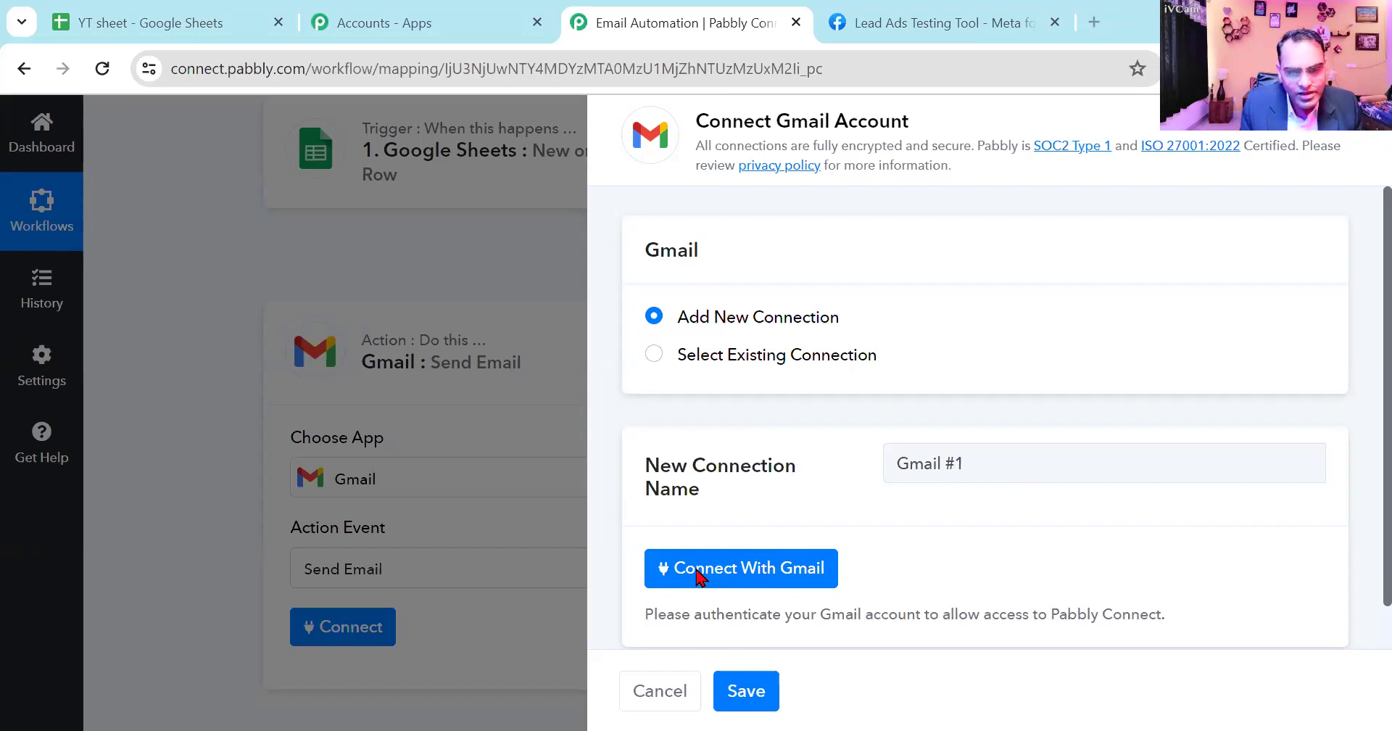
left_click(696, 568)
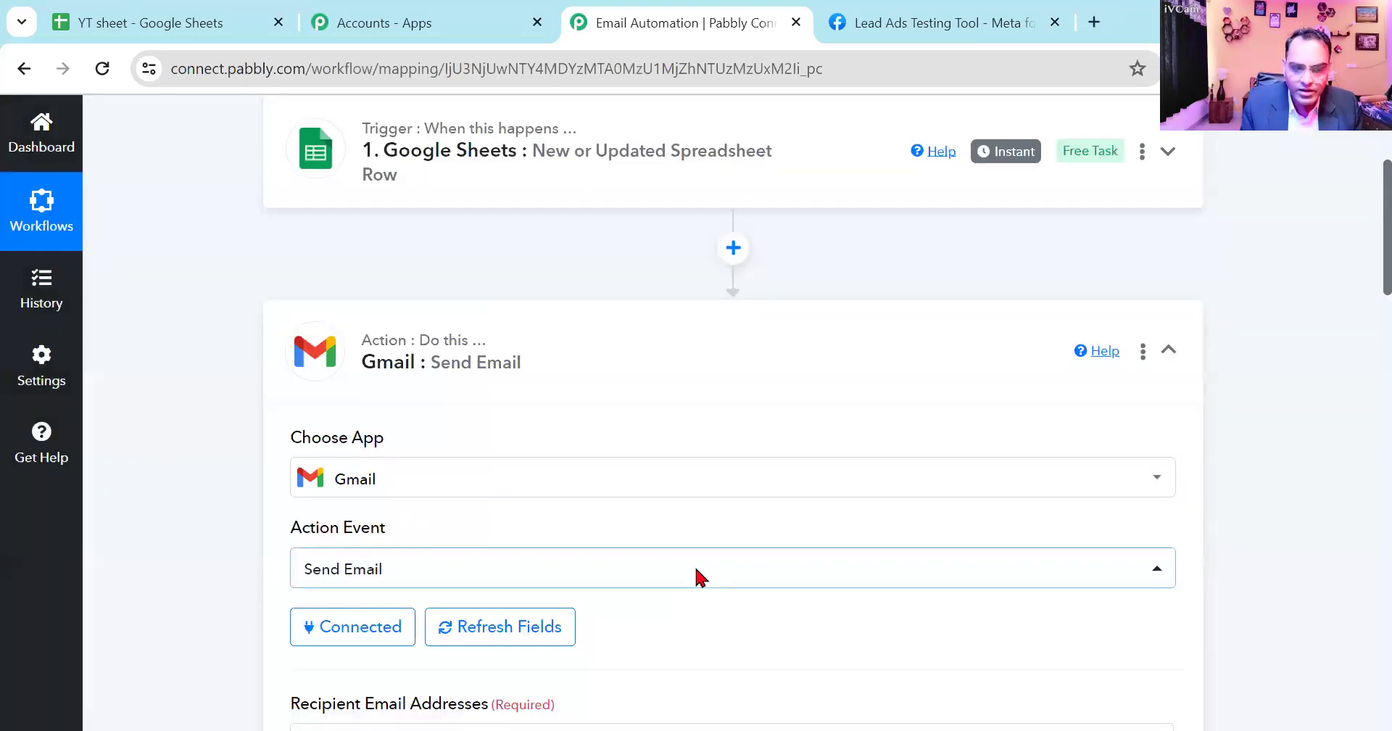
- Map Recipient Email Addresses to the Email value from the Google Sheets trigger
scroll(699, 577, "down", 3)
left_click(615, 523)
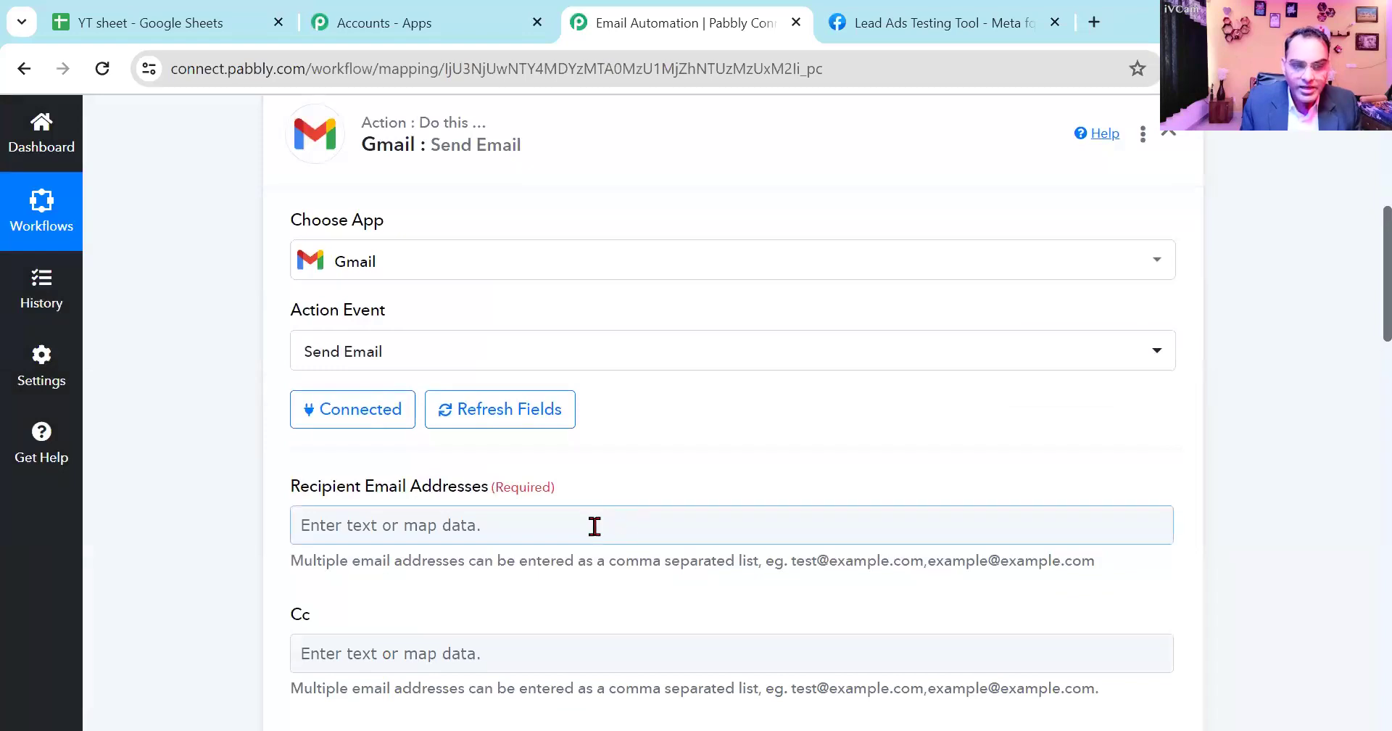
left_click(373, 523)
scroll(625, 565, "down", 3)
left_click(606, 476)
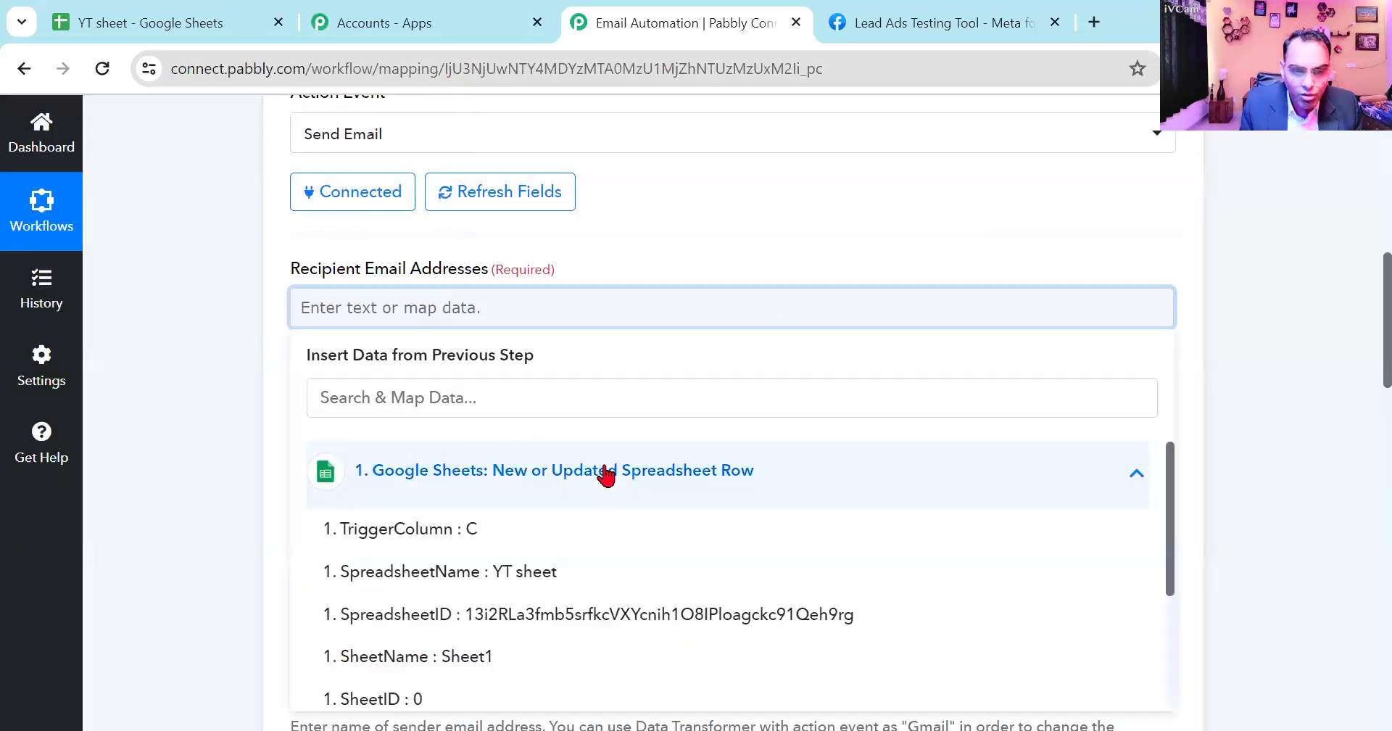
scroll(603, 616, "down", 3)
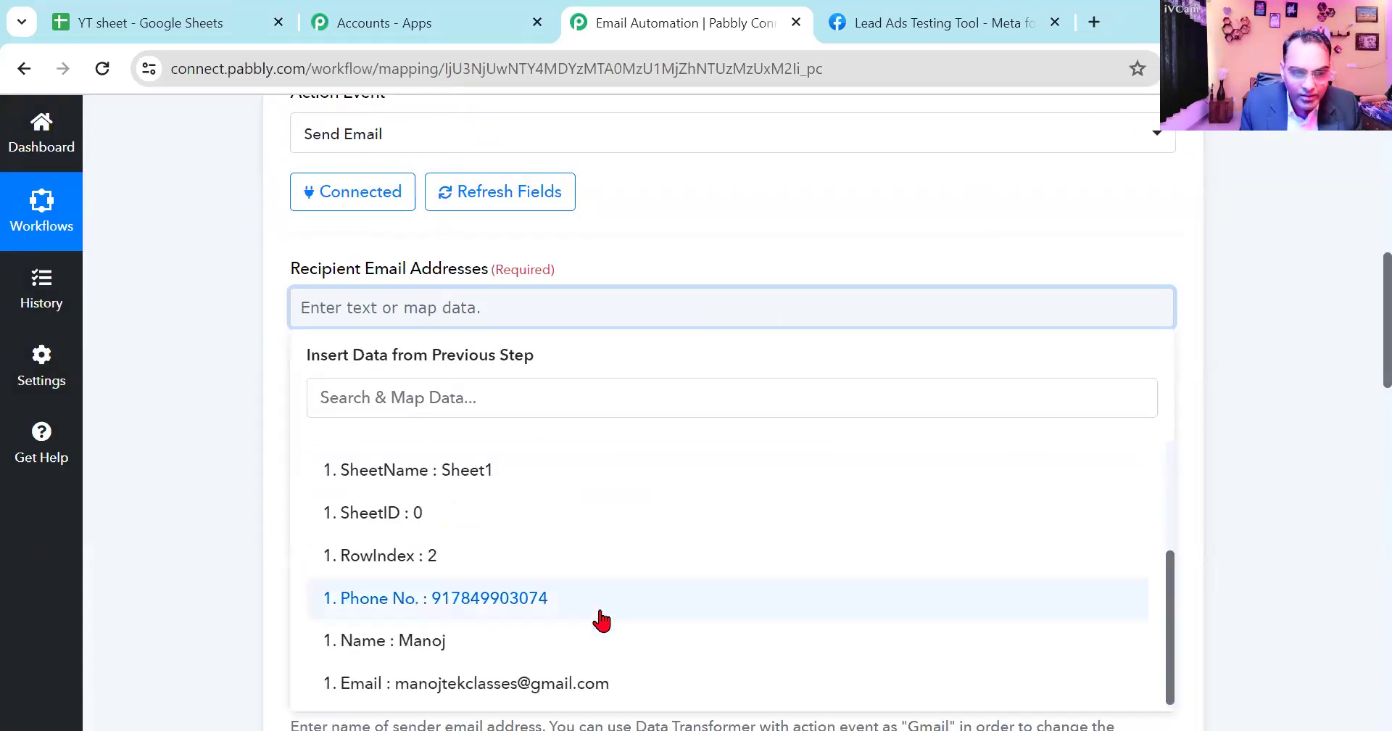
left_click(578, 684)
left_click(226, 492)
- Enter the copy recipient's e-mail address as Cc for the Gmail message
left_click(401, 445)
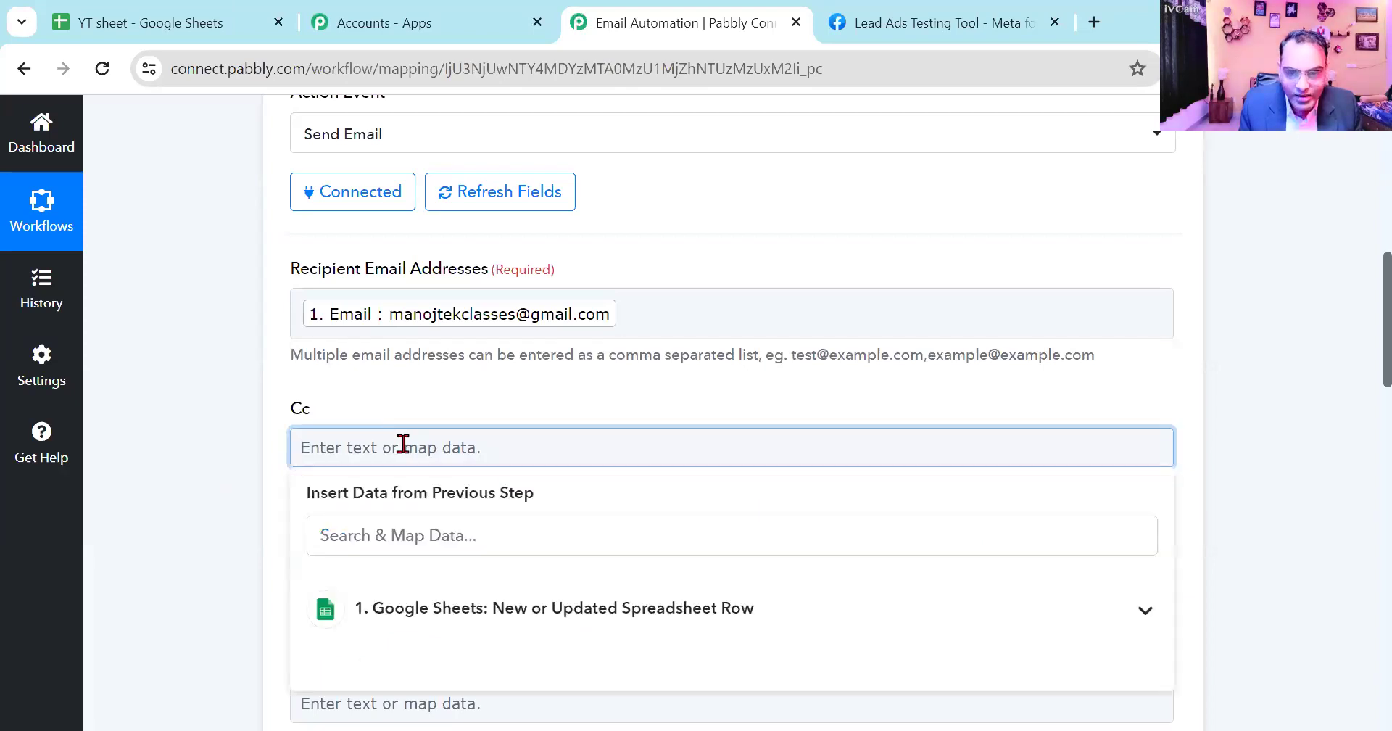
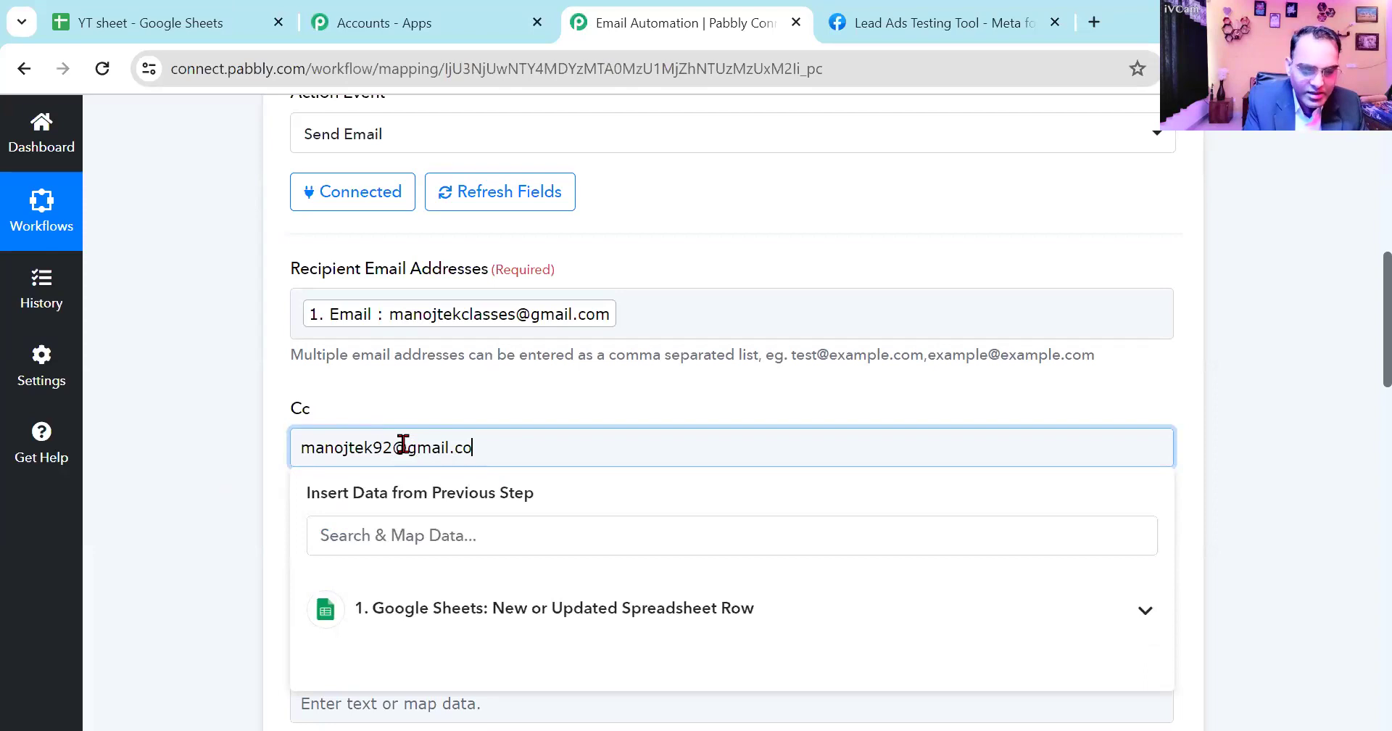
left_click(272, 457)
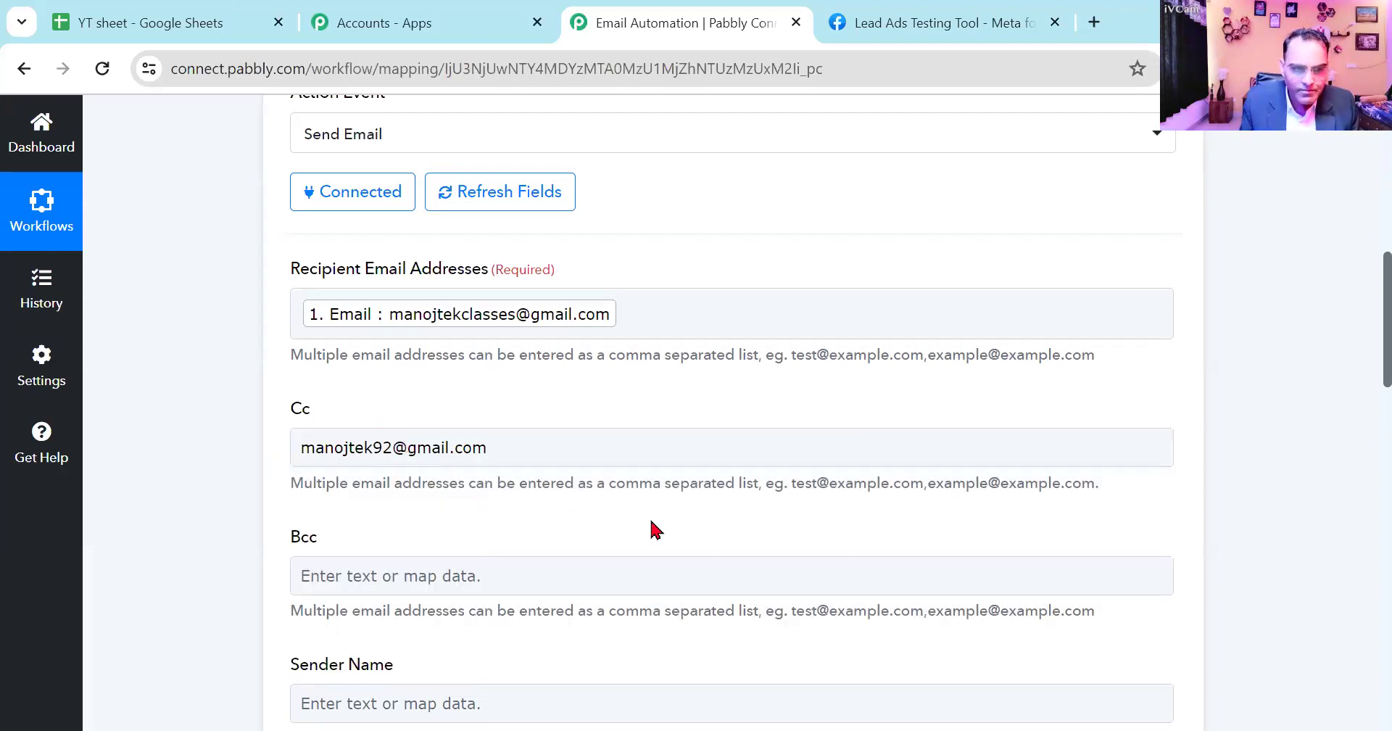
- Map Sender Name to the Name value from the Google Sheets trigger
scroll(613, 476, "down", 3)
left_click(467, 355)
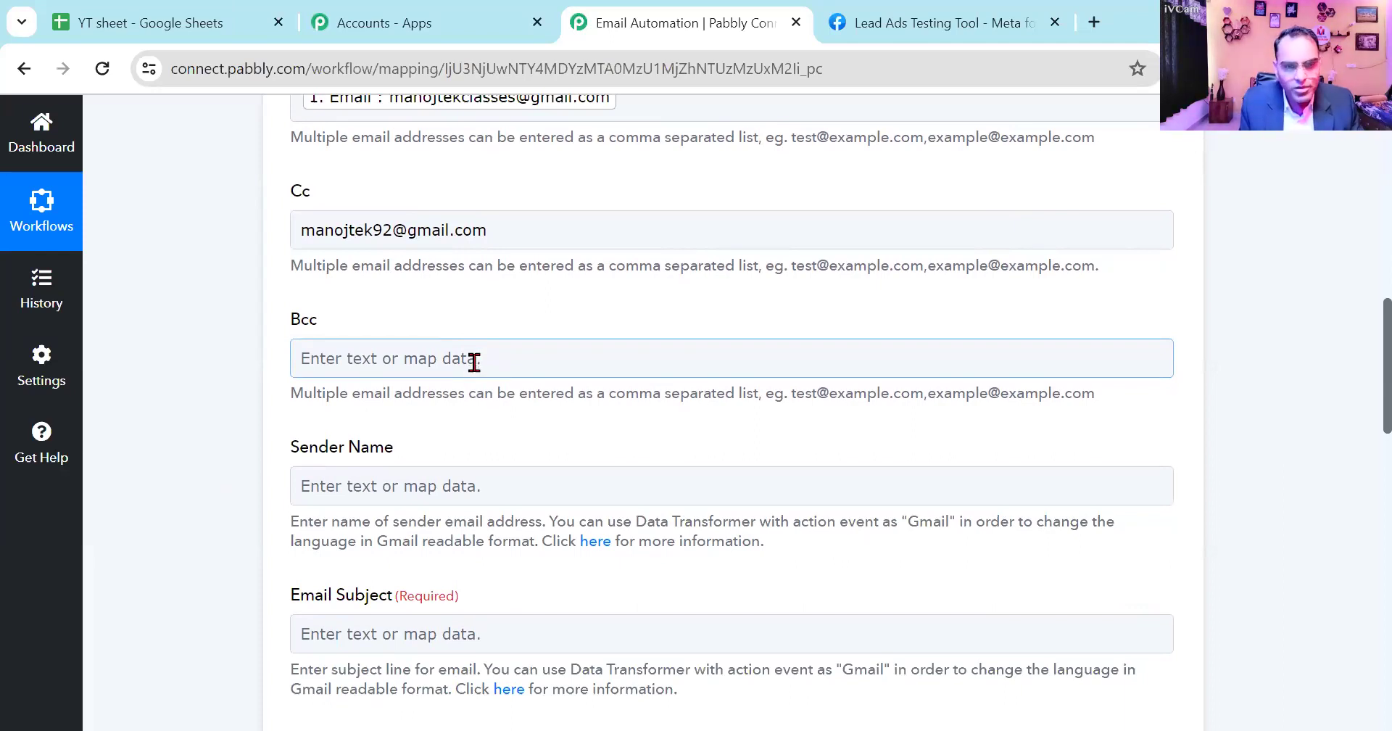
left_click(443, 484)
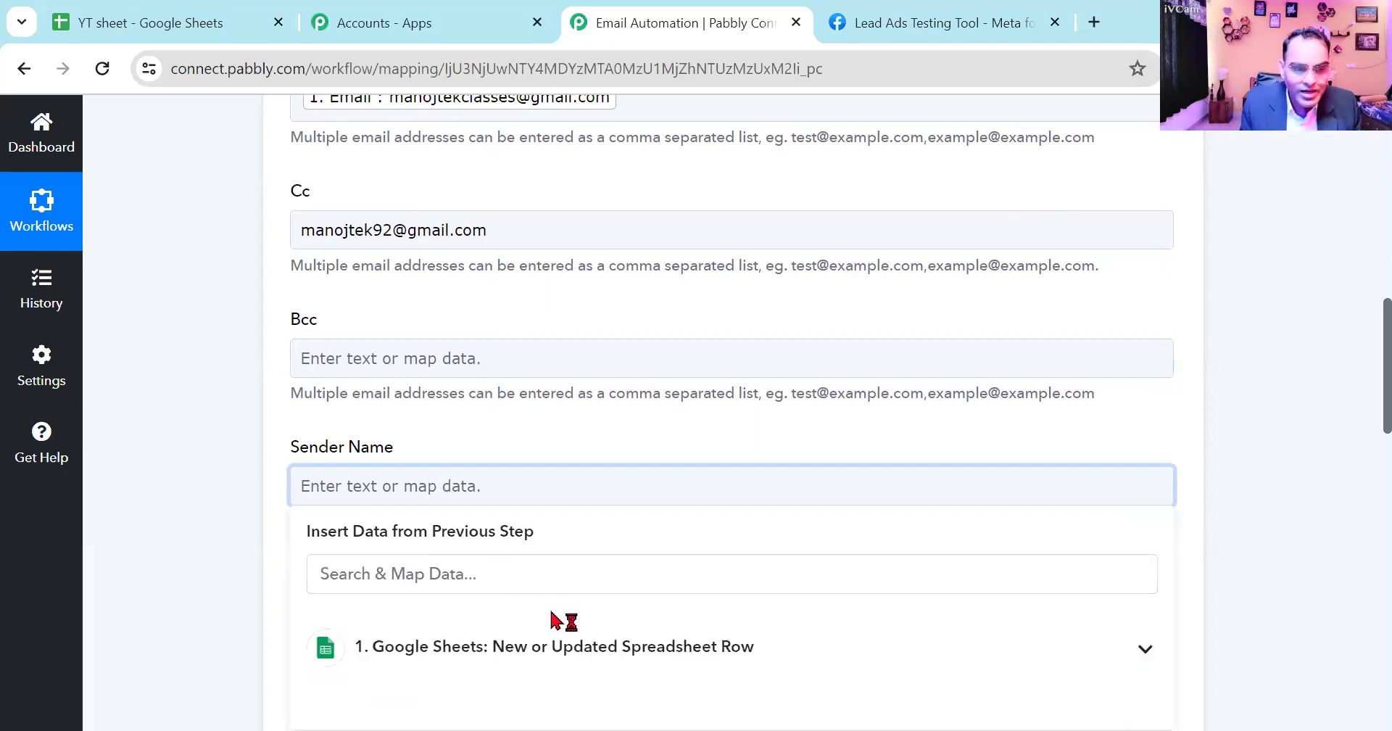
left_click(561, 642)
scroll(584, 633, "down", 3)
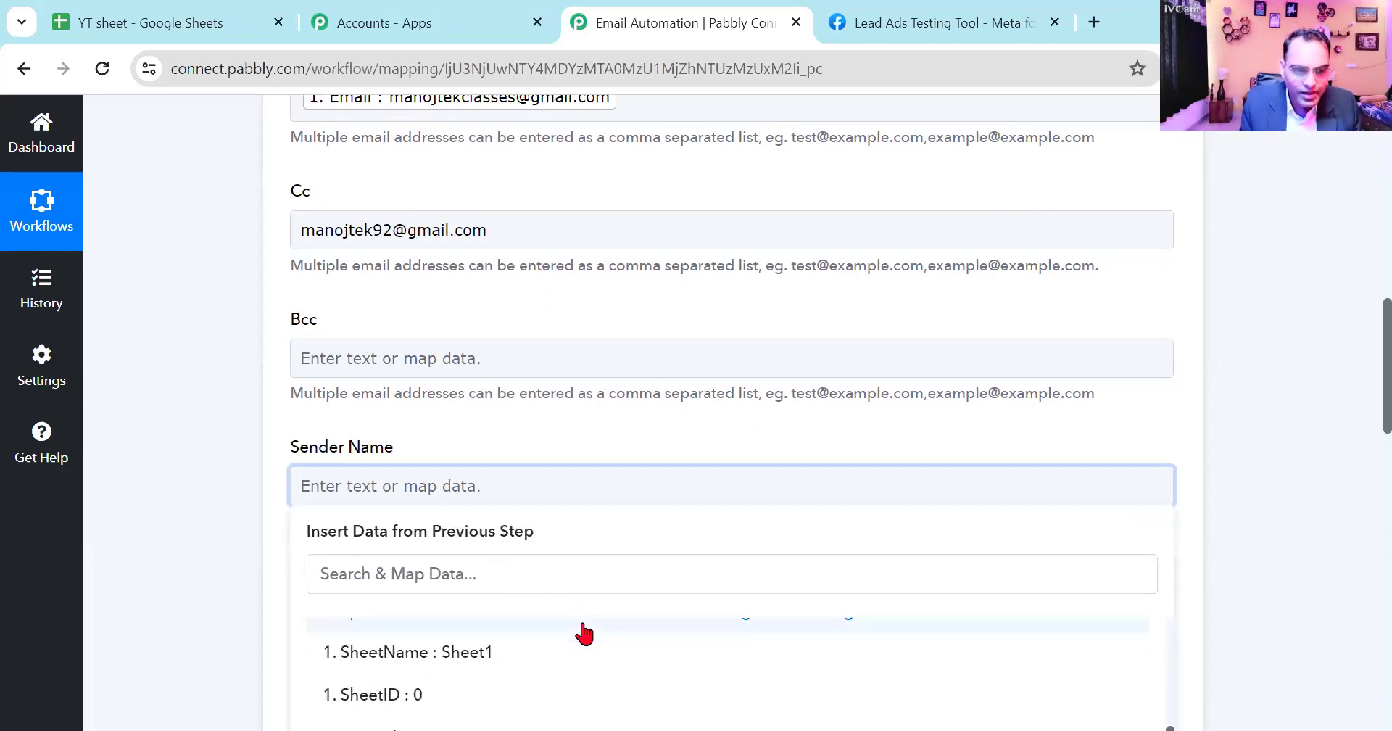
scroll(620, 700, "up", 3)
scroll(620, 699, "down", 2)
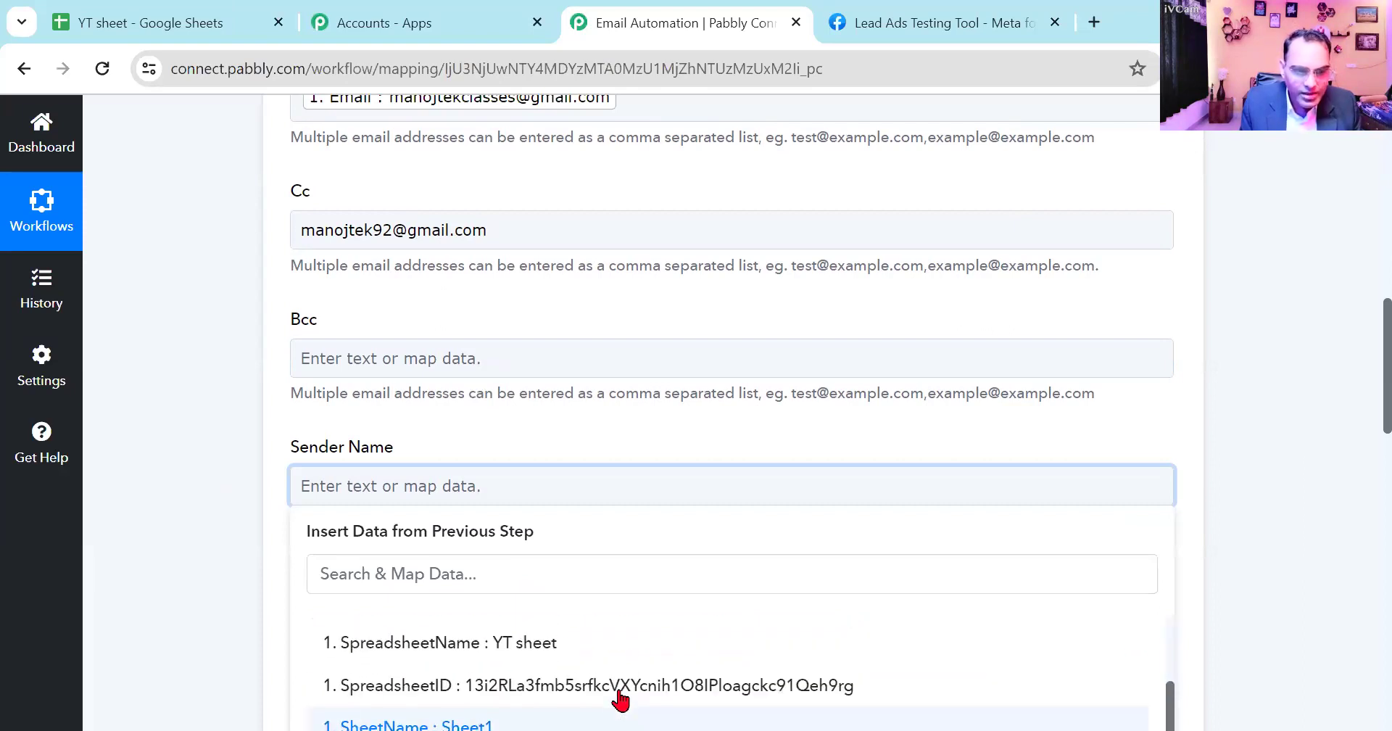
scroll(620, 700, "down", 1)
scroll(620, 700, "up", 3)
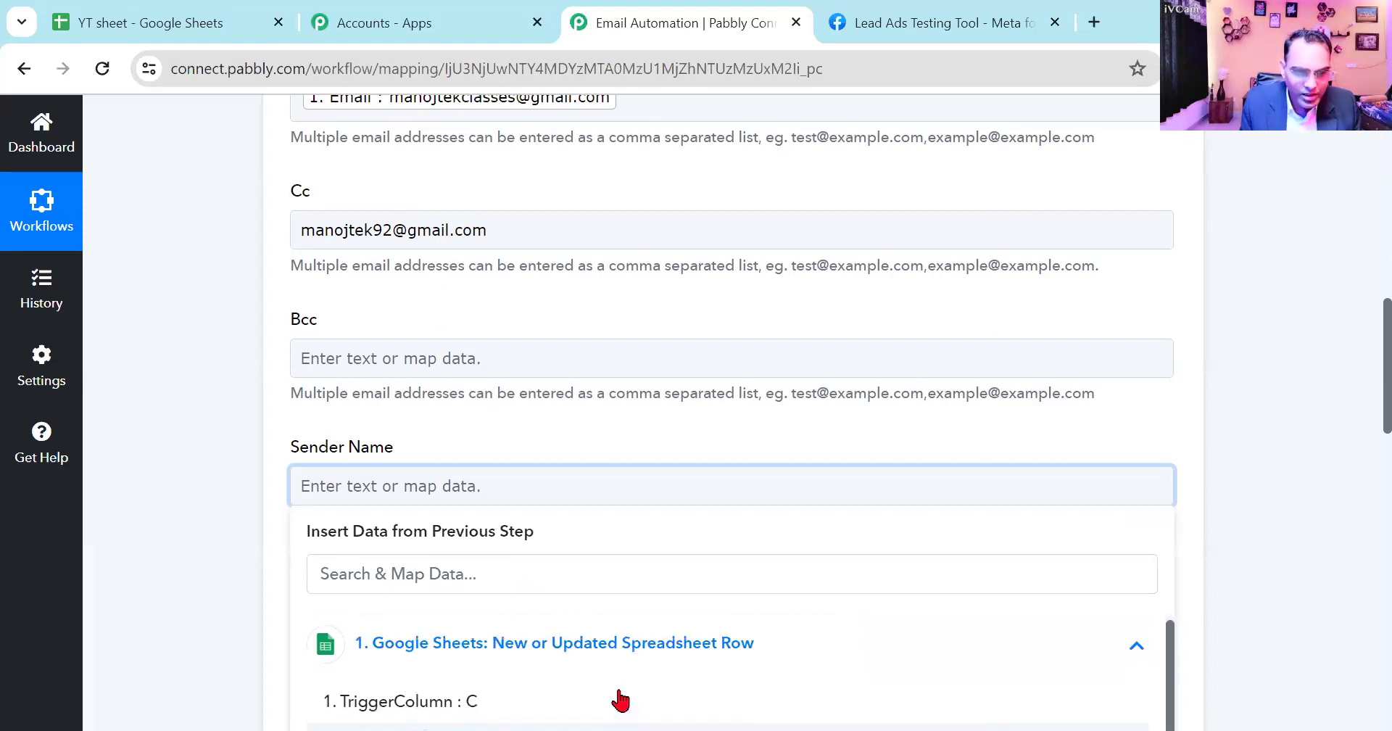
scroll(620, 700, "down", 3)
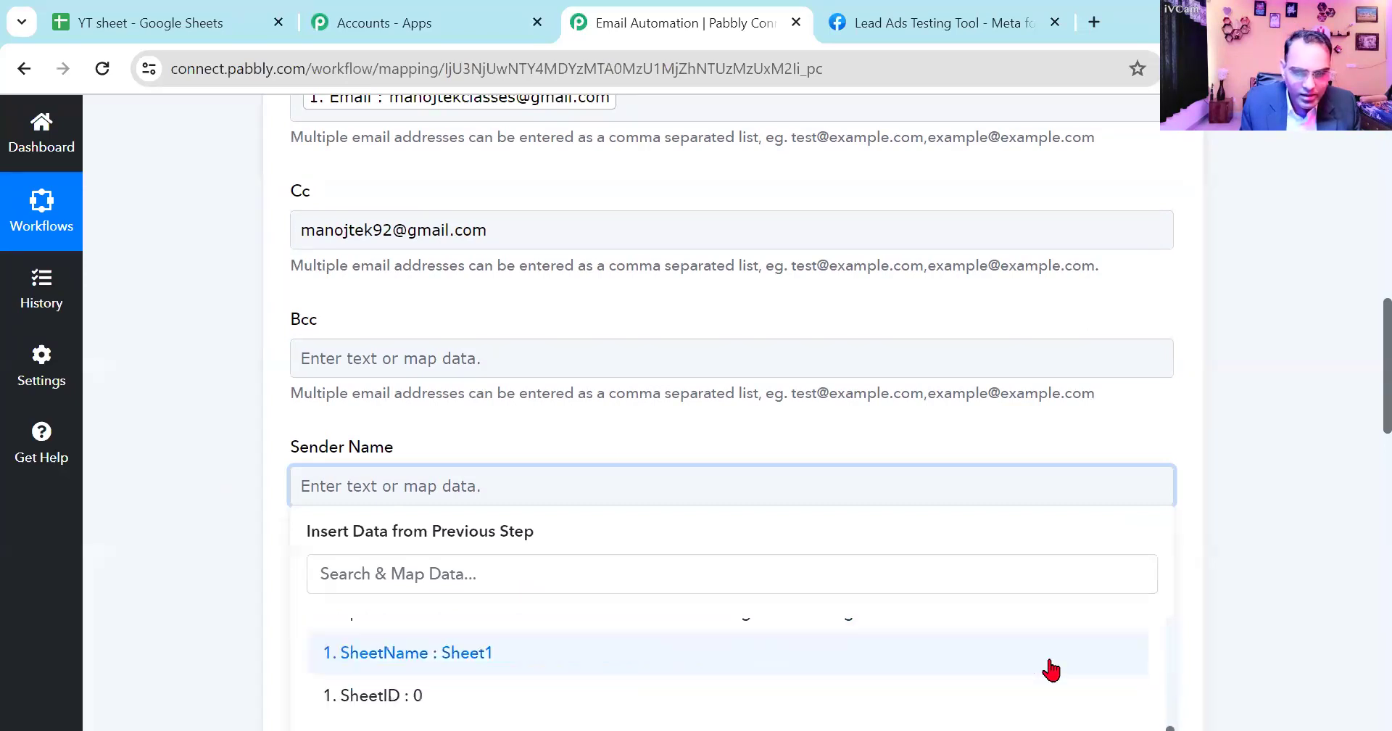
scroll(1274, 641, "down", 1)
scroll(1274, 641, "down", 1)
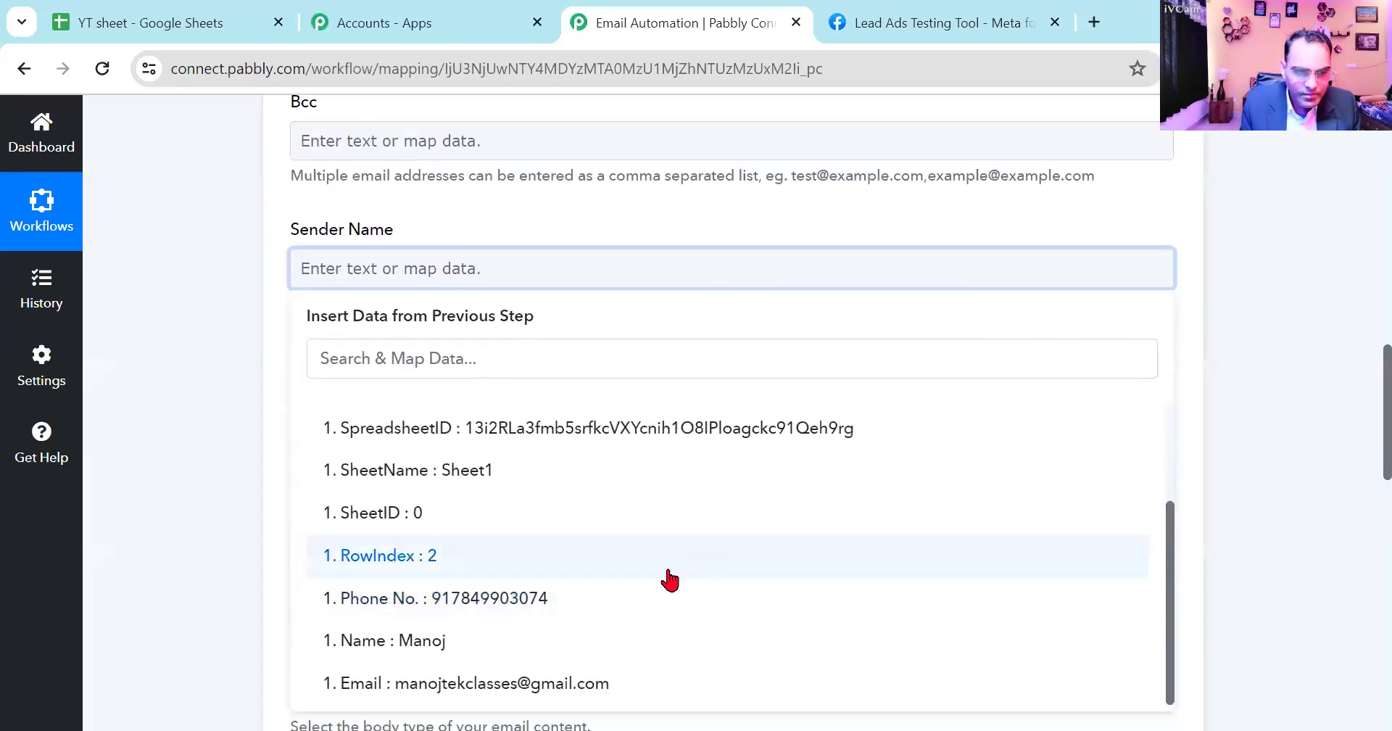
left_click(446, 650)
left_click(184, 395)
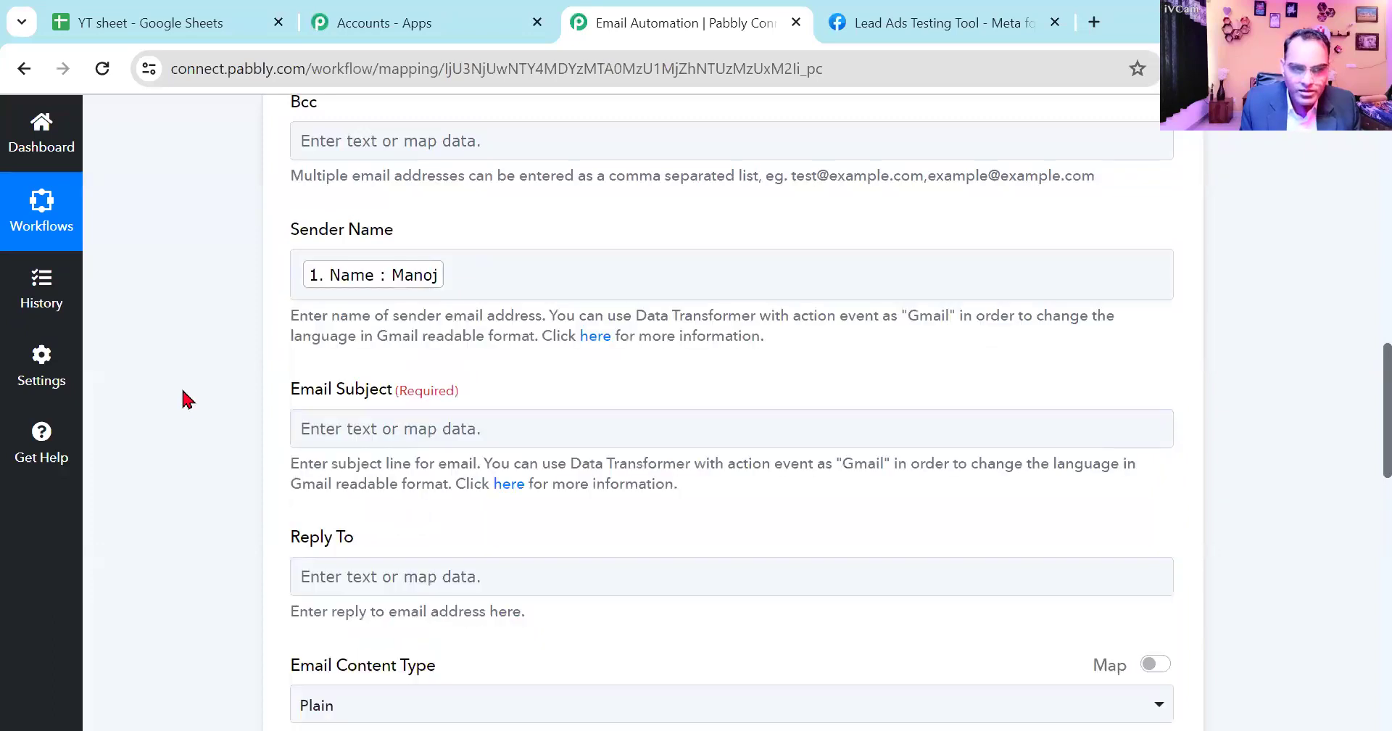
- Replace the mapped Sender Name value with the text Manoj Tek Business Solution
left_click(481, 274)
key("BackSpace")
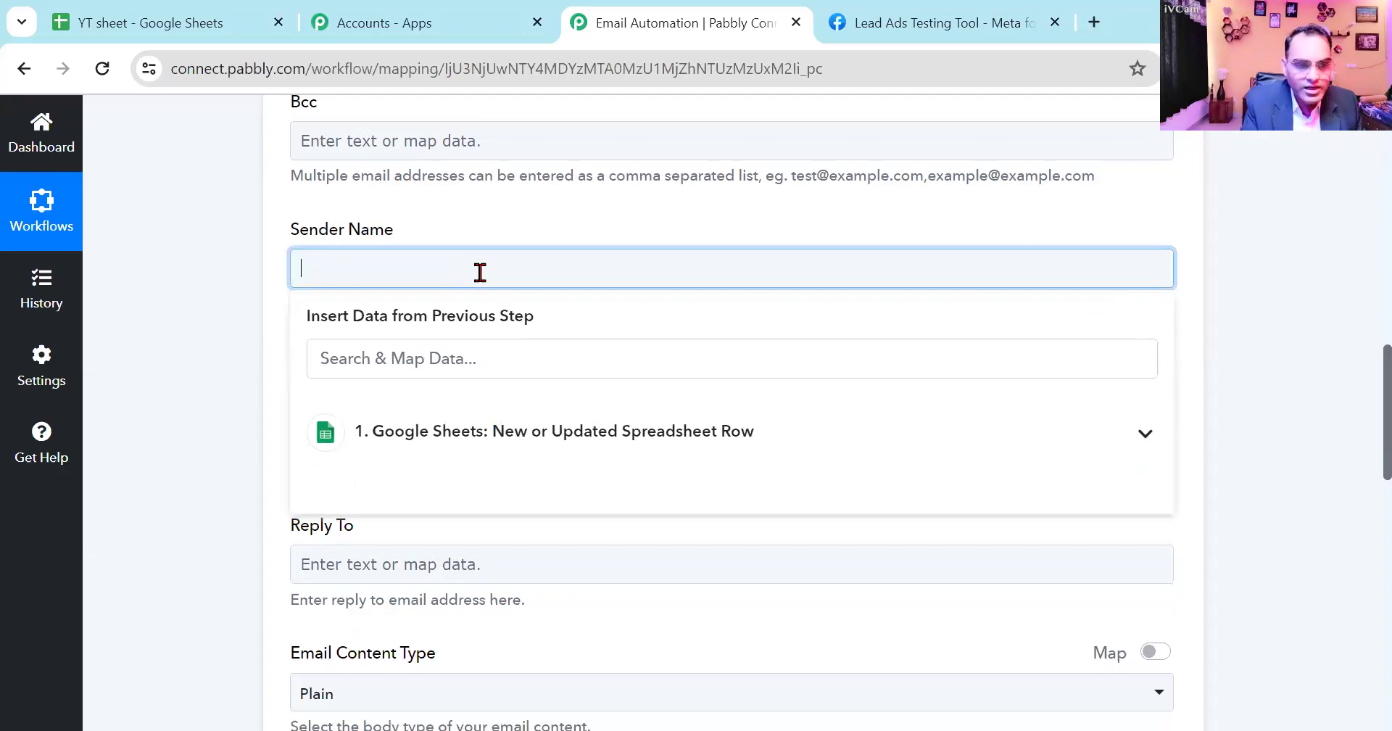
type("Manoj Tek")
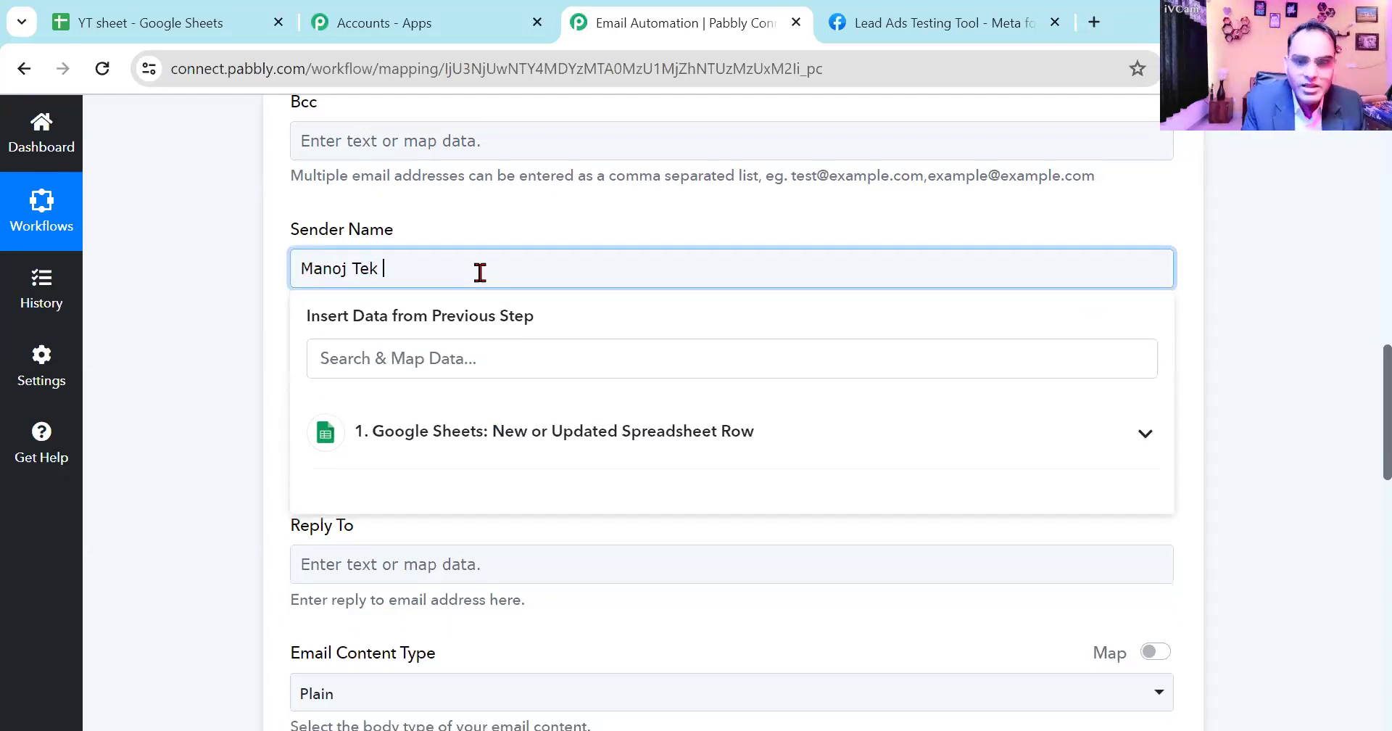
type(" Business Solution")
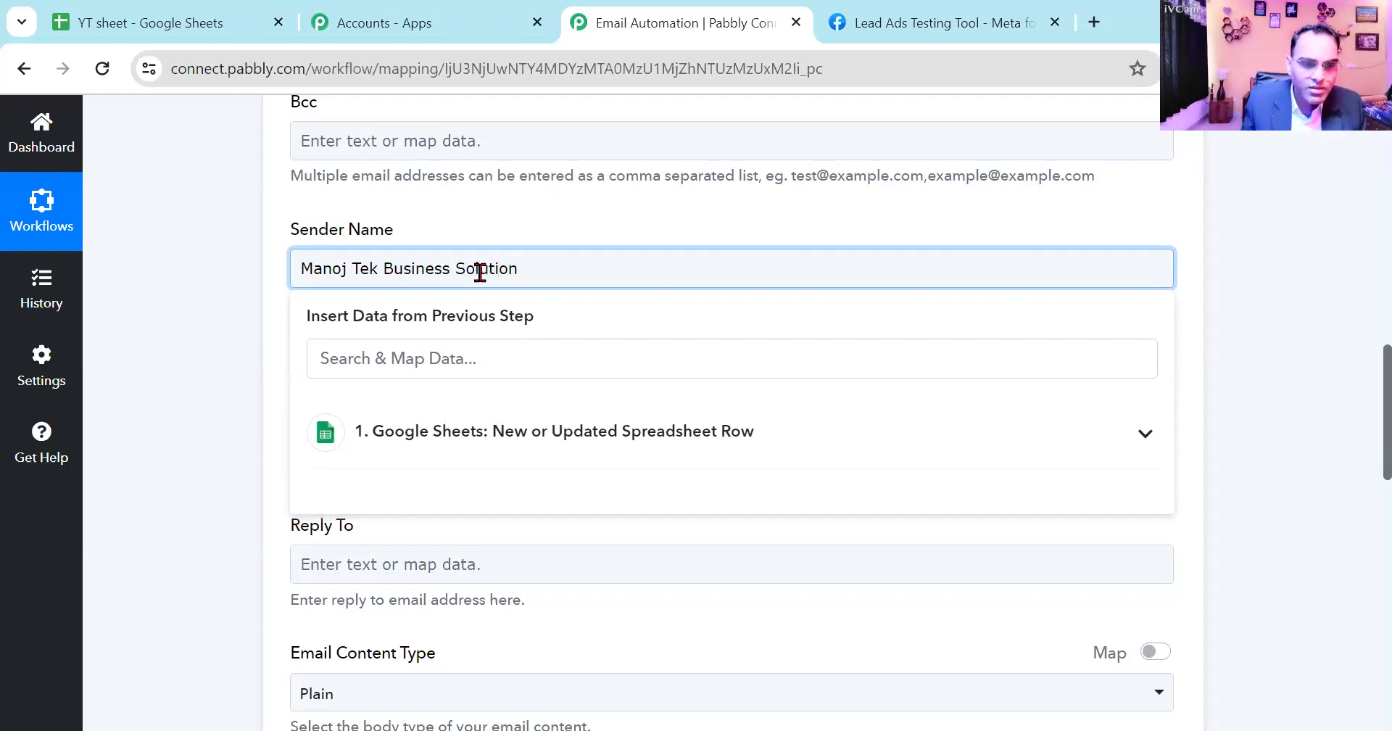
left_click(198, 332)
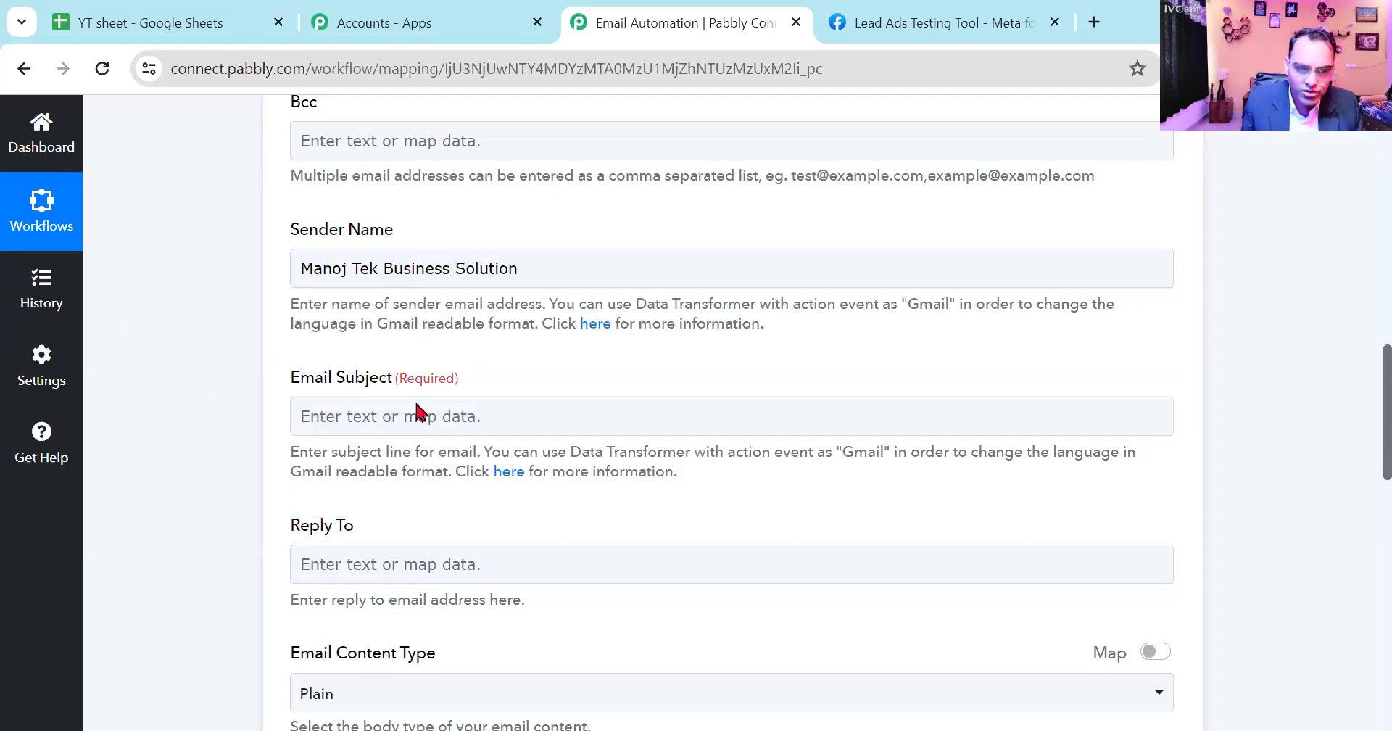
- Set the Email Subject to "Welcome in Manoj Tek Business Solution"
left_click(504, 422)
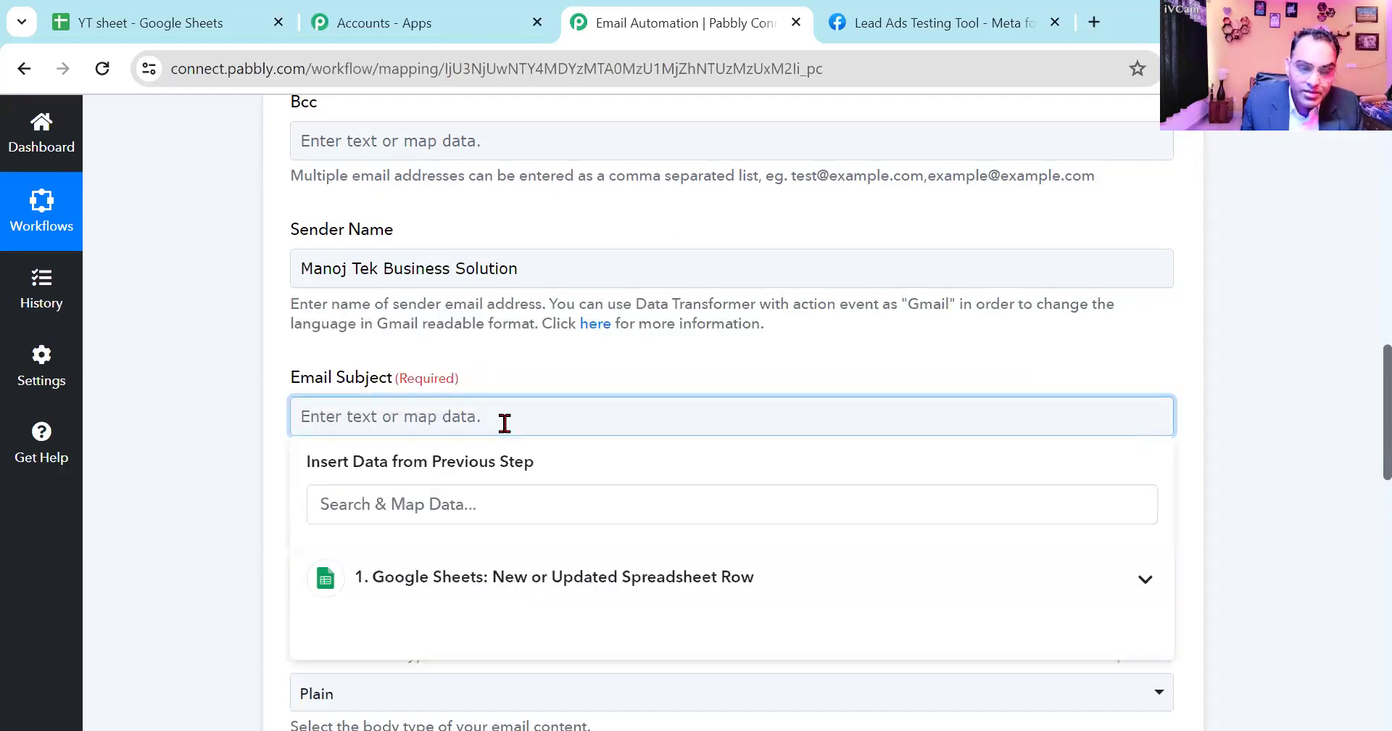
type("Welcome")
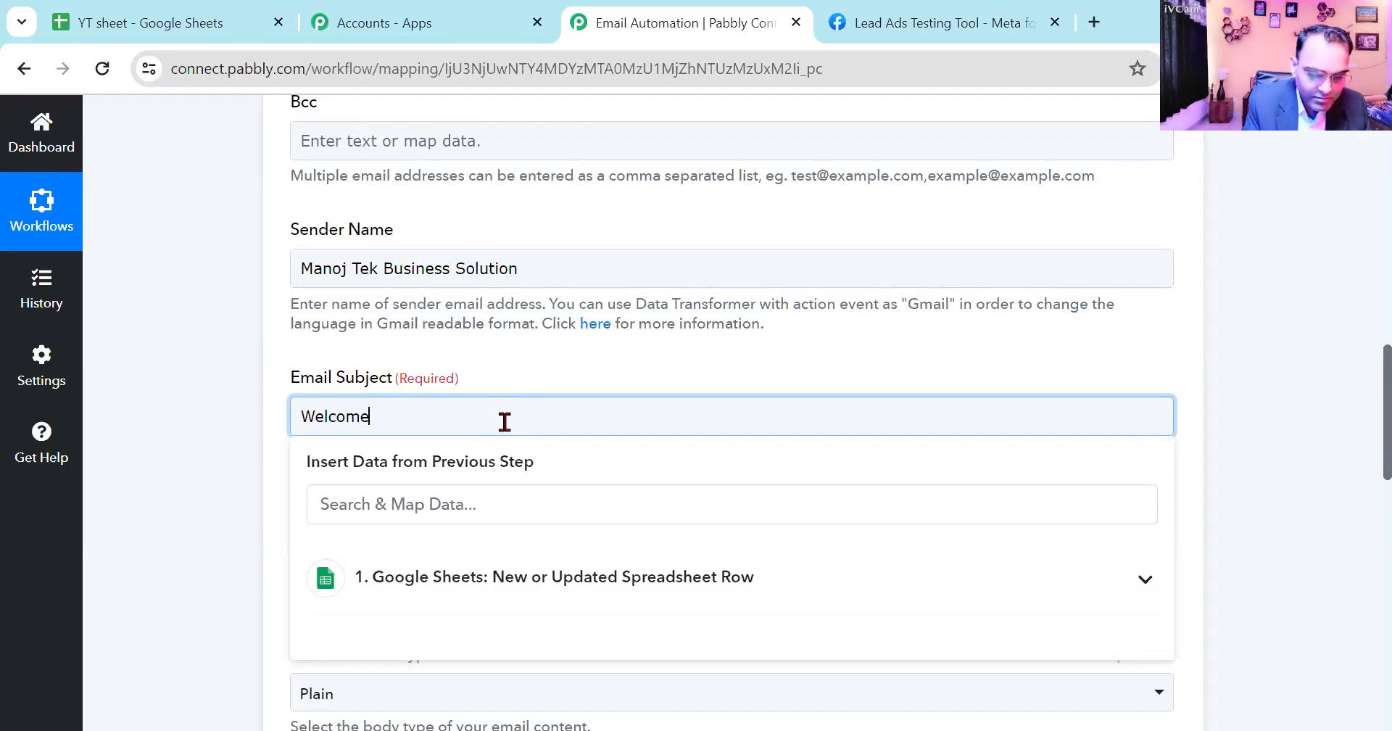
type(" in Man")
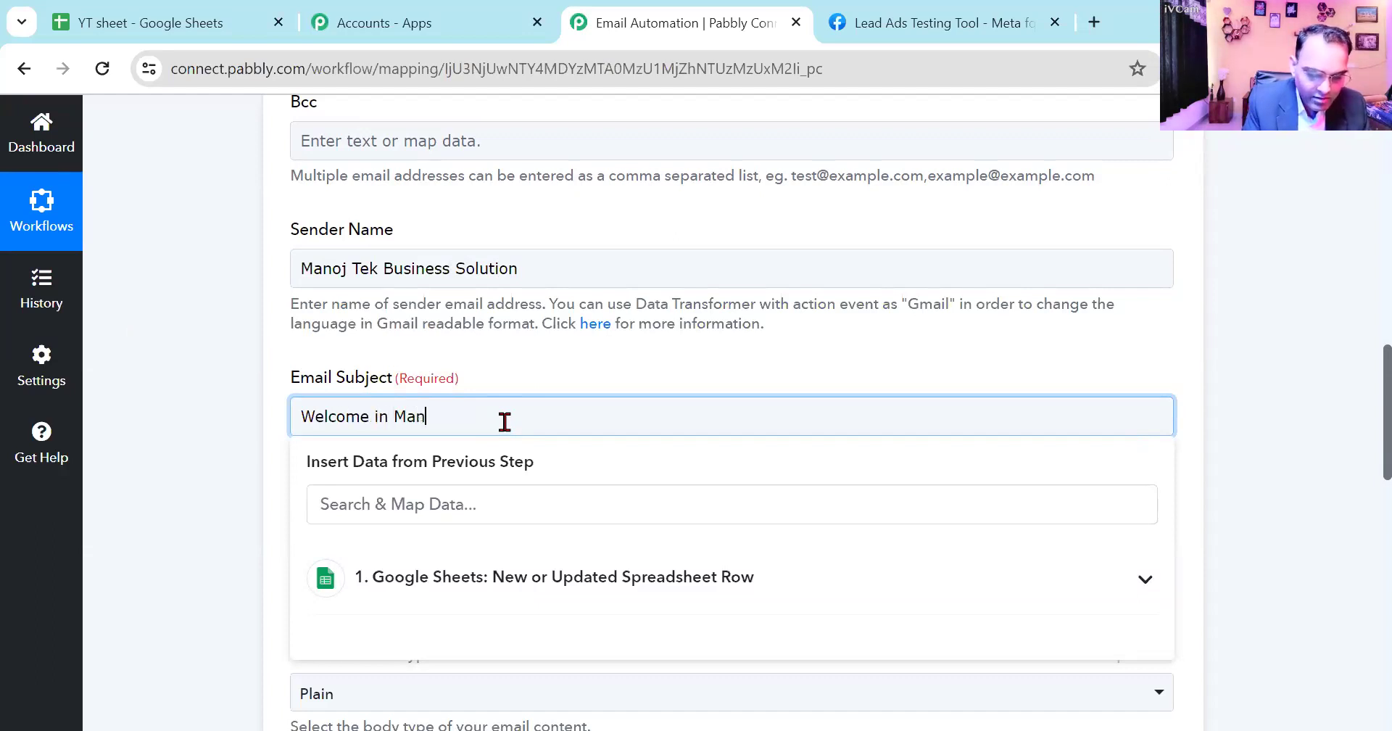
type("oj Tek B")
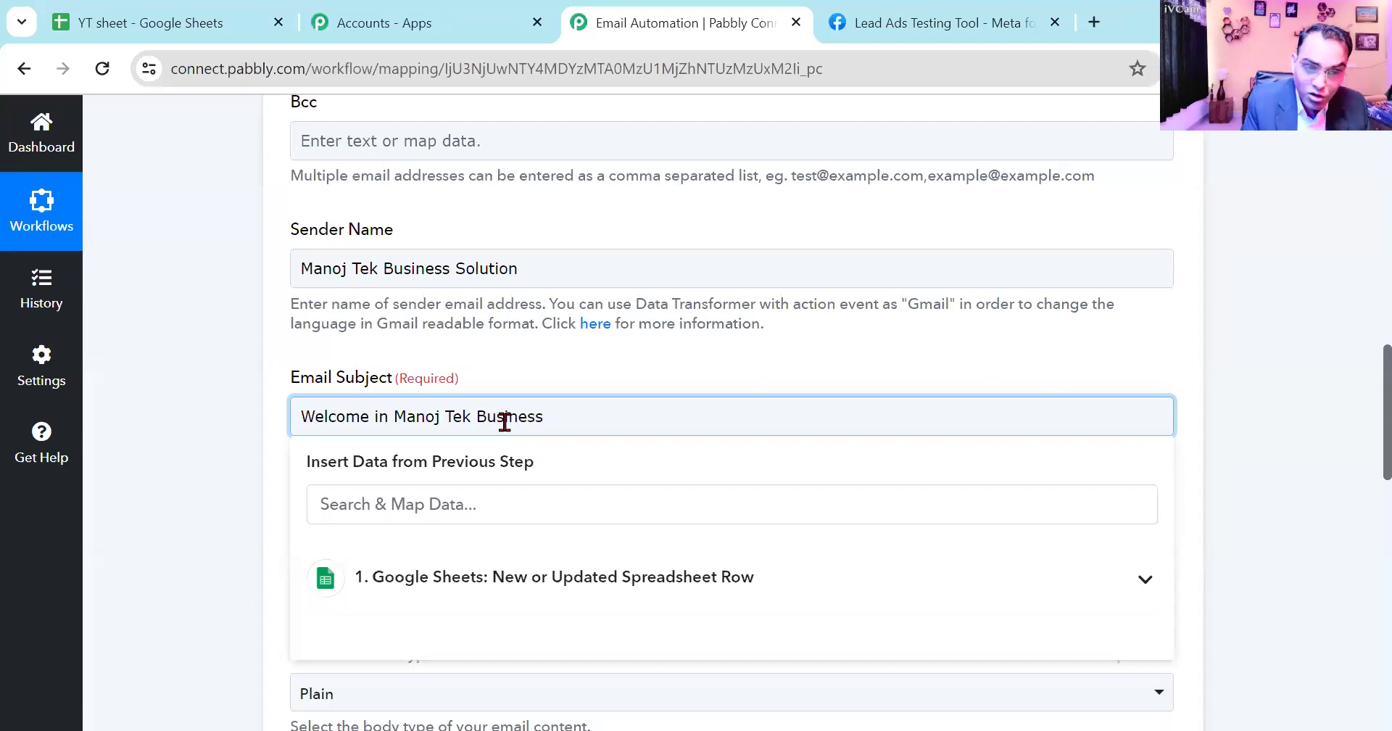
type("usiness")
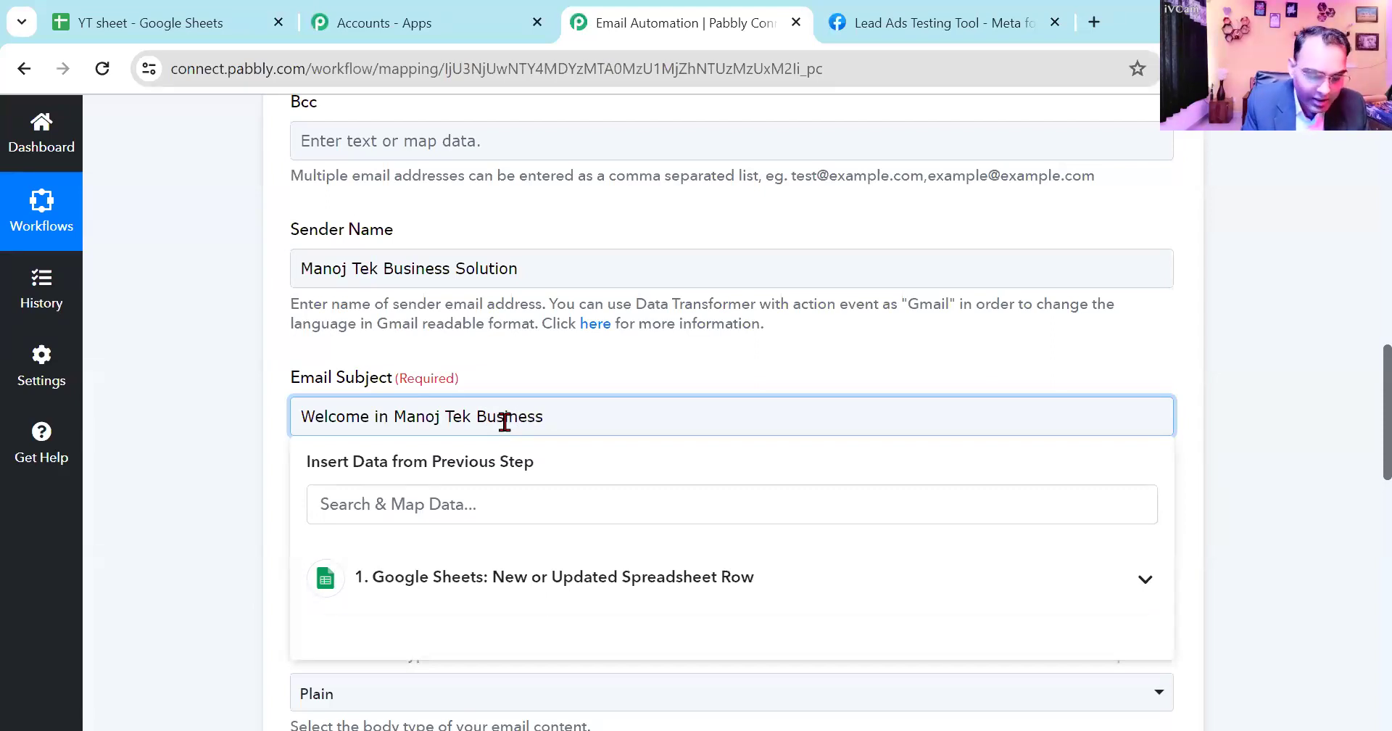
type(" Solution")
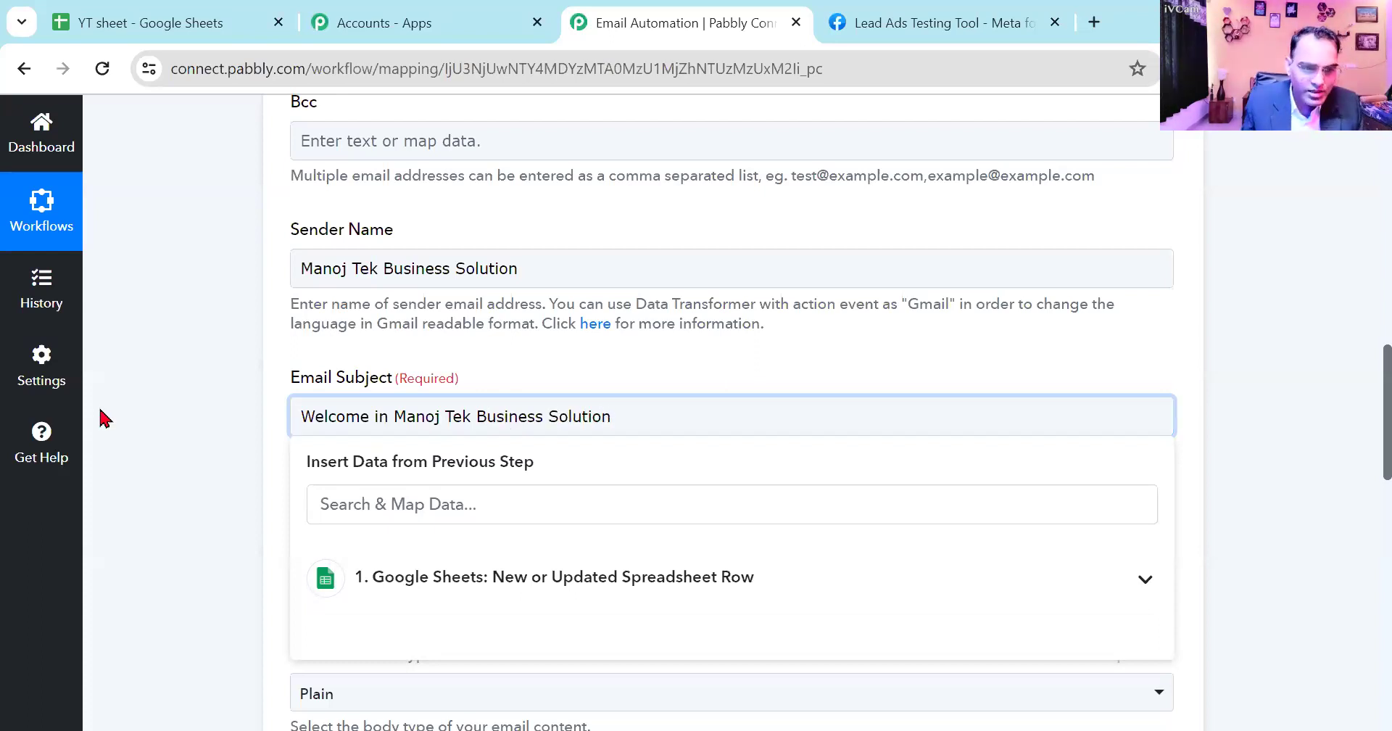
left_click(239, 419)
- Go to the empty Email Content field and open ChatGPT in a new browser tab
scroll(415, 475, "down", 3)
left_click(398, 350)
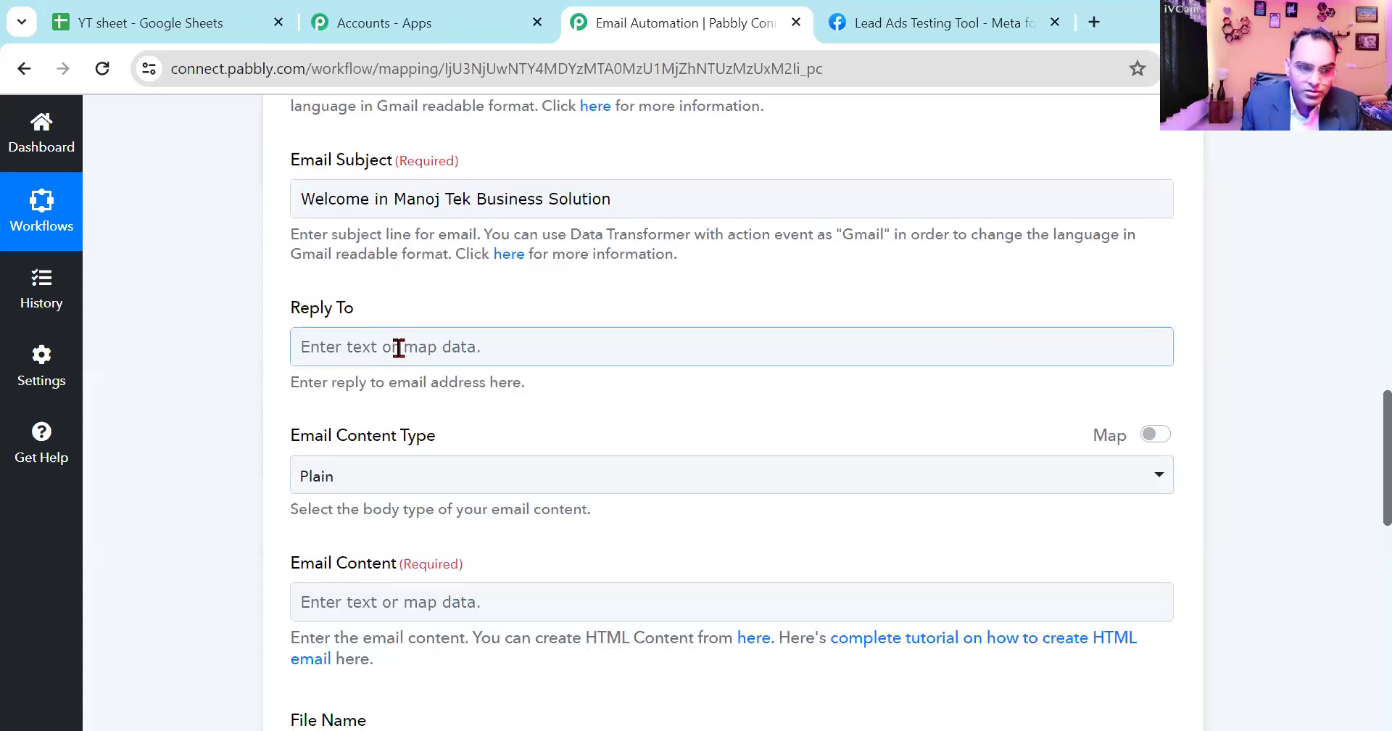
scroll(435, 362, "down", 3)
left_click(393, 382)
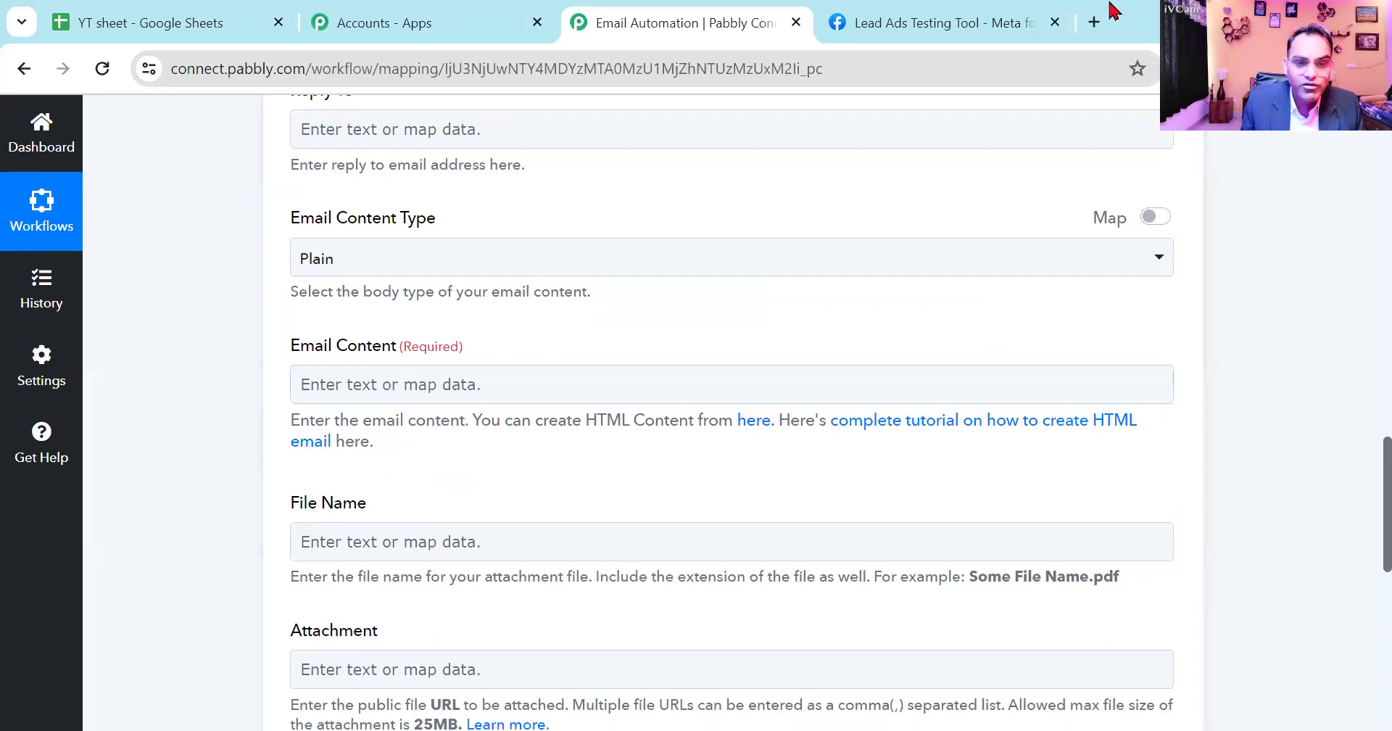
left_click(1094, 21)
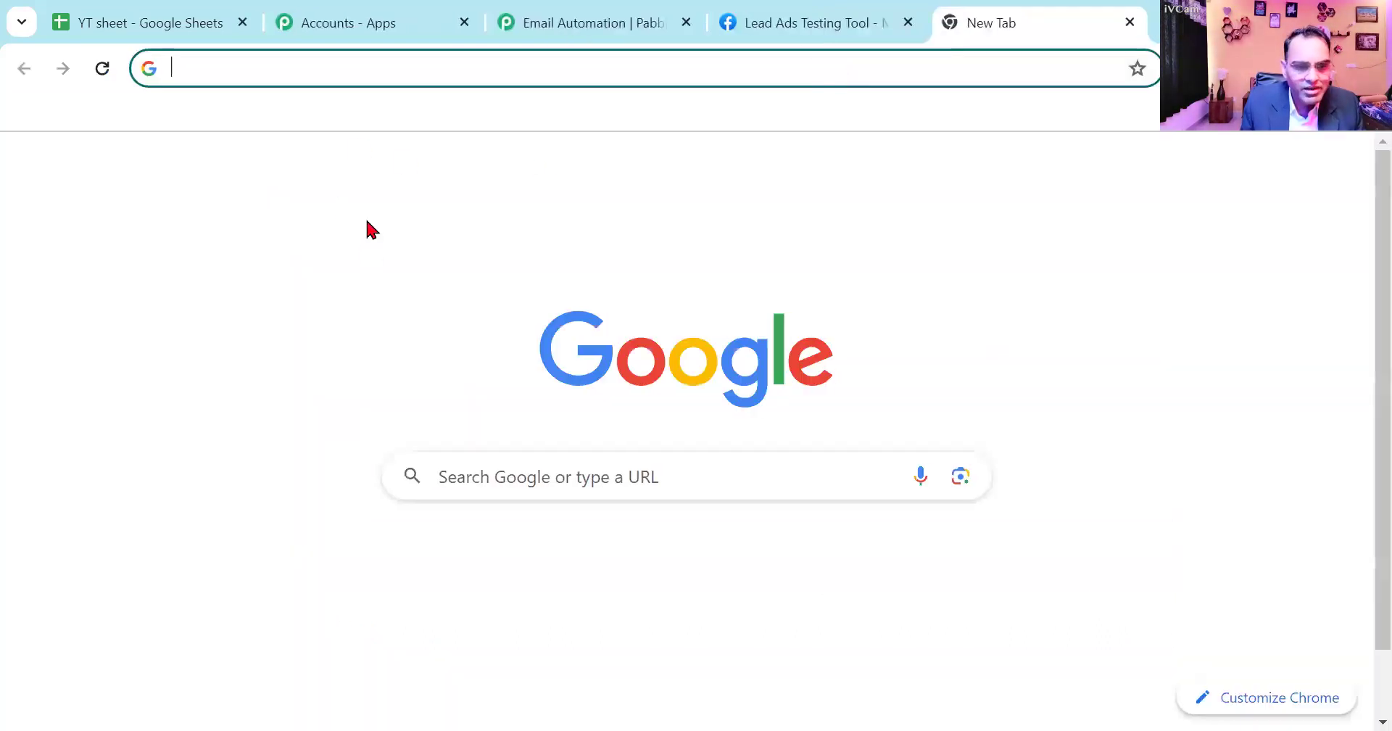
type("chat")
key("Return")
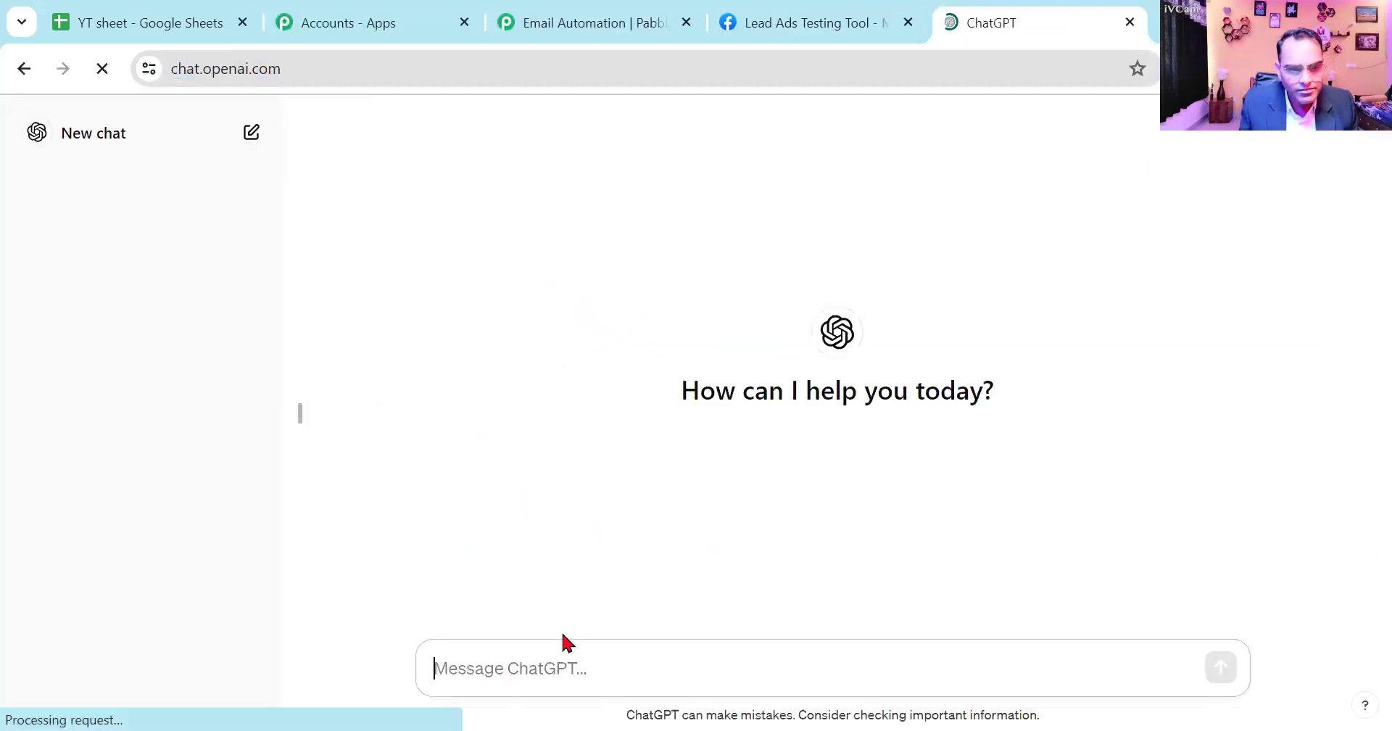
- Send ChatGPT the prompt "Please write a welcome email to my leads. My business name is Manoj Tek business solution"
type("P")
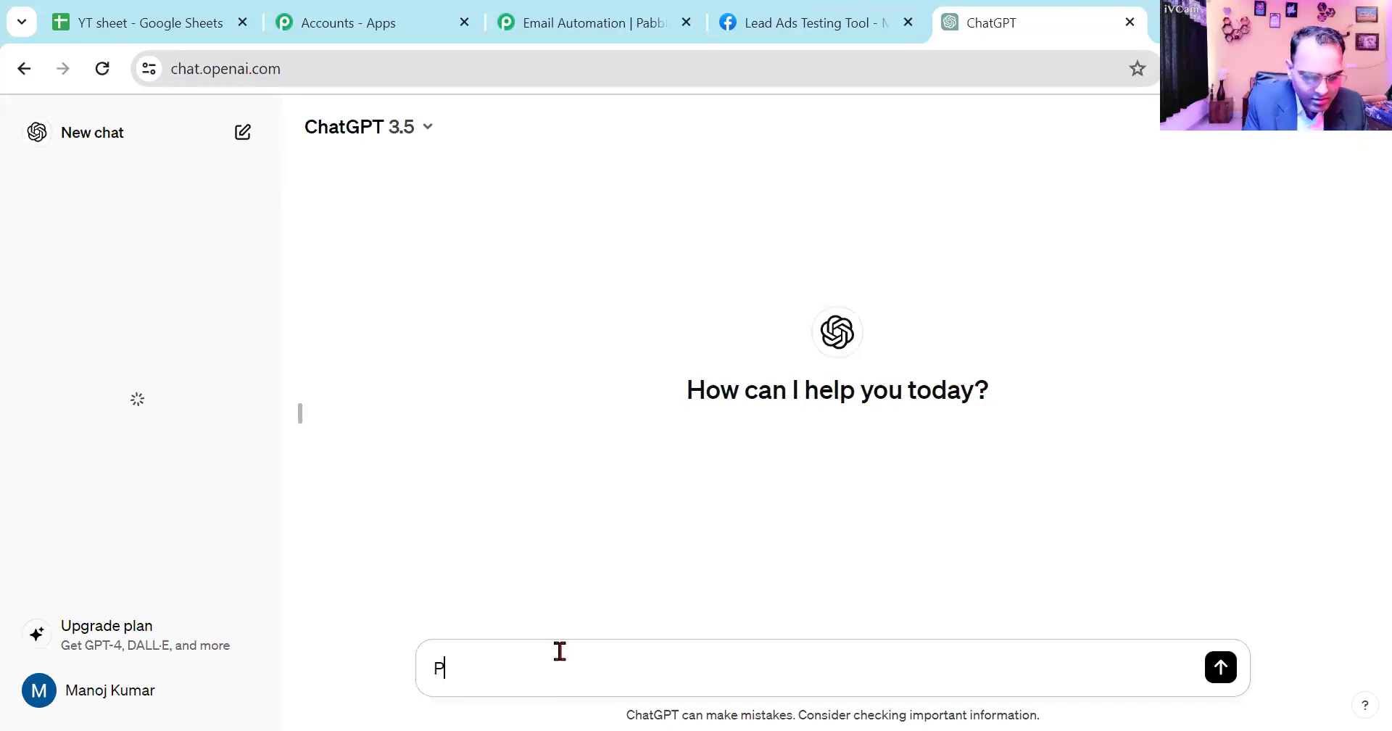
type("lease write a welcome eai")
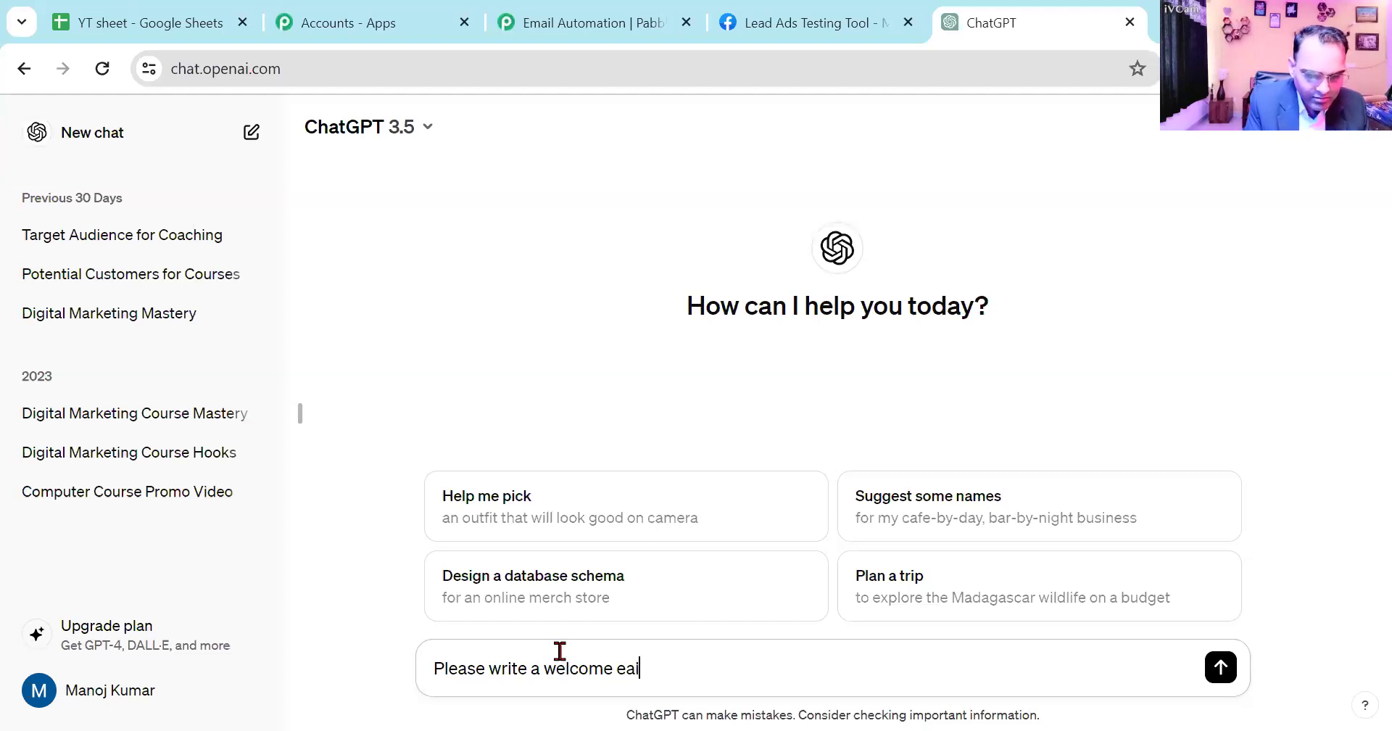
type("ail")
key("BackSpace")
key("BackSpace")
key("BackSpace")
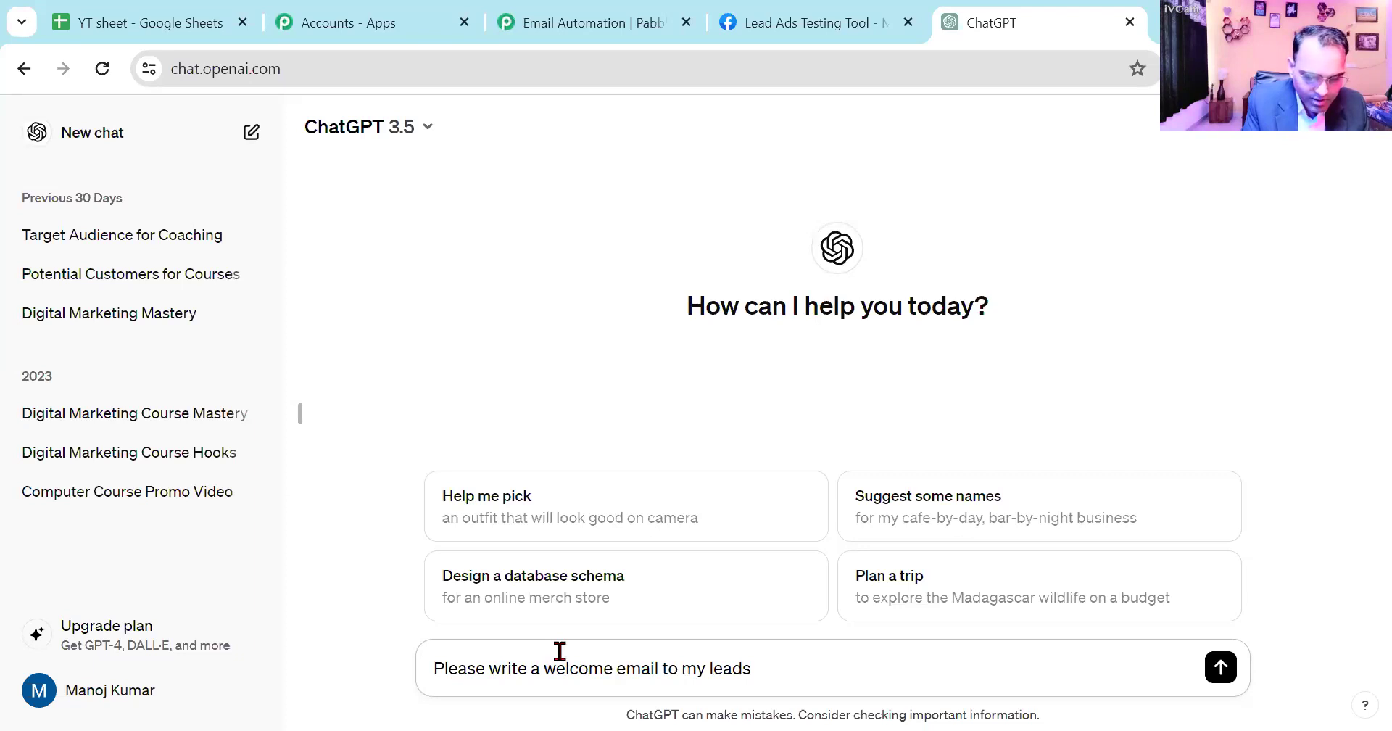
type("siness name is Manoj Tek business solution")
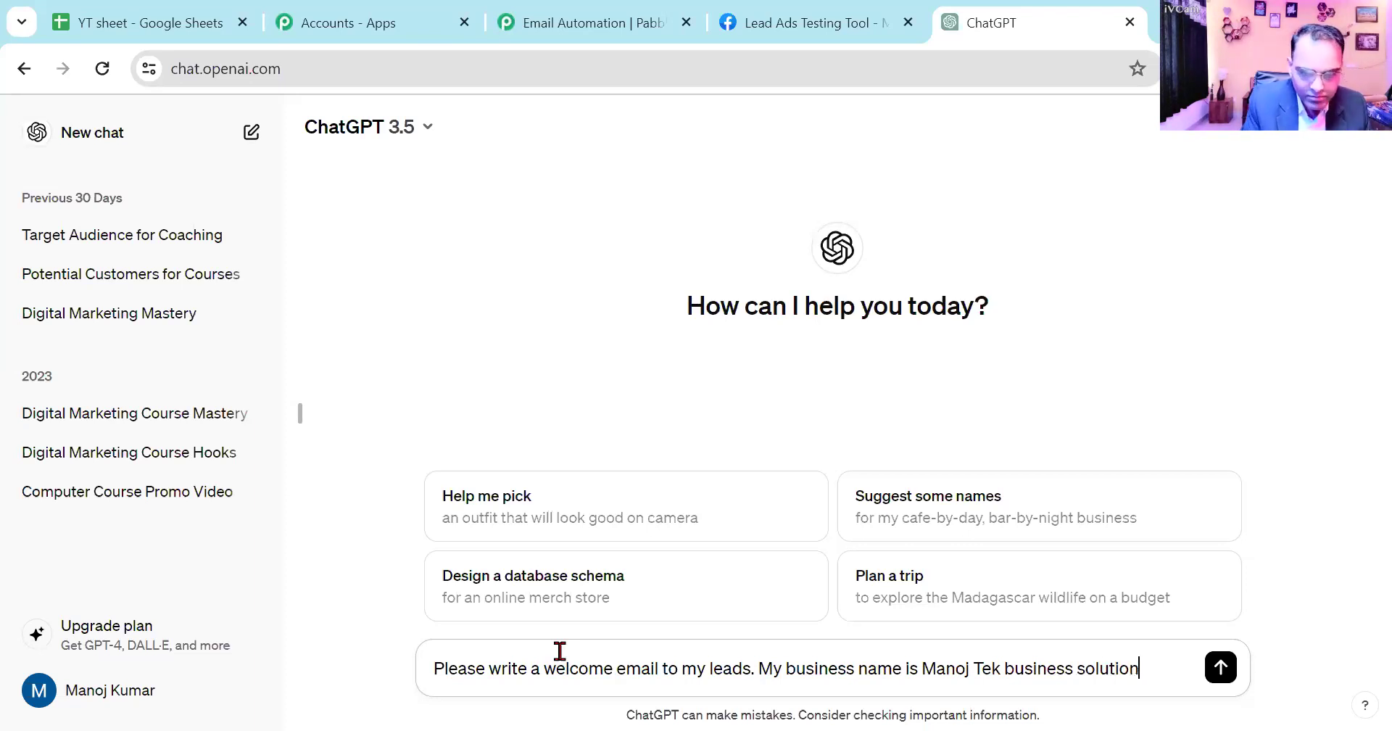
left_click(1221, 668)
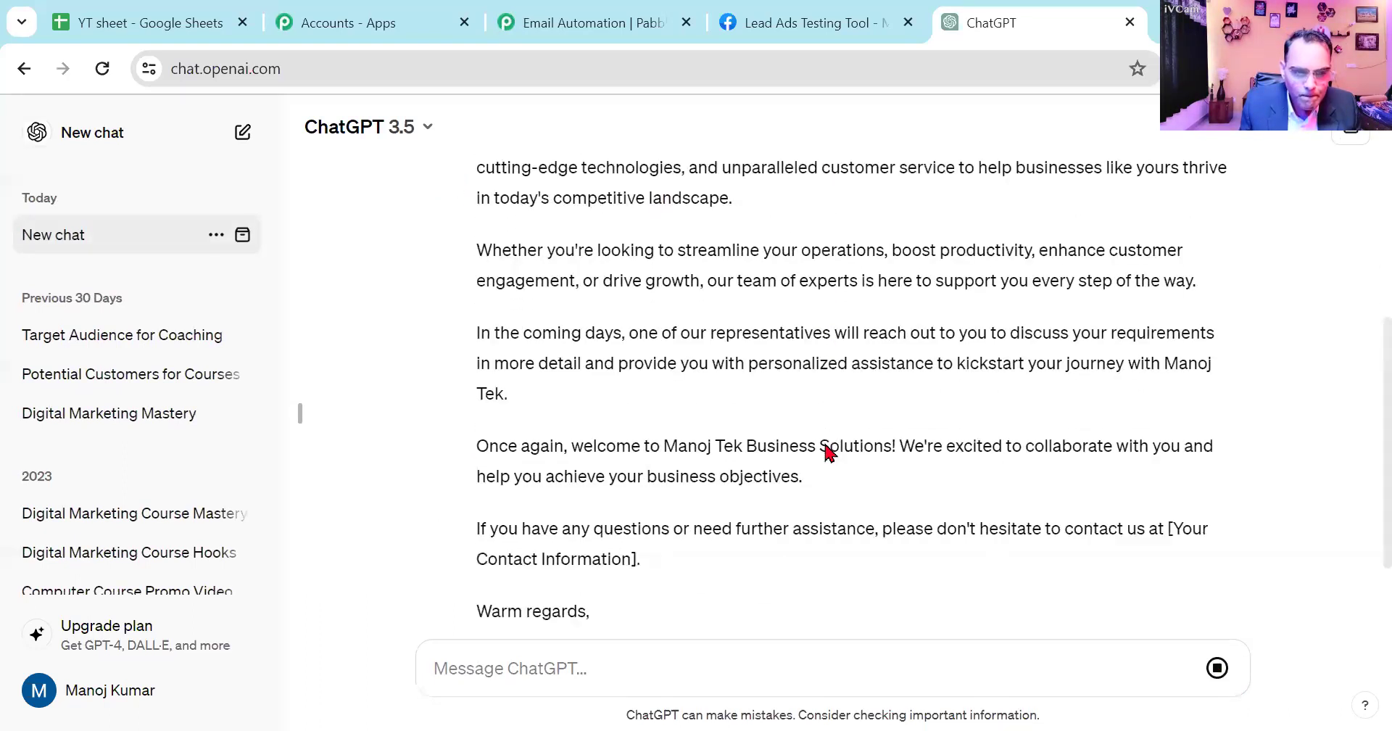
- Copy the generated email from "Dear [Lead's Name]" through the closing contact line into Pabbly's Email Content field
scroll(824, 441, "up", 10)
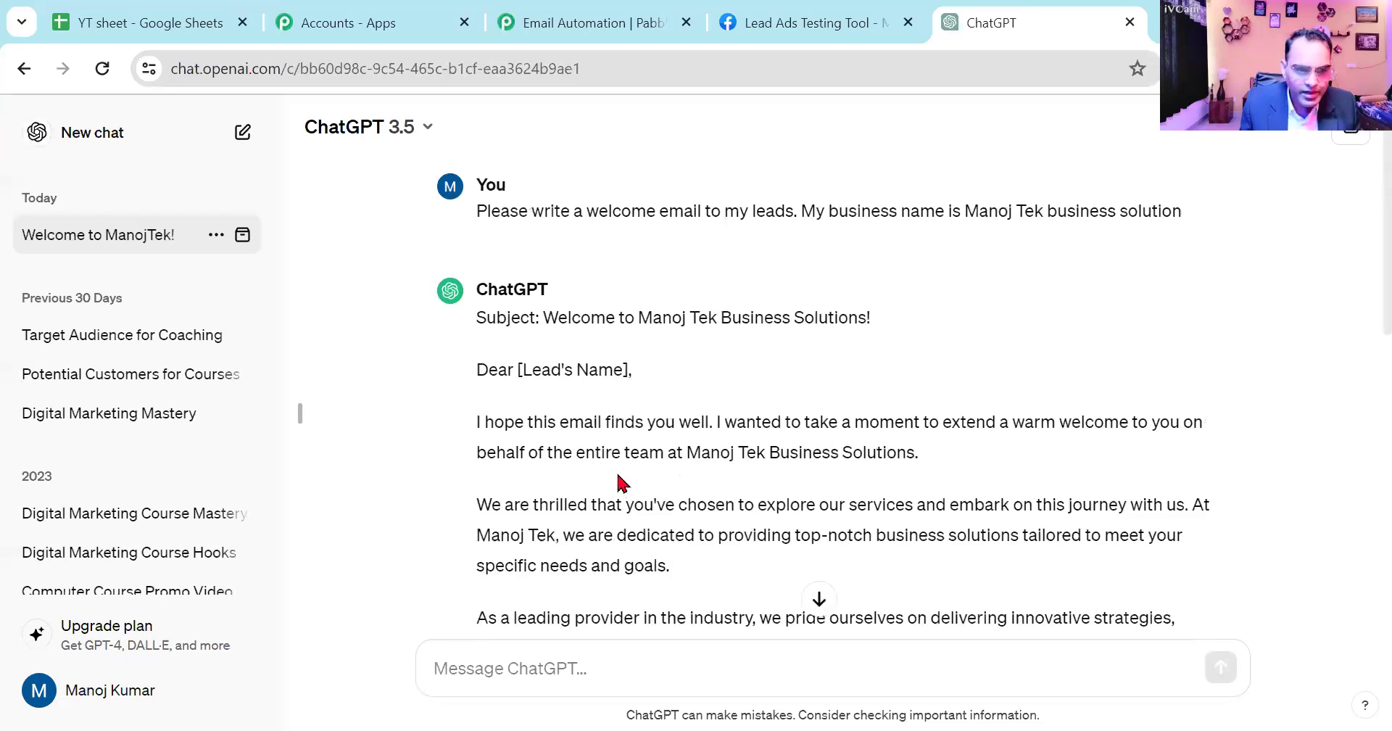
left_click_drag(478, 366, 642, 564)
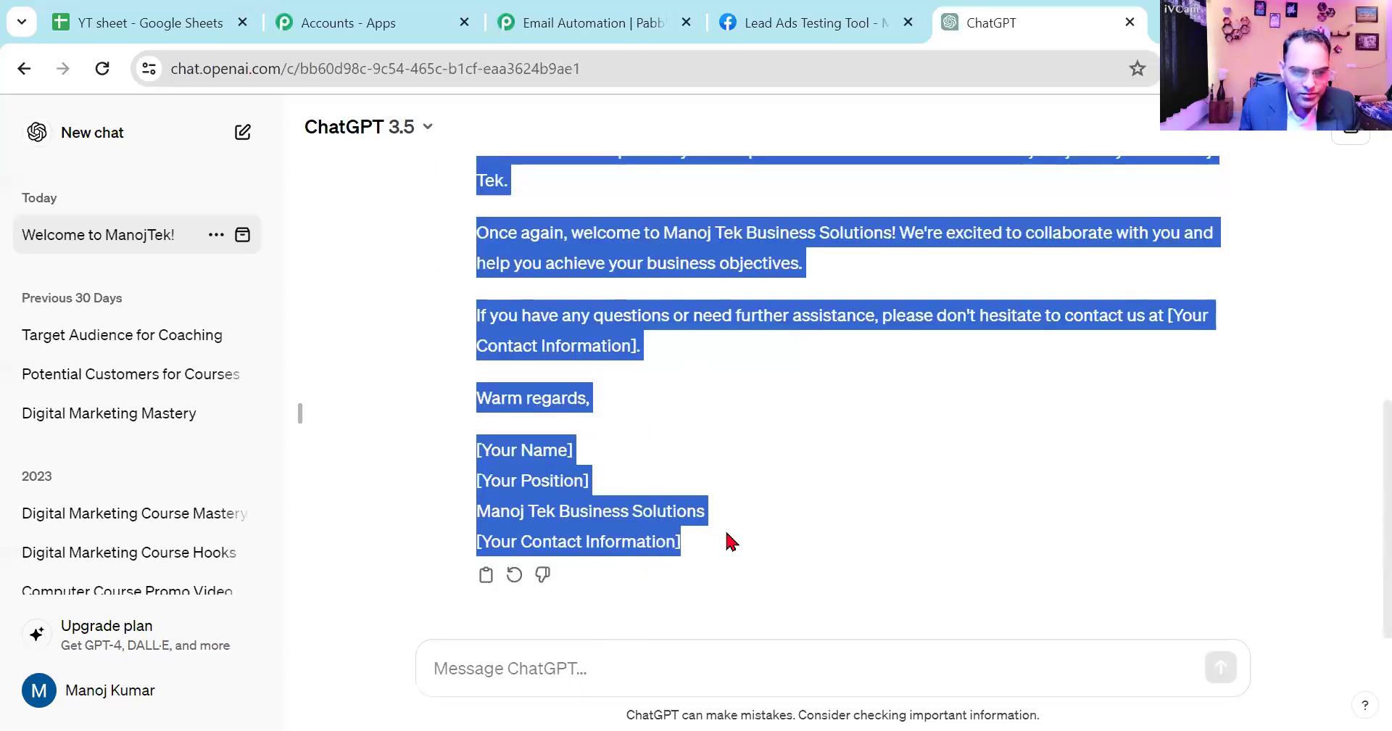
left_click(630, 16)
left_click(392, 382)
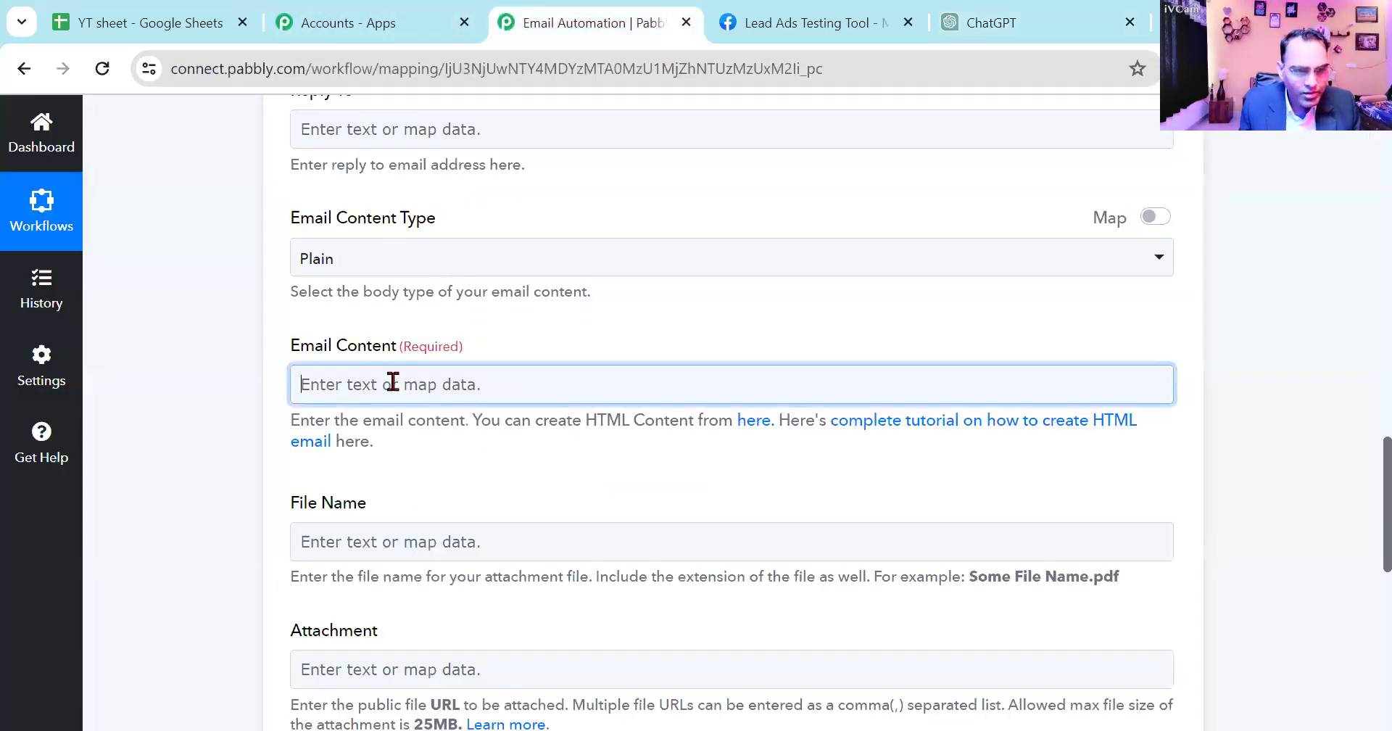
type("Dear [Lead's Name], I hope this email finds you well. I wanted to take a moment to extend a warm welcome to you on behalf of the entire team at Manoj Tek Business Solutions.We are thrilled that you've chosen to explore our services and embark on this journey with us. At Manoj Tek, we are dedicated to providing top-notch business solutions tailored to meet your specific needs and goals.As a leading provider in the industry, we pride ourselves on delivering innovative strategies, cutting-edge technologies, and unparalleled customer service to help businesses like yours thrive in today's competitive landscape.Whether you're looking to streamline your operations, boost productivity, enhance customer engagement, or drive growth, our team of experts is here to support you every step of the way.In the coming days, one of our representatives will reach out to you to discuss your requirements in more detail and provide you with personalized assistance to kickstart your journey with Manoj Tek.Once again, welcome to Manoj Tek Business Solutions! We're excited to collaborate with you and help you achieve your business objectives.If you have any questions or need further assistance, please don't hesitate to contact us at [Your Contact Information].Warm regards,[Your Name] [Your Position] Manoj Tek Business Solutions [Your Contact Information]")
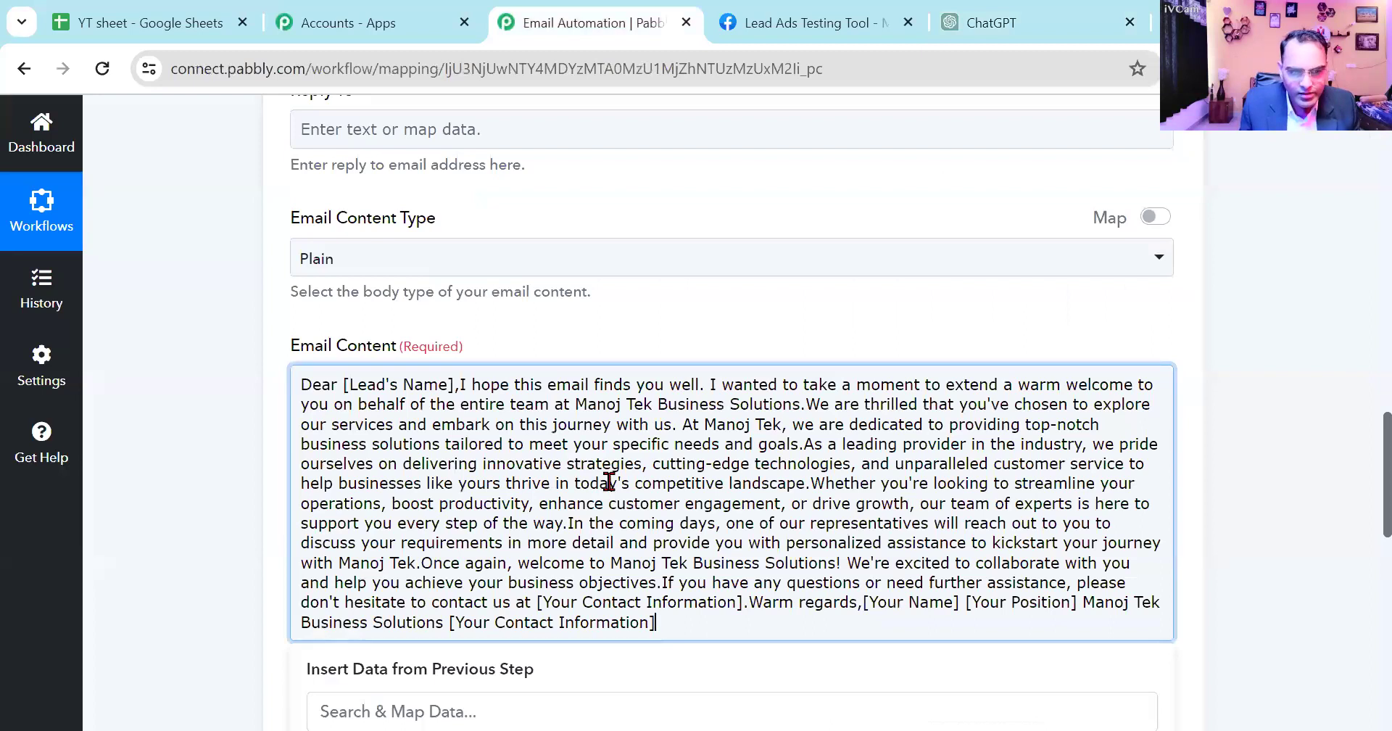
- Insert a blank line between the "Dear [Lead's Name]," greeting and the email body
left_click(459, 384)
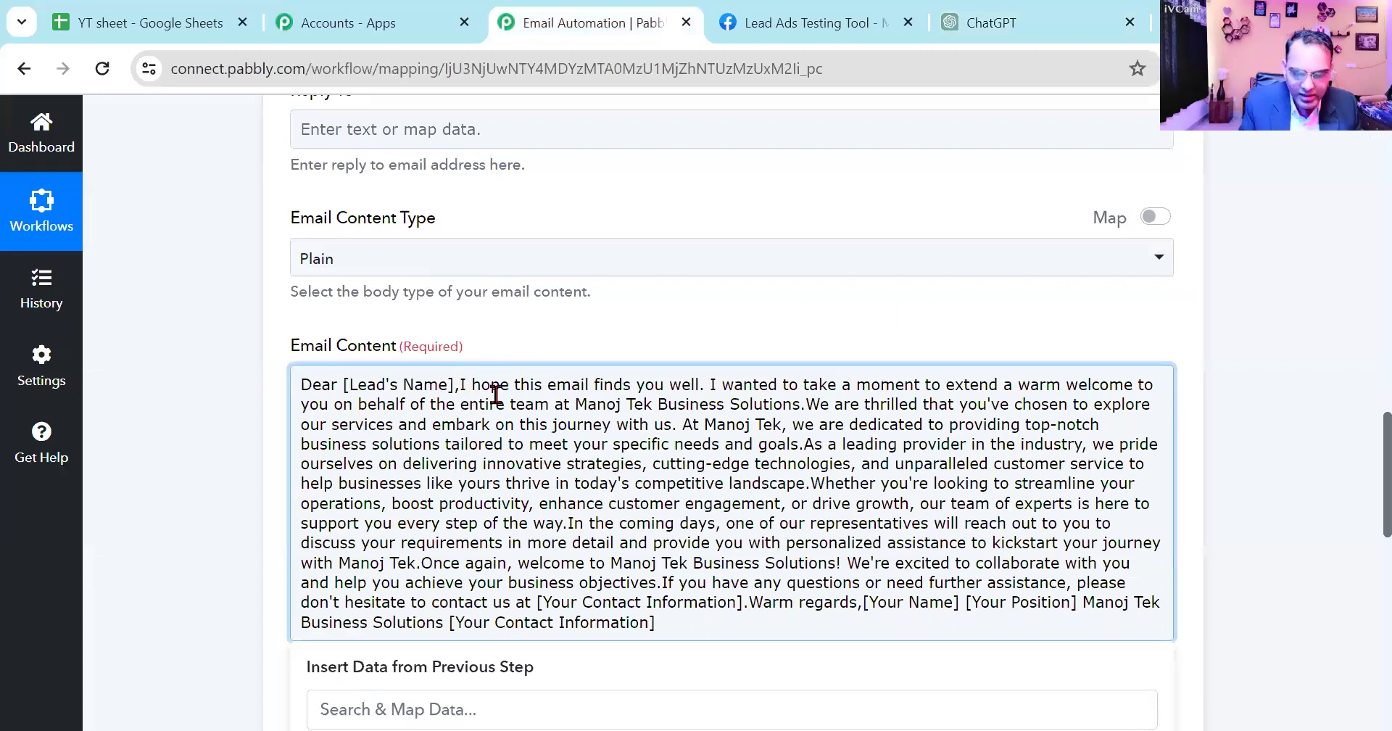
key("Return")
key("Return")
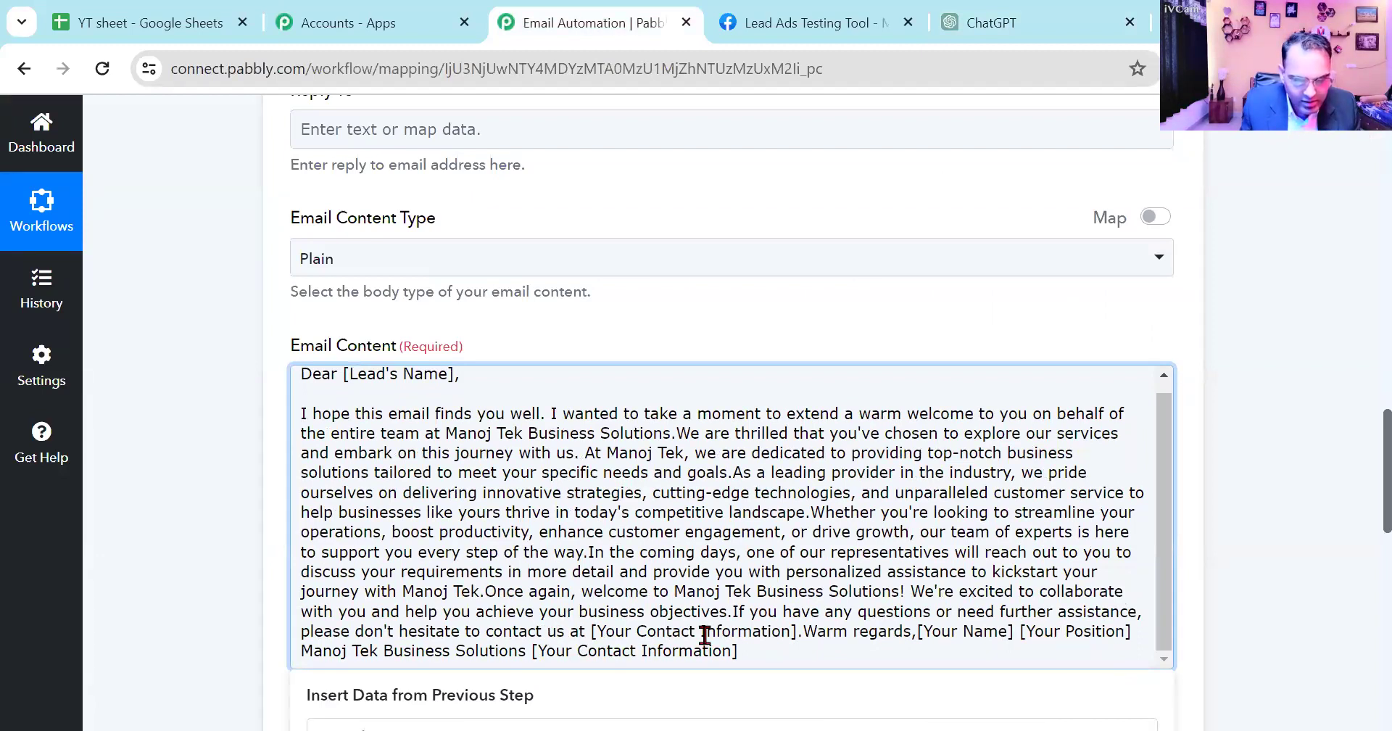
- Split the sign-off into separate lines for regards, name, position, business and contact information, with a blank line above "Warm regards"
key("Return")
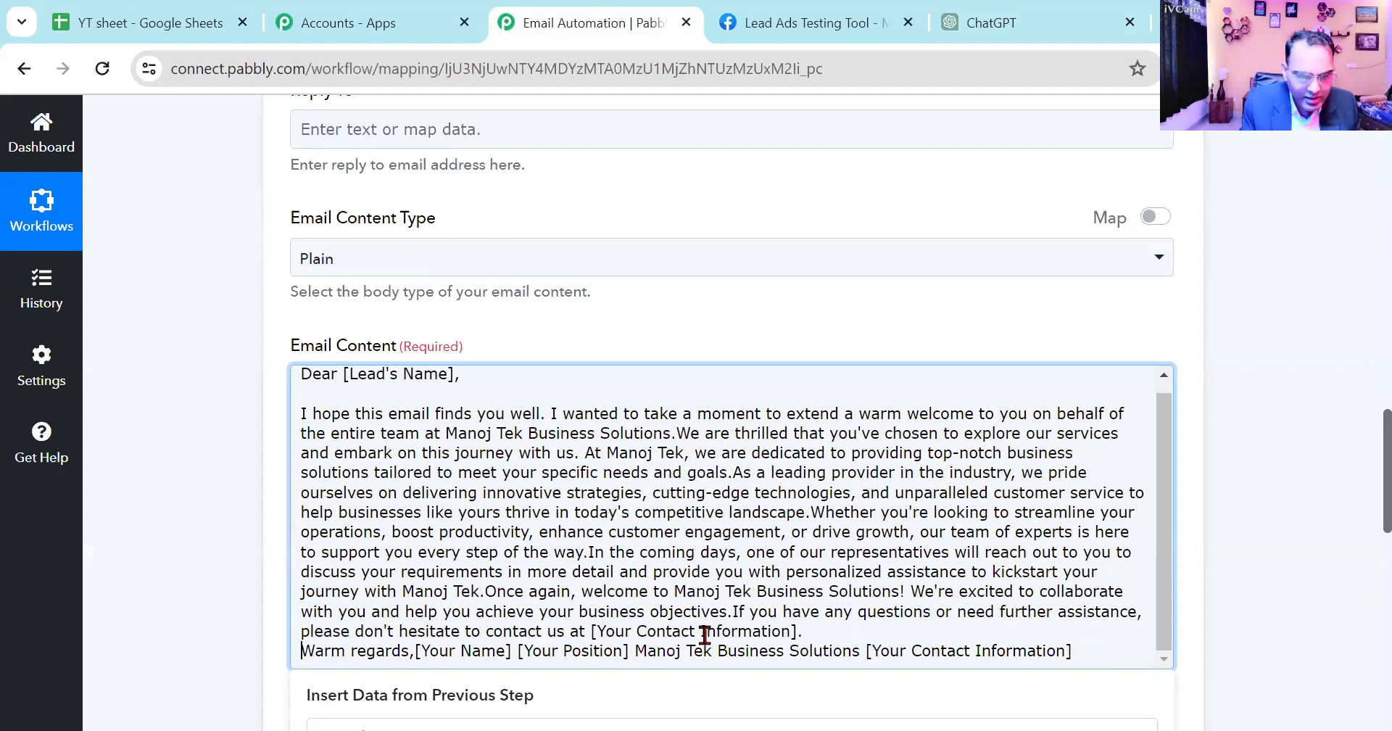
scroll(704, 635, "down", 1)
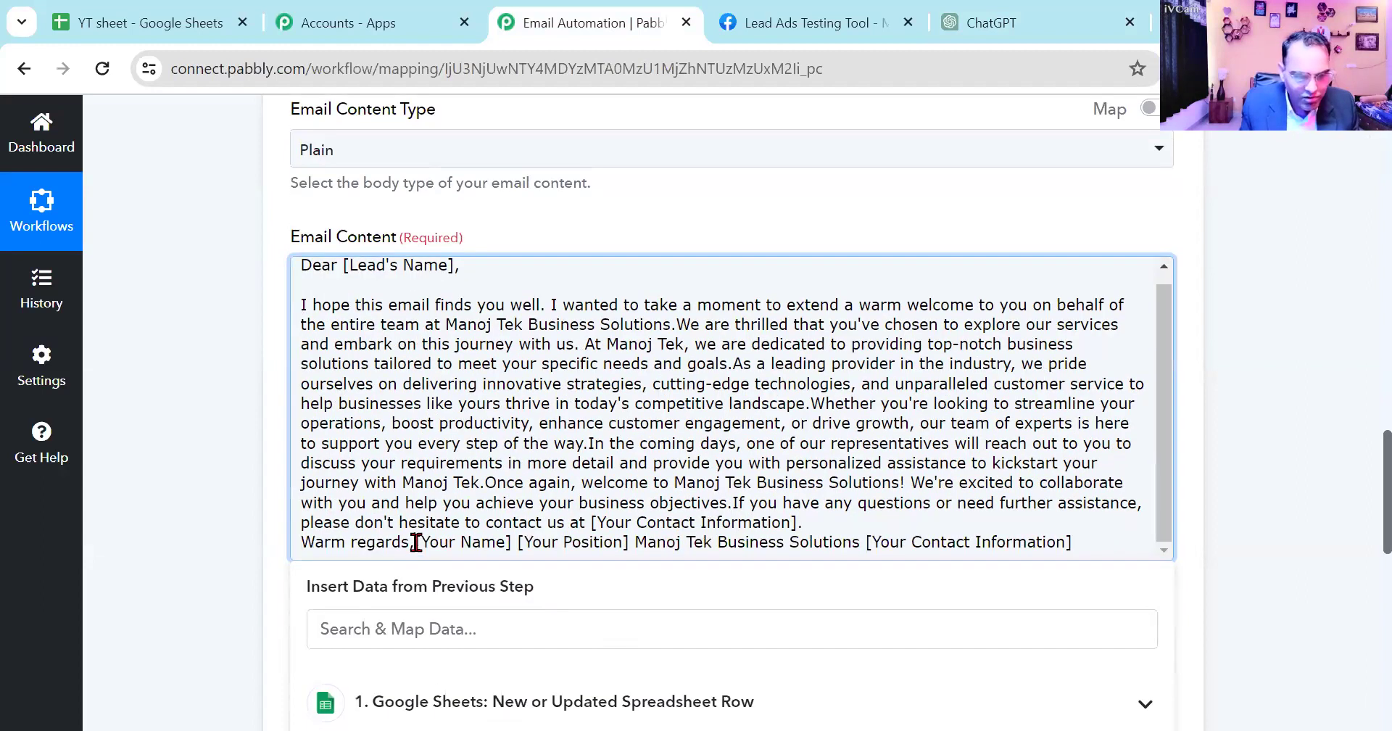
left_click(418, 542)
key("Return")
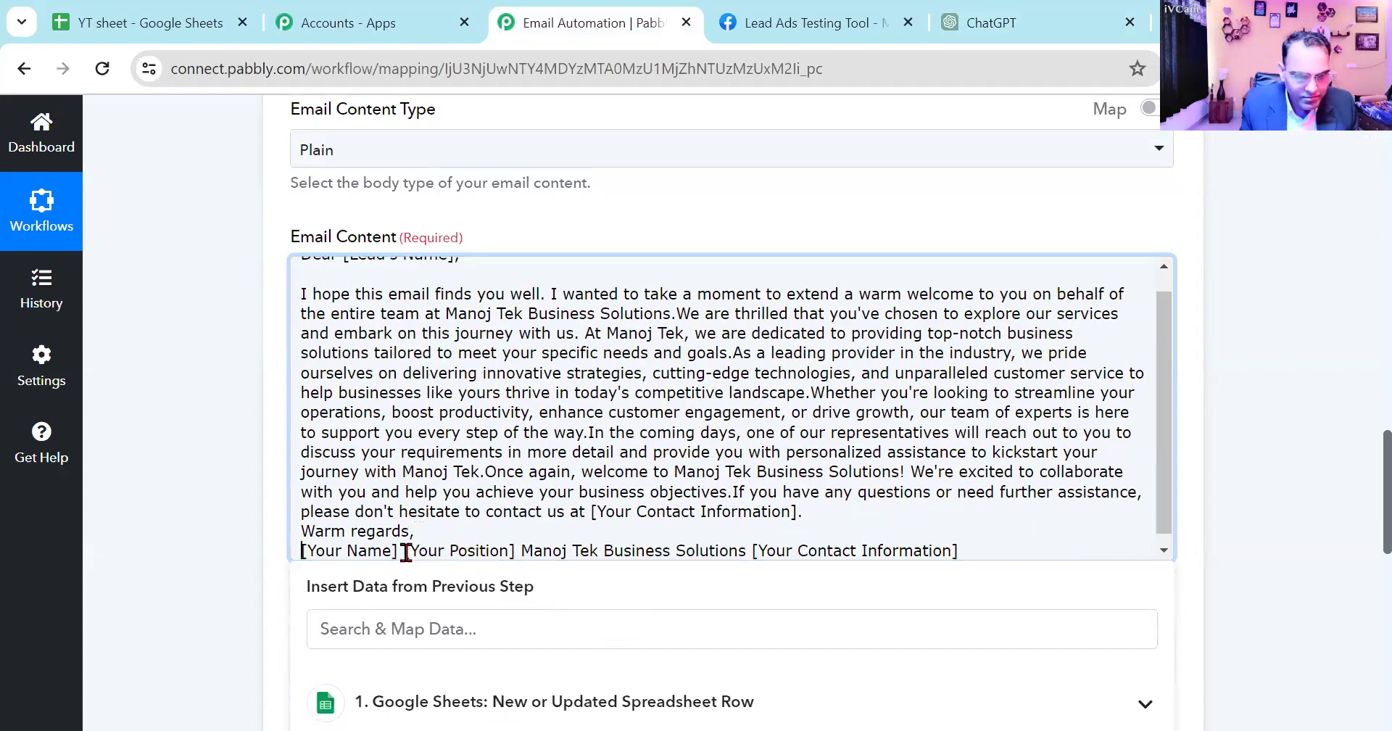
left_click(403, 550)
key("Return")
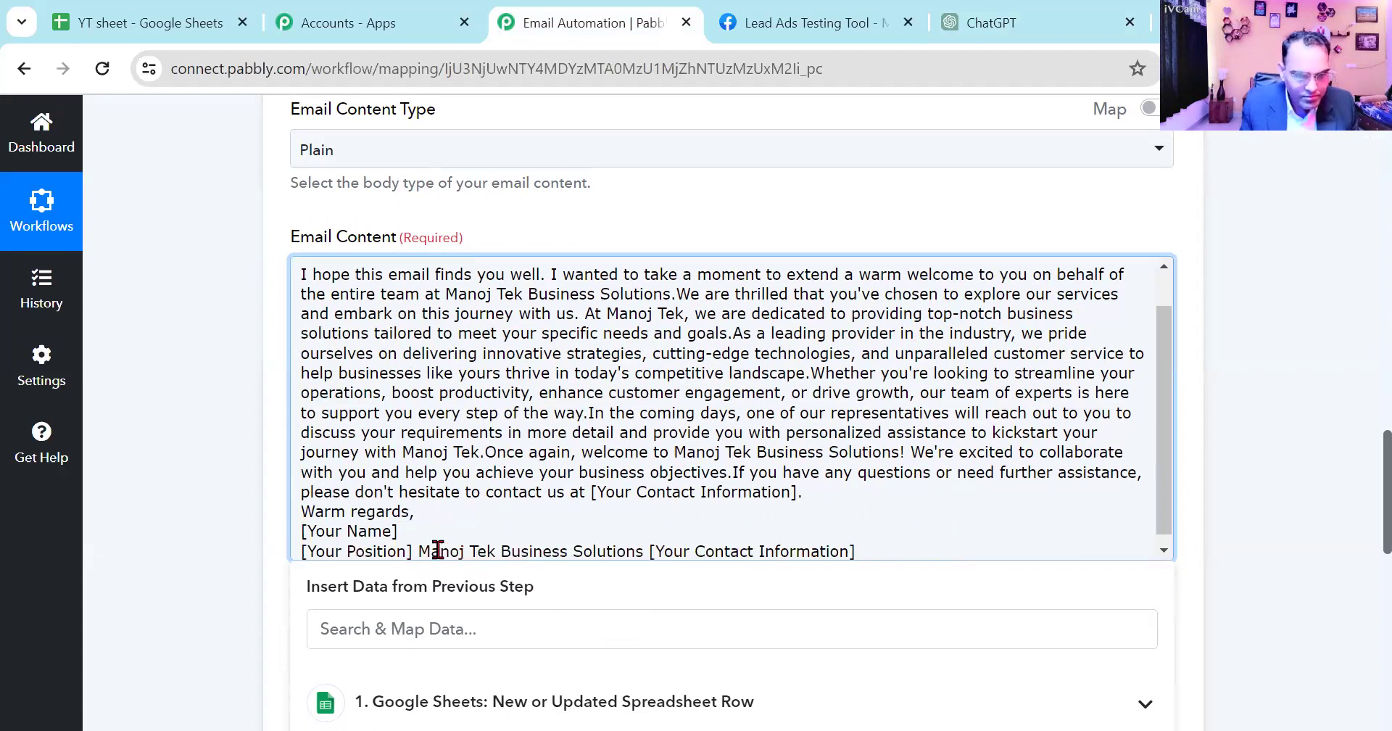
left_click(421, 549)
key("Return")
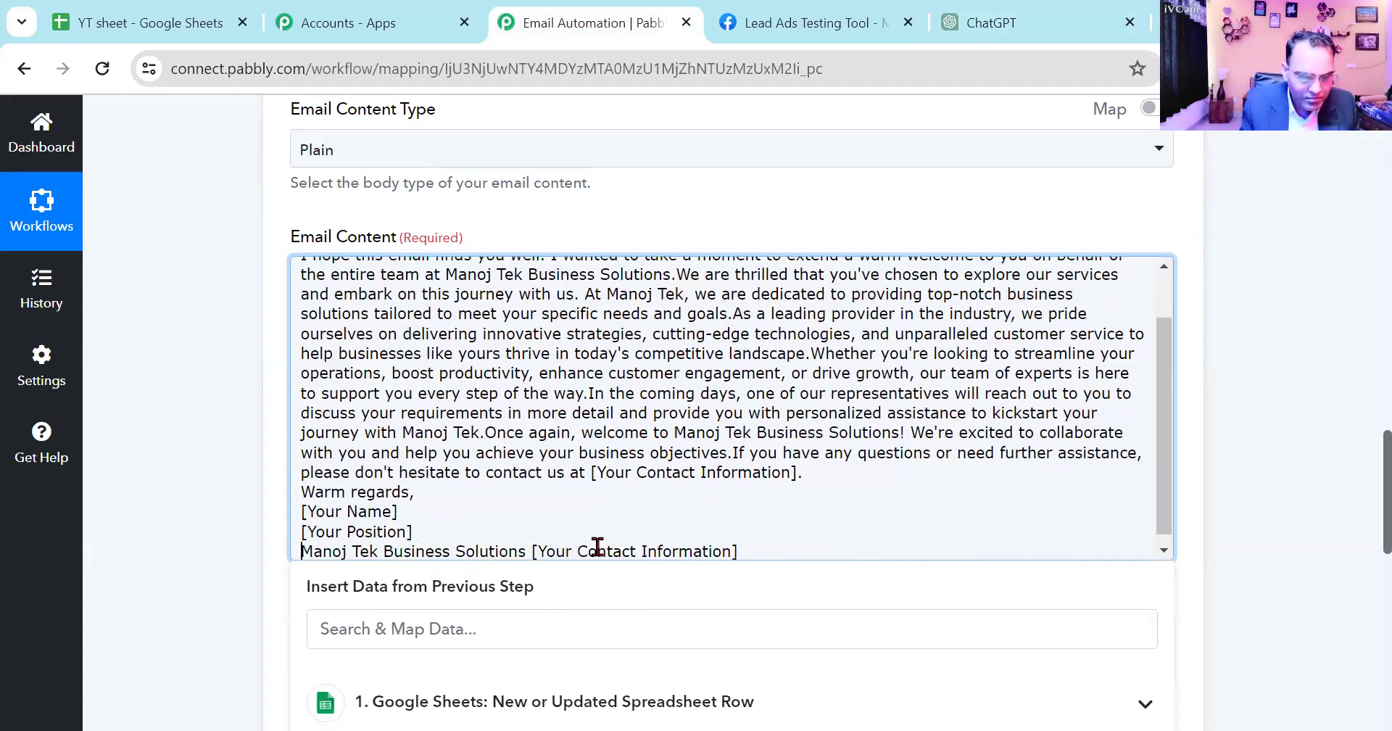
left_click(527, 551)
key("Return")
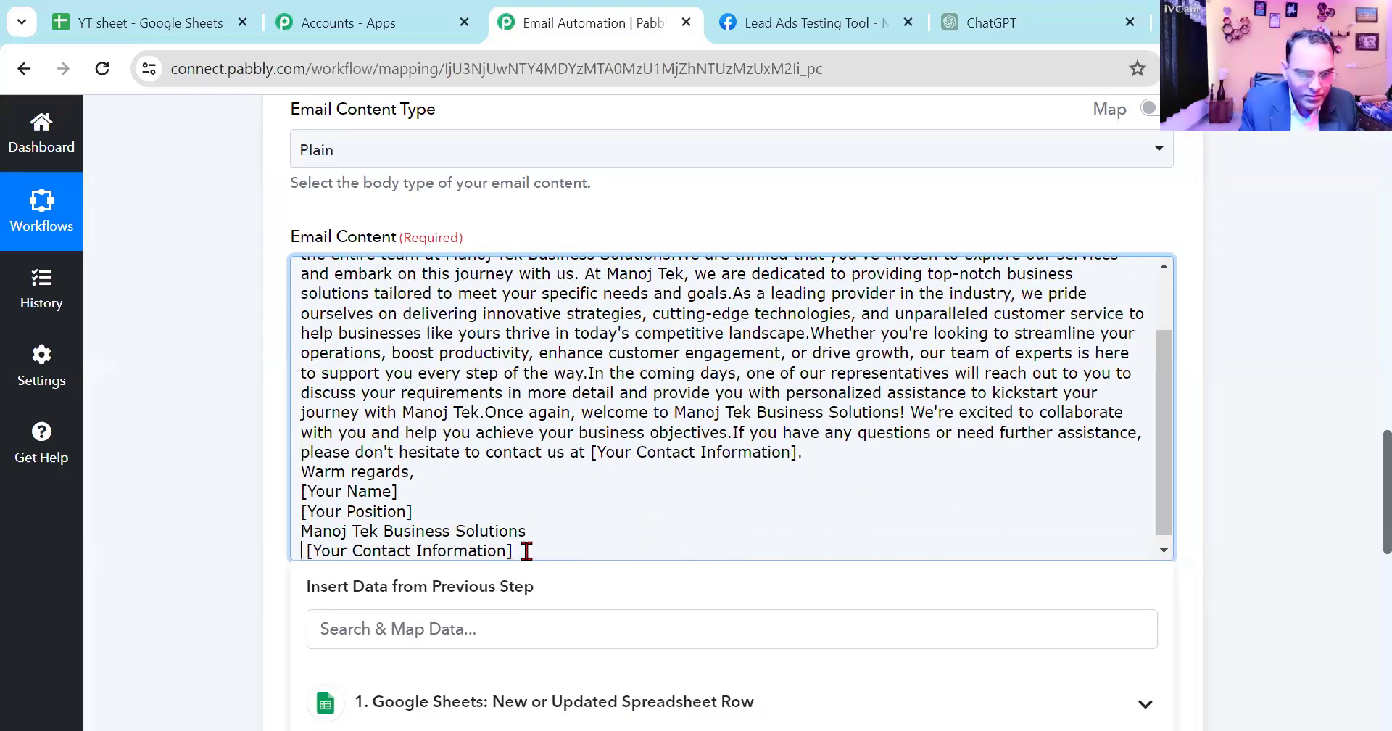
left_click(817, 459)
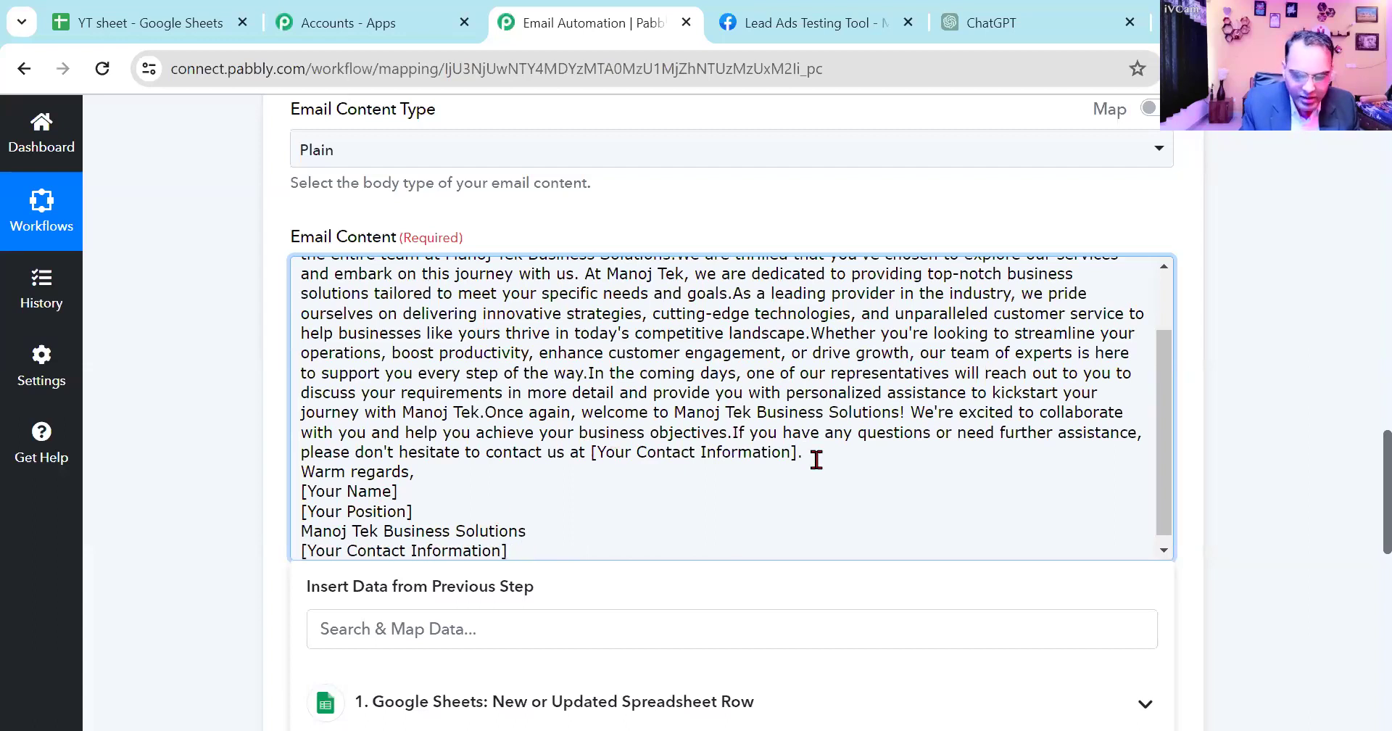
key("Return")
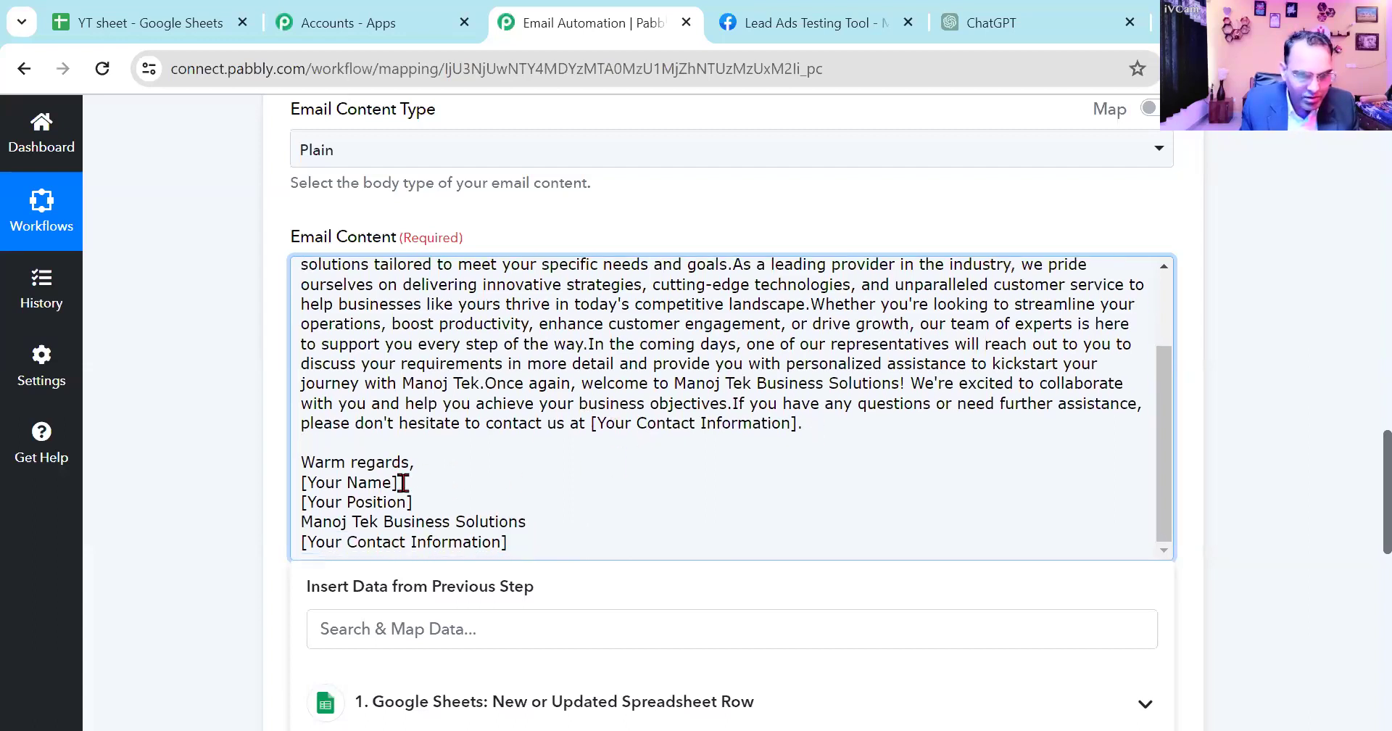
- Replace the [Your Name] placeholder in the sign-off with the sender's full name
left_click_drag(403, 482, 300, 477)
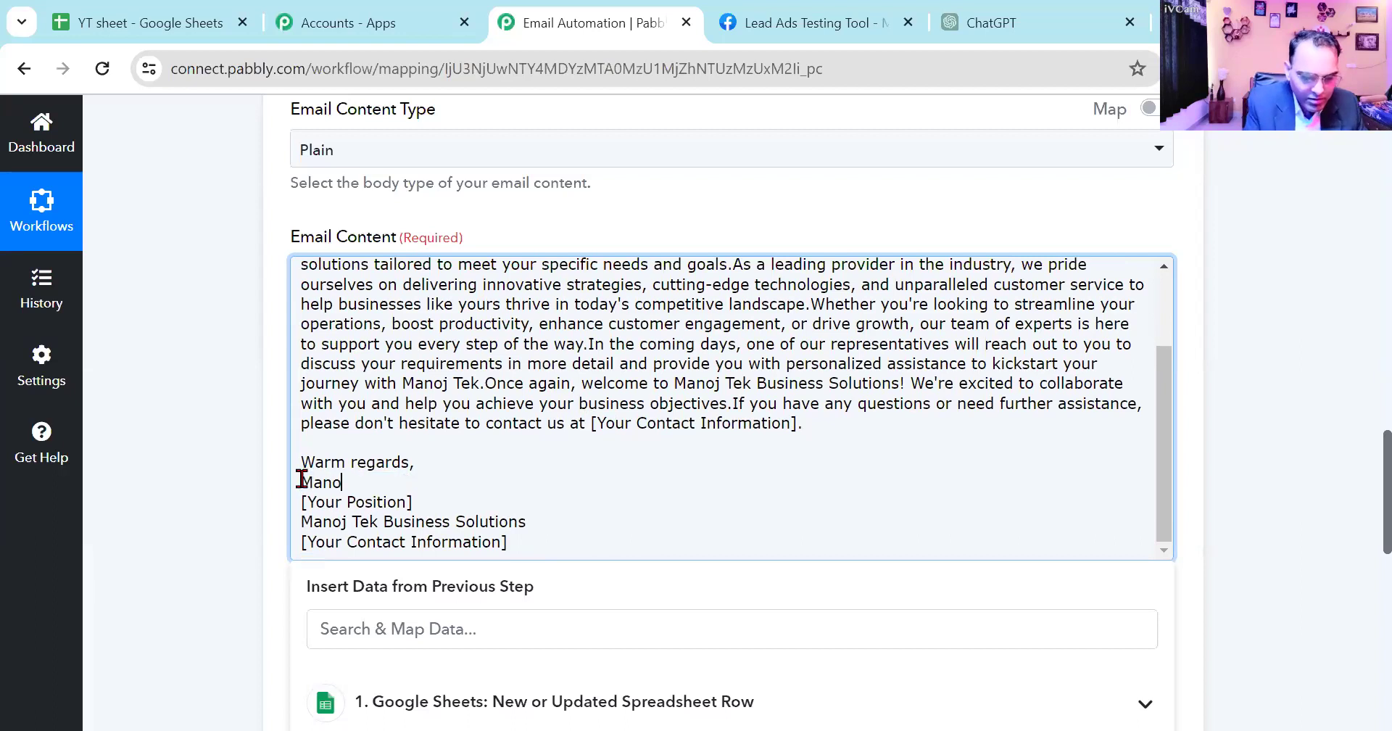
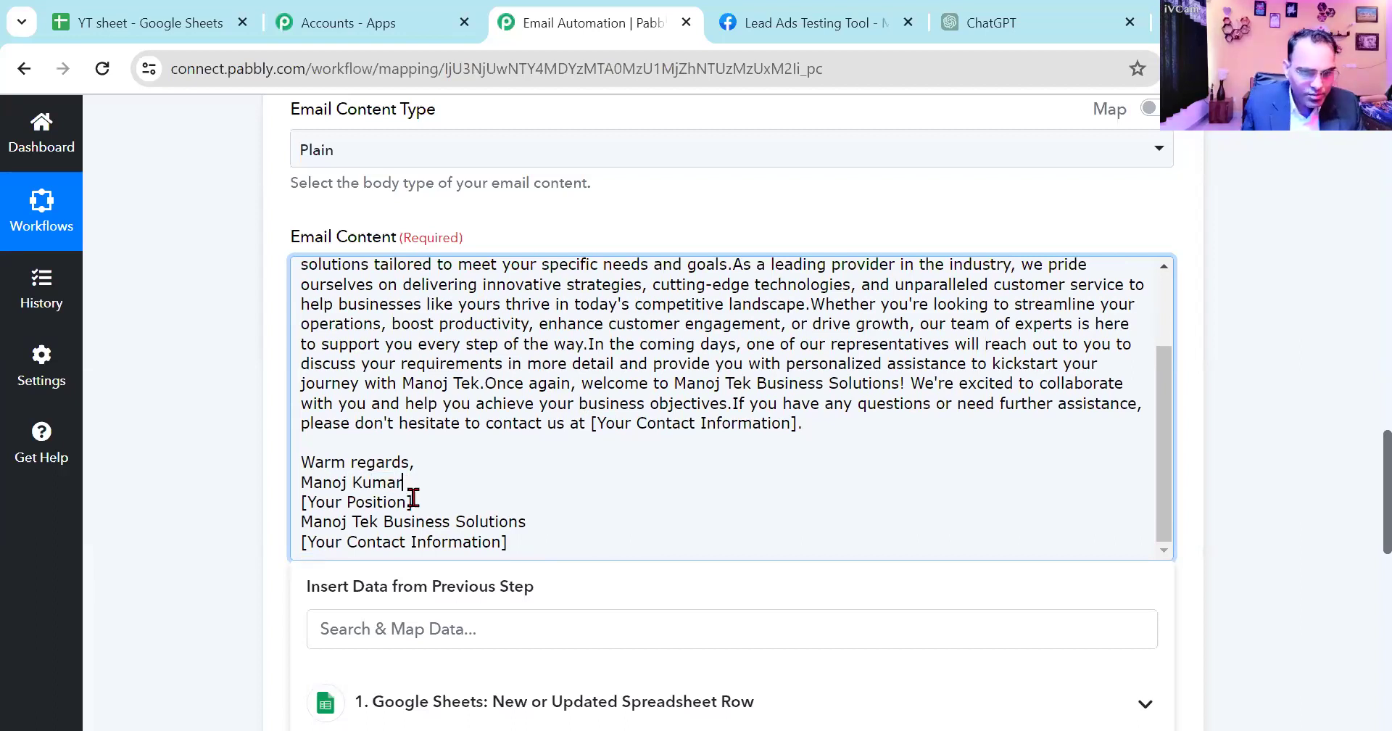
- Replace the sign-off's [Your Position] placeholder with Promoter and its closing [Your Contact Information] line with the sender's phone number
left_click_drag(413, 501, 285, 505)
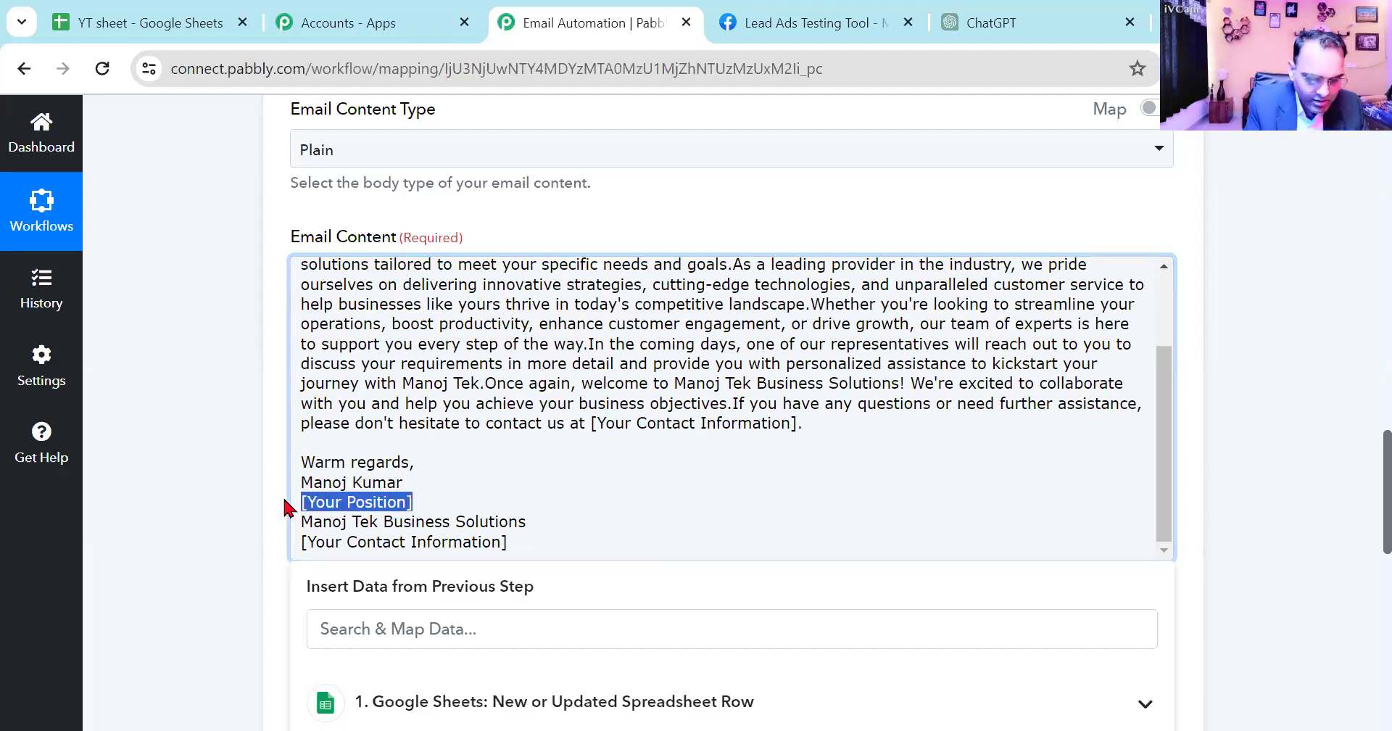
type("Promoter")
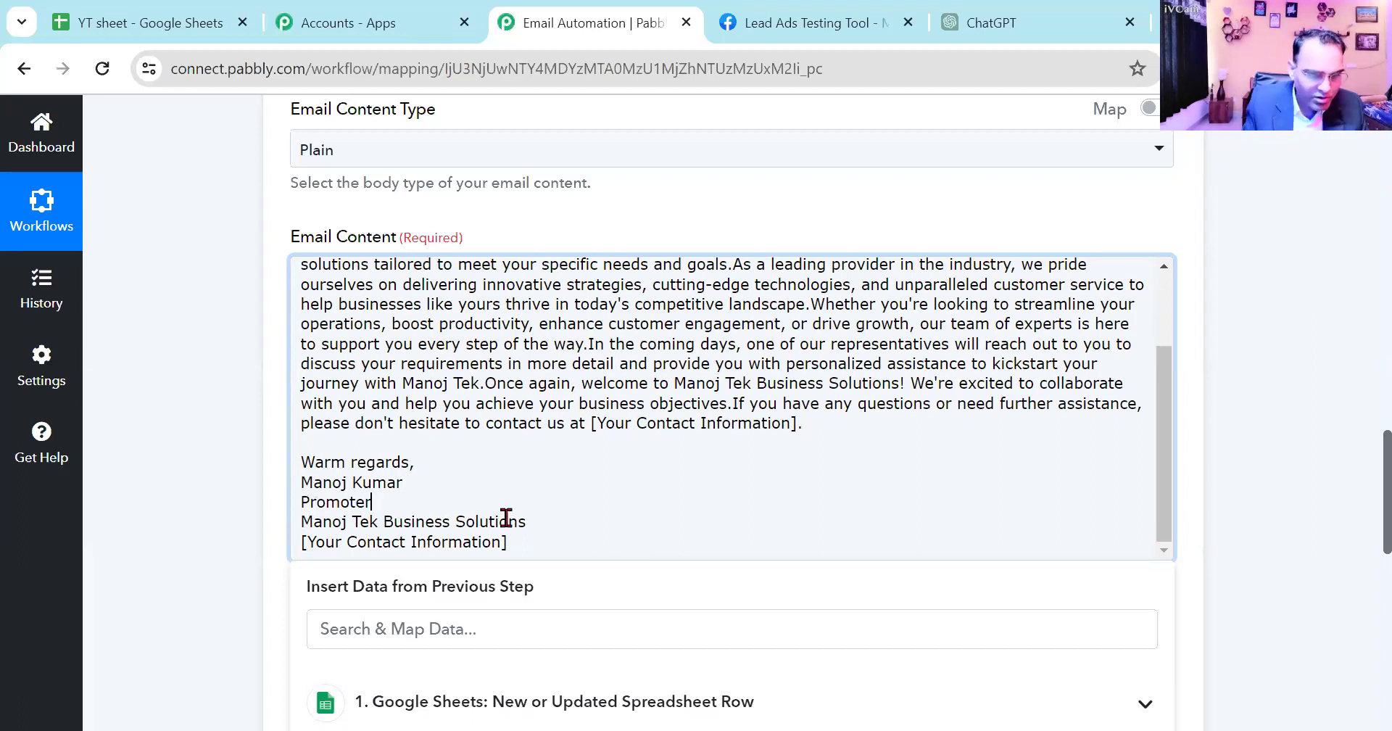
left_click_drag(509, 541, 254, 547)
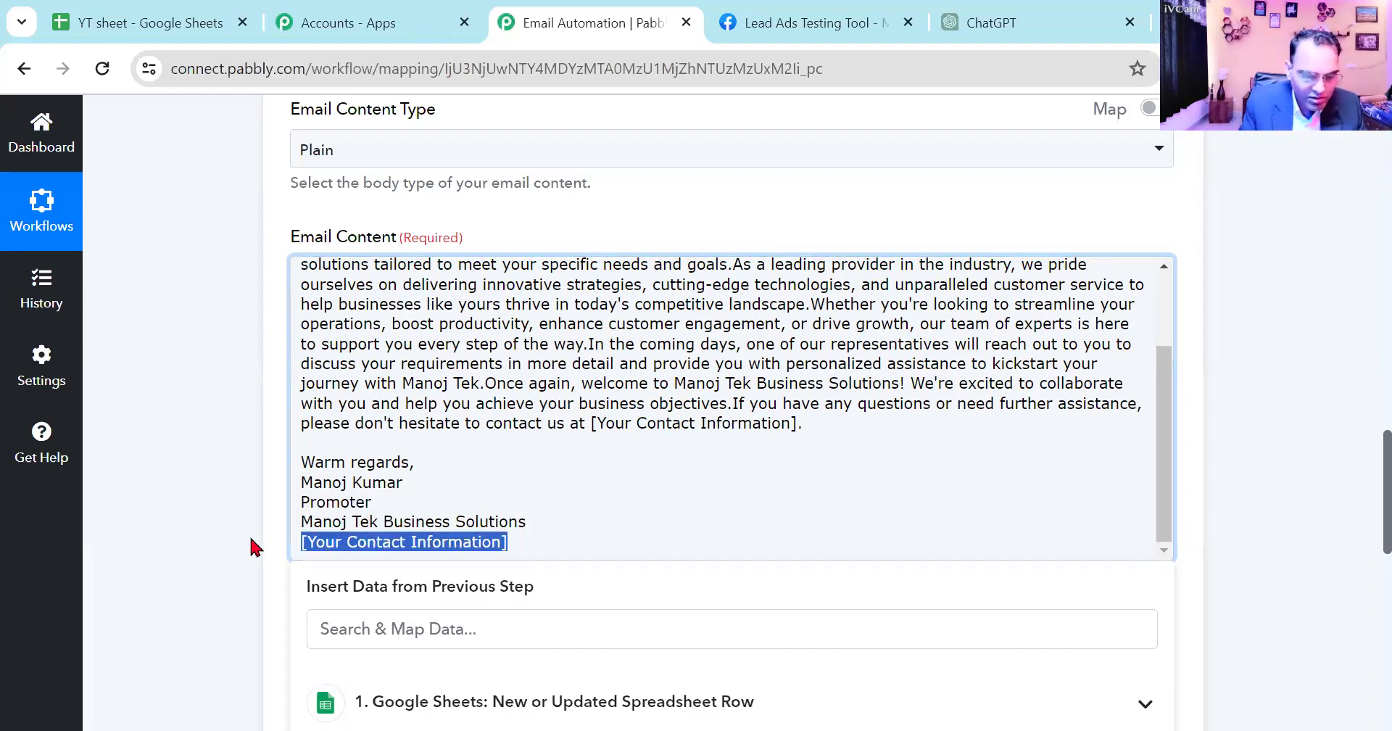
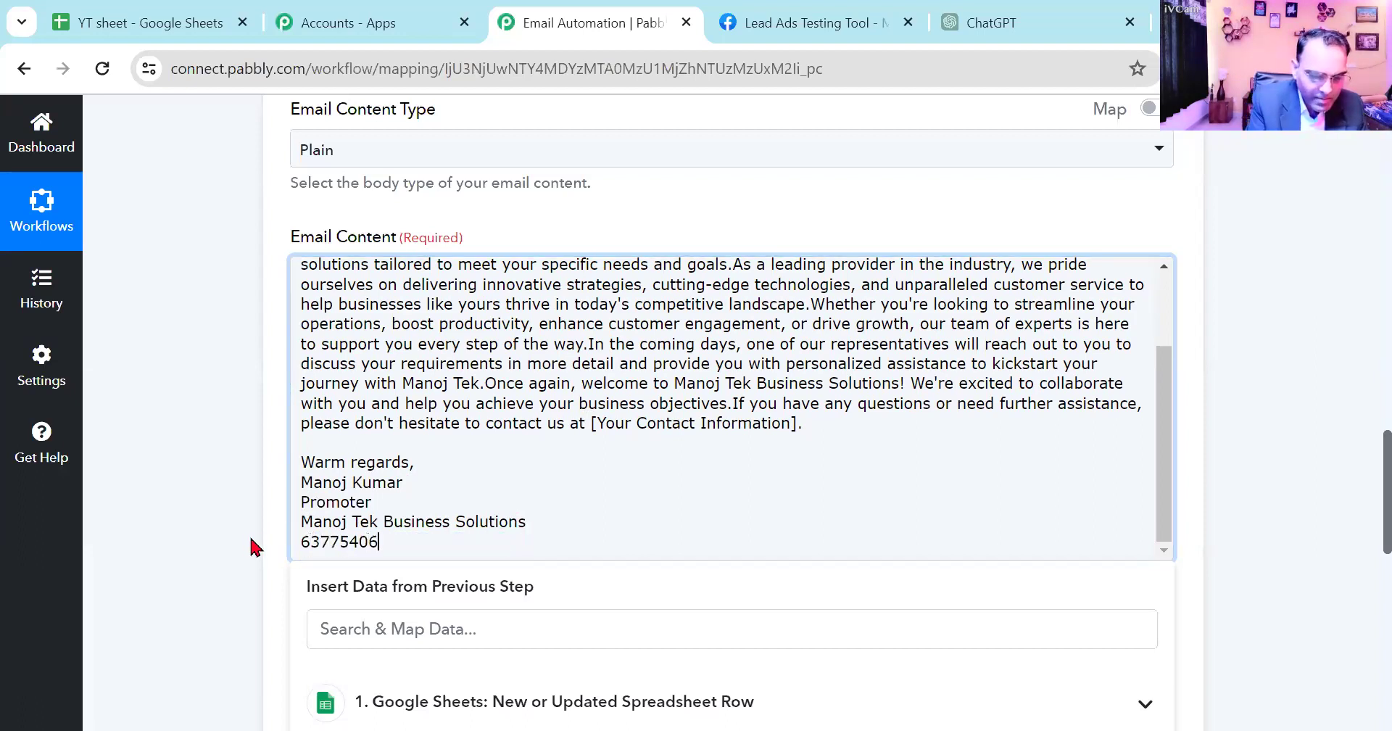
- Remove the [Lead's Name] placeholder from the email greeting, keeping "Dear" and the comma
scroll(668, 438, "up", 3)
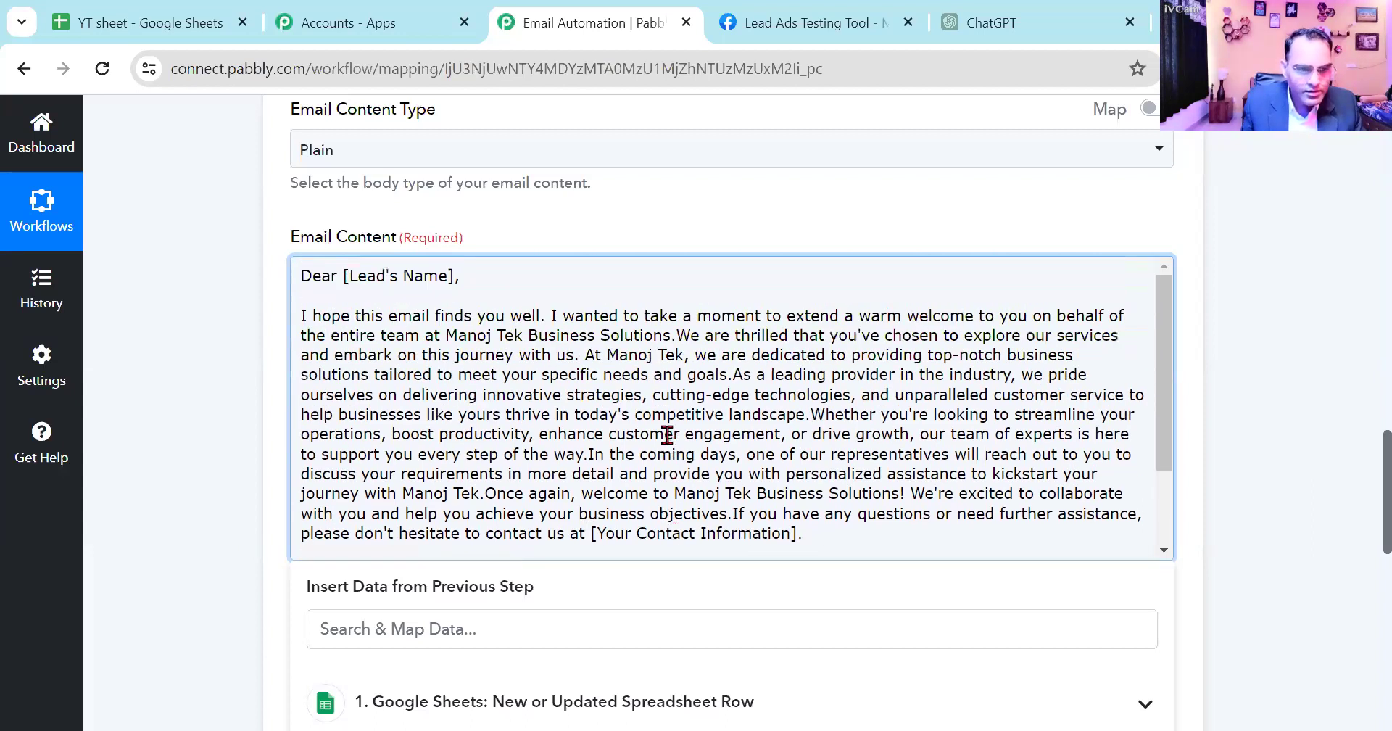
scroll(585, 302, "up", 2)
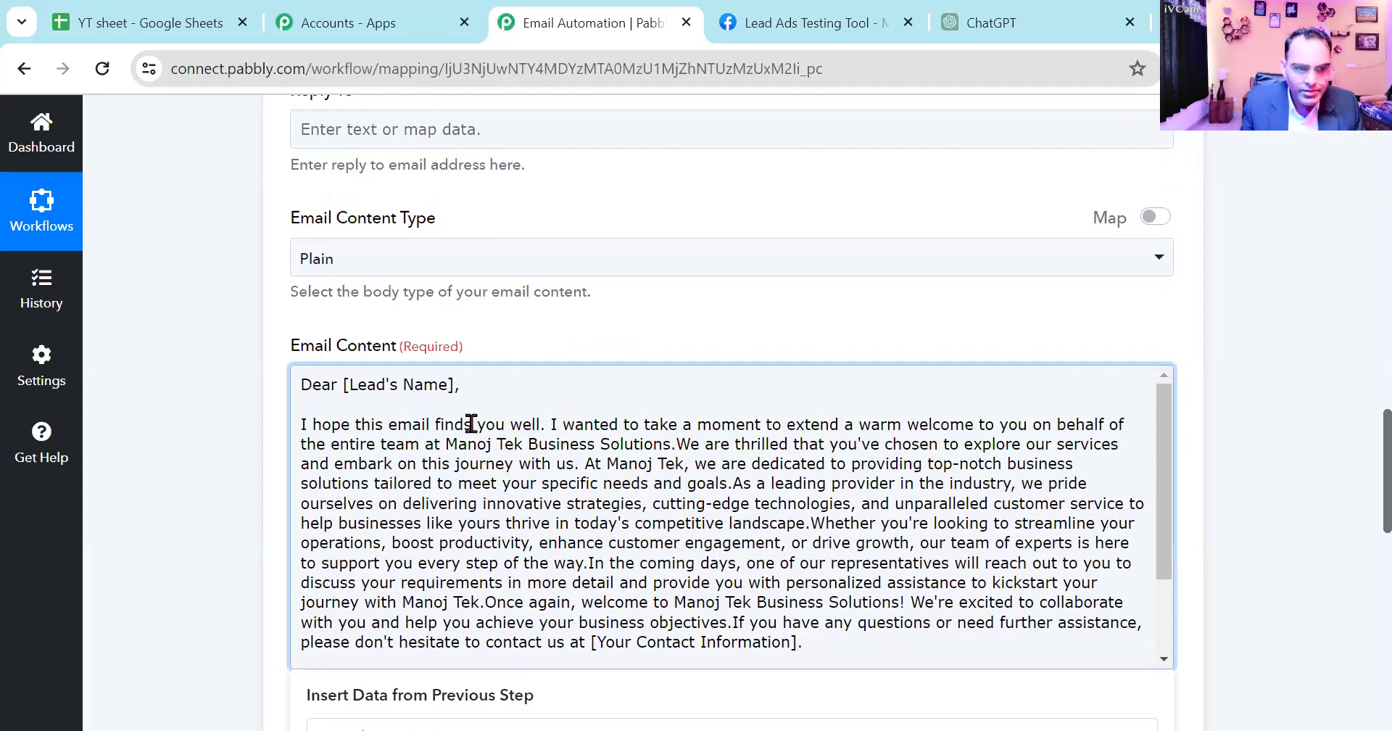
left_click(456, 386)
key("BackSpace")
key("BackSpace")
key("BackSpace")
key("BackSpace")
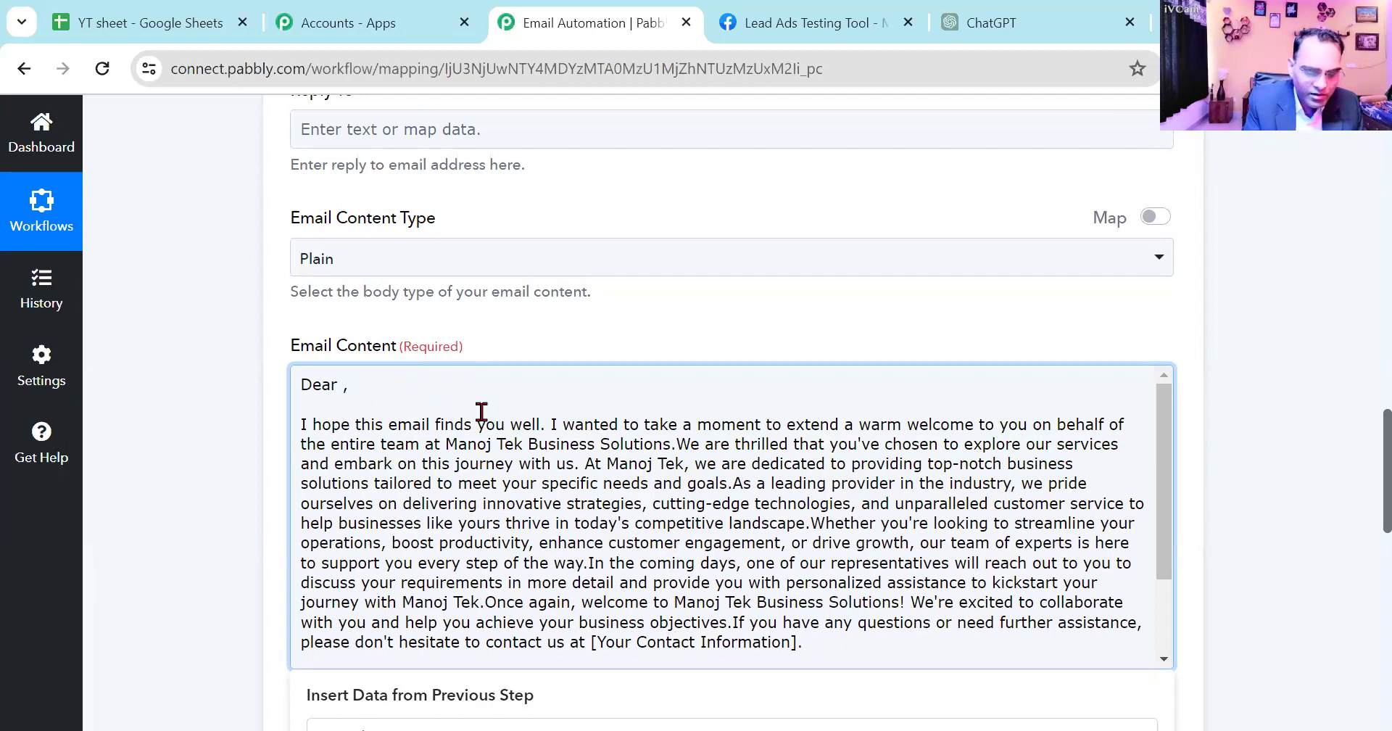
type("}")
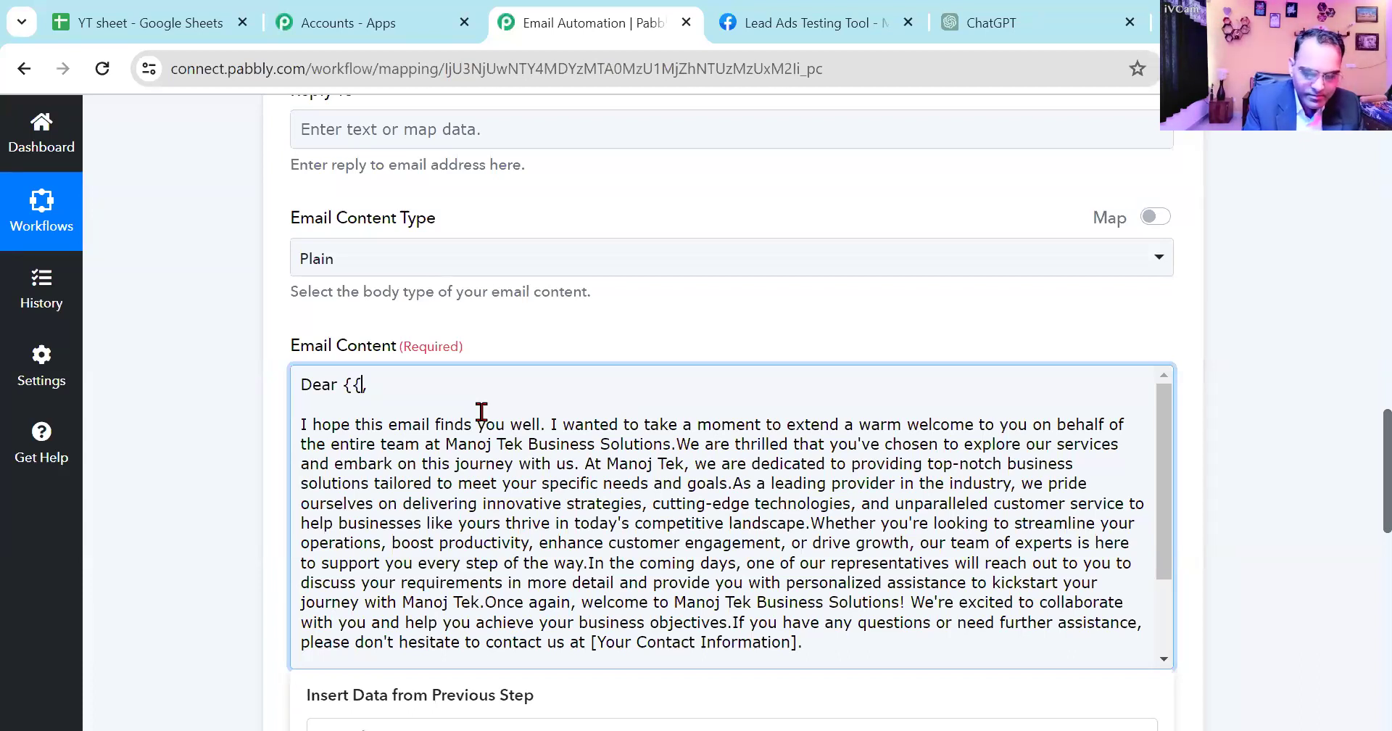
key("BackSpace")
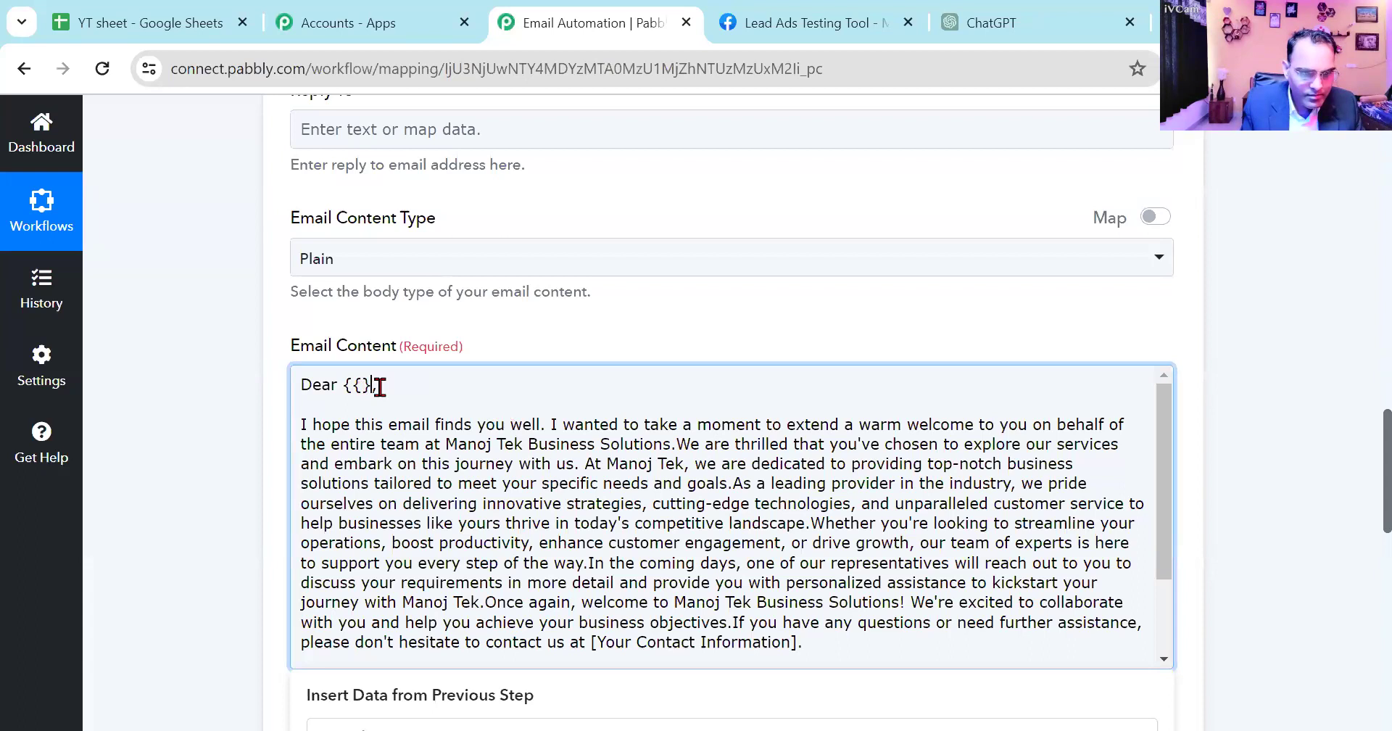
key("BackSpace")
key("BackSpace")
key("BackSpace")
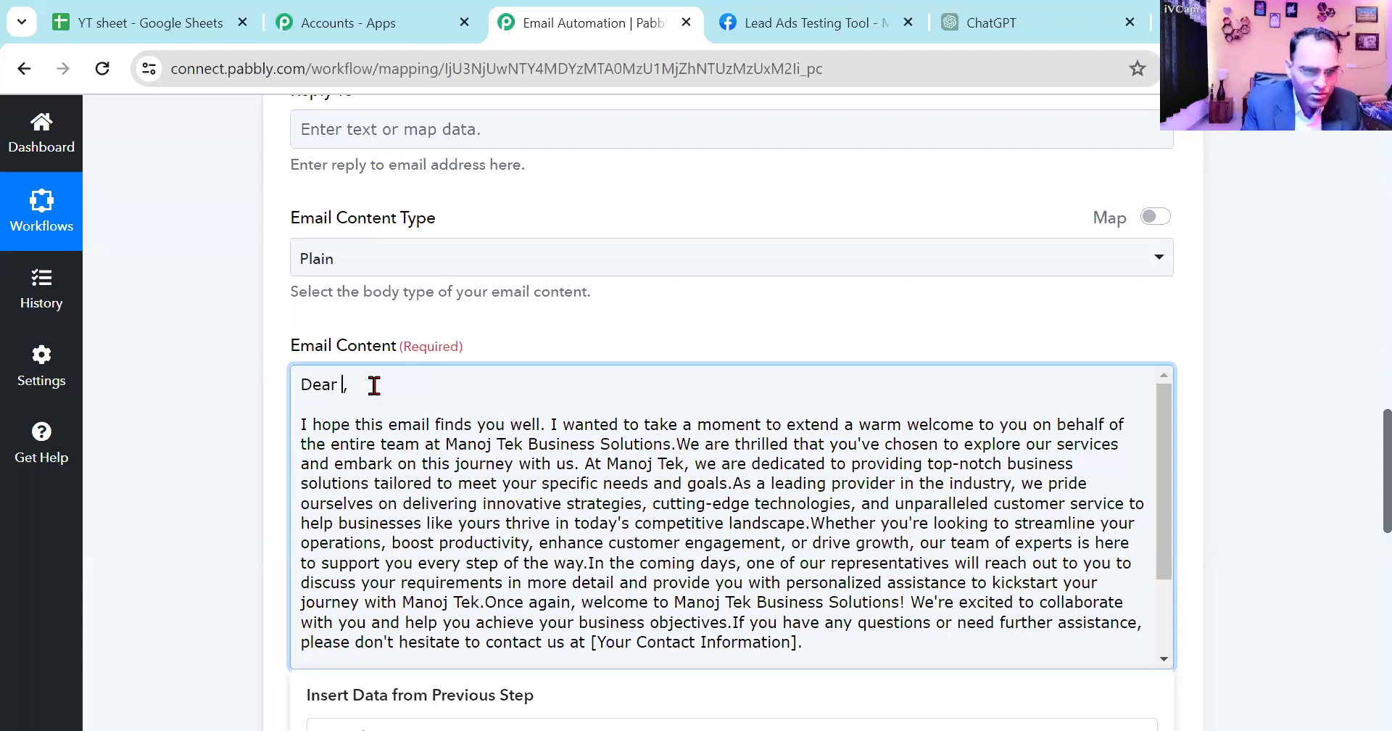
- Map the Name value from the Google Sheets trigger step into the greeting between "Dear" and the comma
left_click(339, 385)
scroll(428, 484, "down", 1)
scroll(428, 484, "down", 3)
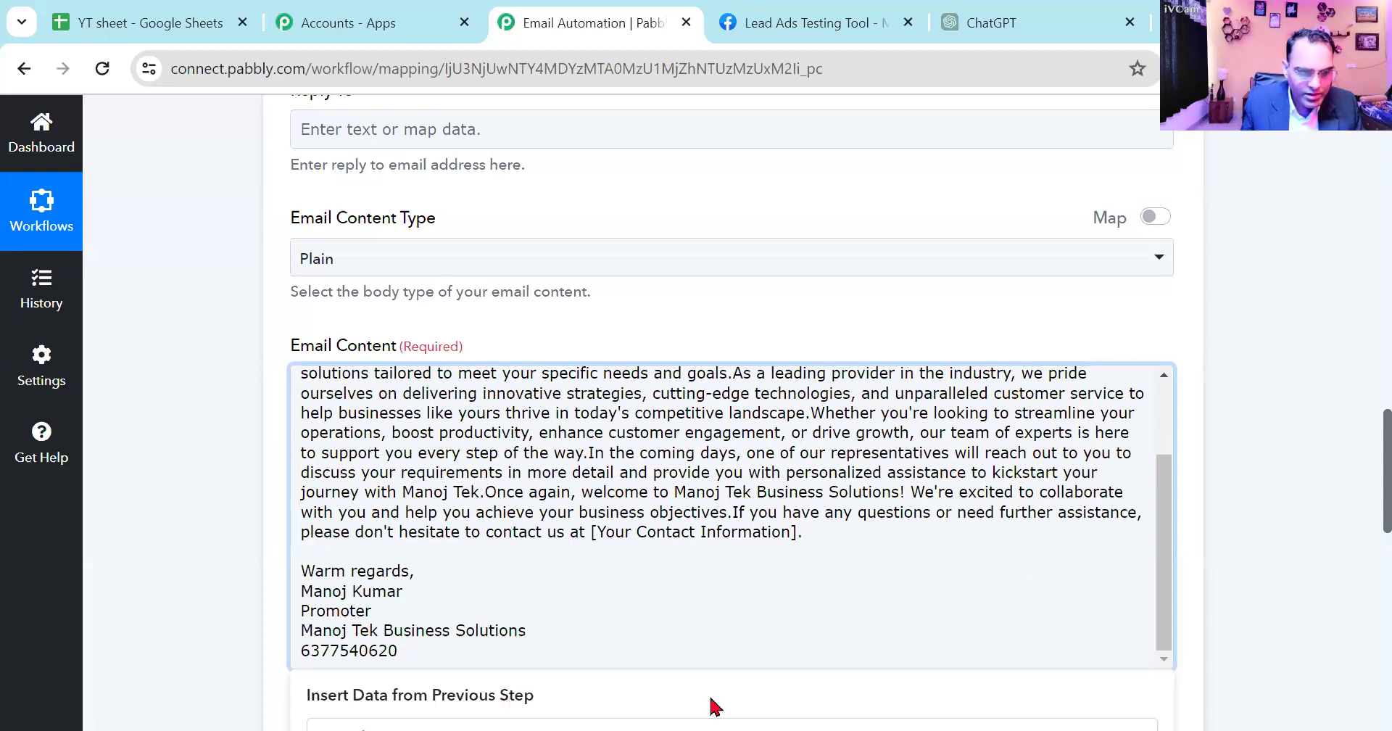
scroll(1363, 515, "down", 4)
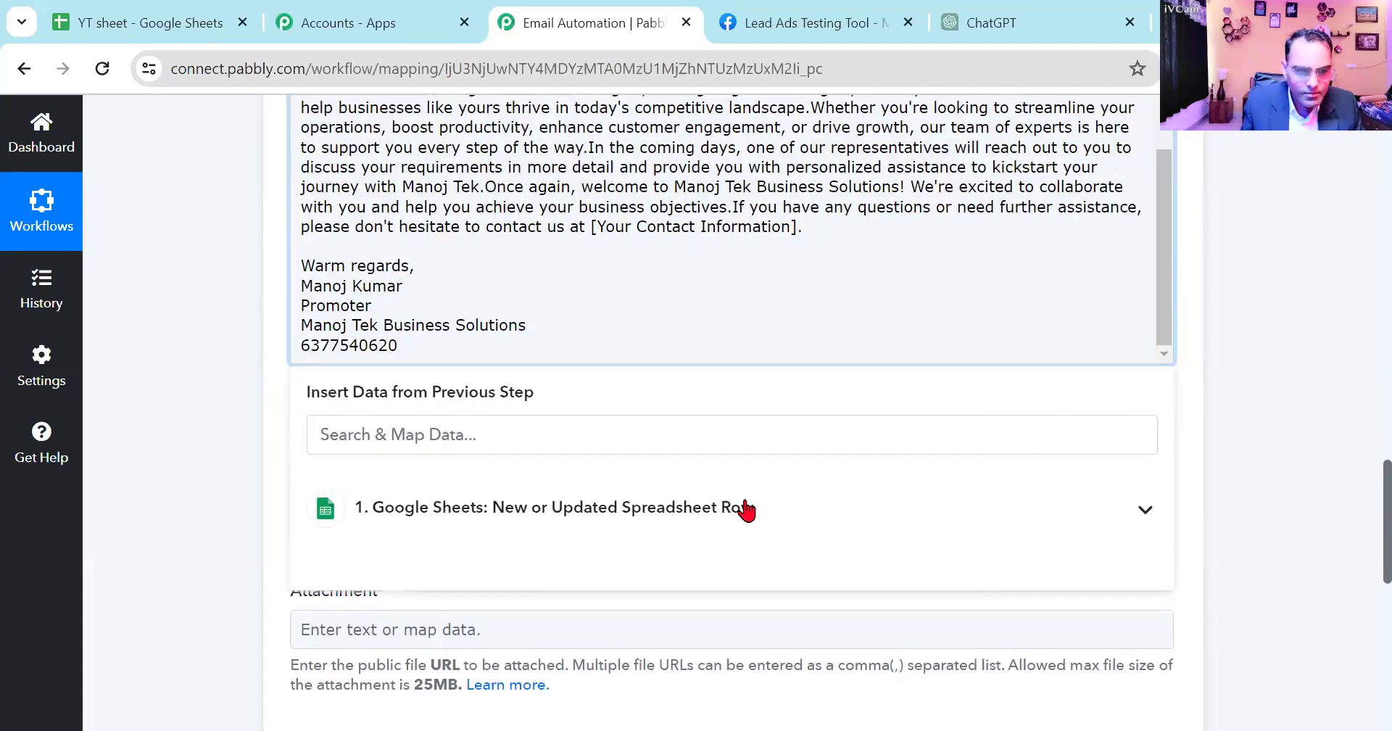
left_click(746, 506)
scroll(638, 522, "down", 3)
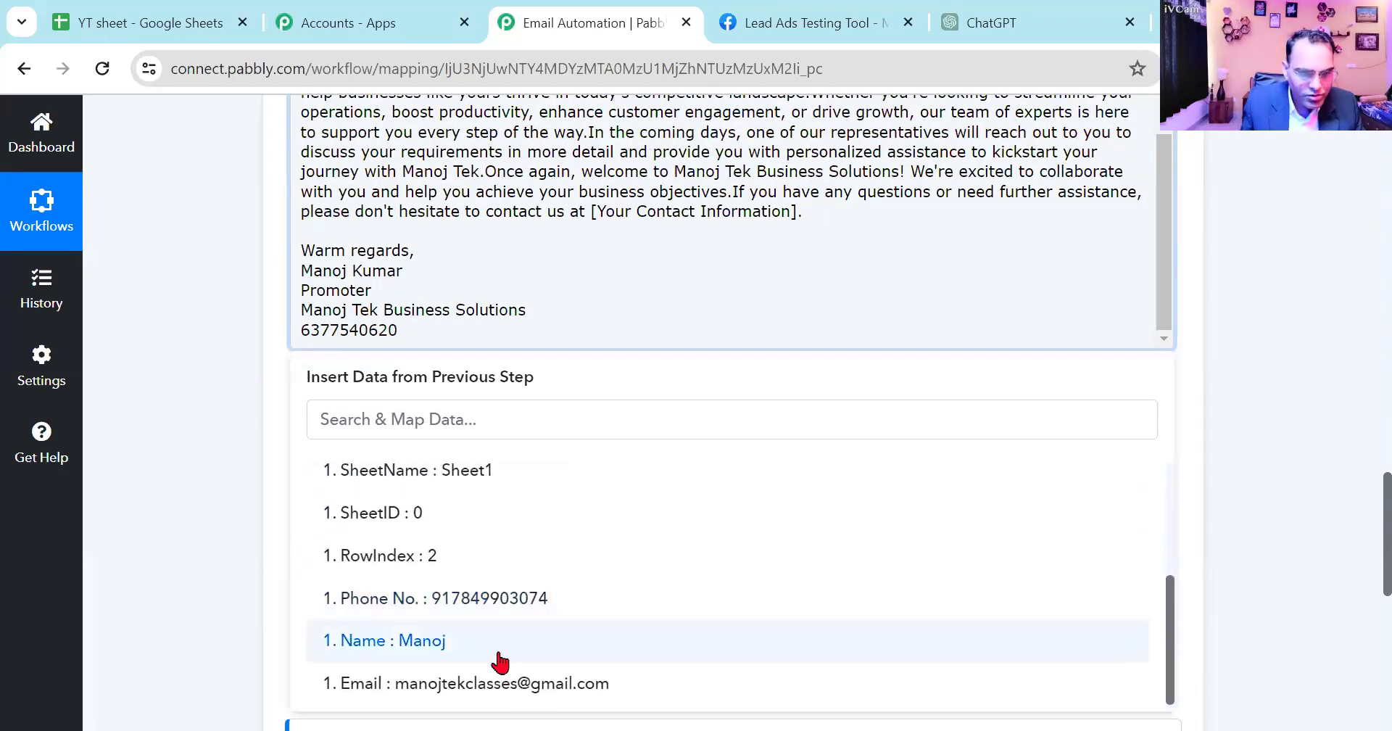
left_click(626, 617)
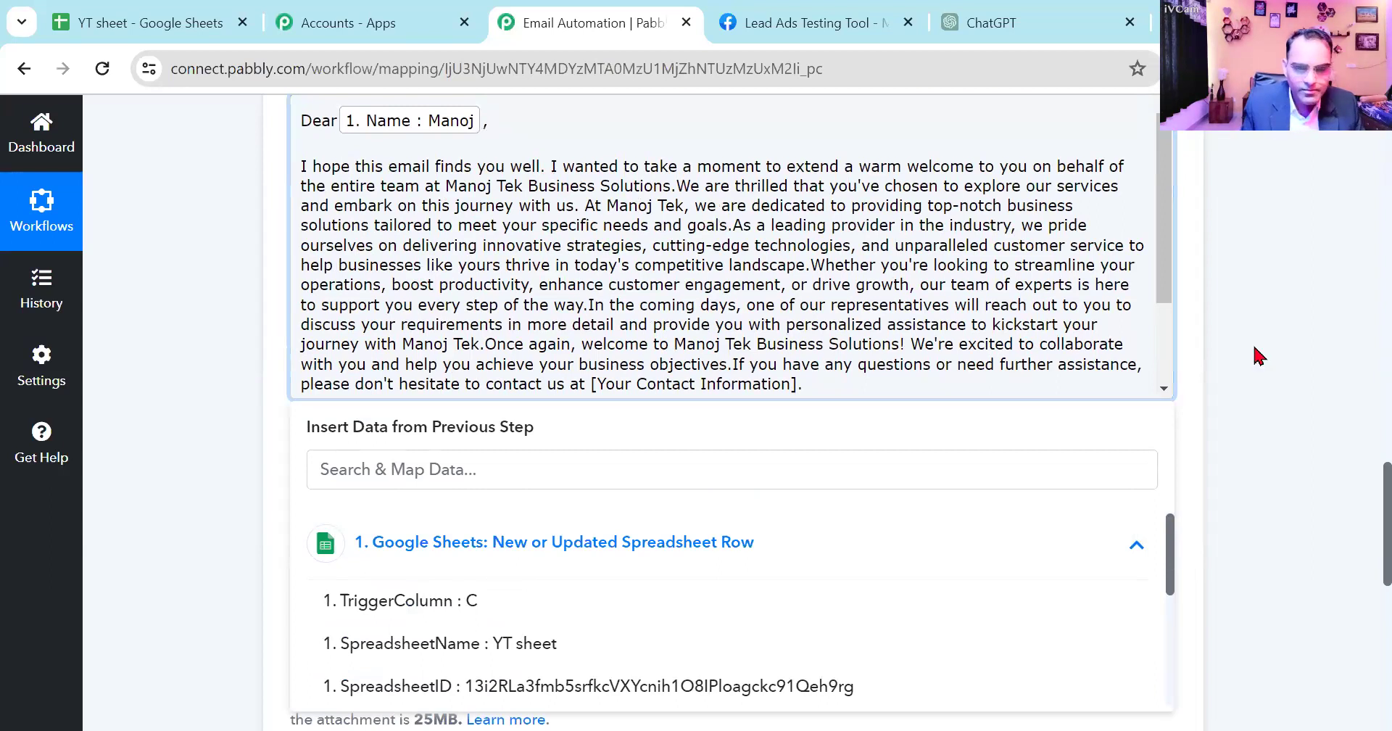
left_click(1293, 381)
- Save the Gmail action with the File Name and Attachment fields empty and send a test request
scroll(490, 329, "up", 6)
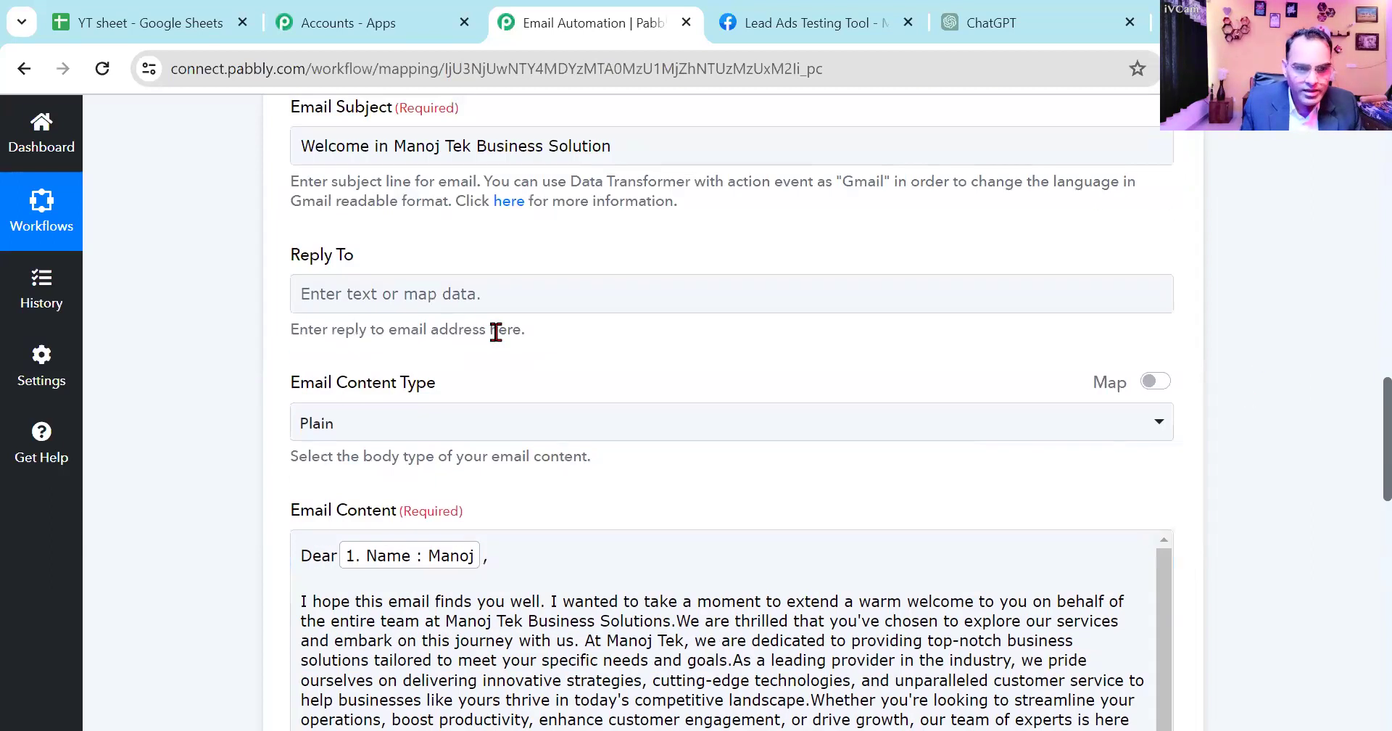
scroll(491, 330, "up", 3)
scroll(497, 341, "down", 15)
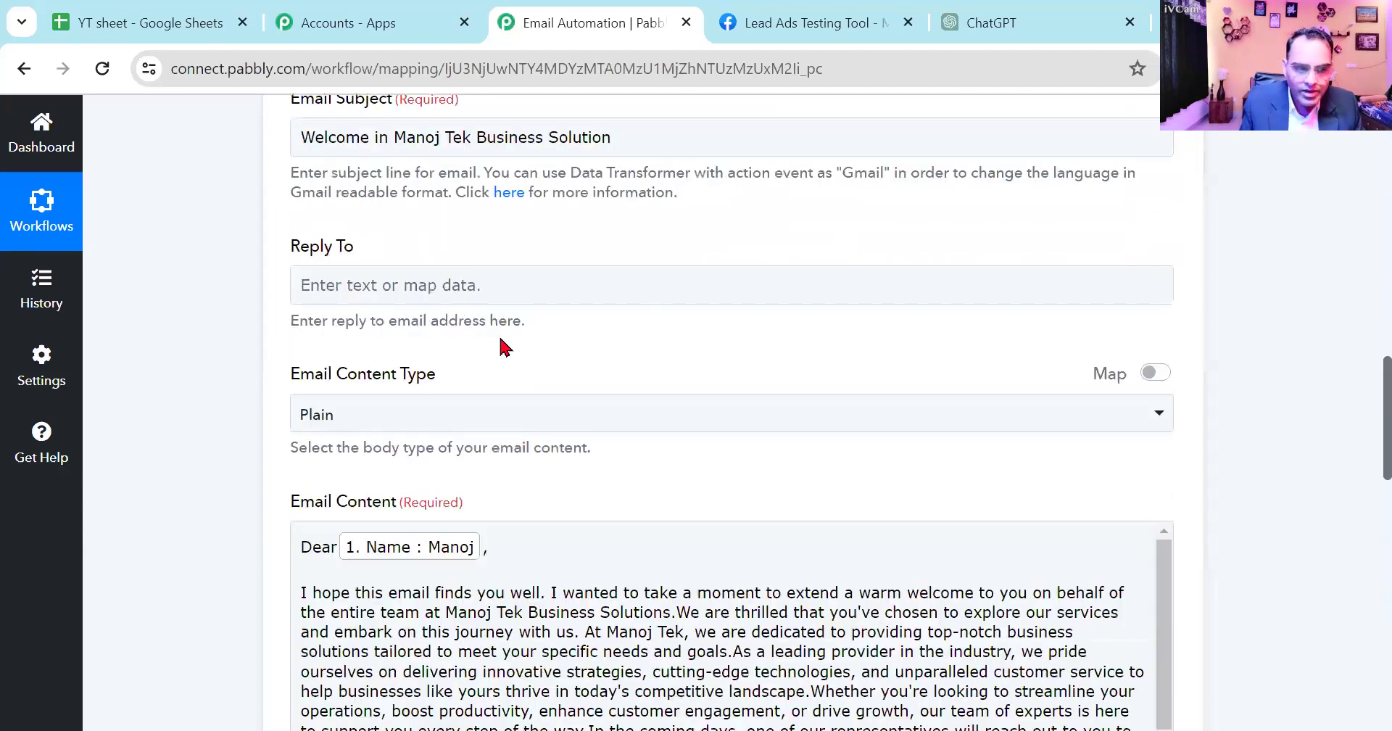
scroll(505, 347, "up", 3)
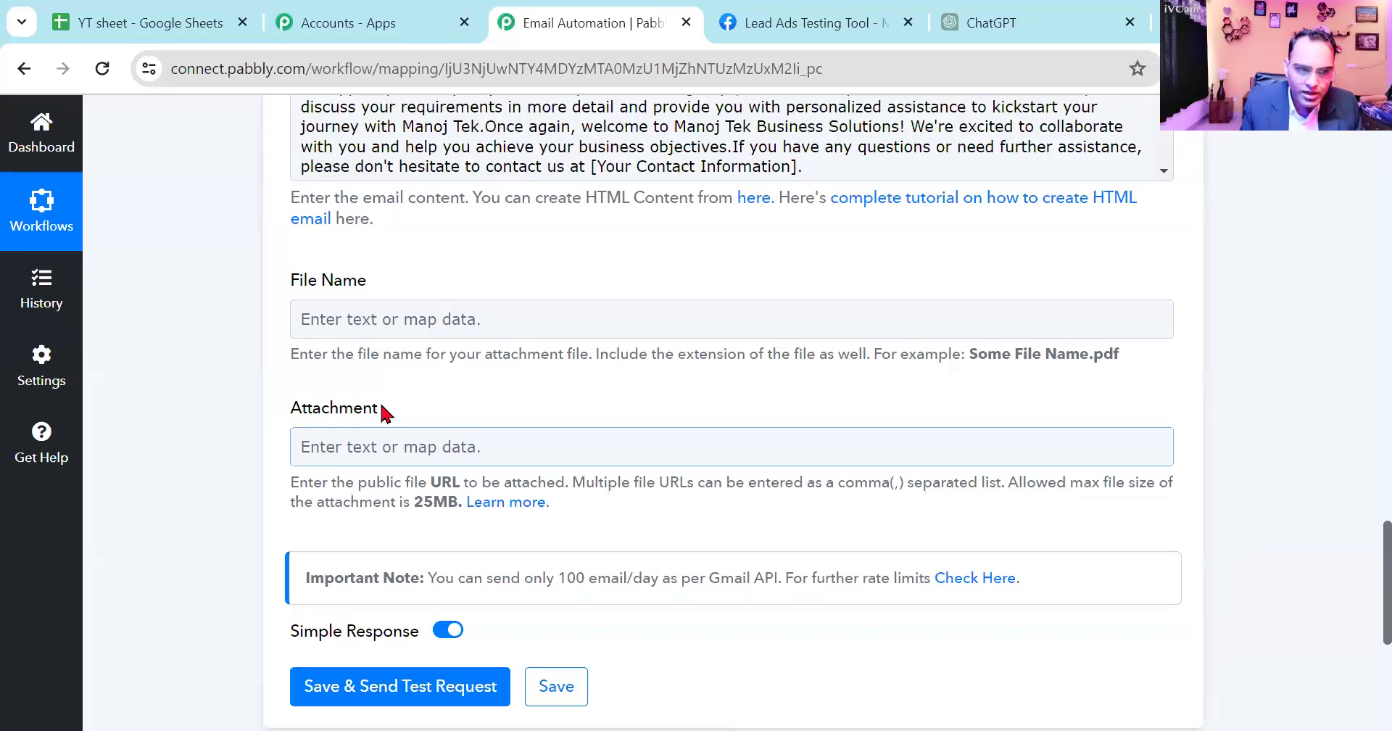
left_click(418, 445)
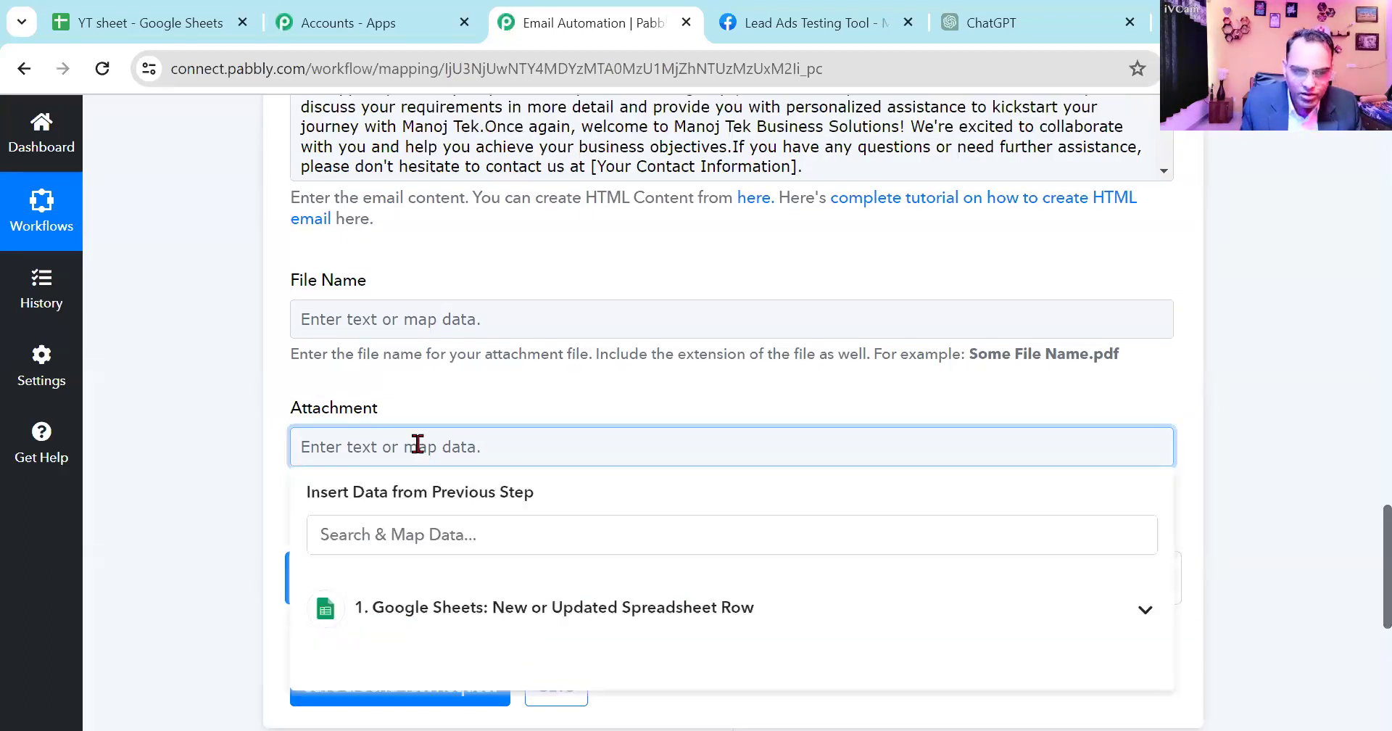
left_click(1324, 457)
scroll(577, 473, "down", 1)
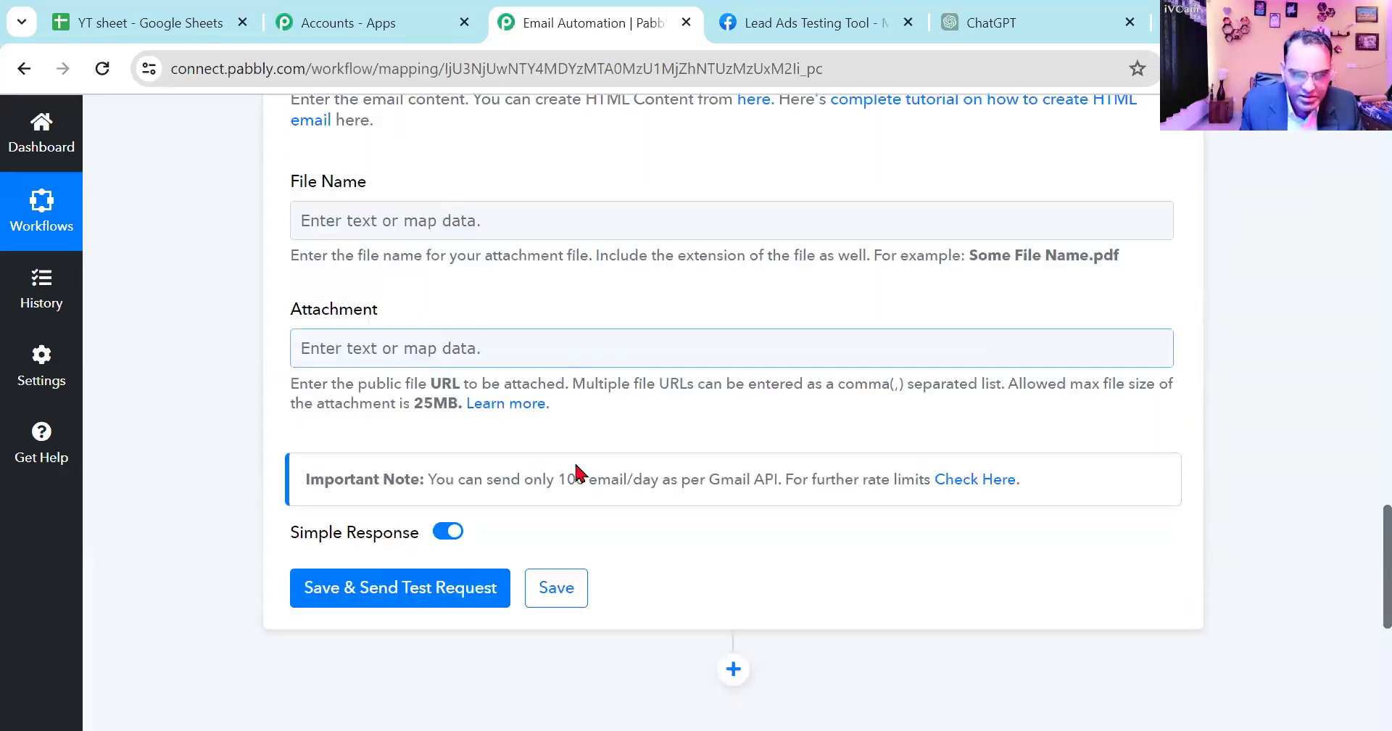
left_click(406, 583)
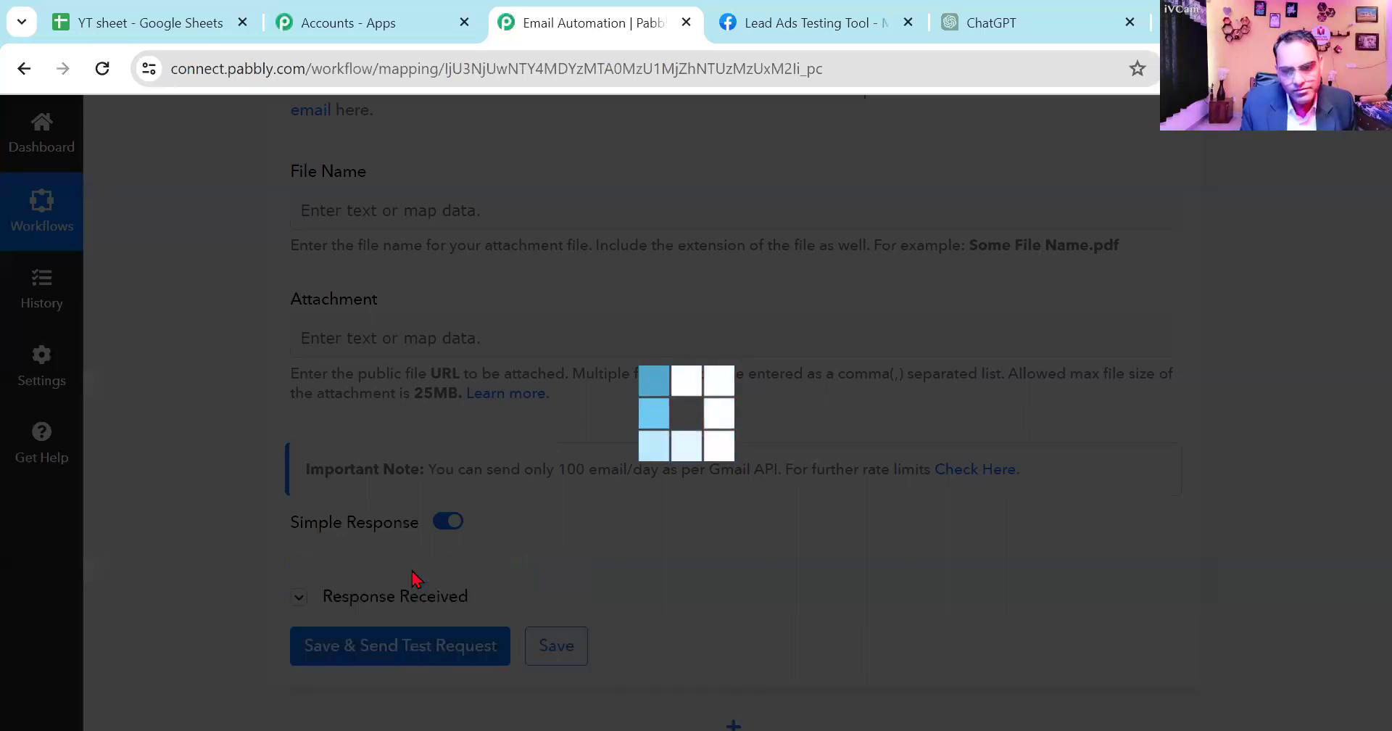
scroll(645, 580, "down", 4)
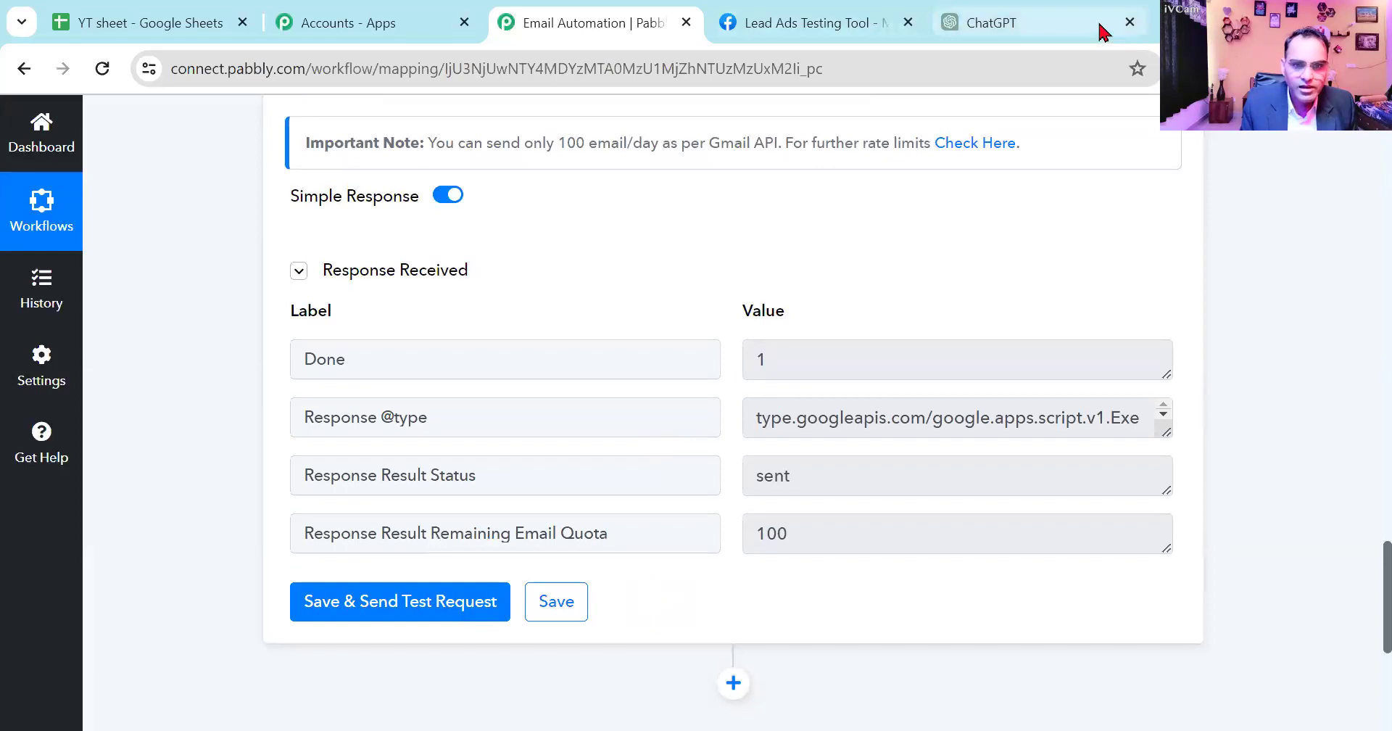
- Open the sending account's Gmail Sent folder in a new tab and read through the "Welcome in Manoj Tek Business Solution" email
left_click(1163, 22)
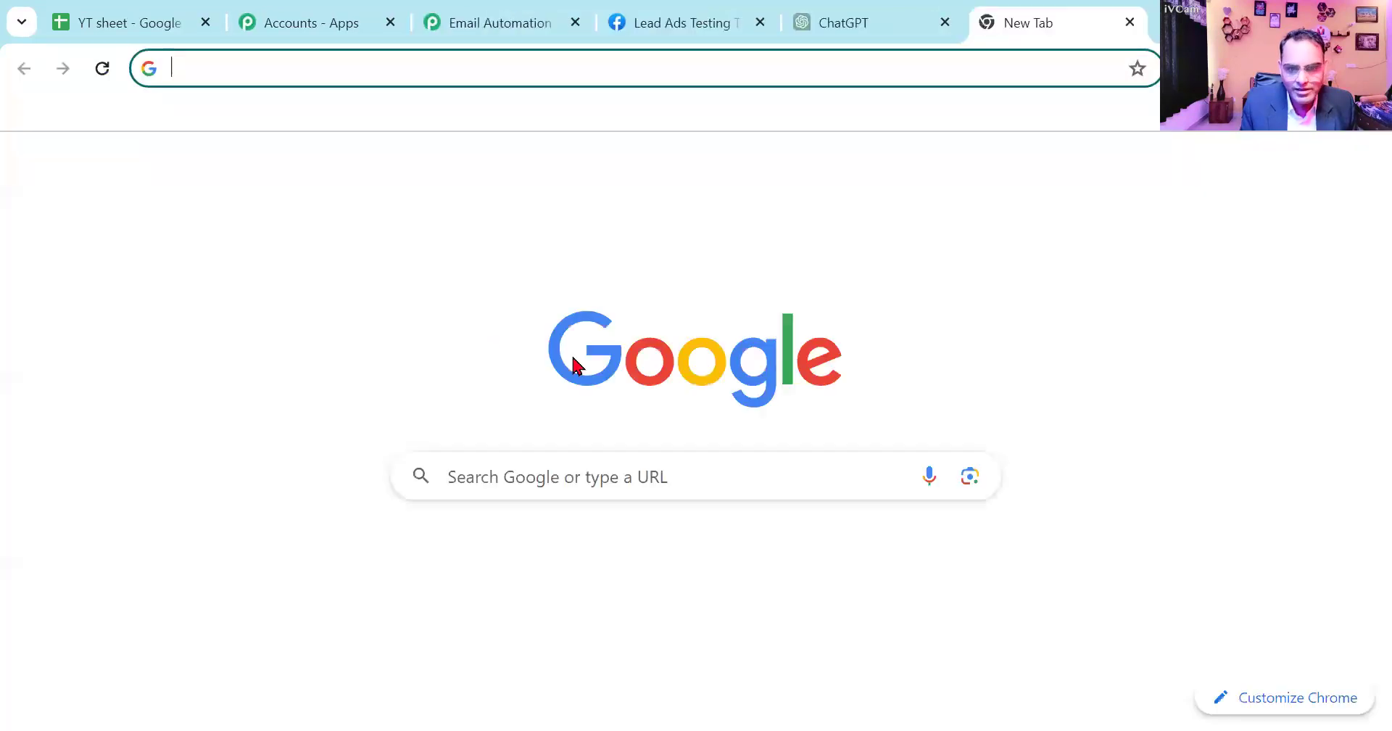
left_click(1222, 172)
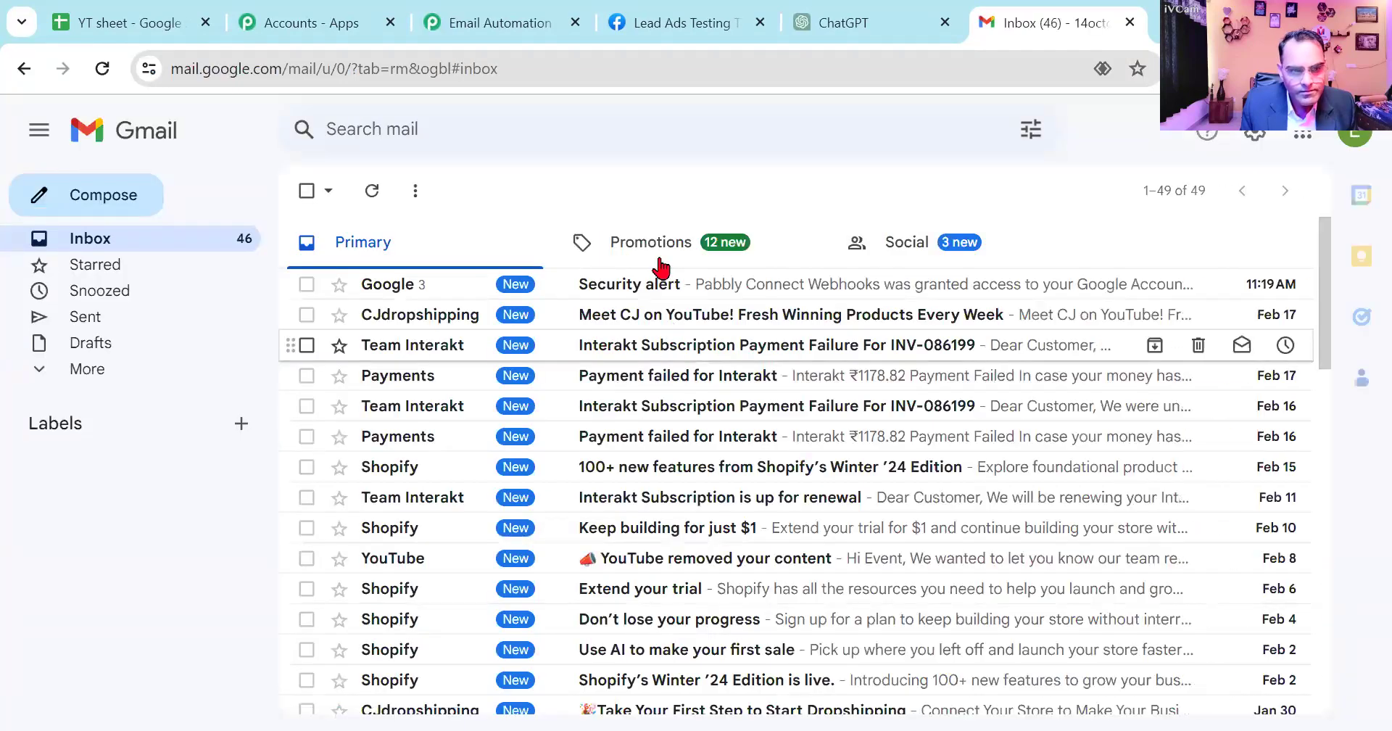
left_click(87, 317)
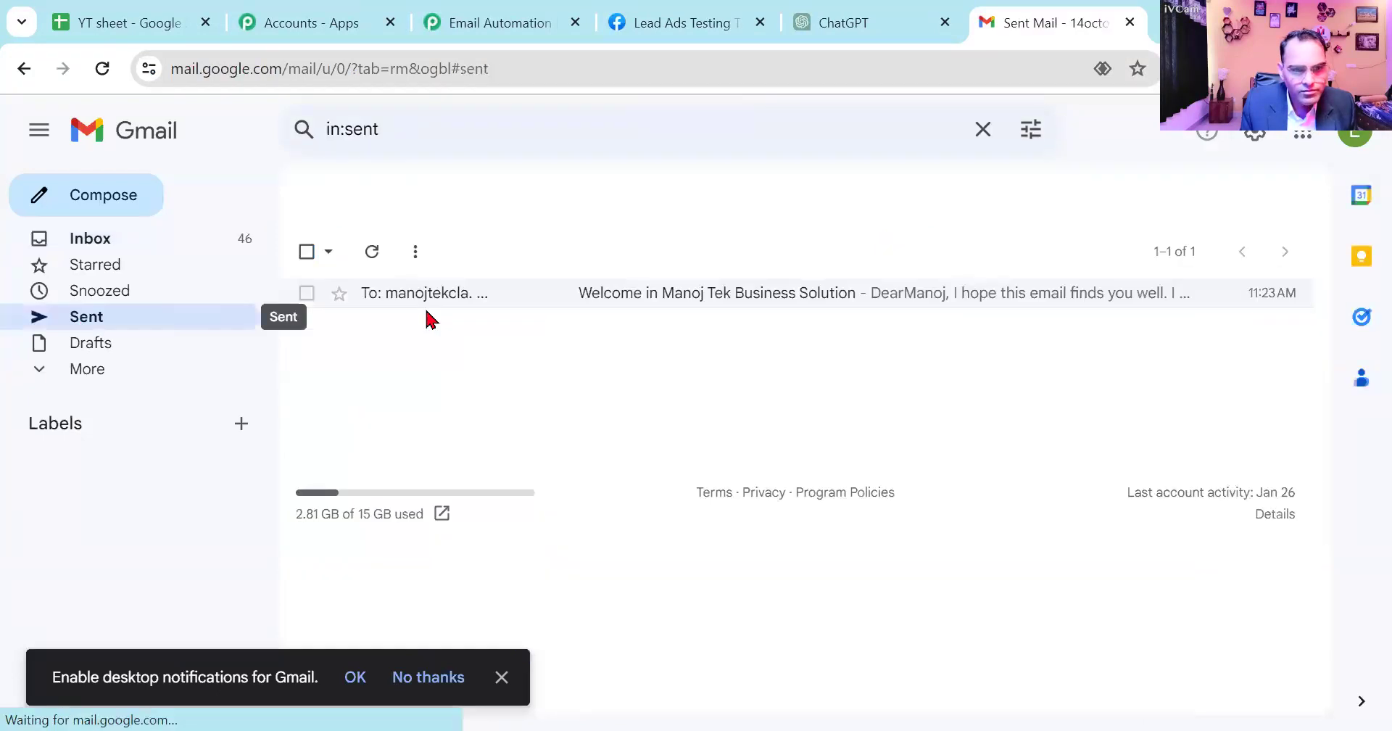
left_click(485, 301)
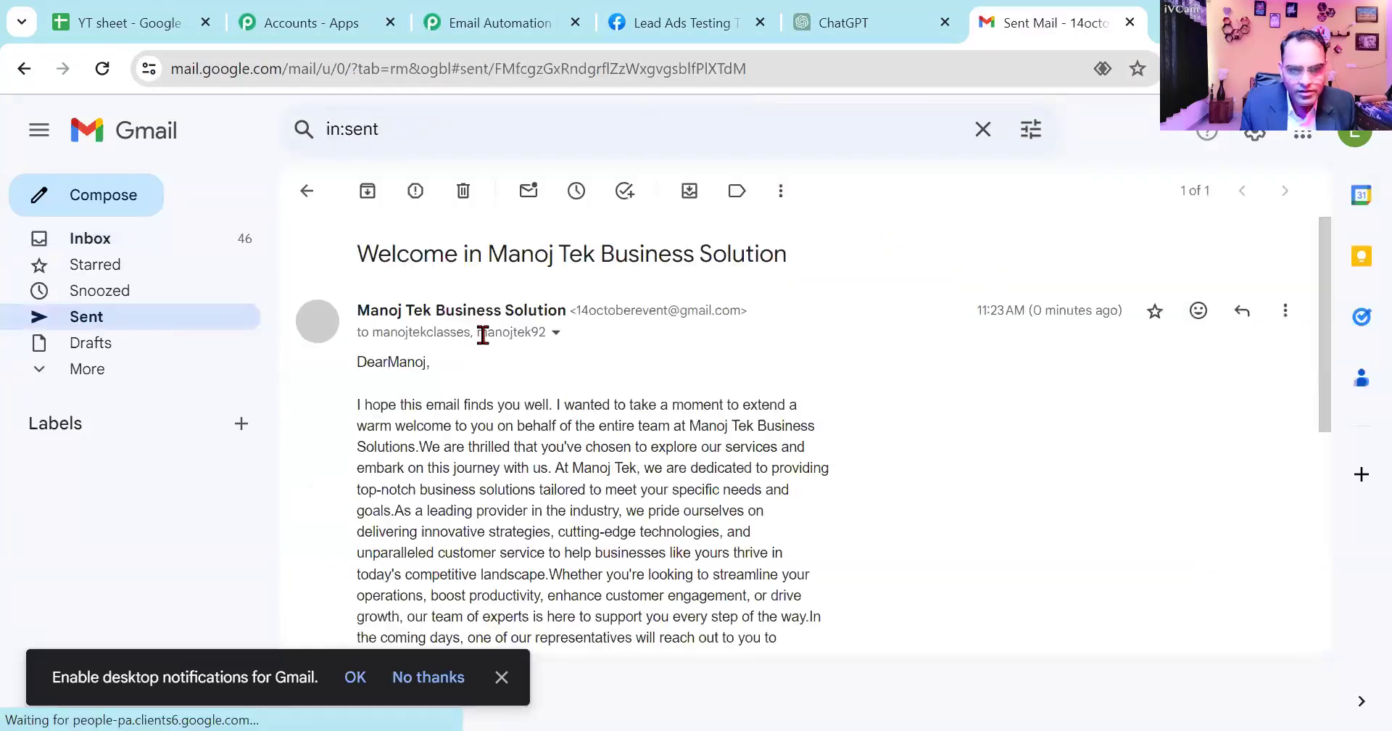
scroll(416, 401, "down", 3)
scroll(418, 401, "down", 3)
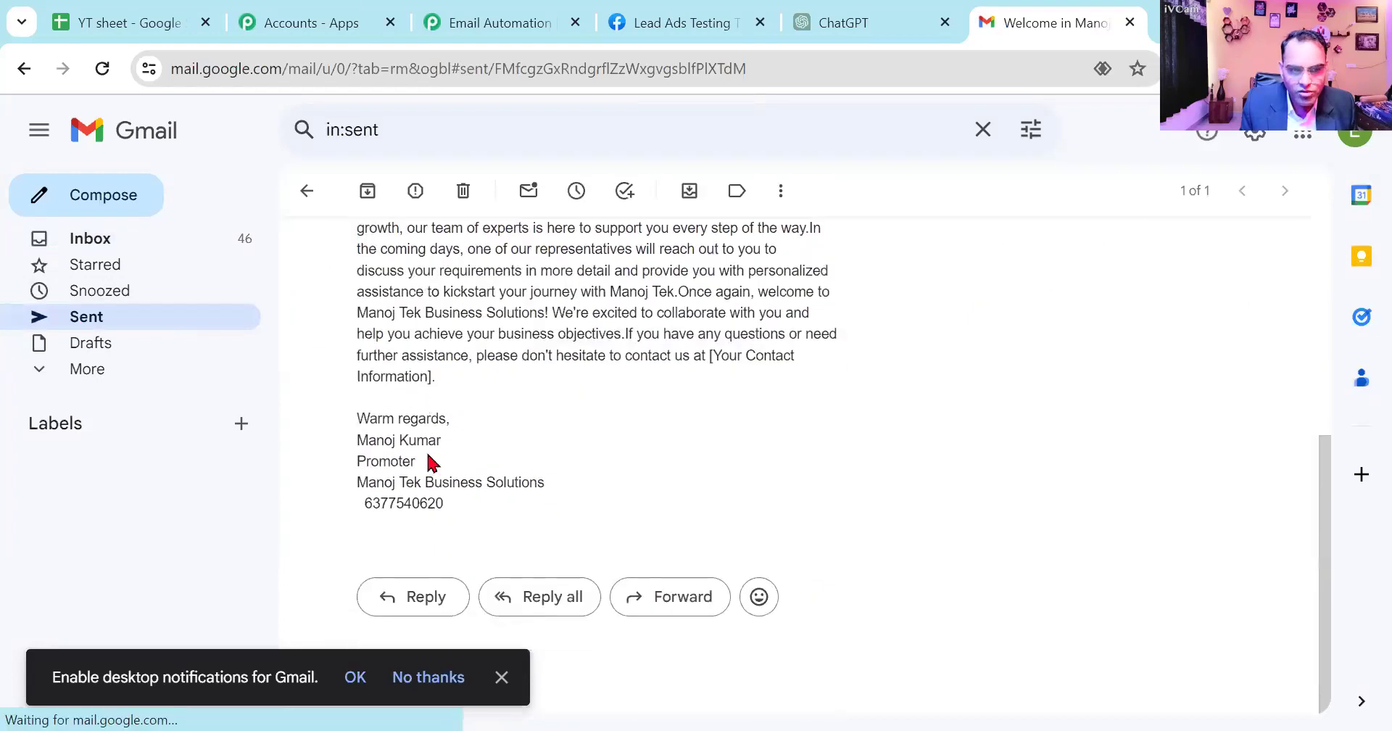
scroll(549, 448, "up", 1)
scroll(549, 448, "up", 4)
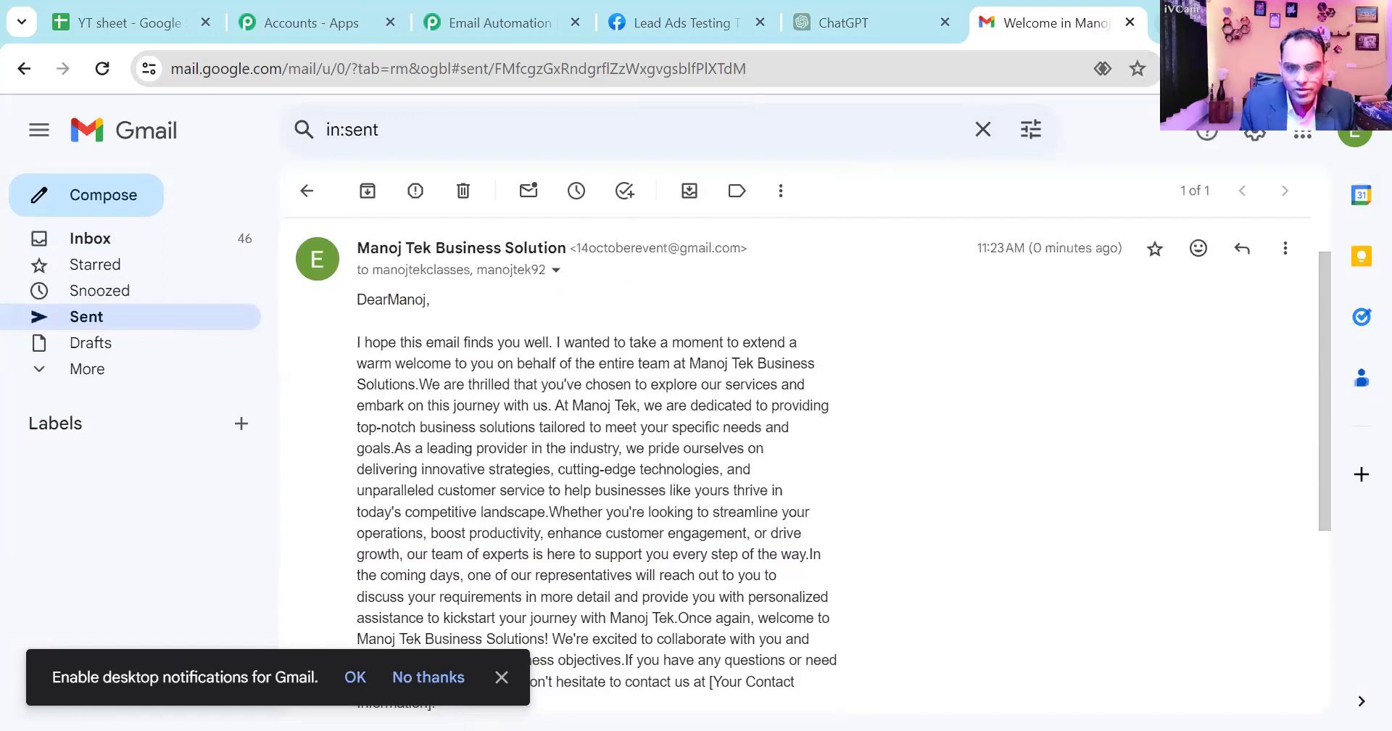
key("ctrl+t")
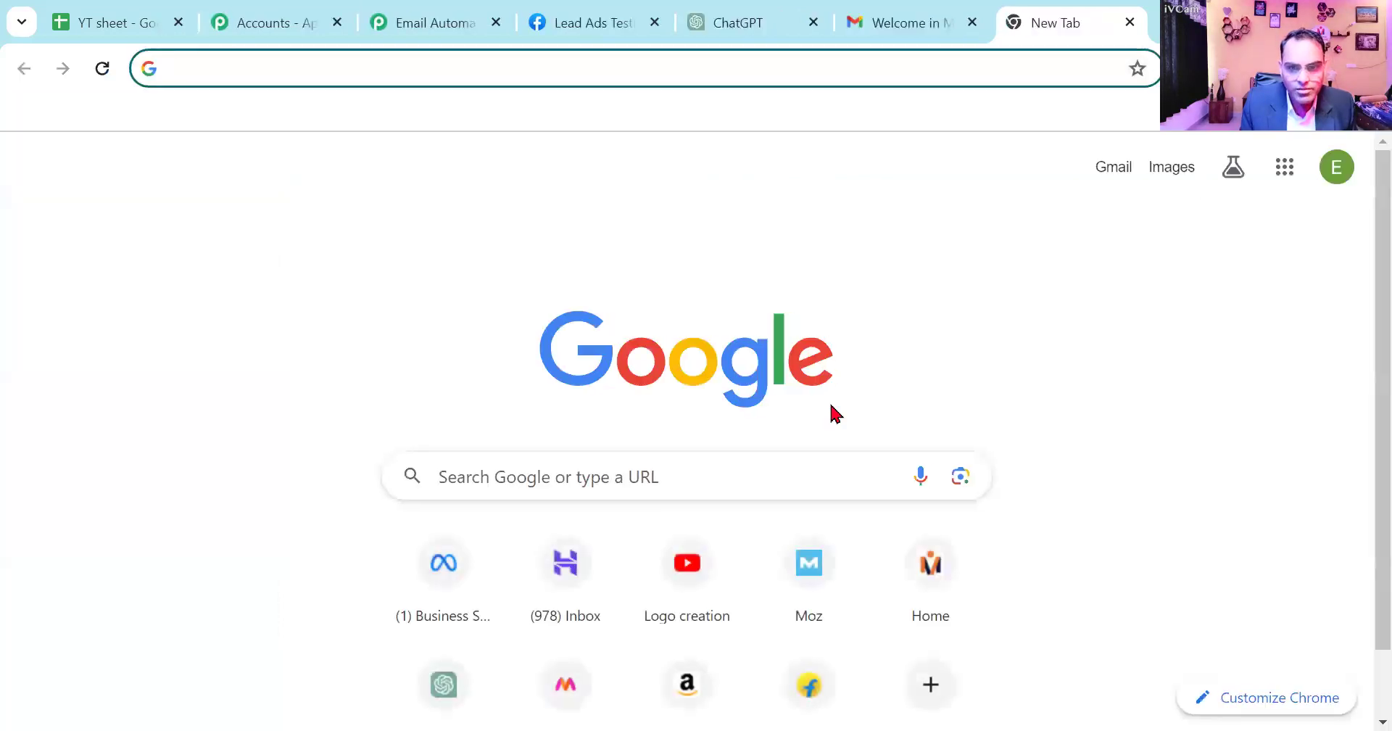
left_click(1336, 168)
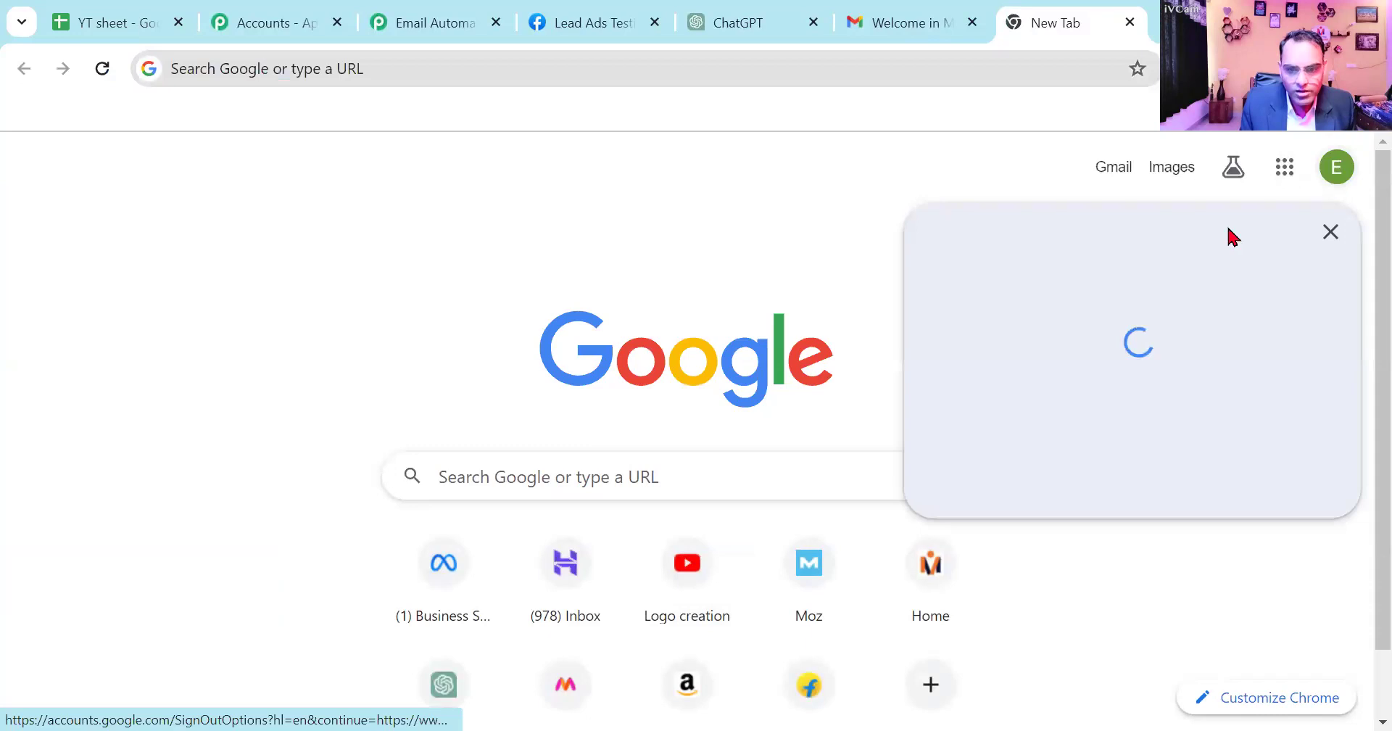
key("Escape")
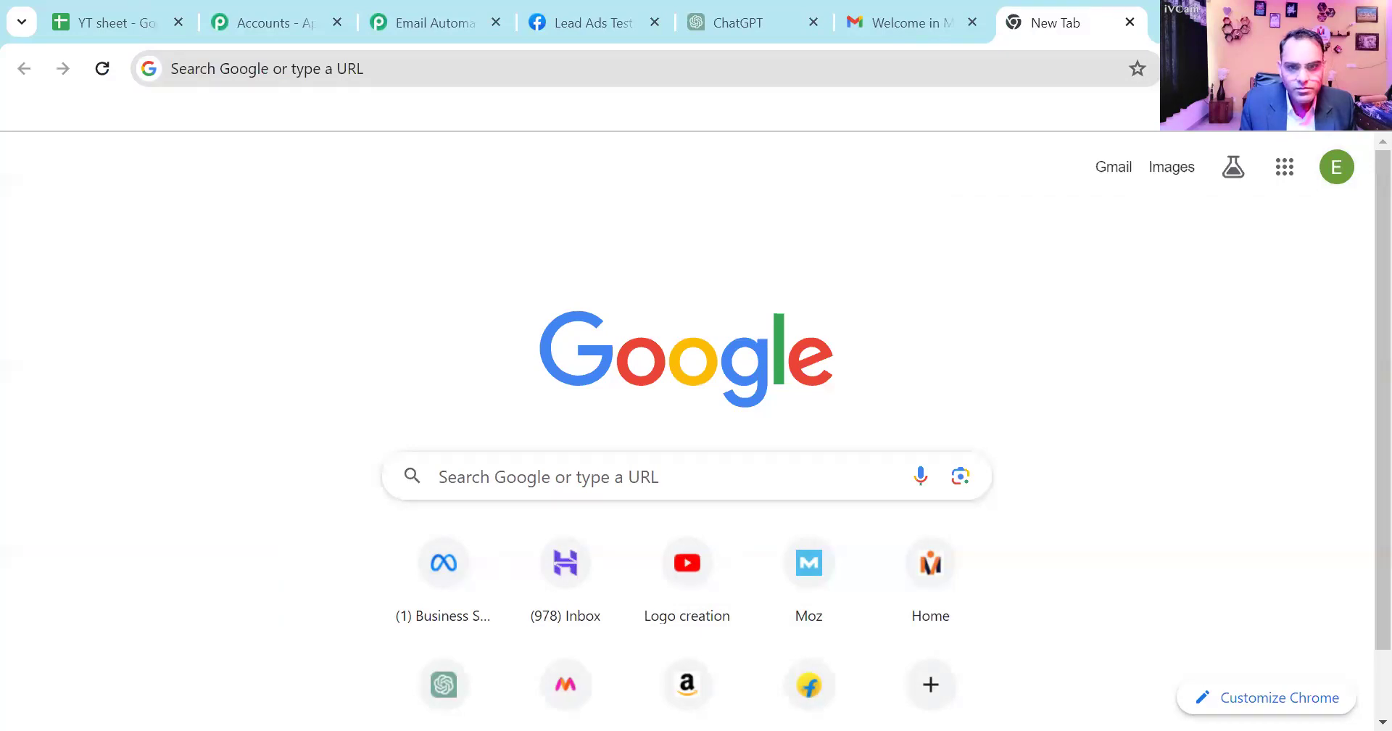
- Switch to Microsoft Edge, load Google, and open the Gmail inbox of the test lead's Google account
key("alt+Tab")
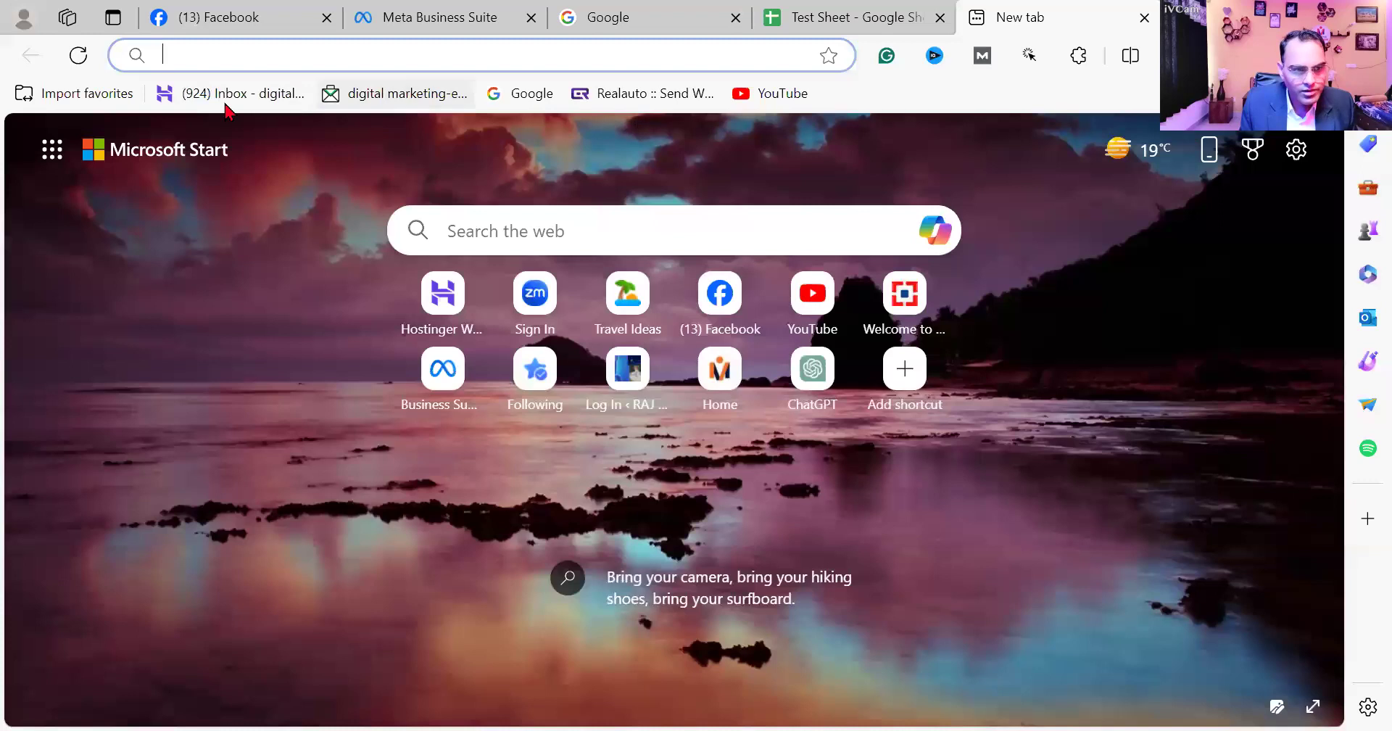
left_click(523, 92)
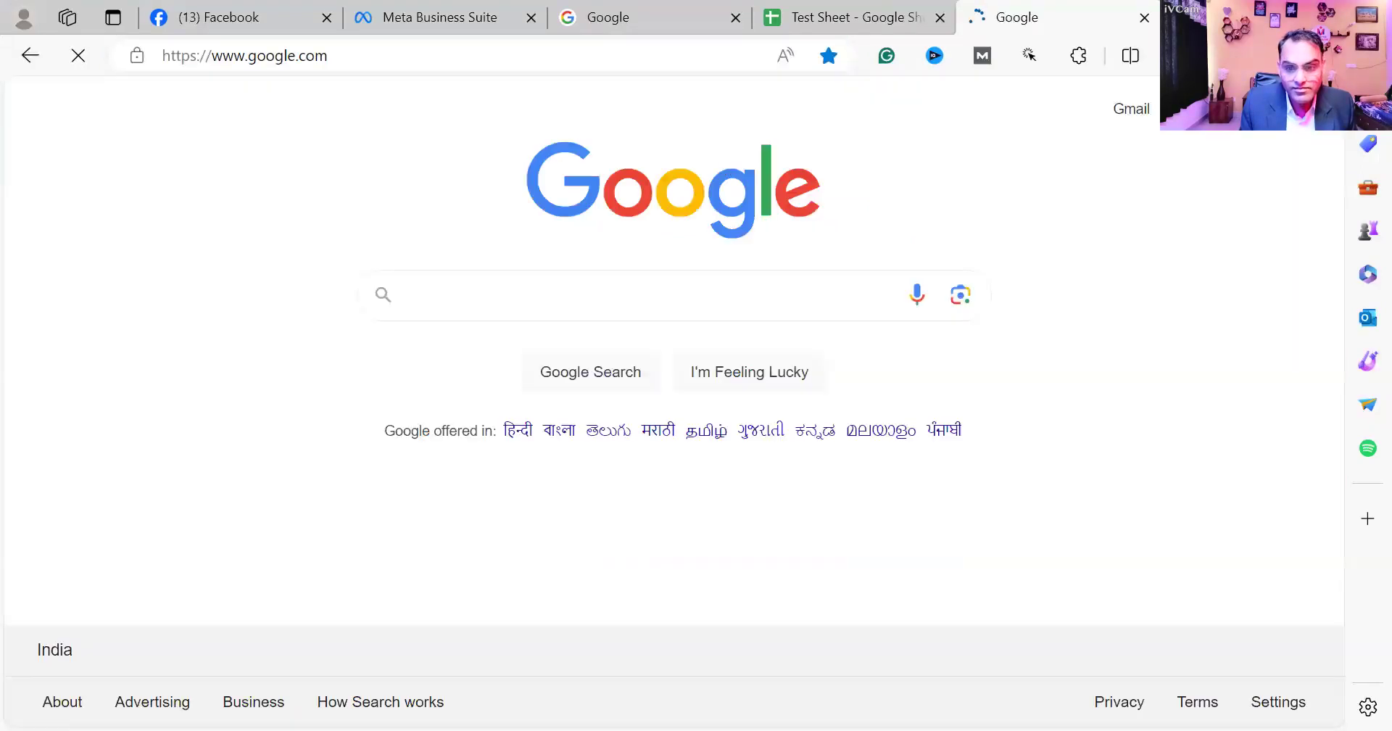
left_click(1299, 121)
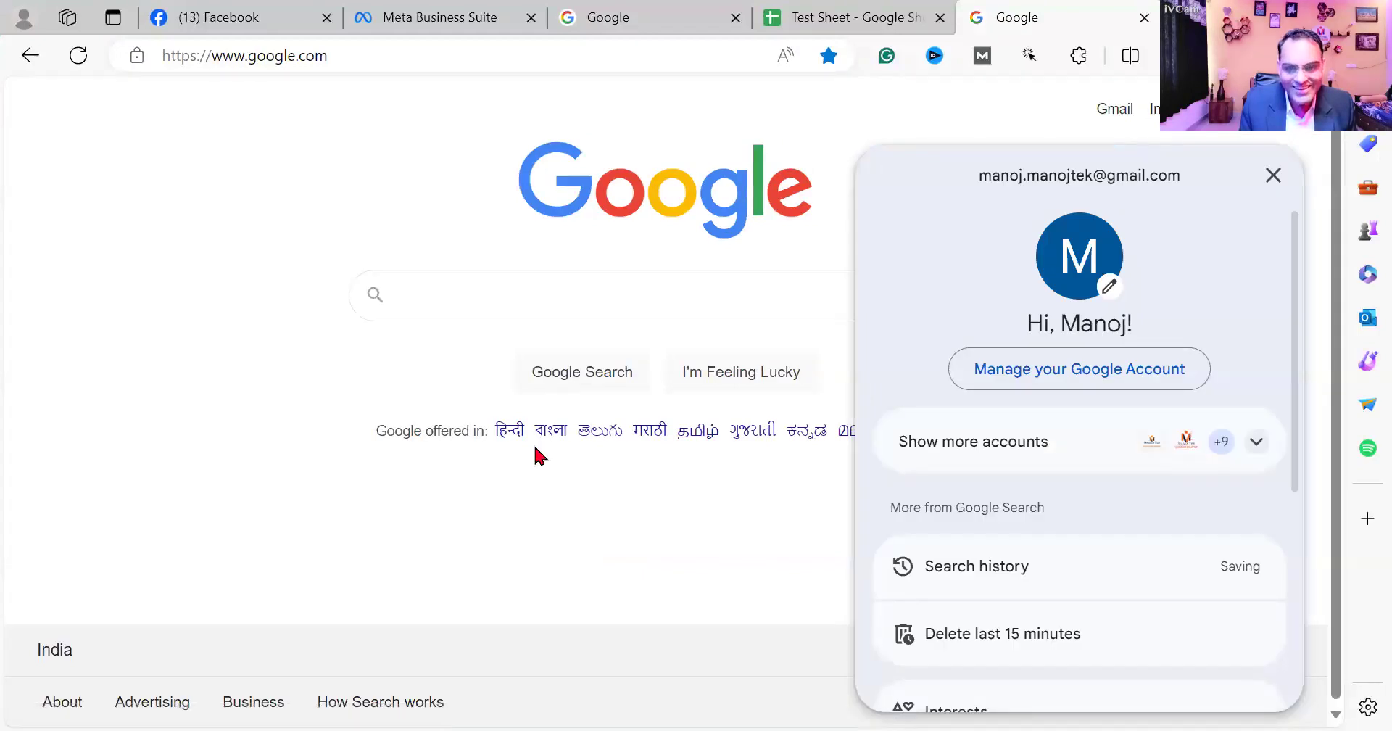
left_click(1255, 443)
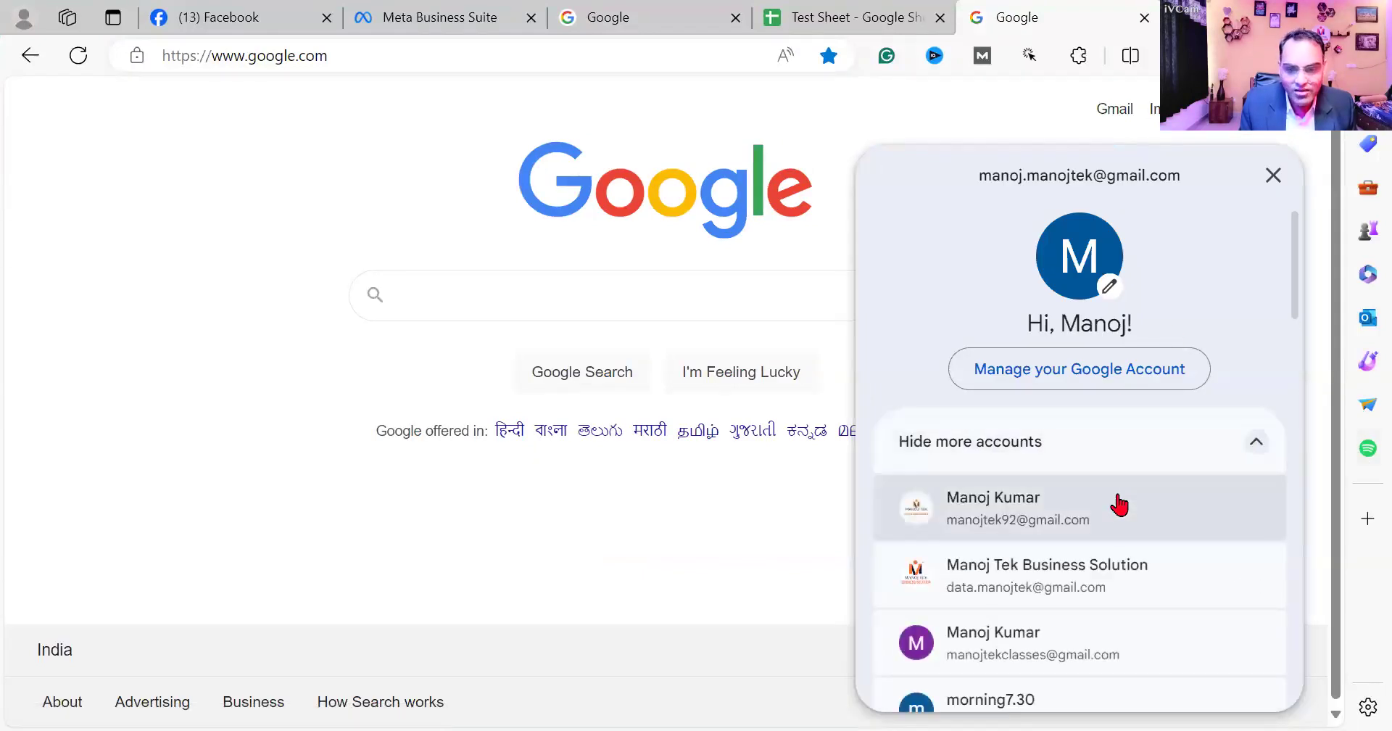
scroll(1119, 500, "down", 3)
left_click(1051, 496)
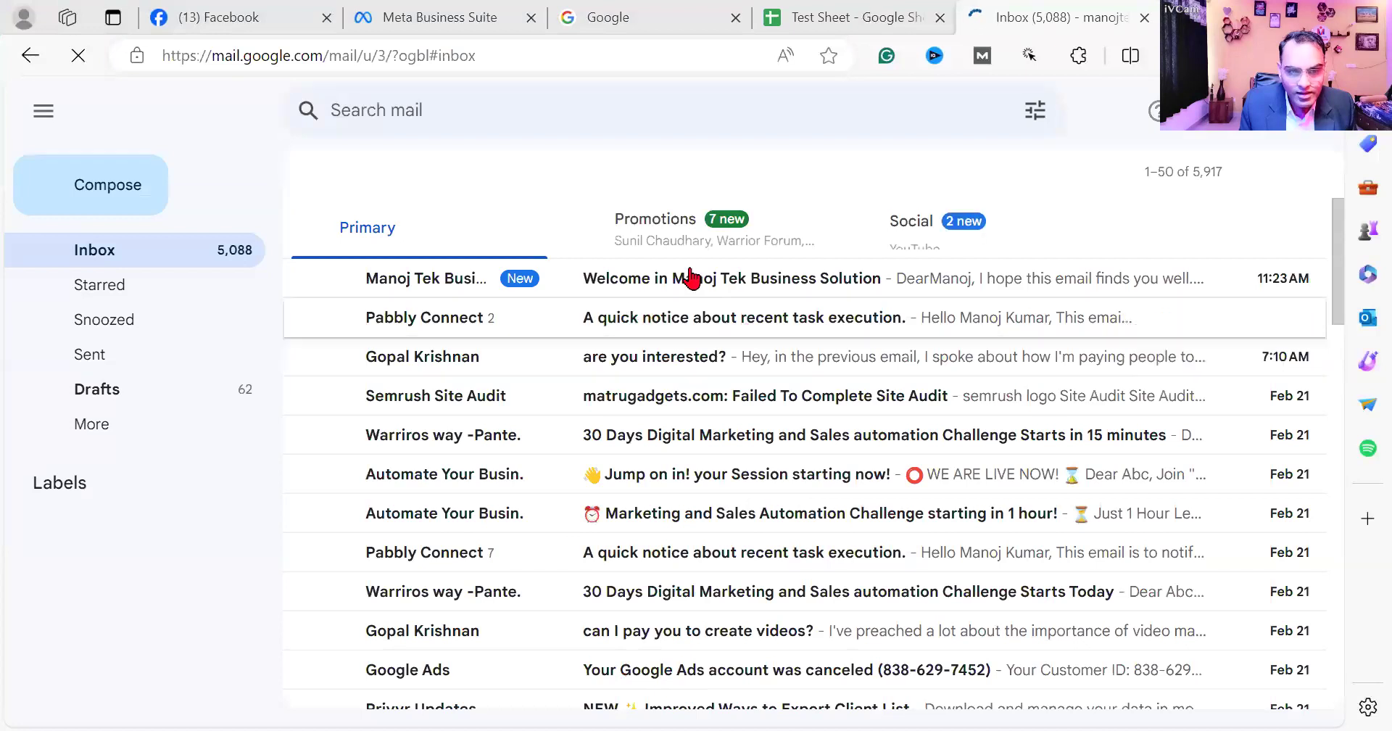
- Open and read the "Welcome in Manoj Tek Business Solution" email in the test lead's inbox
left_click(660, 280)
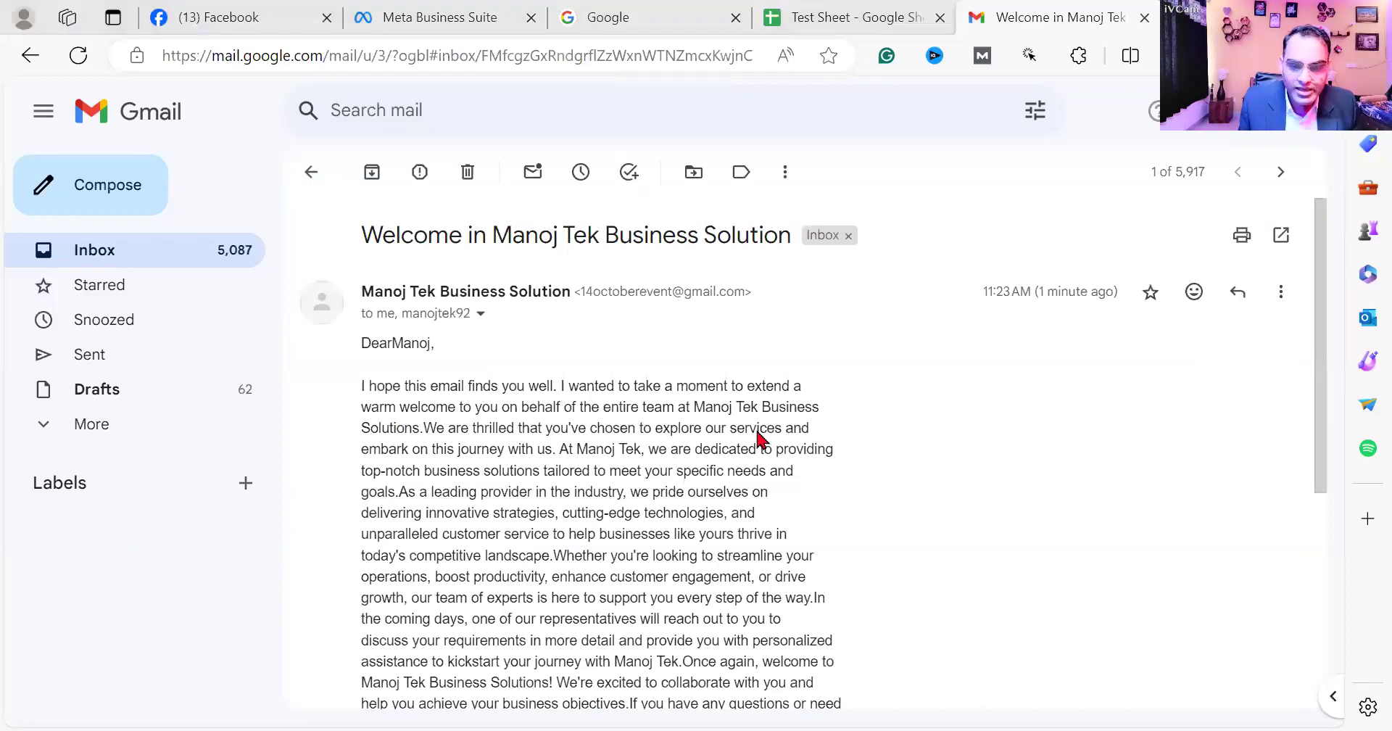
- Switch back to Chrome, delete the Demo form's existing lead in the Lead Ads Testing Tool, and reload the tool
key("alt+Tab")
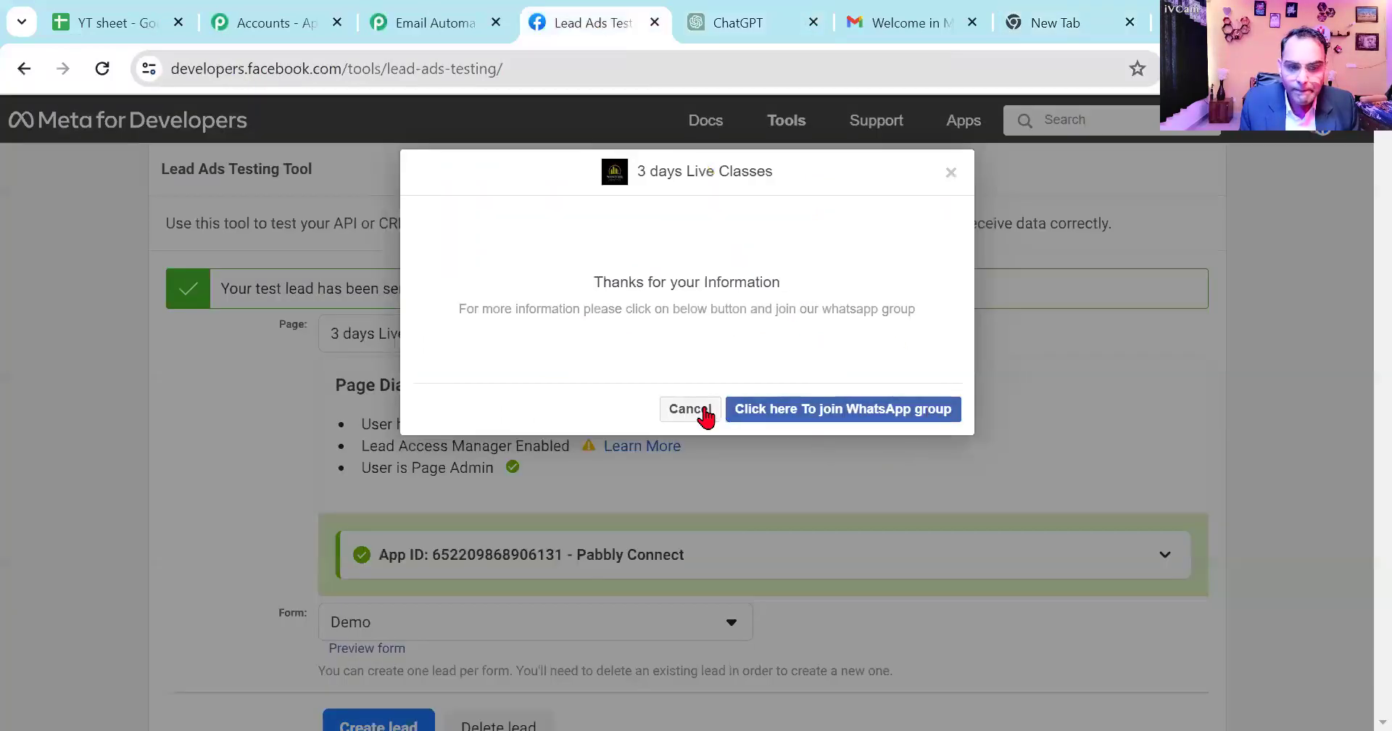
left_click(682, 408)
scroll(467, 365, "down", 5)
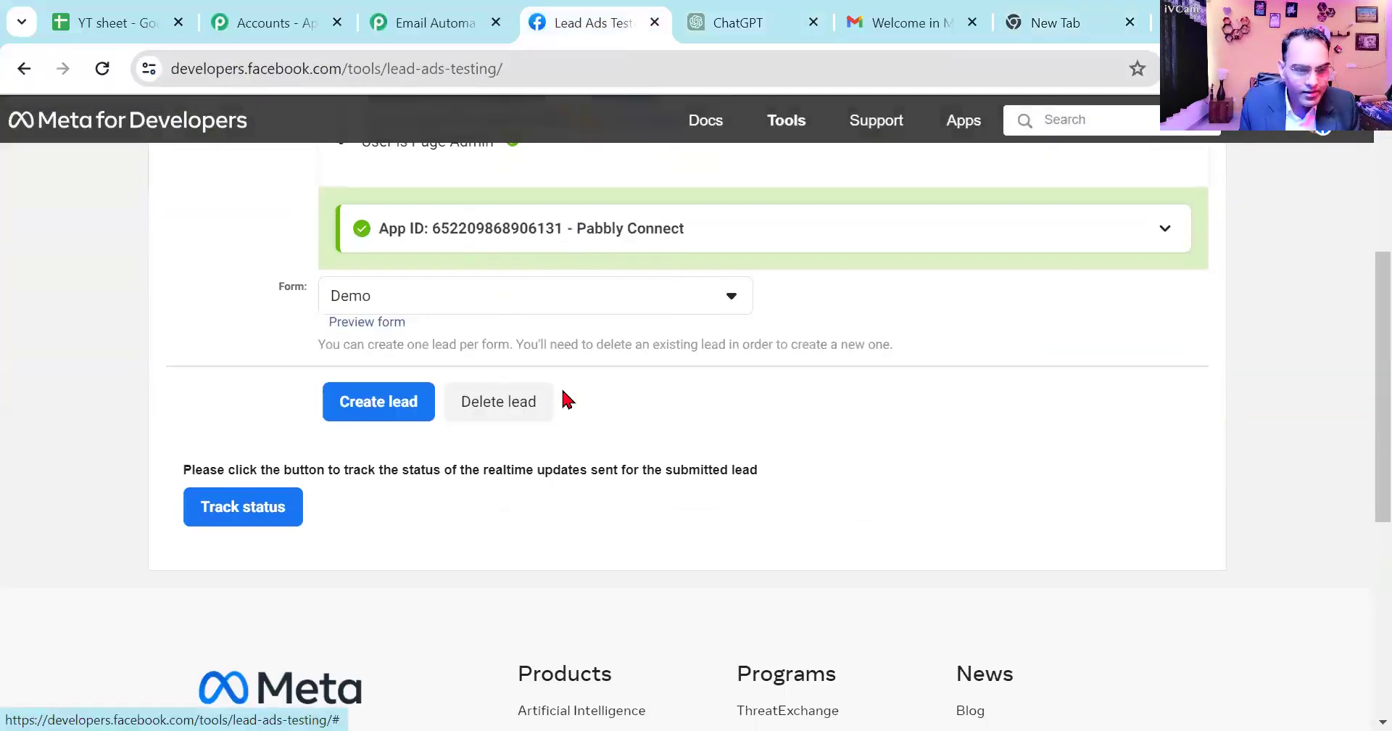
left_click(478, 403)
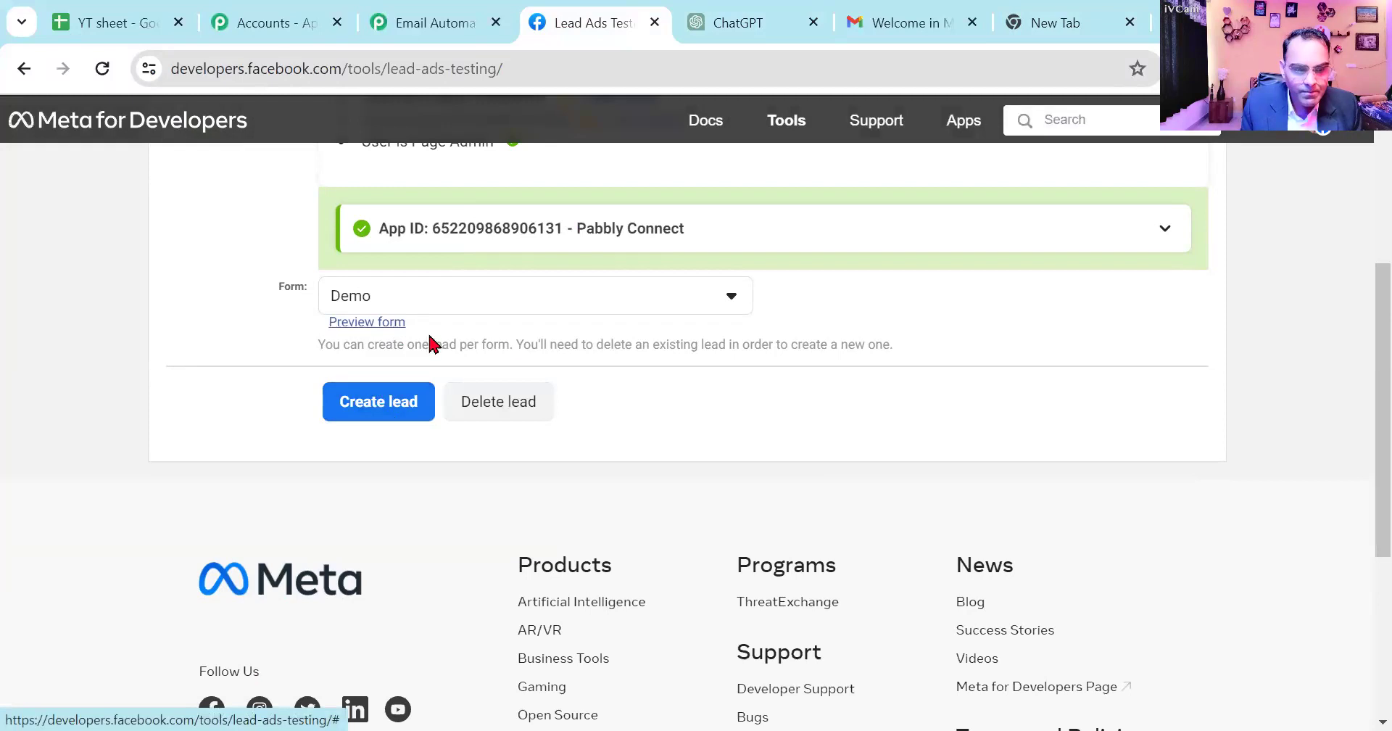
scroll(433, 345, "up", 5)
left_click(102, 68)
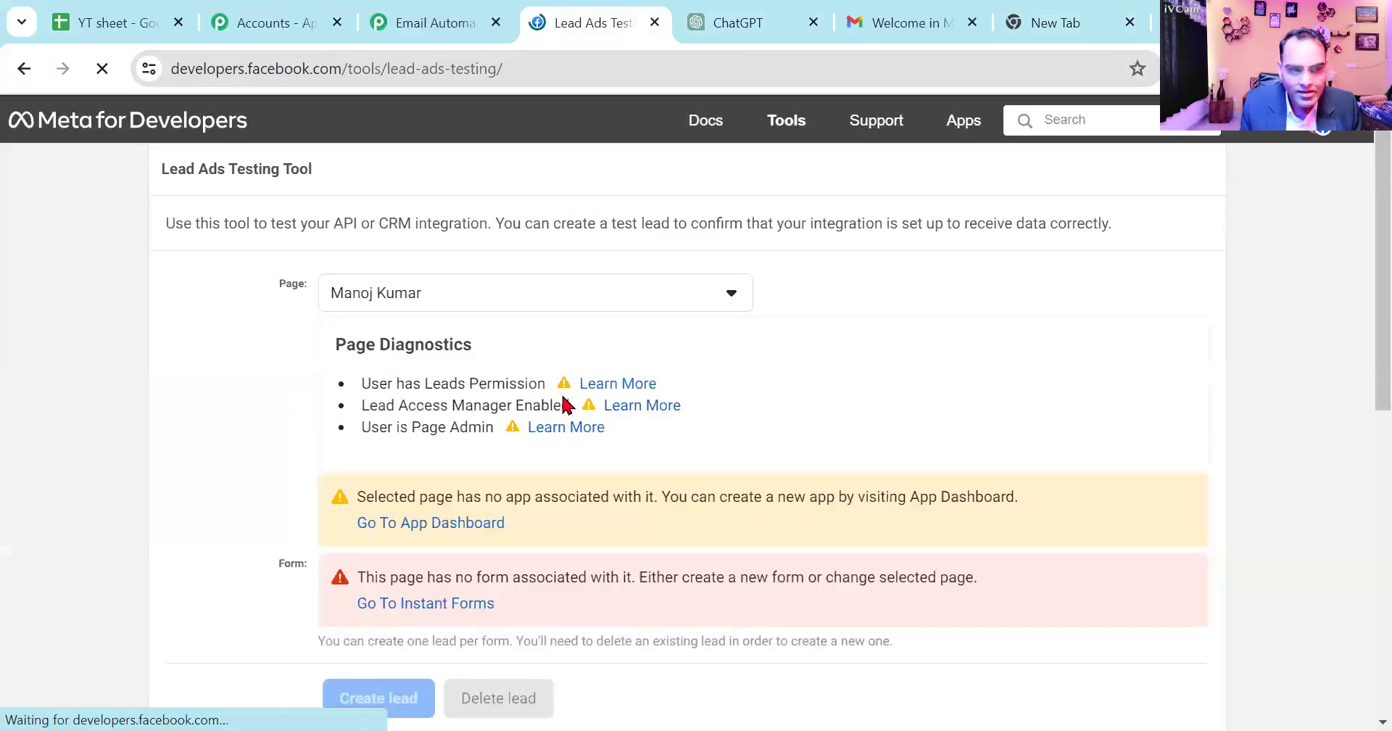
- Choose the 3 days Live Classes page and its Demo form in the Lead Ads Testing Tool
left_click(702, 298)
scroll(493, 474, "down", 4)
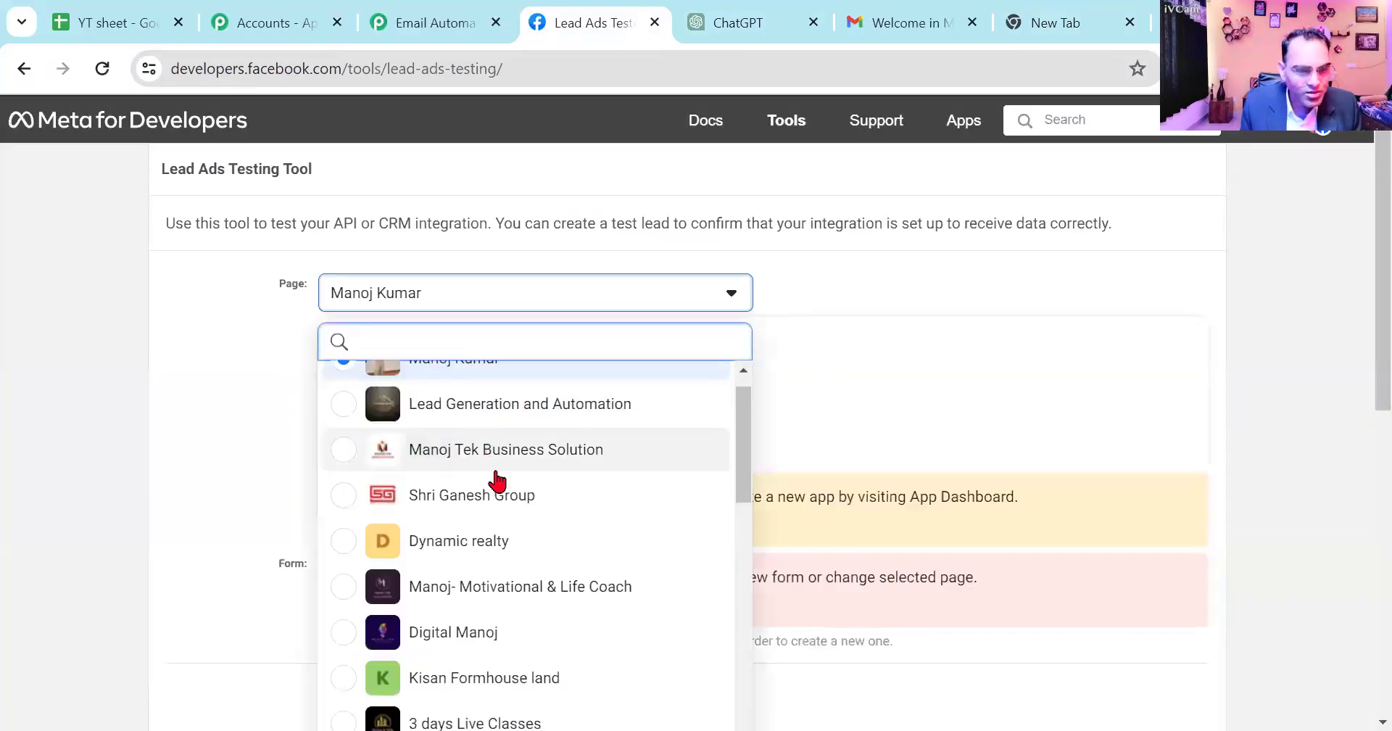
scroll(496, 482, "down", 8)
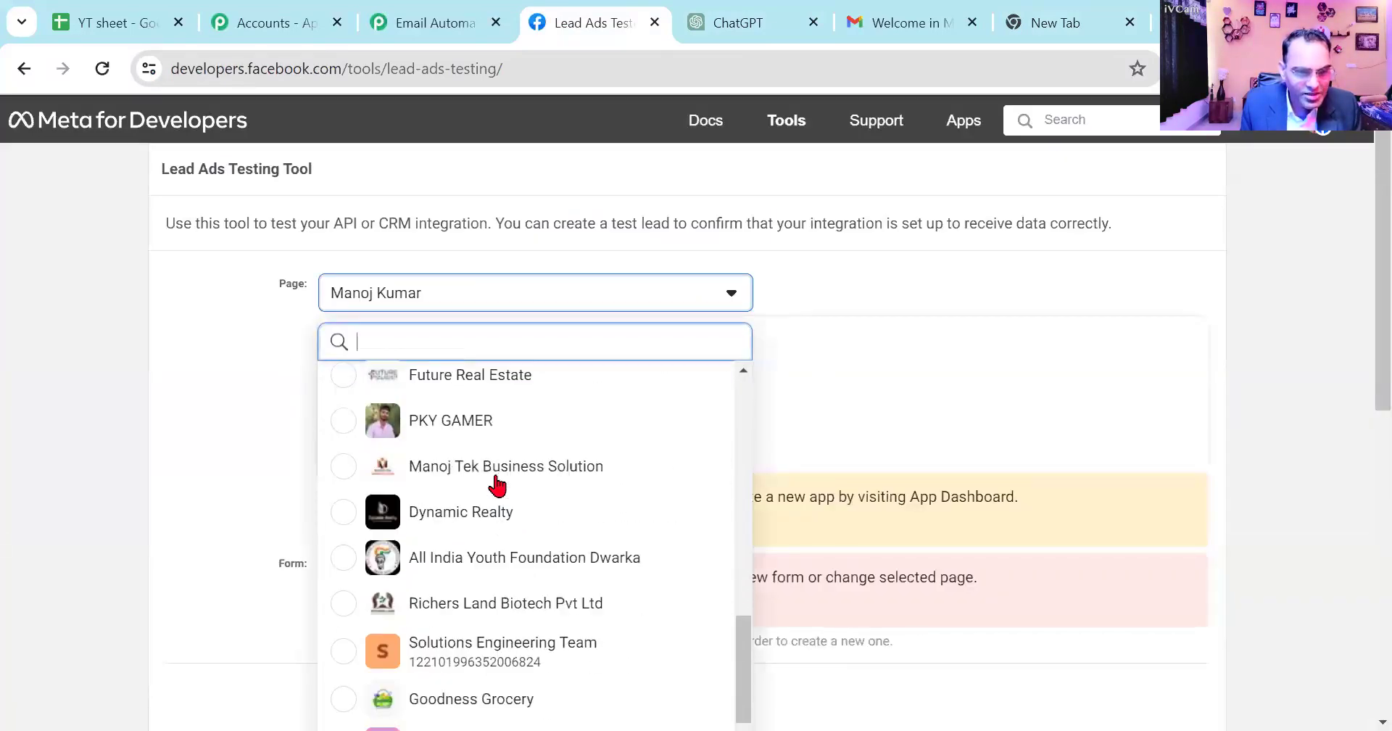
scroll(553, 500, "up", 8)
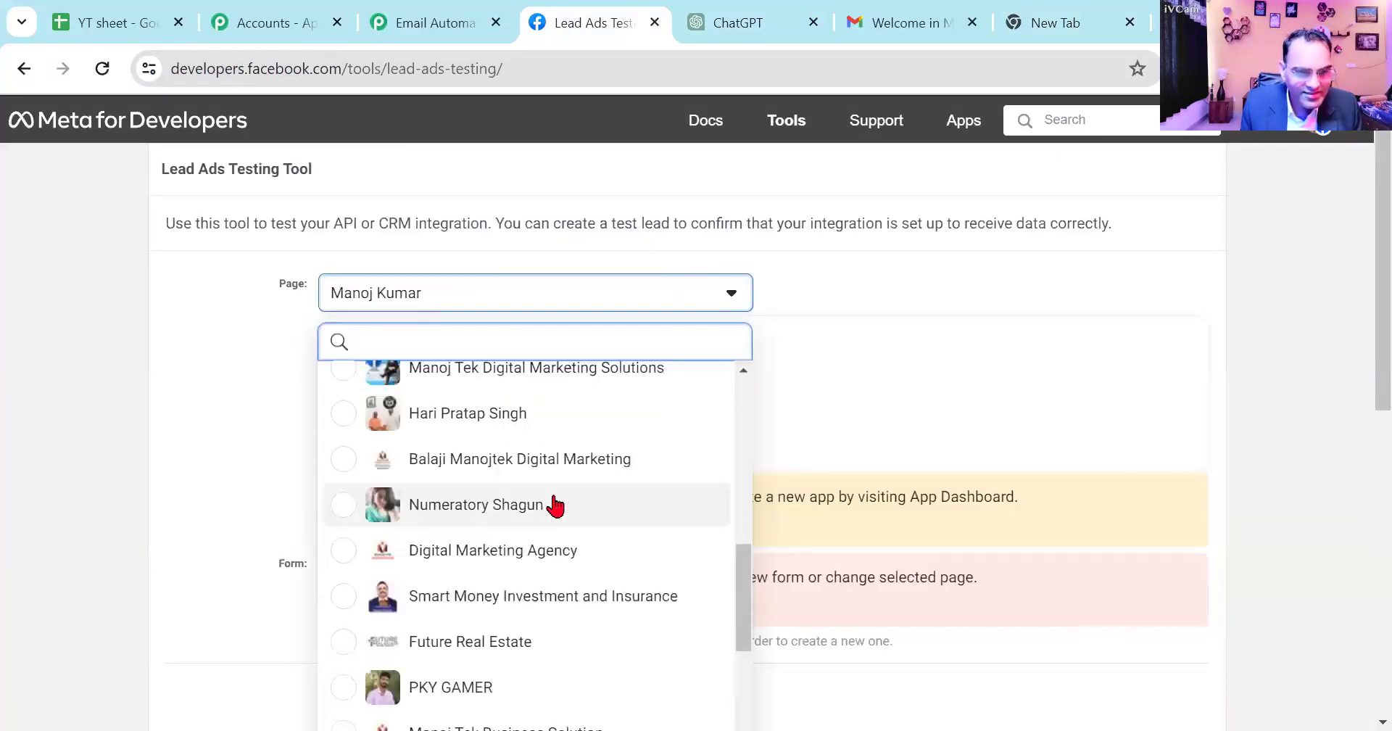
scroll(553, 503, "up", 3)
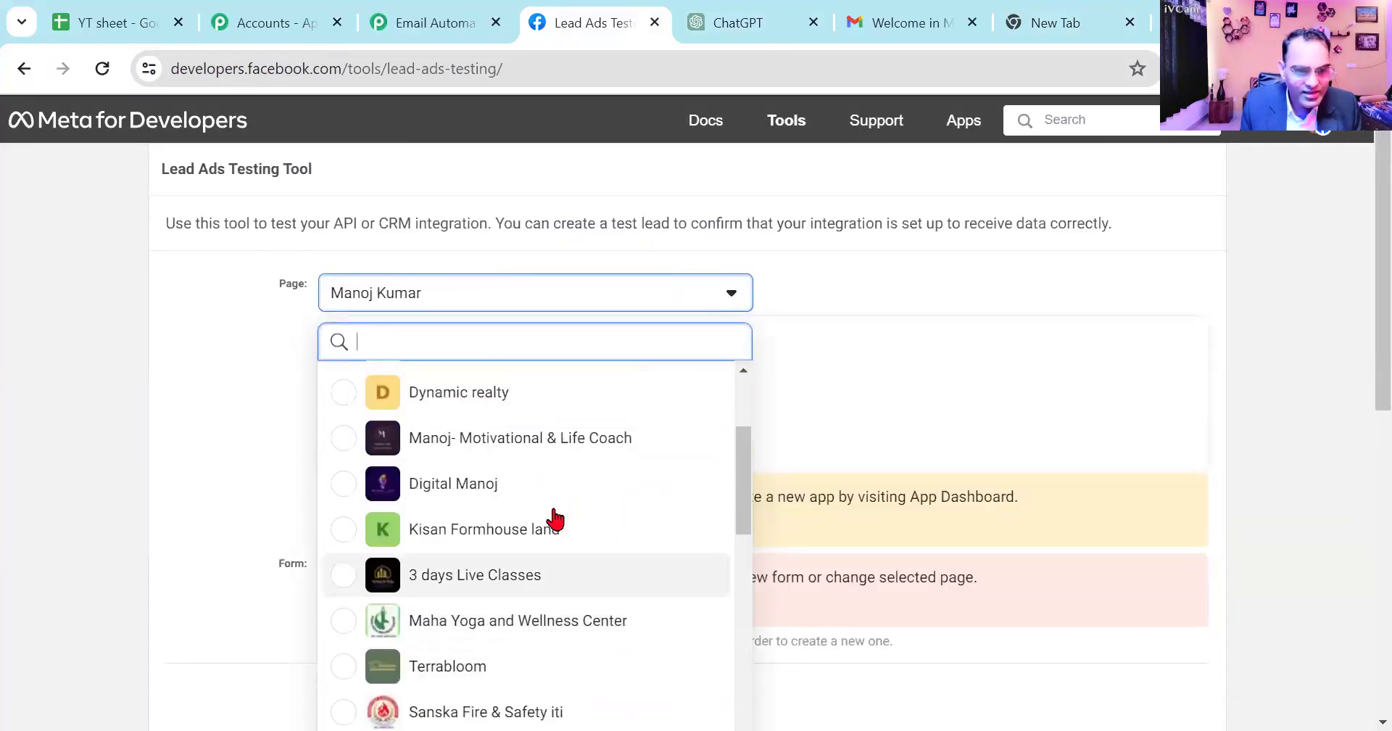
left_click(518, 591)
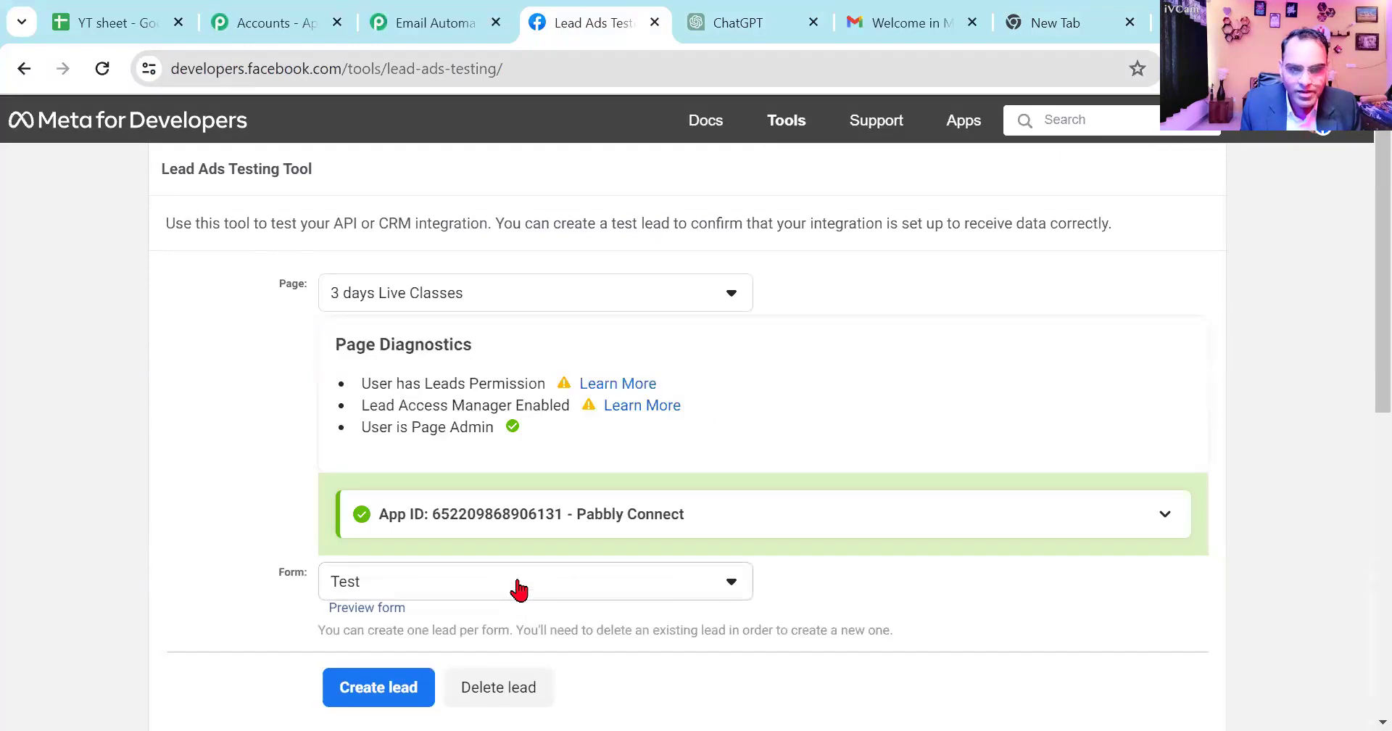
scroll(499, 493, "down", 3)
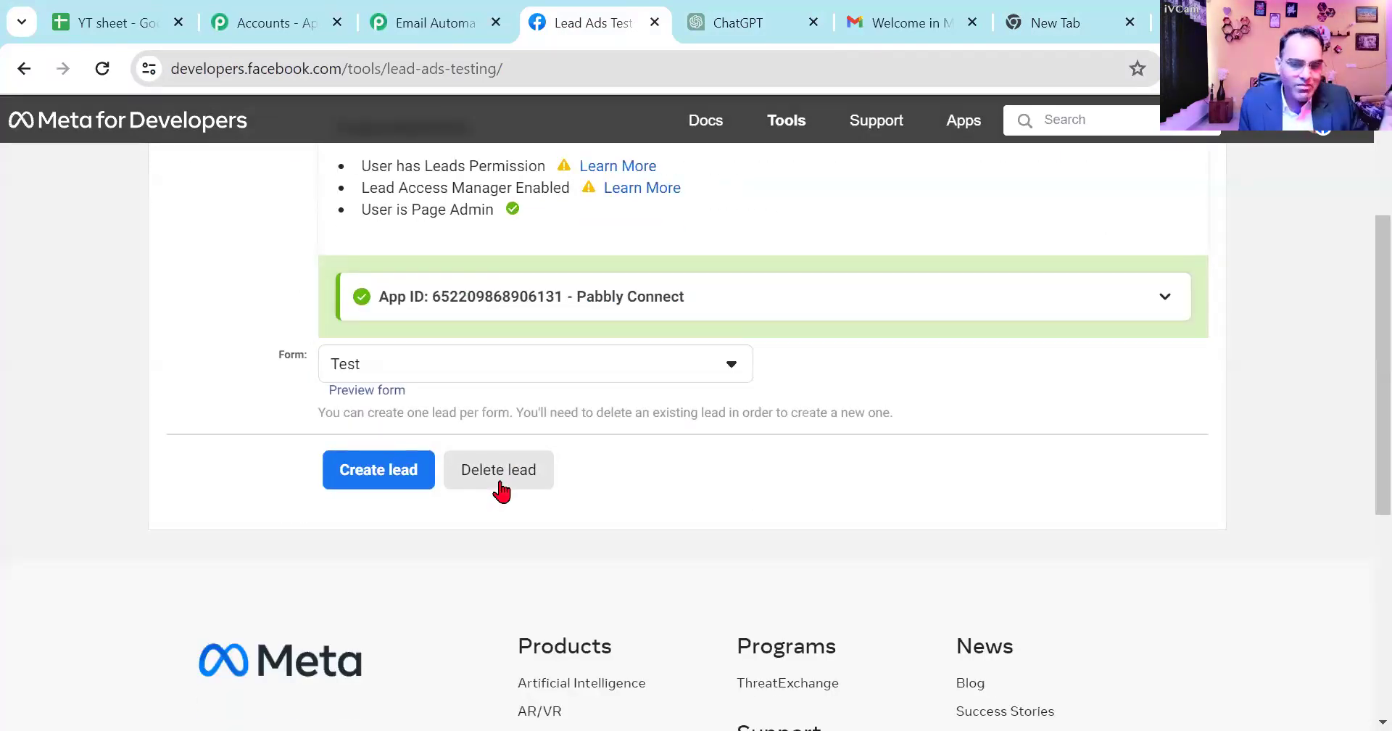
left_click(481, 375)
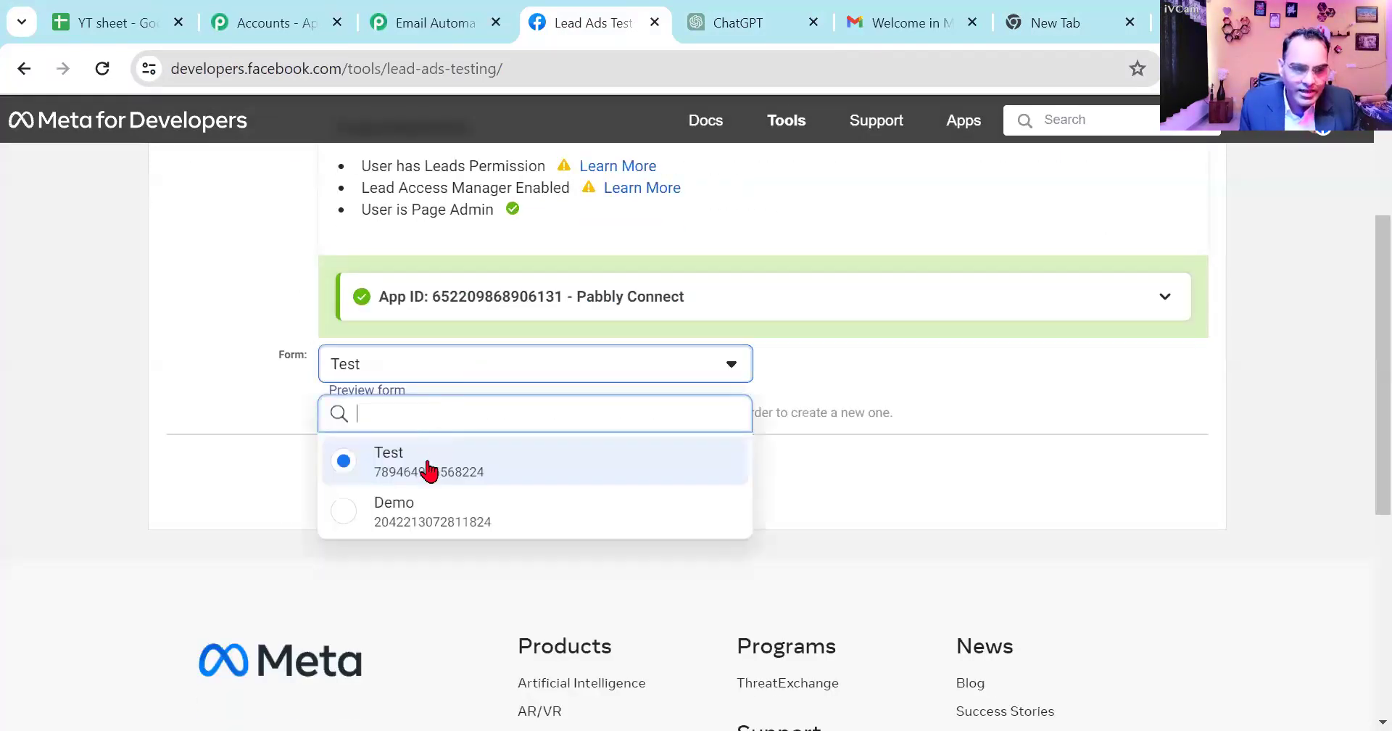
left_click(426, 516)
- Preview the Demo form, fill in a WhatsApp number and a new full name, and submit it as a test lead
left_click(368, 392)
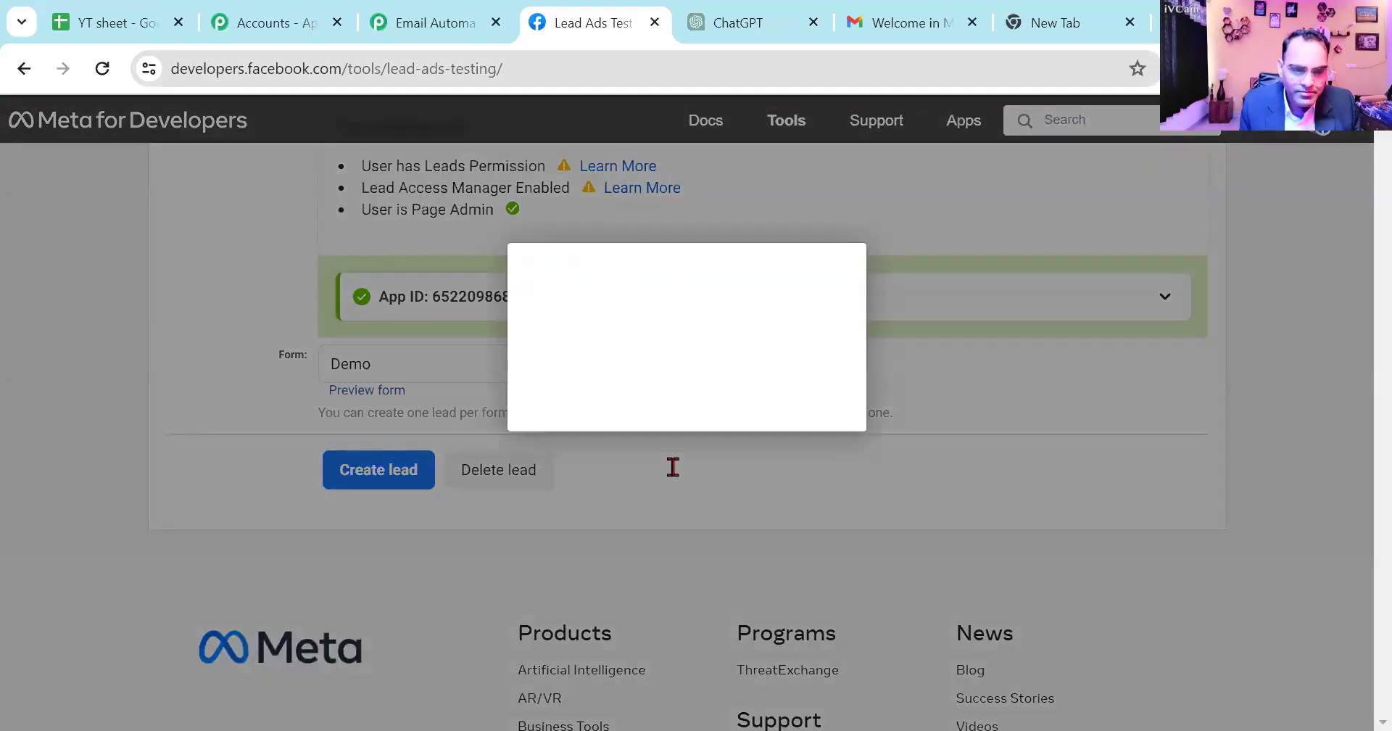
scroll(672, 468, "down", 2)
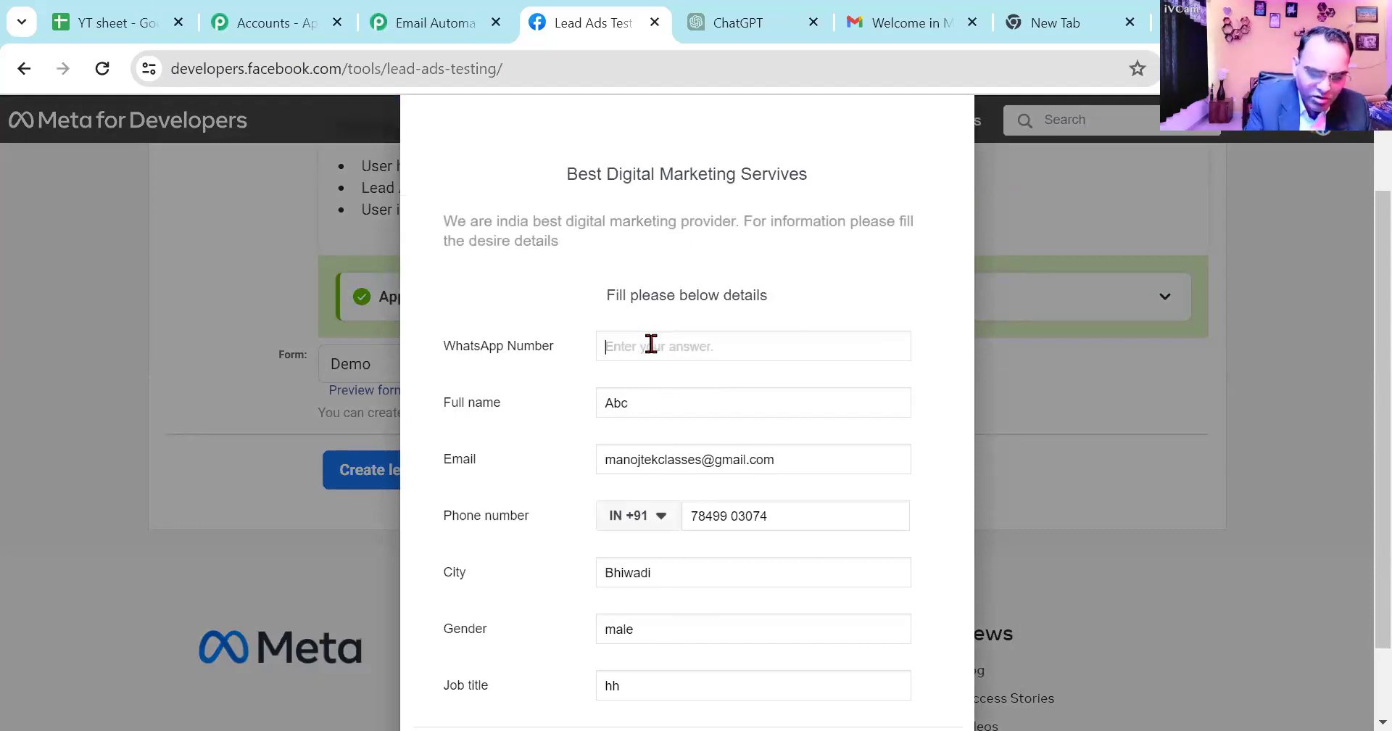
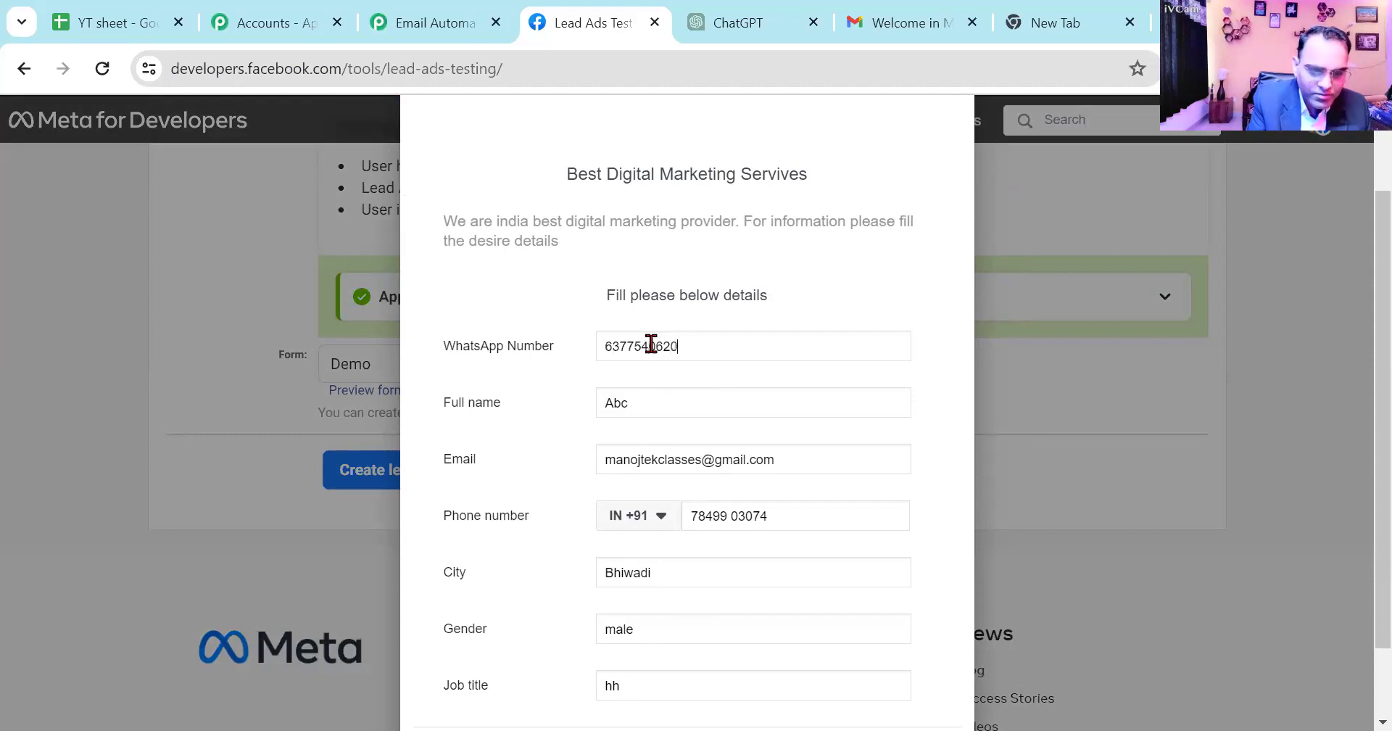
left_click_drag(662, 403, 505, 412)
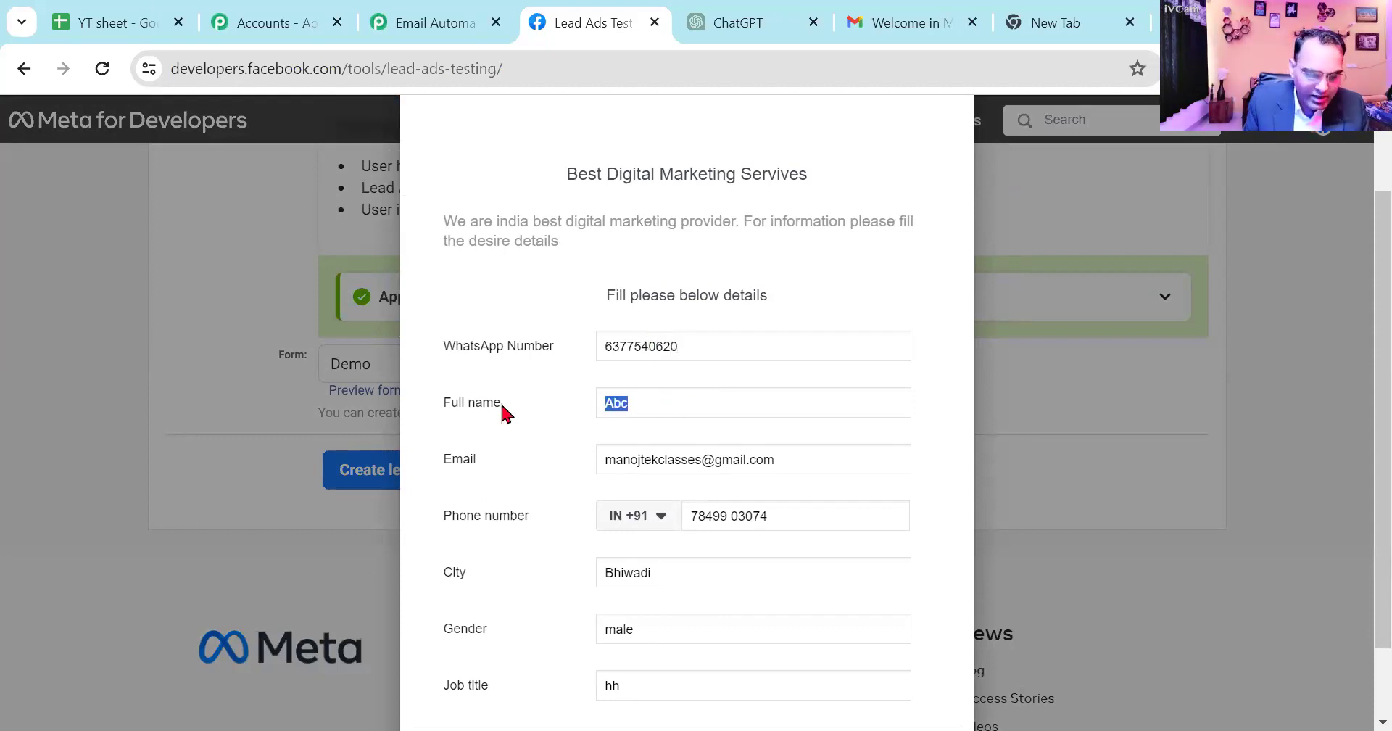
type("DInesh")
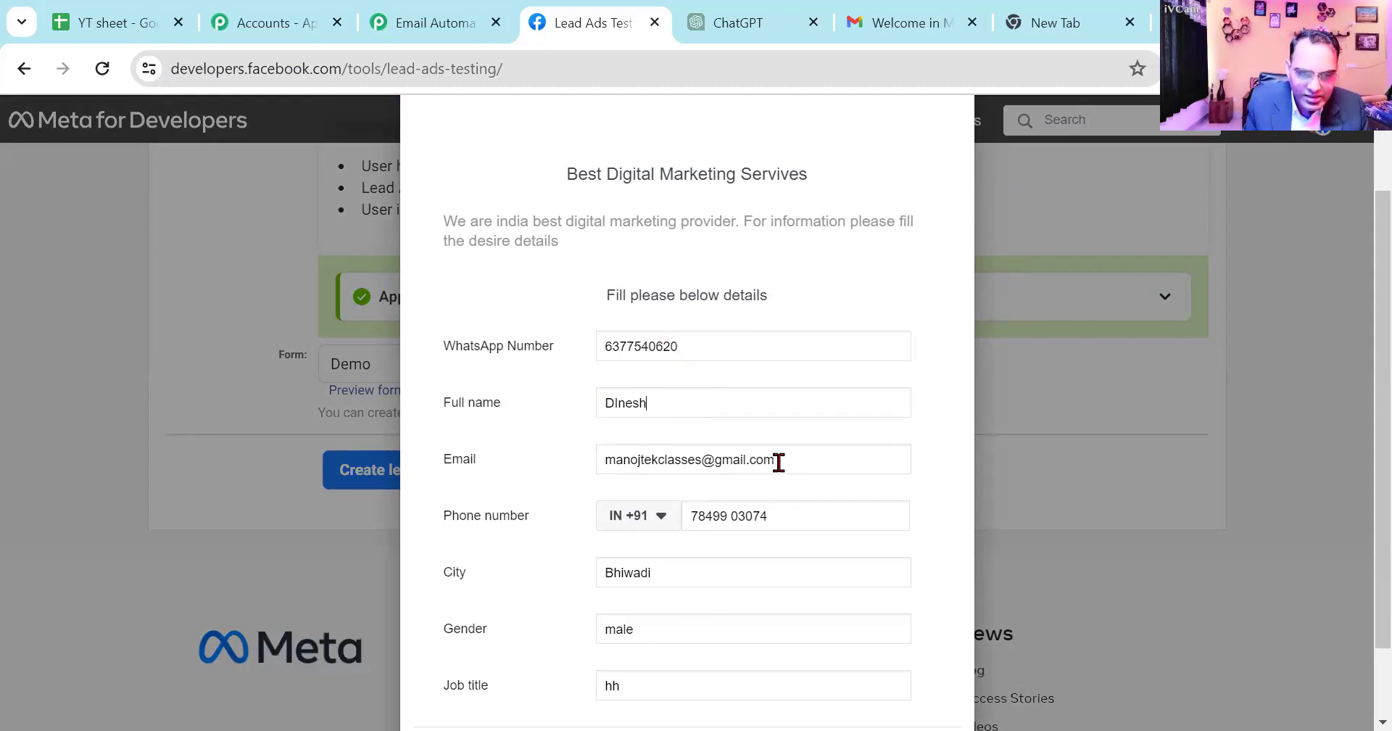
scroll(779, 462, "down", 2)
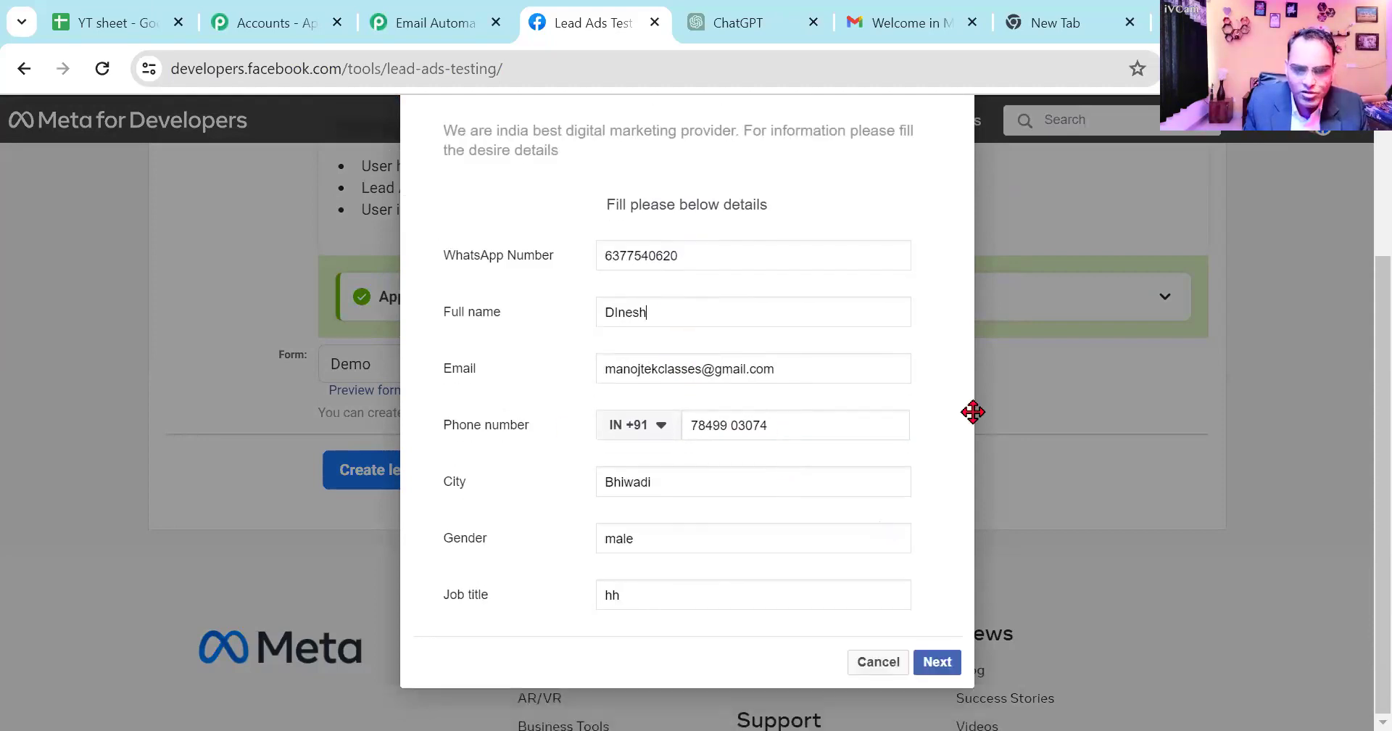
key("Return")
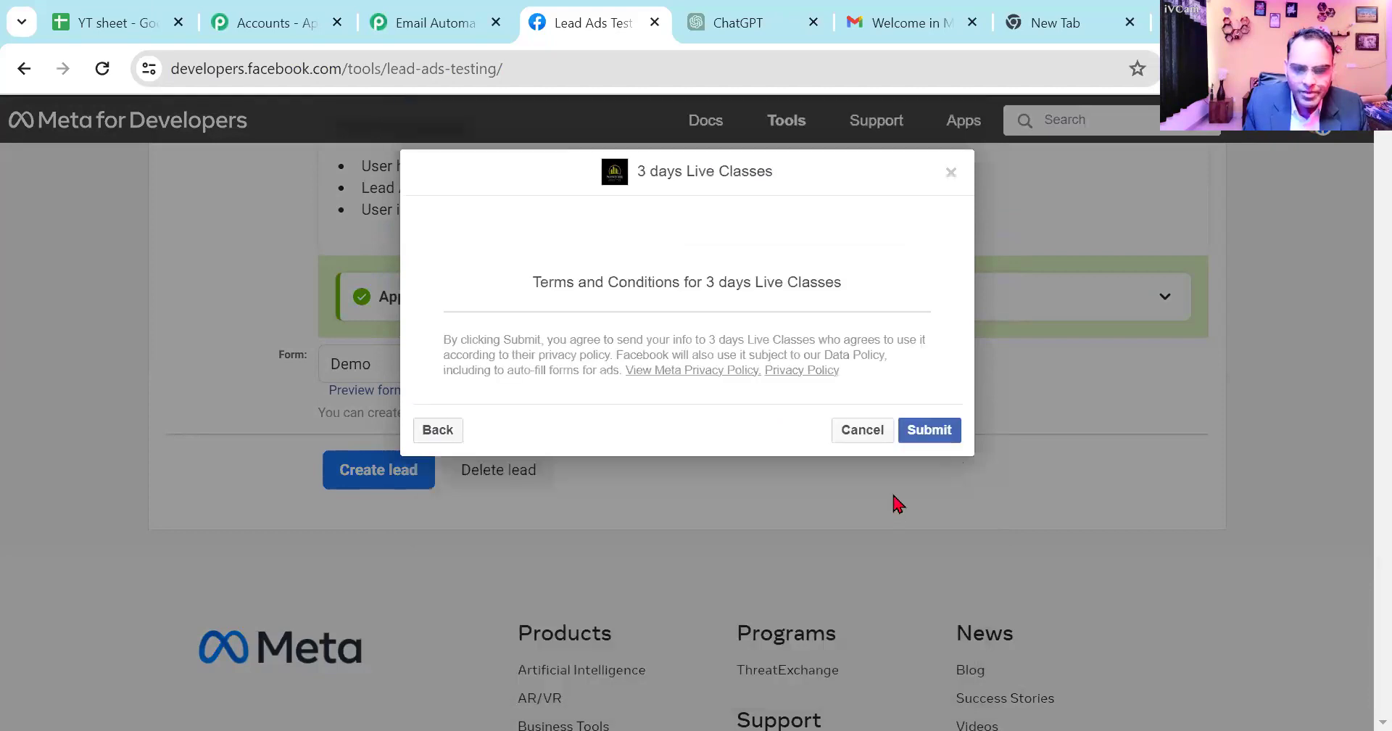
left_click(924, 434)
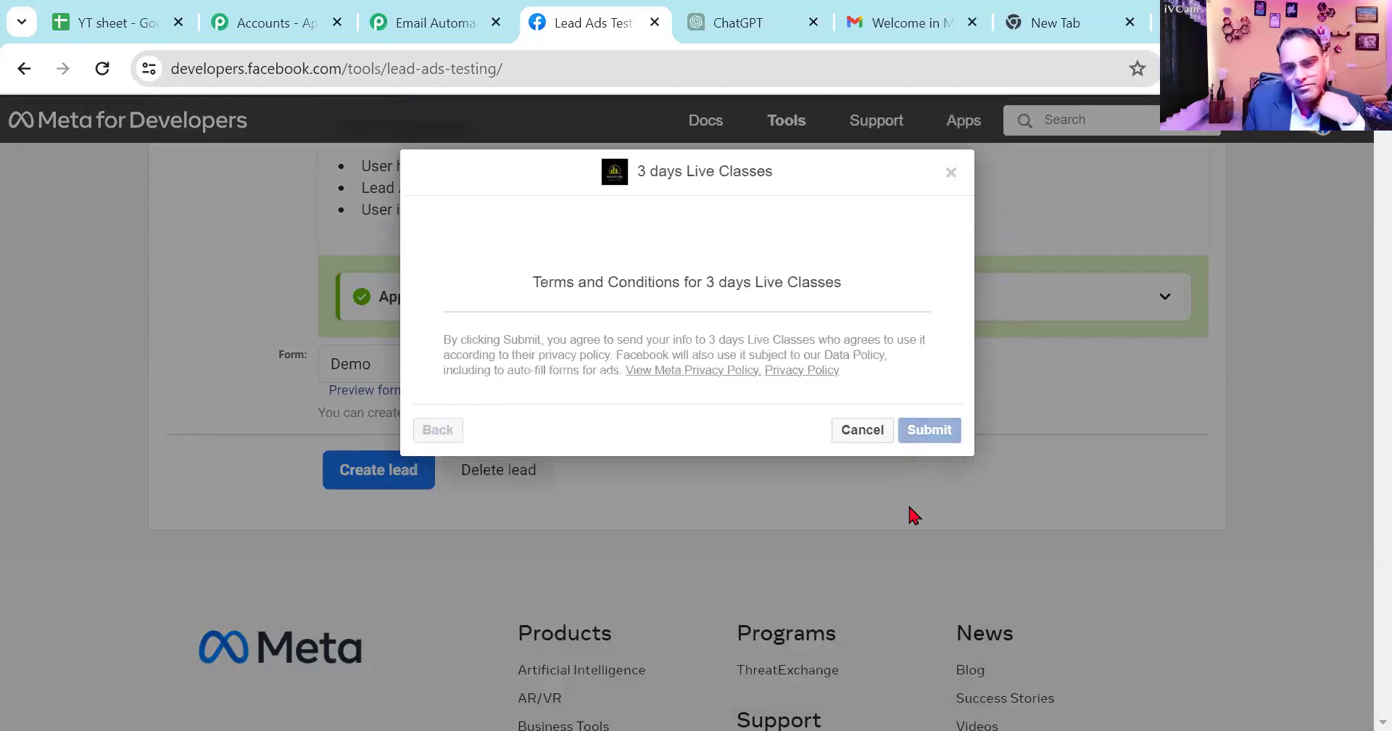
left_click(693, 411)
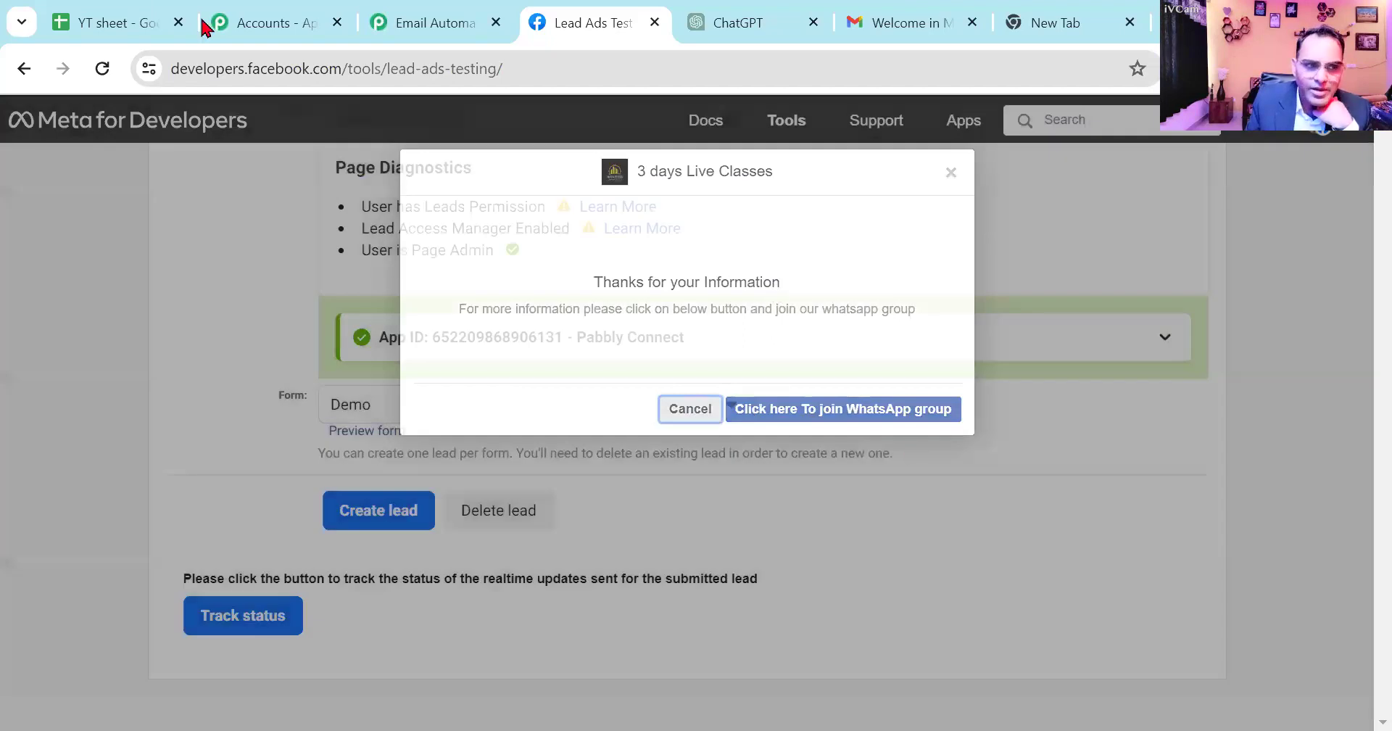
- Check YT sheet for the new lead's row and look for its welcome email in the sending account's Sent folder
left_click(111, 29)
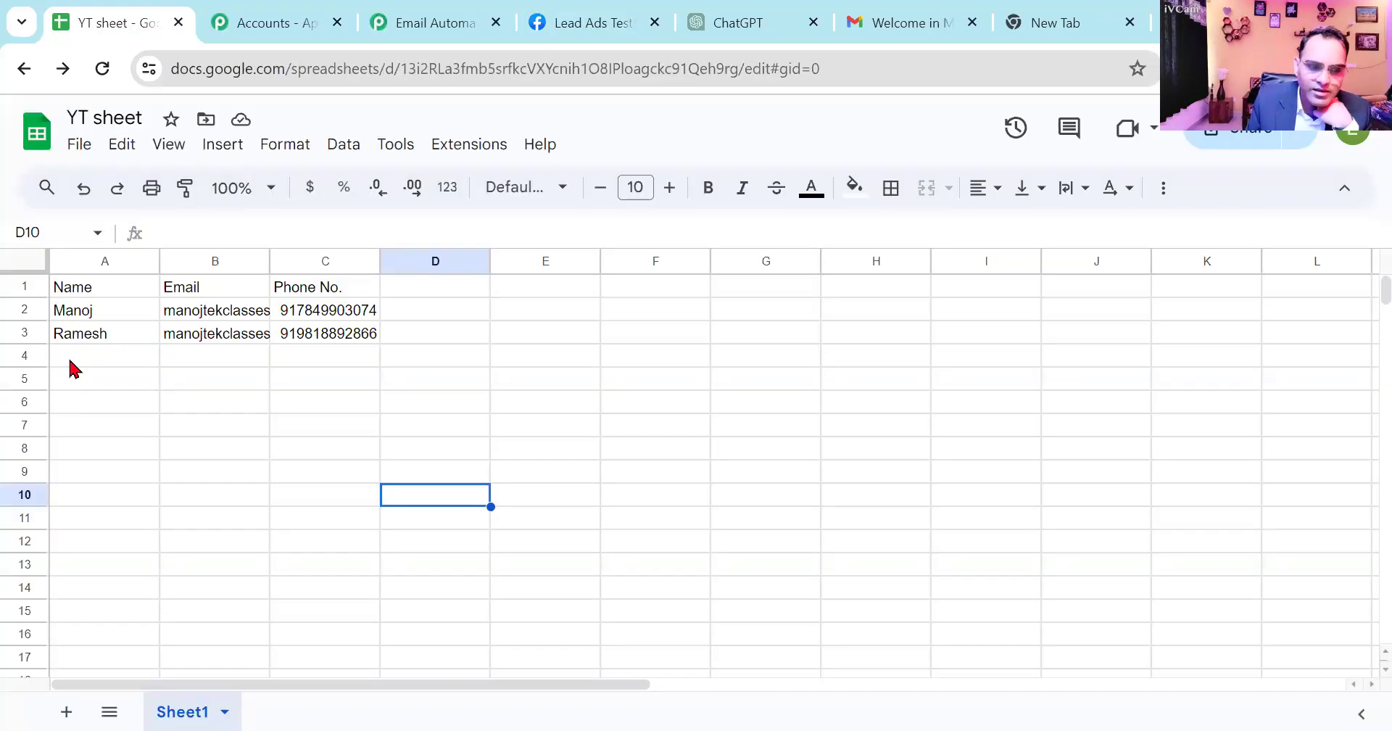
left_click(73, 359)
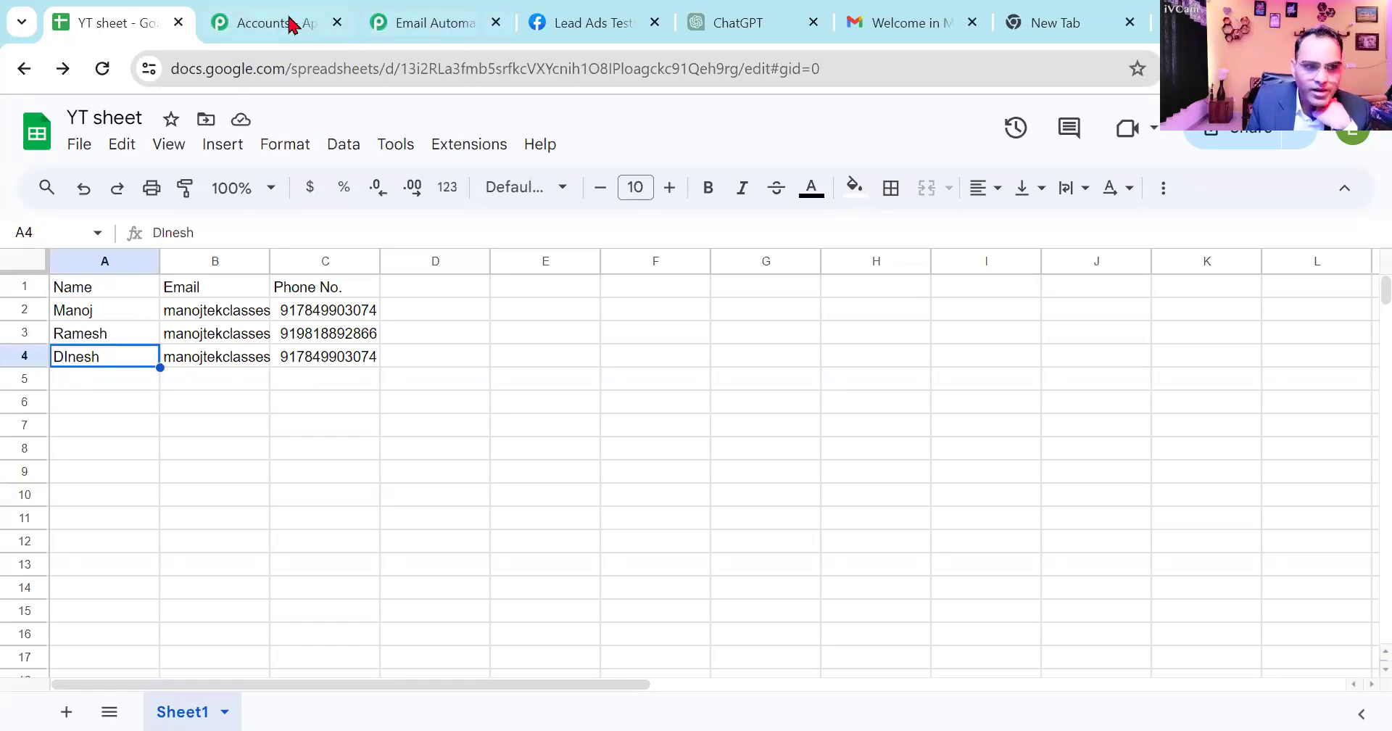
left_click(911, 16)
left_click(87, 317)
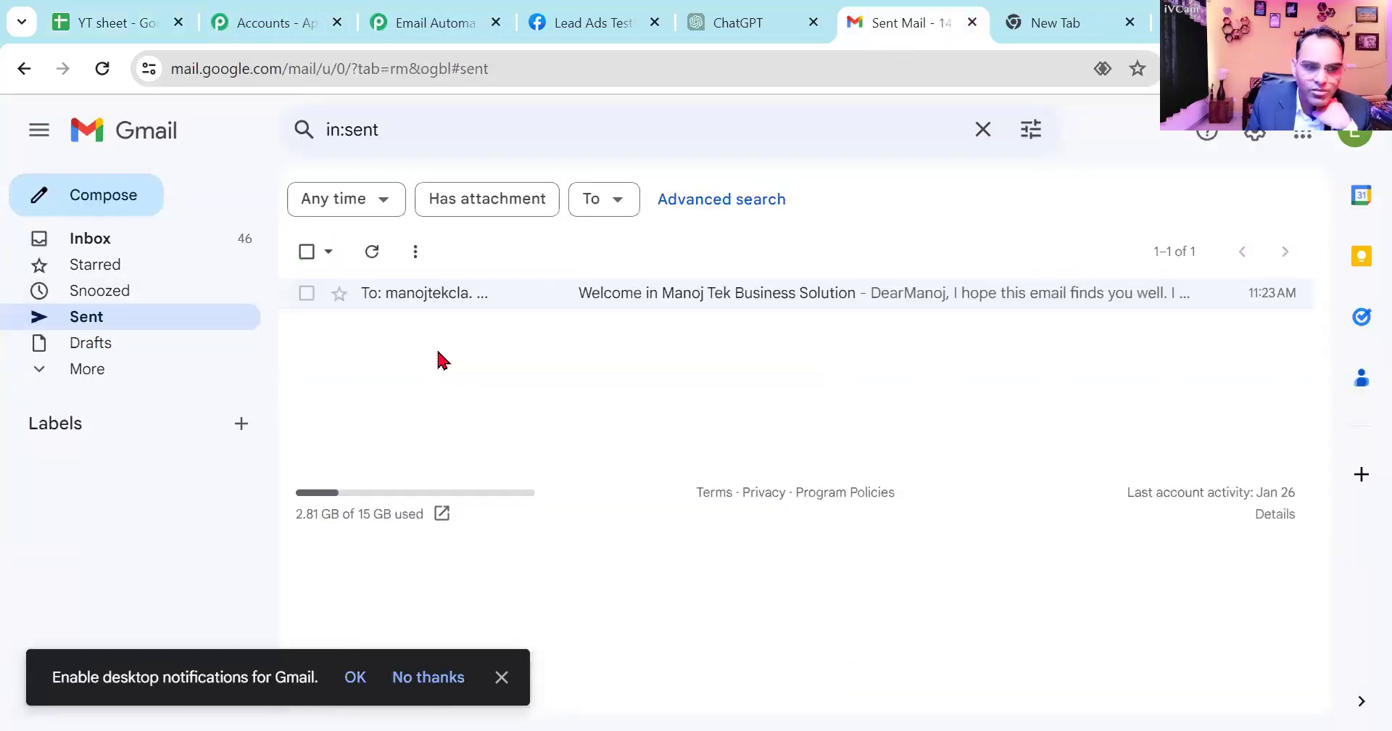
left_click(372, 254)
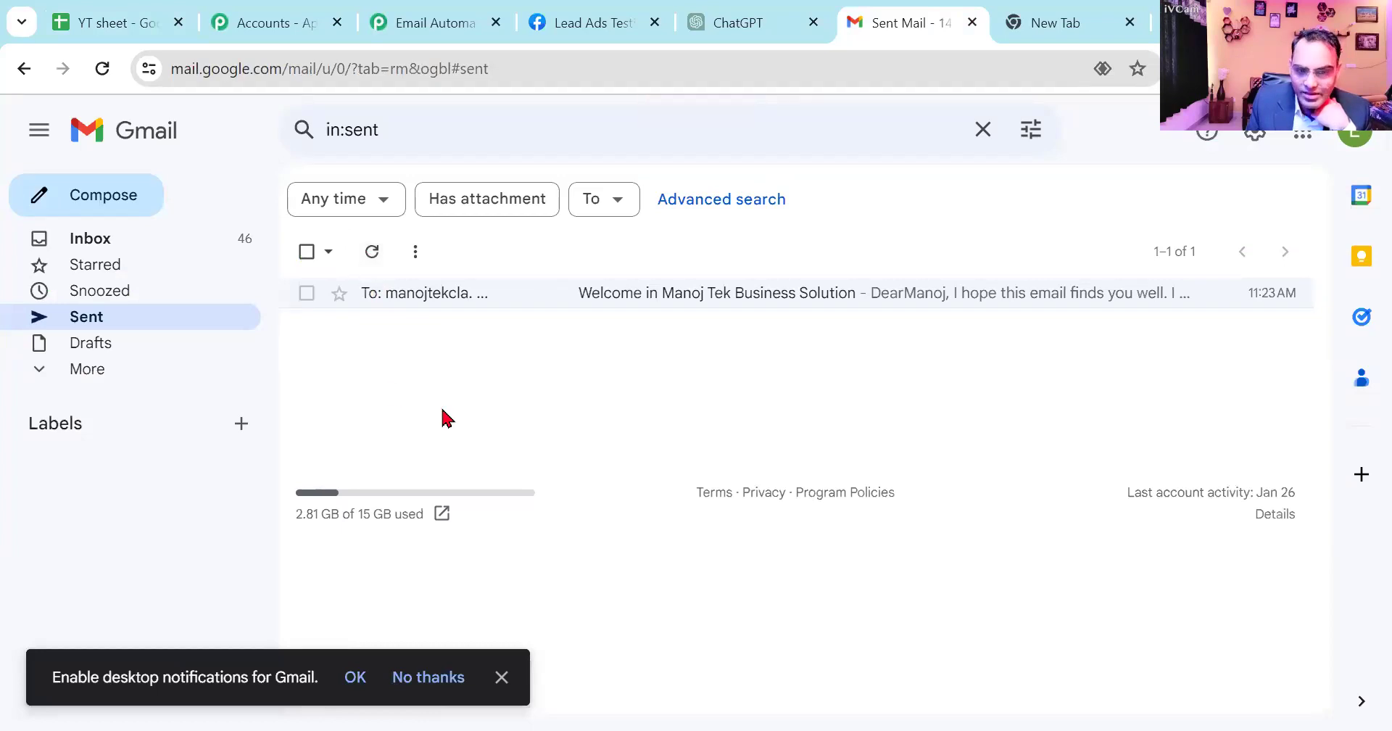
left_click(481, 308)
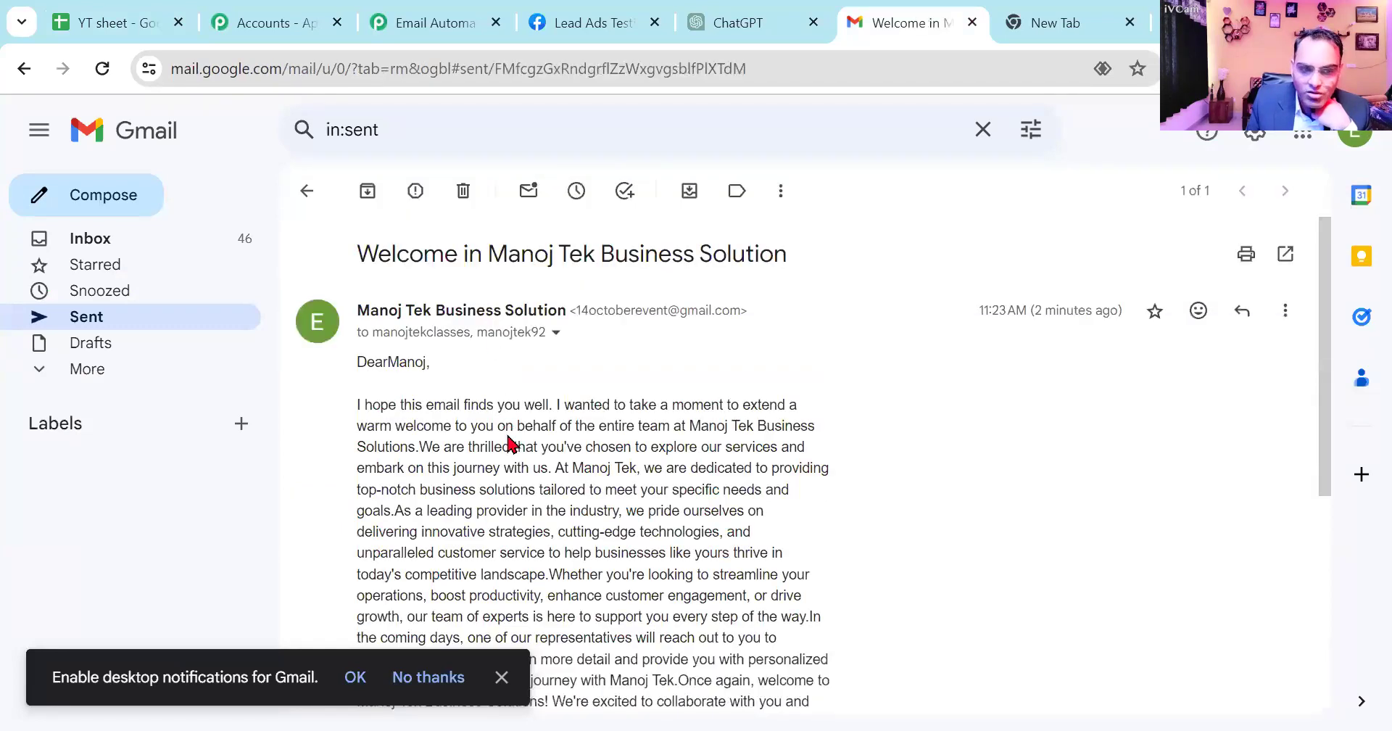
left_click(144, 326)
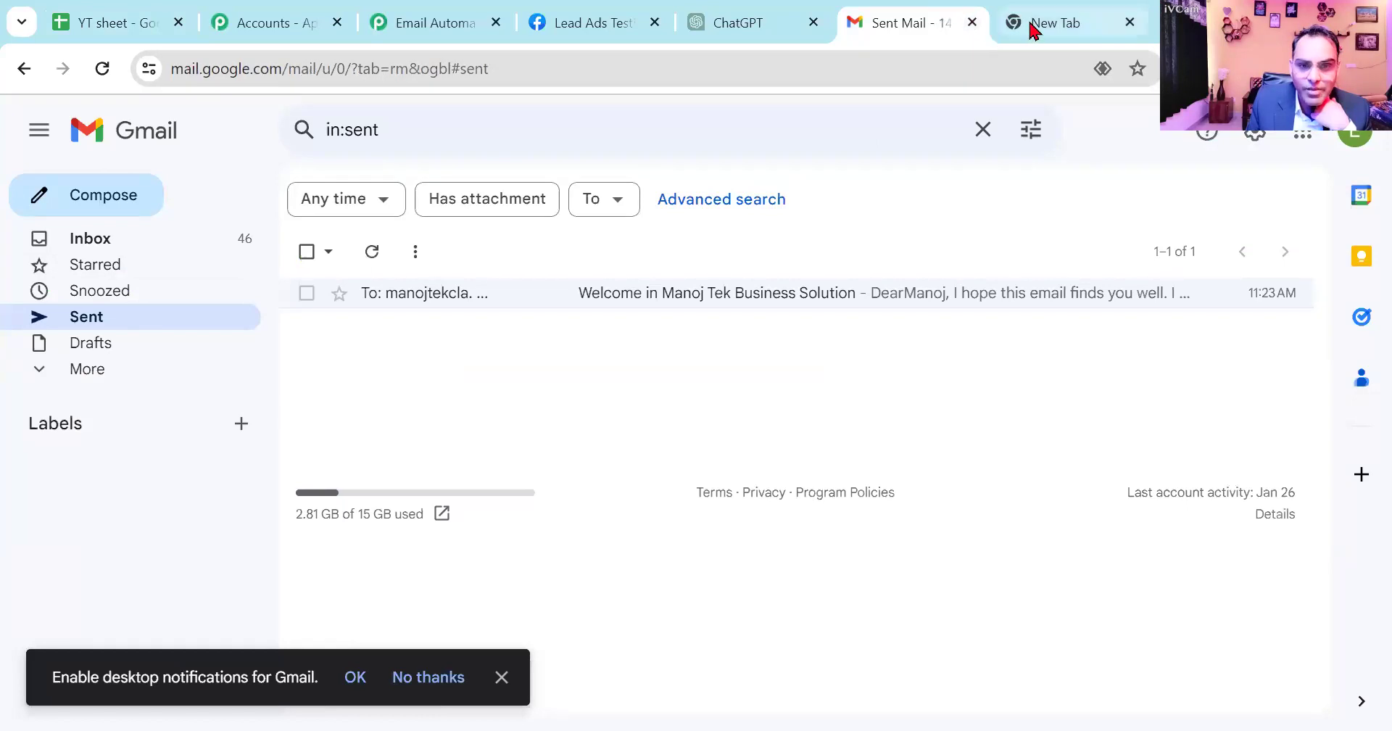
- Review the Gmail action in the Email Automation workflow, send its test request again, and save the action
left_click(261, 22)
left_click(410, 20)
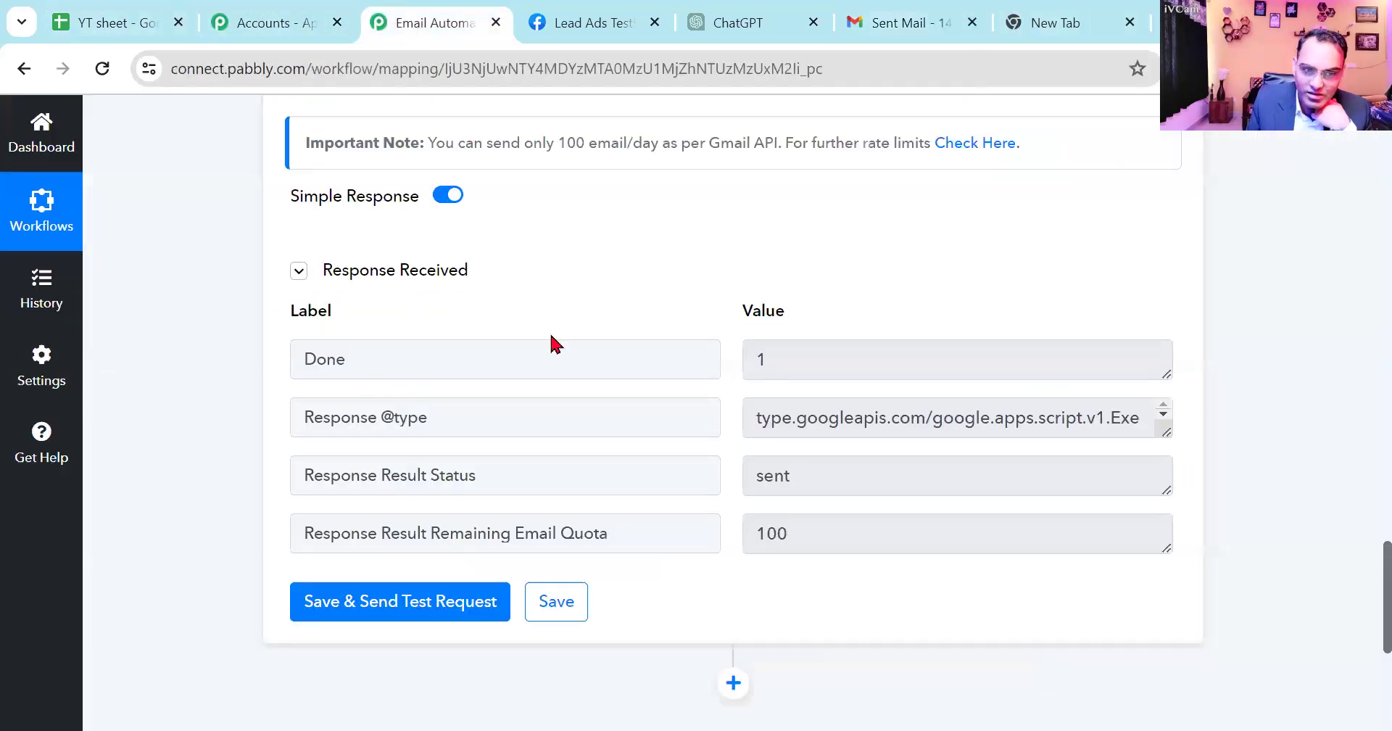
scroll(616, 322, "up", 15)
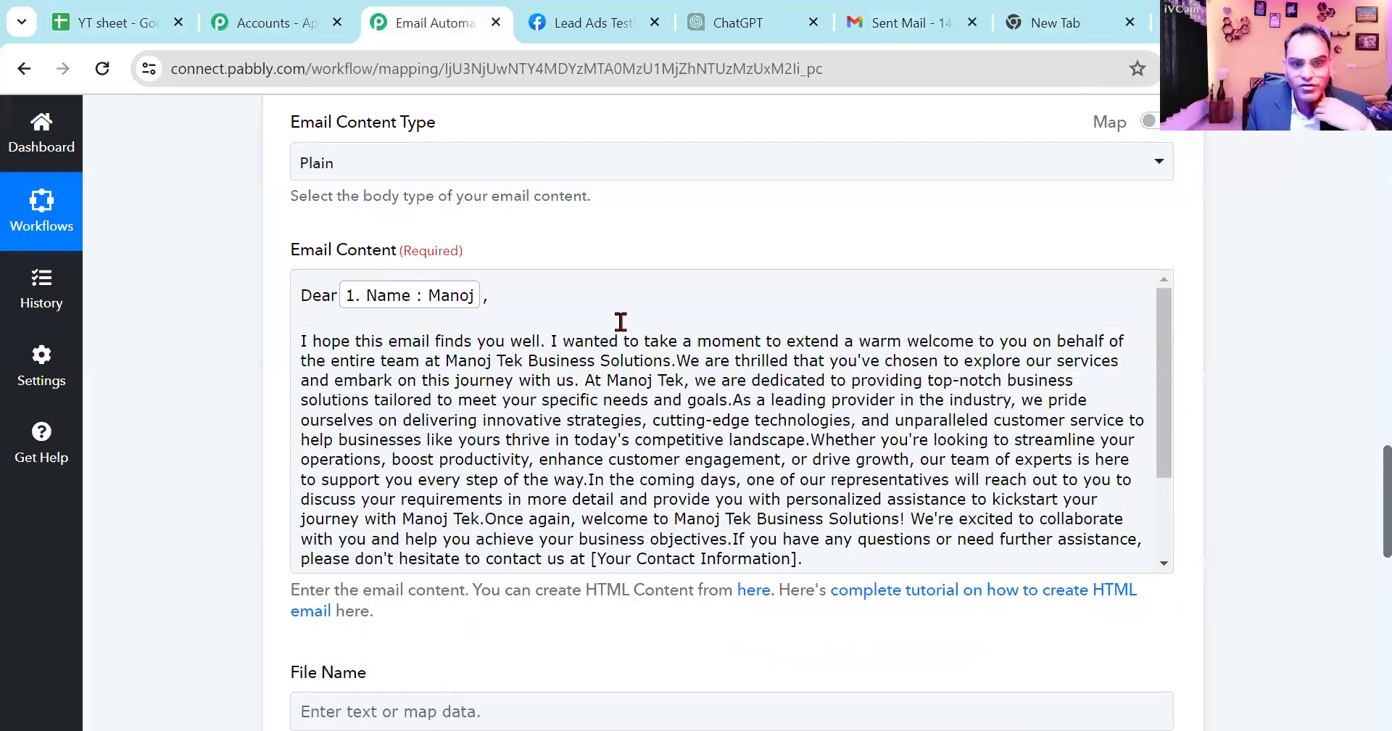
scroll(628, 327, "up", 12)
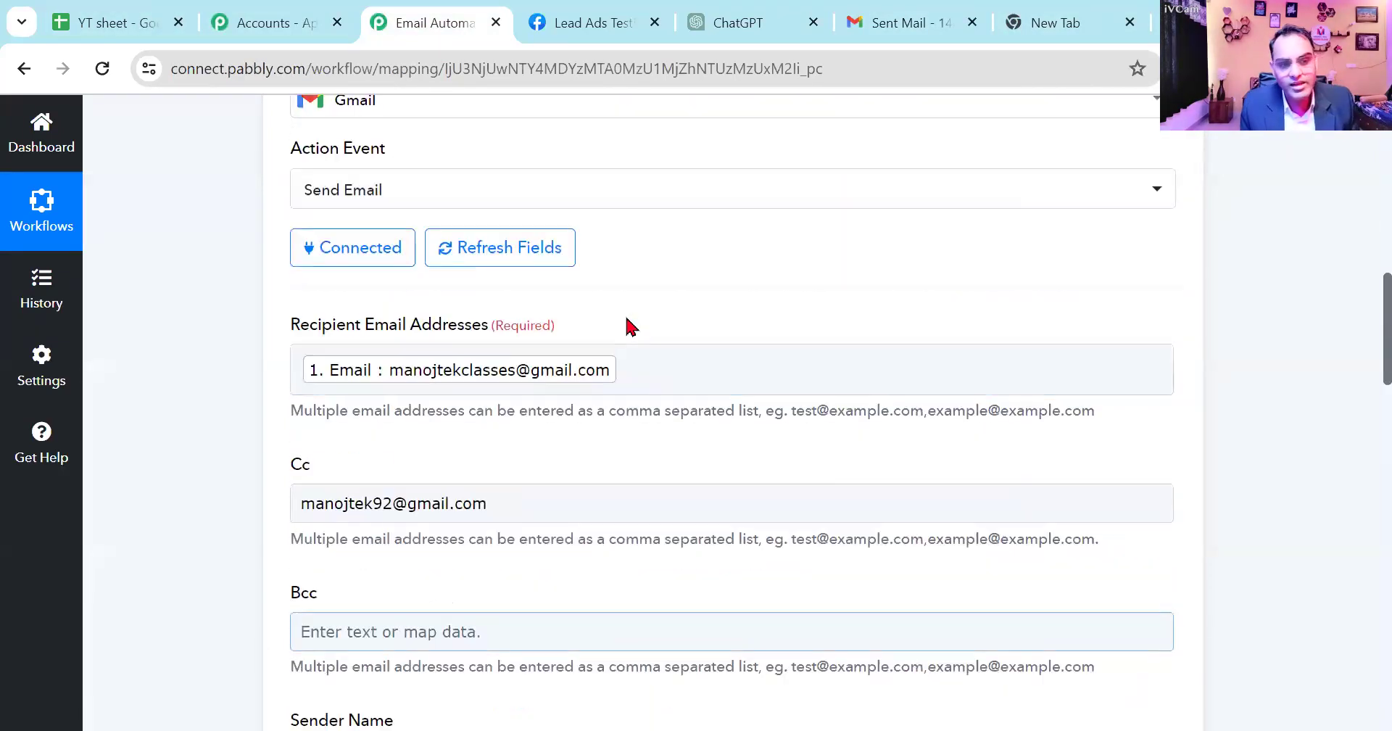
scroll(628, 310, "down", 20)
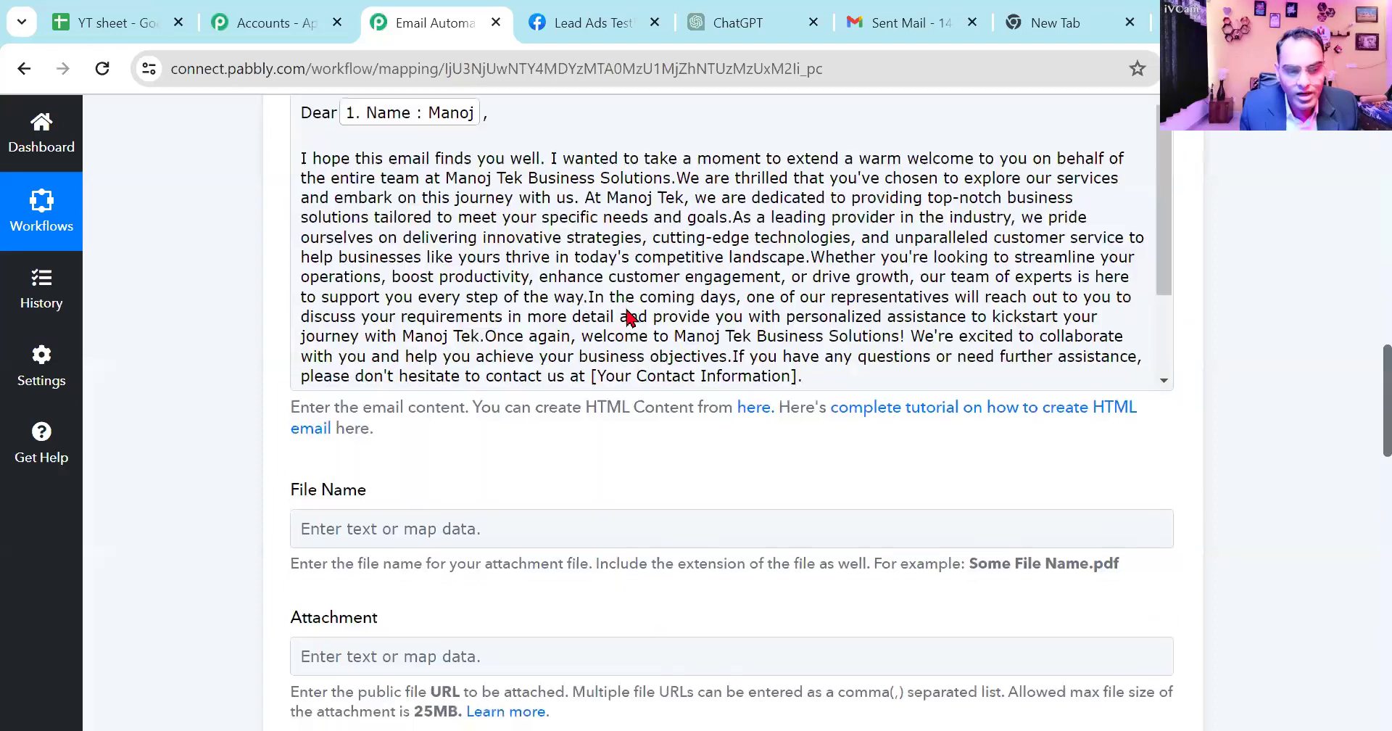
left_click(558, 158)
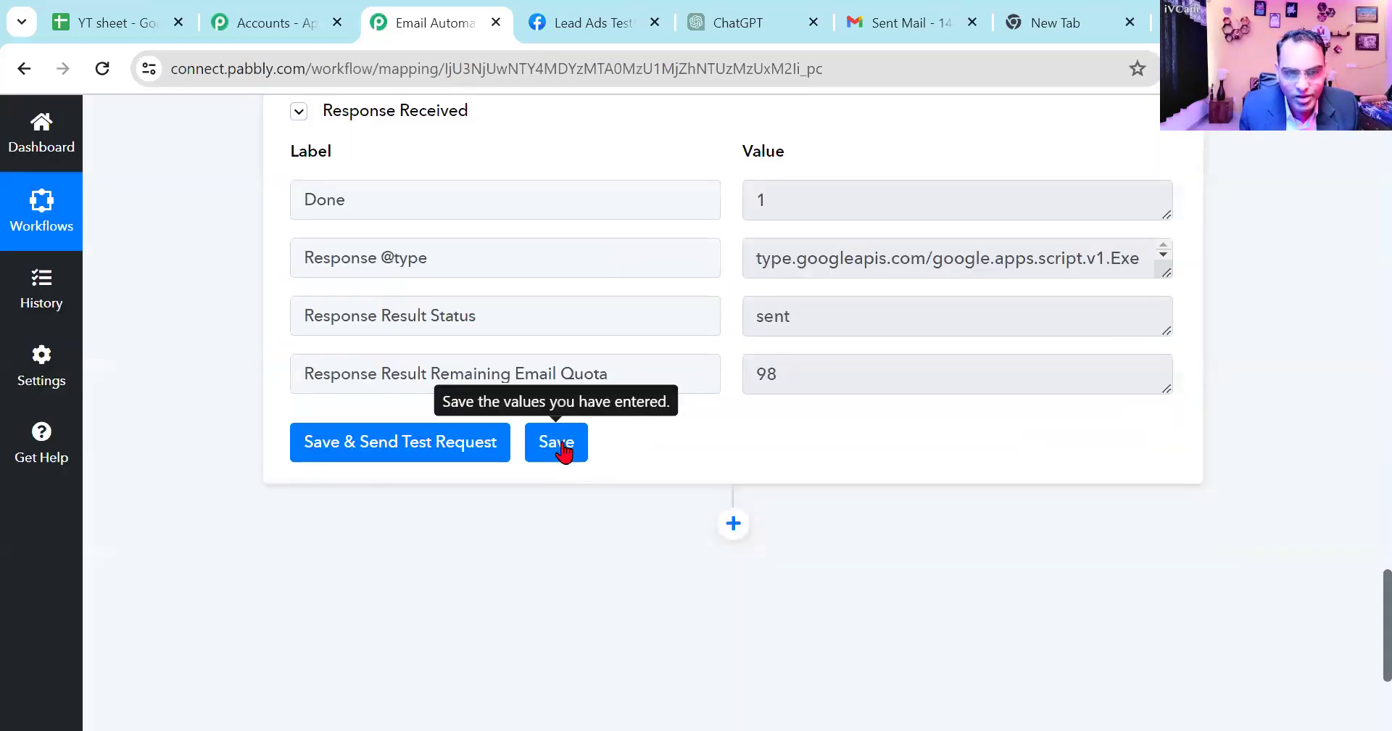
left_click(563, 449)
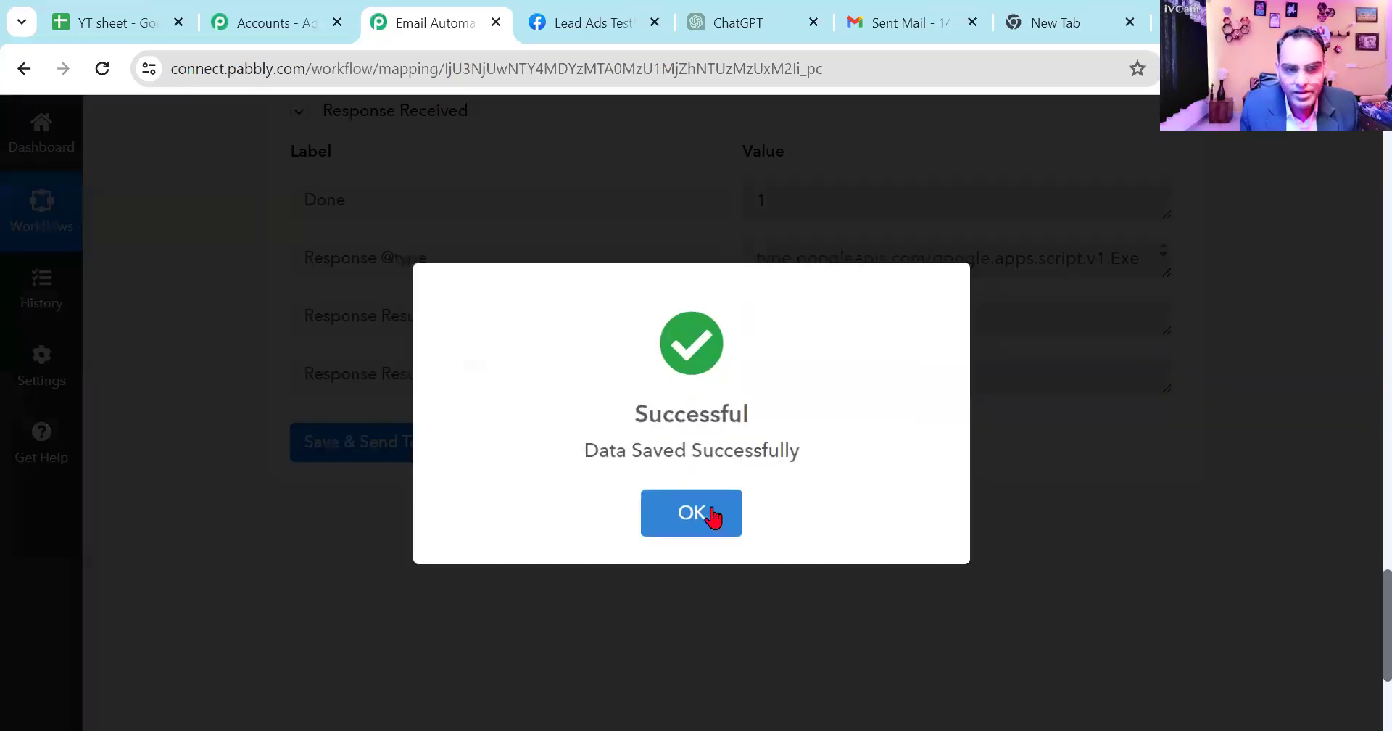
left_click(713, 517)
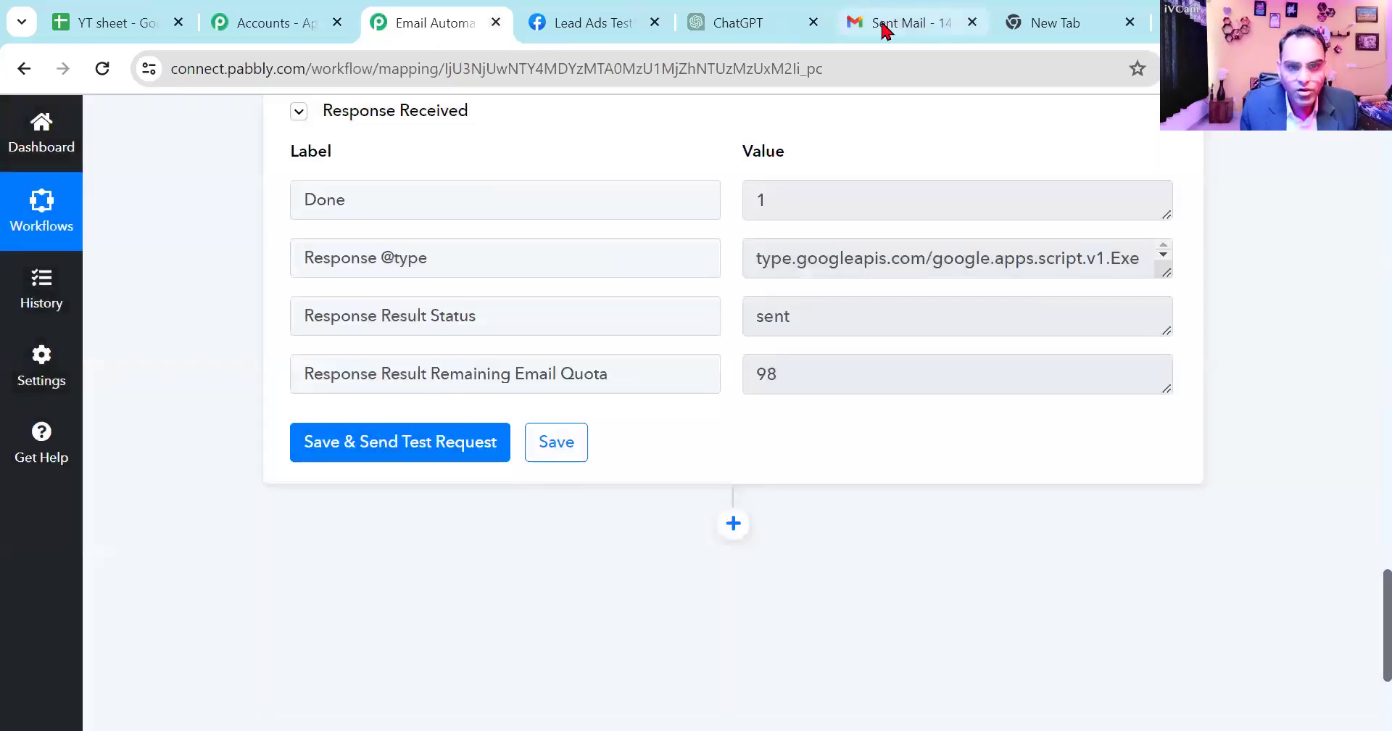
- Open the welcome email conversation in the sending account's Sent folder to check for the newly sent message
left_click(884, 29)
left_click(495, 300)
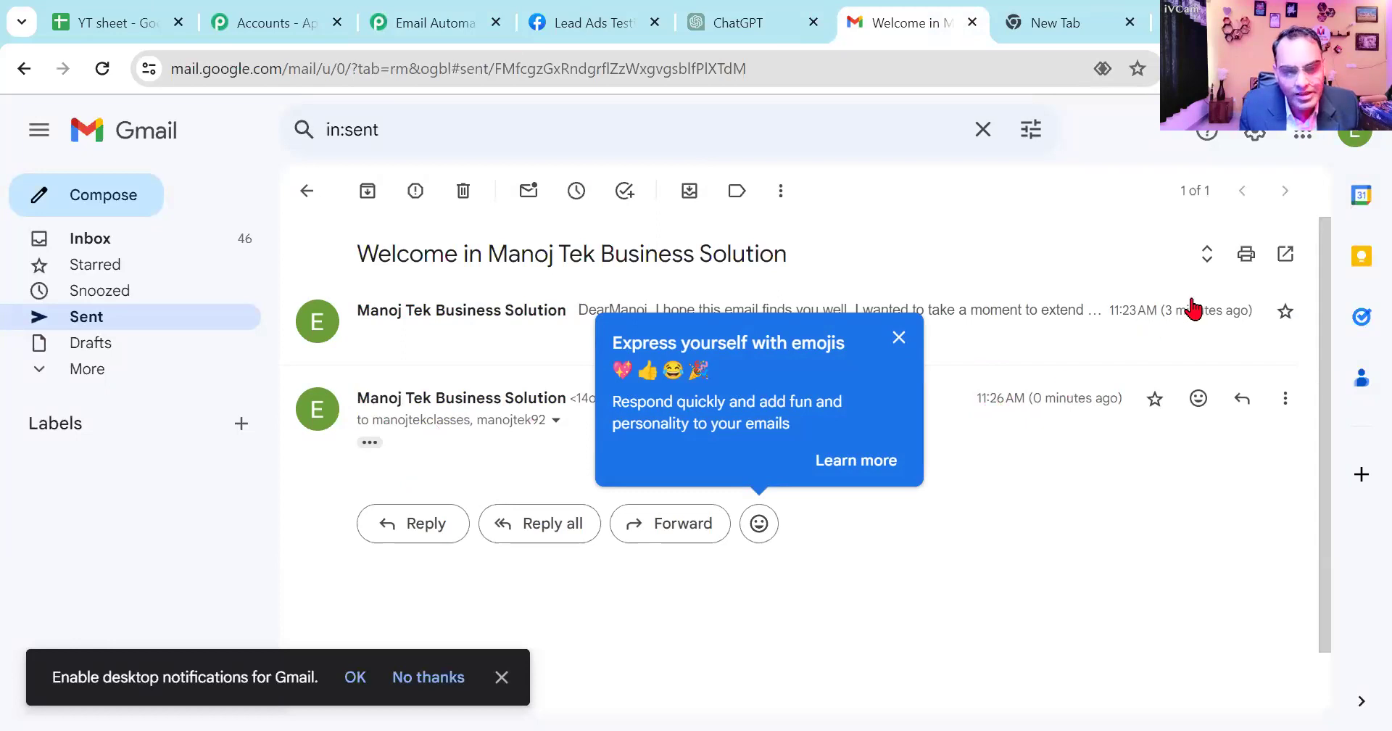
- Close the Gmail conversation and the blank new page, and switch to the Leads generation notes in Notepad
left_click(972, 22)
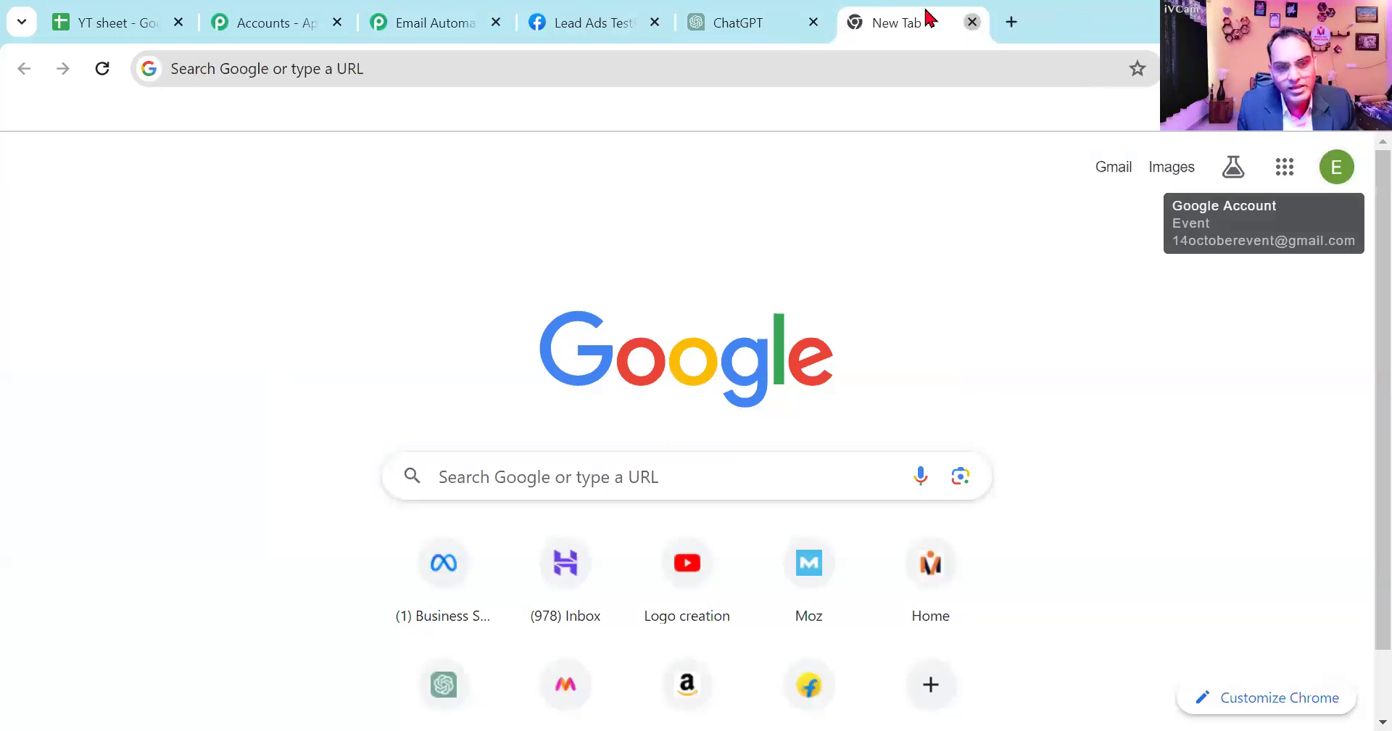
key("ctrl+w")
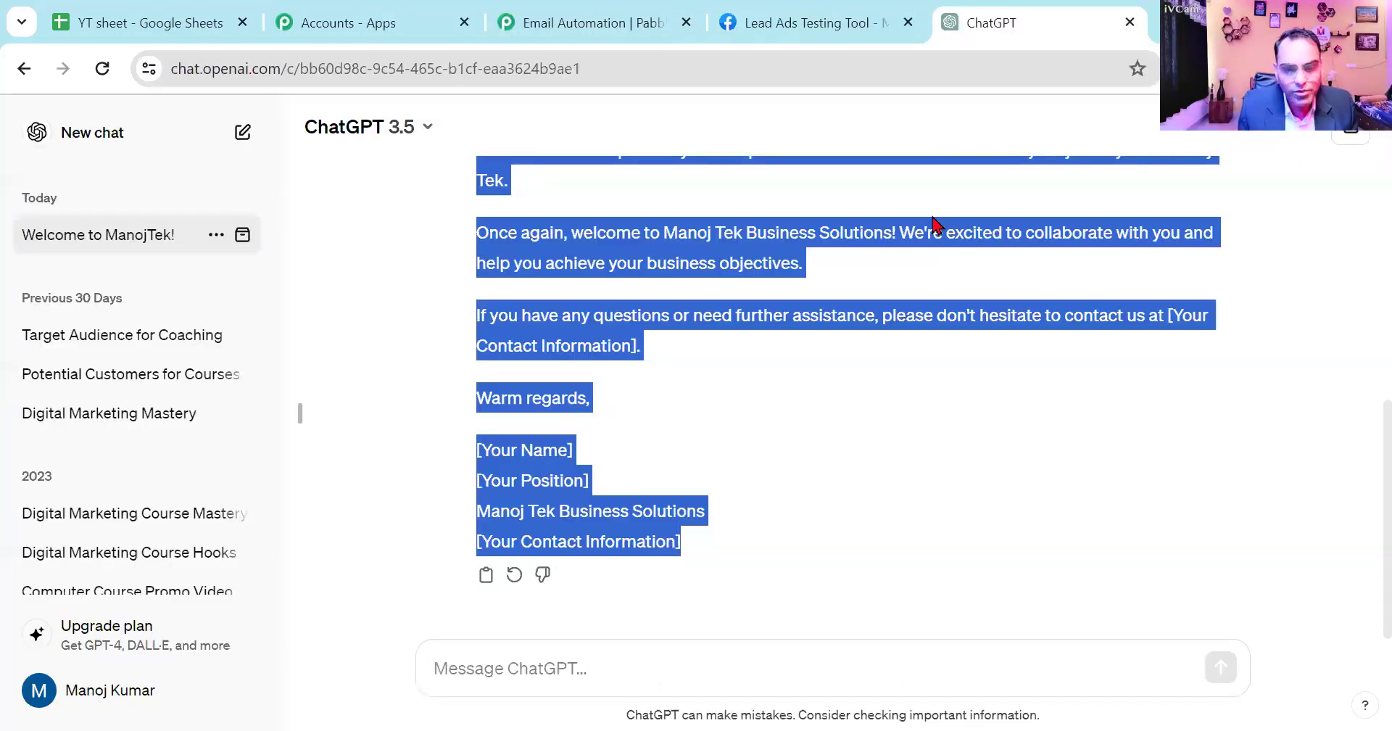
key("alt+Tab")
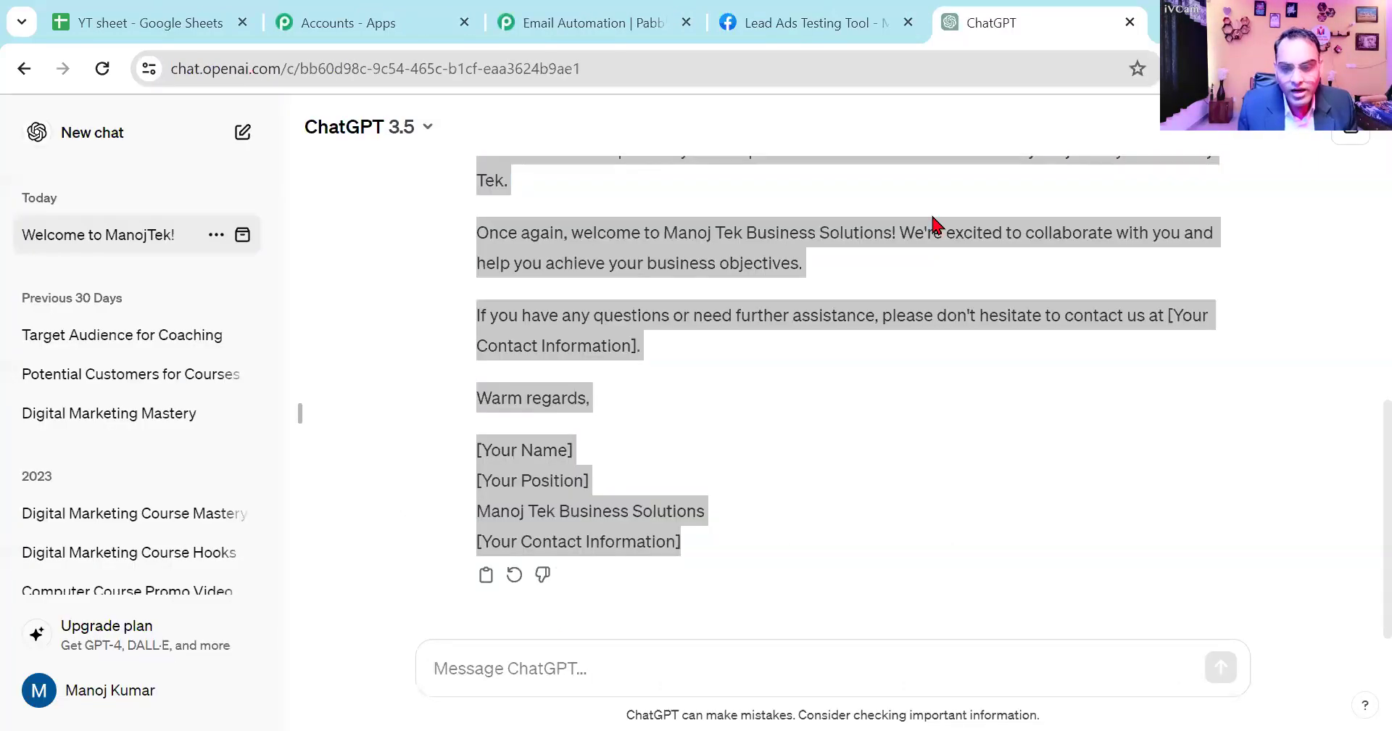
key("alt+Tab")
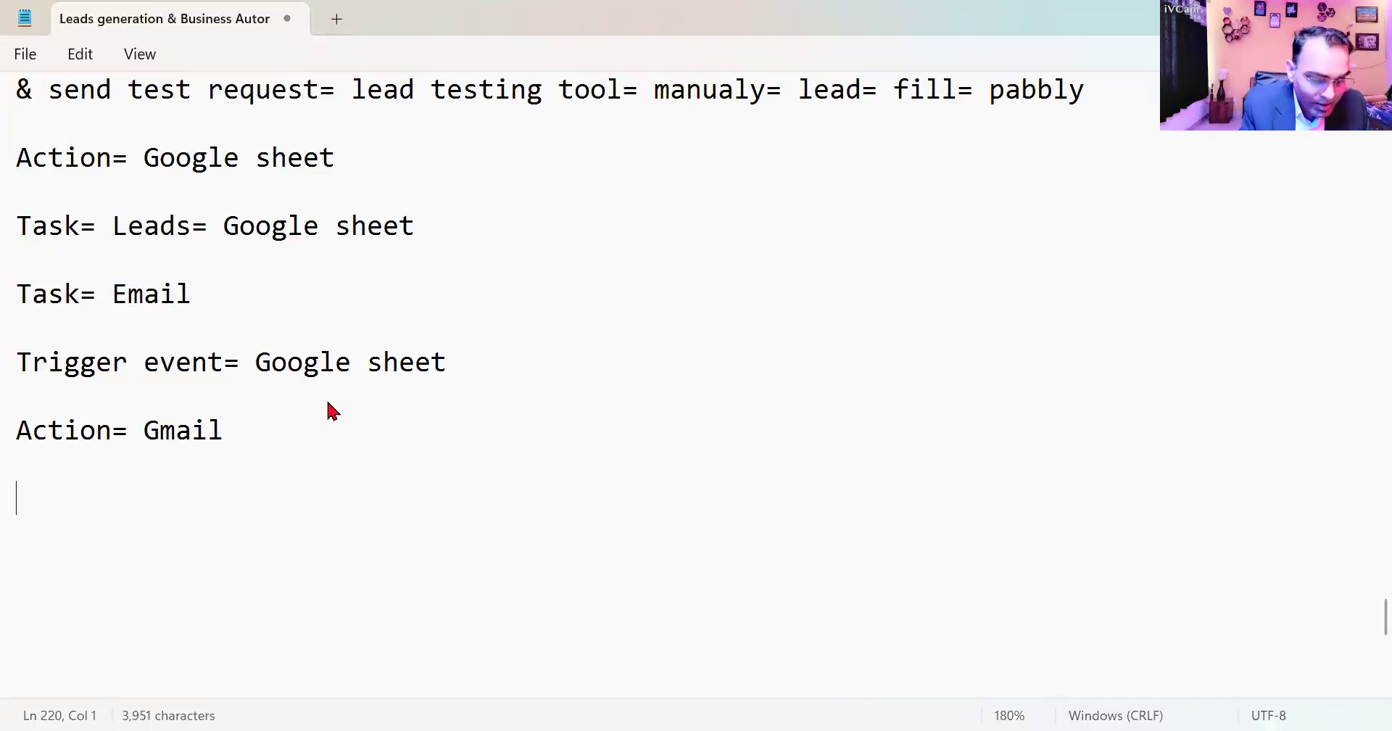
- Add an "Automation=" heading below the "Action= Gmail" line, with "2nd=2 days" on the line under it
type("Automation")
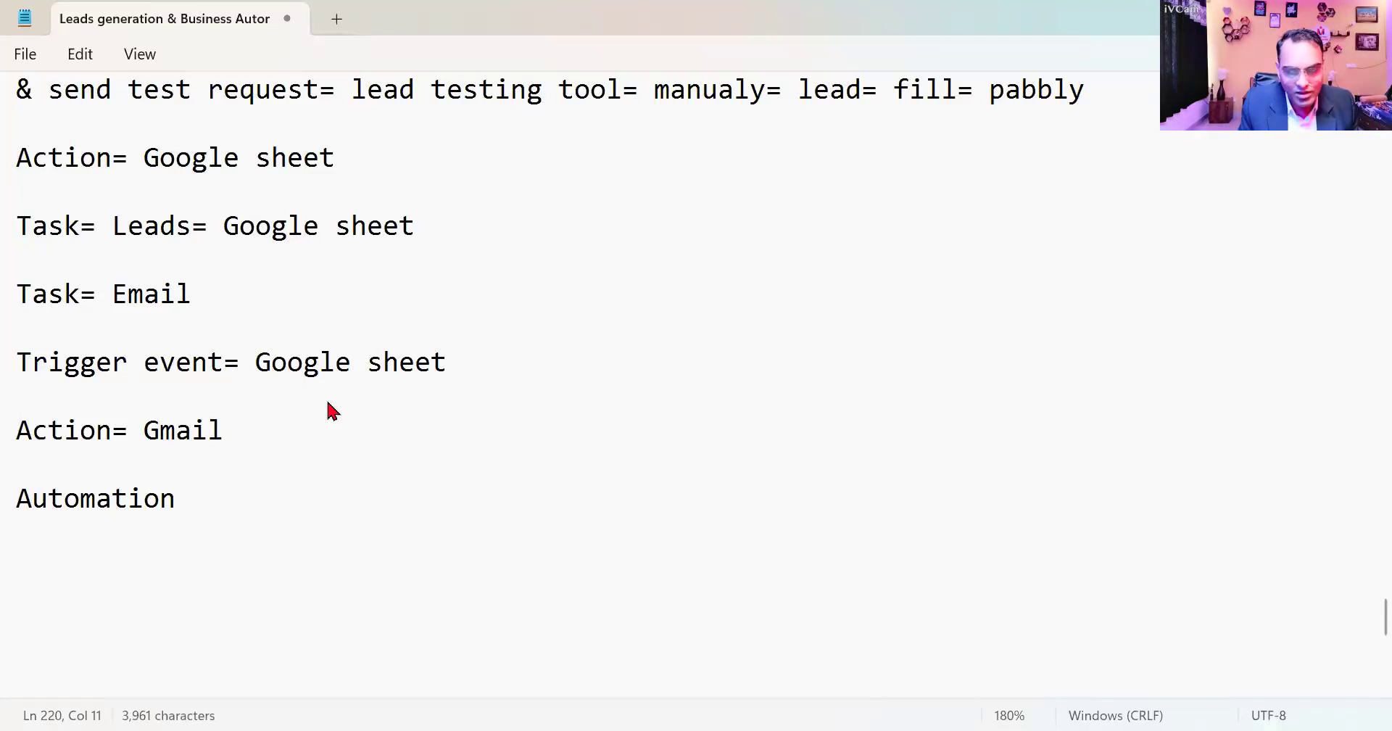
type("=")
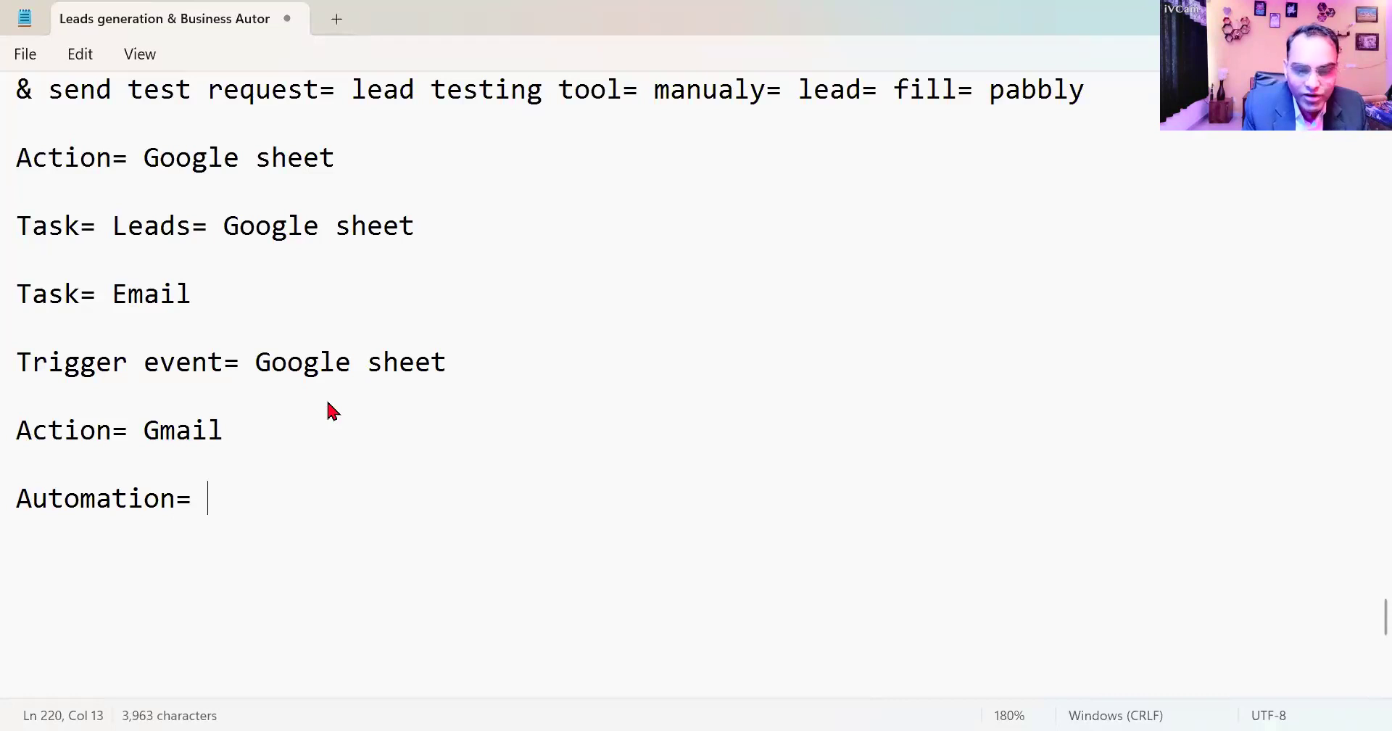
key("Return")
type("2nd=2 ")
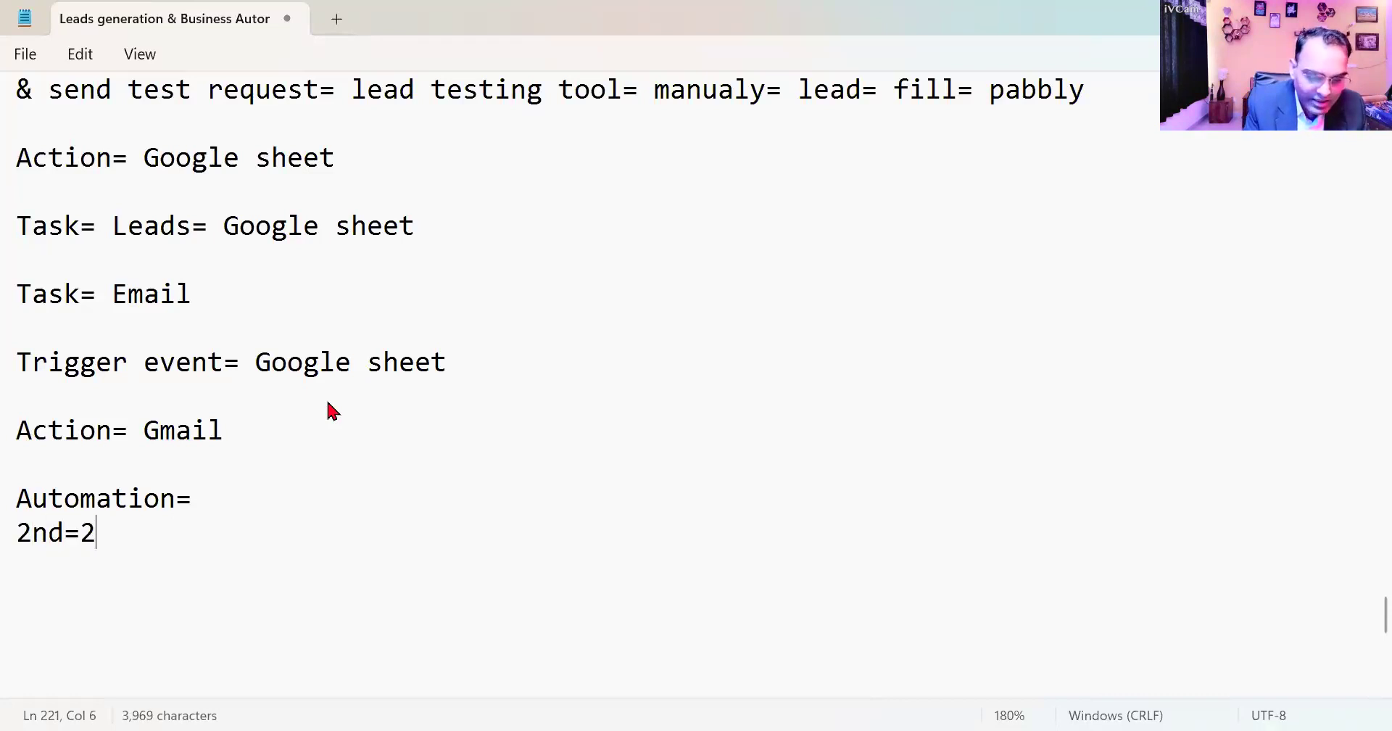
type("days")
- Add the line "3rd= 5 days" below the "2nd=2 days" note, leaving a blank line between them
key("Return")
- Add the line "WhatsApp Message" below the "3rd= 5 days" note, separated by a blank line
key("Return")
type("3")
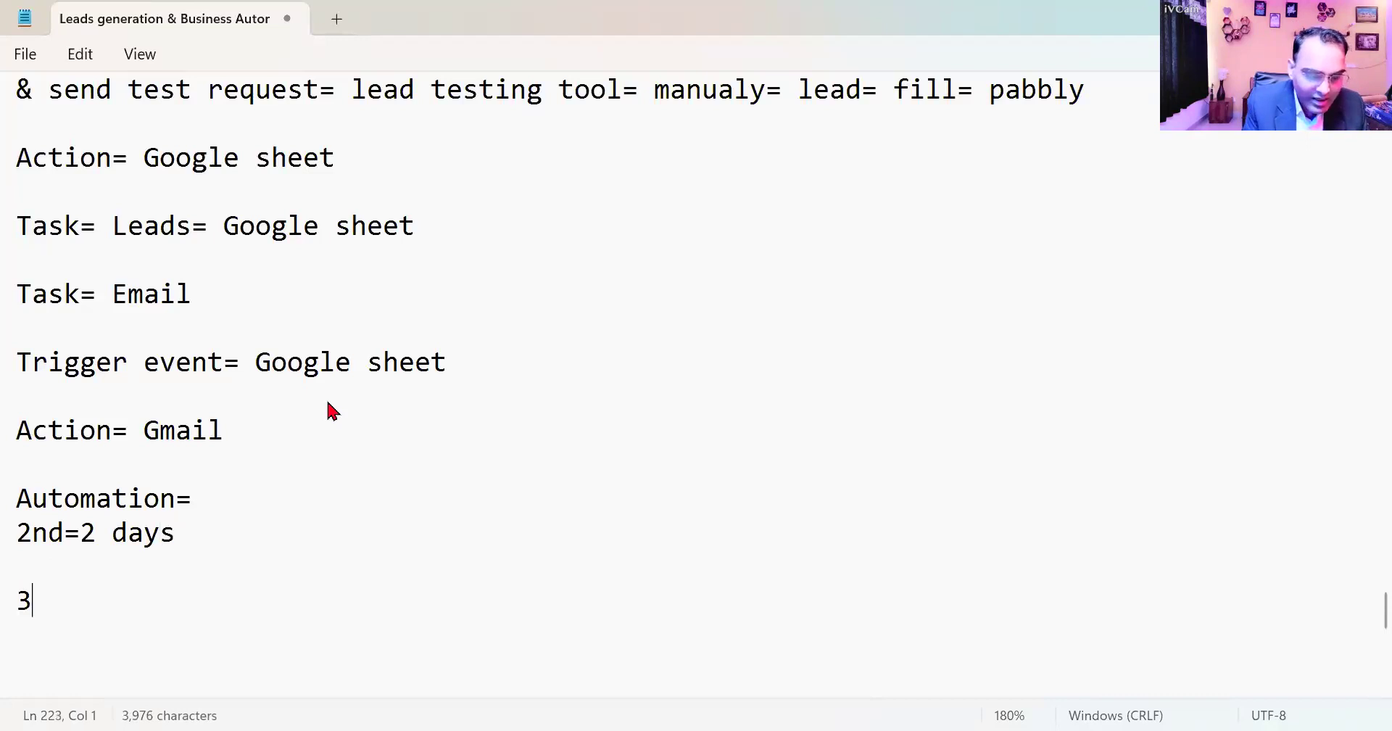
type("rd= 5 days")
key("Return")
key("Return")
type("Whats")
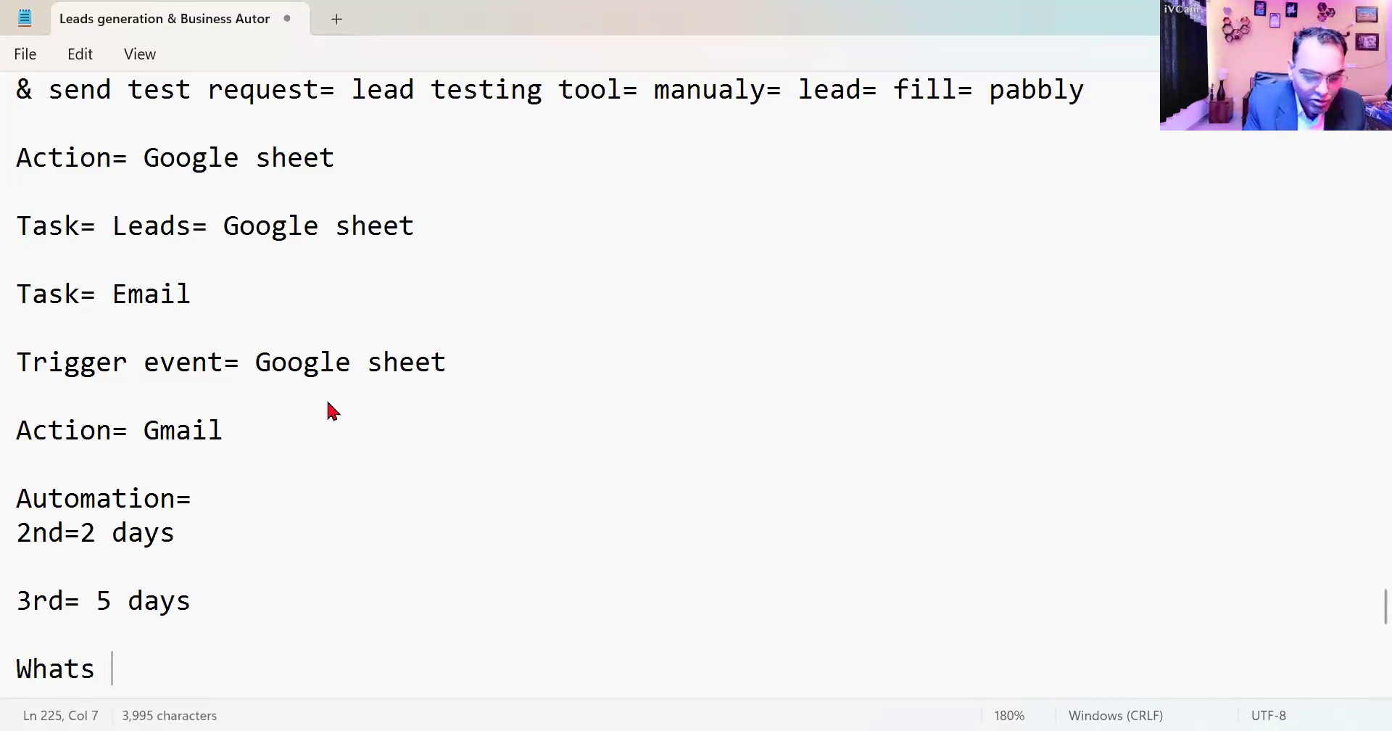
type("App")
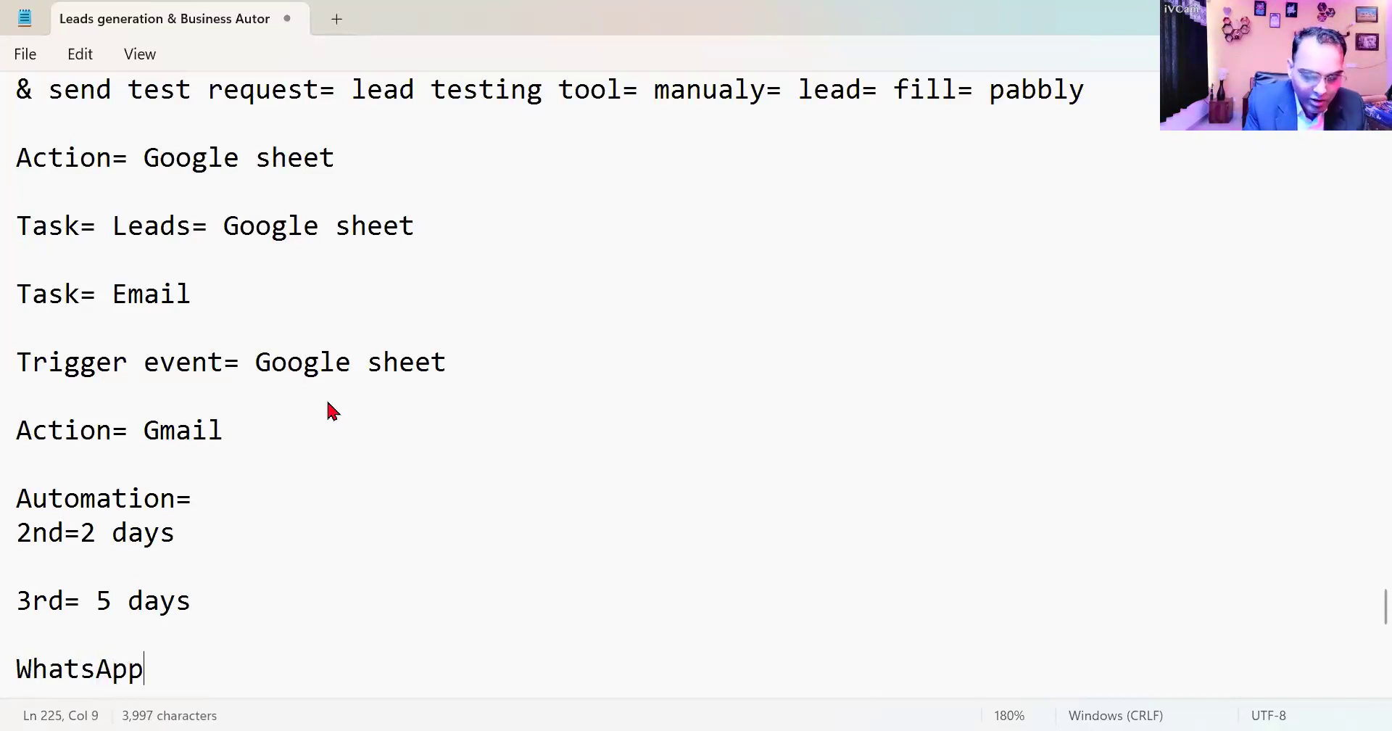
type(" Message")
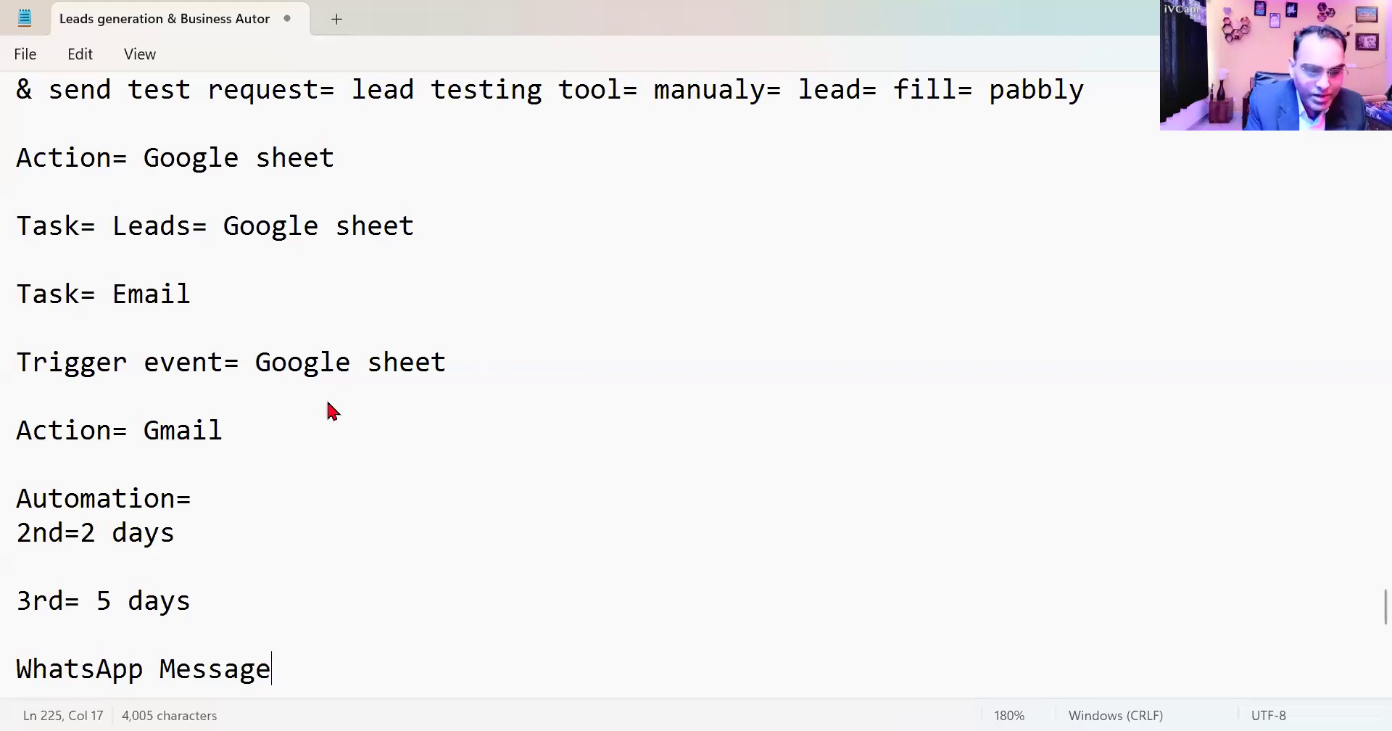